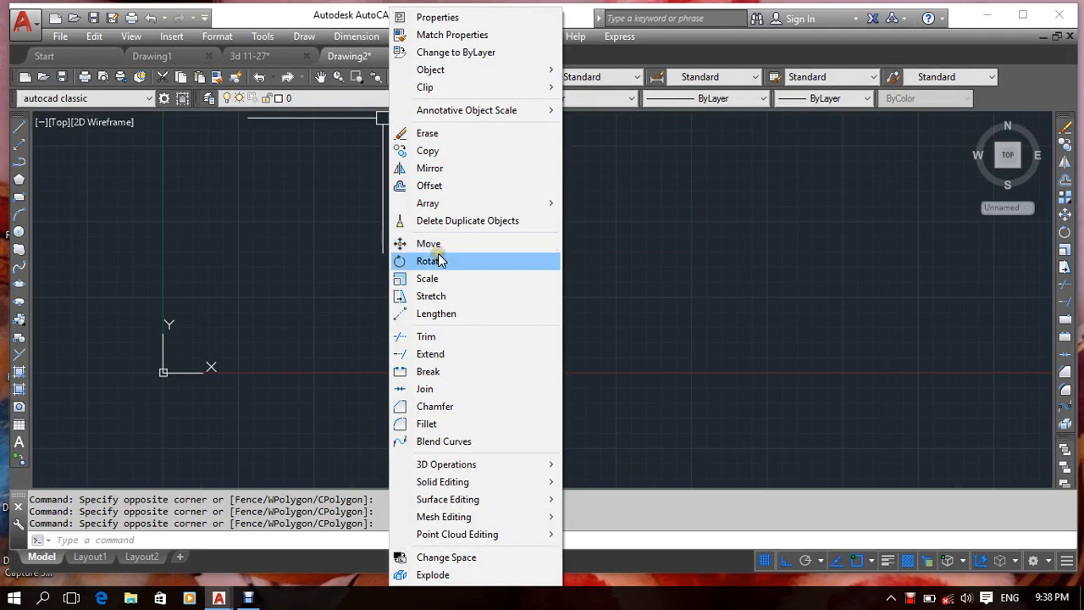
left_click(439, 313)
right_click(499, 246)
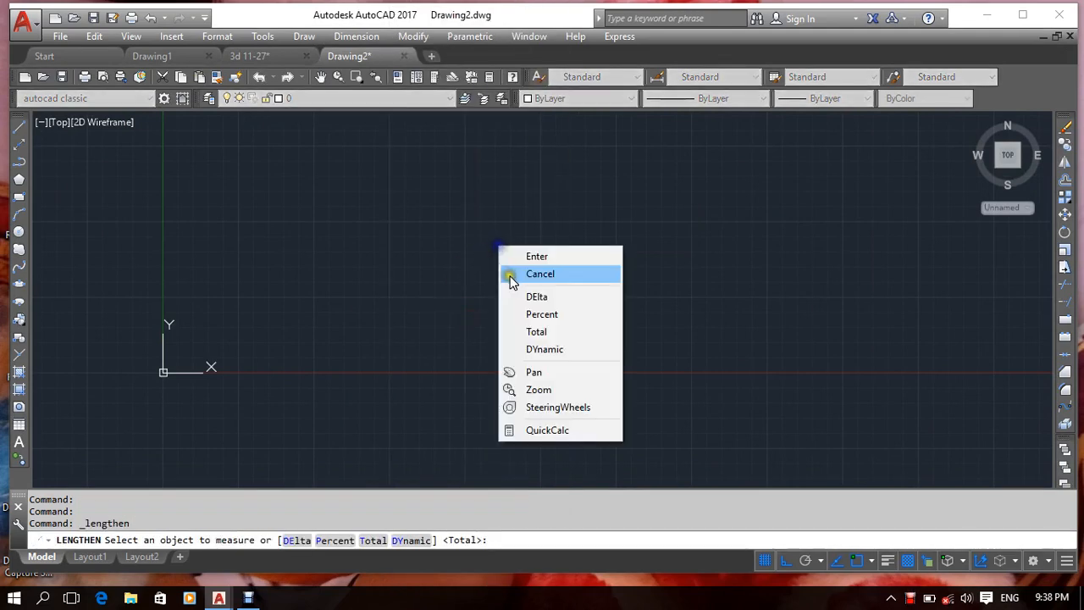
left_click(510, 272)
left_click(413, 37)
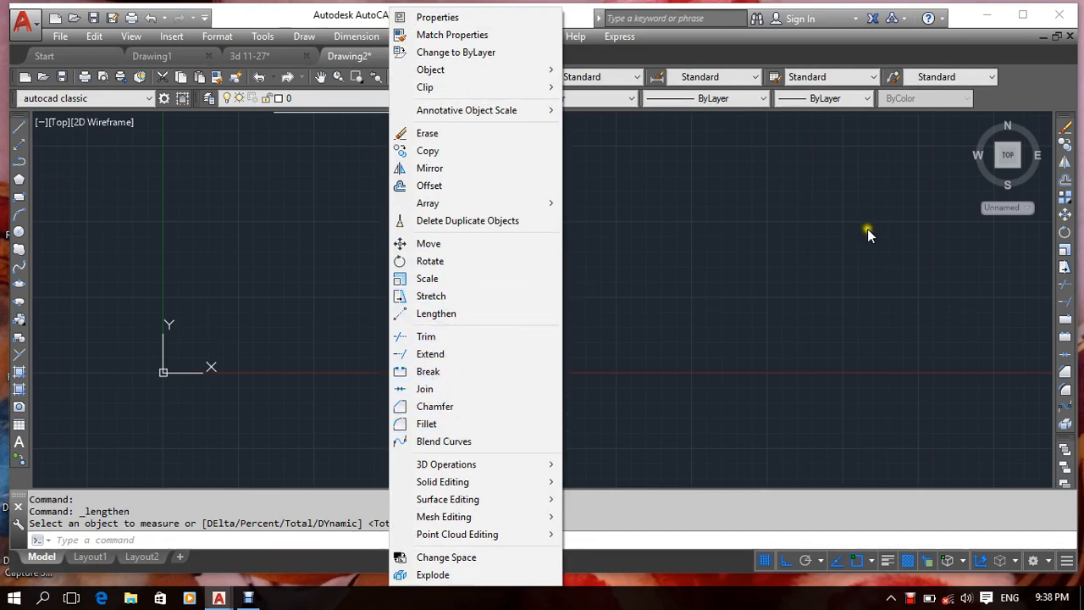
left_click(430, 371)
mouse_move(337, 263)
middle_mouse_down()
mouse_move(344, 280)
mouse_move(344, 262)
middle_mouse_up()
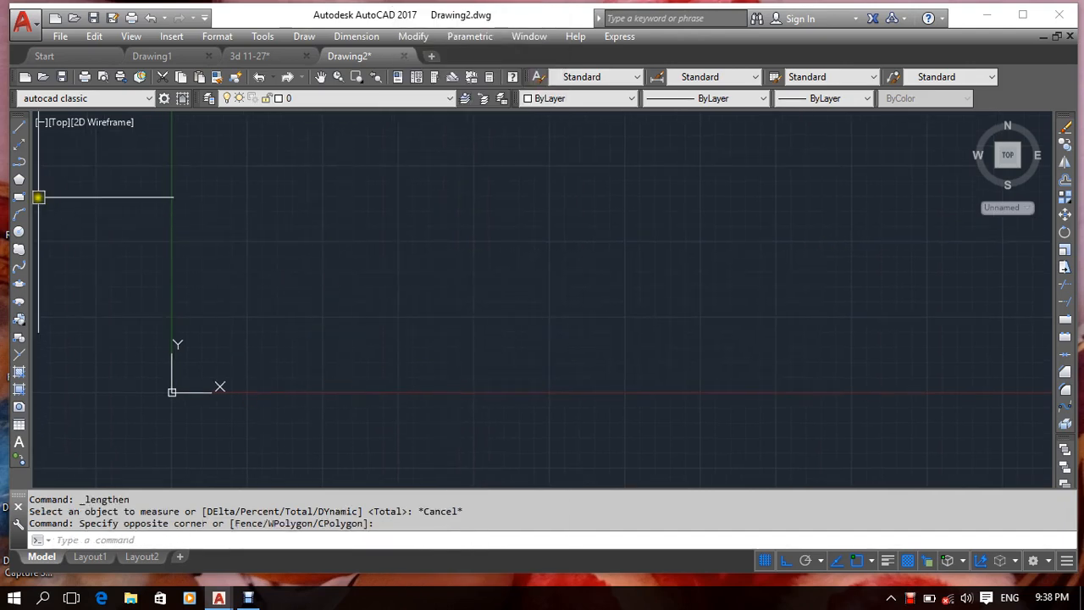
Maximize the window and draw a wide rectangle above the X axis by two opposite corners.
left_click(1022, 15)
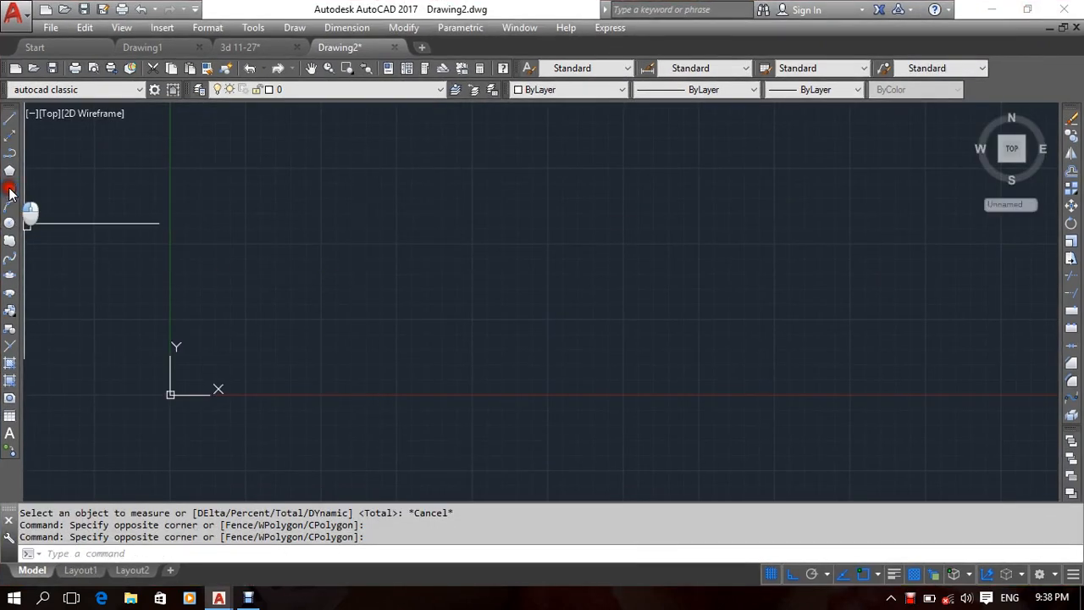
left_click(10, 188)
left_click(421, 206)
mouse_move(779, 331)
middle_mouse_down()
mouse_move(449, 370)
mouse_move(460, 395)
mouse_move(598, 382)
middle_mouse_up()
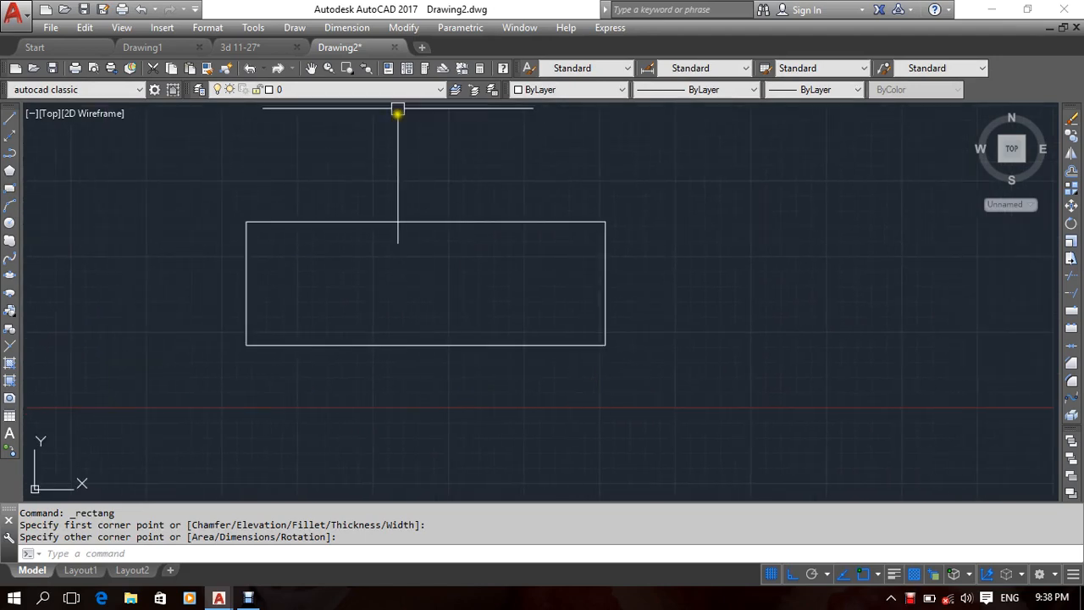
left_click(401, 28)
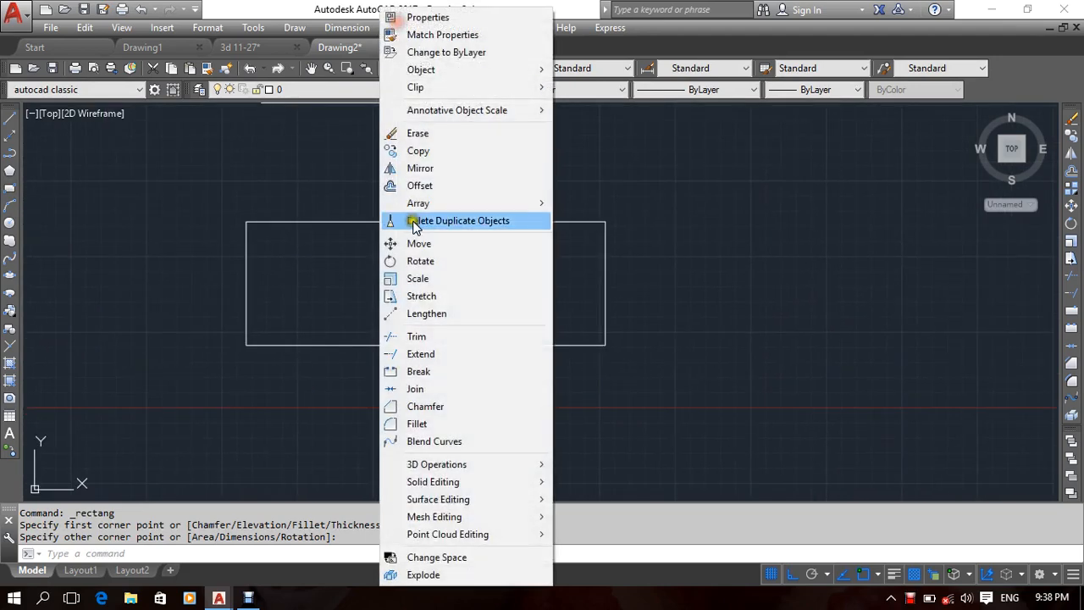
left_click(431, 296)
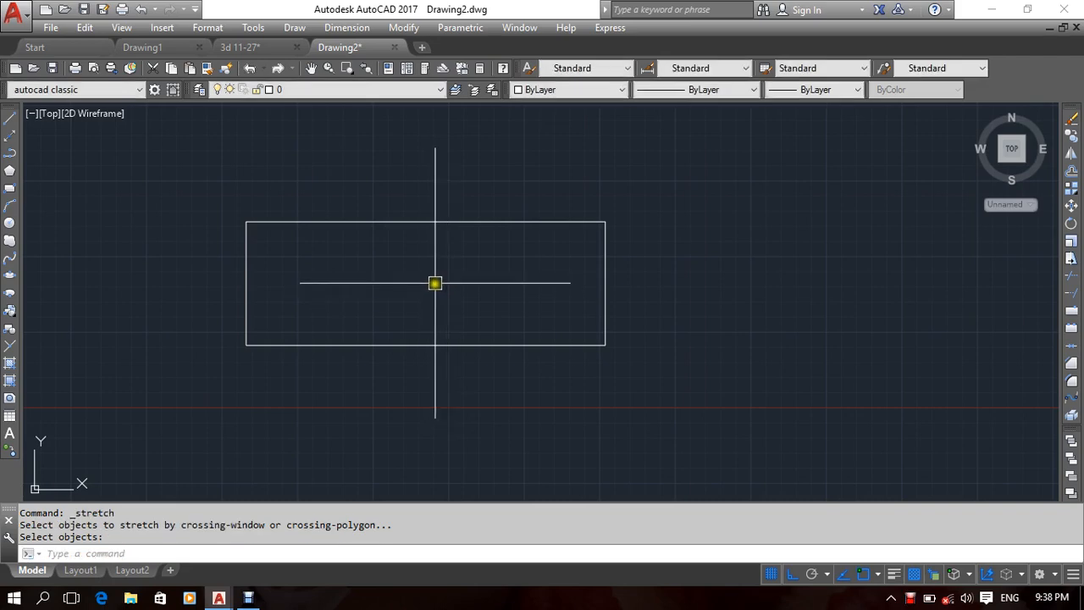
type("s")
key("Return")
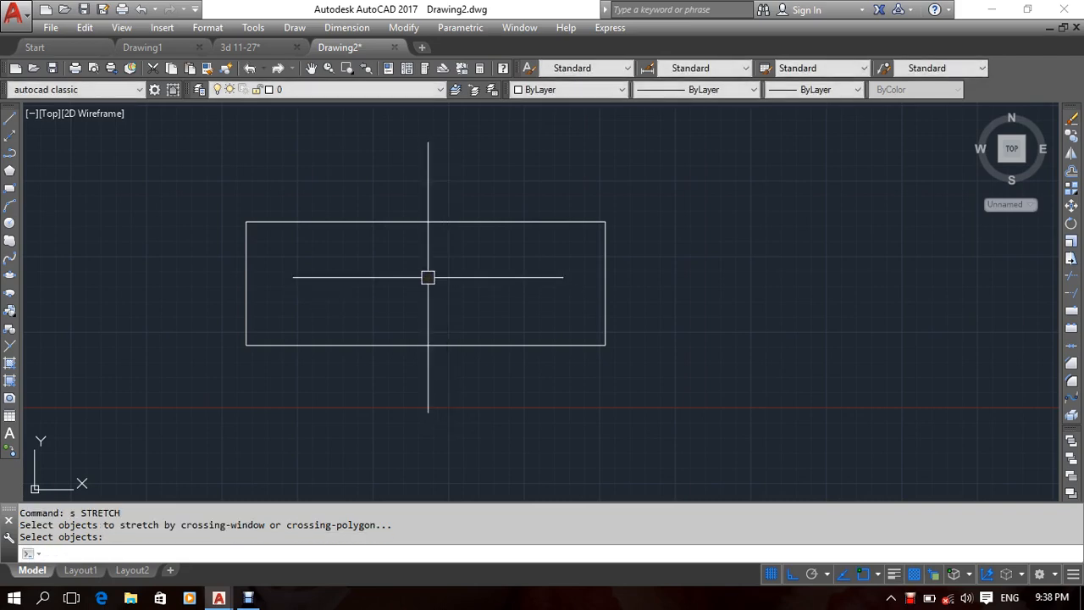
key("Return")
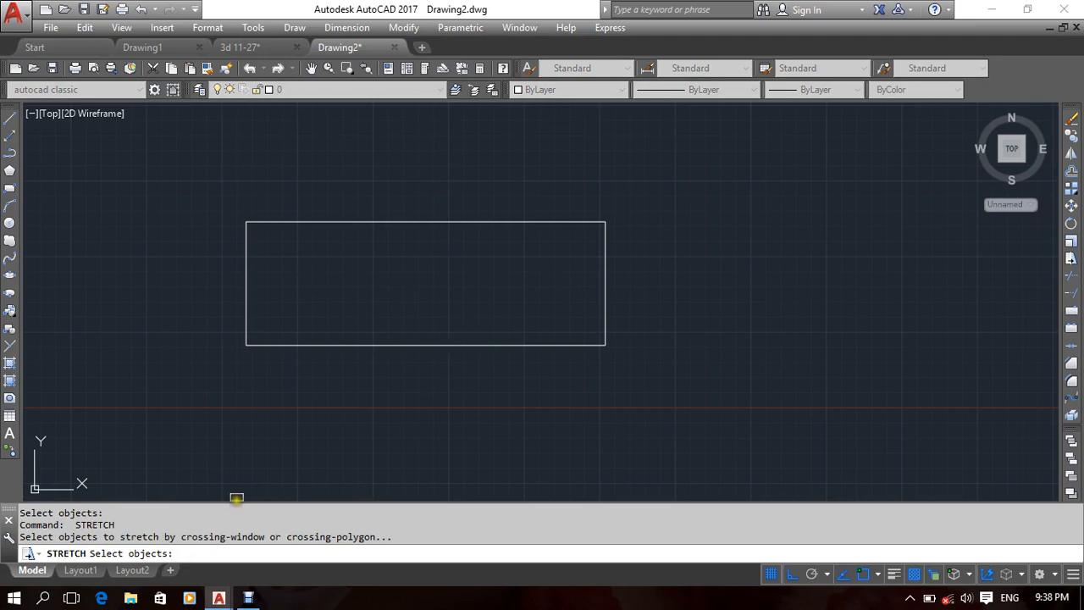
middle_click_drag(427, 290, 382, 281)
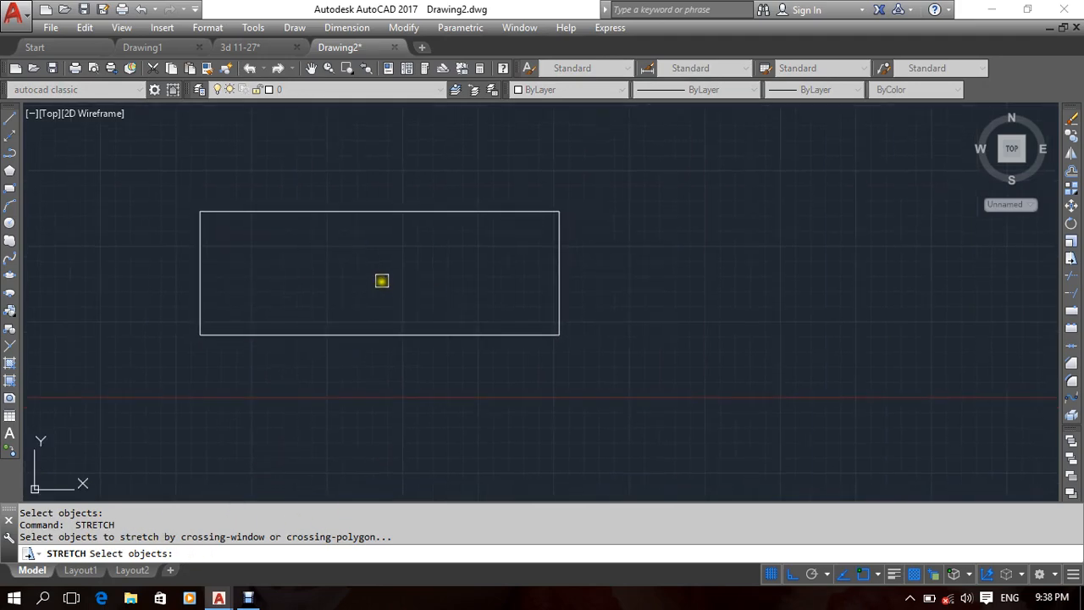
Run Stretch on the rectangle picked as a whole object, shifting it horizontally to the right from a base point on its right edge.
right_click(388, 271)
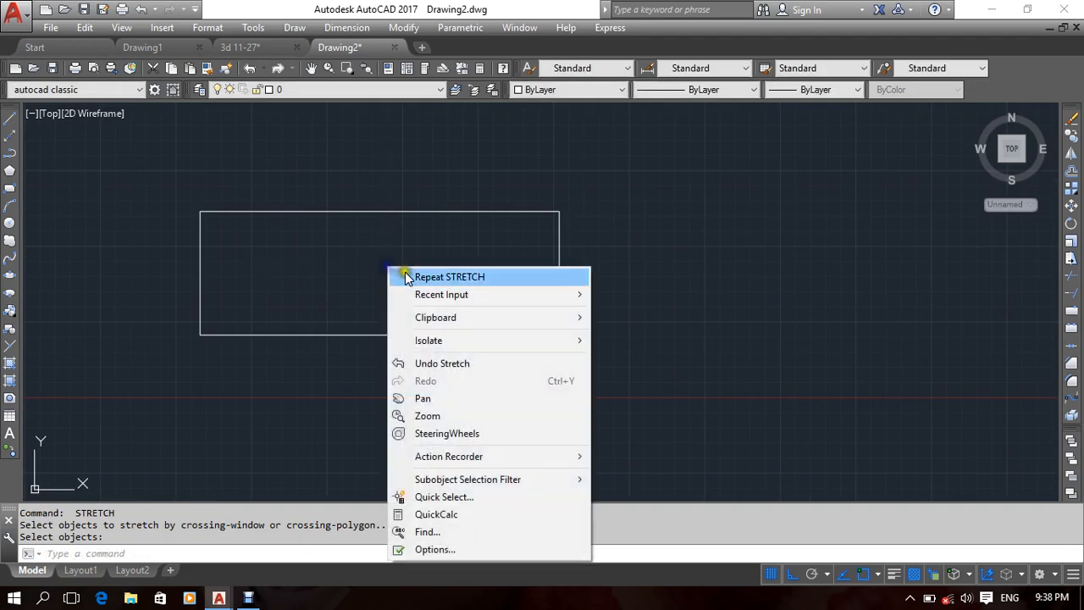
left_click(423, 279)
left_click(552, 277)
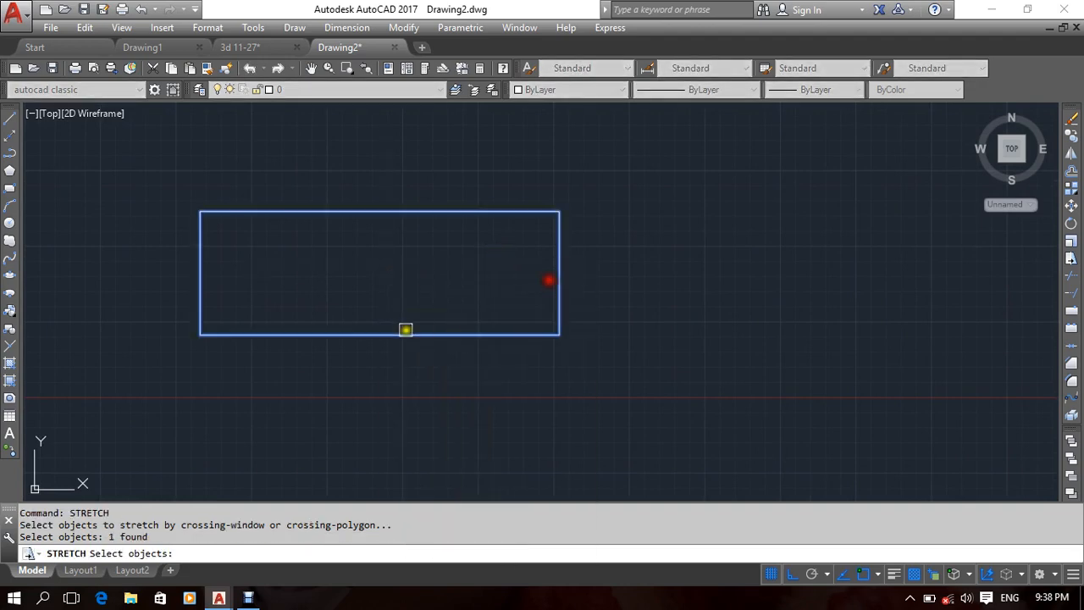
right_click(410, 258)
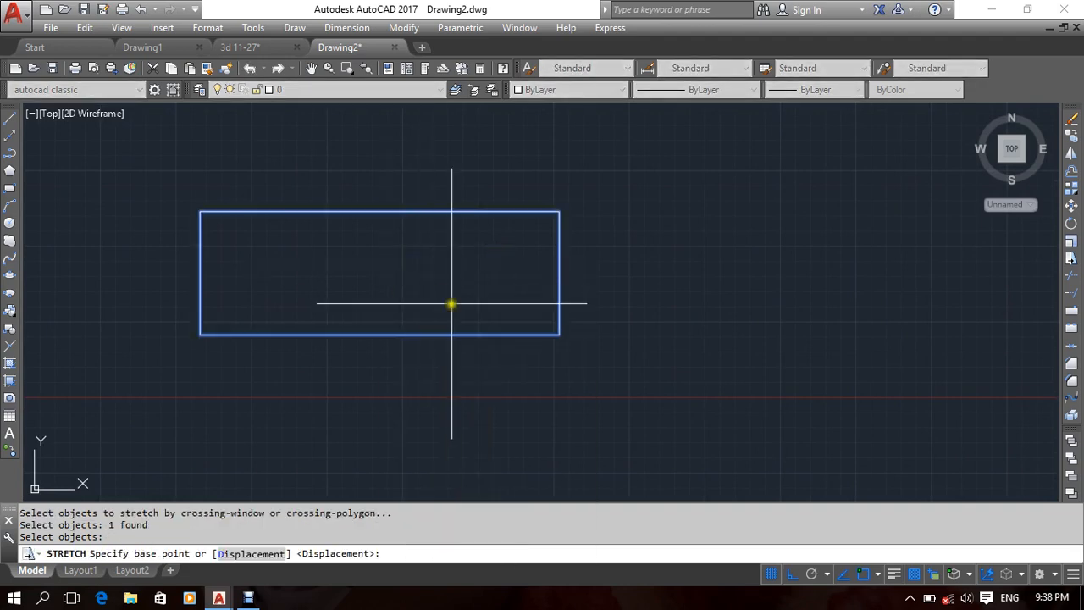
mouse_move(500, 303)
middle_mouse_down()
mouse_move(439, 302)
mouse_move(502, 299)
middle_mouse_up()
scroll(452, 300, "down", 2)
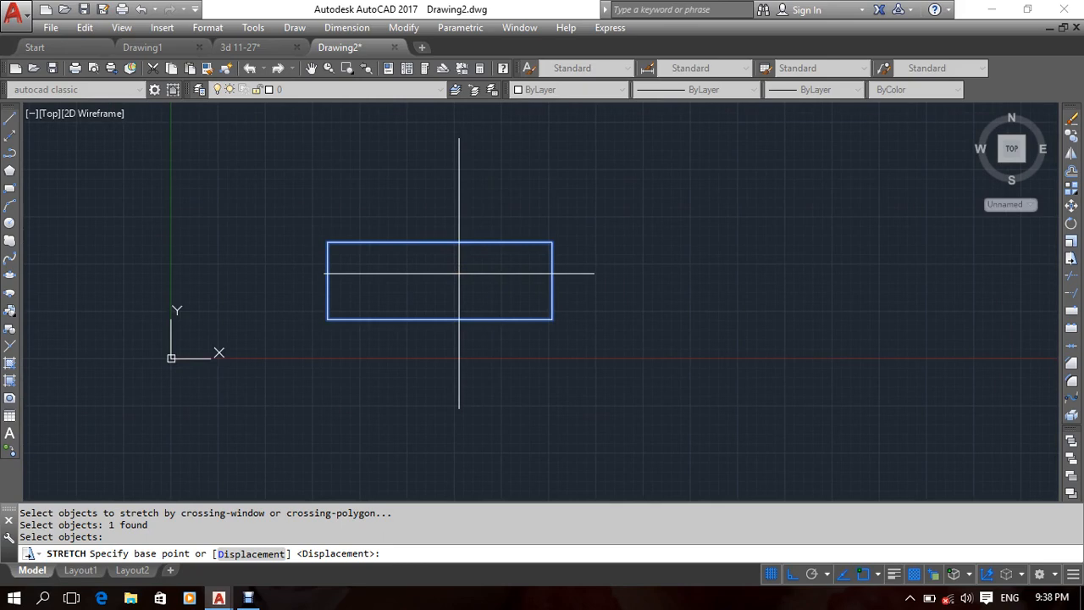
left_click(552, 280)
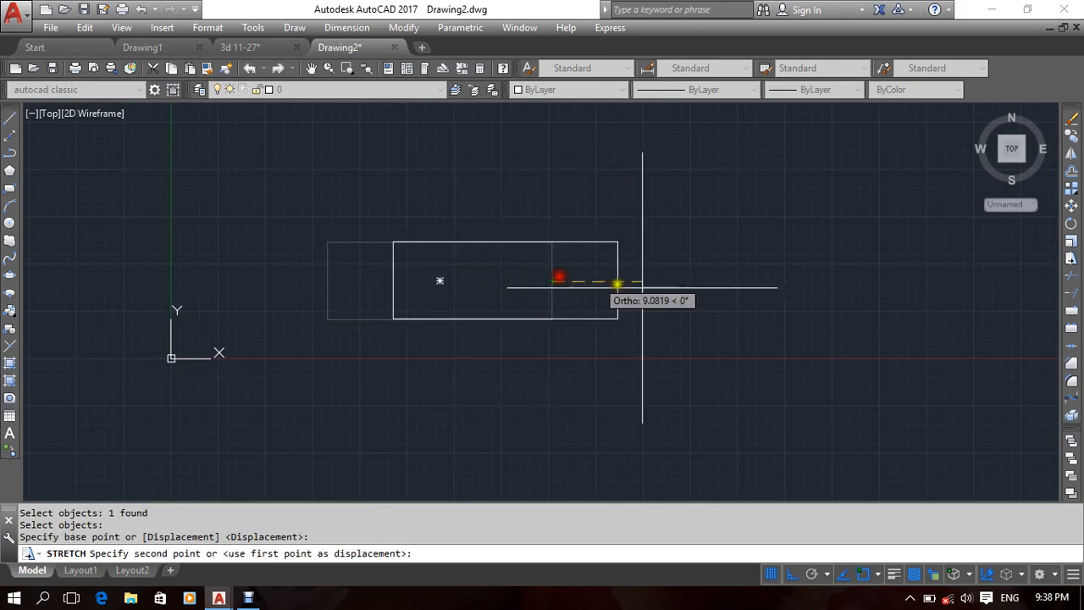
left_click(873, 297)
middle_click_drag(604, 359, 405, 307)
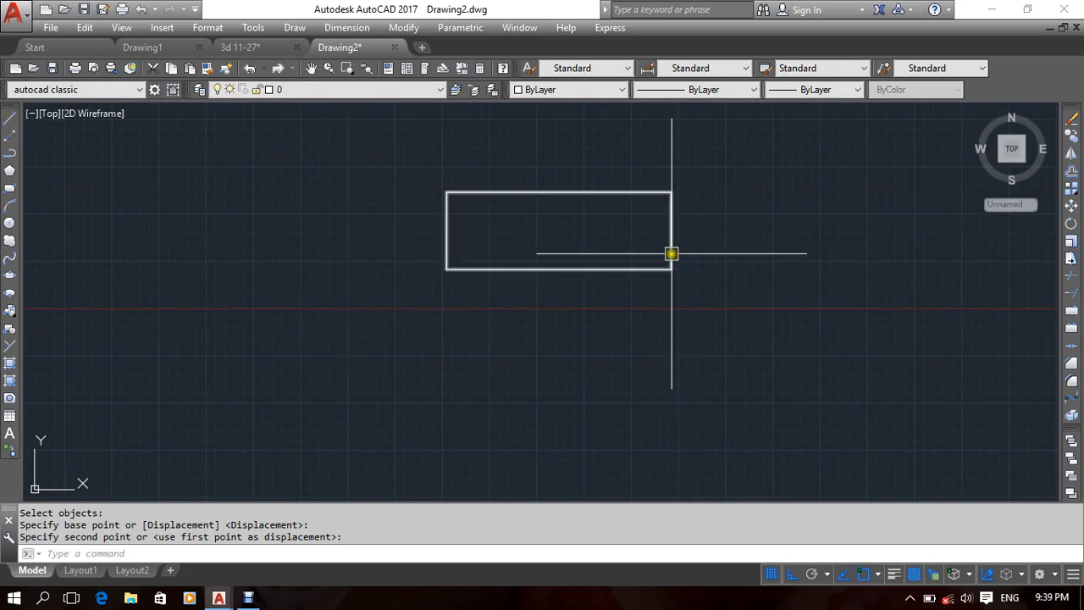
middle_click_drag(671, 253, 576, 253)
middle_click_drag(657, 235, 575, 275)
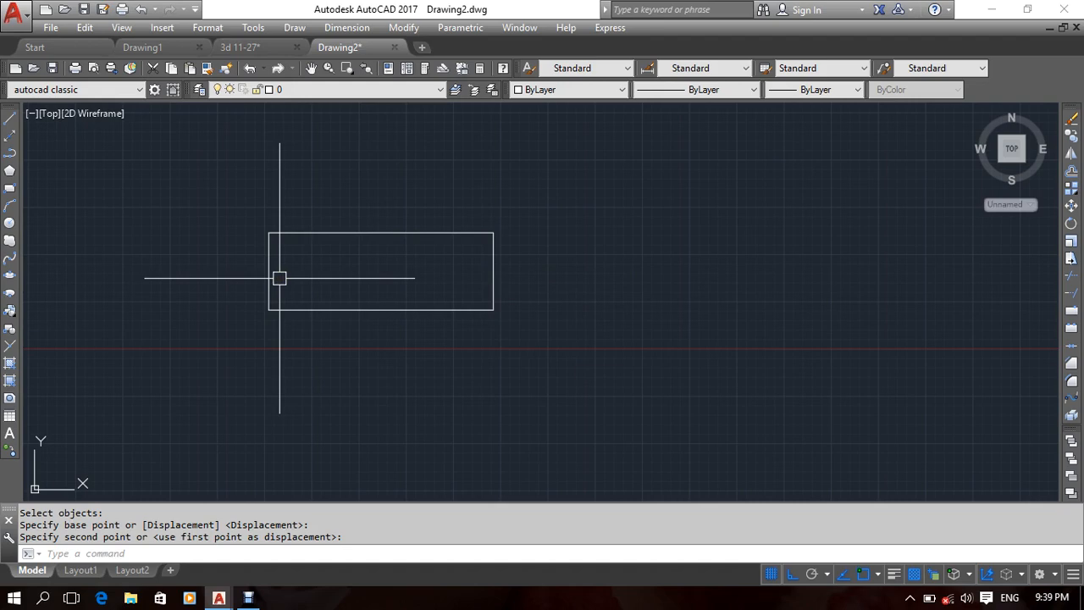
Try selecting the rectangle's right half for Stretch with an enclosing window and with a crossing window.
key("Return")
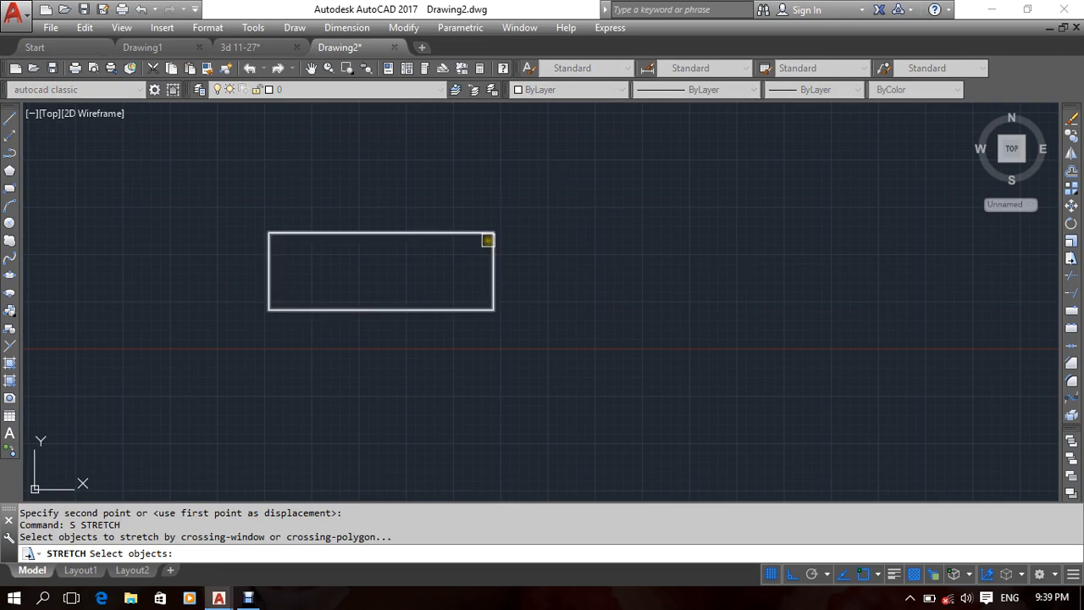
left_click(384, 174)
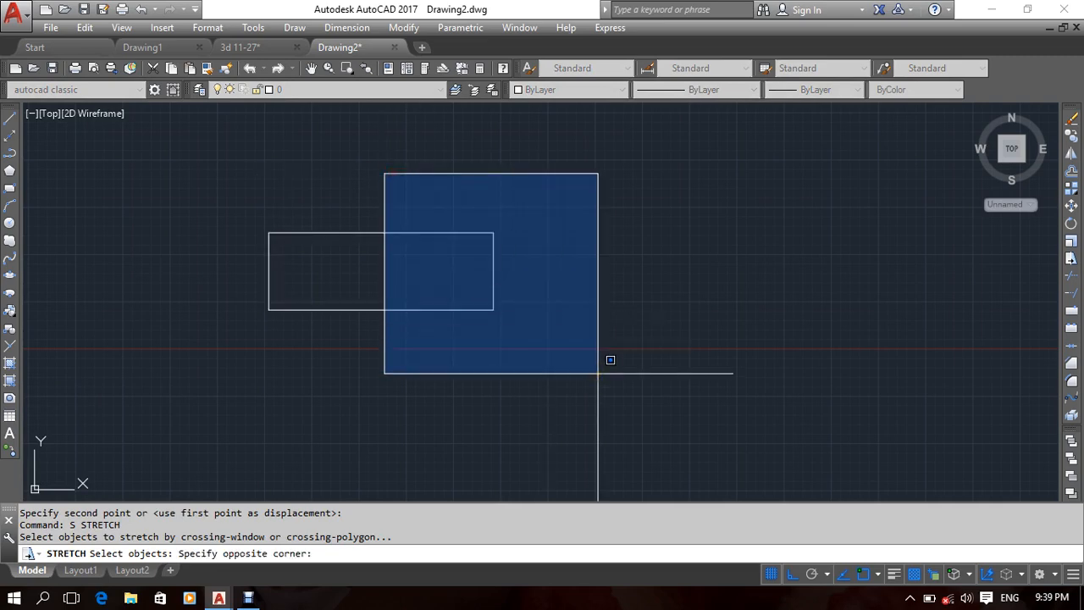
left_click(480, 159)
middle_click_drag(433, 204, 446, 199)
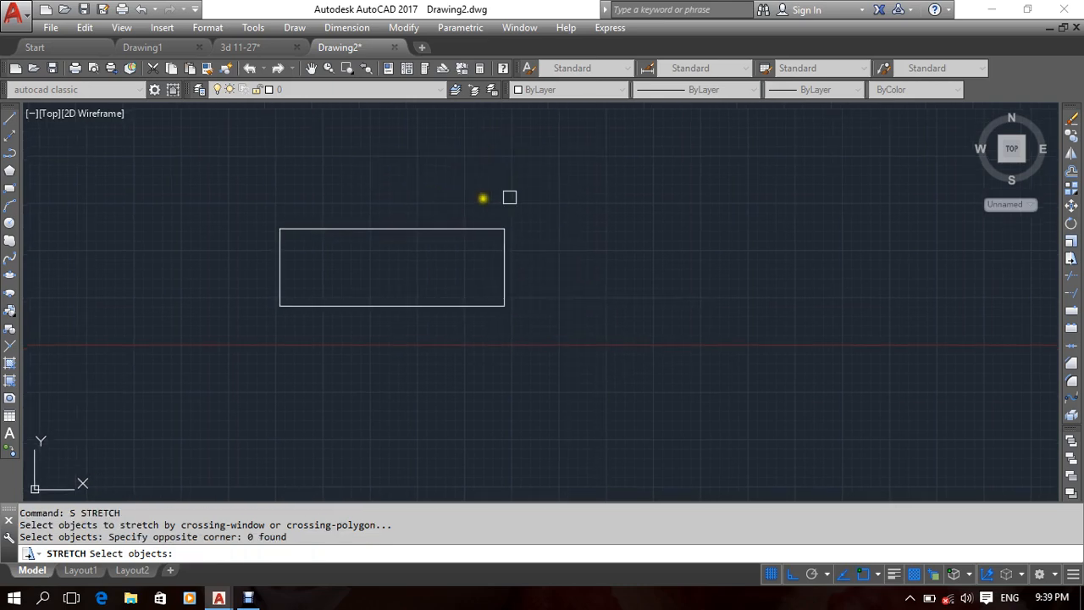
left_click(577, 175)
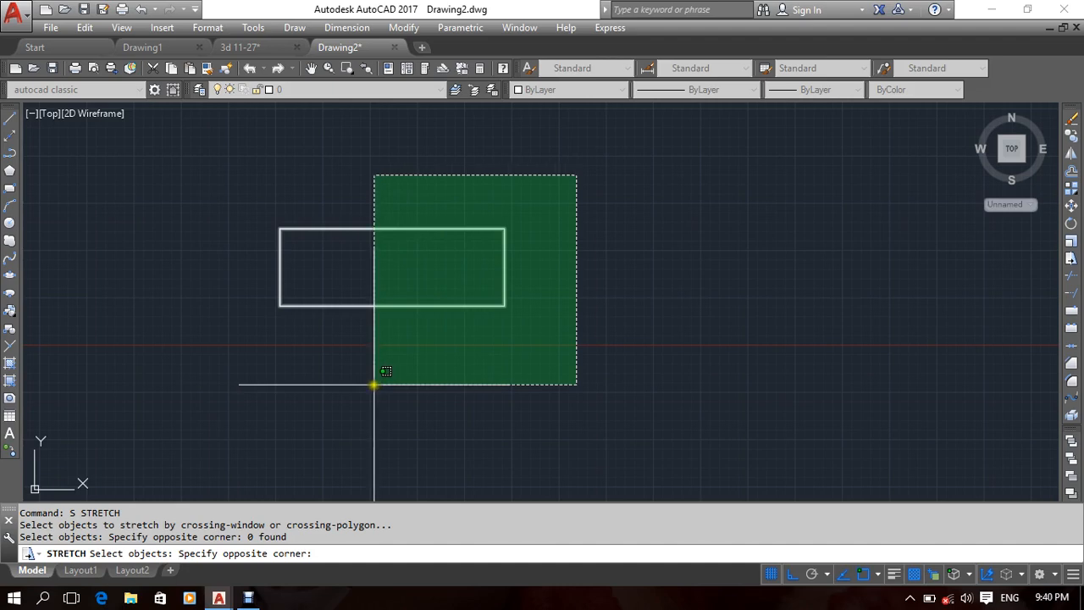
left_click(425, 366)
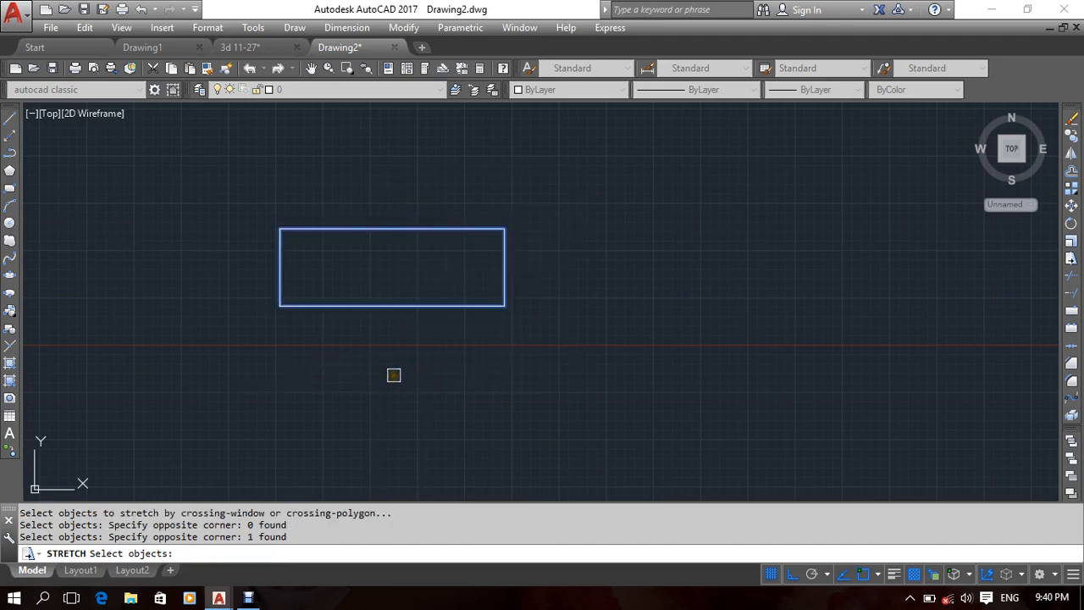
middle_click_drag(373, 367, 336, 355)
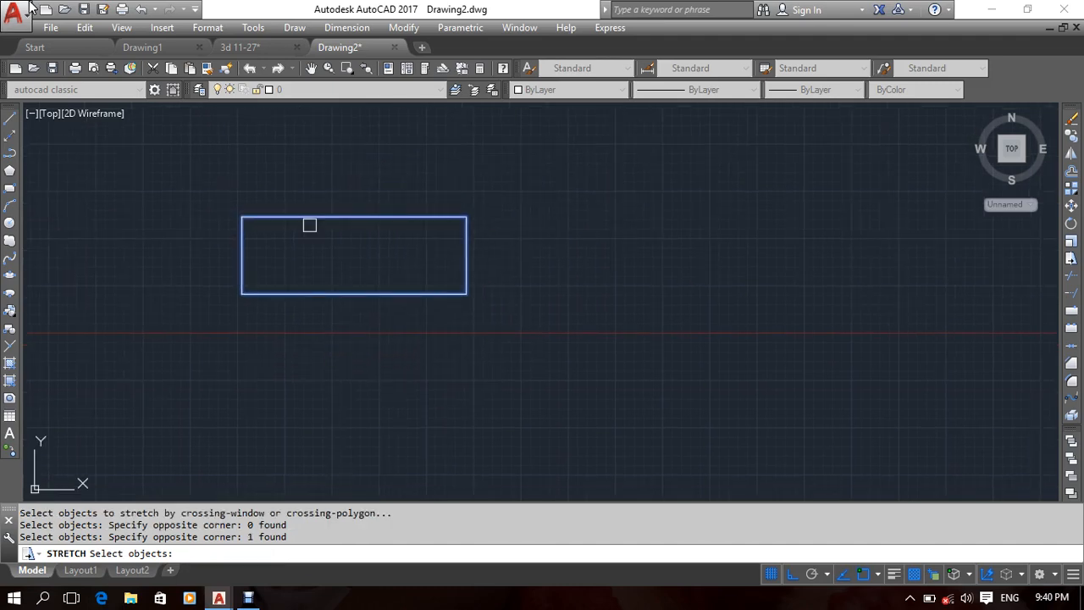
key("Return")
mouse_move(538, 384)
middle_mouse_down()
mouse_move(513, 404)
mouse_move(479, 398)
middle_mouse_up()
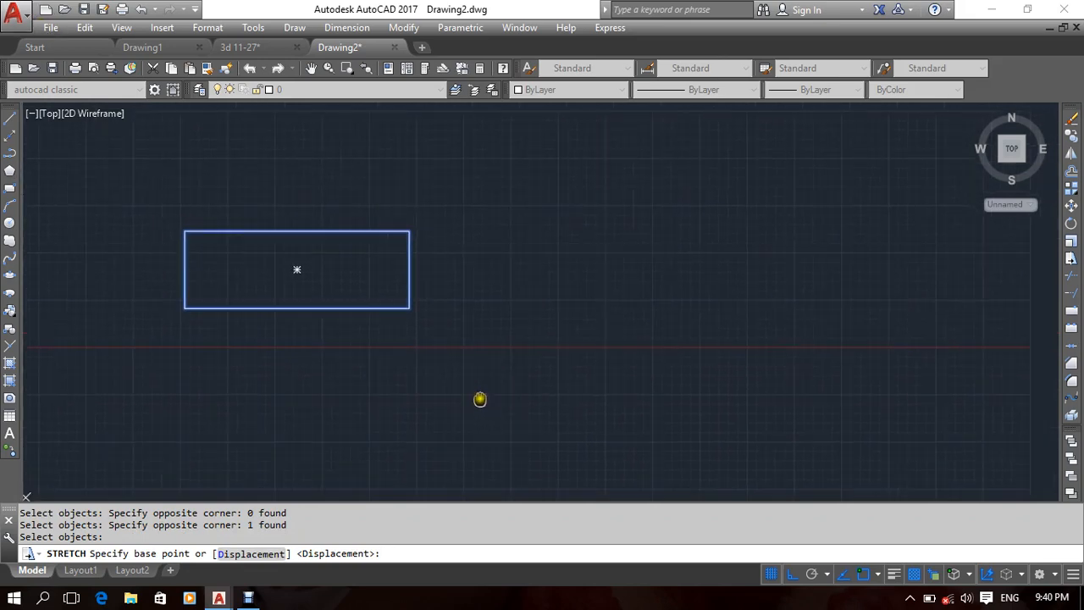
Draw a vertical line well to the right of the rectangle, ending level with the rectangle's top edge.
left_click(11, 119)
left_click(758, 119)
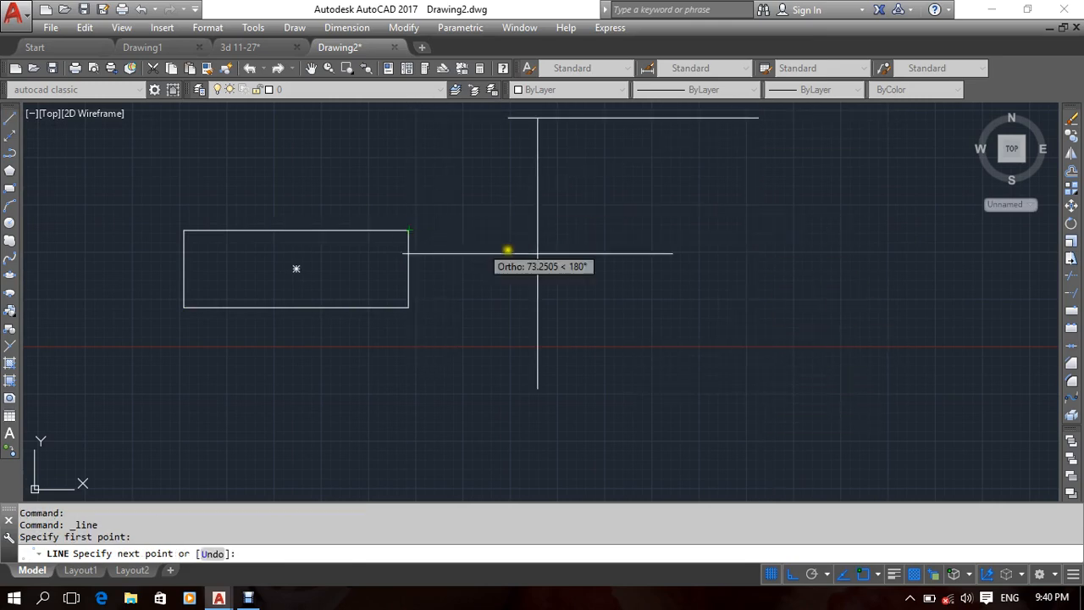
left_click(745, 237)
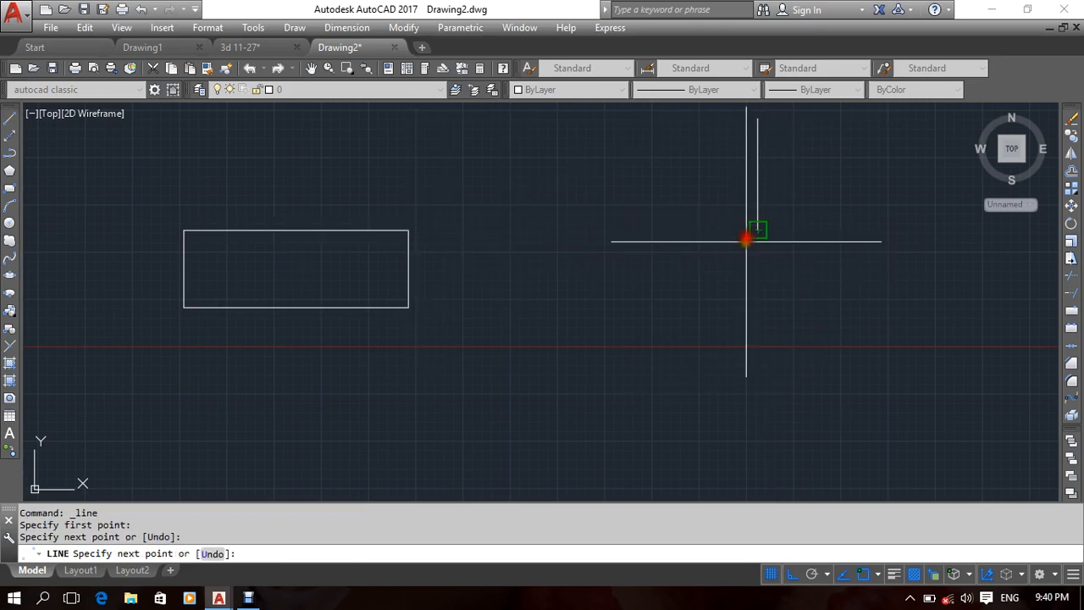
right_click(730, 294)
left_click(738, 298)
middle_click_drag(680, 317, 702, 330)
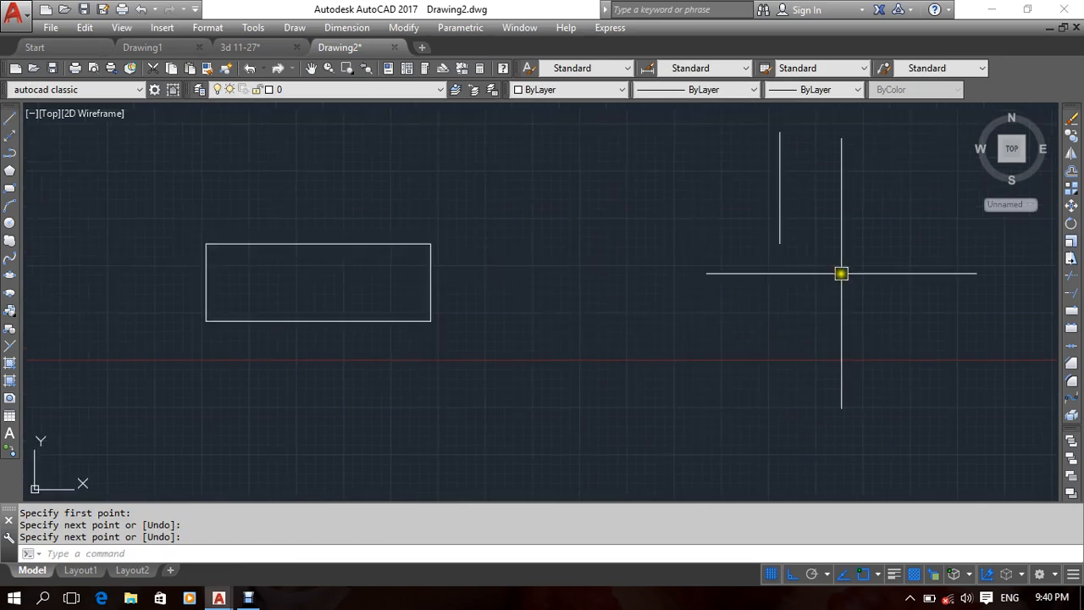
middle_click_drag(683, 369, 735, 367)
Stretch the rectangle's right end 25 units to the right, using a crossing selection and its upper-right corner as base point.
right_click(593, 273)
mouse_move(677, 299)
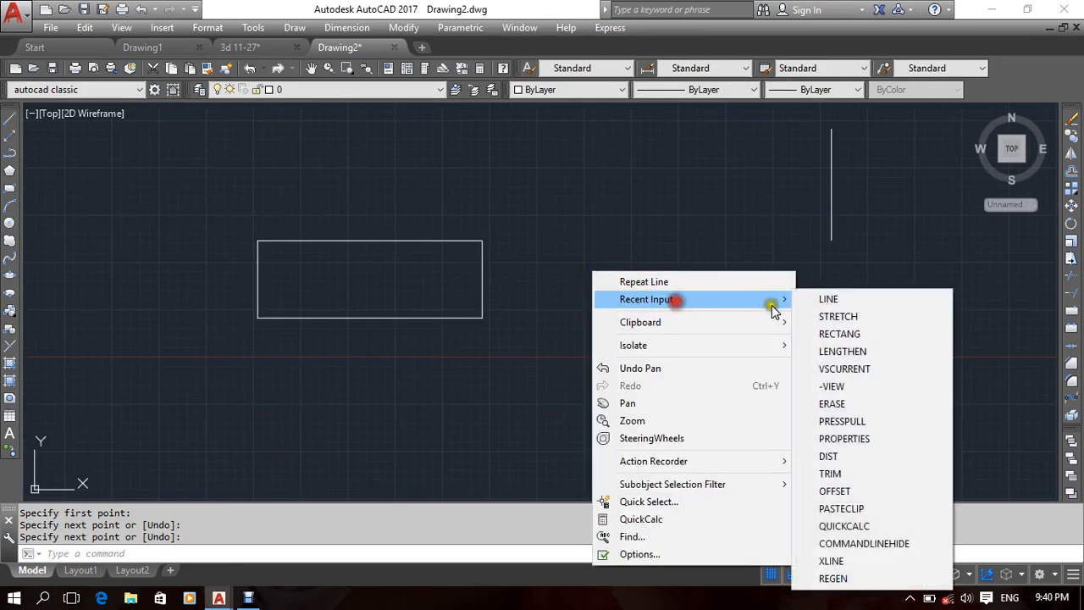
left_click(809, 316)
left_click(527, 187)
left_click(441, 356)
key("Return")
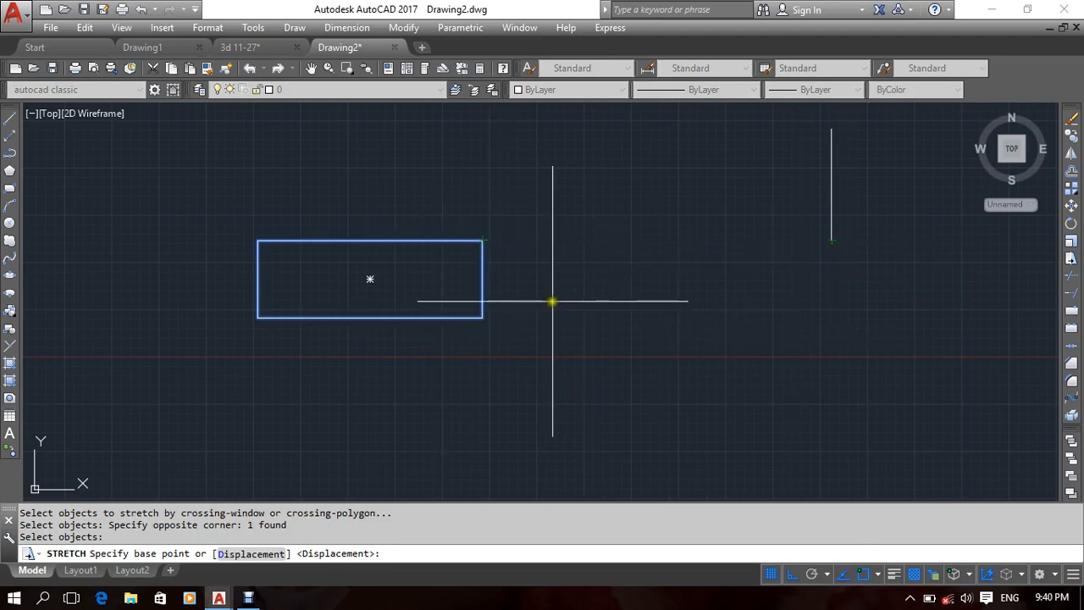
left_click(483, 241)
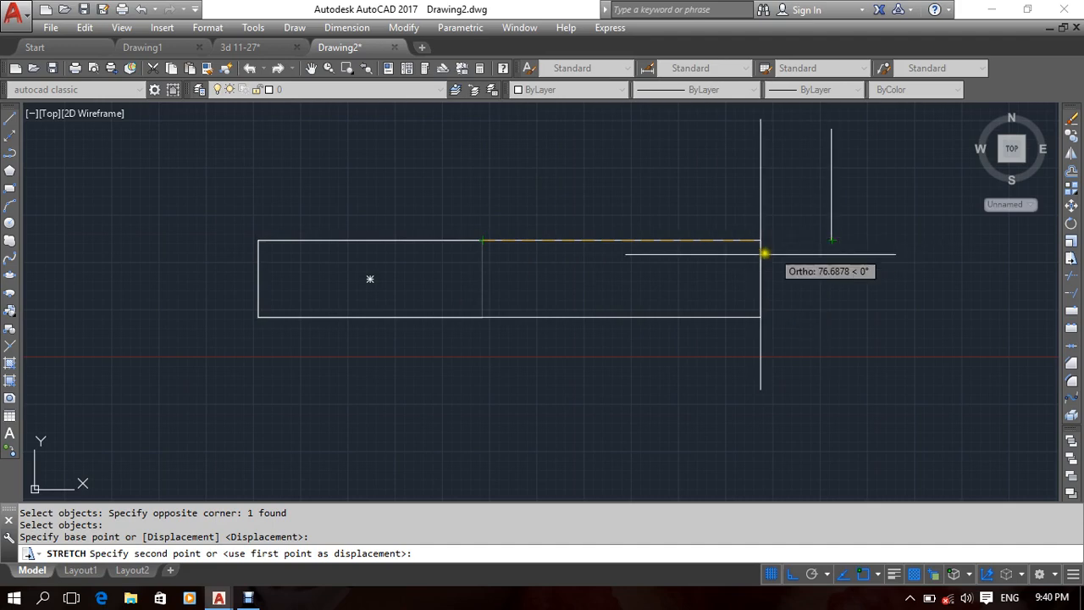
left_click(560, 258)
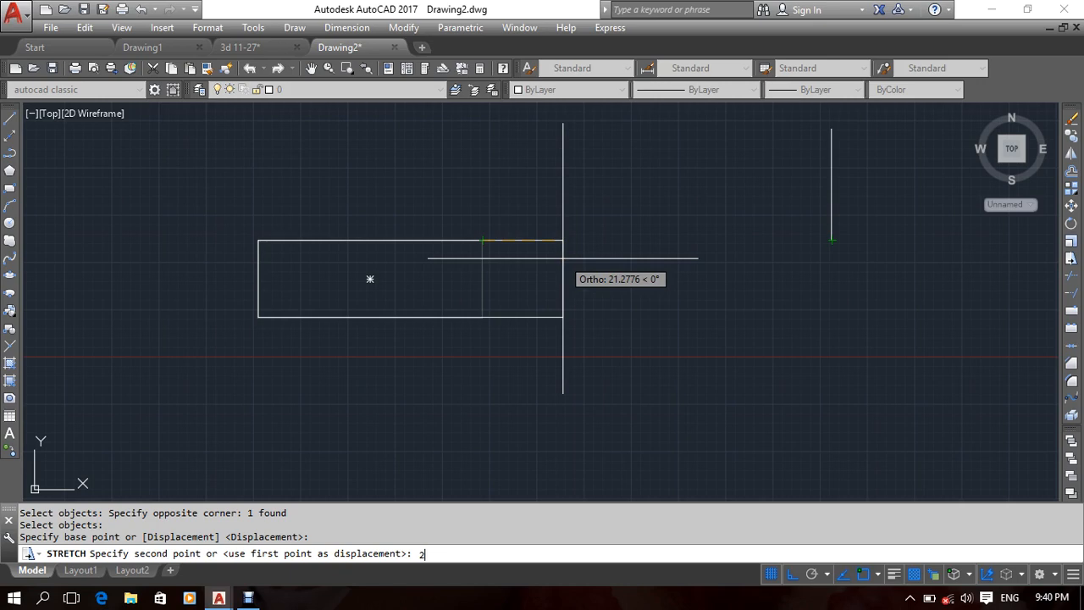
key("Return")
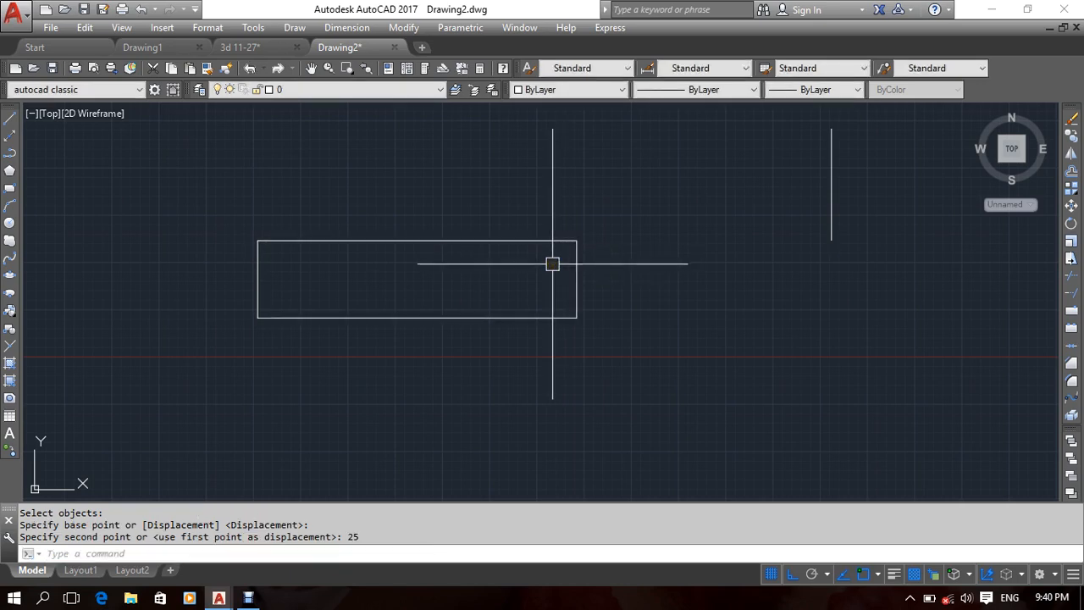
mouse_move(553, 264)
middle_mouse_down()
mouse_move(480, 271)
mouse_move(497, 282)
middle_mouse_up()
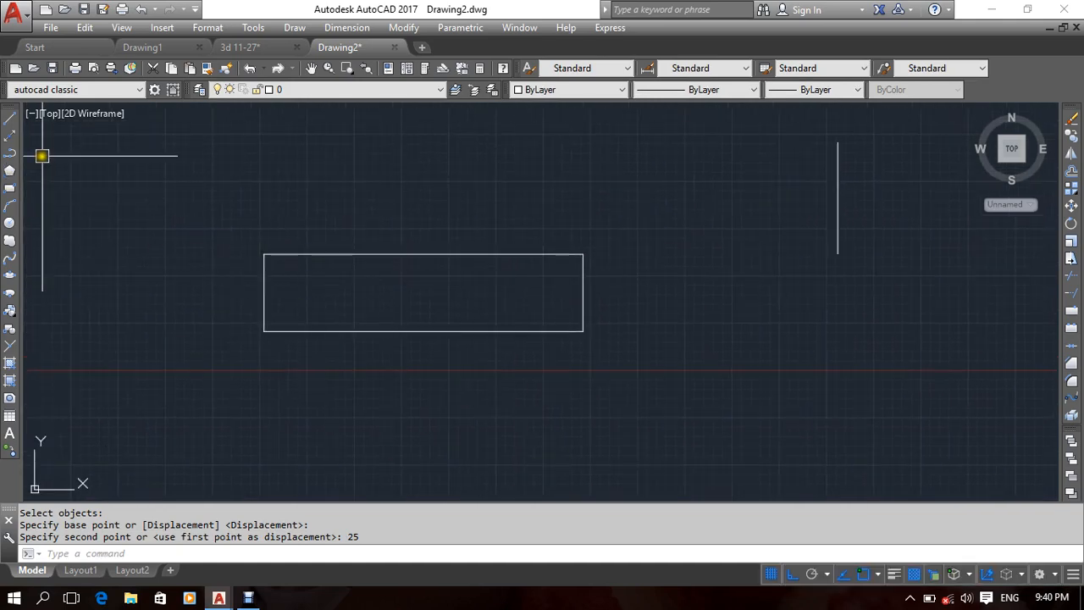
Draw a small square from four connected lines inside the rectangle, near its right end.
left_click(9, 187)
middle_click_drag(428, 316, 423, 289)
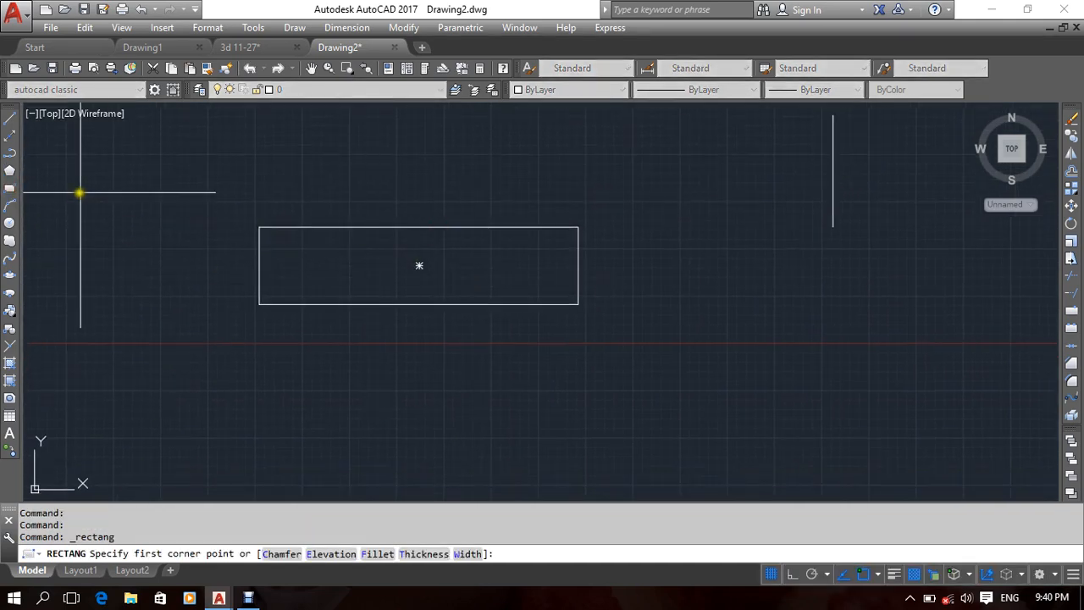
left_click(10, 118)
mouse_move(543, 388)
middle_mouse_down()
mouse_move(507, 363)
mouse_move(539, 413)
middle_mouse_up()
left_click(509, 272)
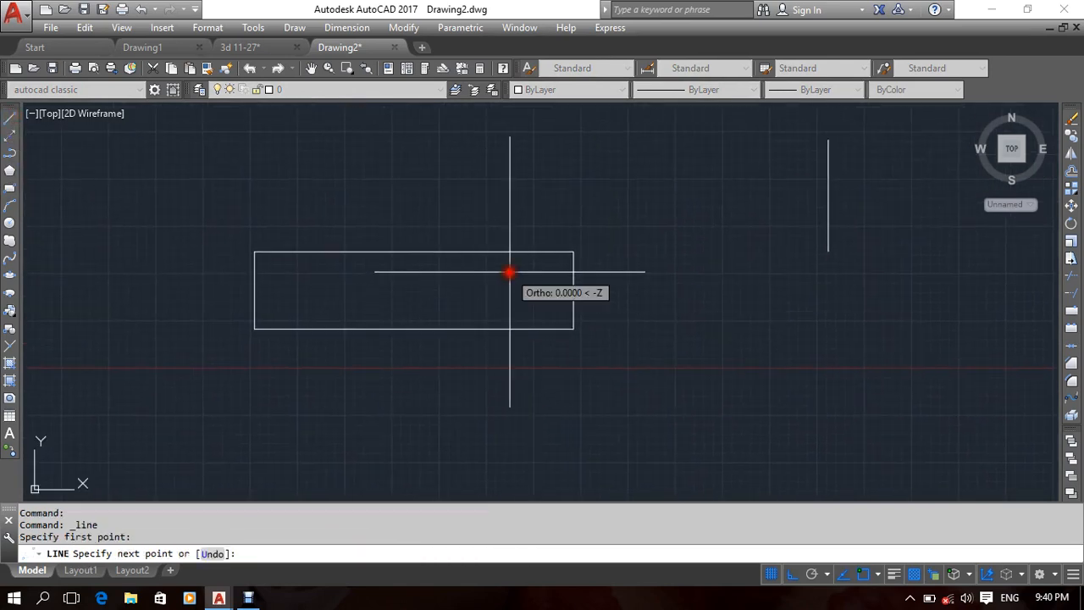
left_click(538, 304)
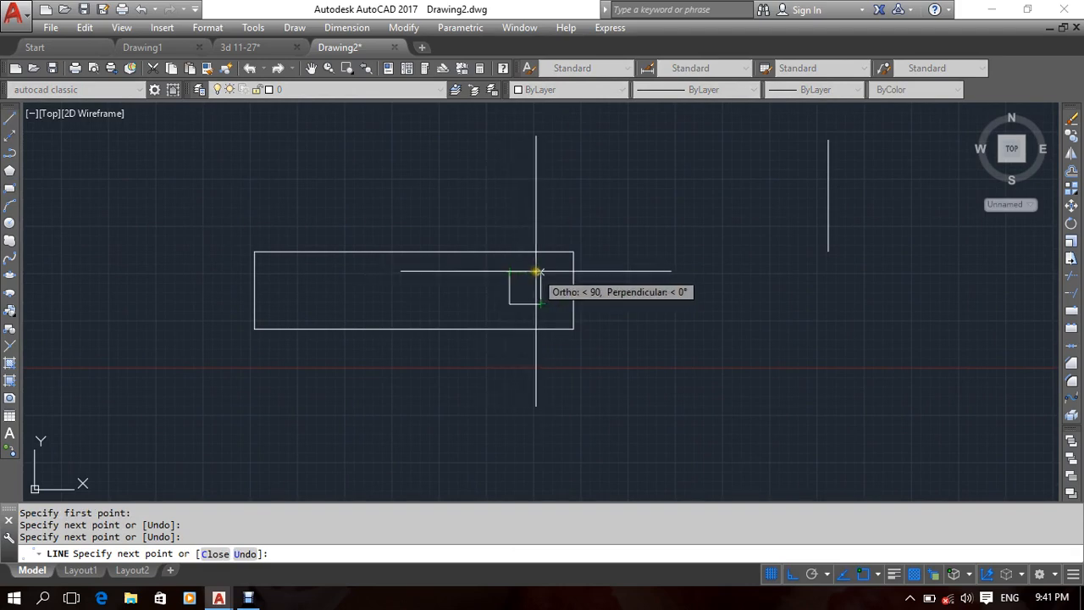
left_click(540, 272)
right_click(547, 146)
left_click(564, 160)
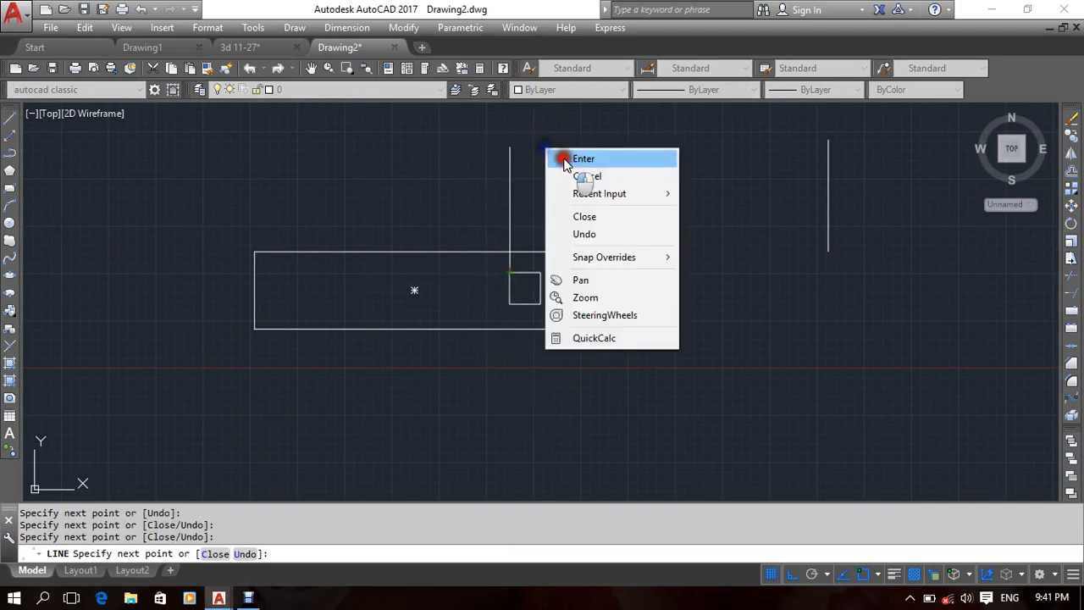
Mirror the small square across the rectangle's vertical centreline, keeping the source square.
middle_click_drag(498, 216, 619, 213)
left_click(581, 220)
left_click(668, 366)
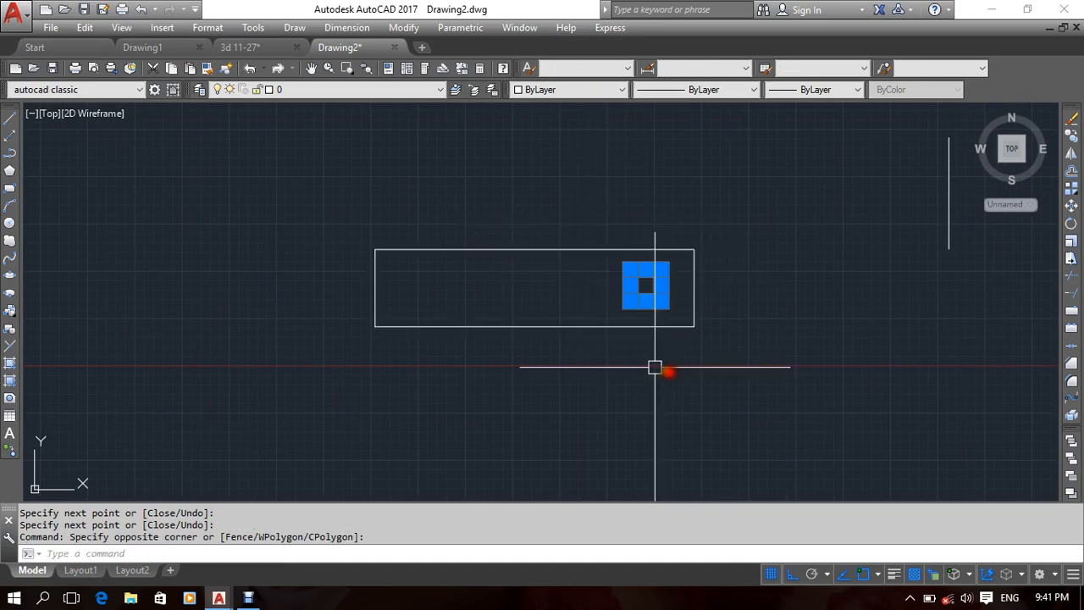
right_click(525, 188)
left_click(461, 150)
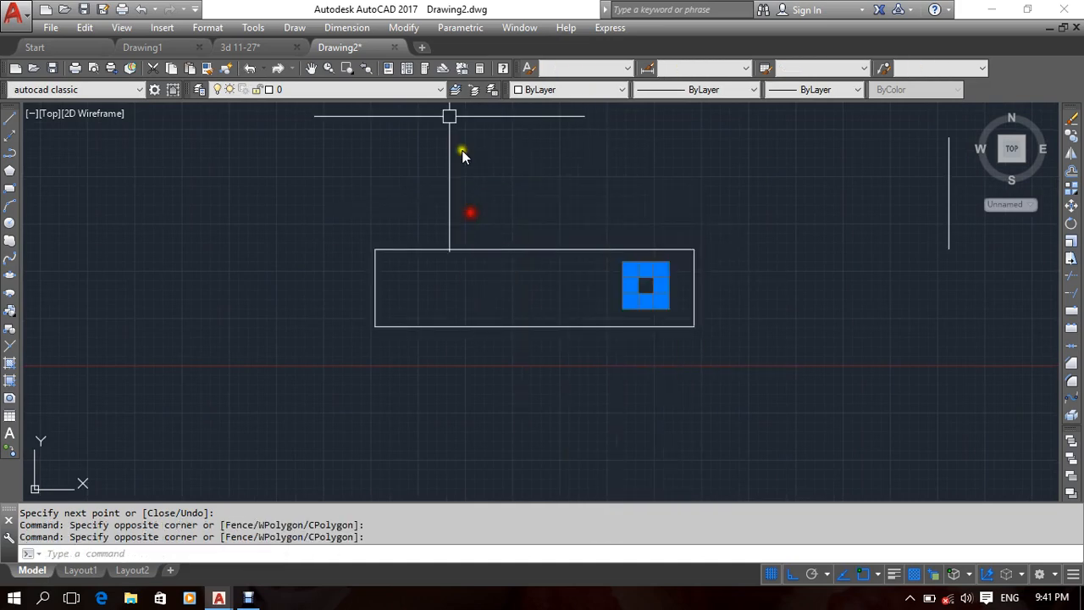
left_click(403, 27)
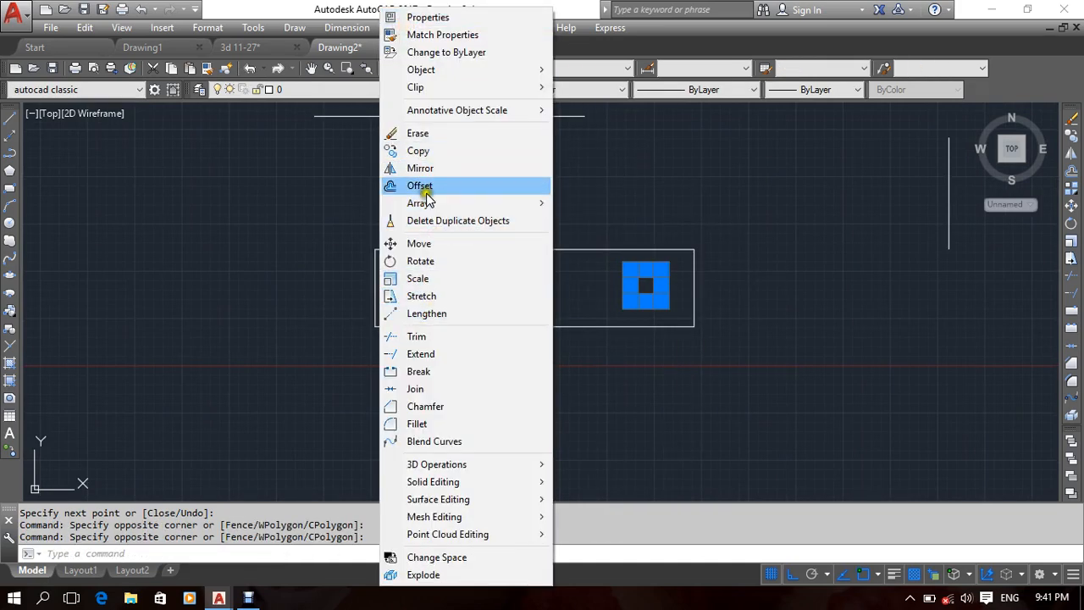
left_click(432, 168)
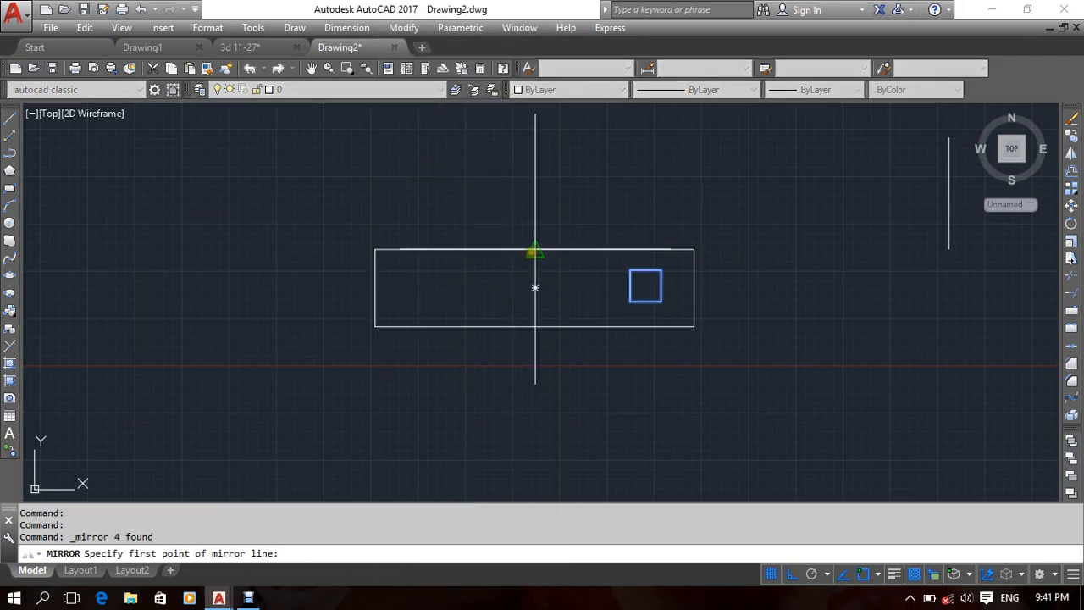
left_click(535, 250)
left_click(535, 391)
right_click(555, 170)
left_click(584, 183)
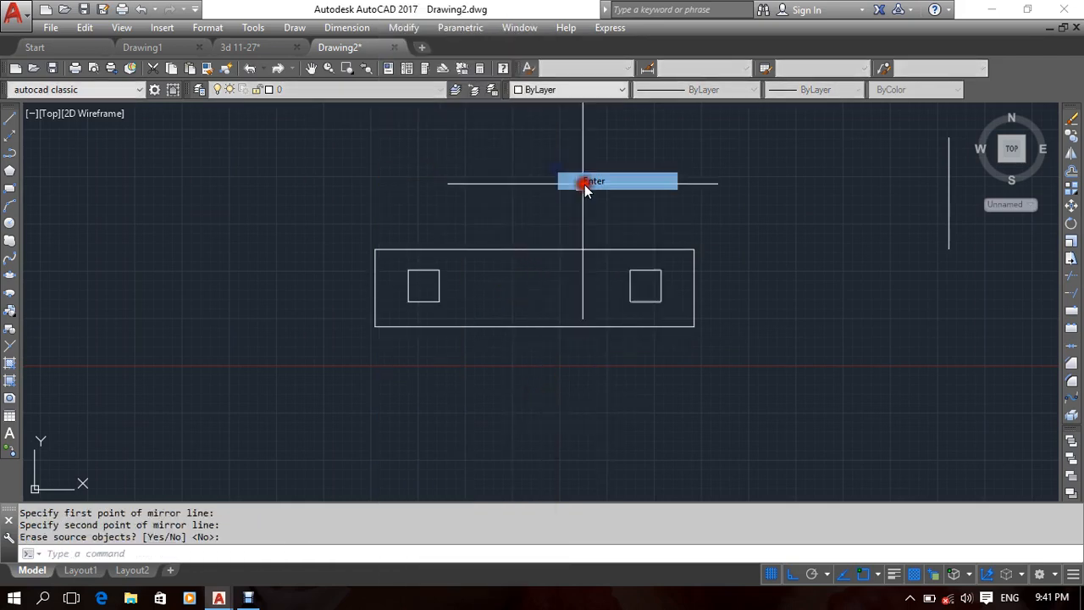
mouse_move(440, 223)
middle_mouse_down()
mouse_move(453, 195)
mouse_move(436, 194)
mouse_move(420, 215)
middle_mouse_up()
scroll(455, 257, "down", 4)
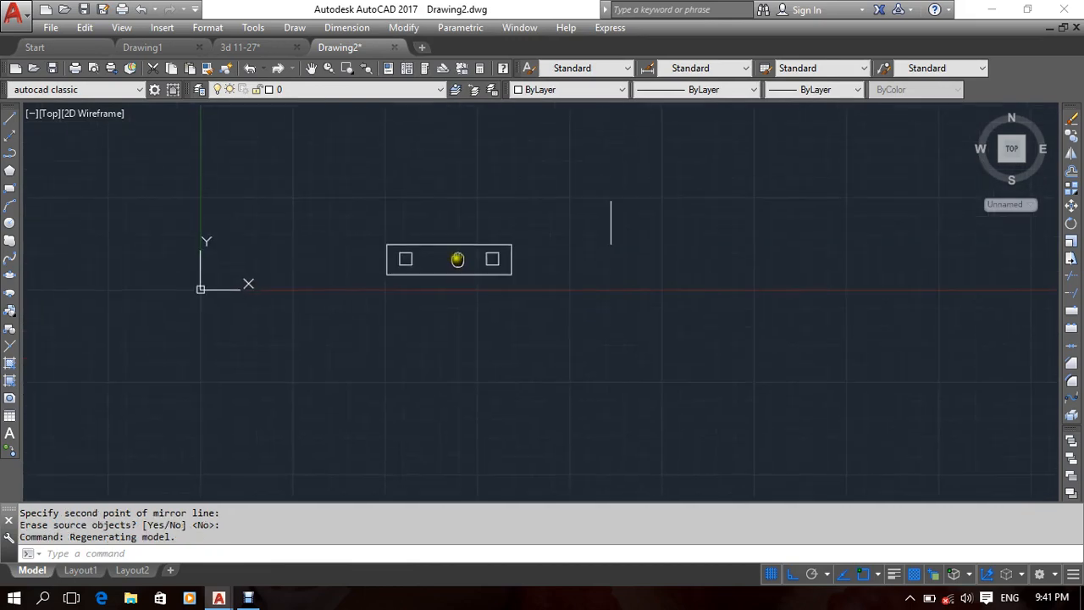
scroll(471, 307, "up", 6)
middle_click_drag(520, 320, 477, 326)
middle_click_drag(406, 260, 415, 257)
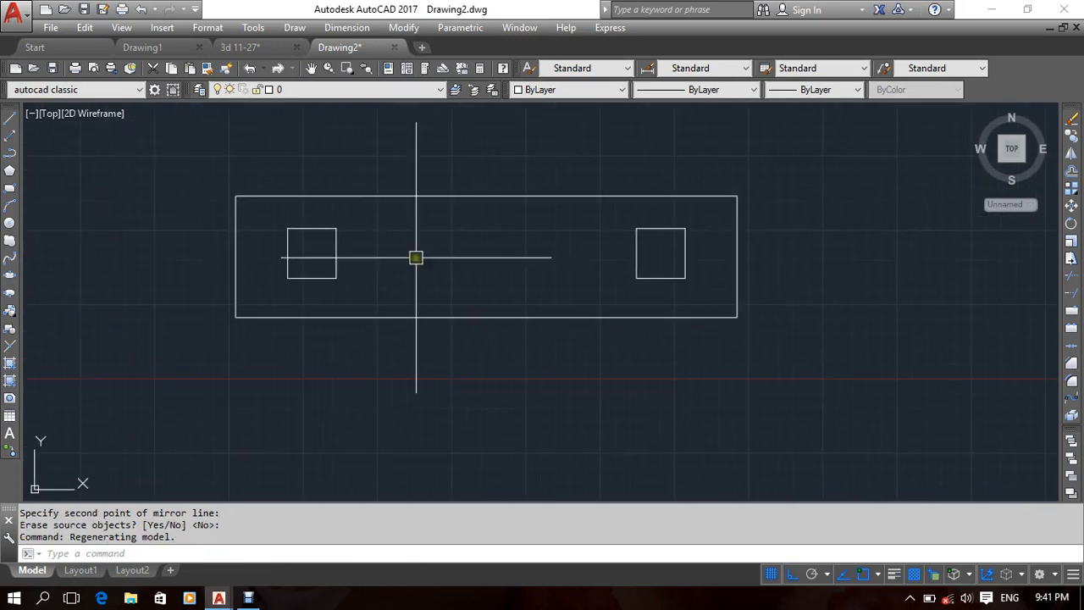
middle_click_drag(481, 259, 431, 255)
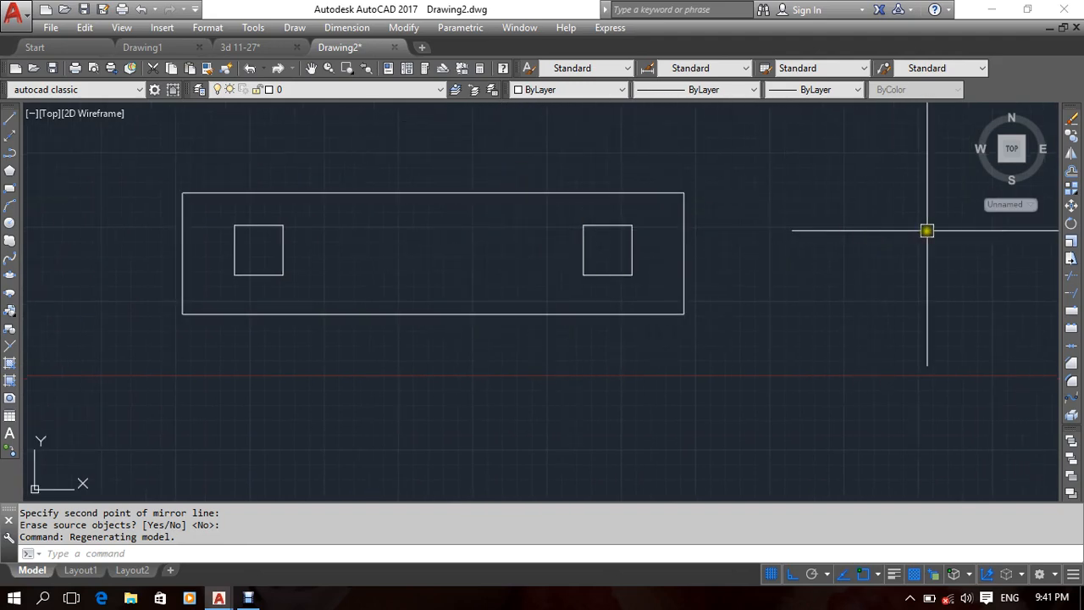
scroll(358, 228, "down", 4)
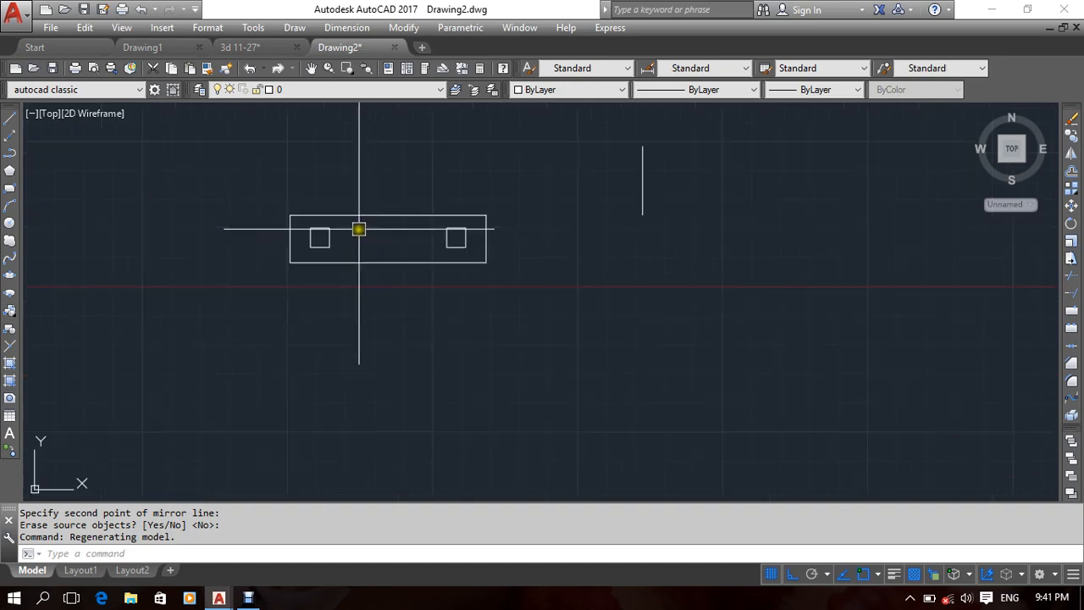
middle_click_drag(358, 228, 380, 243)
middle_click_drag(482, 292, 442, 308)
scroll(460, 259, "up", 3)
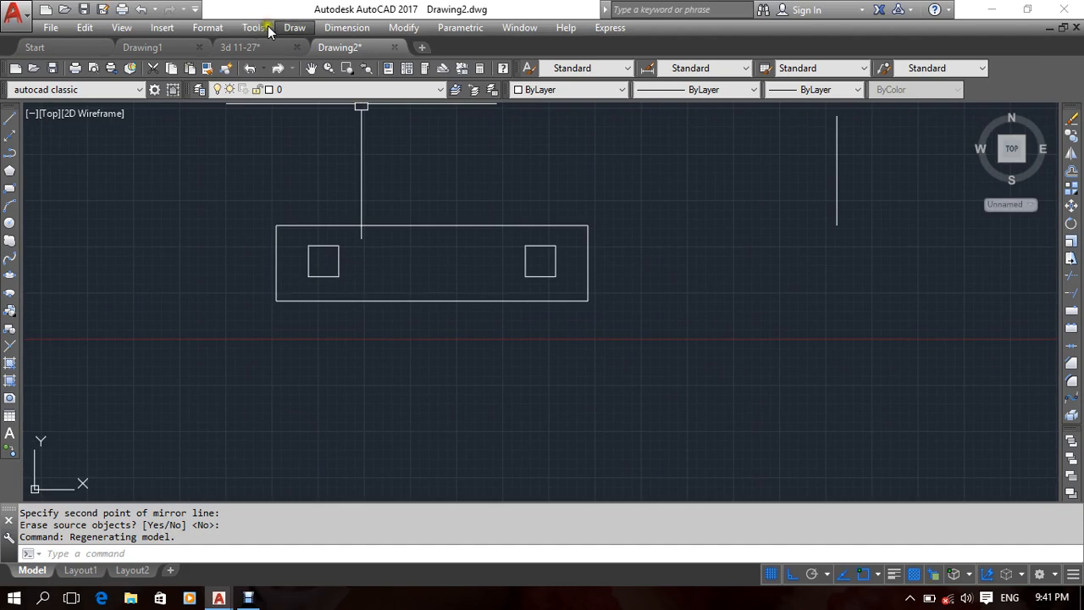
Add a horizontal linear dimension between the rectangle's two lower corners, placed just below it, and inspect its text.
left_click(345, 31)
left_click(358, 70)
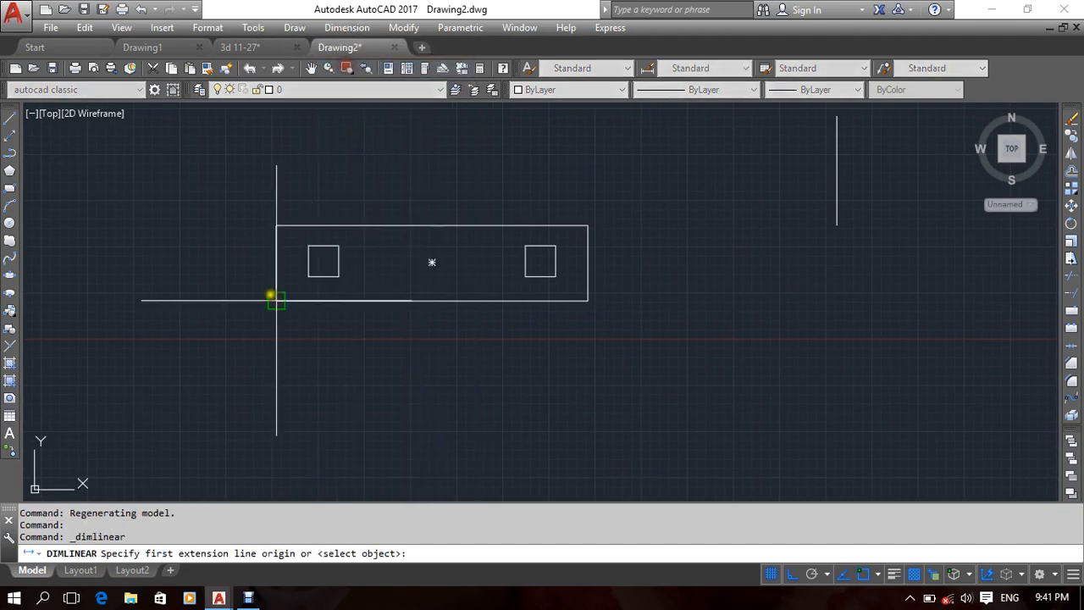
left_click(276, 301)
left_click(587, 300)
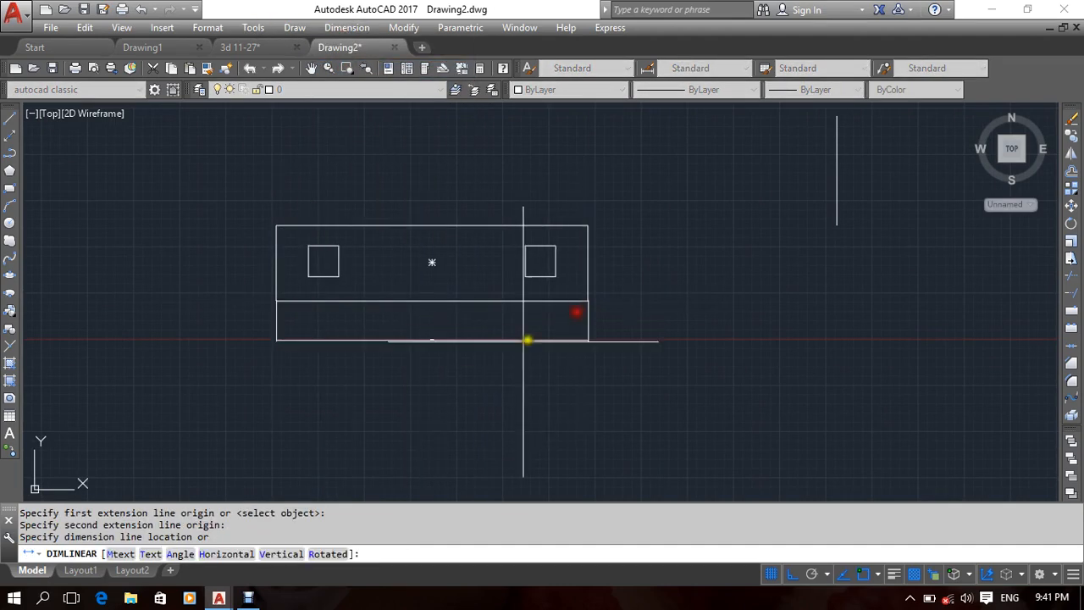
left_click(429, 317)
scroll(442, 310, "up", 5)
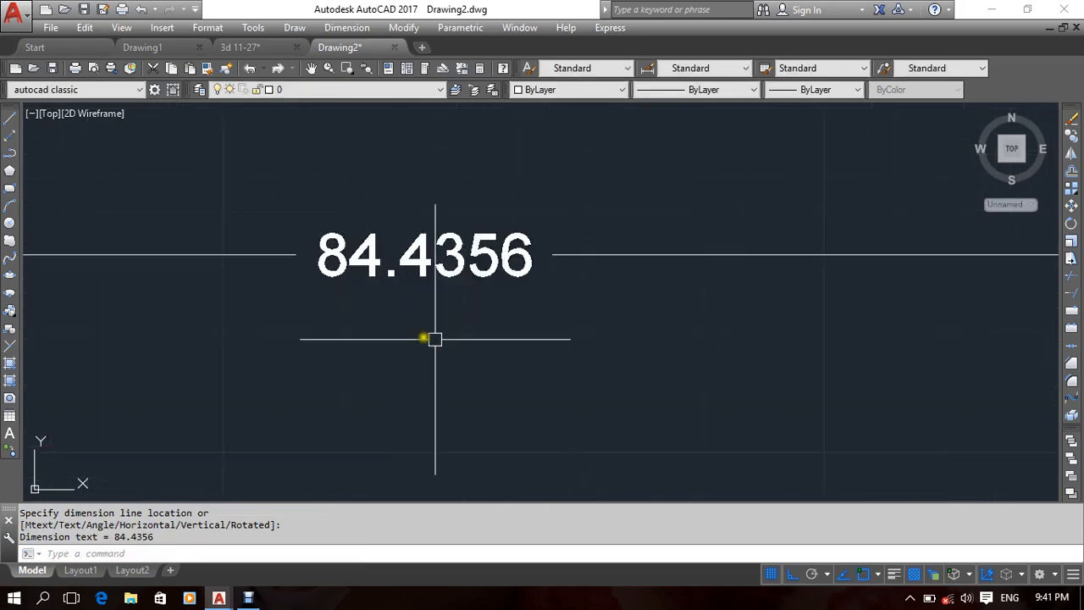
scroll(442, 311, "down", 5)
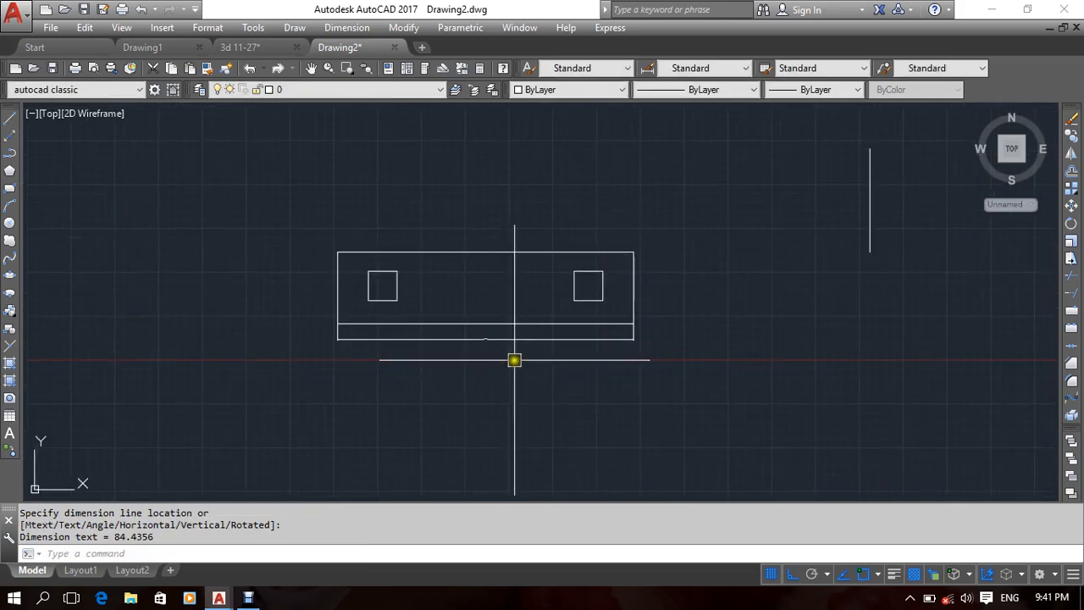
scroll(479, 361, "up", 5)
scroll(456, 330, "down", 5)
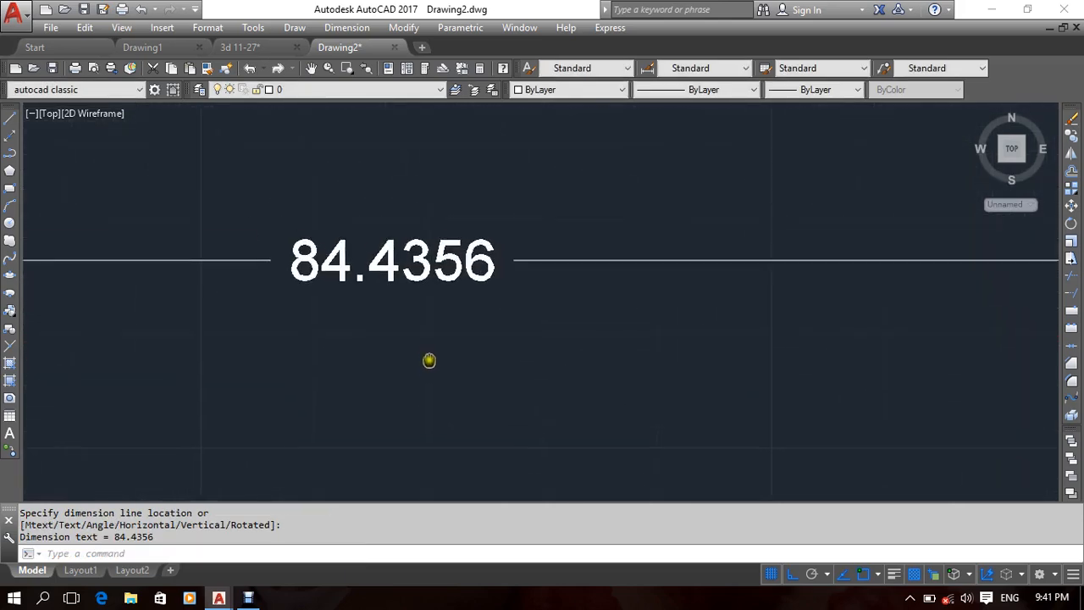
Erase the linear dimension below the rectangle.
left_click(523, 330)
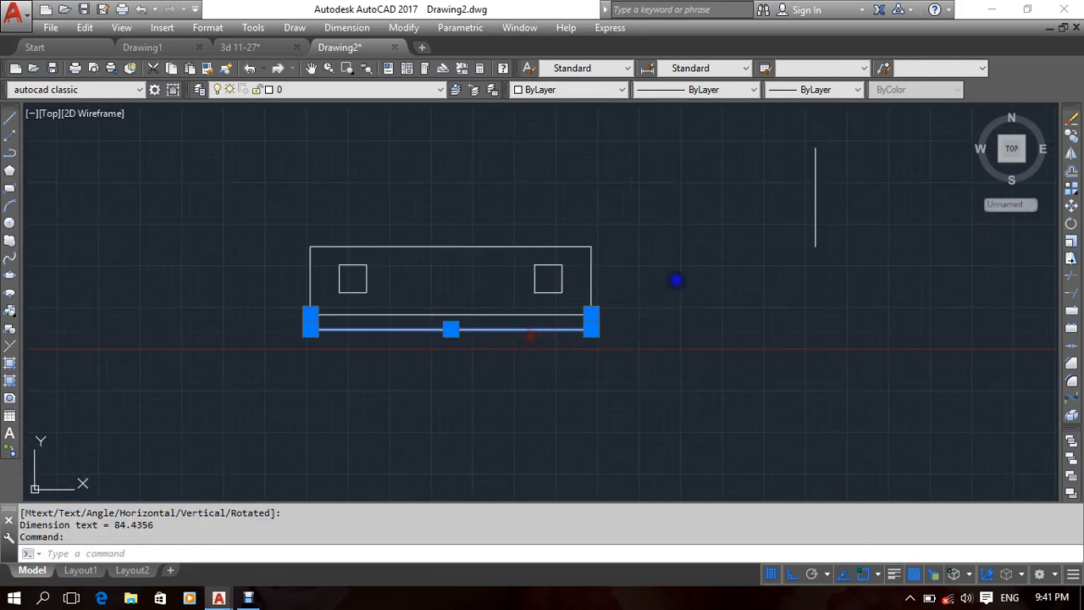
right_click(675, 279)
left_click(694, 297)
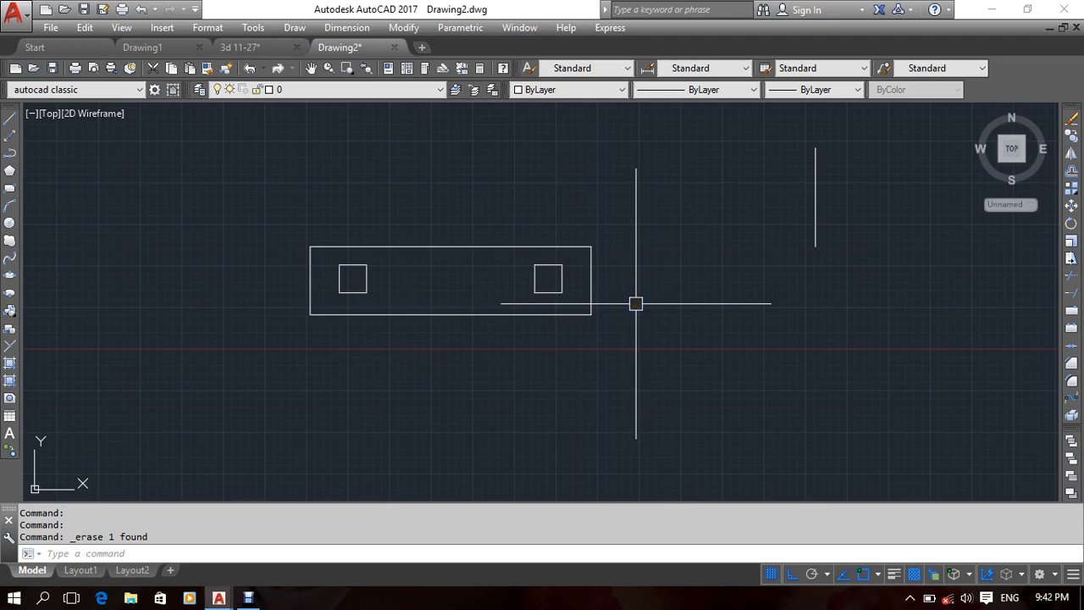
Stretch the rectangle's right end and its square to the right, using a crossing selection and the right edge's midpoint as base point.
key("Return")
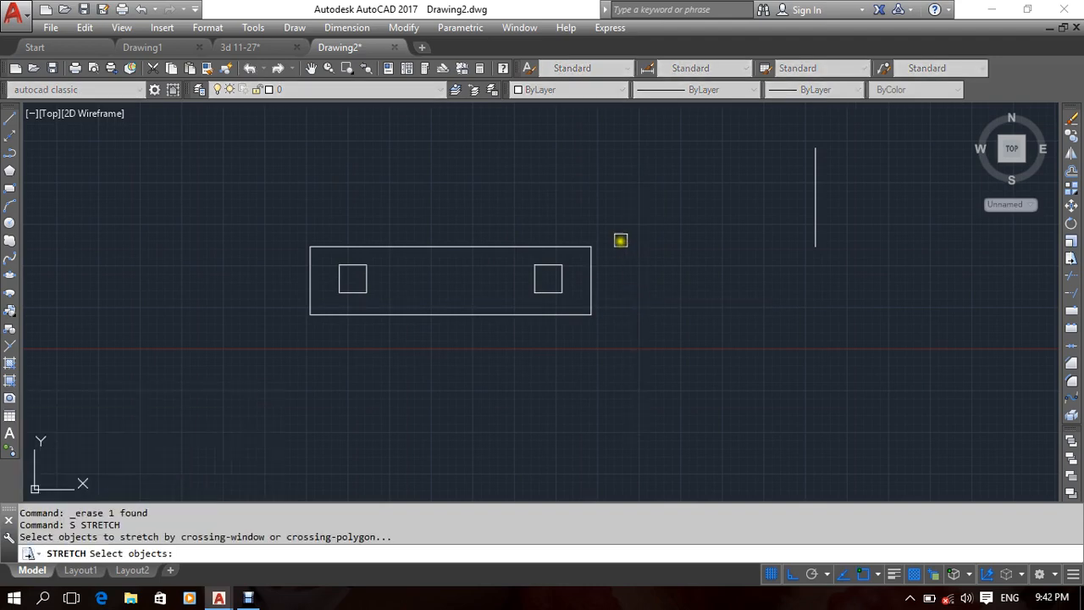
left_click(627, 190)
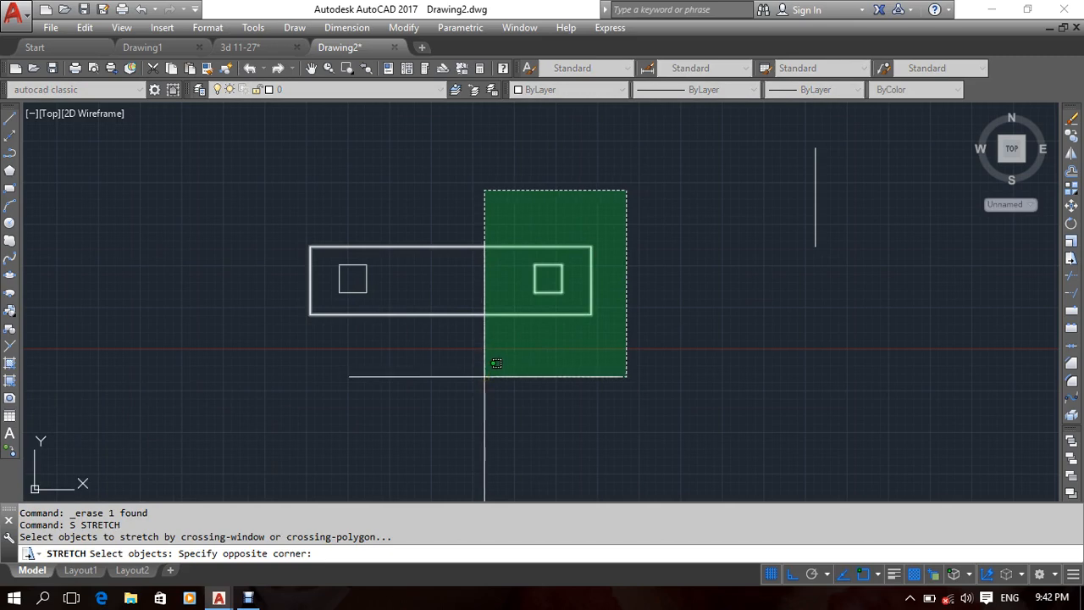
left_click(484, 376)
right_click(474, 173)
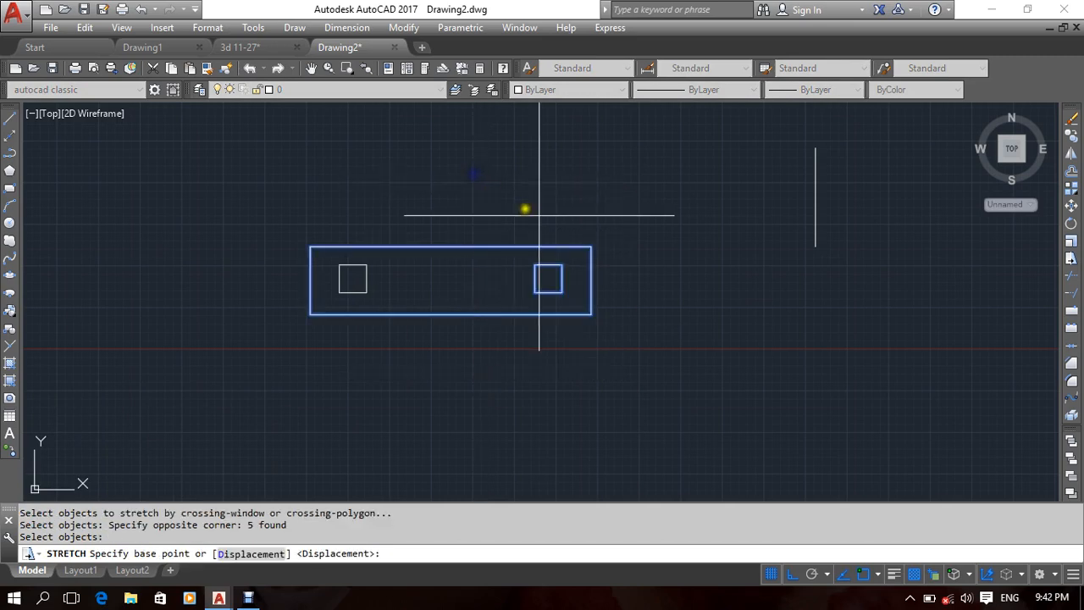
left_click(591, 281)
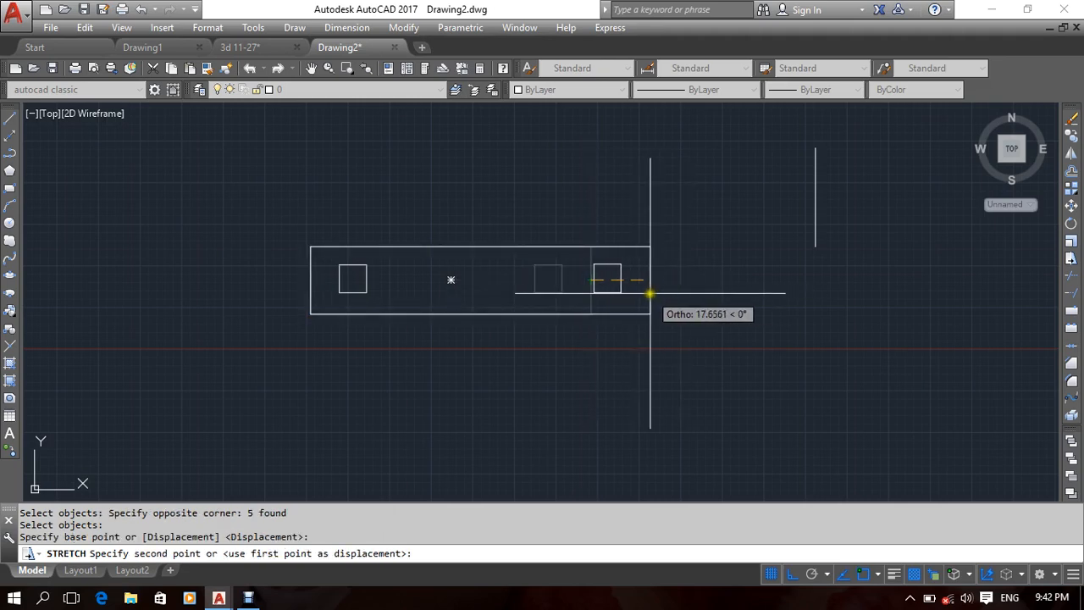
left_click(677, 293)
middle_click_drag(496, 347, 500, 327)
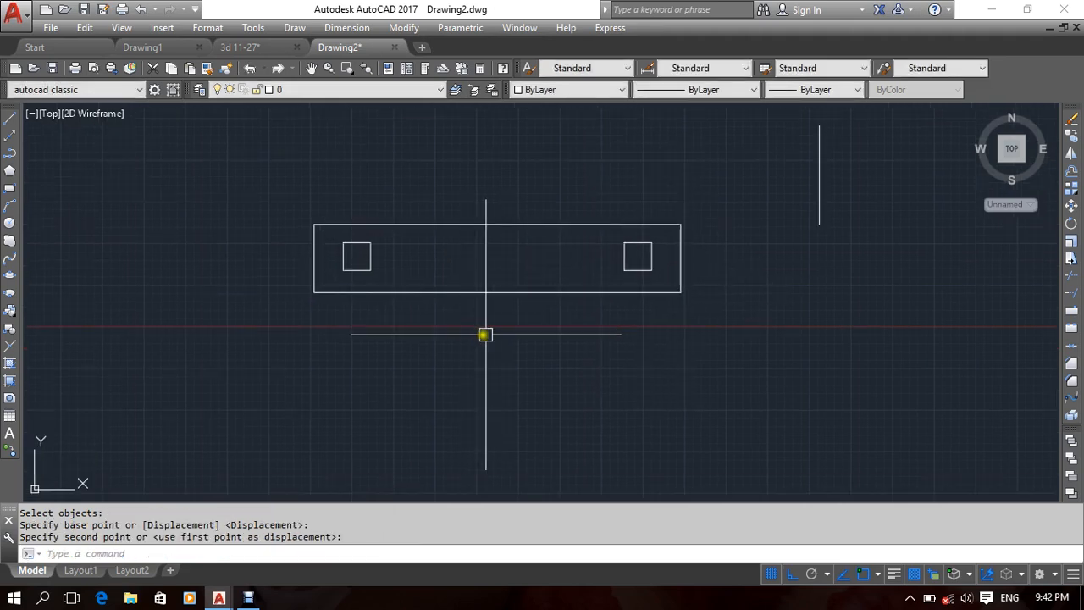
left_click(453, 355)
left_click(445, 361)
mouse_move(447, 362)
middle_mouse_down()
mouse_move(435, 337)
mouse_move(419, 350)
mouse_move(384, 345)
mouse_move(385, 367)
middle_mouse_up()
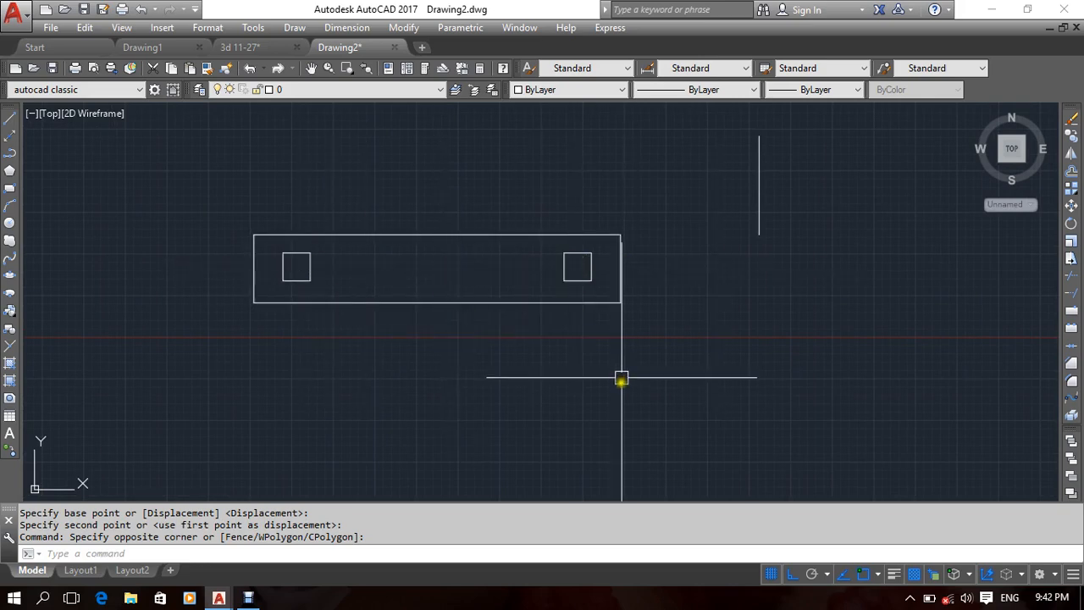
middle_click_drag(622, 377, 608, 365)
mouse_move(496, 348)
middle_mouse_down()
mouse_move(515, 352)
mouse_move(492, 359)
middle_mouse_up()
middle_click_drag(405, 338, 452, 350)
middle_click_drag(361, 327, 375, 334)
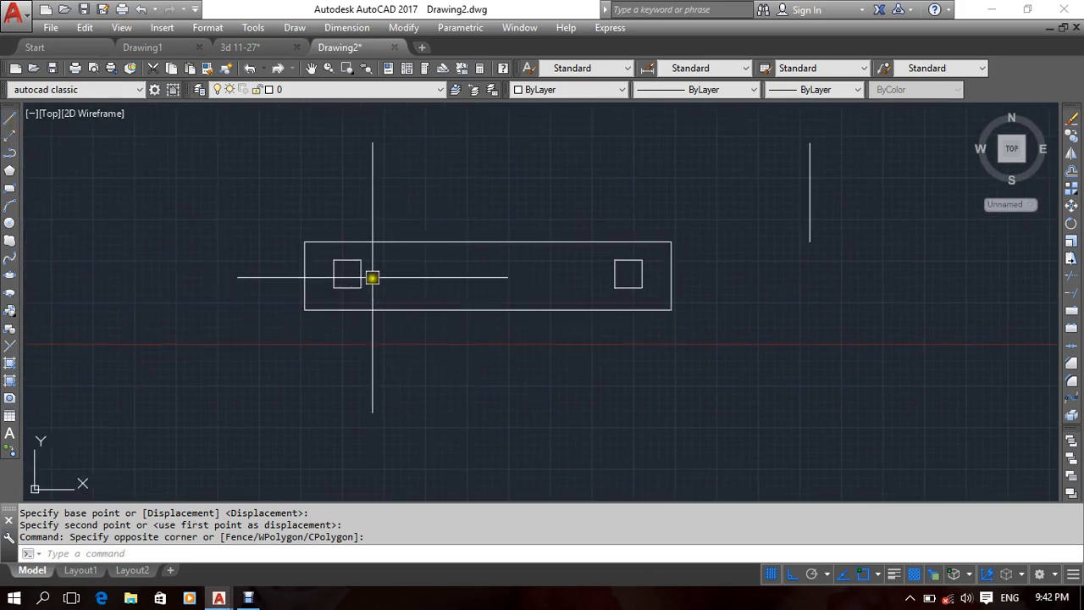
Draw a vertical line between the midpoints of the rectangle's bottom and top edges.
left_click(9, 118)
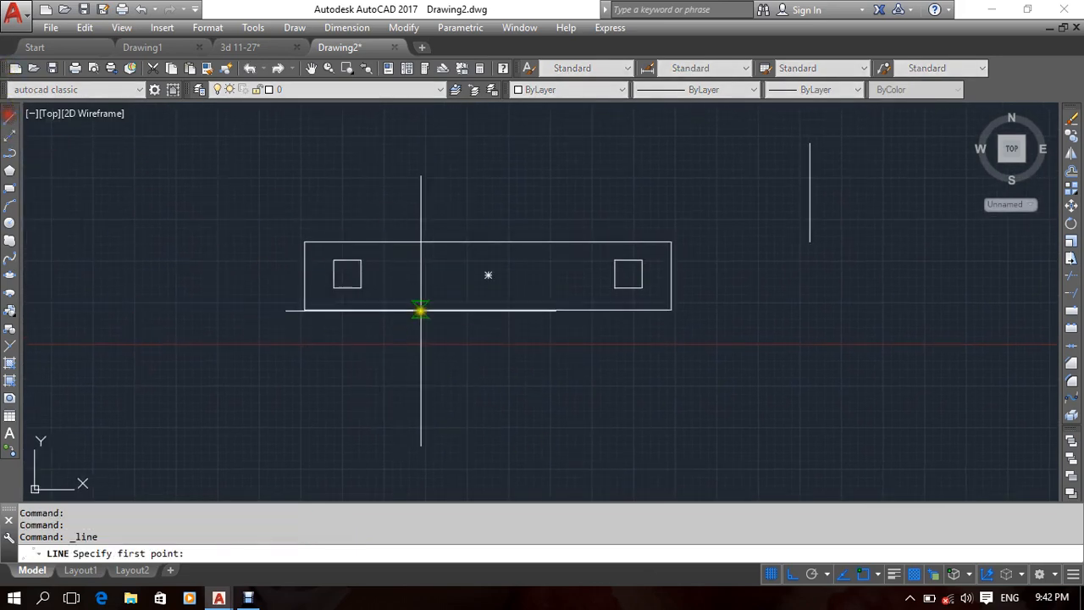
left_click(487, 310)
right_click(551, 380)
left_click(584, 394)
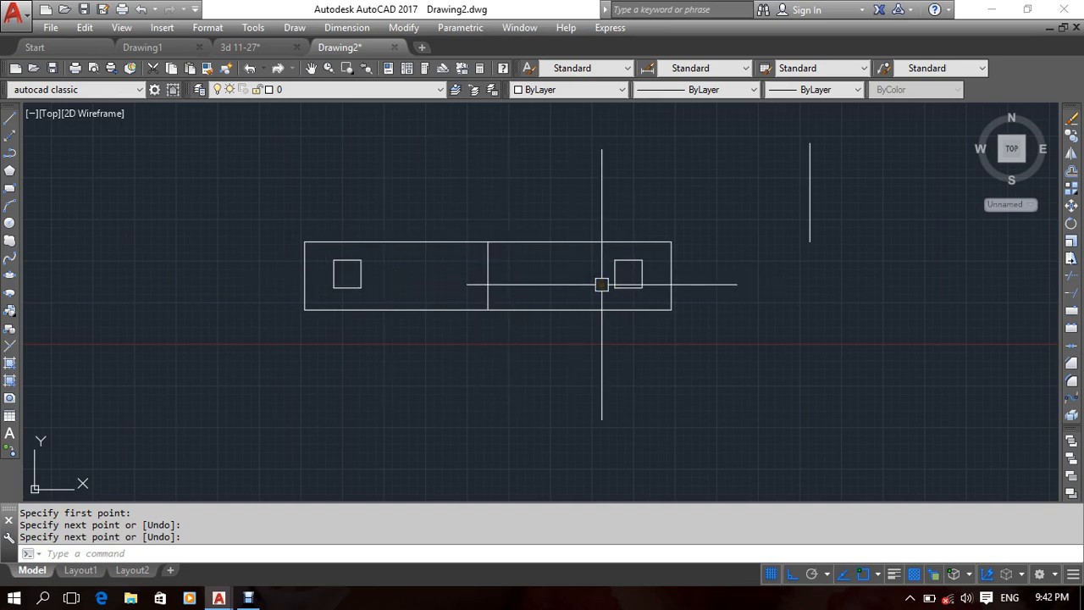
Try stretching the rectangle's right edge to the right with a crossing selection that excludes the square, and undo it.
key("Return")
left_click(702, 211)
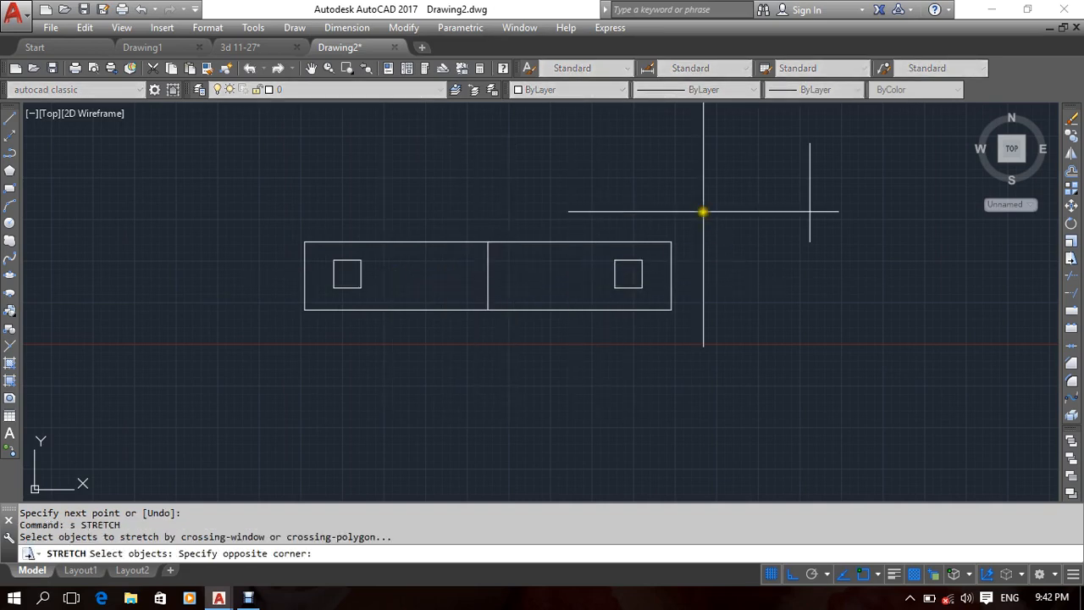
left_click(659, 336)
key("Return")
left_click(673, 182)
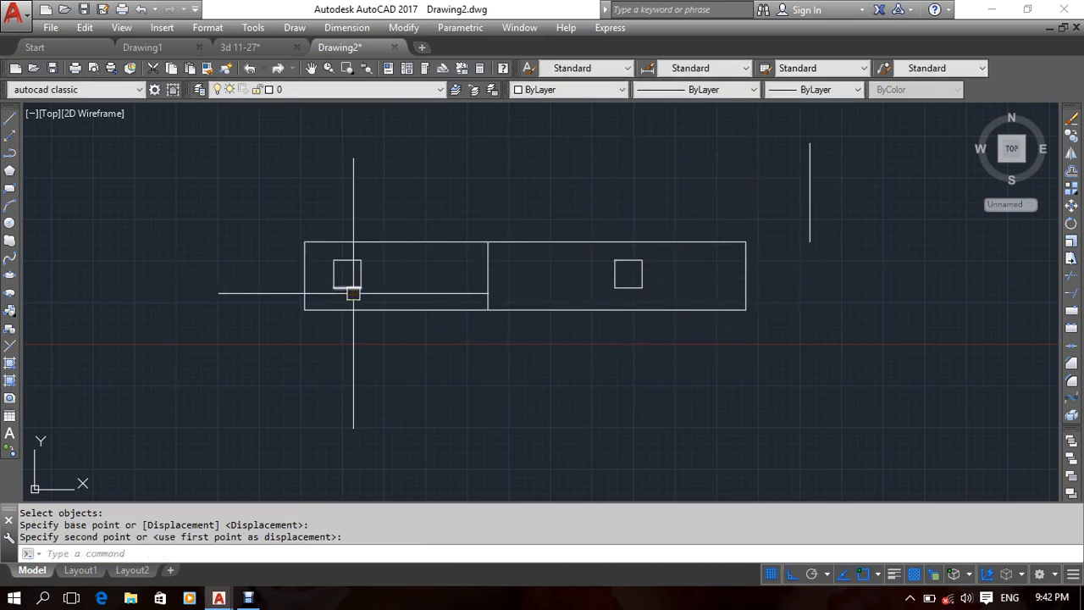
key("ctrl+z")
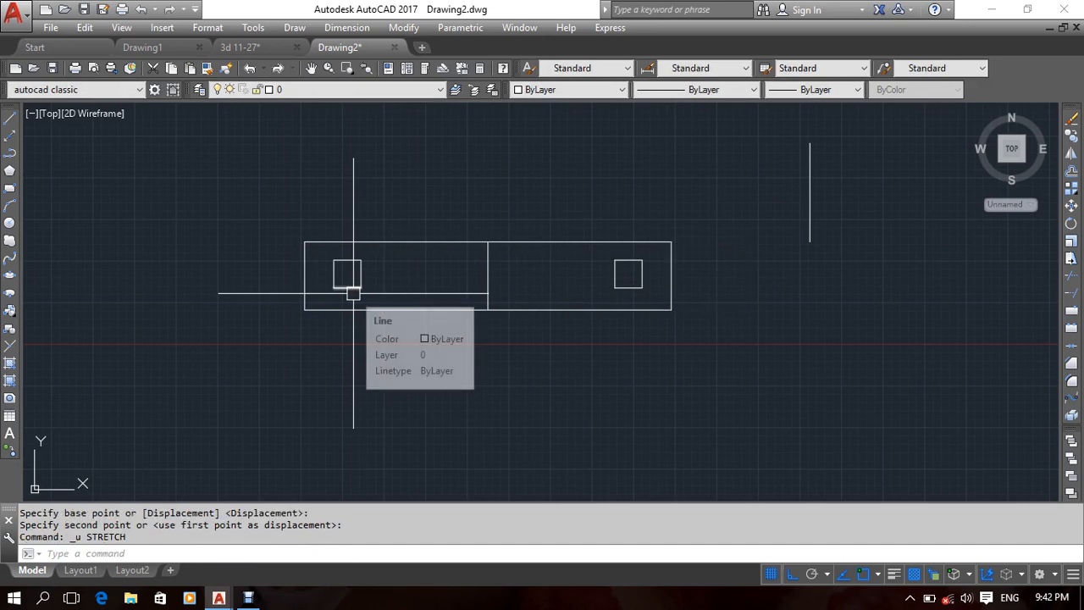
Try stretching the rectangle's right end together with its square to the right using a crossing selection, and undo it.
type("s")
key("Return")
left_click(726, 192)
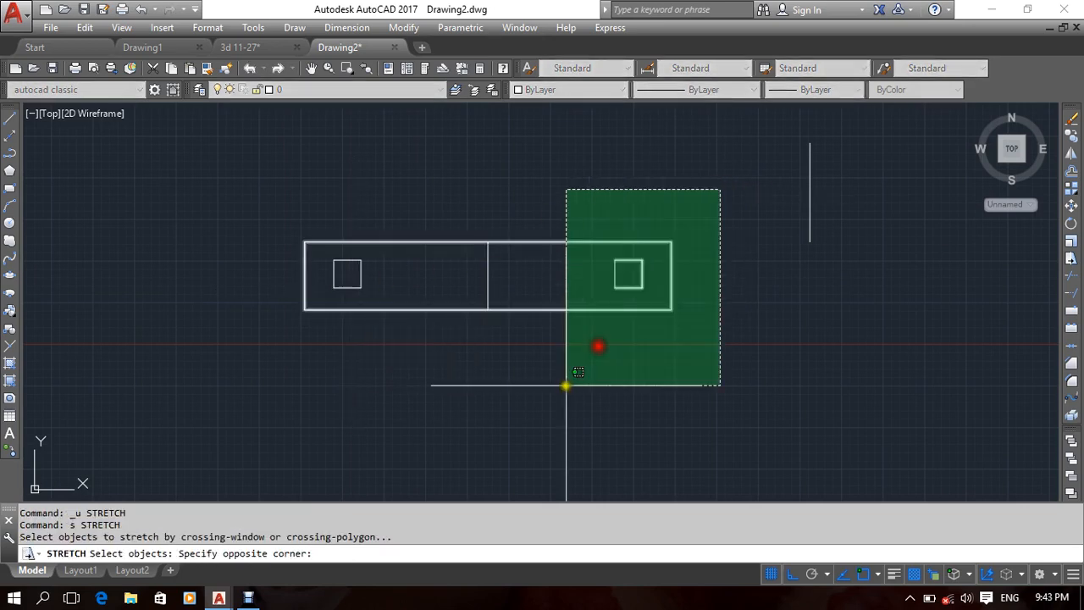
left_click(586, 389)
key("Return")
left_click(581, 174)
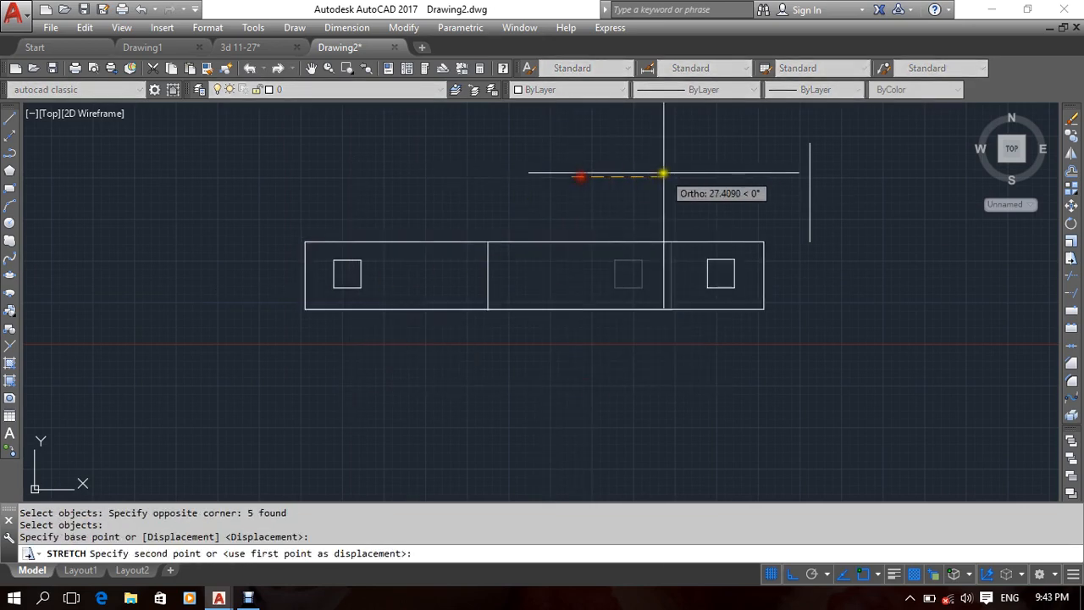
left_click(665, 175)
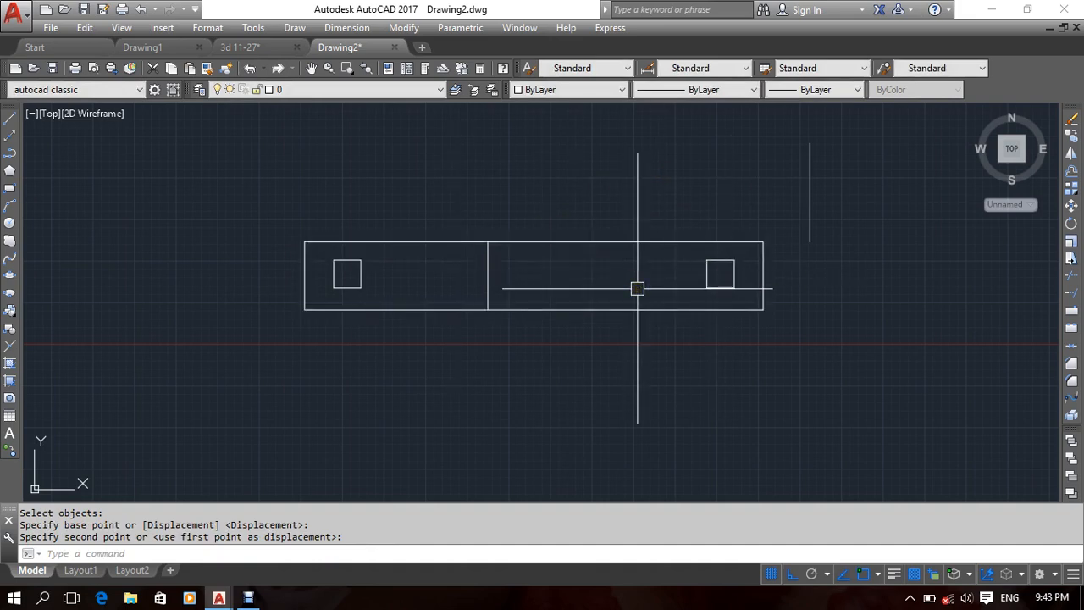
key("ctrl+z")
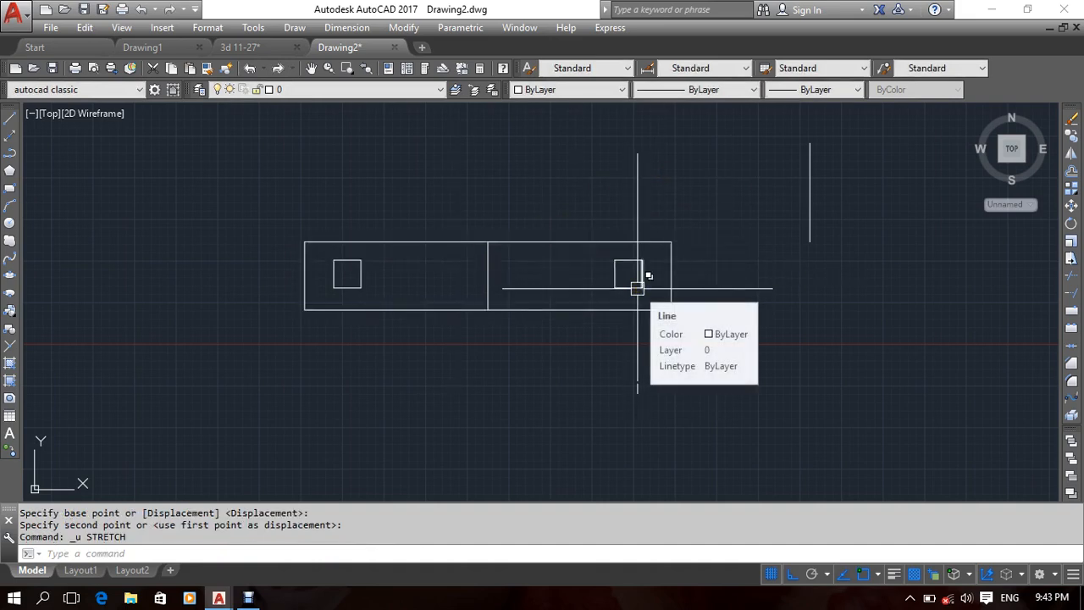
Stretch the rectangle's right end and the whole right square a short distance to the right with a crossing selection.
type("s")
key("Return")
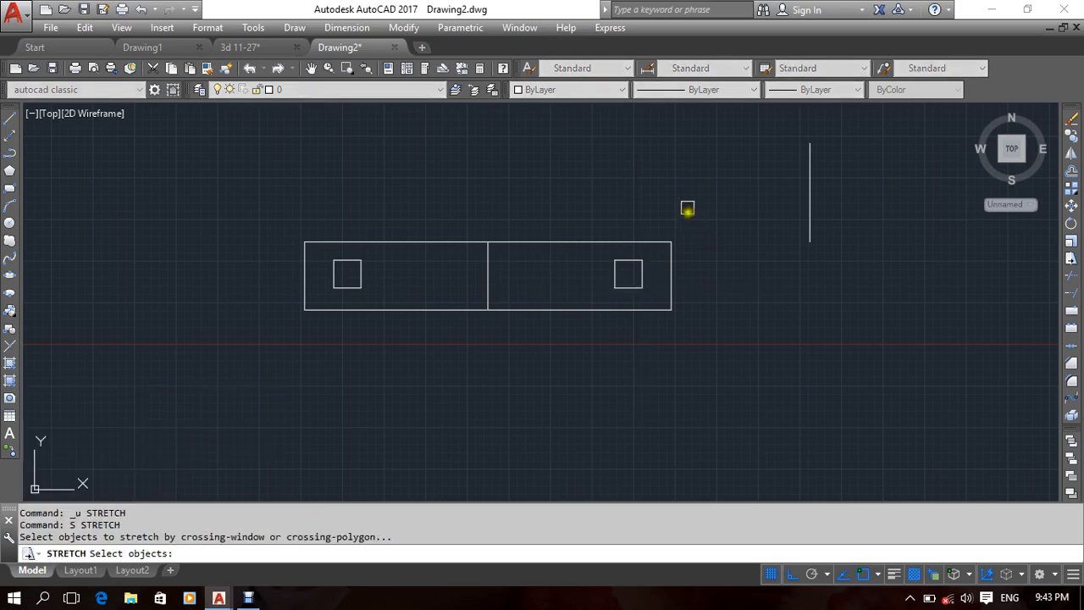
left_click(692, 181)
left_click(585, 363)
key("Return")
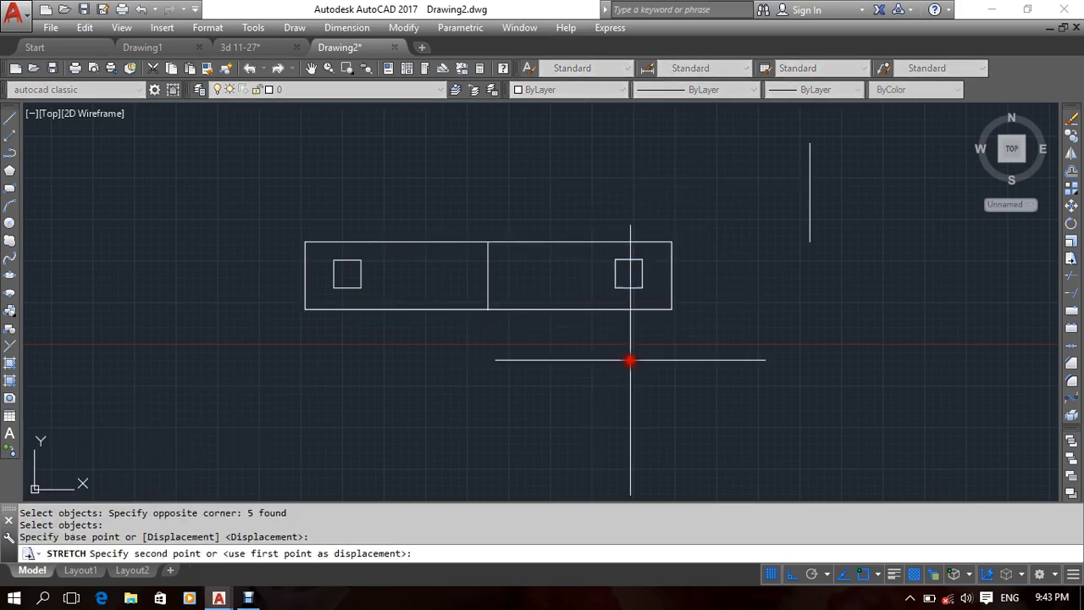
left_click(631, 361)
left_click(674, 360)
Stretch the rectangle's left end and the whole left square to the left with a crossing selection.
key("Return")
left_click(401, 179)
left_click(259, 375)
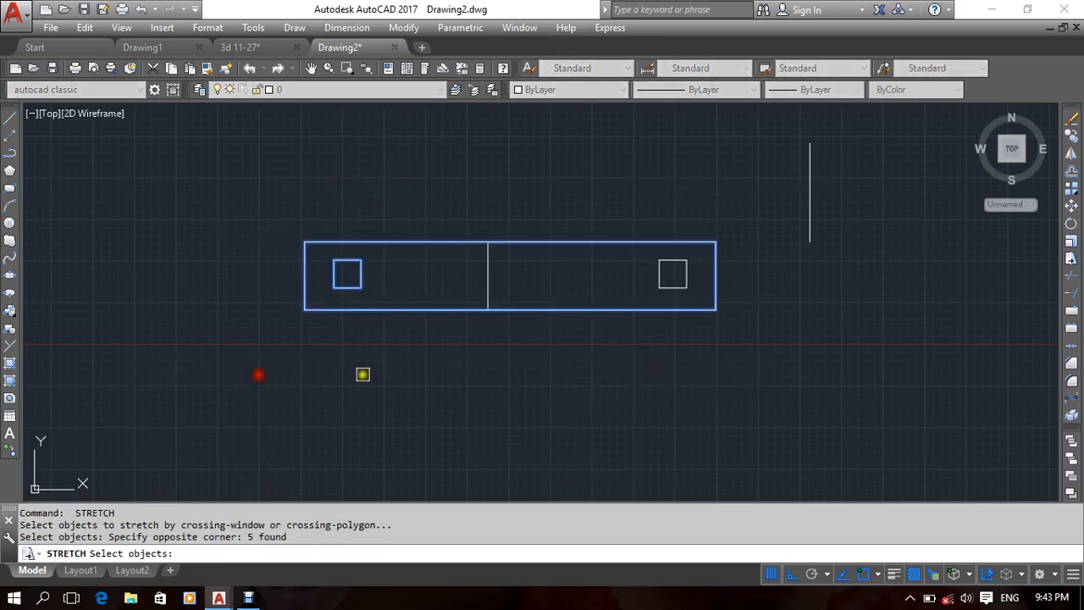
key("Return")
left_click(361, 375)
left_click(305, 375)
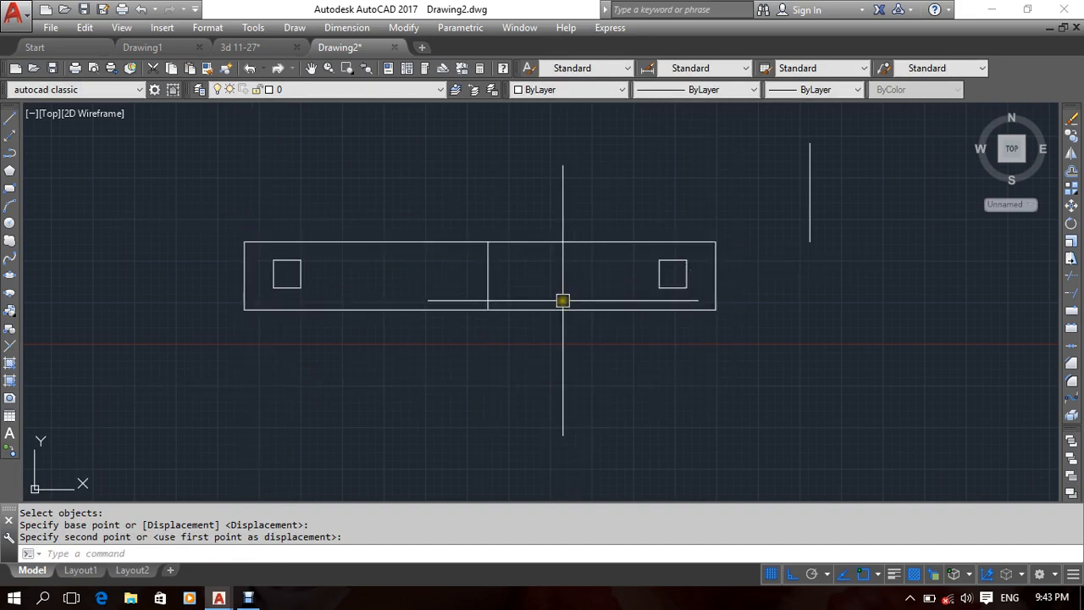
Stretch the right edges of the rectangle and right square far to the right, with a crossing selection that cuts through the square.
mouse_move(518, 349)
middle_mouse_down()
mouse_move(472, 351)
mouse_move(518, 371)
middle_mouse_up()
middle_click_drag(607, 410, 591, 408)
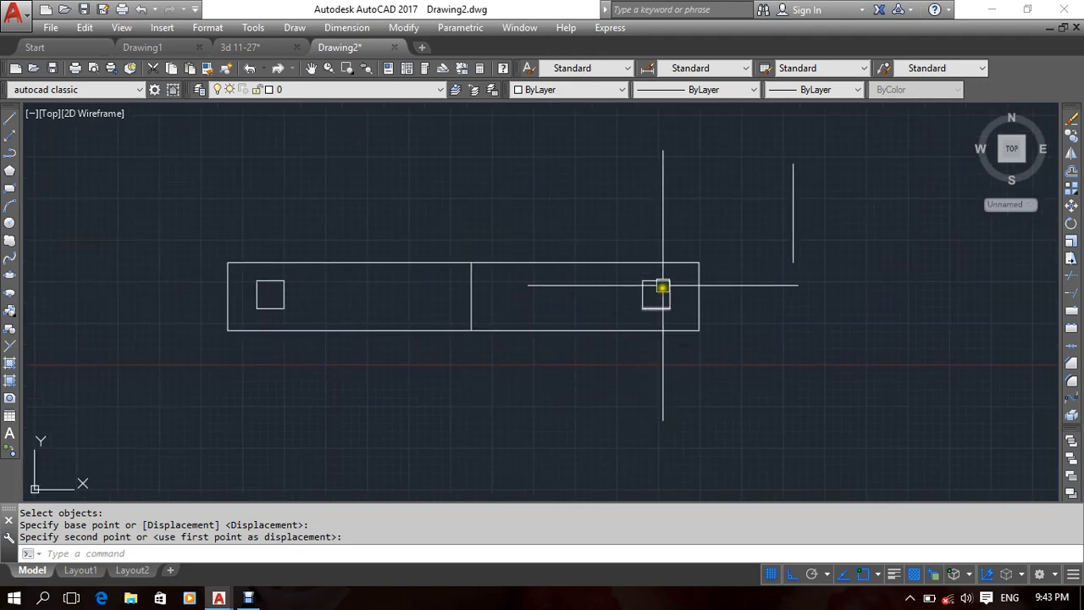
left_click(669, 311)
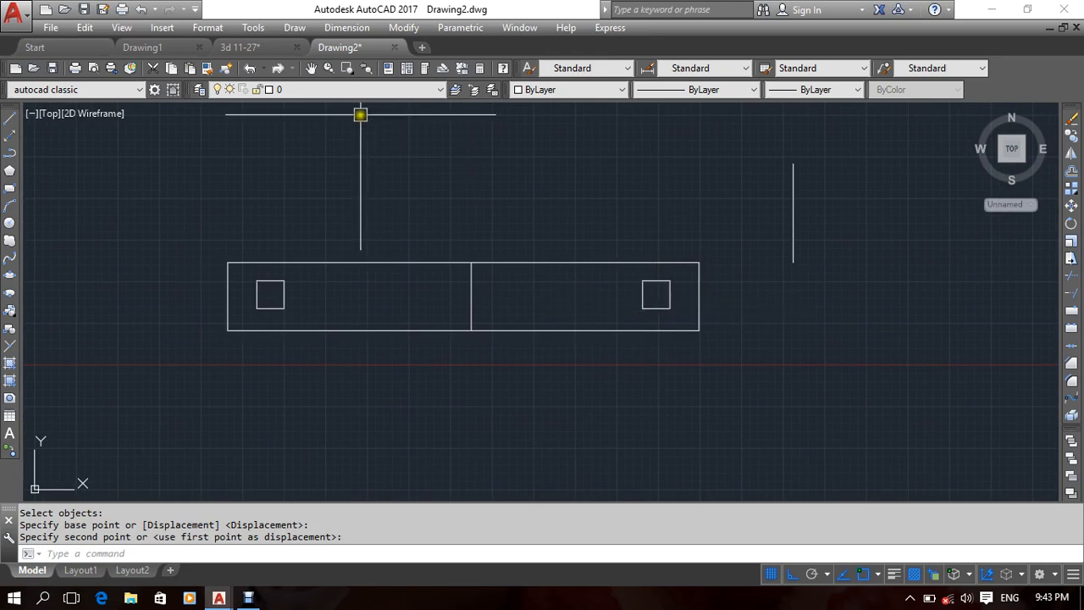
right_click(358, 114)
left_click(447, 124)
left_click(738, 216)
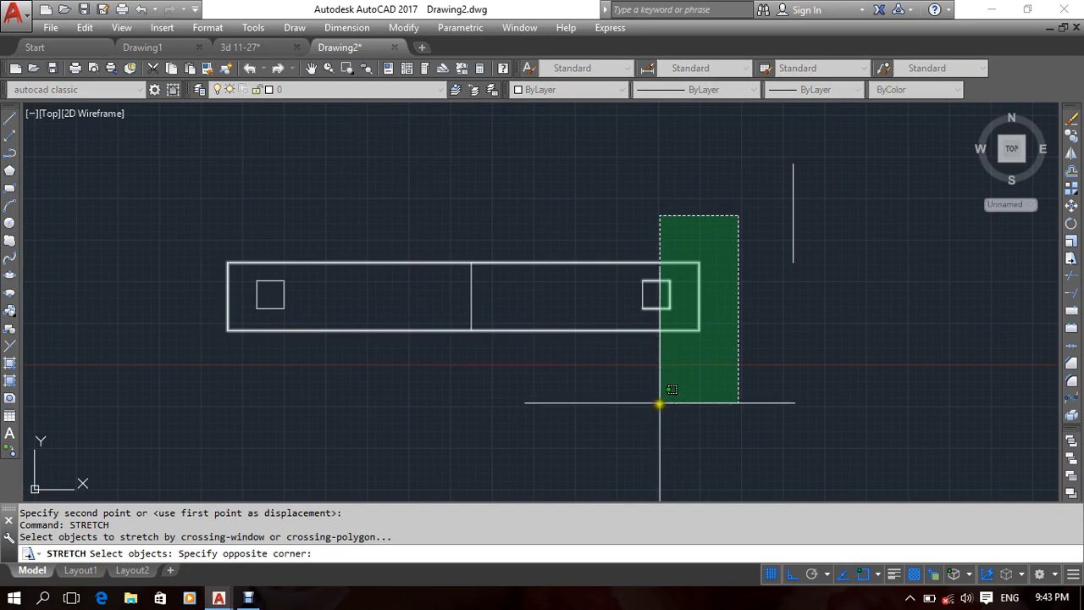
left_click(659, 403)
key("Return")
left_click(742, 315)
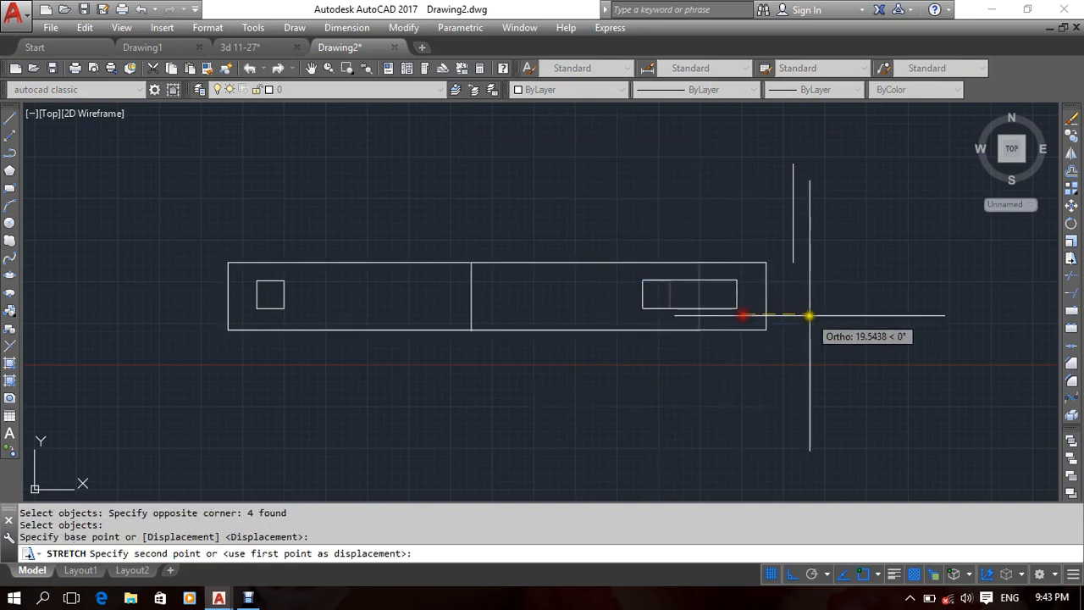
left_click(1004, 315)
Stretch the left edges of the rectangle and left square to the left, with a crossing selection that cuts through the square.
middle_click_drag(232, 235, 262, 217)
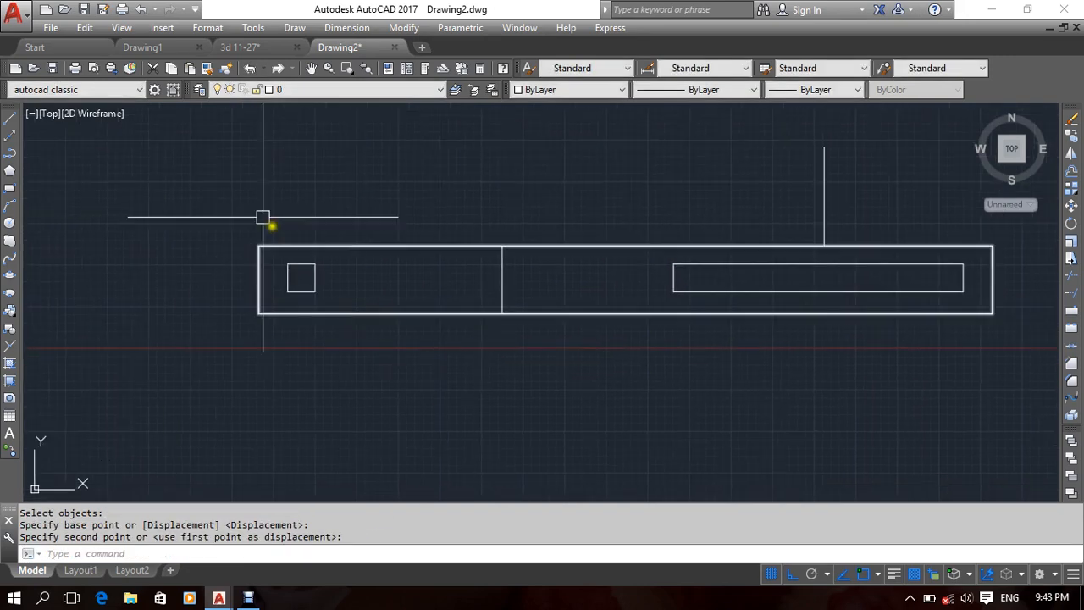
right_click(245, 113)
left_click(290, 123)
left_click(297, 193)
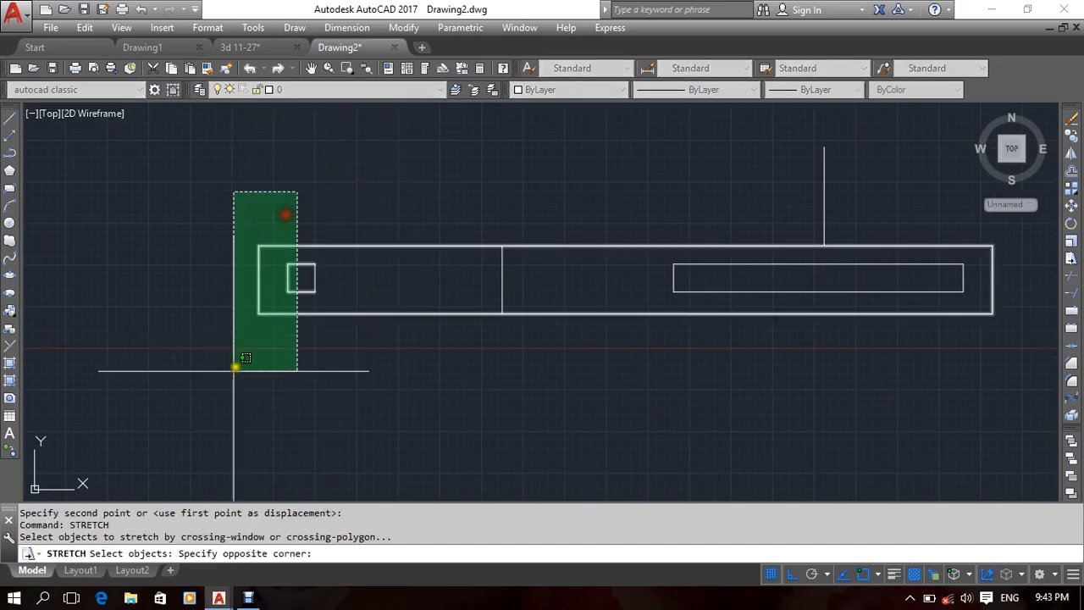
left_click(237, 364)
right_click(262, 375)
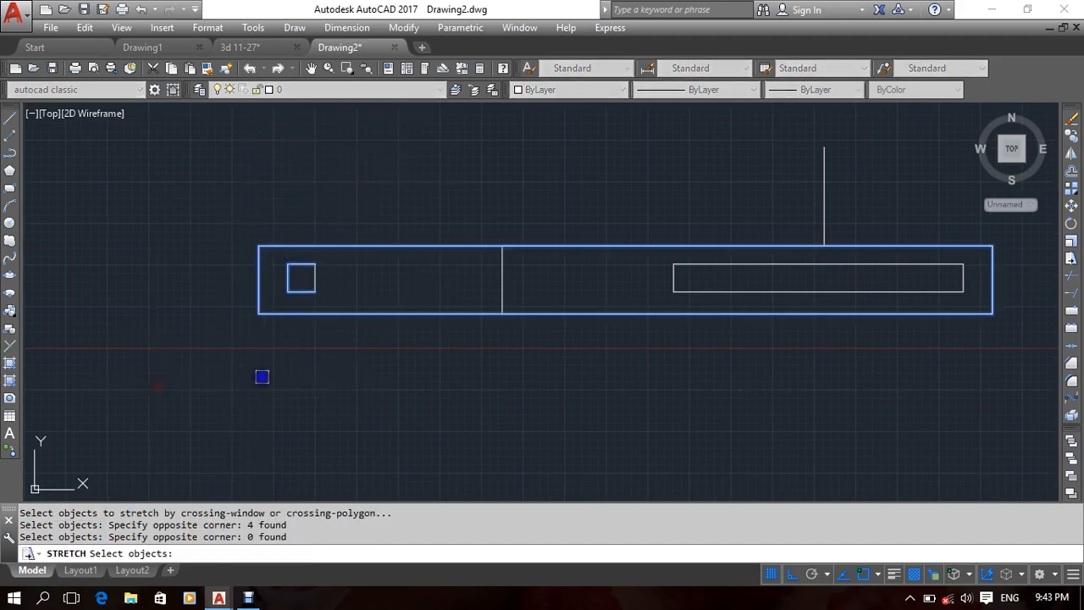
left_click(280, 381)
left_click(154, 385)
Try stretching the rectangle's bottom edge and the dividing line downward with a crossing selection below the inner rectangles, and undo it.
middle_click_drag(351, 400, 331, 326)
scroll(336, 387, "down", 3)
right_click(404, 357)
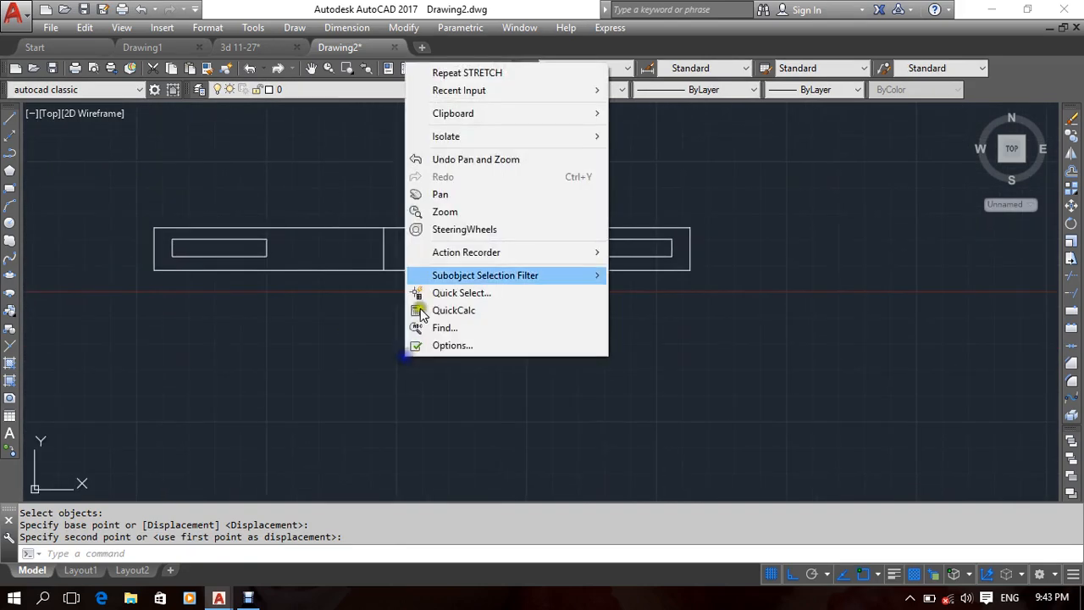
left_click(458, 73)
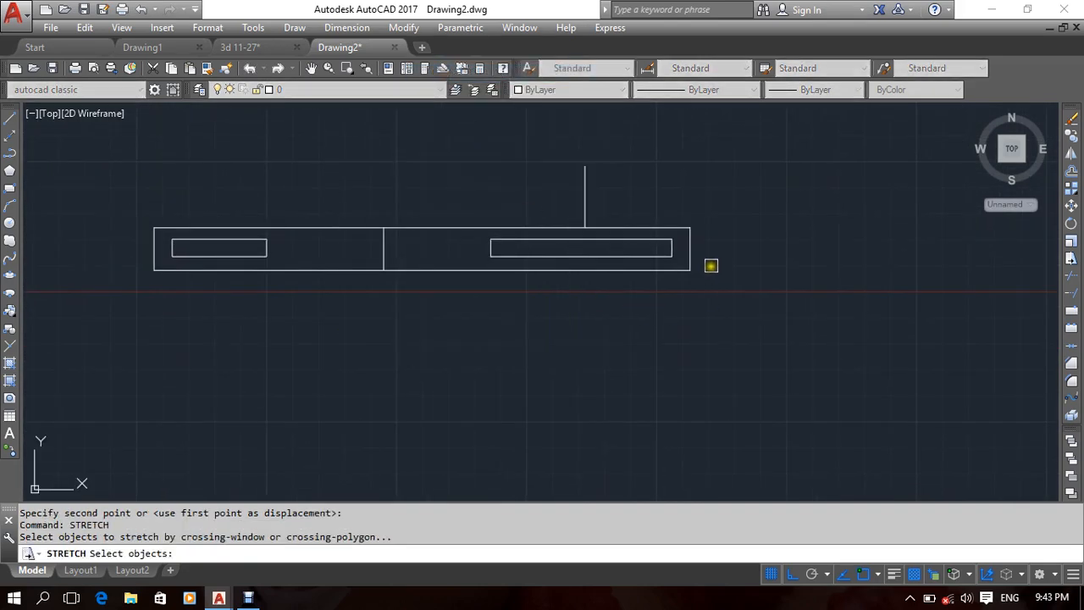
left_click(710, 266)
left_click(136, 370)
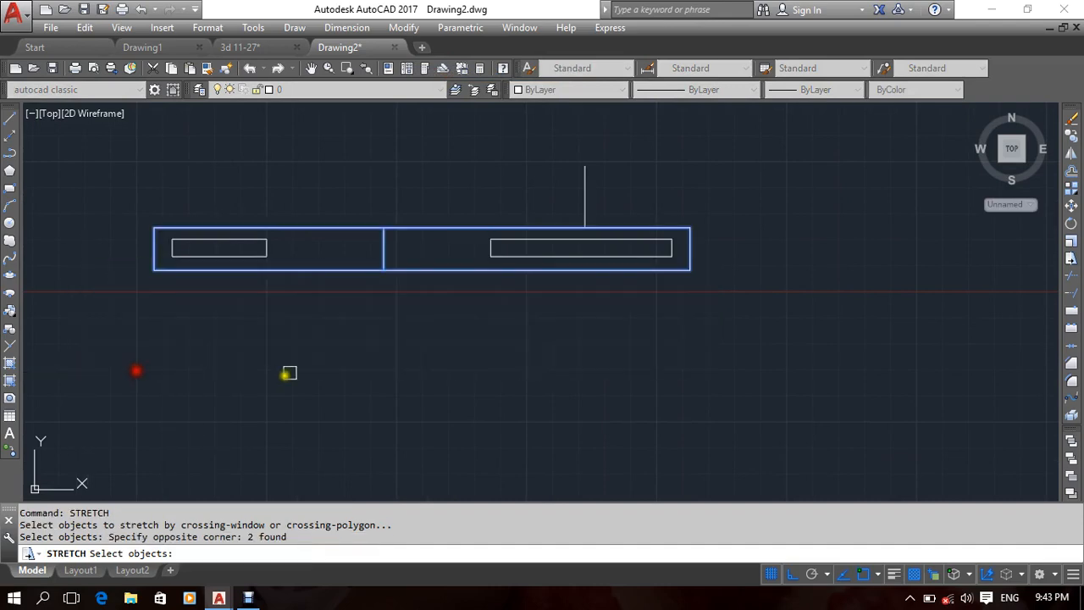
key("Return")
left_click(319, 313)
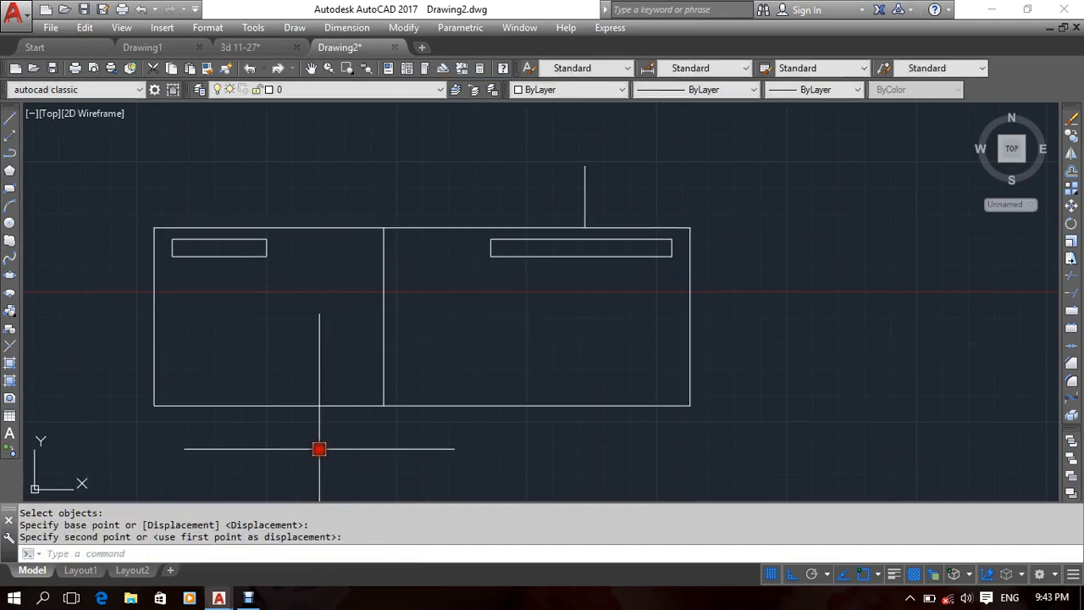
mouse_move(647, 367)
middle_mouse_down()
mouse_move(604, 339)
mouse_move(615, 336)
mouse_move(558, 317)
middle_mouse_up()
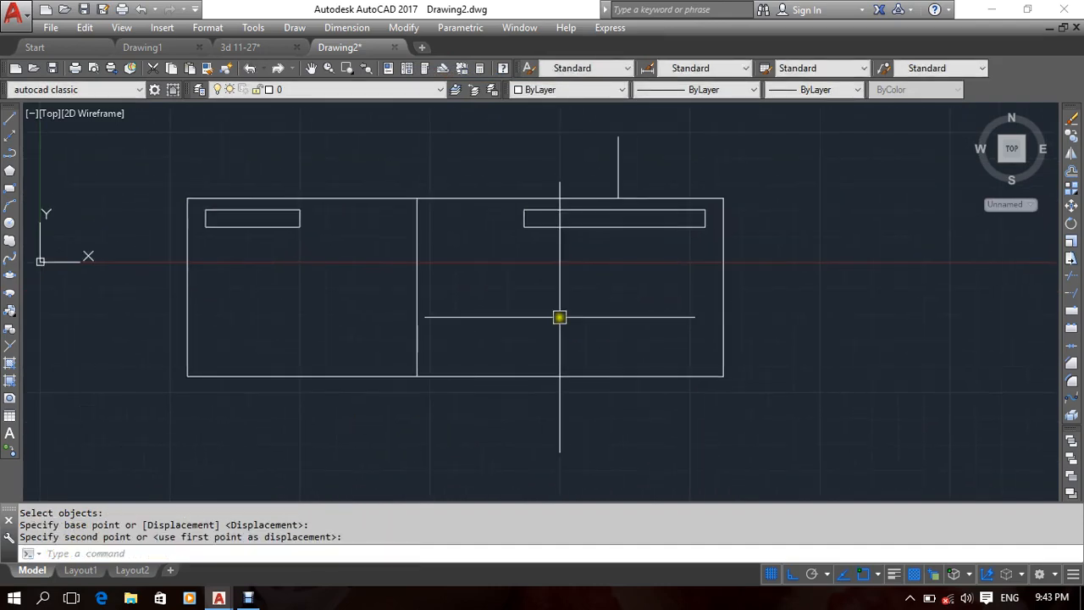
key("ctrl+z")
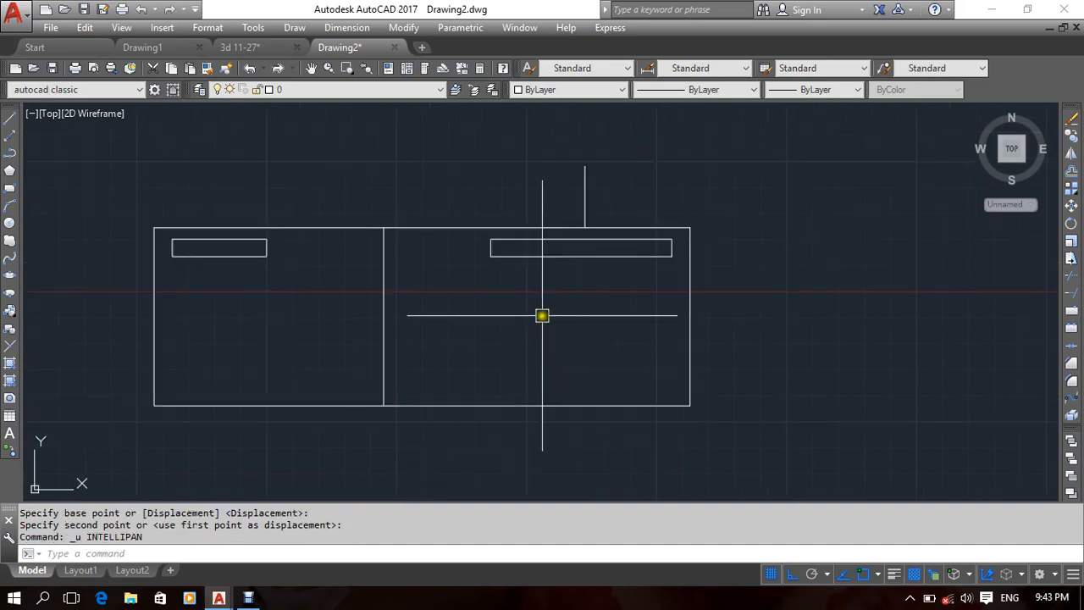
key("ctrl+z")
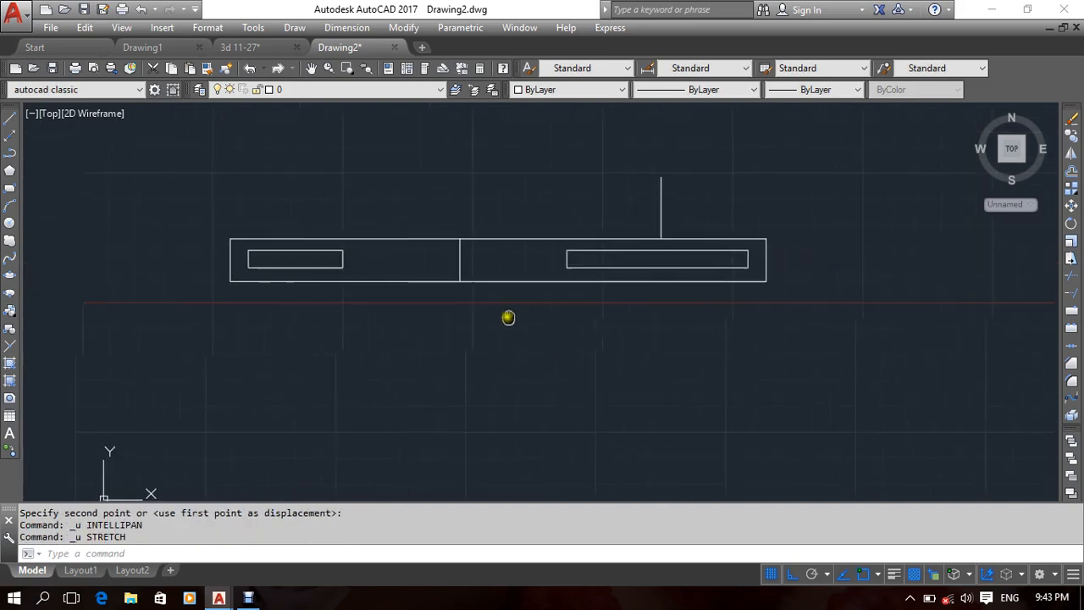
Erase the loose vertical line standing above the rectangle.
scroll(463, 331, "down", 2)
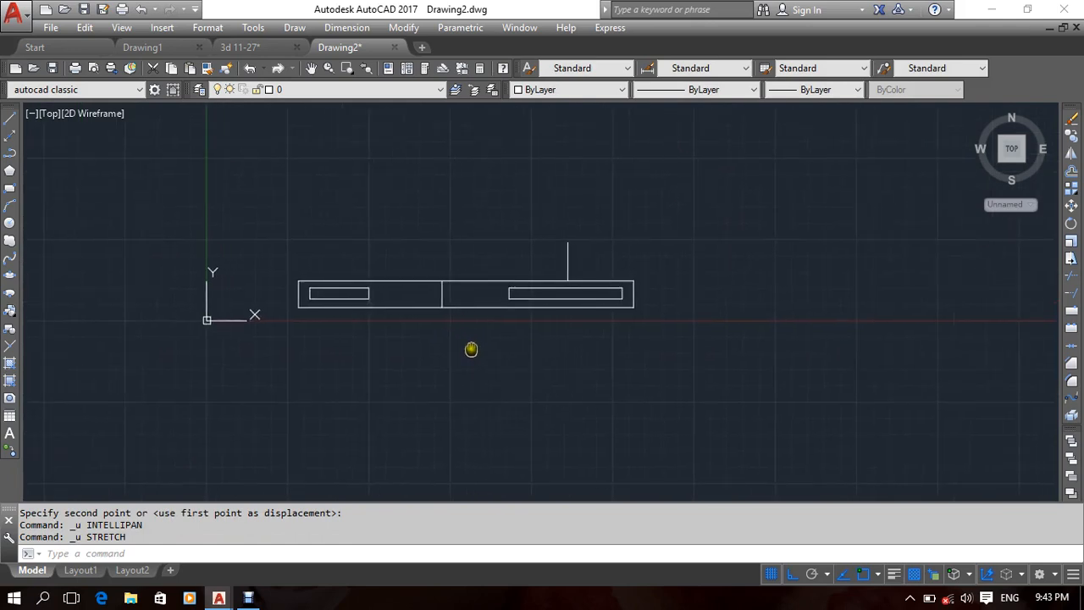
left_click(257, 203)
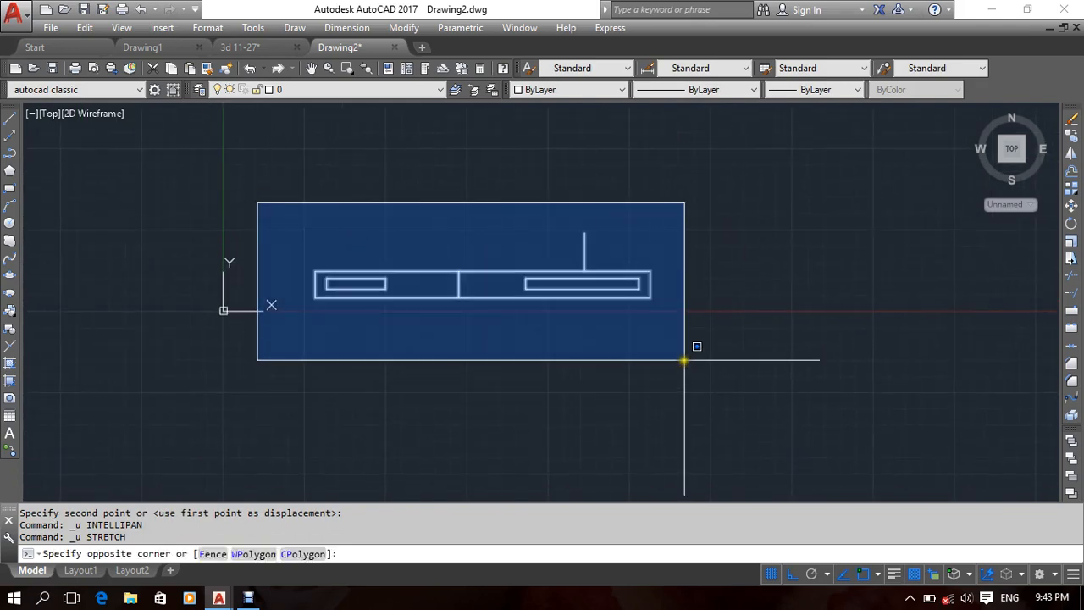
middle_click_drag(441, 217, 459, 283)
middle_click_drag(502, 321, 501, 313)
middle_click_drag(528, 249, 530, 266)
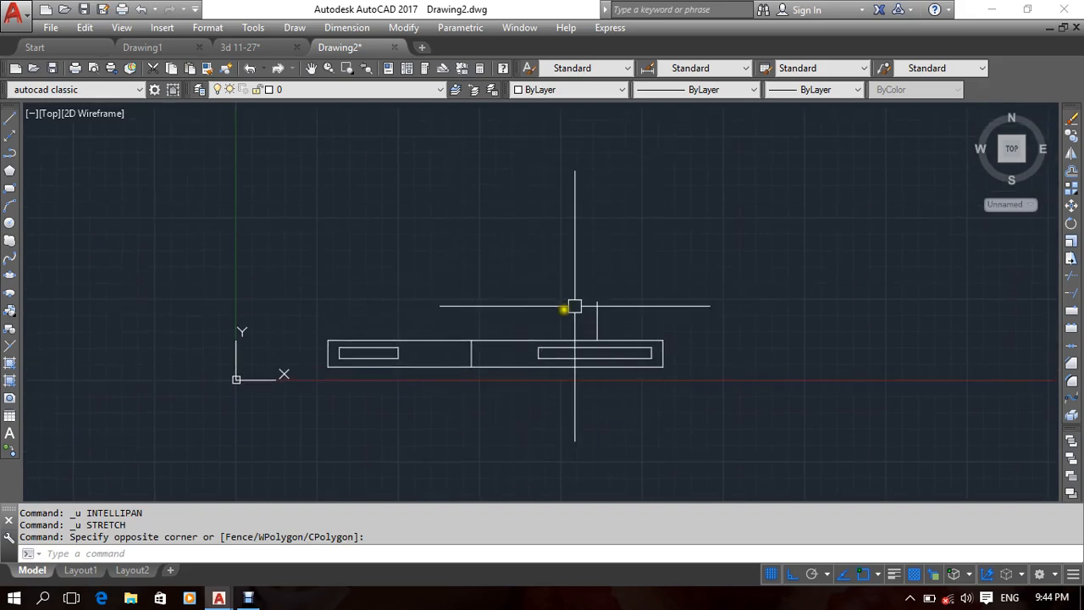
left_click(510, 310)
right_click(434, 201)
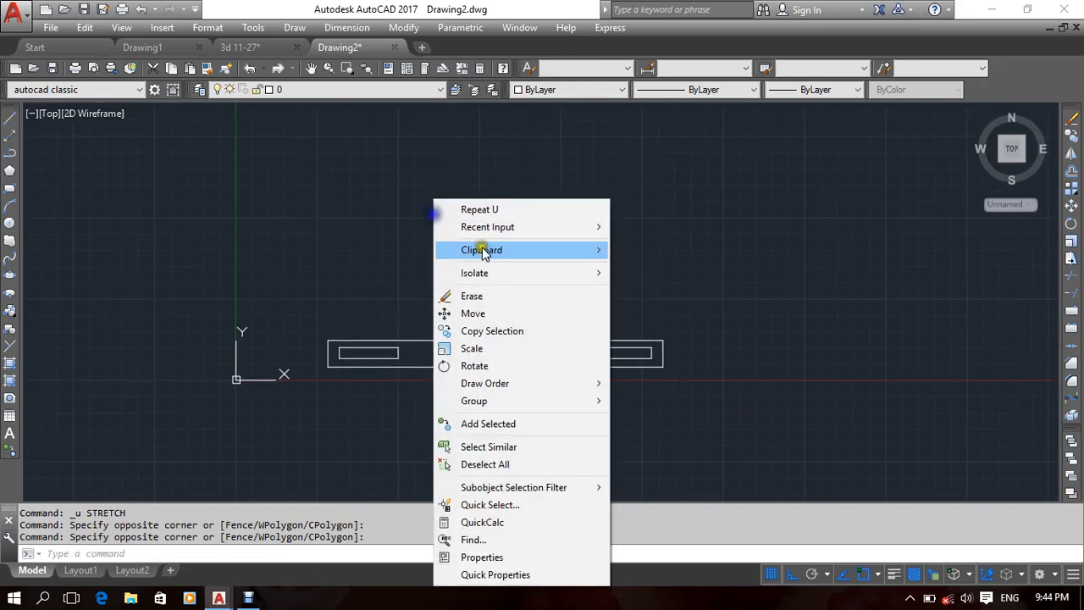
left_click(473, 296)
middle_click_drag(421, 246, 406, 243)
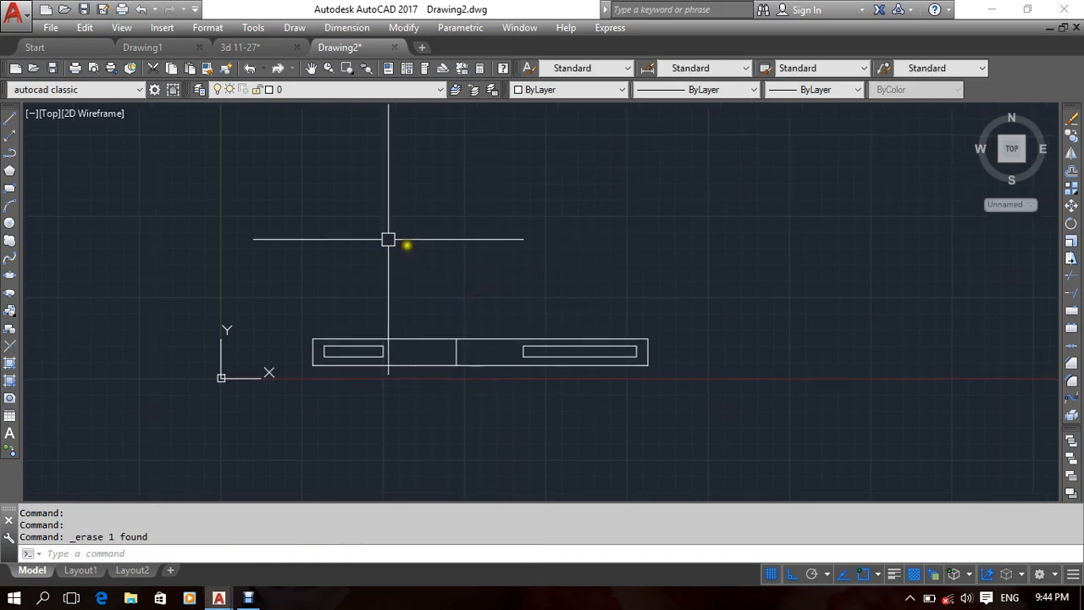
Draw a single horizontal line above the rectangle with the Line command.
left_click(11, 117)
left_click(404, 237)
left_click(632, 265)
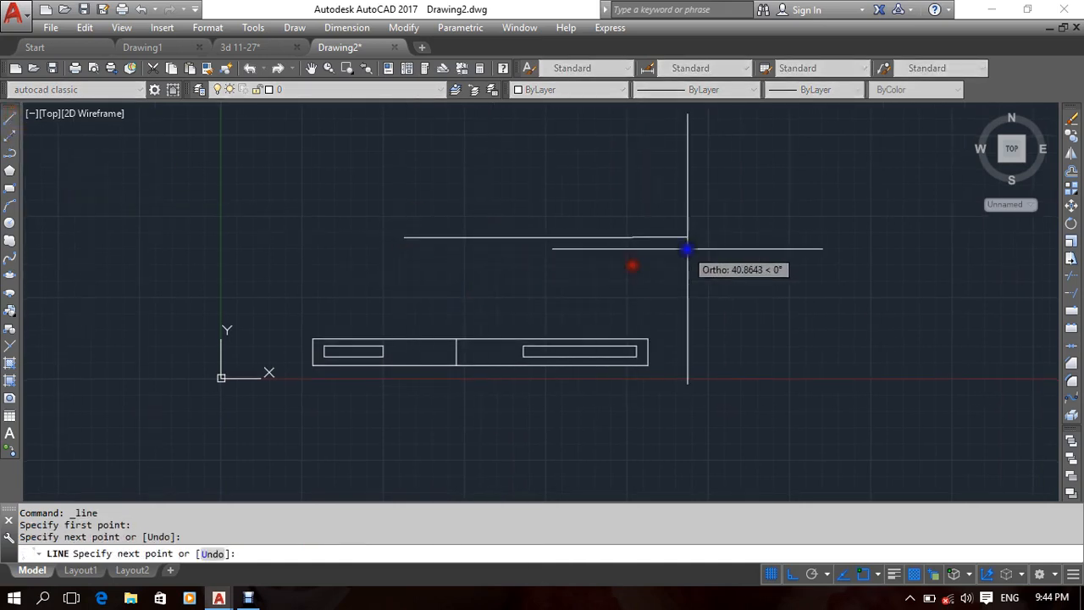
right_click(687, 249)
left_click(715, 254)
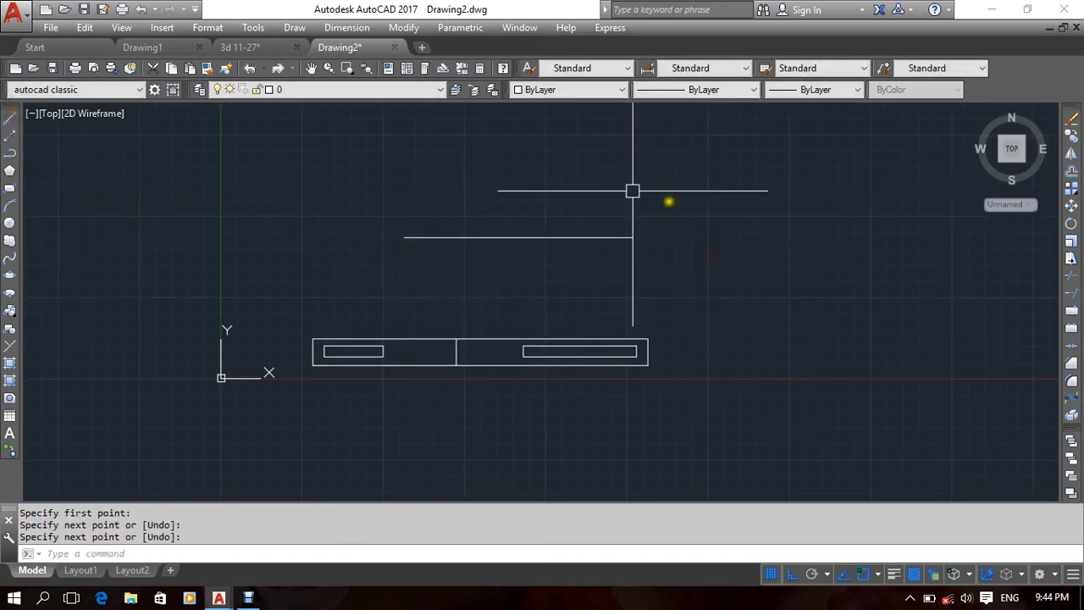
Stretch the right end of the horizontal line to the right, using a crossing selection over its right half.
left_click(404, 28)
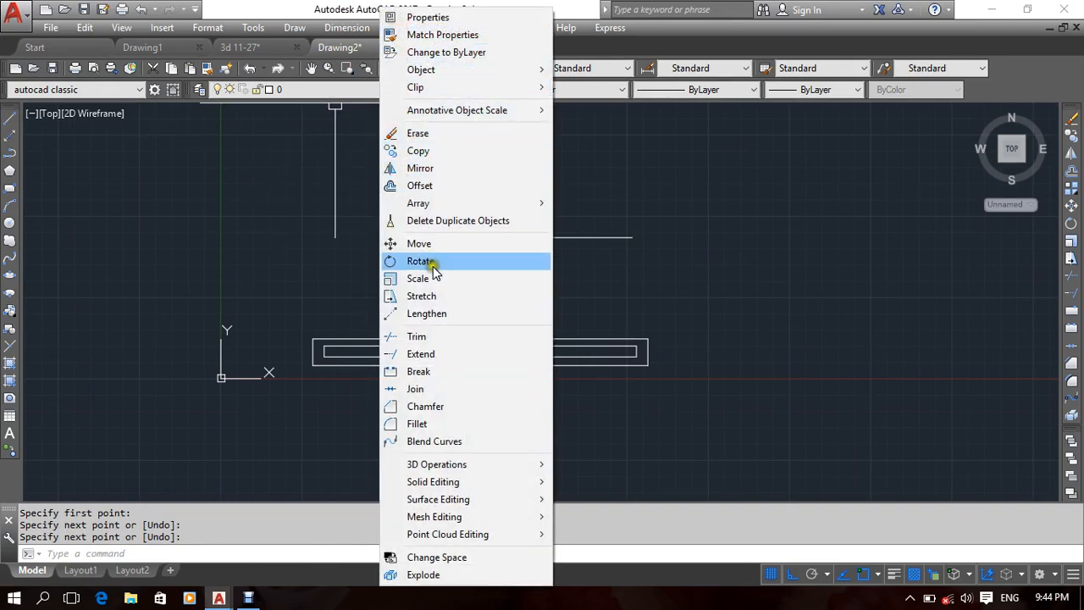
left_click(432, 295)
left_click(685, 186)
left_click(525, 279)
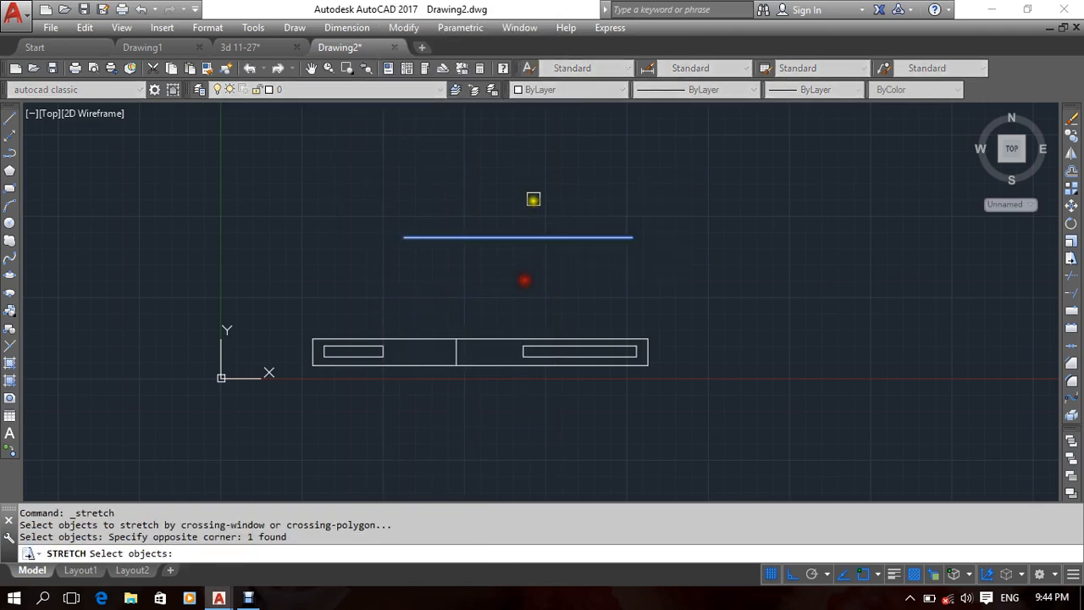
key("Return")
left_click(554, 198)
left_click(733, 198)
Lengthen the horizontal line farther to the right by stretching its right end again with a crossing selection.
middle_click_drag(411, 209, 338, 198)
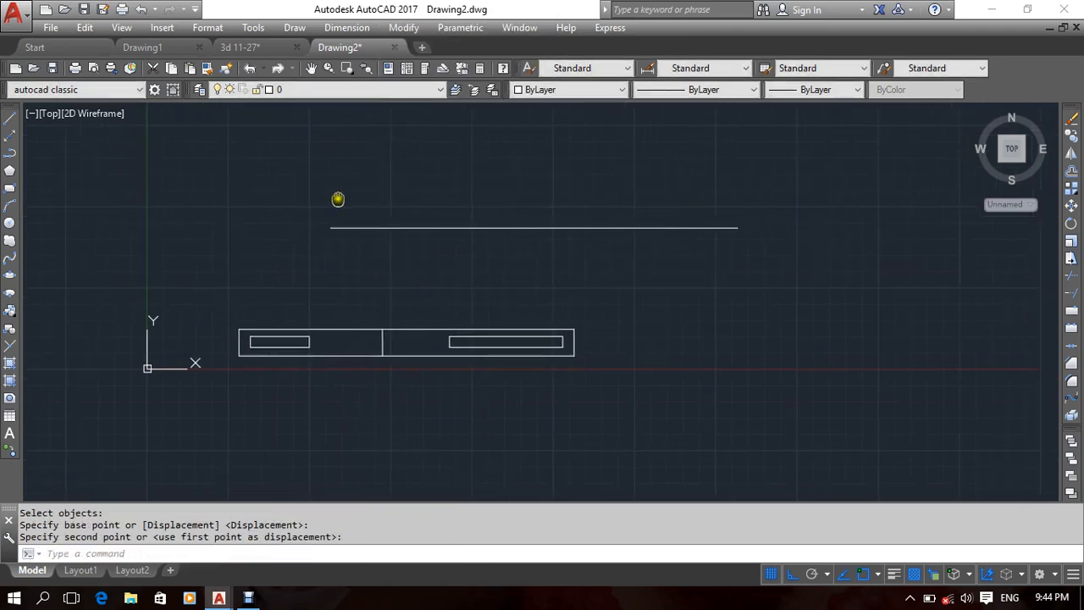
scroll(380, 354, "down", 4)
scroll(459, 308, "up", 2)
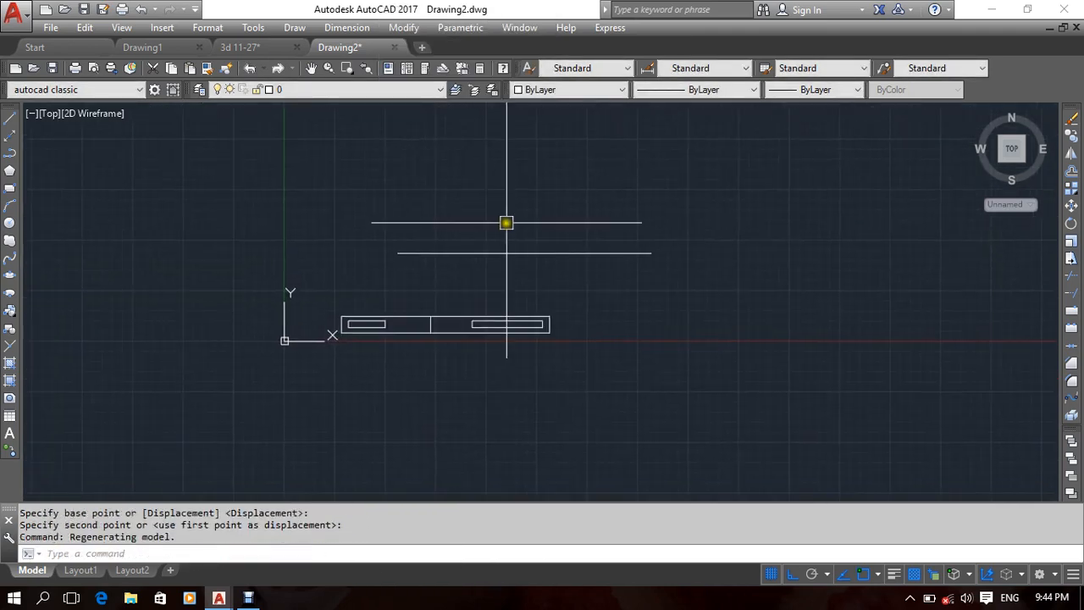
right_click(506, 223)
left_click(549, 232)
left_click(690, 239)
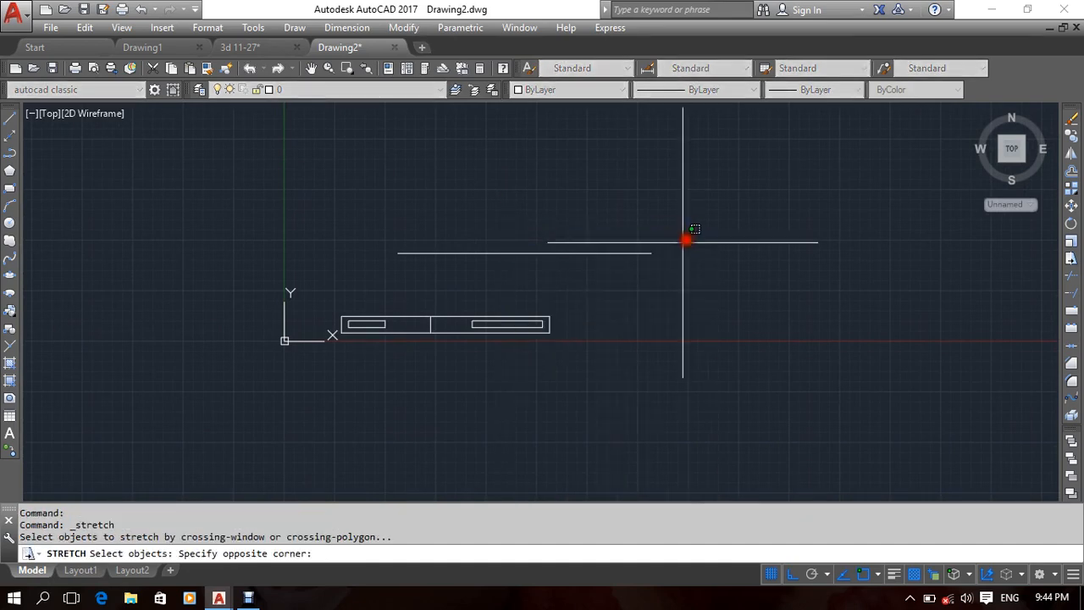
left_click(604, 308)
right_click(611, 306)
left_click(632, 308)
left_click(840, 315)
Shift the whole horizontal line to the right with the Stretch command, enclosing it completely in a crossing selection.
right_click(648, 229)
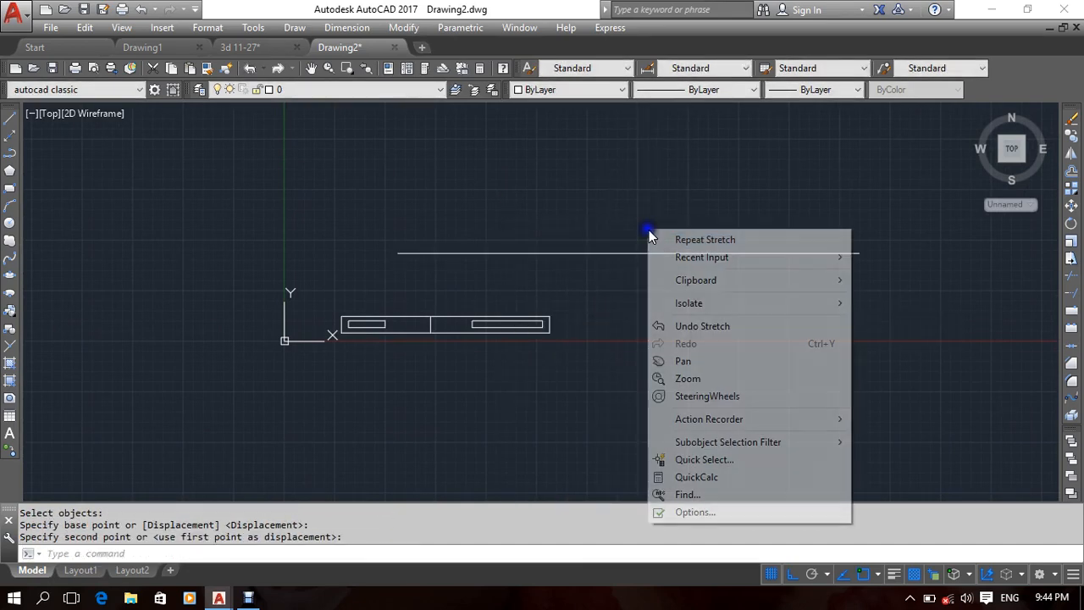
left_click(678, 239)
left_click(856, 199)
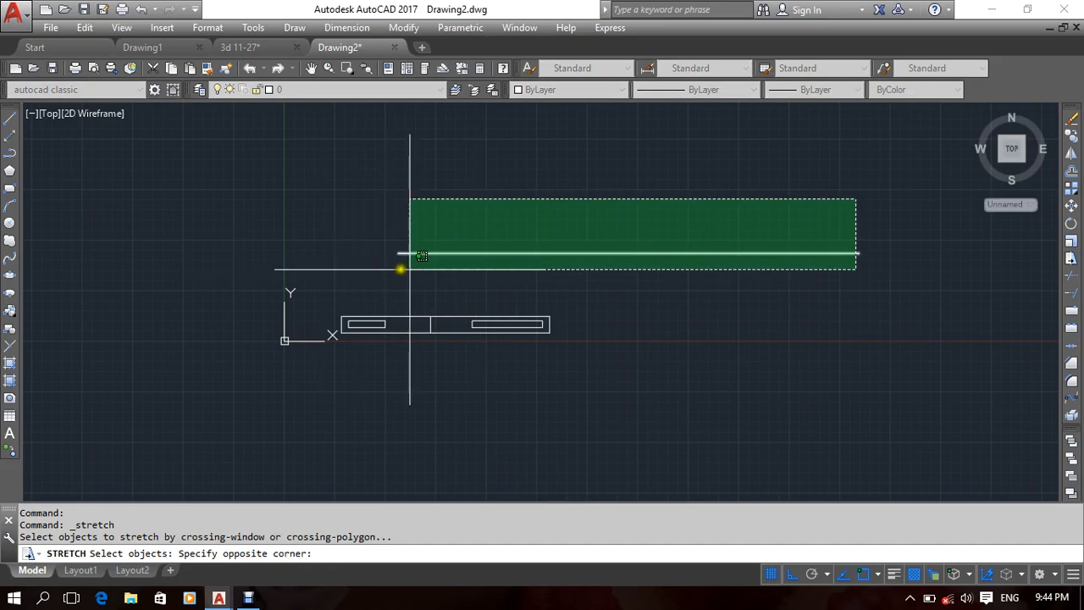
left_click(622, 169)
left_click(331, 263)
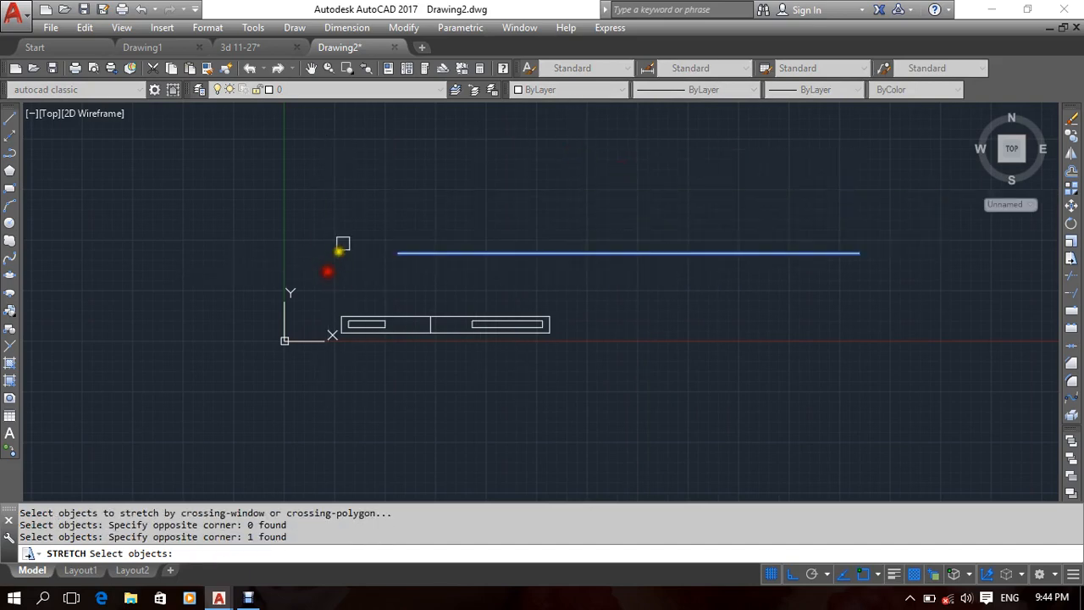
mouse_move(376, 209)
middle_mouse_down()
mouse_move(271, 220)
mouse_move(314, 195)
middle_mouse_up()
key("Return")
left_click(360, 182)
left_click(528, 182)
Move the long rectangle with its inner shapes a short distance horizontally to the right.
scroll(314, 194, "down", 2)
mouse_move(324, 246)
middle_mouse_down()
mouse_move(346, 291)
mouse_move(381, 292)
middle_mouse_up()
scroll(408, 303, "up", 1)
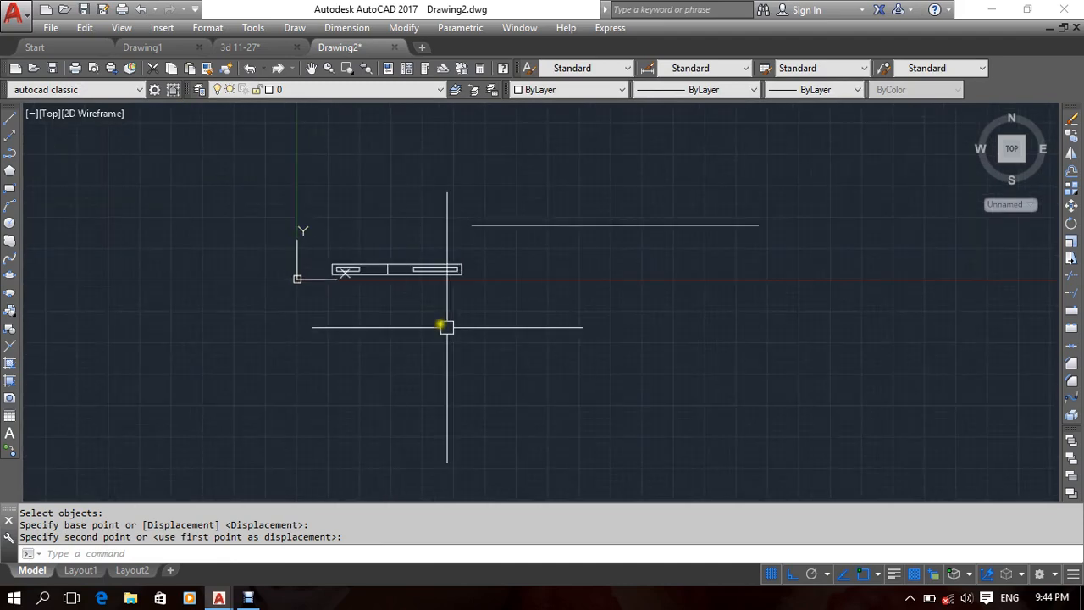
middle_click_drag(447, 325, 460, 338)
left_click(310, 229)
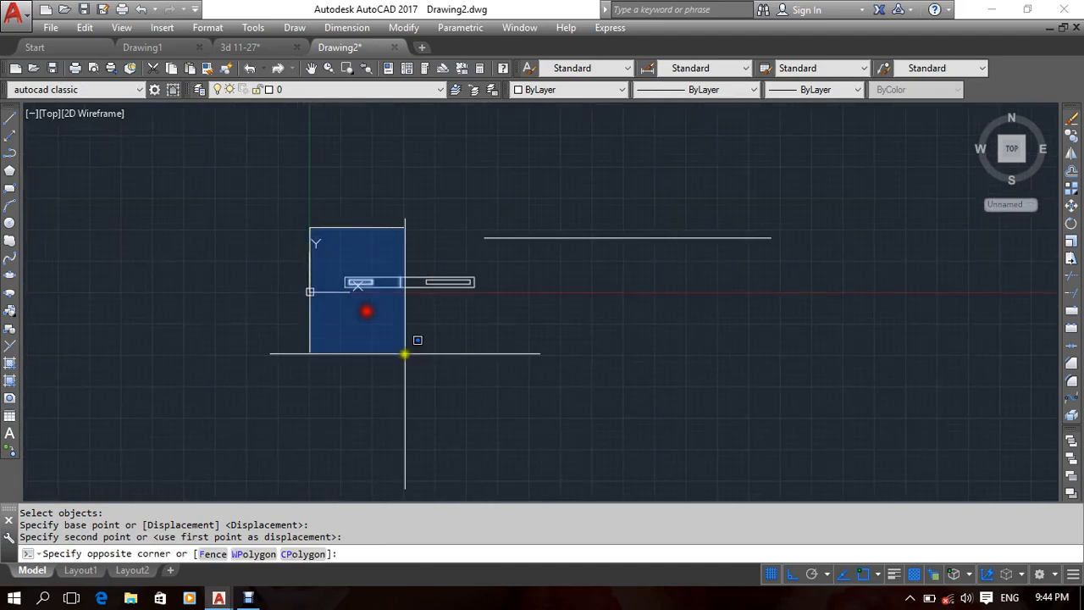
left_click(472, 372)
right_click(332, 142)
left_click(373, 254)
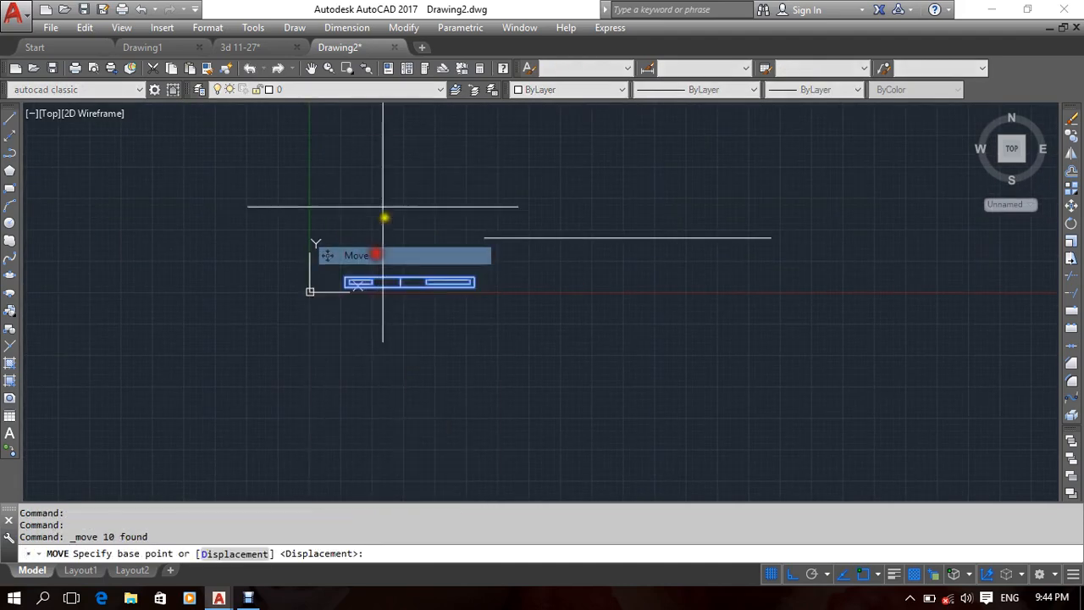
left_click(382, 189)
left_click(479, 190)
Stretch the rectangle group and the line's left end to the right together, using one crossing selection over both.
middle_click_drag(408, 200, 380, 188)
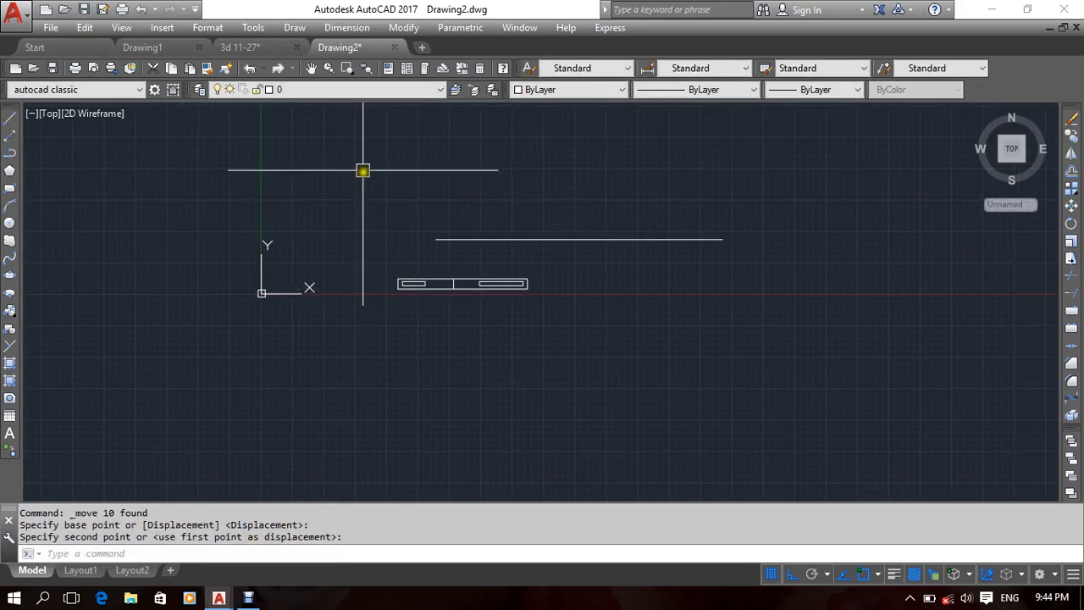
right_click(362, 170)
mouse_move(398, 200)
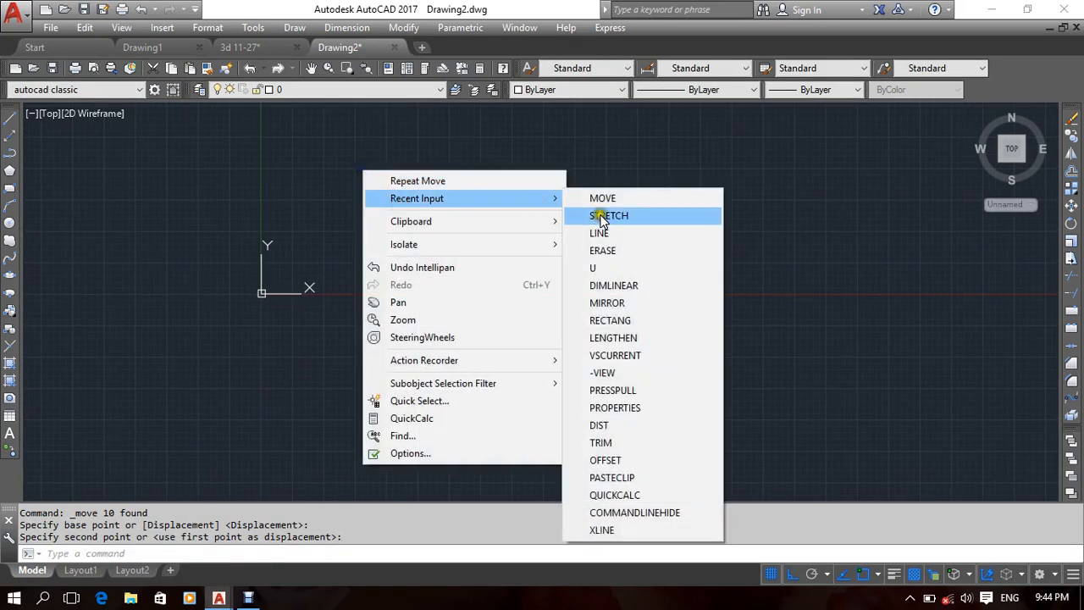
left_click(602, 216)
left_click(576, 174)
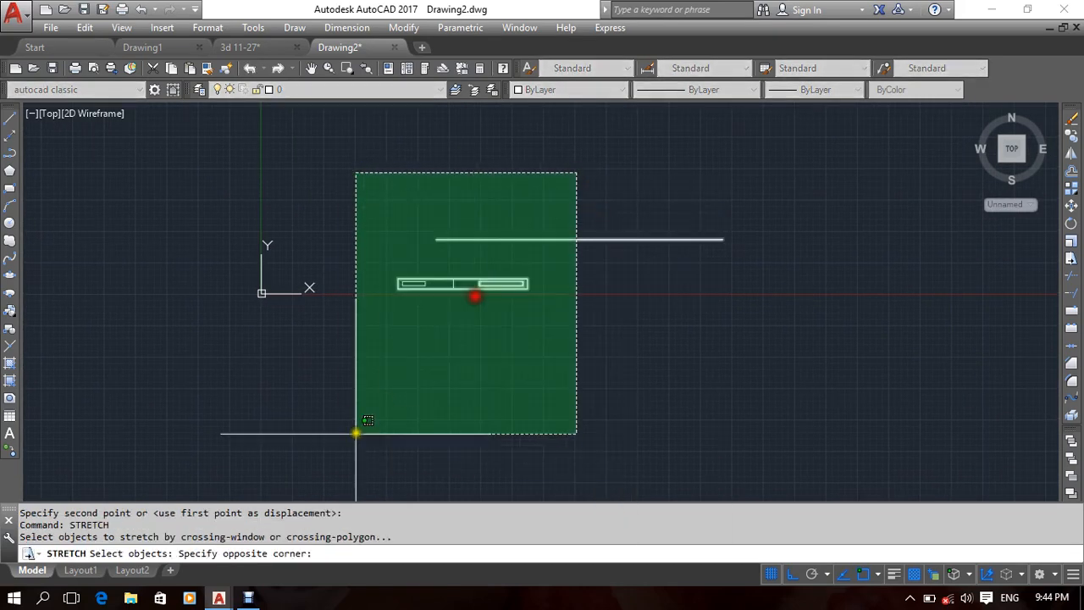
left_click(345, 375)
key("Return")
left_click(341, 378)
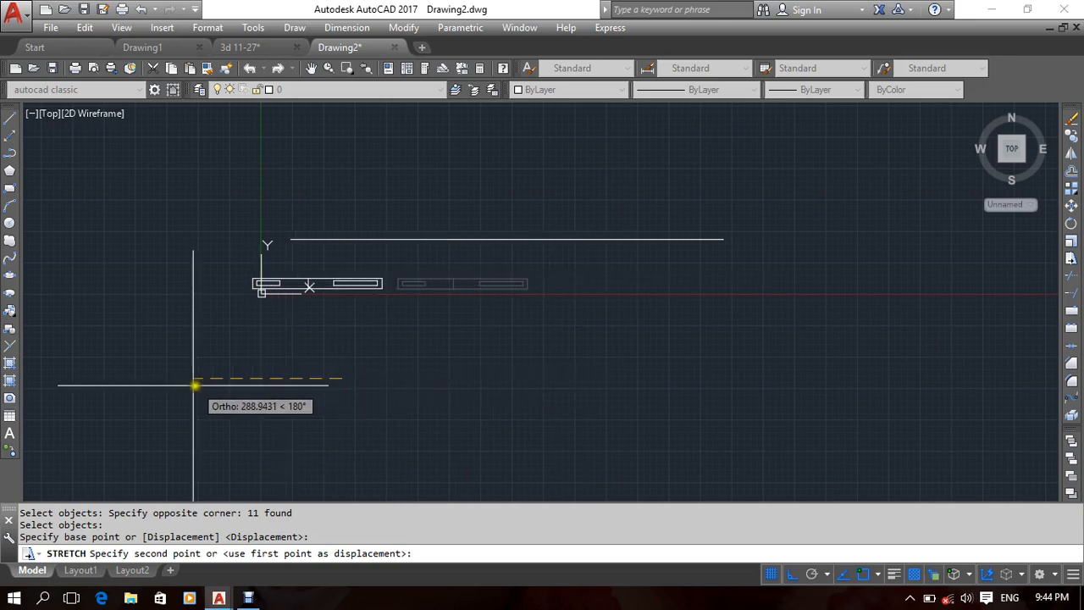
left_click(457, 378)
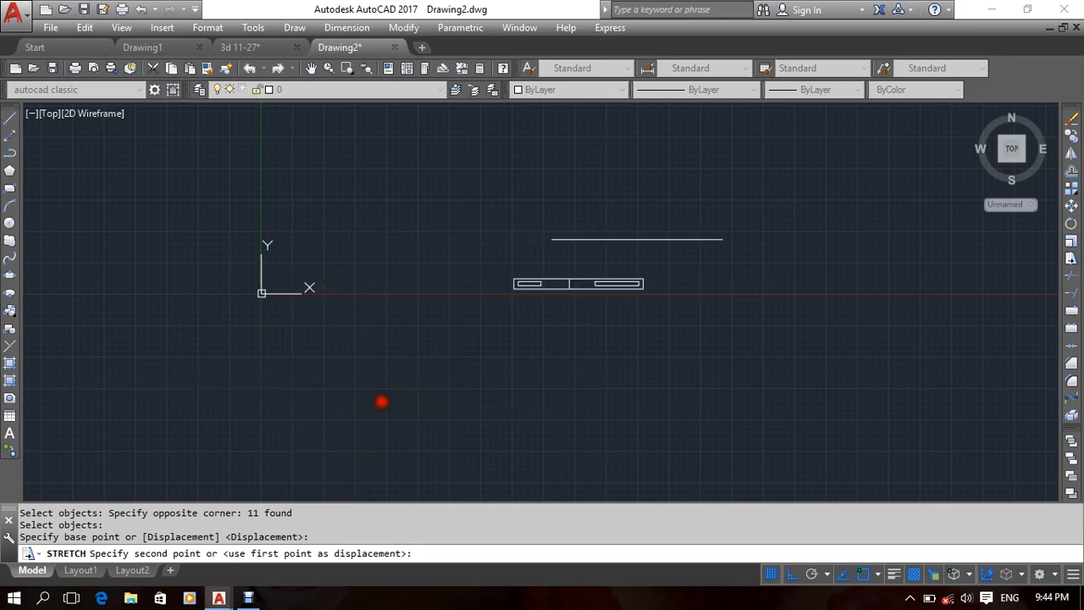
left_click(404, 266)
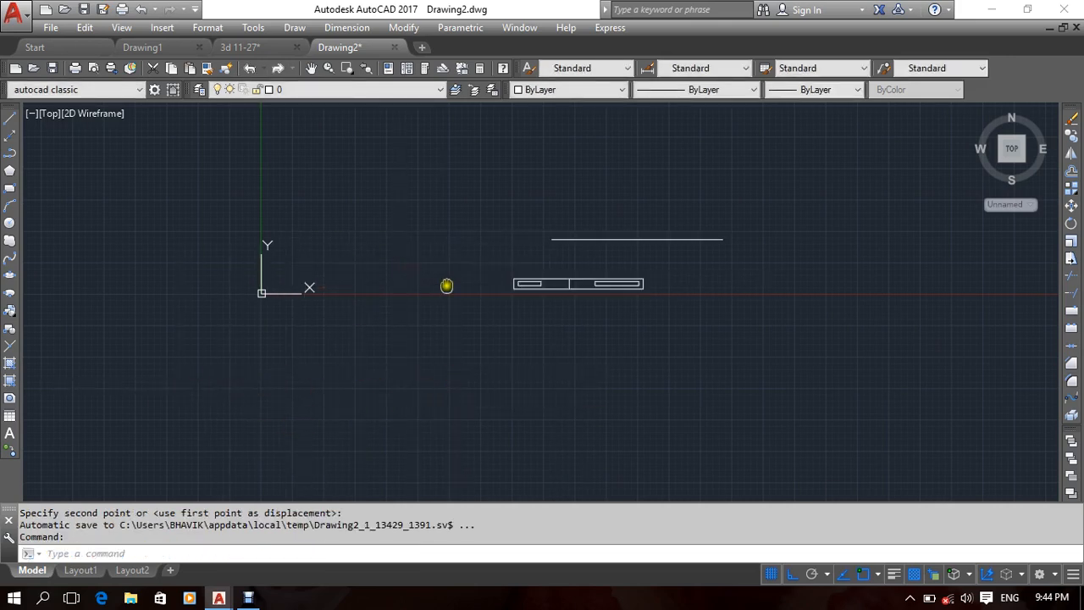
Draw a circle above the horizontal line.
middle_click_drag(446, 285, 438, 310)
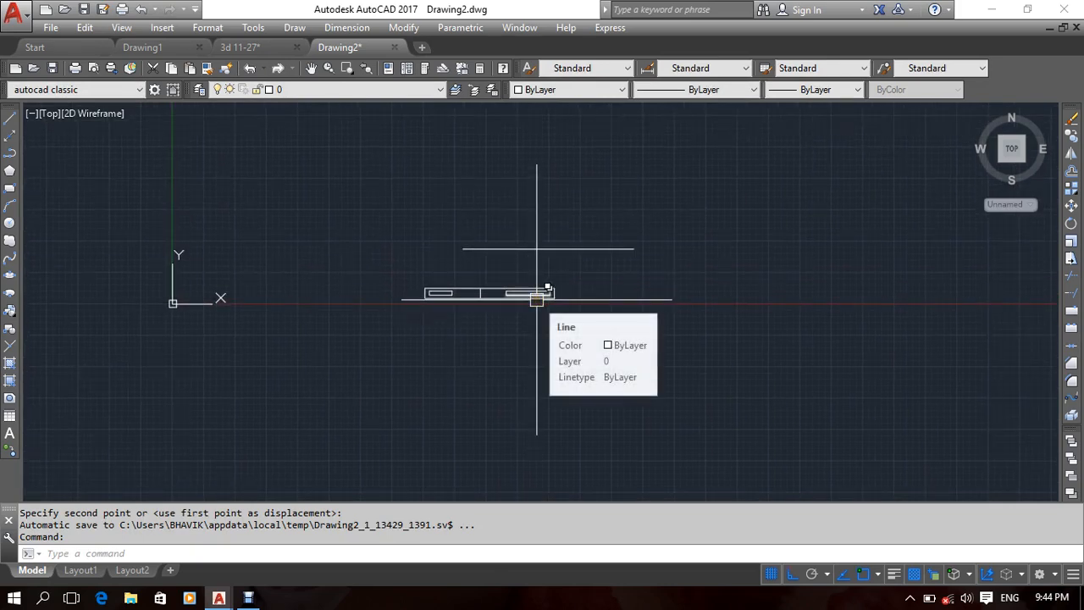
left_click(11, 223)
left_click(507, 189)
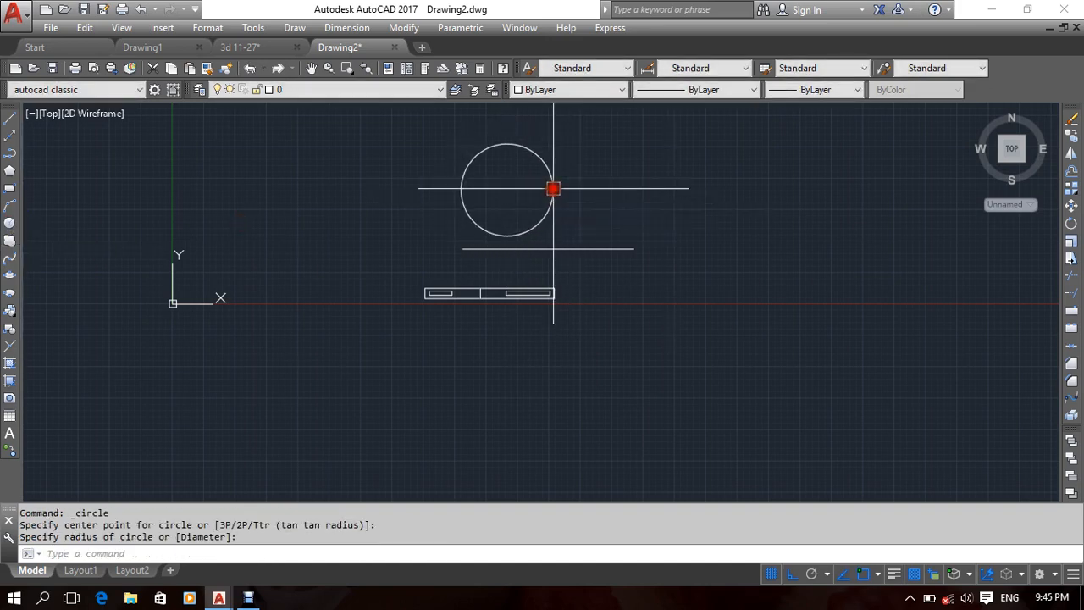
Try to stretch the circle to the right with a crossing selection over only its right part.
middle_click_drag(599, 192, 599, 202)
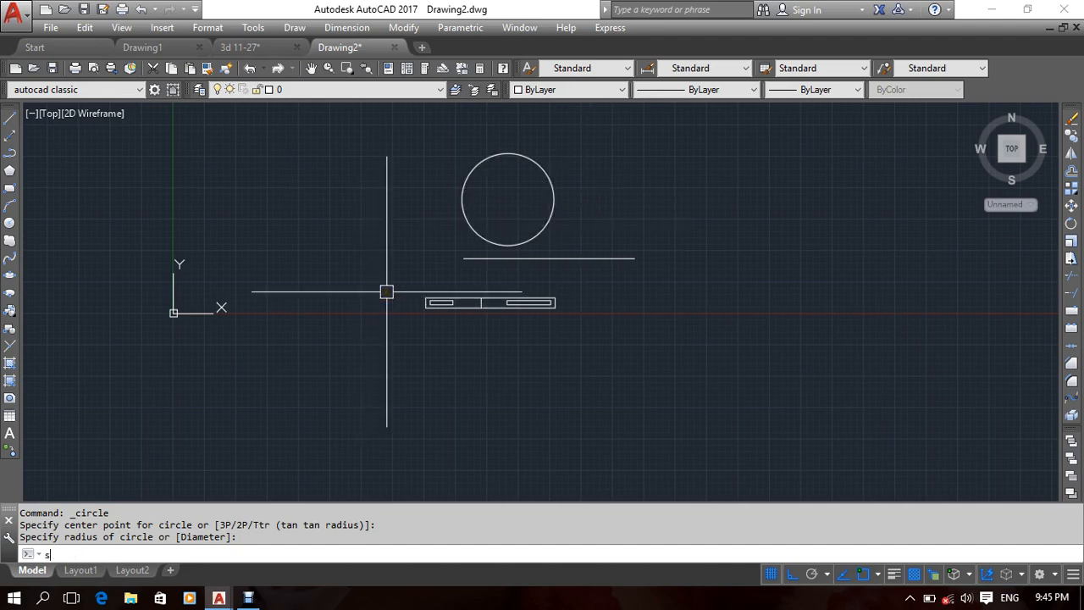
key("Return")
middle_click_drag(593, 126, 557, 169)
left_click(557, 169)
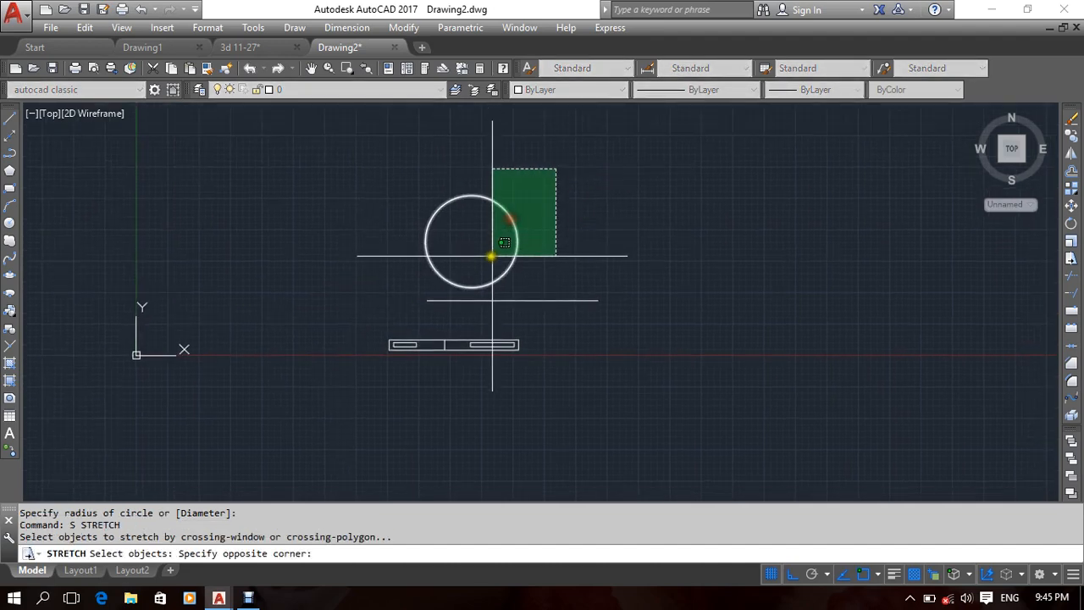
left_click(507, 275)
key("Return")
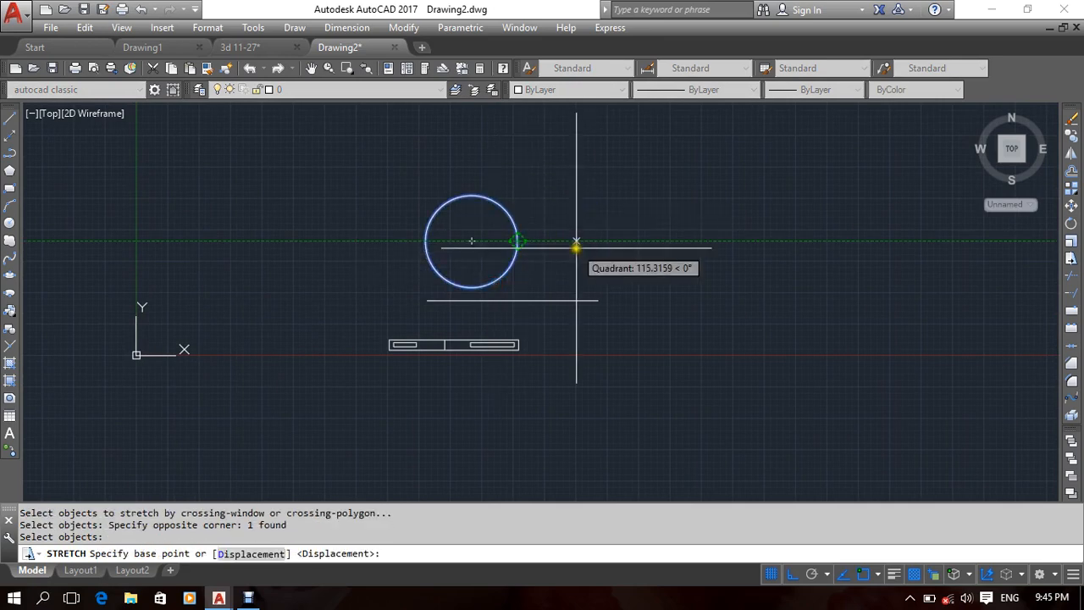
left_click(575, 246)
left_click(674, 273)
Stretch the circle and the line's left end to the left, using a crossing selection that encloses the whole circle.
middle_click_drag(539, 237, 602, 237)
right_click(642, 179)
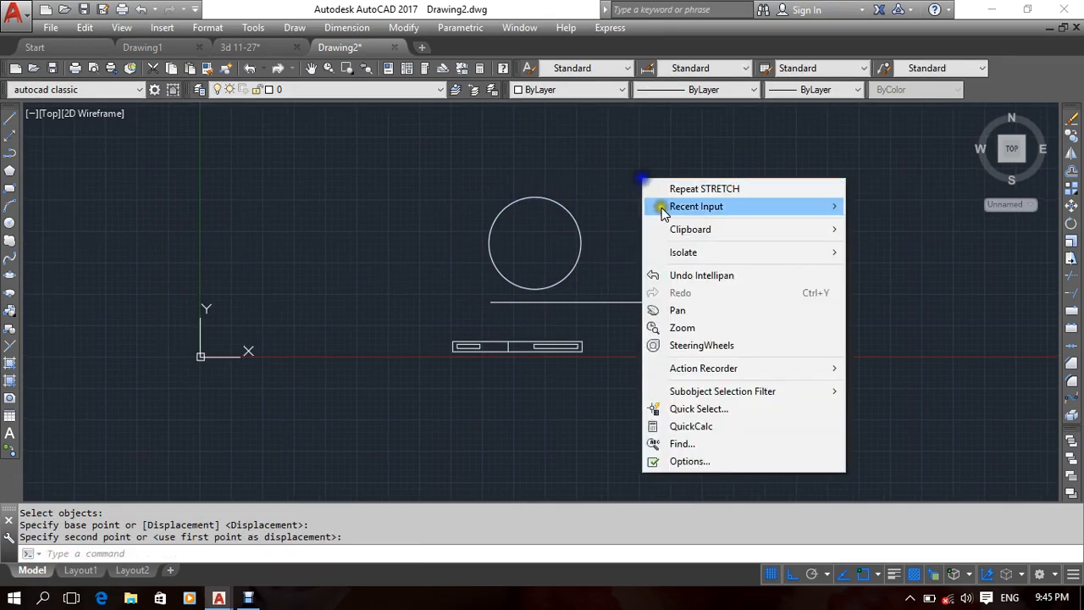
left_click(678, 190)
left_click(656, 176)
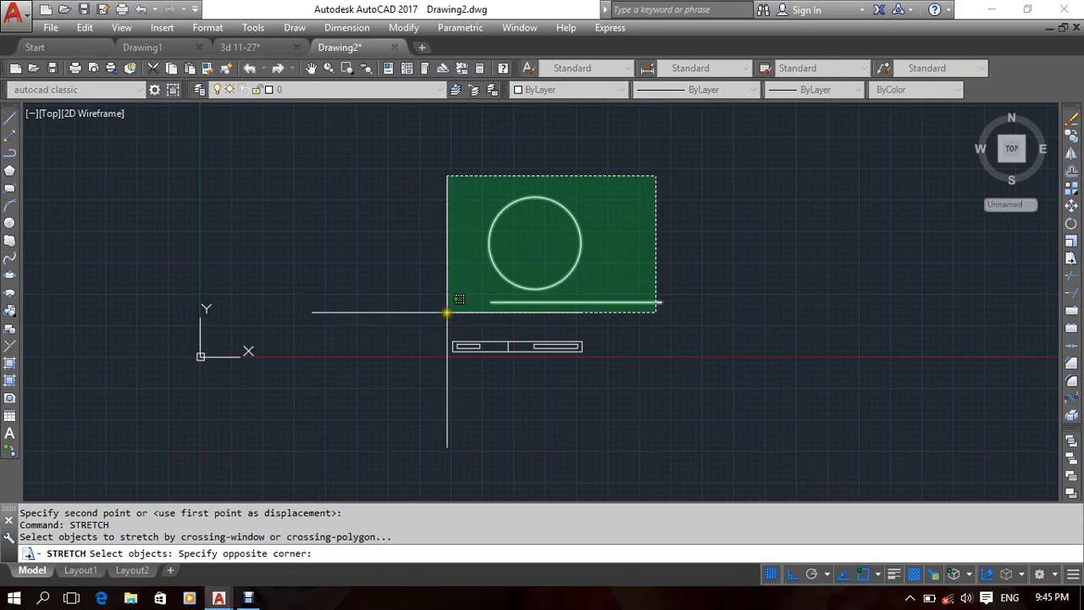
left_click(447, 312)
key("Return")
left_click(600, 160)
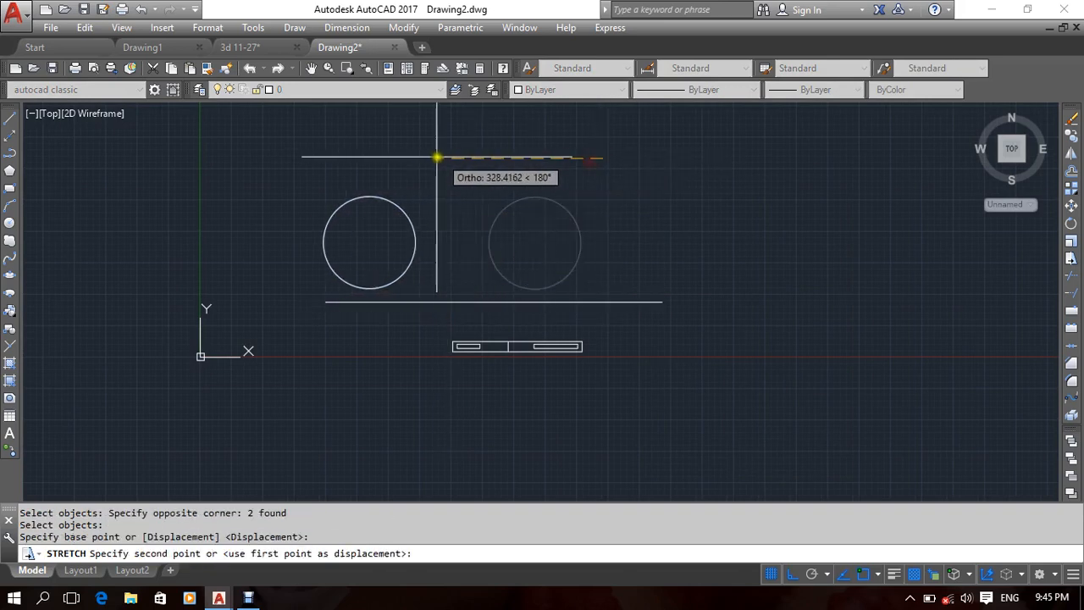
left_click(417, 160)
Erase the circle above the horizontal line.
middle_click_drag(311, 190, 419, 193)
left_click(426, 198)
left_click(414, 243)
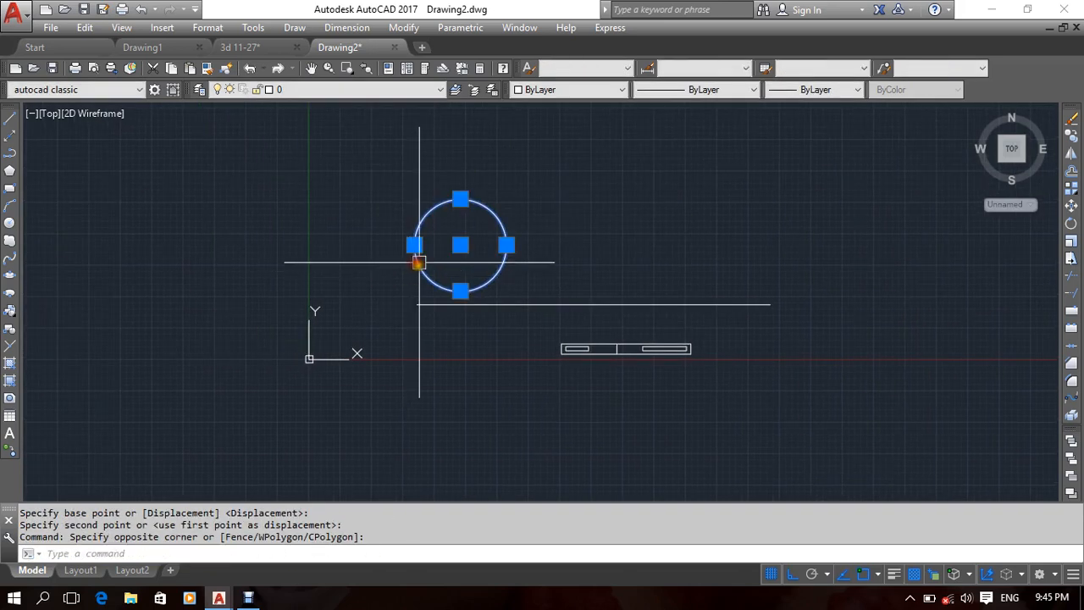
mouse_move(704, 202)
middle_mouse_down()
mouse_move(725, 198)
mouse_move(712, 198)
middle_mouse_up()
middle_click_drag(606, 203, 625, 196)
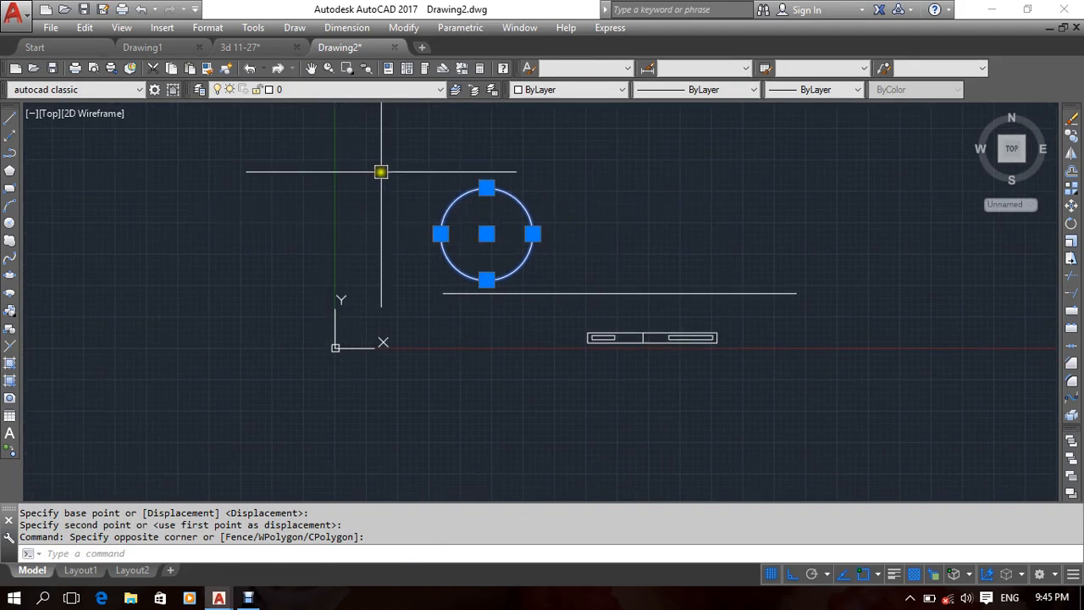
mouse_move(136, 266)
middle_mouse_down()
mouse_move(181, 226)
mouse_move(178, 256)
middle_mouse_up()
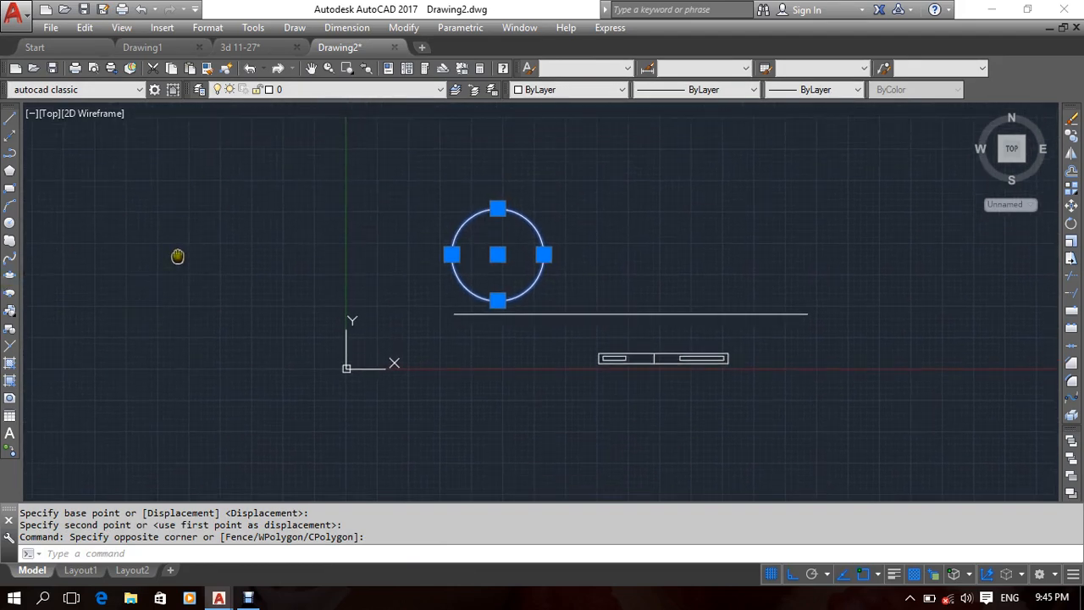
right_click(577, 194)
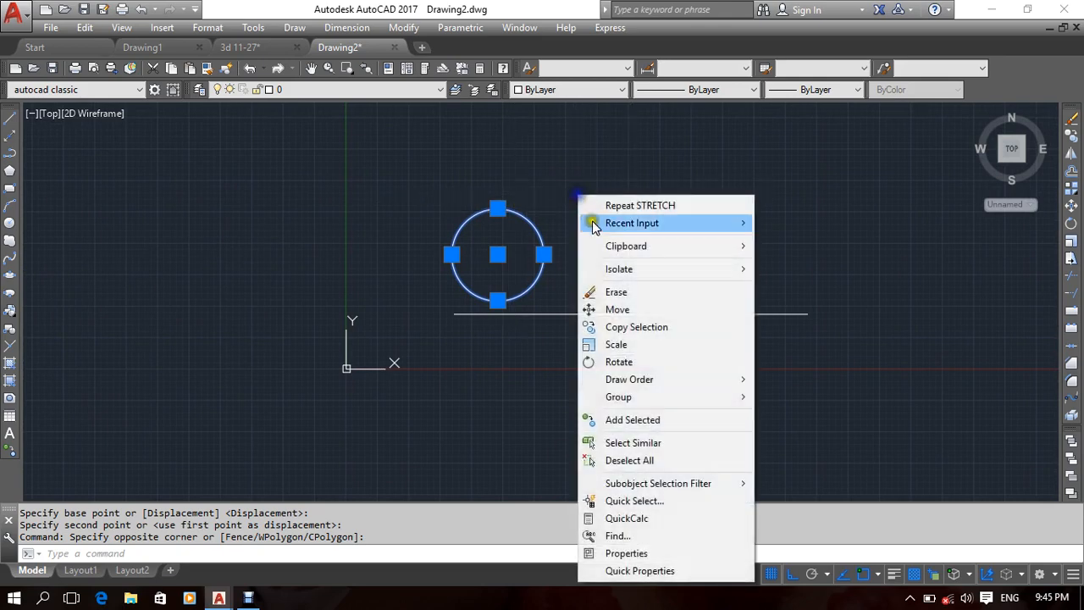
left_click(618, 290)
Select the horizontal line and lengthen it to the right by stretching its right endpoint grip.
middle_click_drag(564, 232, 532, 231)
middle_click_drag(382, 179, 335, 189)
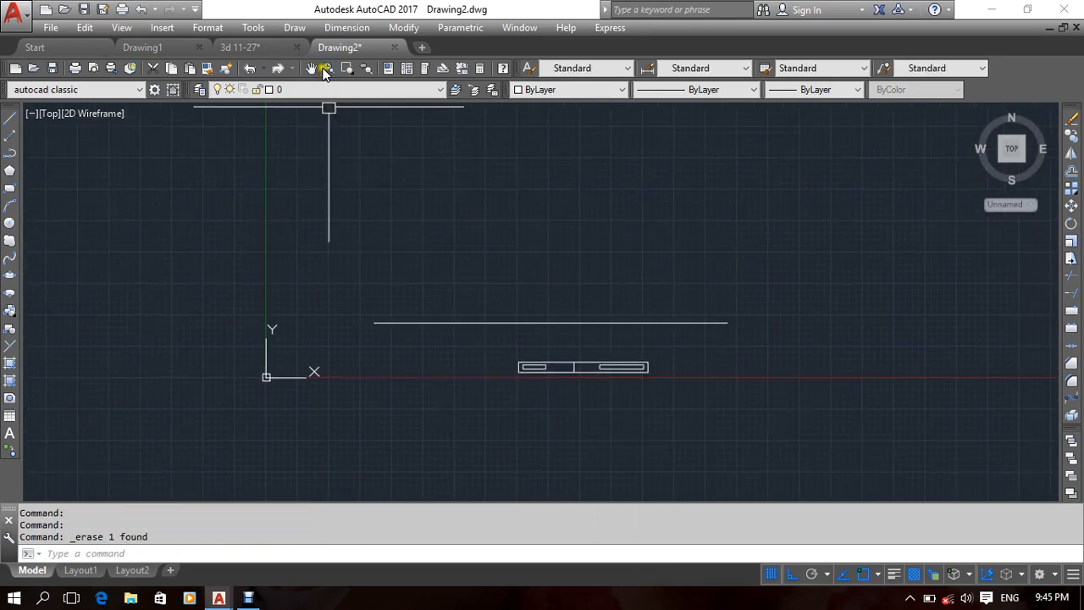
left_click(402, 27)
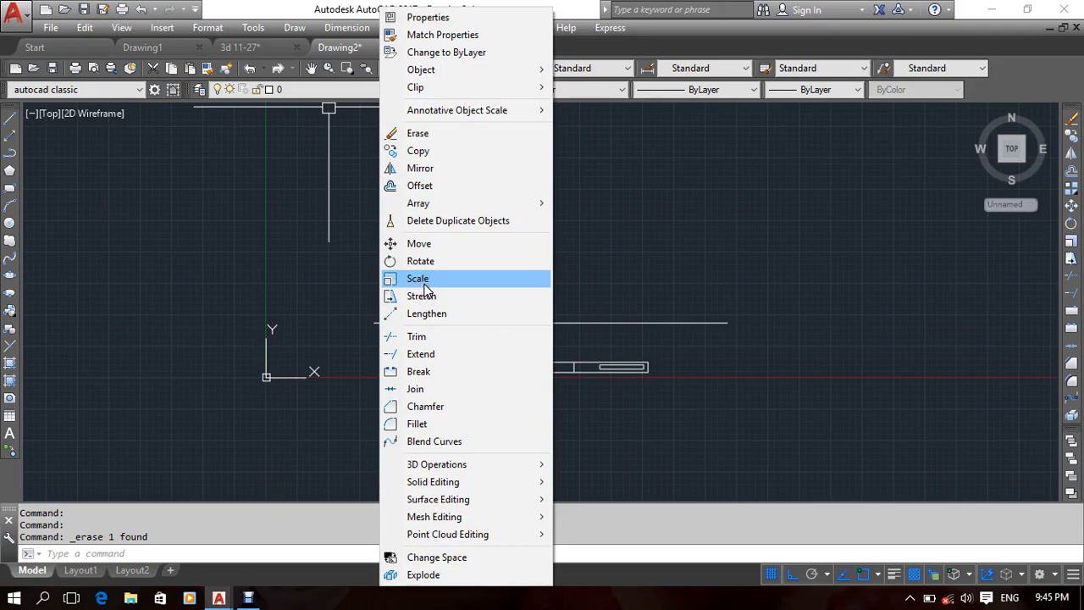
left_click(687, 257)
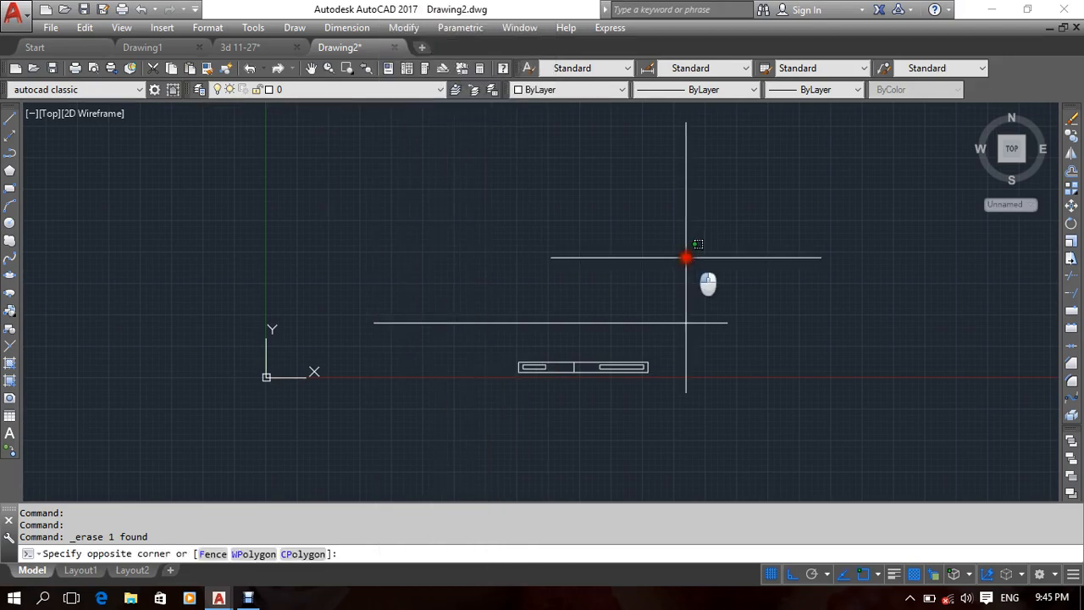
left_click(551, 322)
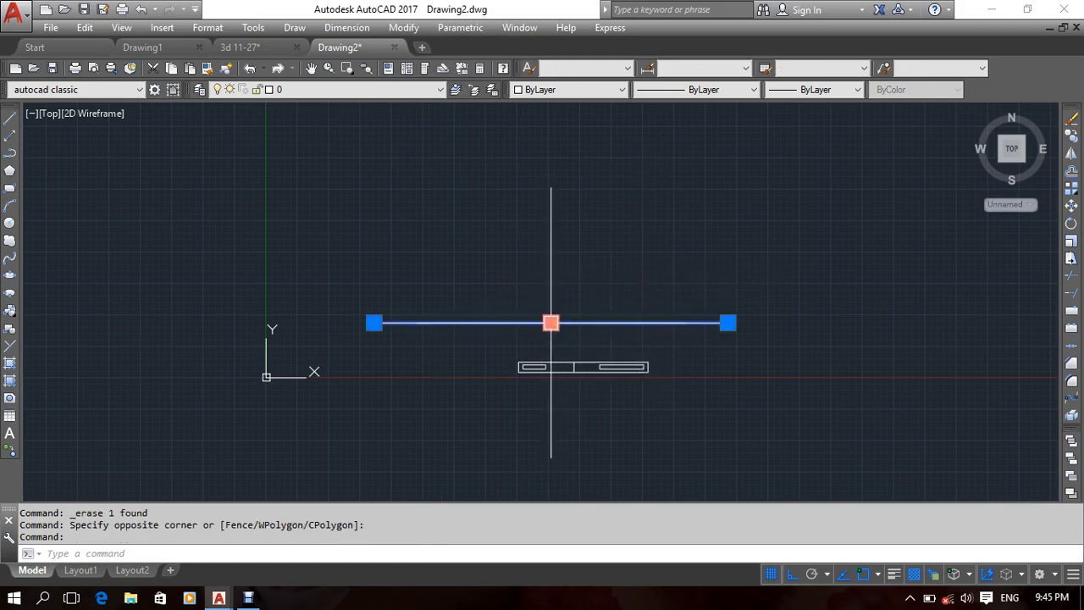
mouse_move(727, 322)
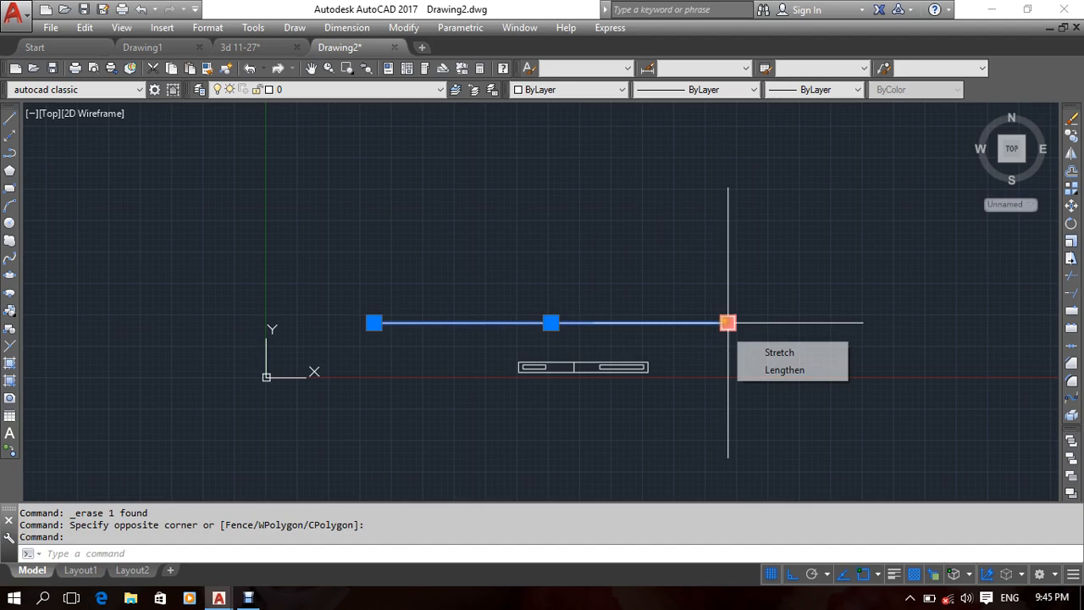
left_click(756, 356)
left_click(963, 334)
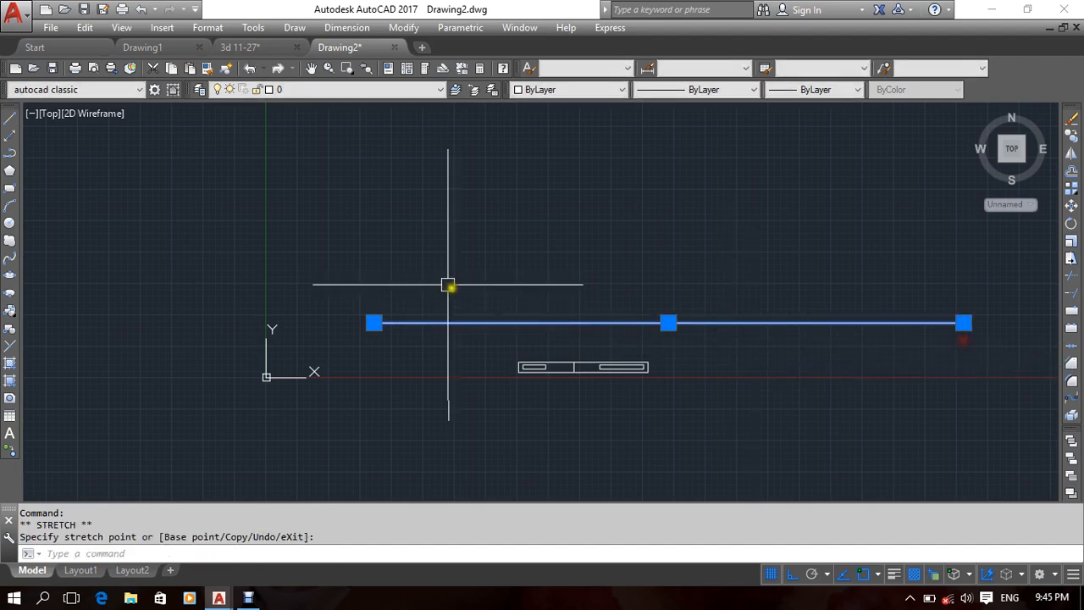
Stretch the line's left endpoint grip 100 units to the left.
mouse_move(448, 286)
middle_mouse_down()
mouse_move(394, 253)
mouse_move(370, 253)
middle_mouse_up()
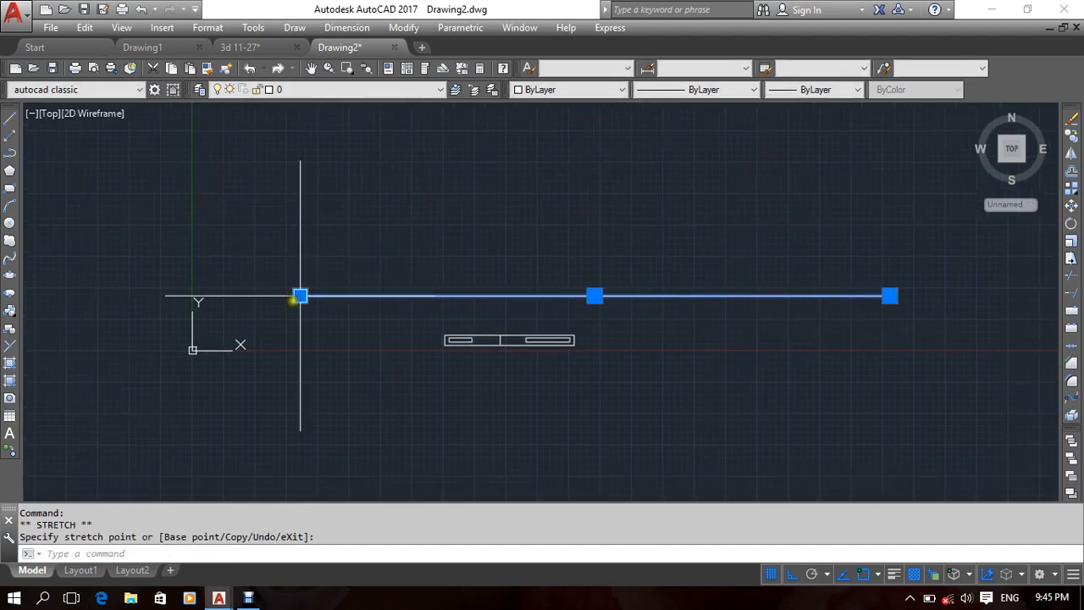
mouse_move(300, 295)
left_click(334, 331)
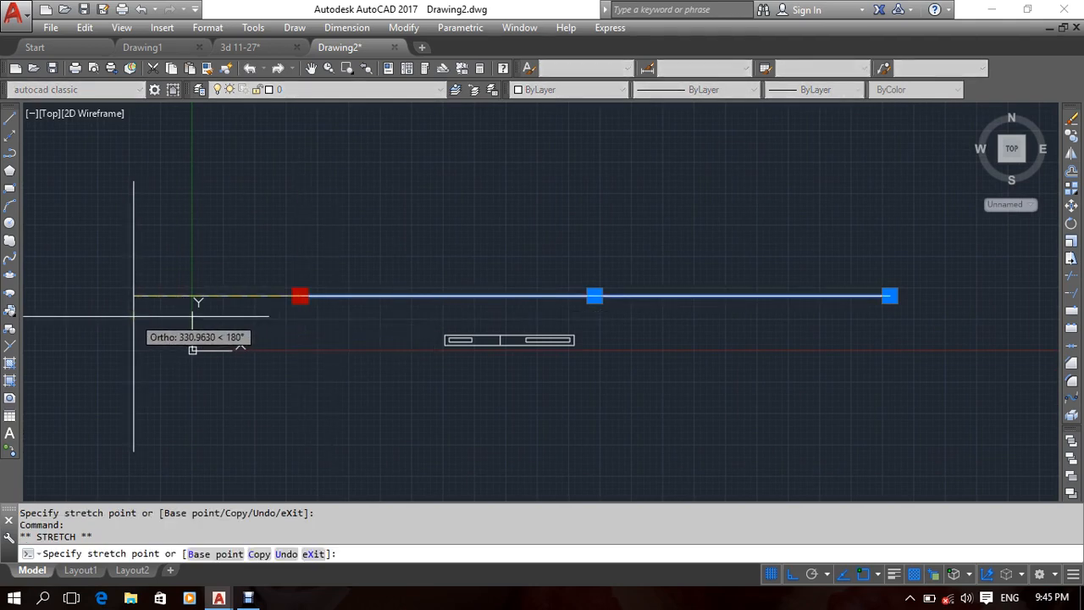
key("Return")
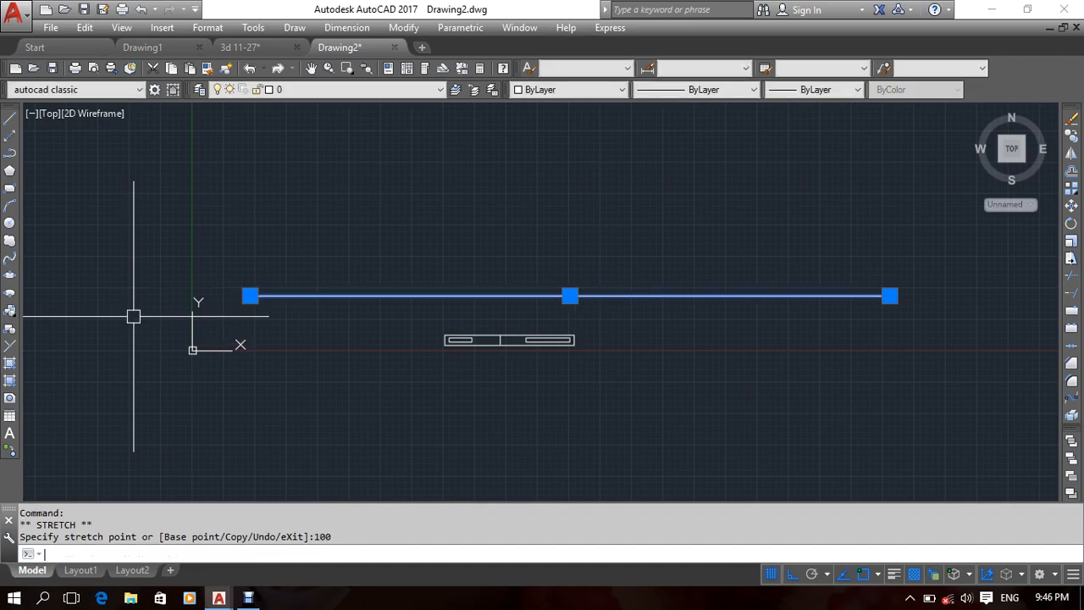
middle_click_drag(485, 167, 511, 182)
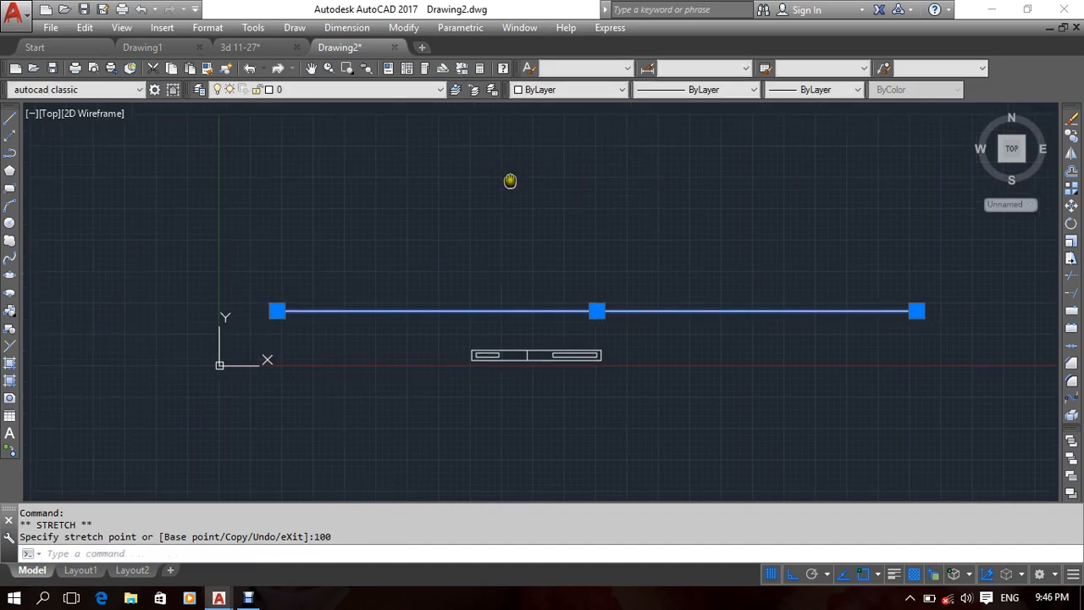
middle_click_drag(527, 250, 473, 229)
scroll(471, 228, "down", 3)
scroll(474, 223, "up", 2)
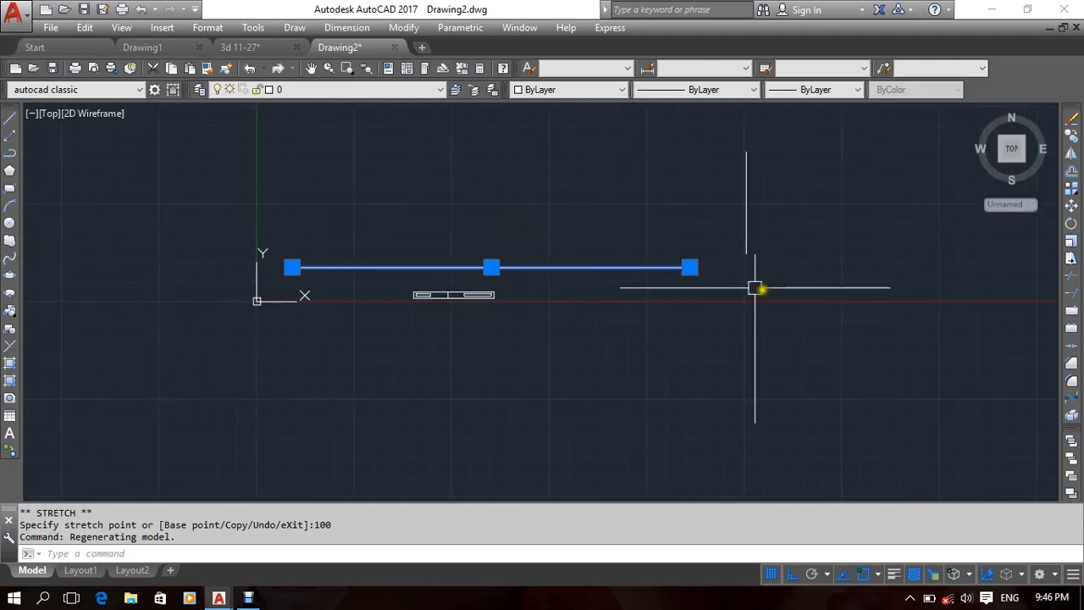
Stretch the horizontal line's right endpoint grip to the line's midpoint.
mouse_move(689, 266)
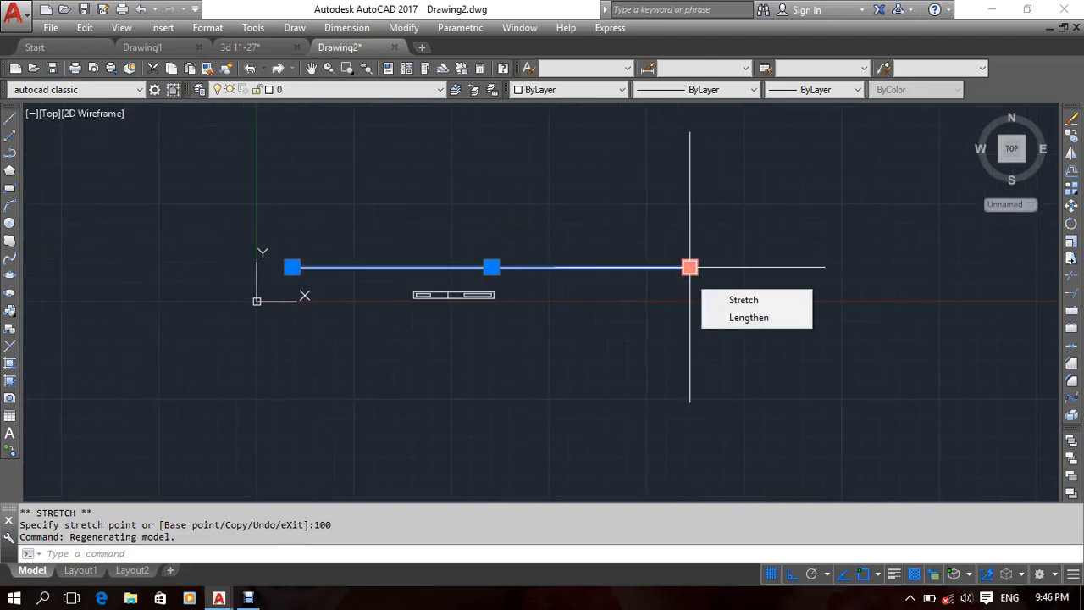
left_click(734, 301)
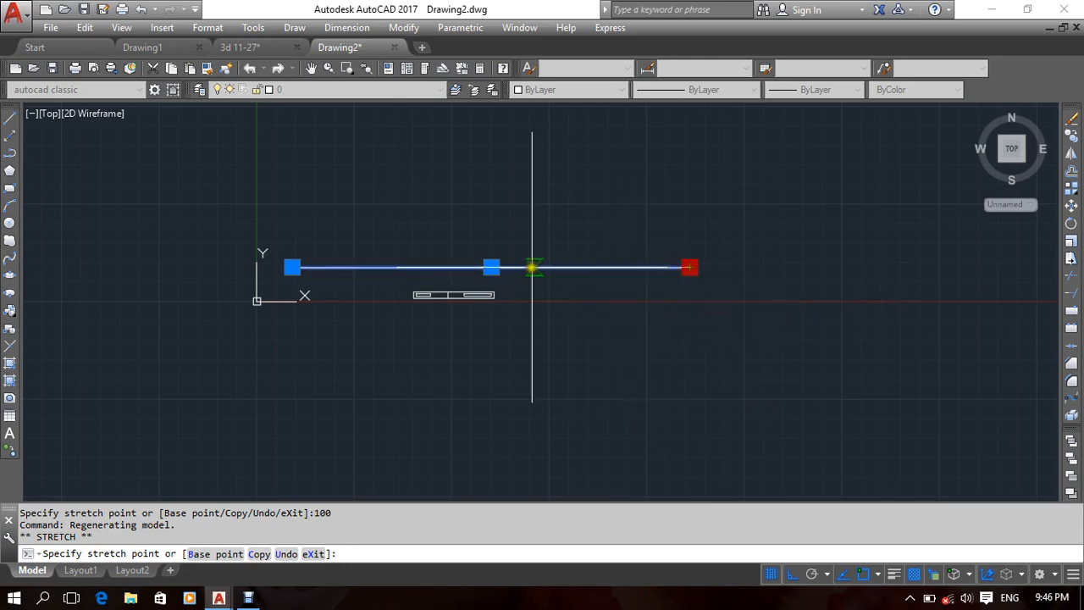
left_click(491, 267)
middle_click_drag(663, 276, 727, 244)
middle_click_drag(626, 261, 663, 266)
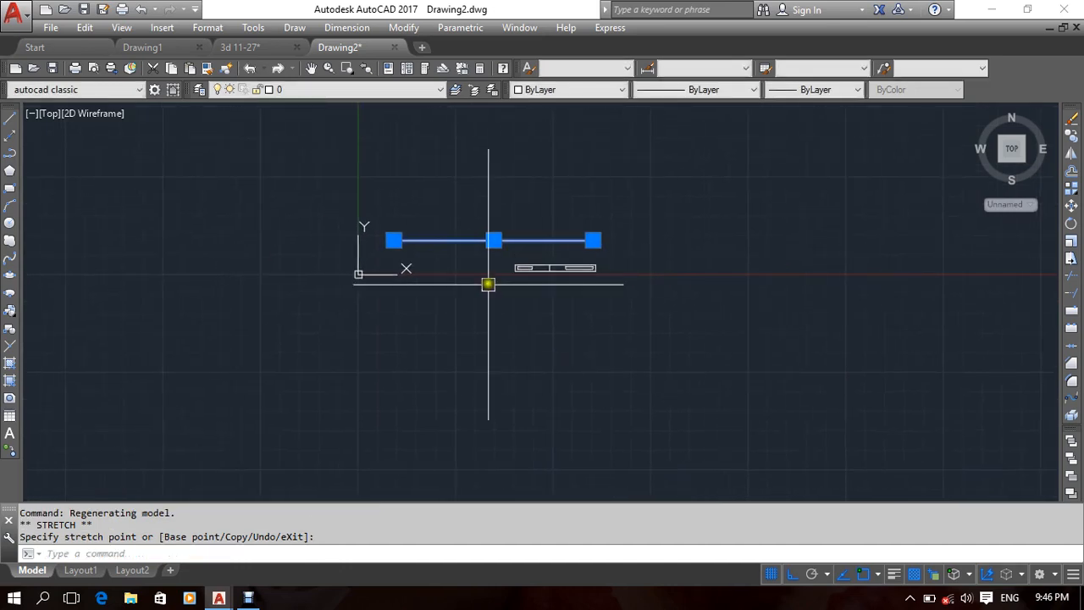
Deselect the shortened horizontal line.
scroll(512, 291, "up", 2)
mouse_move(481, 288)
middle_mouse_down()
mouse_move(521, 305)
mouse_move(484, 301)
middle_mouse_up()
scroll(511, 290, "up", 2)
middle_click_drag(551, 313, 504, 312)
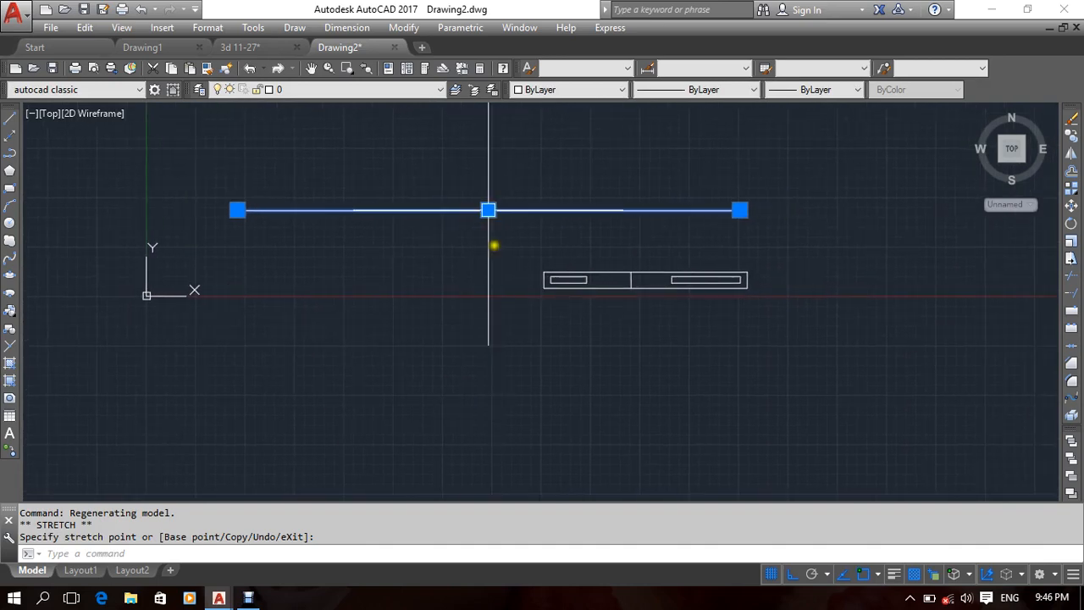
right_click(334, 160)
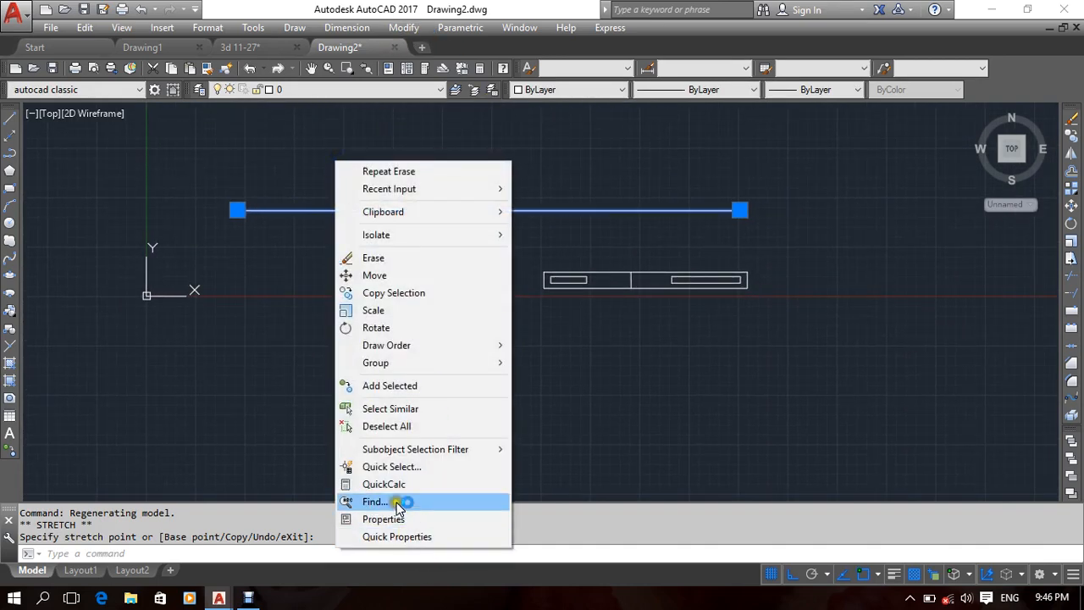
left_click(410, 428)
middle_click_drag(489, 367, 460, 373)
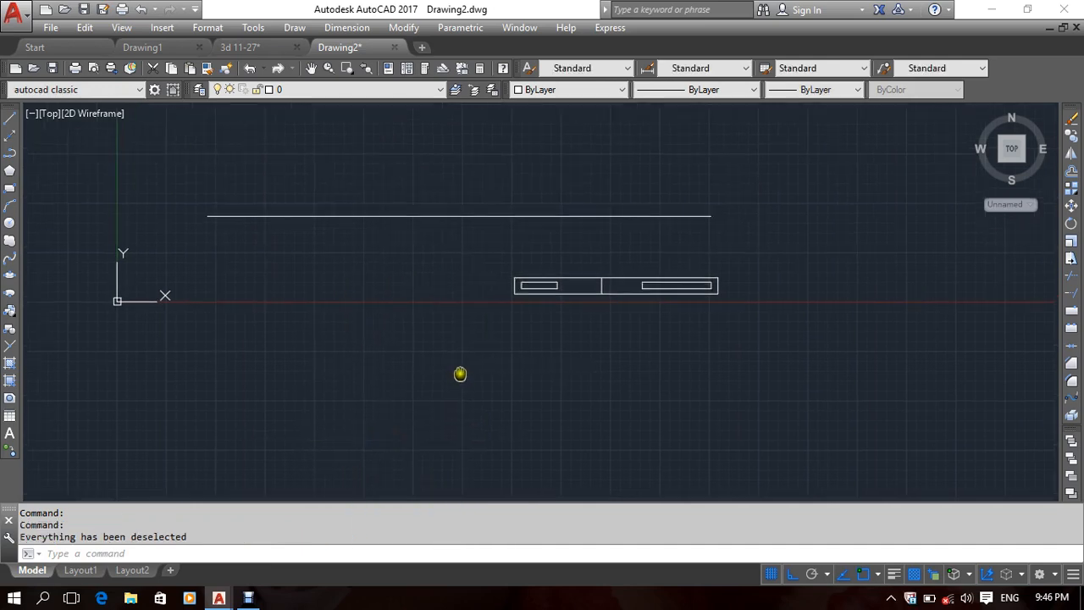
left_click(403, 27)
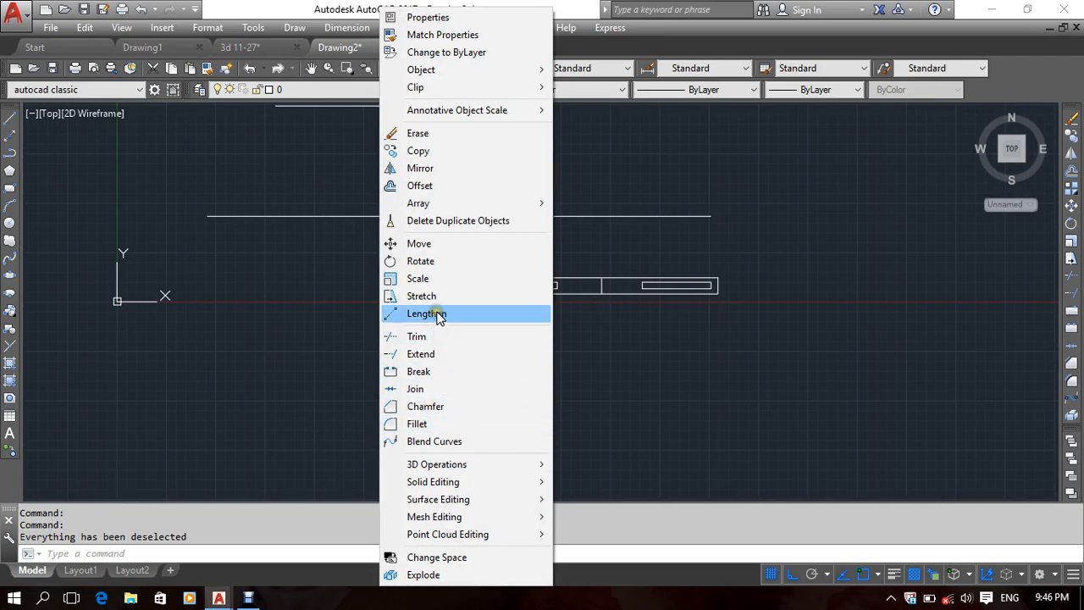
left_click(846, 331)
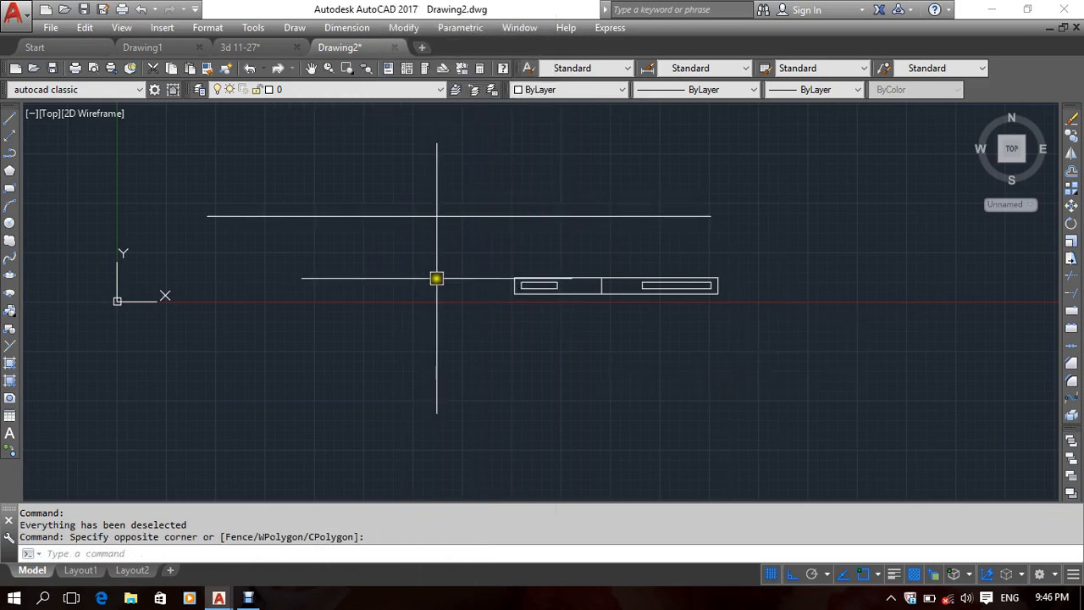
mouse_move(435, 278)
middle_mouse_down()
mouse_move(444, 286)
mouse_move(404, 296)
middle_mouse_up()
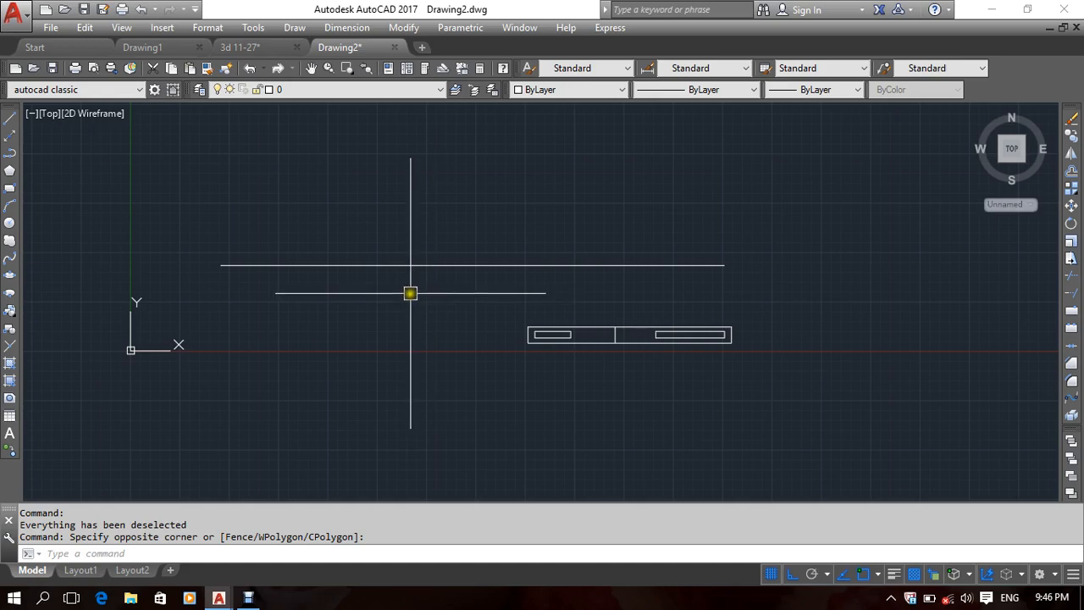
middle_click_drag(420, 295, 422, 305)
Select the long horizontal line and offset it upward by a picked distance of about 89.6 units.
left_click(499, 212)
left_click(415, 319)
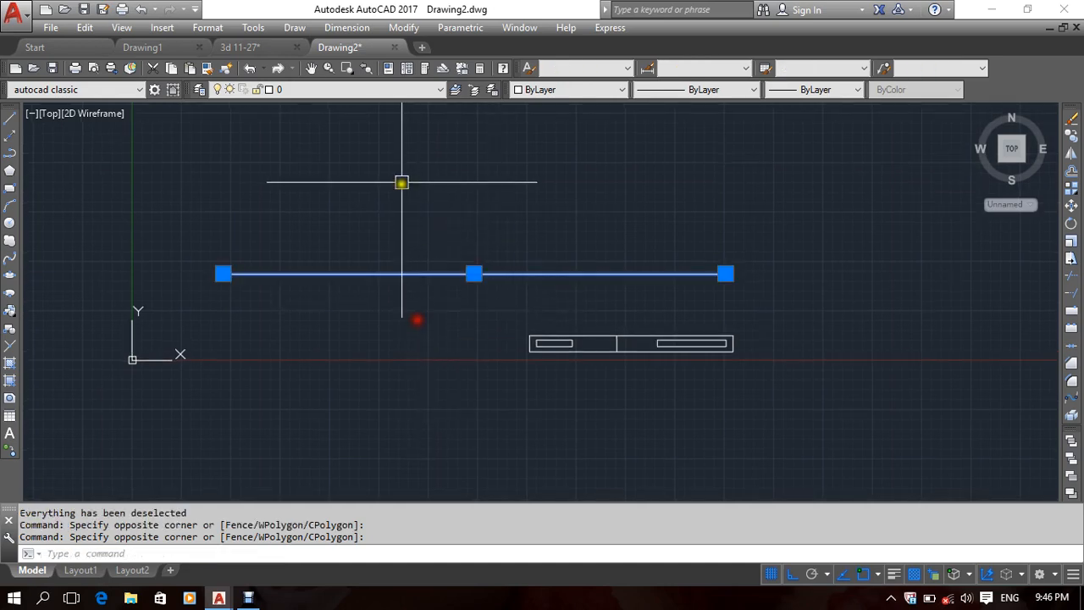
right_click(402, 181)
left_click(346, 151)
left_click(306, 212)
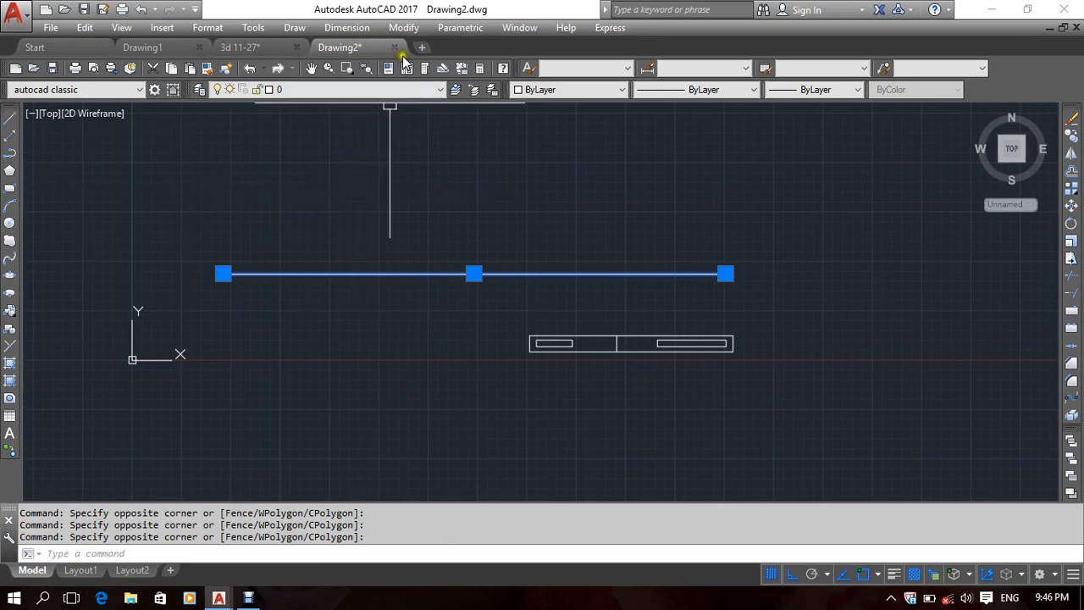
left_click(403, 26)
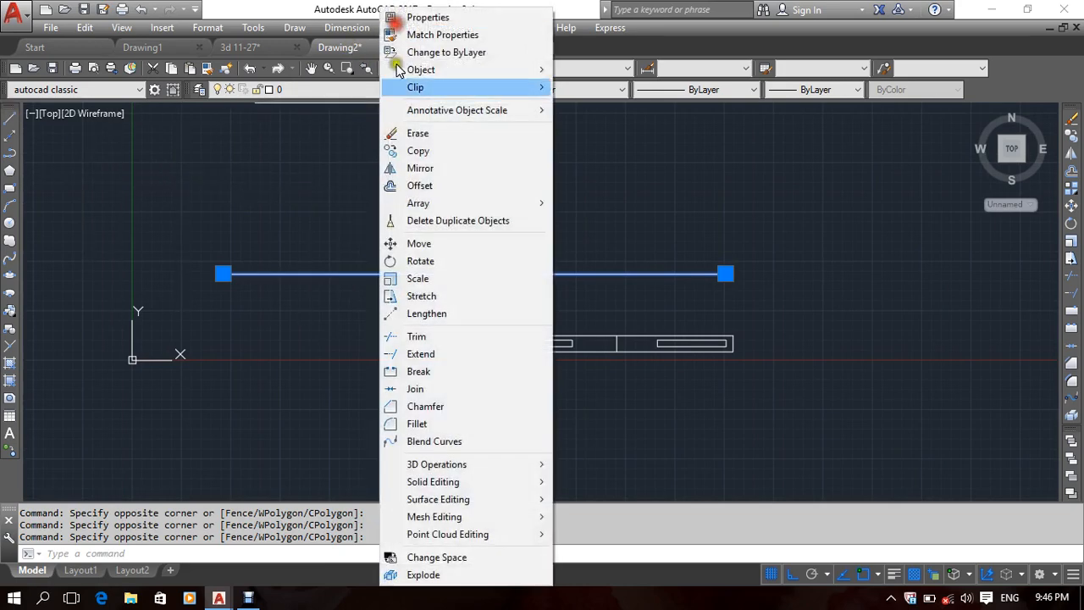
left_click(435, 187)
middle_click_drag(403, 250, 358, 288)
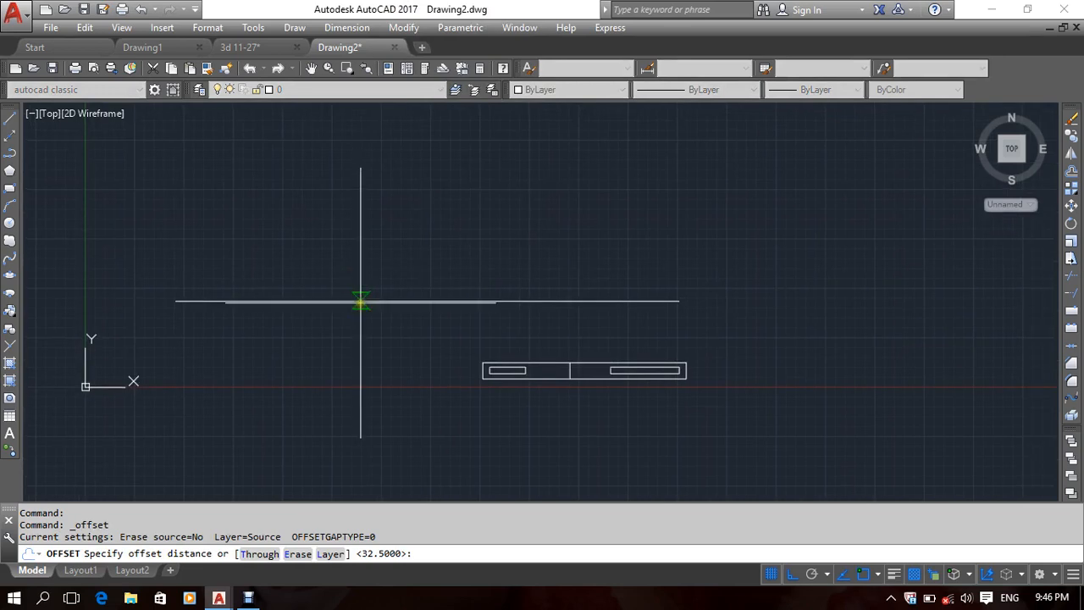
left_click(361, 301)
left_click(349, 229)
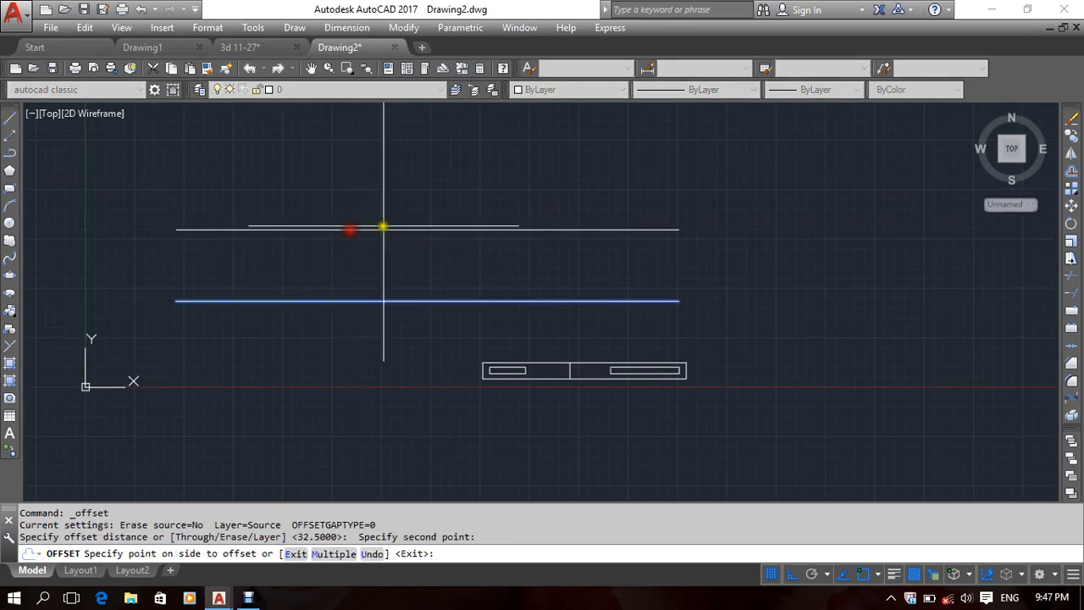
middle_click_drag(368, 194, 376, 271)
scroll(373, 263, "down", 2)
left_click(373, 257)
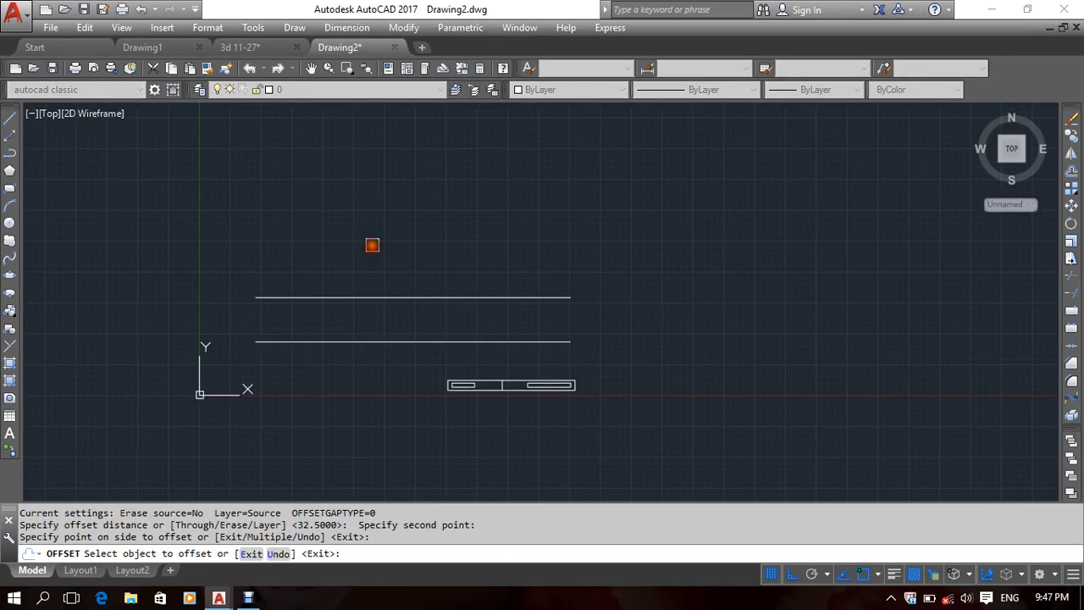
Offset the uppermost line upward twice more at the same distance to make four parallel horizontal lines.
left_click(366, 298)
left_click(365, 259)
left_click(373, 254)
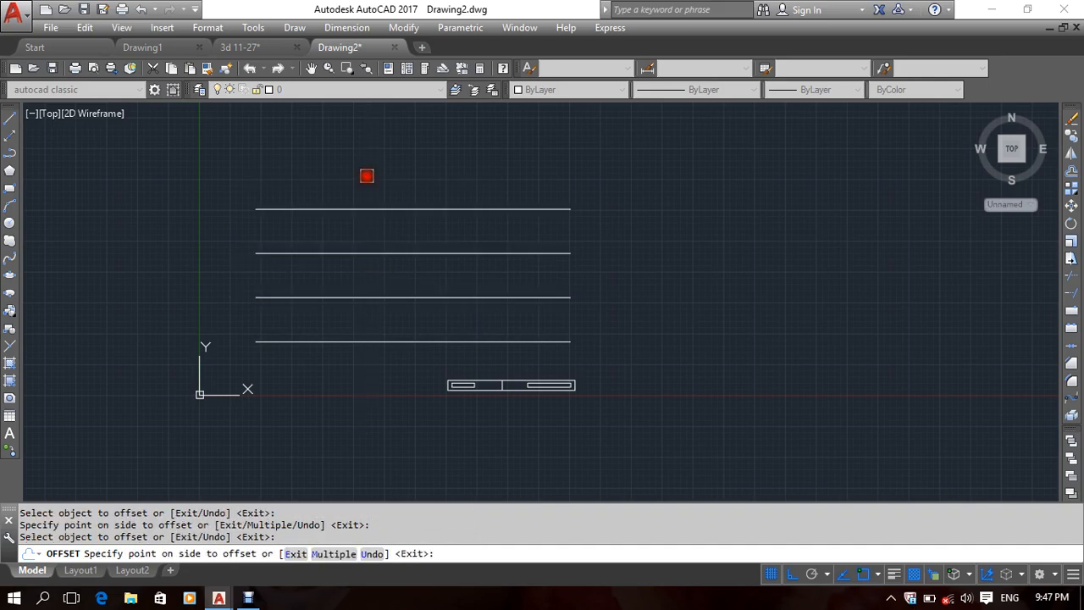
left_click(366, 176)
right_click(363, 177)
left_click(378, 184)
middle_click_drag(299, 210, 336, 198)
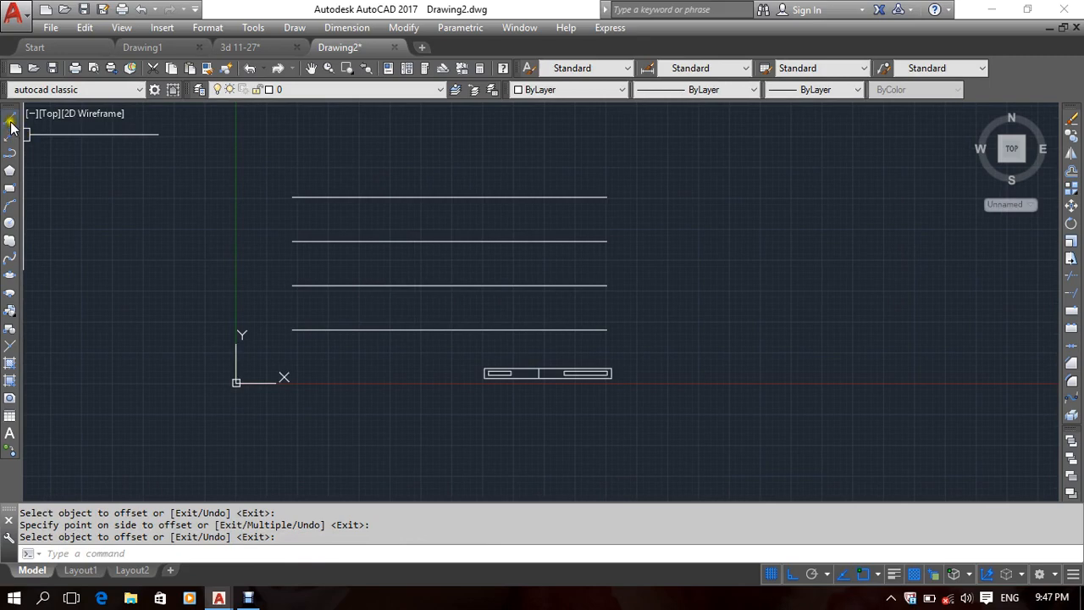
Draw a vertical line between the top two horizontal lines, near their left ends.
left_click(11, 126)
scroll(367, 262, "up", 2)
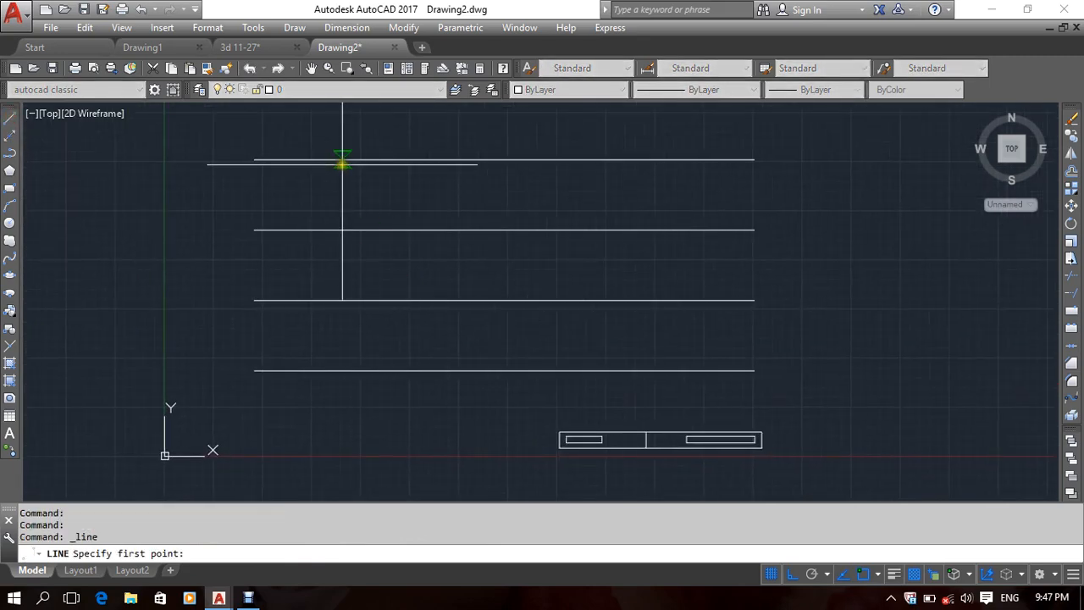
left_click(342, 161)
left_click(351, 229)
right_click(416, 213)
left_click(428, 216)
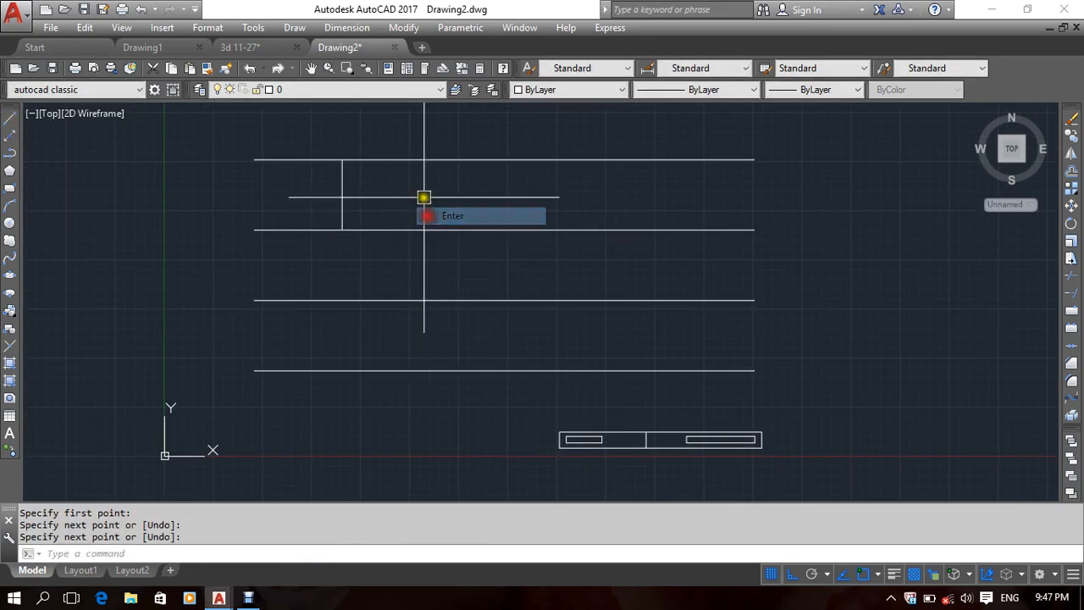
middle_click_drag(424, 197, 397, 206)
Offset the vertical line to the right twice at a picked distance, making three evenly spaced verticals in the top row.
right_click(394, 201)
mouse_move(435, 227)
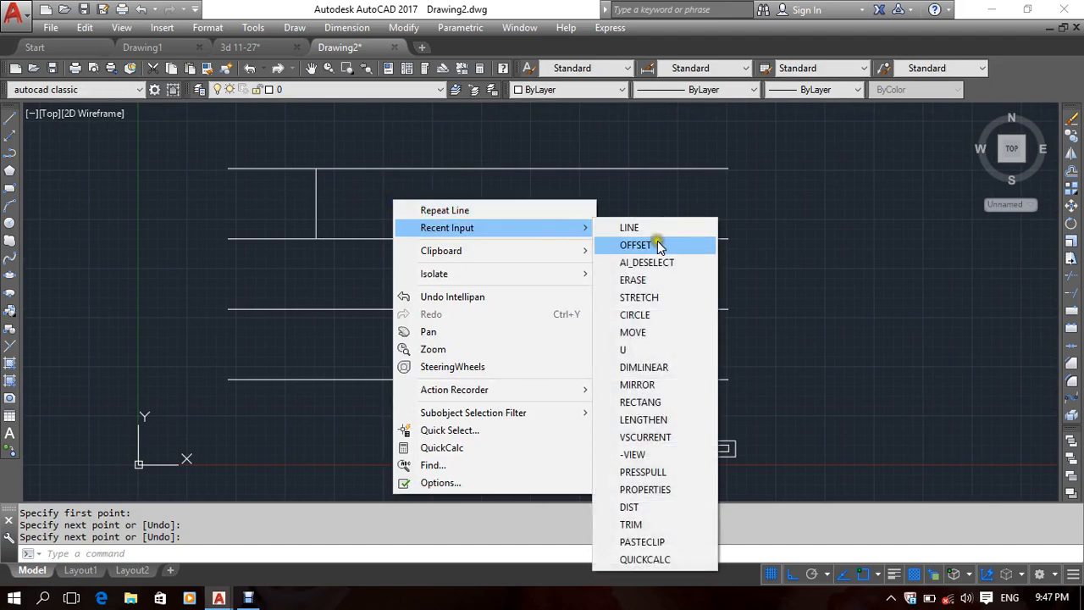
left_click(636, 245)
left_click(316, 203)
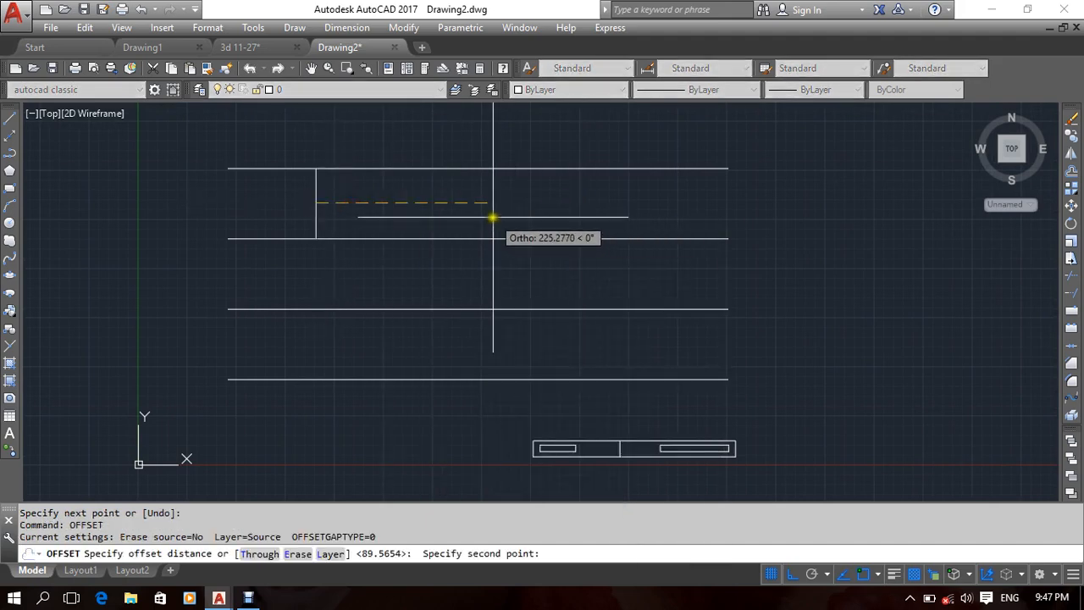
left_click(466, 207)
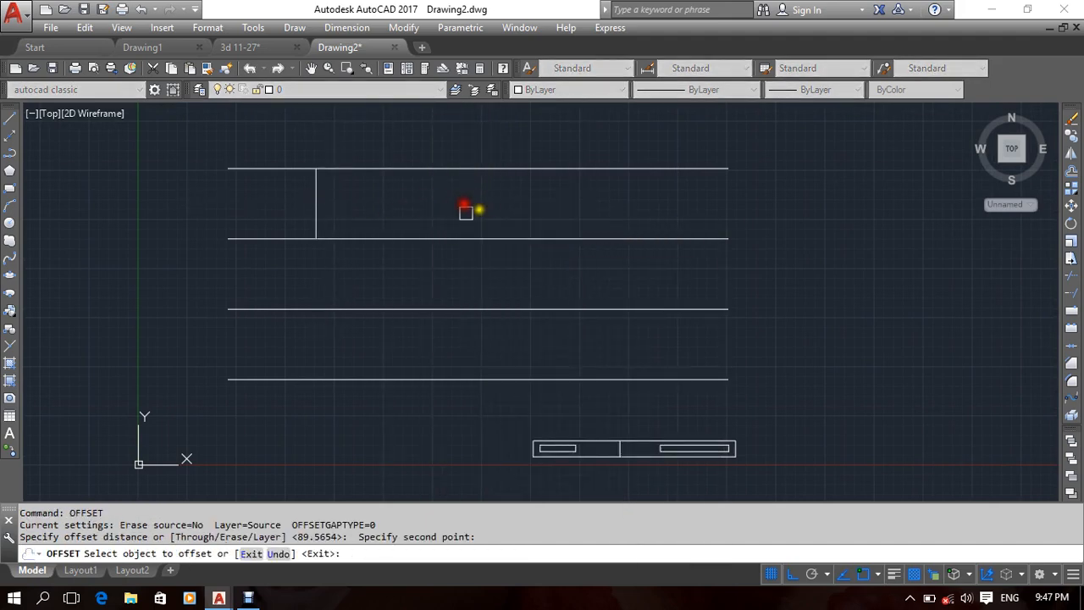
left_click(315, 201)
left_click(400, 201)
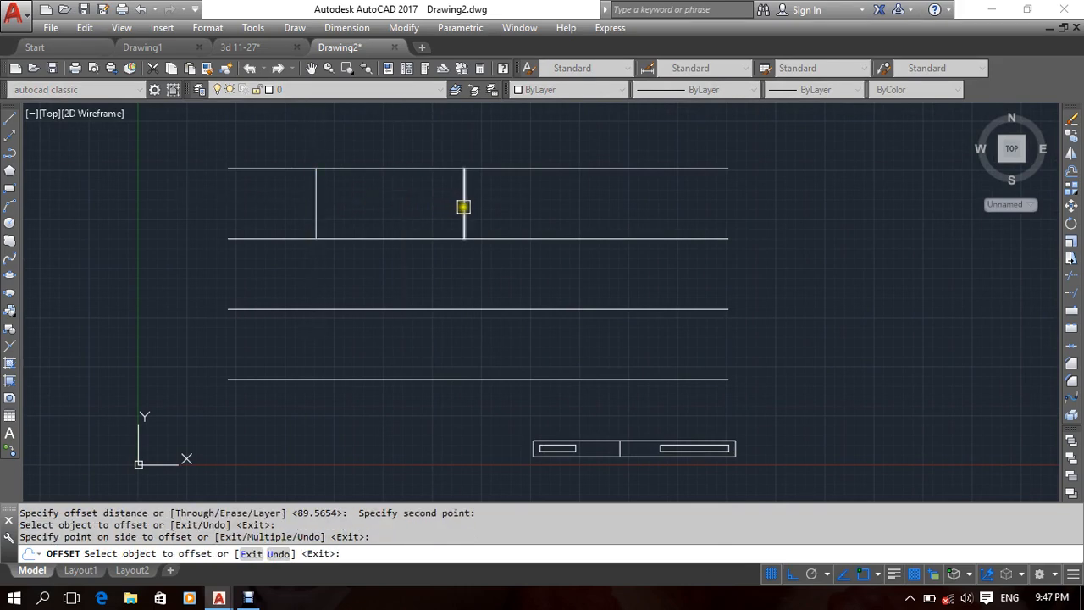
left_click(463, 206)
left_click(537, 206)
right_click(548, 207)
left_click(559, 216)
Copy the three vertical lines into the middle and bottom rows, using the horizontal lines' left endpoints as reference points.
left_click(658, 200)
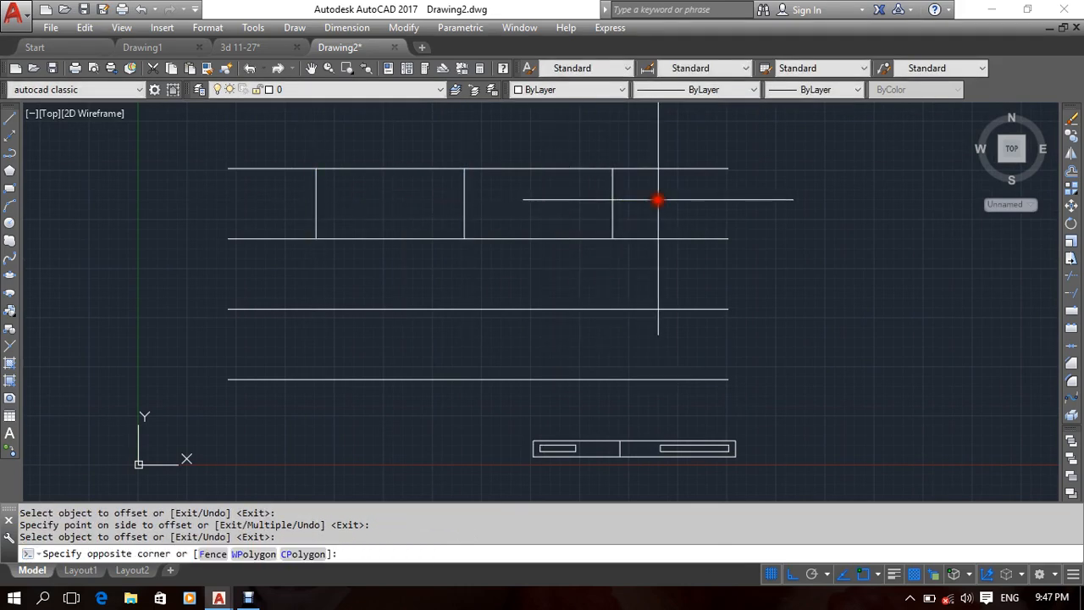
left_click(173, 204)
right_click(183, 203)
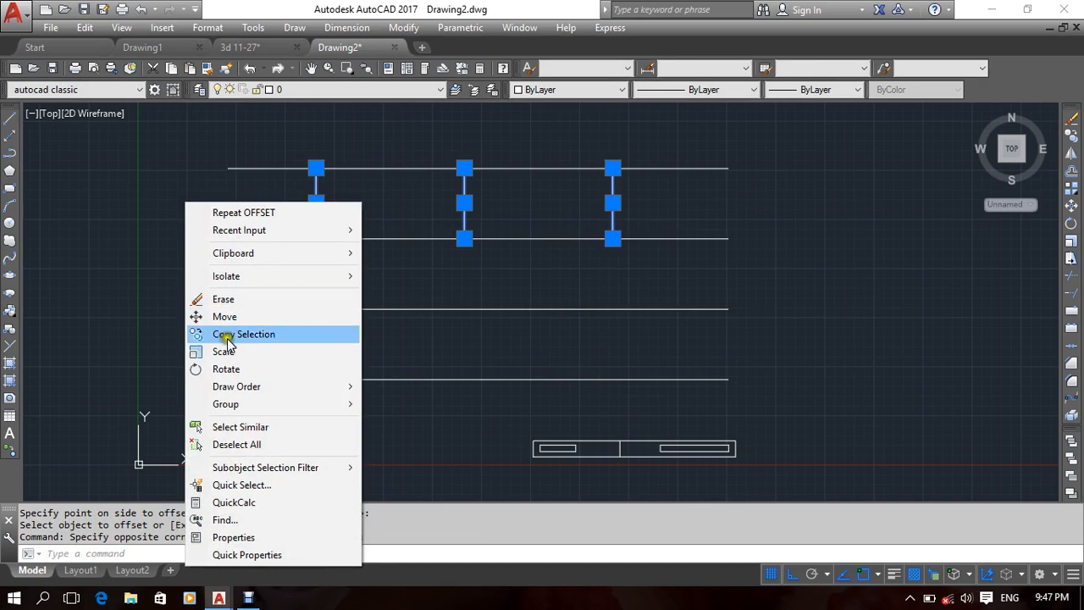
left_click(229, 335)
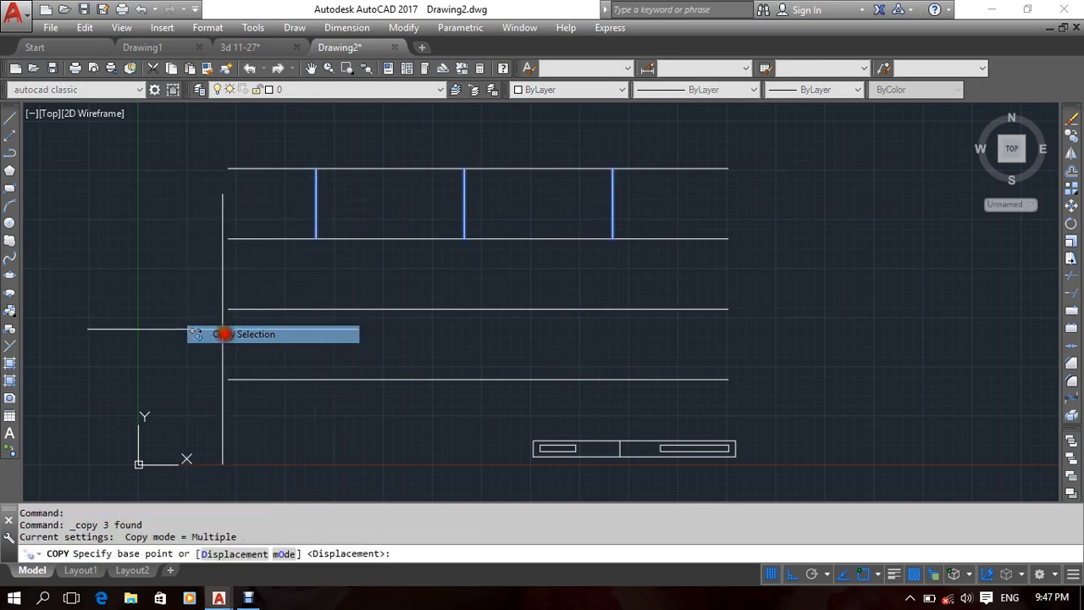
left_click(228, 169)
left_click(228, 238)
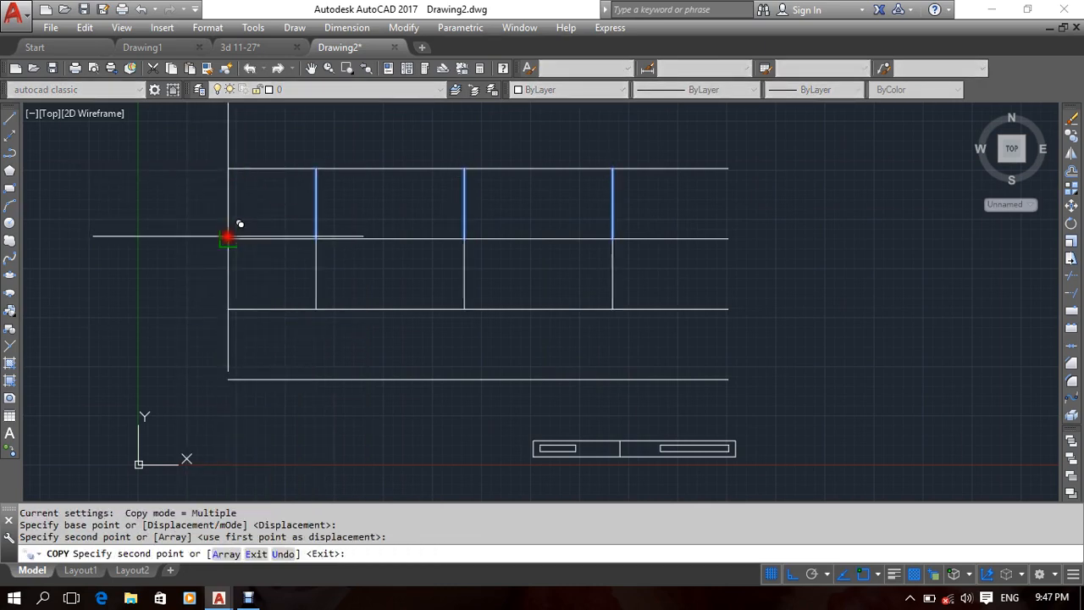
left_click(228, 309)
right_click(175, 233)
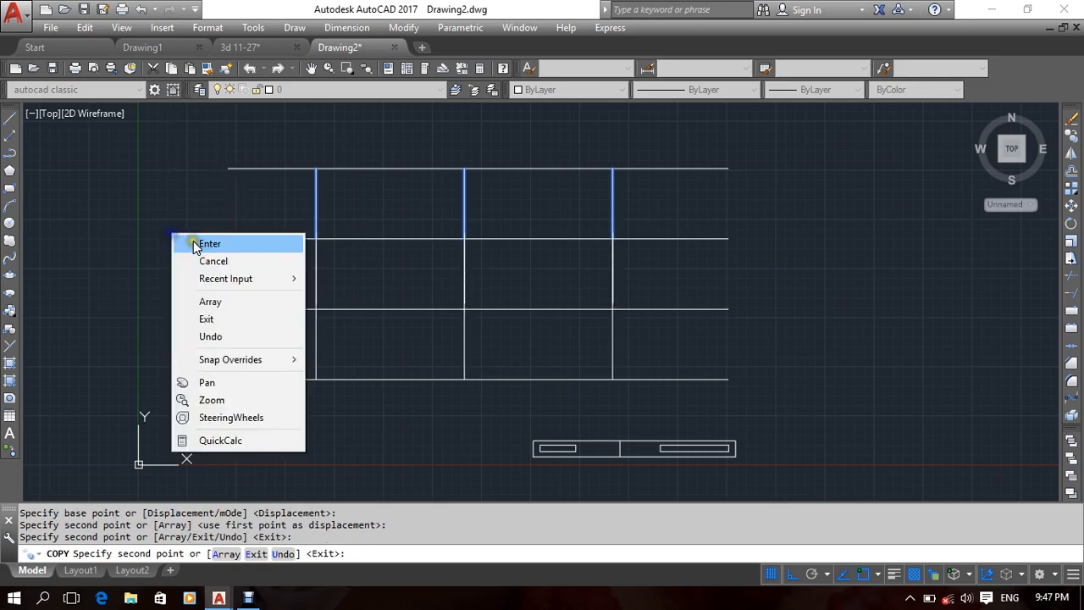
left_click(208, 243)
Move the middle row's three vertical lines slightly to the left, staggering them against the other rows.
left_click(665, 267)
left_click(254, 272)
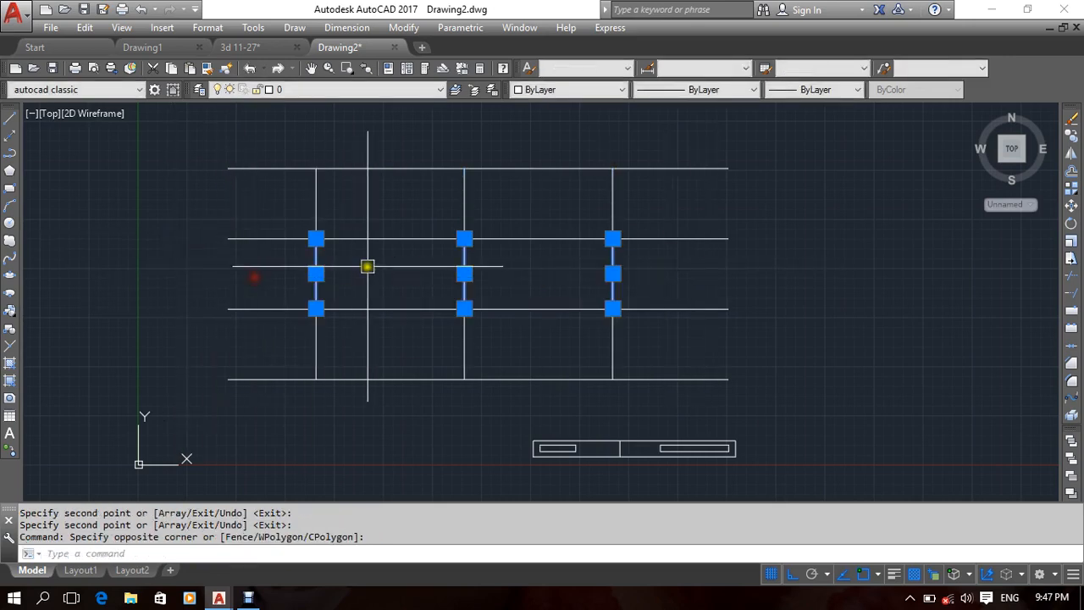
right_click(368, 222)
left_click(410, 337)
left_click(380, 277)
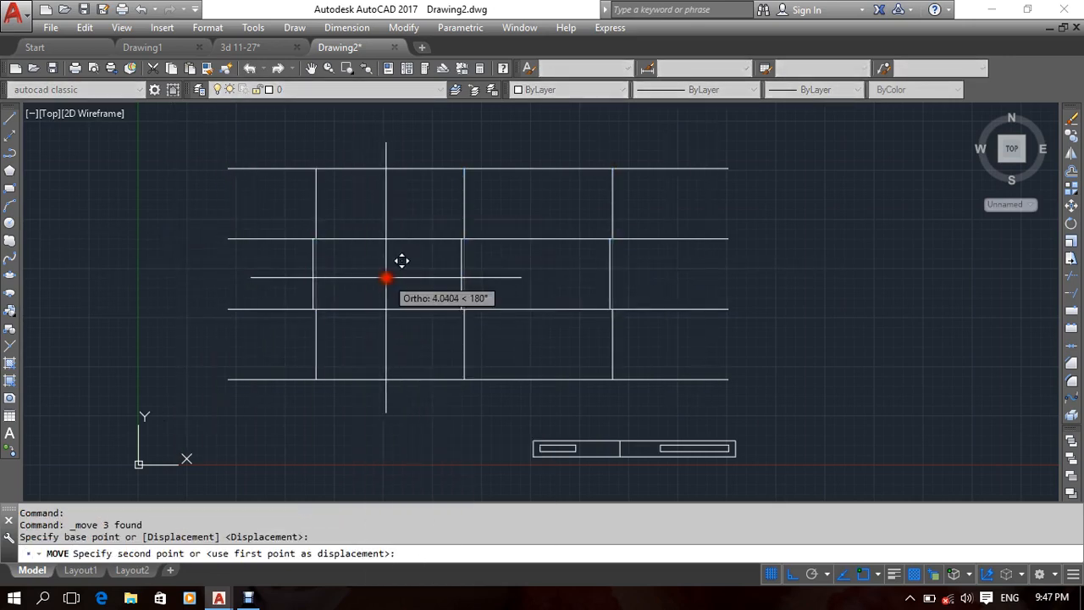
left_click(393, 262)
Examine up close how the vertical lines of the top and middle rows are staggered near the left end.
middle_click_drag(358, 285, 406, 266)
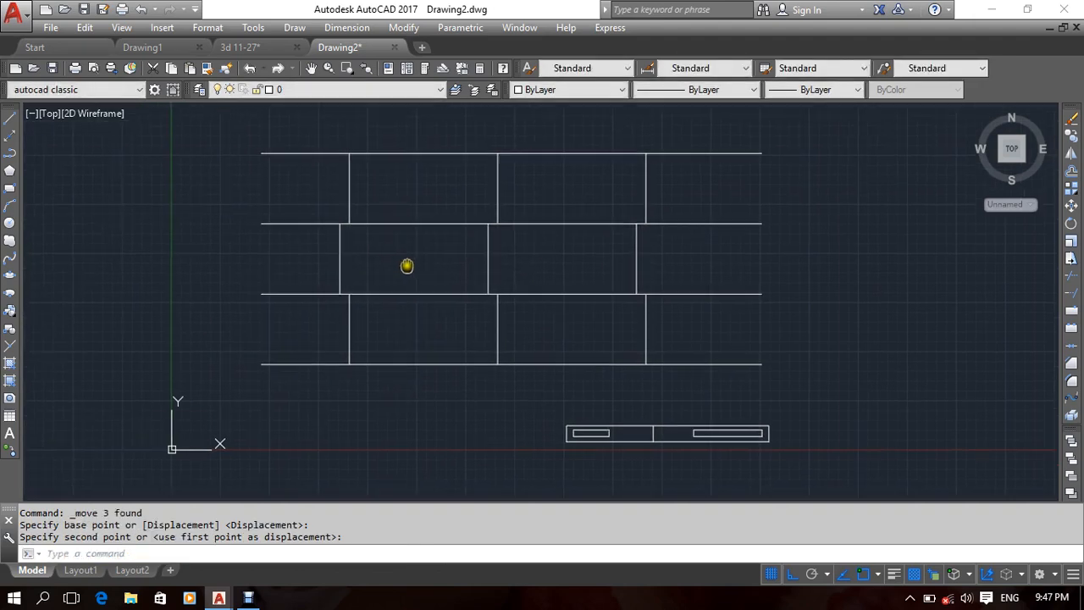
scroll(379, 286, "up", 2)
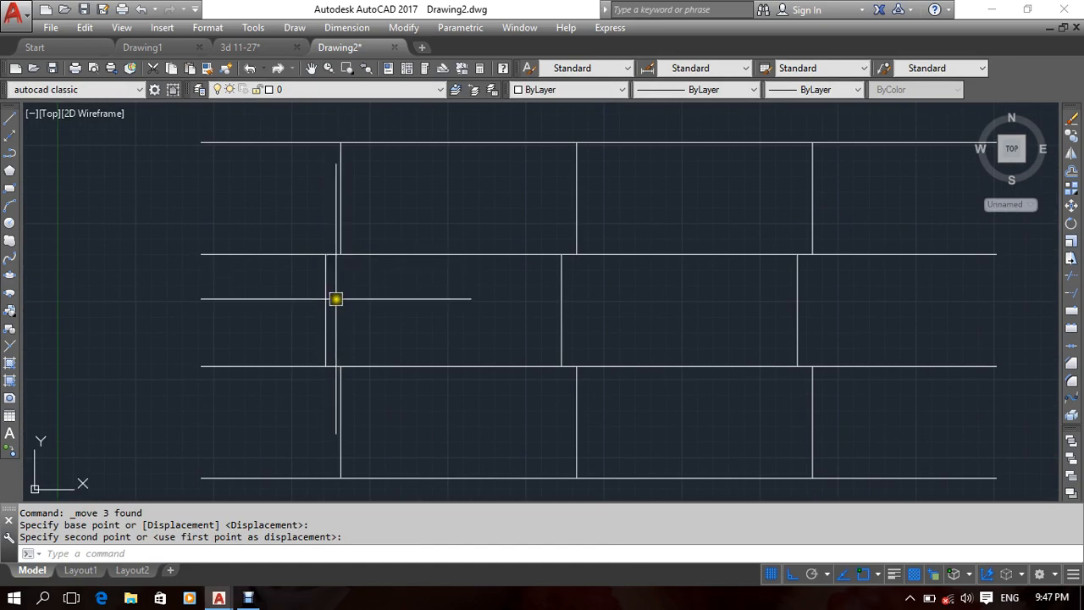
scroll(309, 268, "up", 4)
scroll(364, 247, "up", 2)
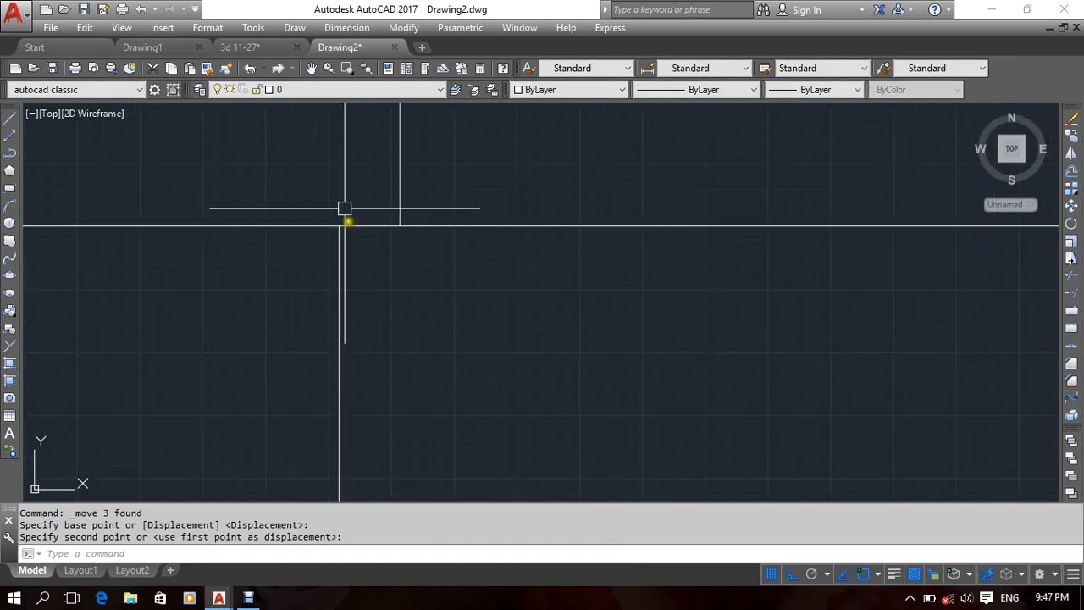
scroll(338, 199, "down", 4)
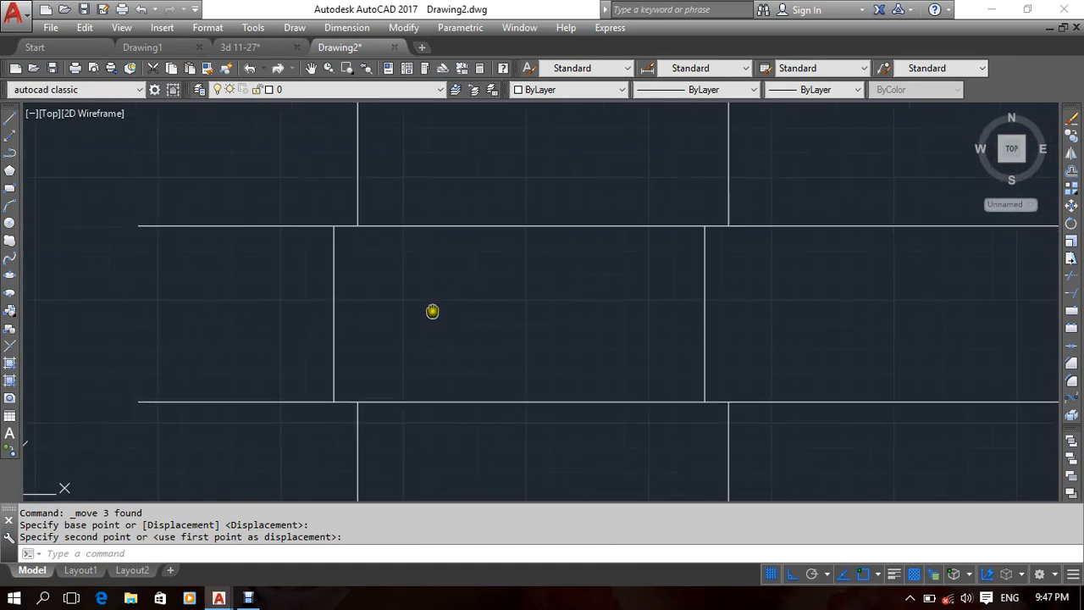
mouse_move(430, 310)
middle_mouse_down()
mouse_move(360, 289)
mouse_move(370, 324)
middle_mouse_up()
middle_click_drag(339, 220, 378, 297)
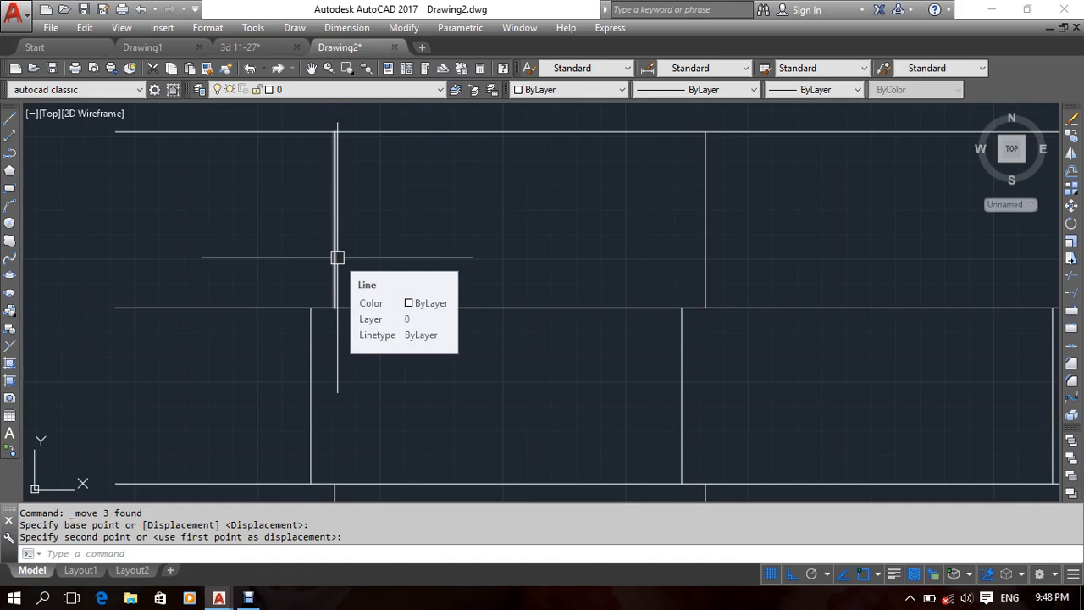
middle_click_drag(413, 240, 452, 262)
left_click(447, 289)
type("o")
key("Return")
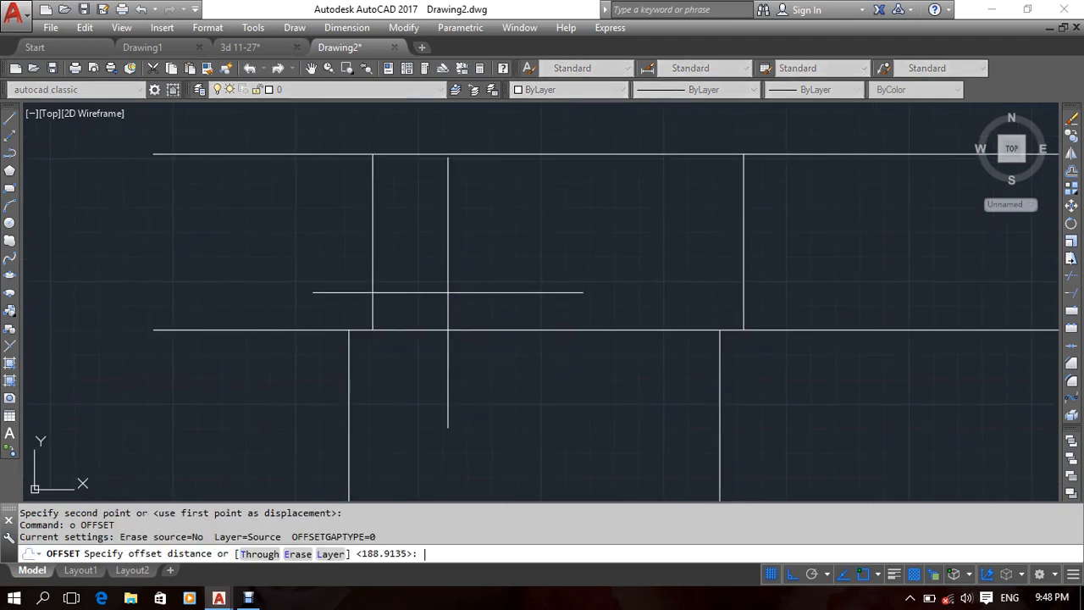
type("50")
key("Return")
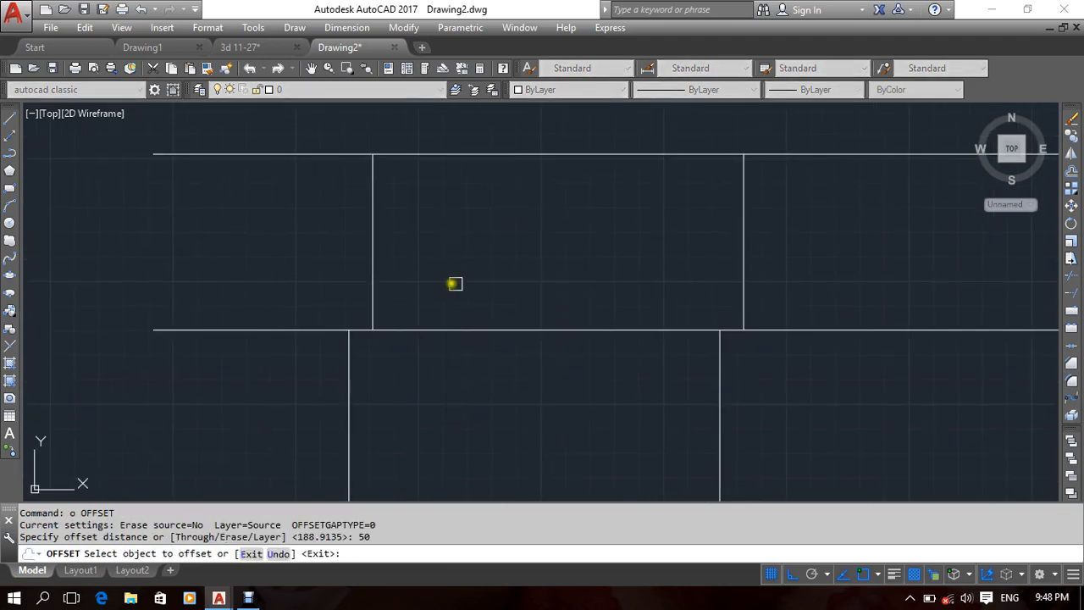
left_click(480, 328)
key("Escape")
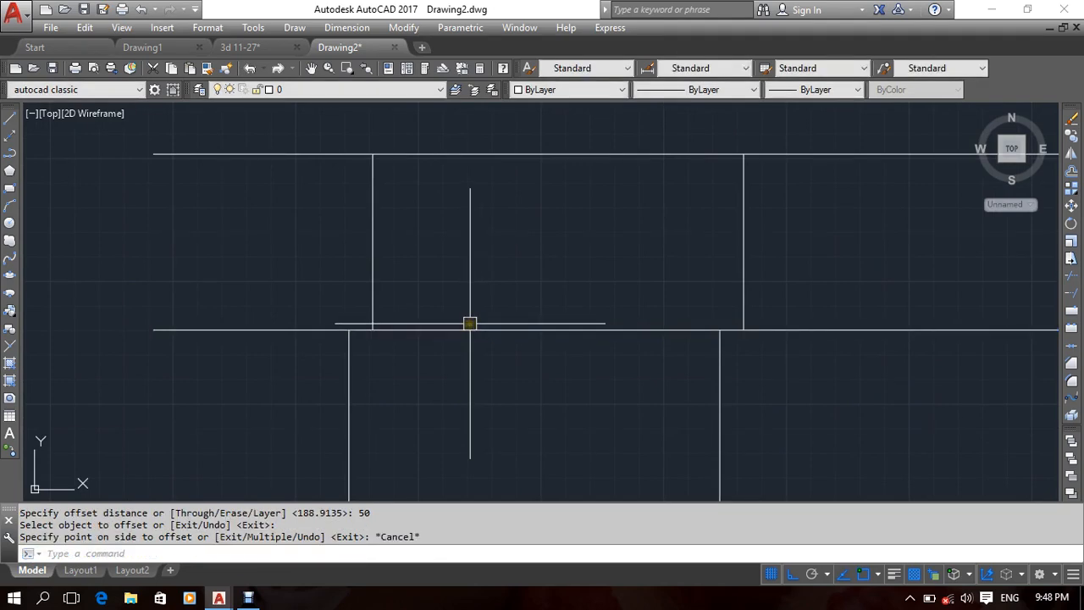
Offset the horizontal line between the top and middle rows by 10 to both its upper and lower sides.
type("o")
key("Return")
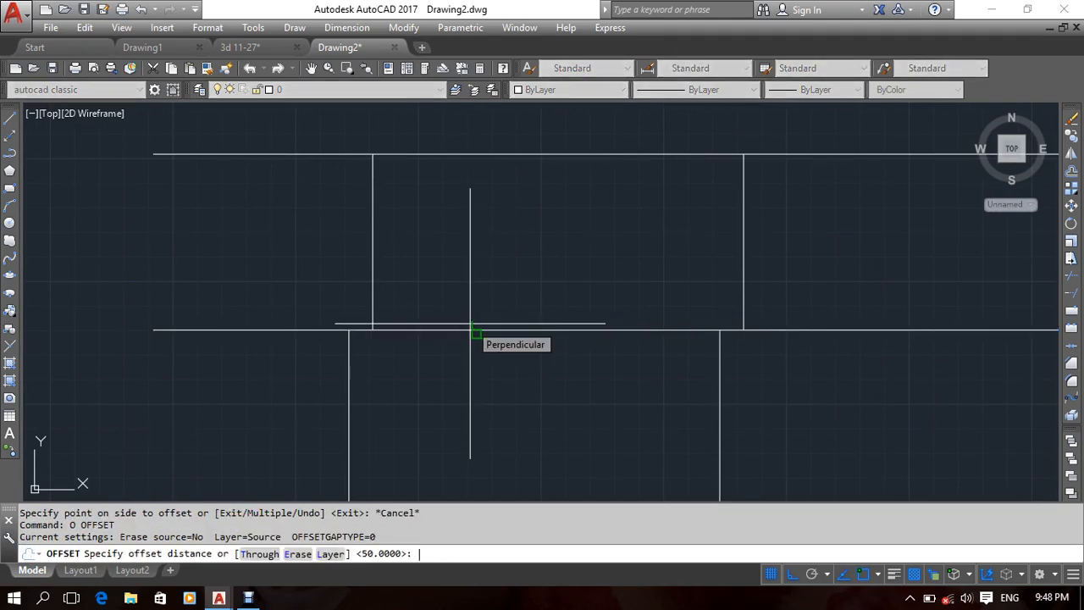
type("10")
key("Return")
left_click(459, 324)
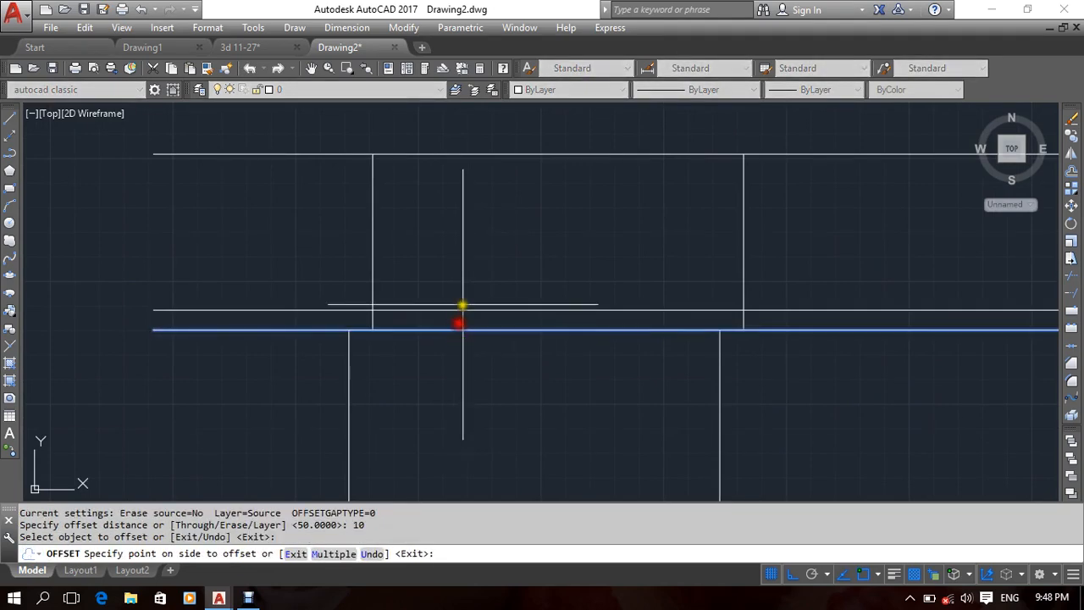
left_click(462, 305)
left_click(454, 330)
left_click(457, 365)
key("Return")
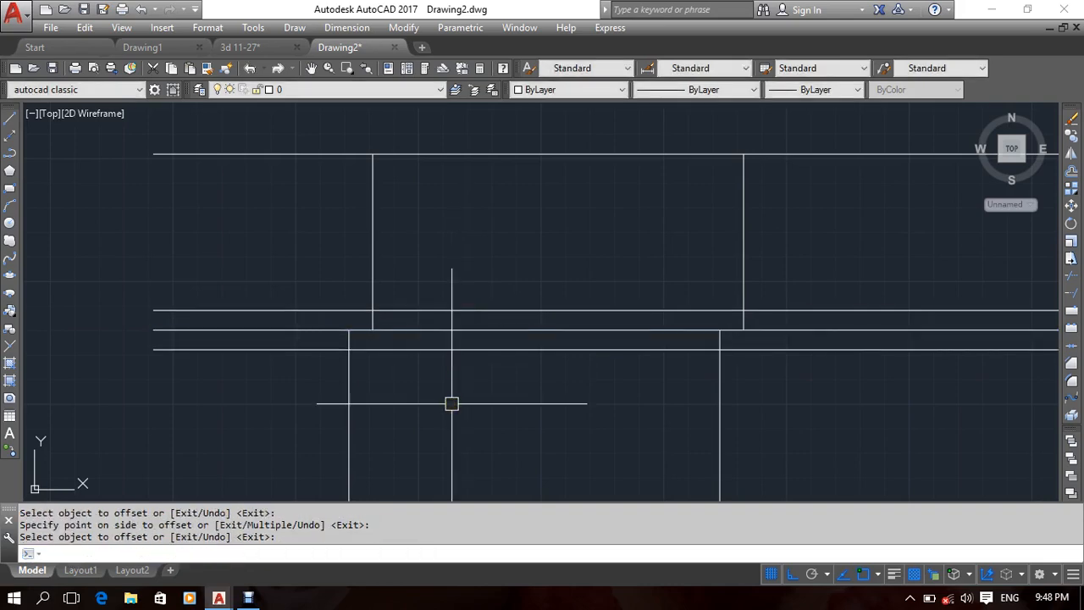
Extend the first verticals of the top and middle rows across their shared horizontal line to the offset lines.
type("ex")
key("Return")
key("Return")
left_click(370, 349)
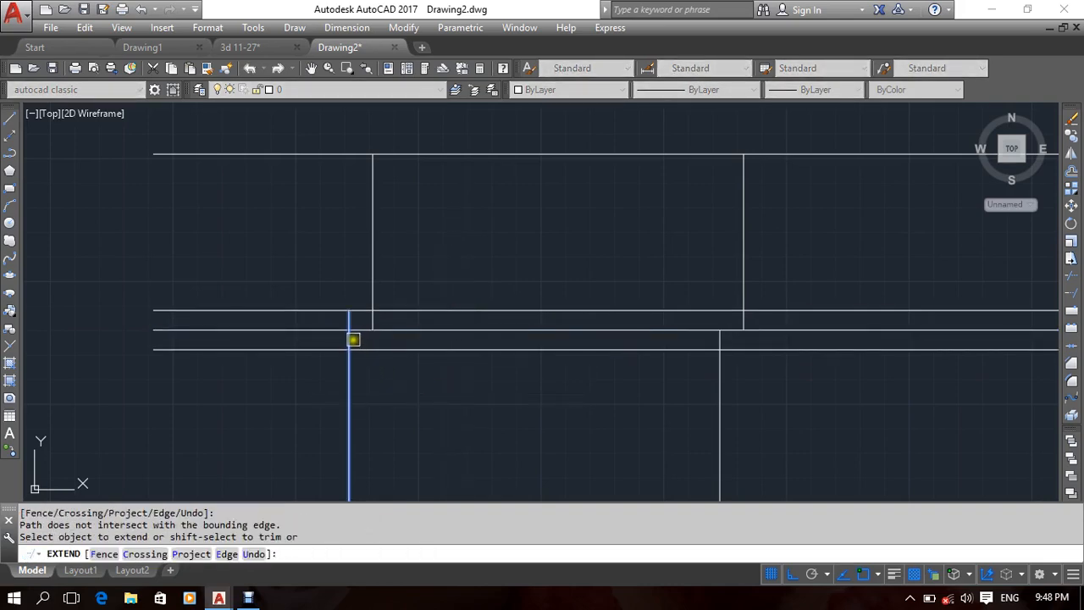
left_click(353, 338)
left_click(375, 320)
left_click(377, 321)
key("Escape")
Delete the two offset helper lines above and below the horizontal line between the top and middle rows.
left_click(441, 310)
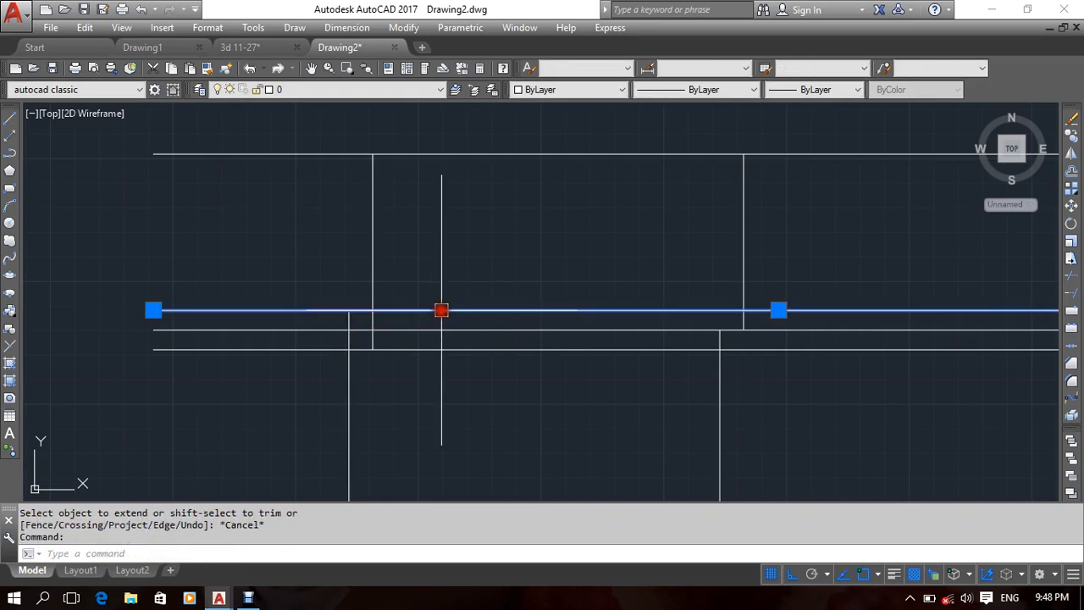
left_click(455, 349)
key("Delete")
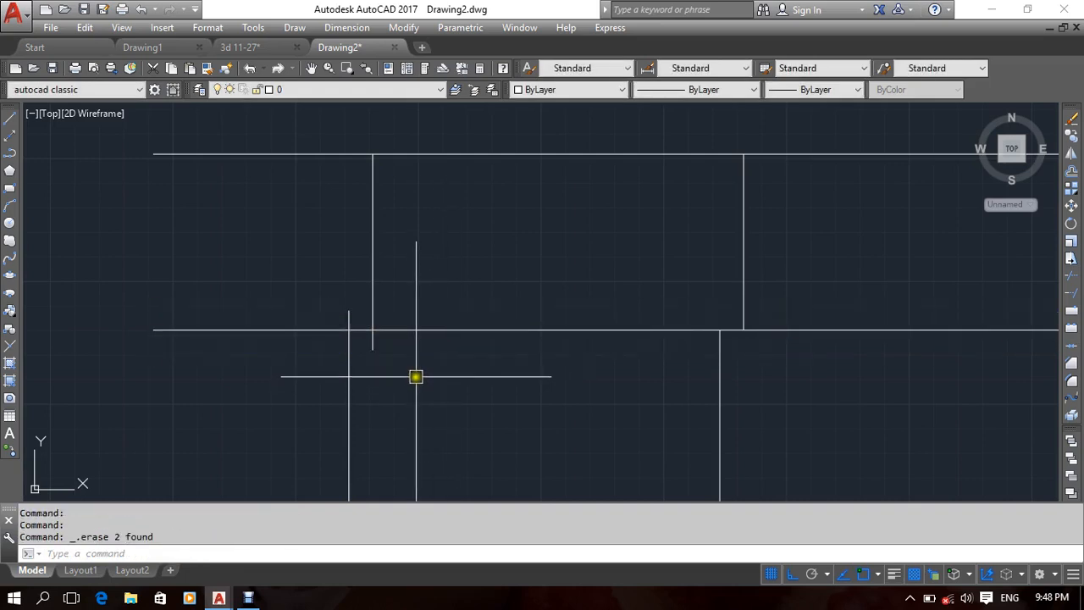
middle_click_drag(415, 376, 404, 333)
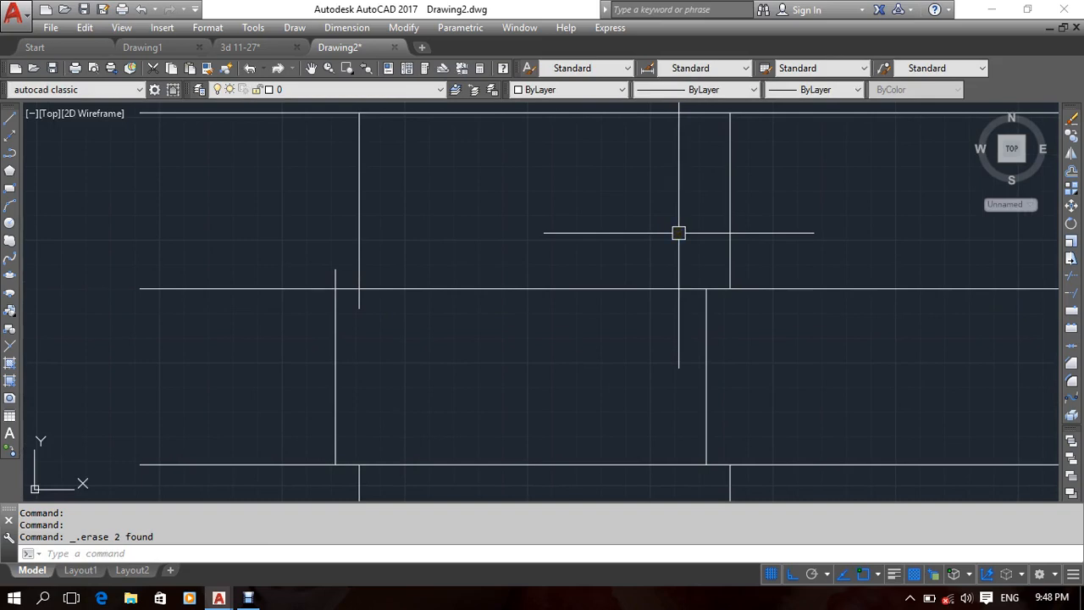
Undo the erased helper lines, the extended verticals and the 10-unit offsets.
key("ctrl+z")
key("ctrl+z")
key("ctrl+z")
key("ctrl+z")
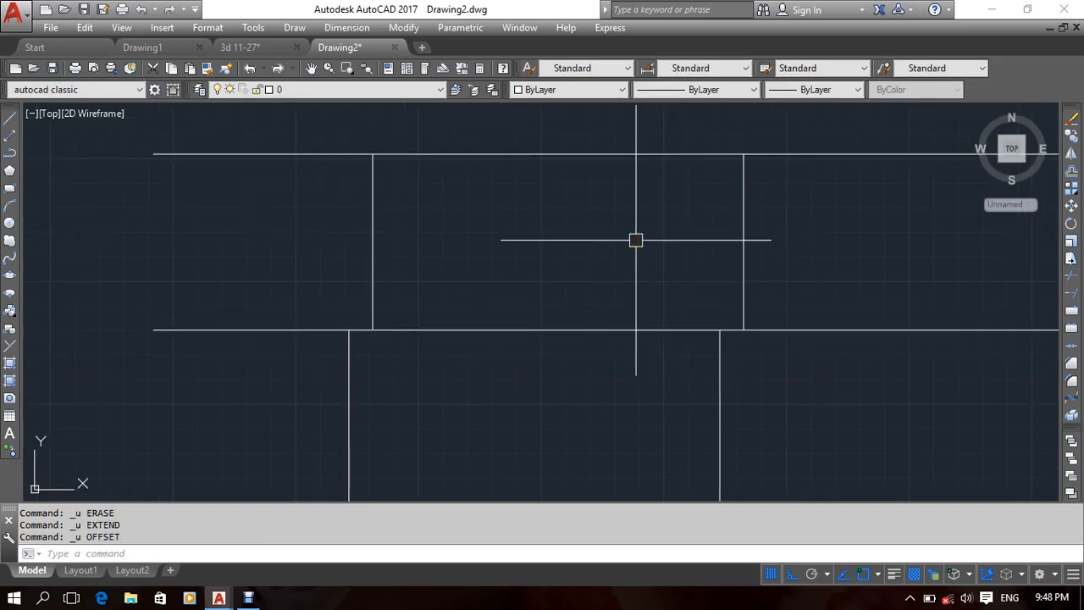
middle_click_drag(583, 260, 568, 249)
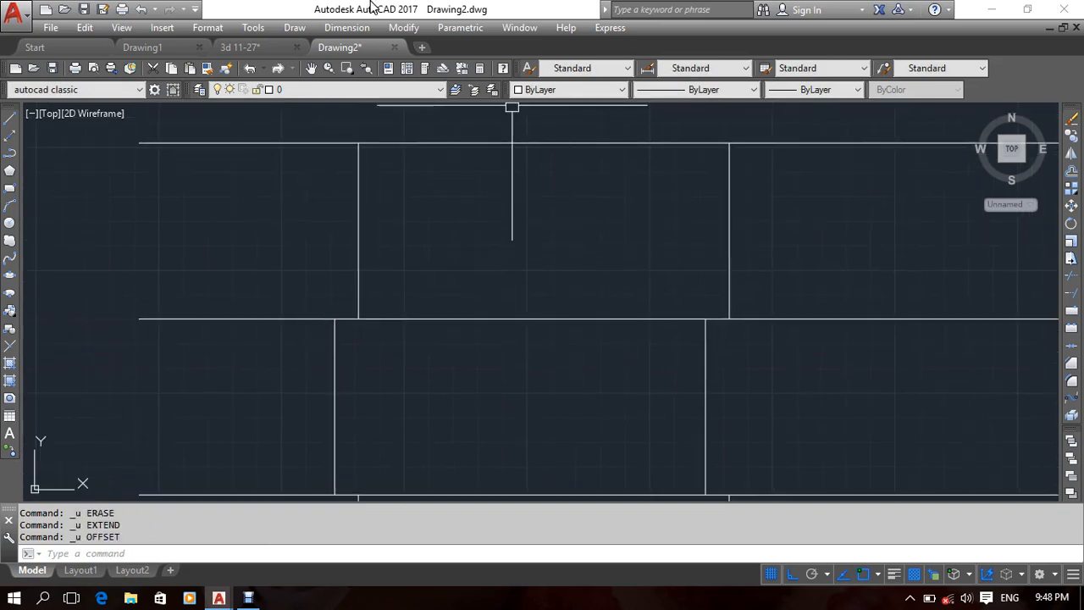
Measure the length of the top row's first vertical line with the Lengthen command.
left_click(403, 27)
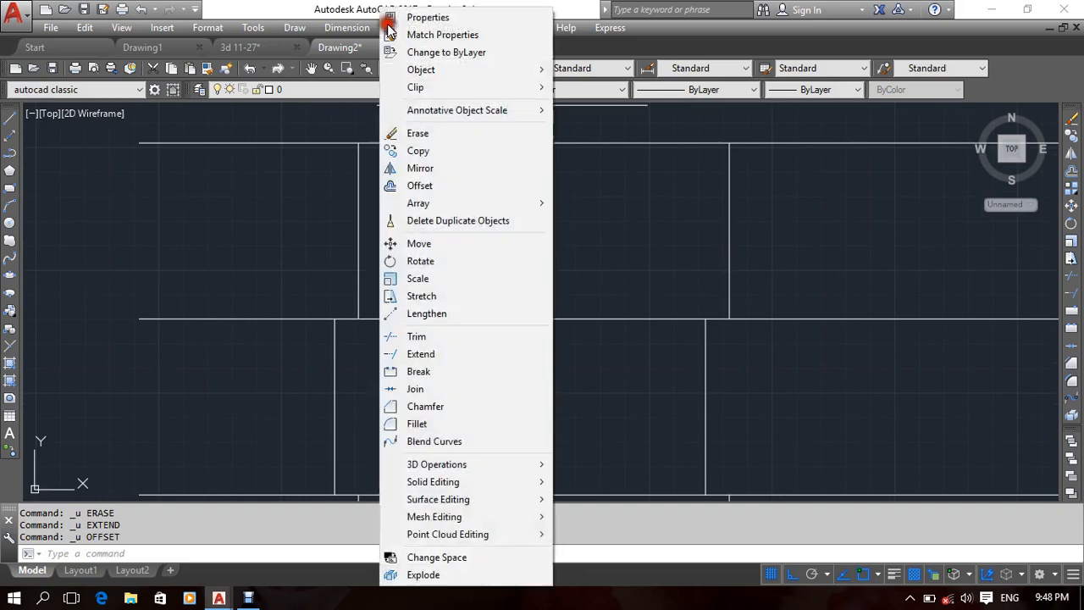
left_click(427, 313)
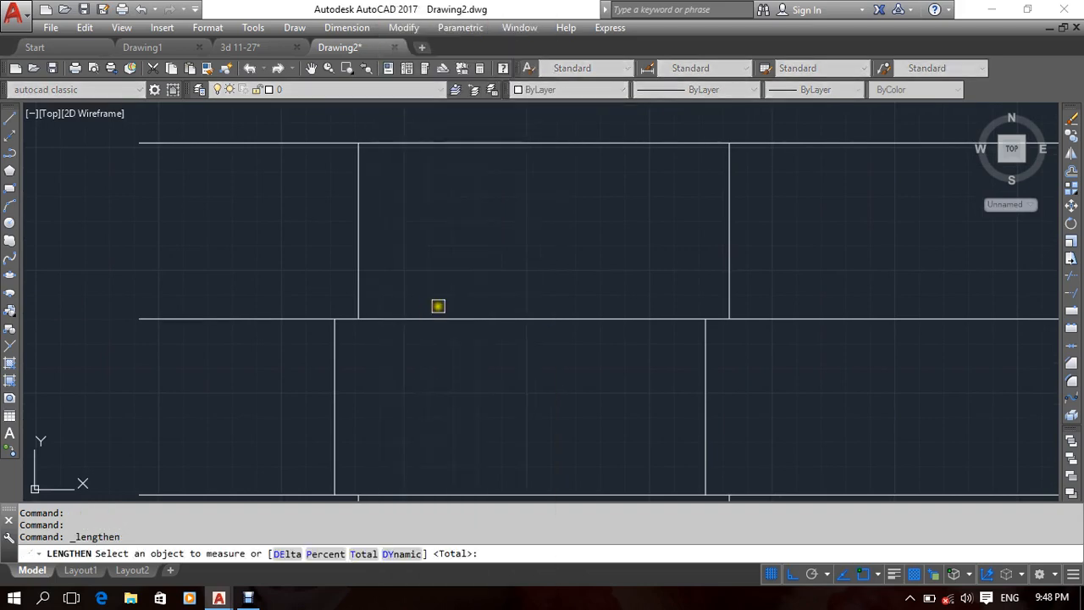
mouse_move(479, 247)
middle_mouse_down()
mouse_move(426, 221)
mouse_move(445, 242)
middle_mouse_up()
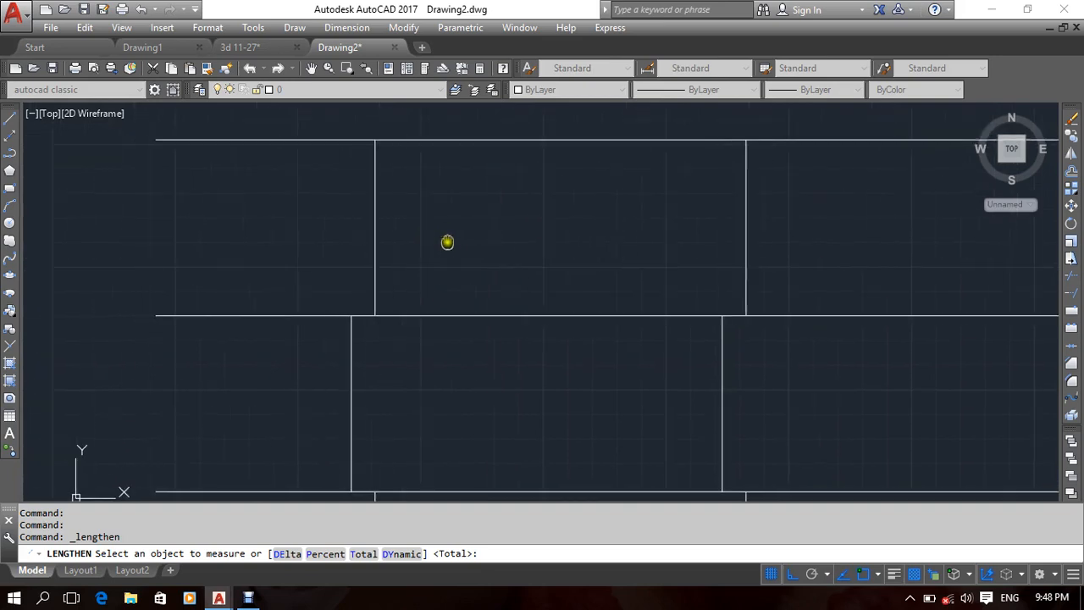
left_click(442, 241)
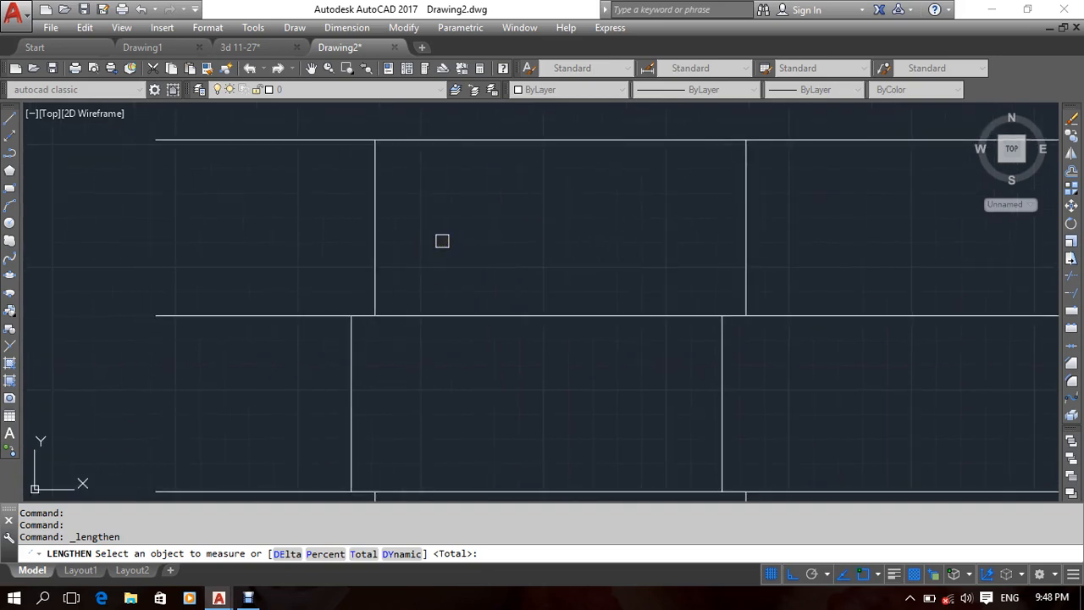
middle_click_drag(442, 242, 449, 267)
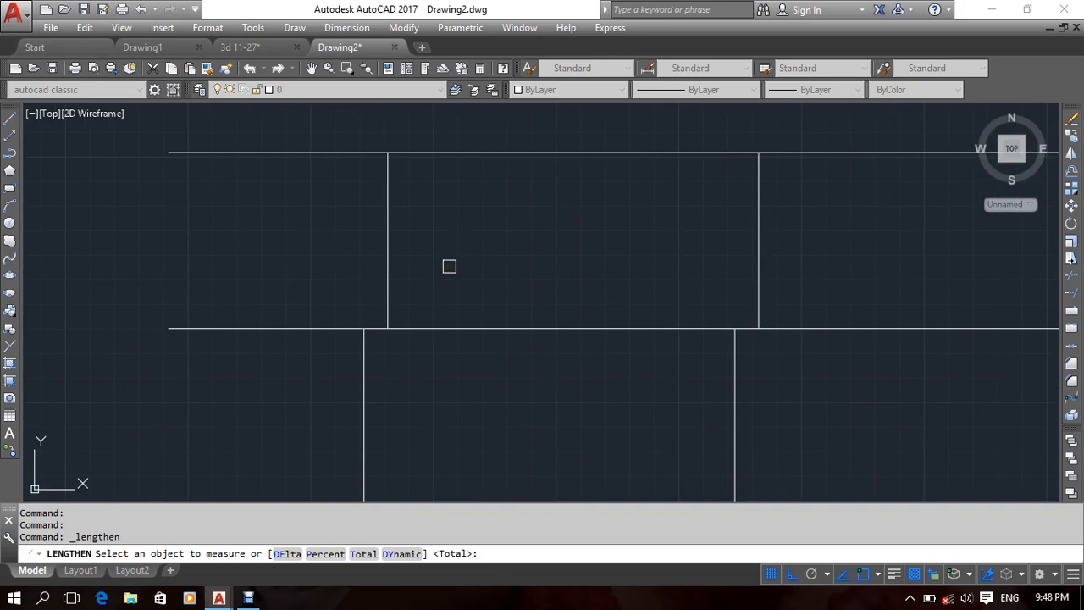
middle_click_drag(449, 266, 437, 249)
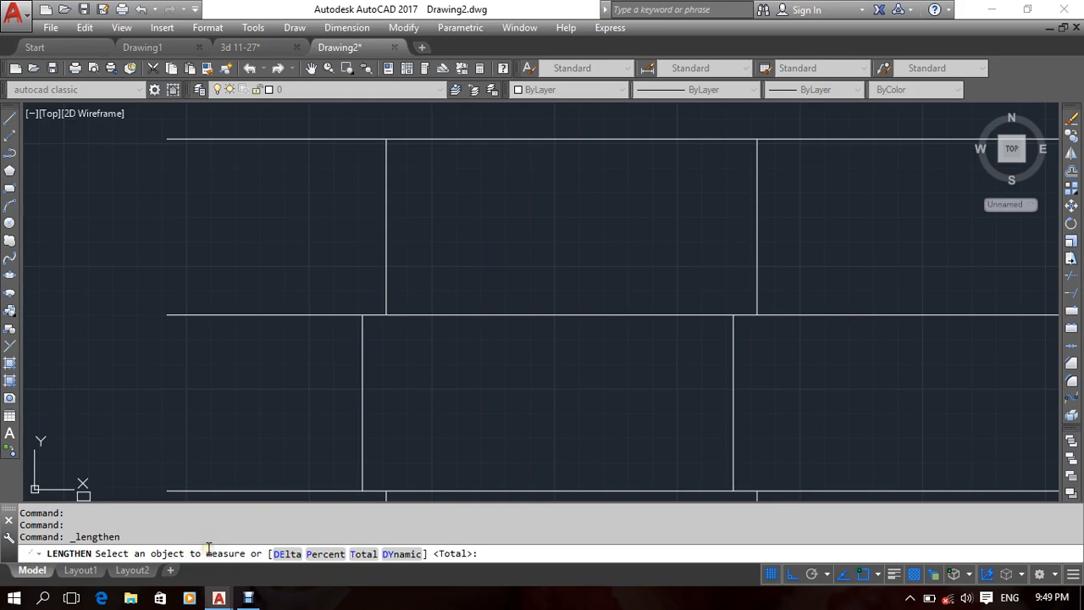
left_click(384, 236)
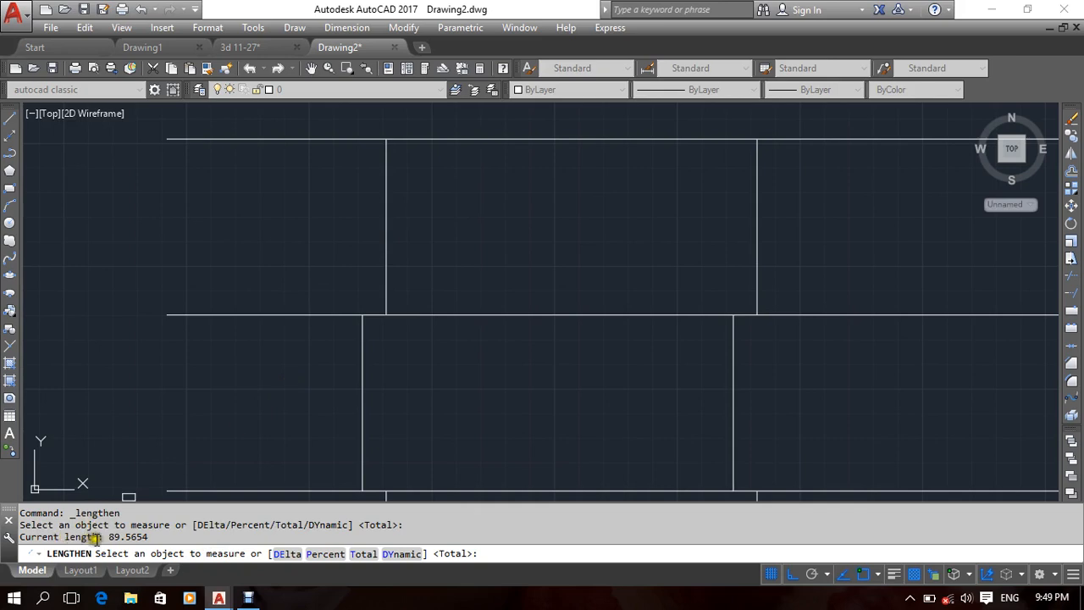
left_click_drag(114, 537, 156, 537)
left_click(283, 555)
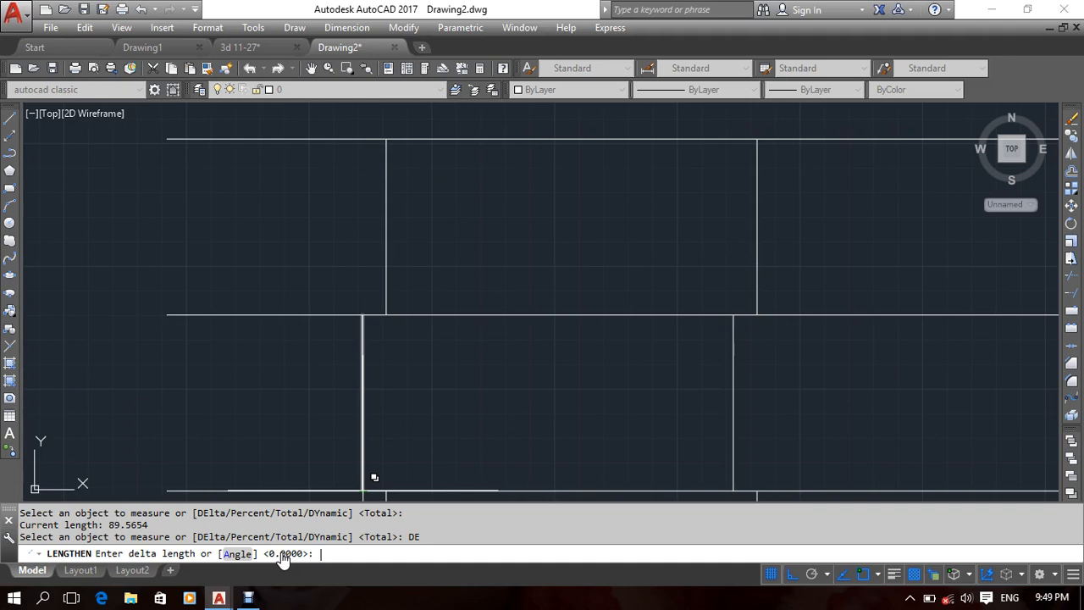
key("Return")
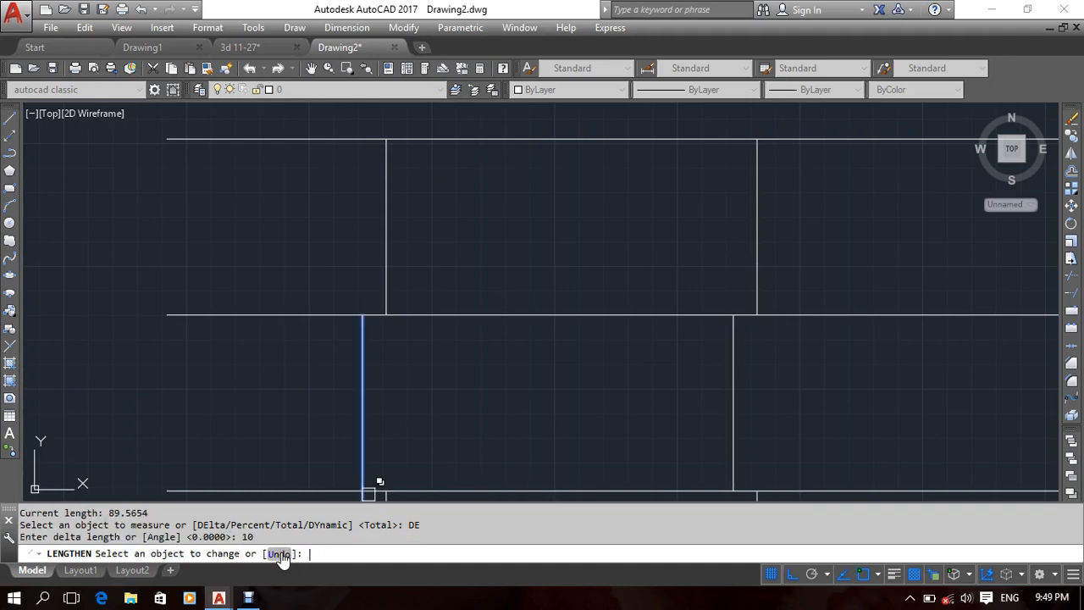
middle_click_drag(182, 412, 190, 385)
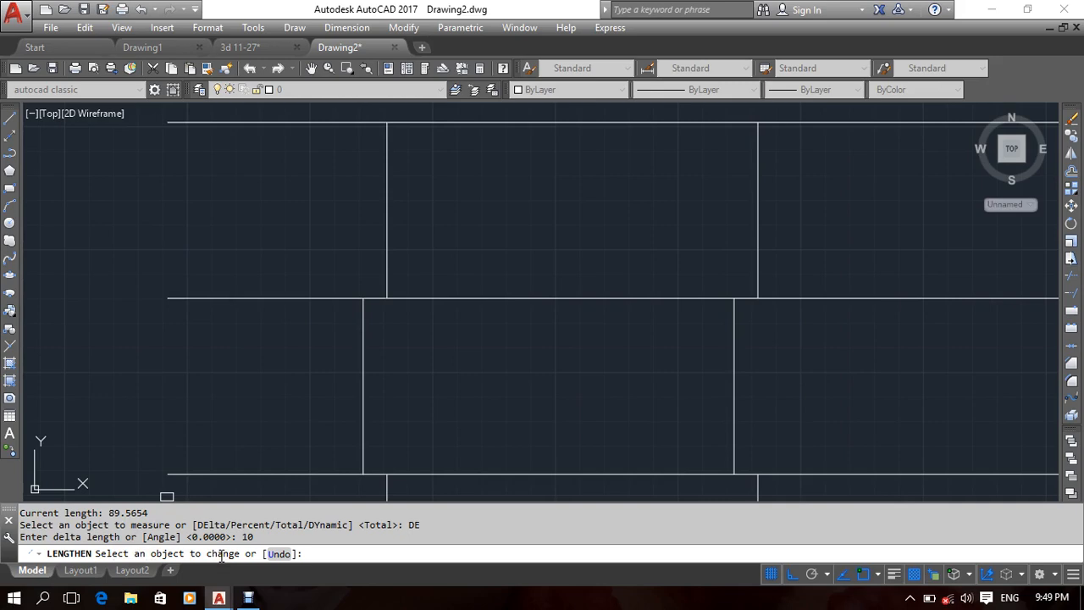
key("Return")
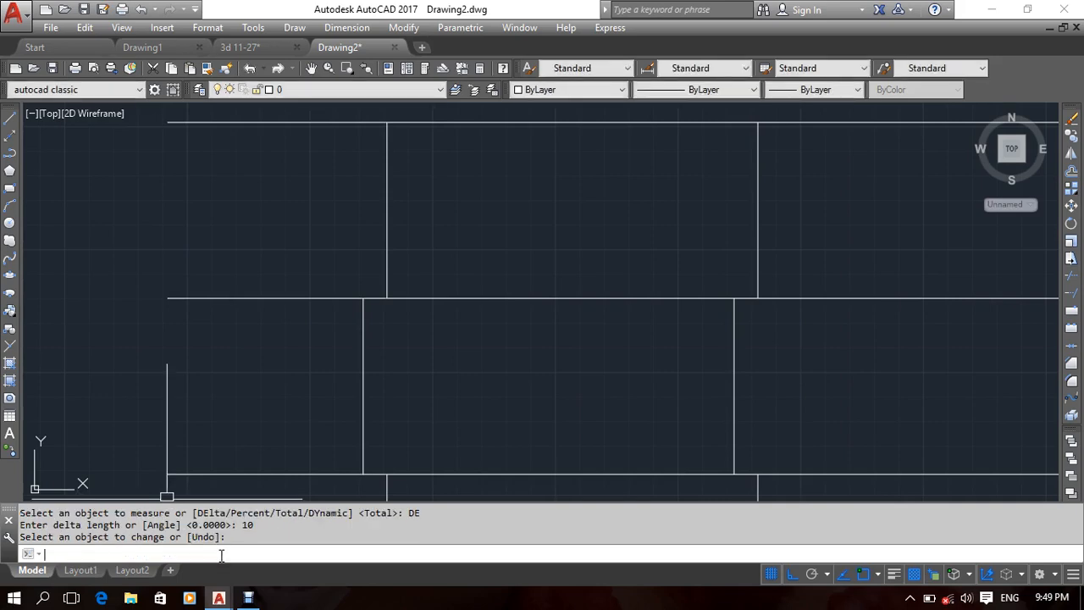
Lengthen the top row's first vertical downward and the middle row's first vertical upward with a delta of 10.
key("Return")
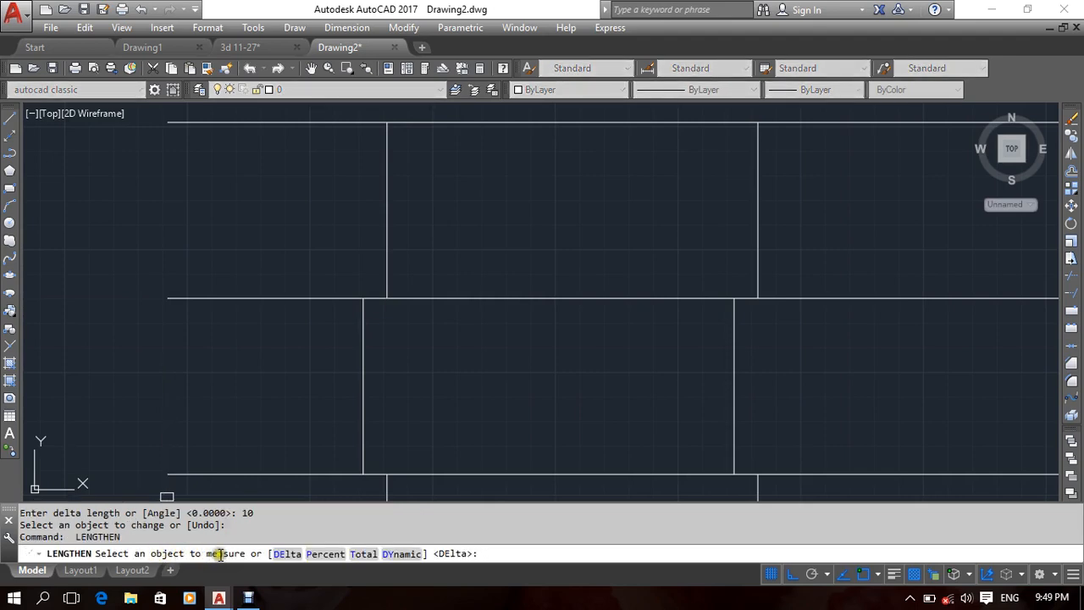
left_click(361, 223)
left_click(361, 223)
middle_click_drag(423, 235, 406, 259)
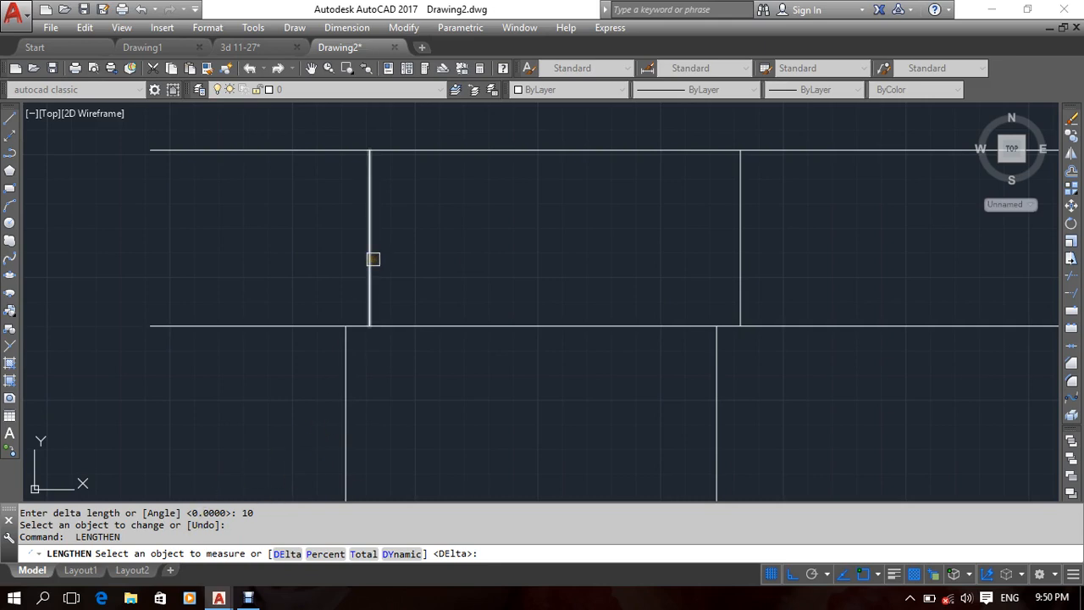
left_click(282, 555)
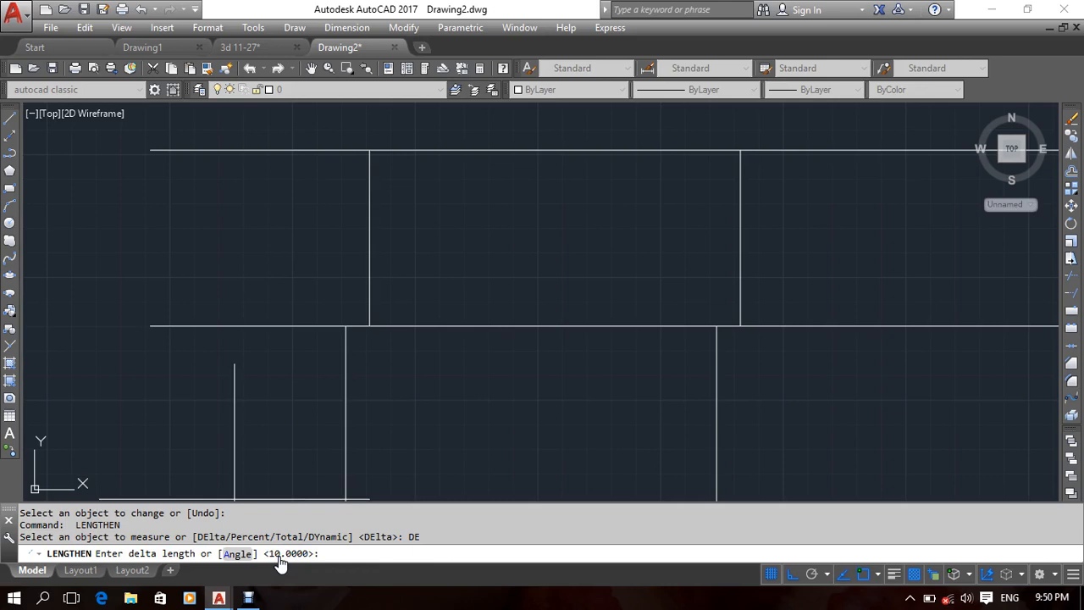
type("10")
key("Return")
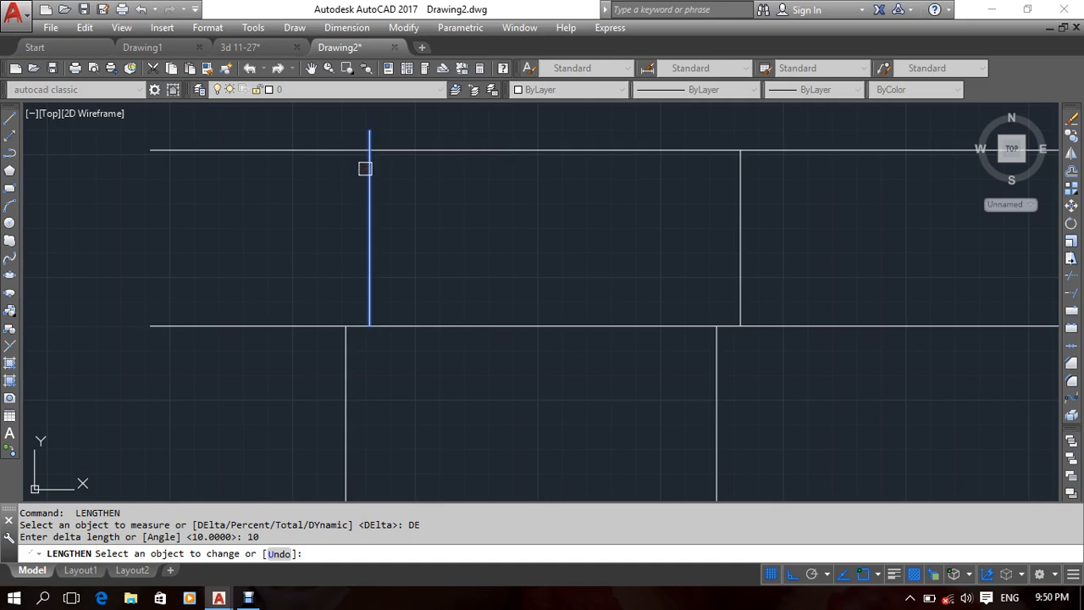
left_click(369, 308)
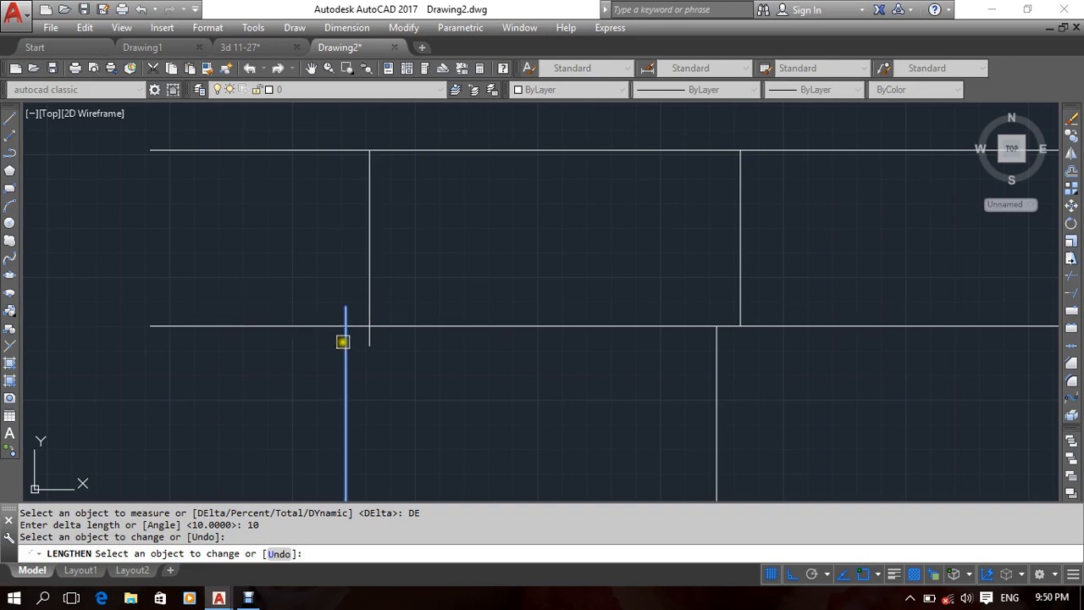
left_click(343, 341)
Lengthen the middle row's first vertical downward and the bottom row's first vertical upward by the same delta.
scroll(235, 364, "down", 5)
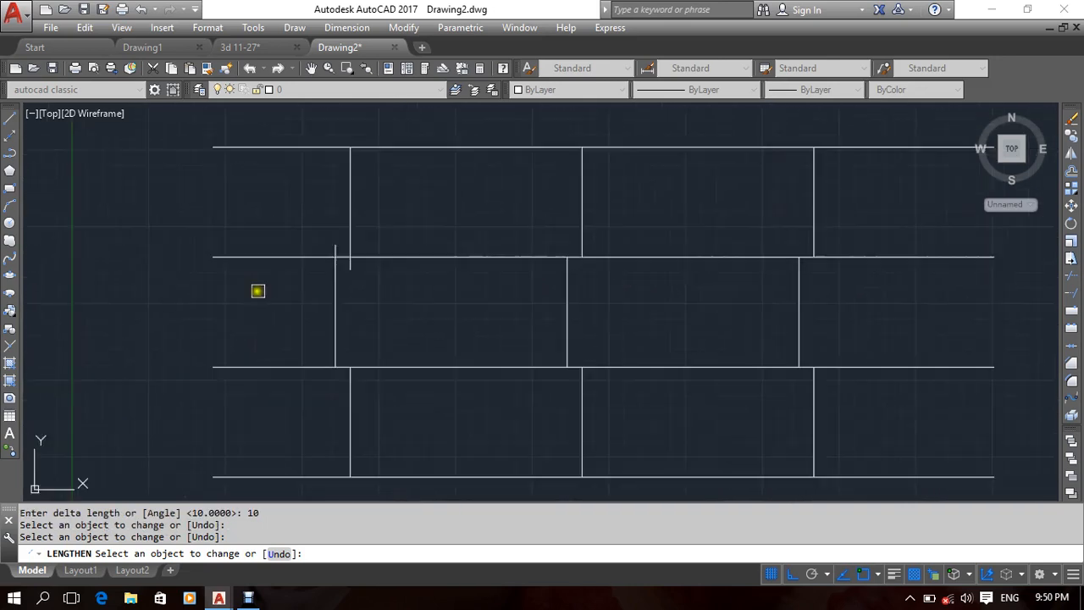
scroll(268, 324, "up", 4)
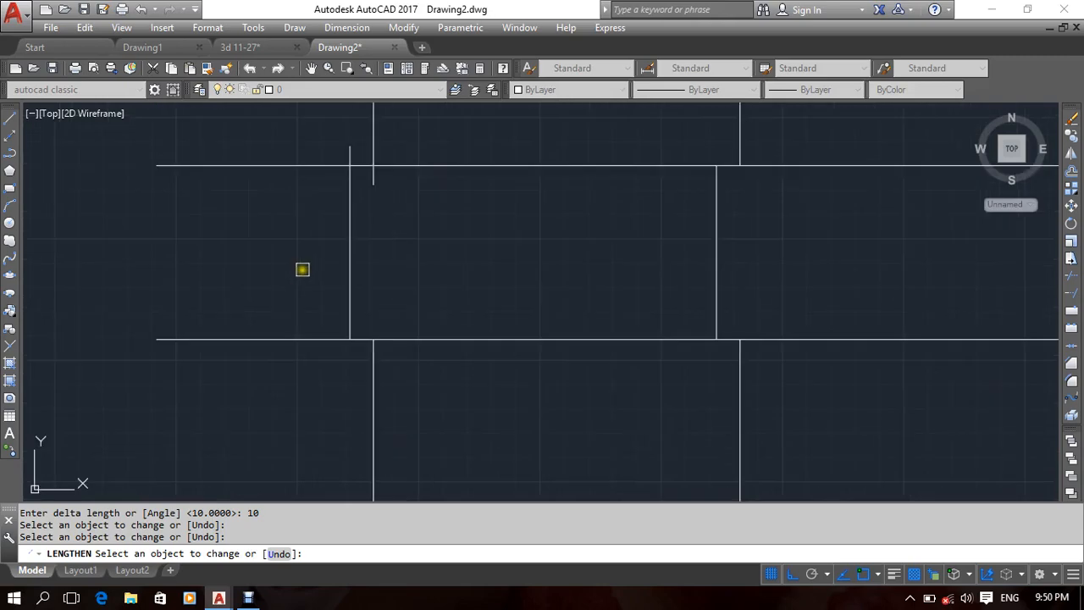
left_click(352, 321)
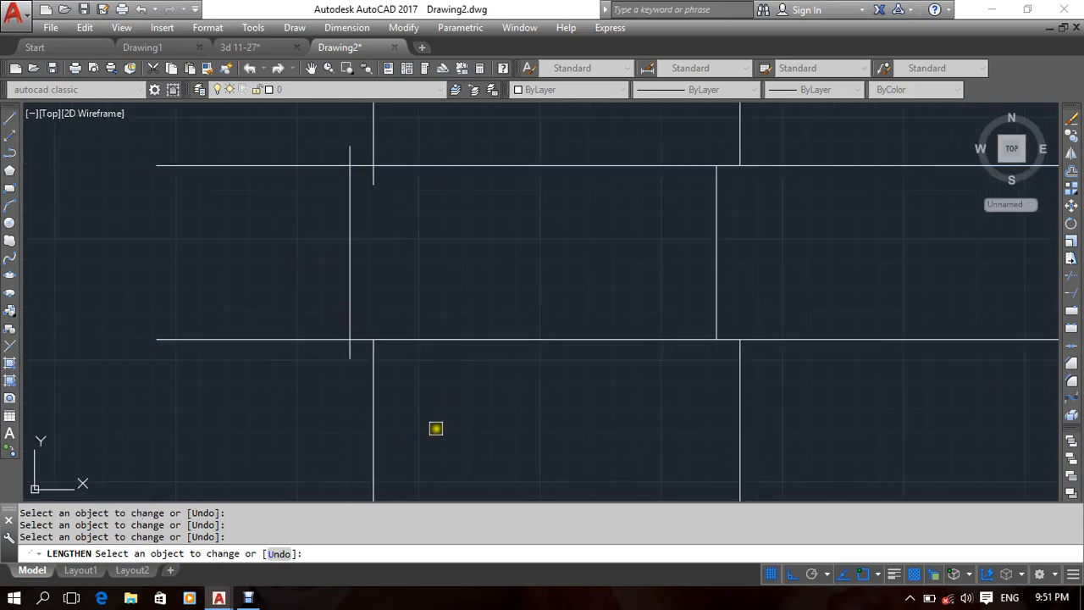
left_click(375, 359)
Lengthen the second verticals by the same delta: top row downward, middle row at both ends, bottom row upward.
mouse_move(434, 390)
middle_mouse_down()
mouse_move(413, 279)
mouse_move(352, 482)
middle_mouse_up()
mouse_move(477, 295)
middle_mouse_down()
mouse_move(462, 361)
mouse_move(471, 356)
middle_mouse_up()
left_click(629, 276)
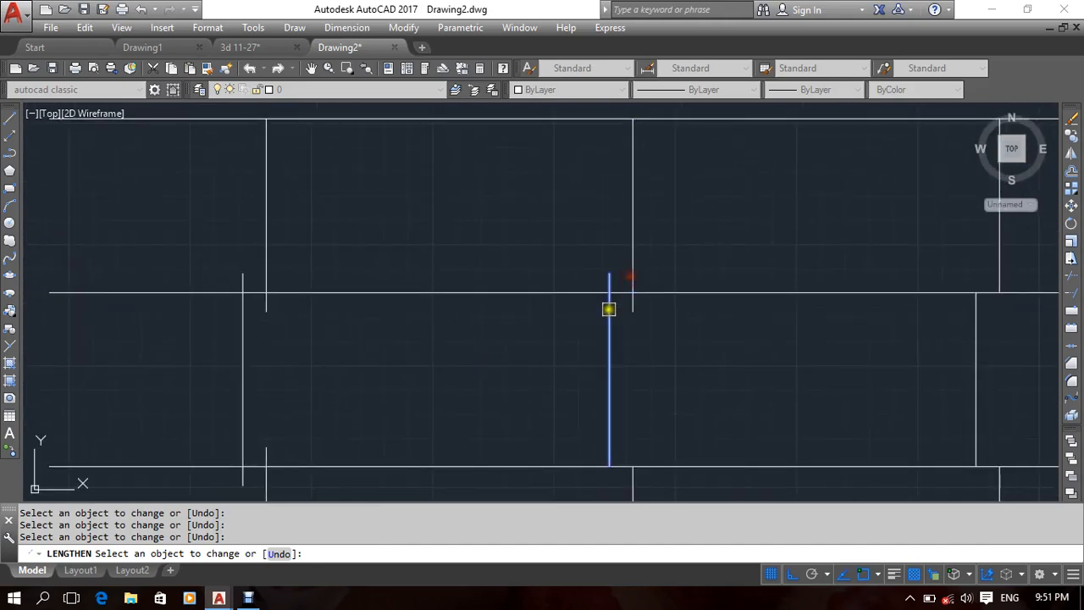
left_click(610, 307)
middle_click_drag(459, 414, 461, 298)
left_click(609, 334)
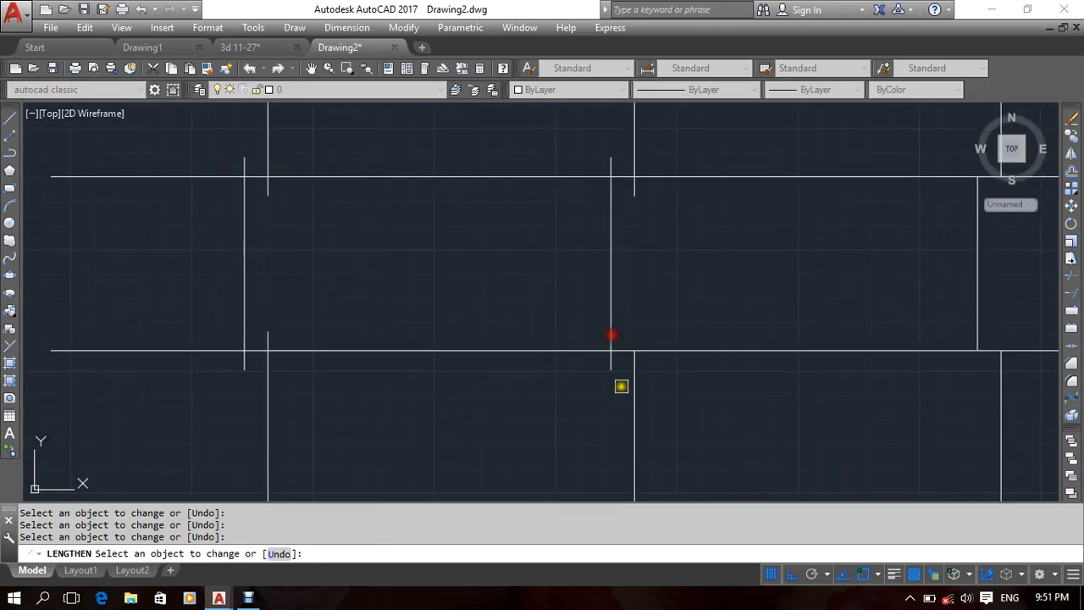
left_click(632, 380)
Lengthen the third verticals by the same delta: top row downward, middle row at both ends, bottom row upward.
middle_click_drag(711, 325, 505, 374)
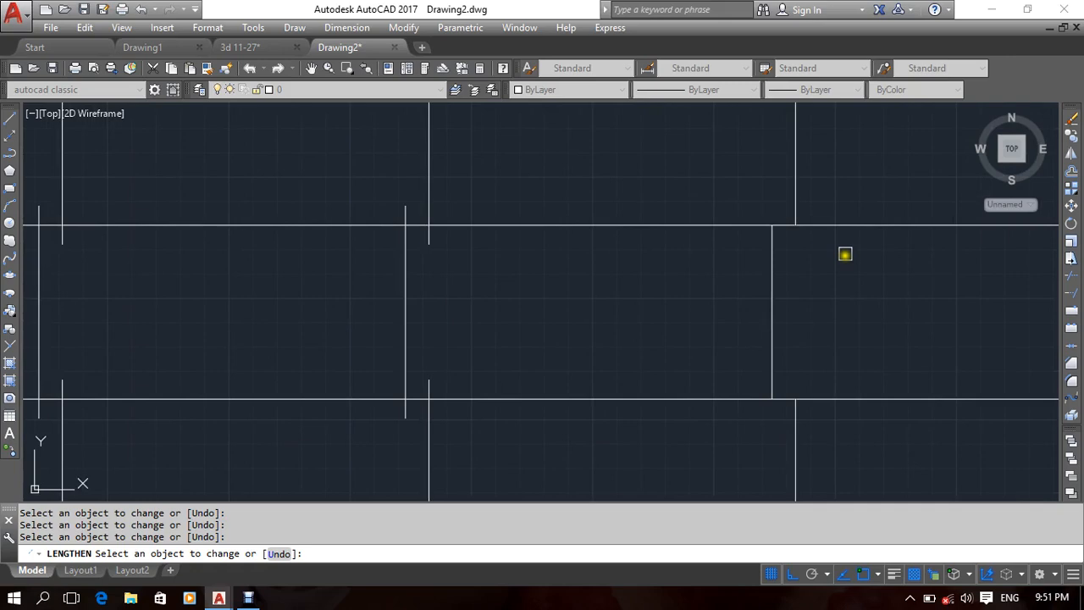
left_click(789, 204)
left_click(771, 235)
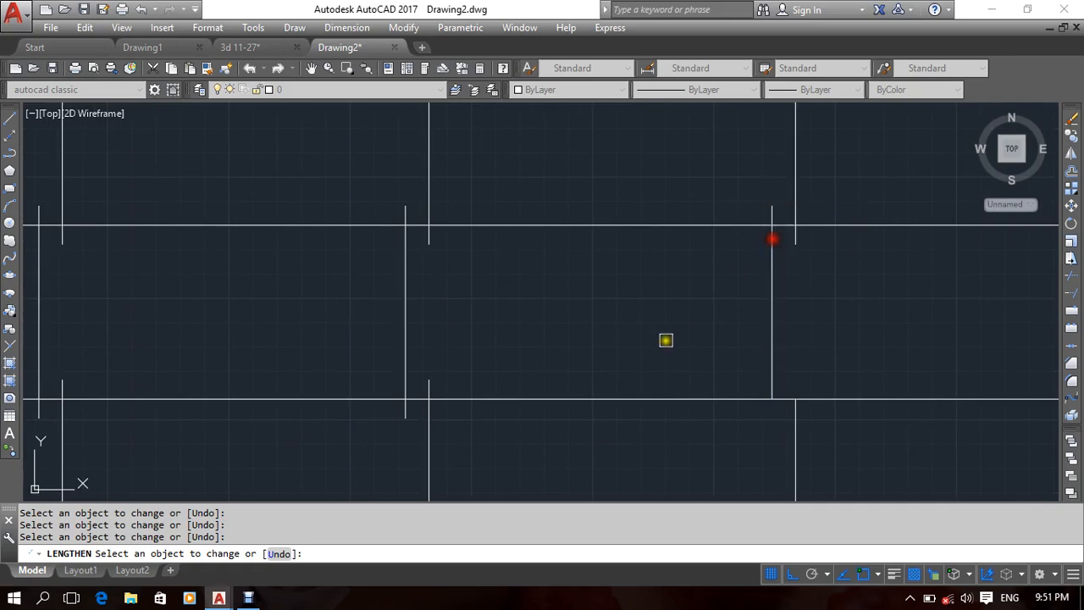
middle_click_drag(752, 370, 691, 310)
left_click(710, 319)
left_click(732, 350)
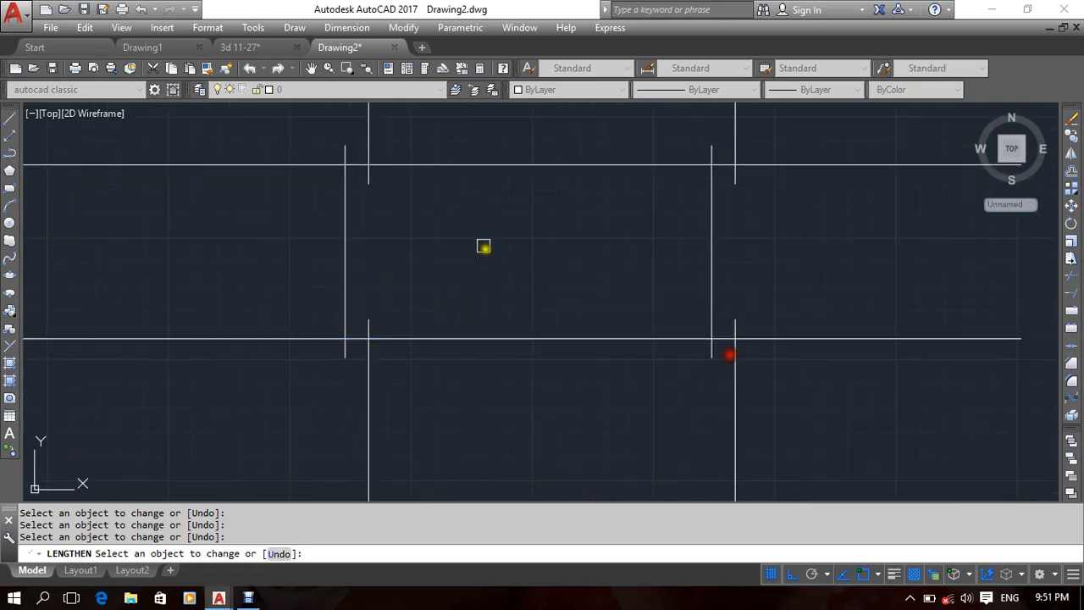
scroll(495, 258, "down", 2)
middle_click_drag(508, 271, 534, 289)
scroll(537, 293, "down", 2)
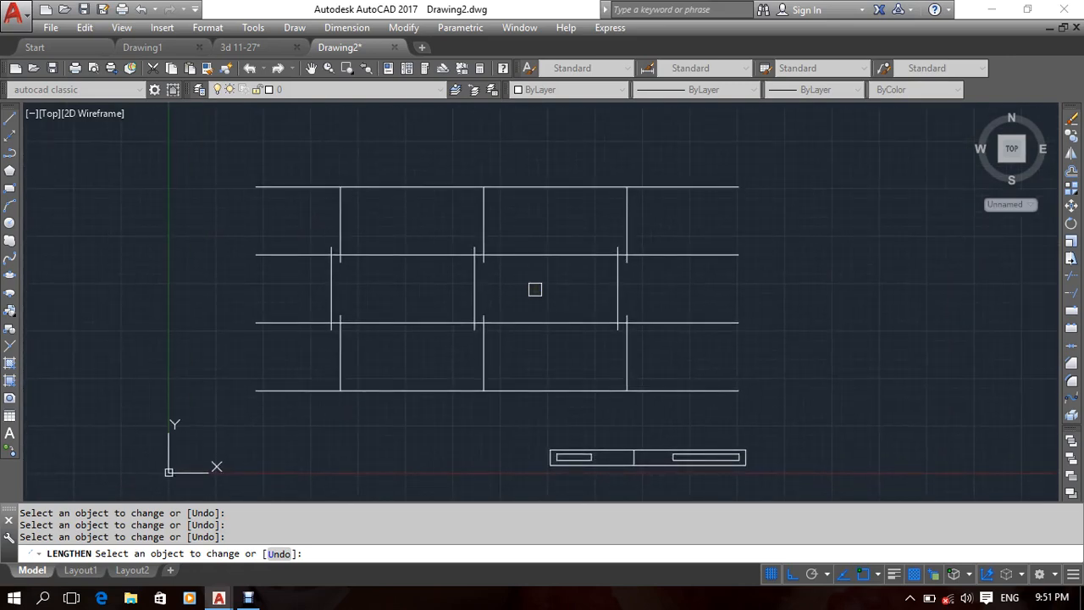
key("Escape")
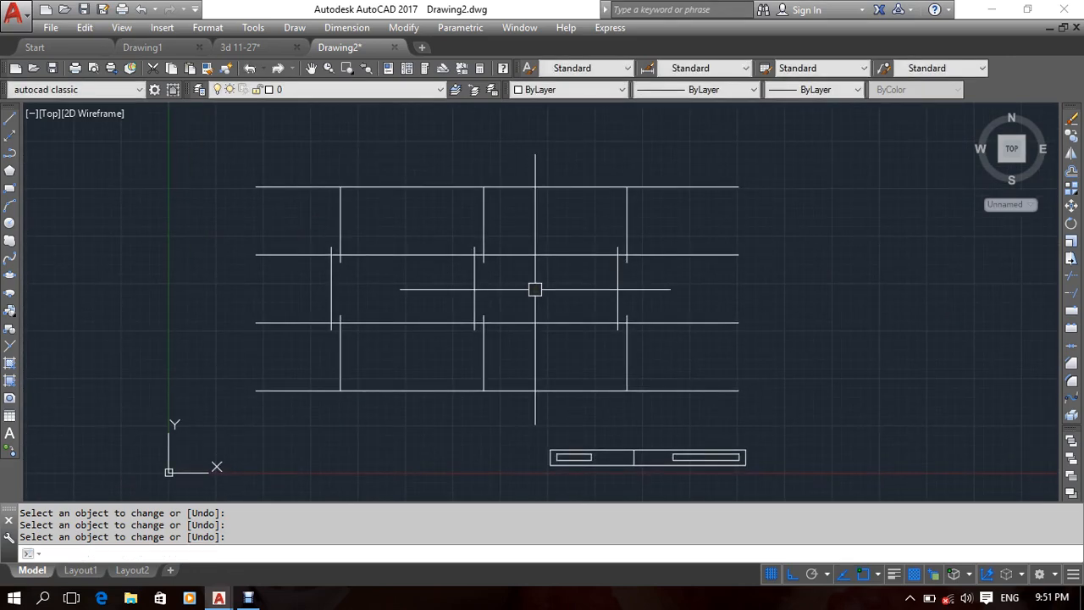
Lengthen the first verticals again with a delta of 10: top row downward, middle row at both ends, bottom row upward.
key("Return")
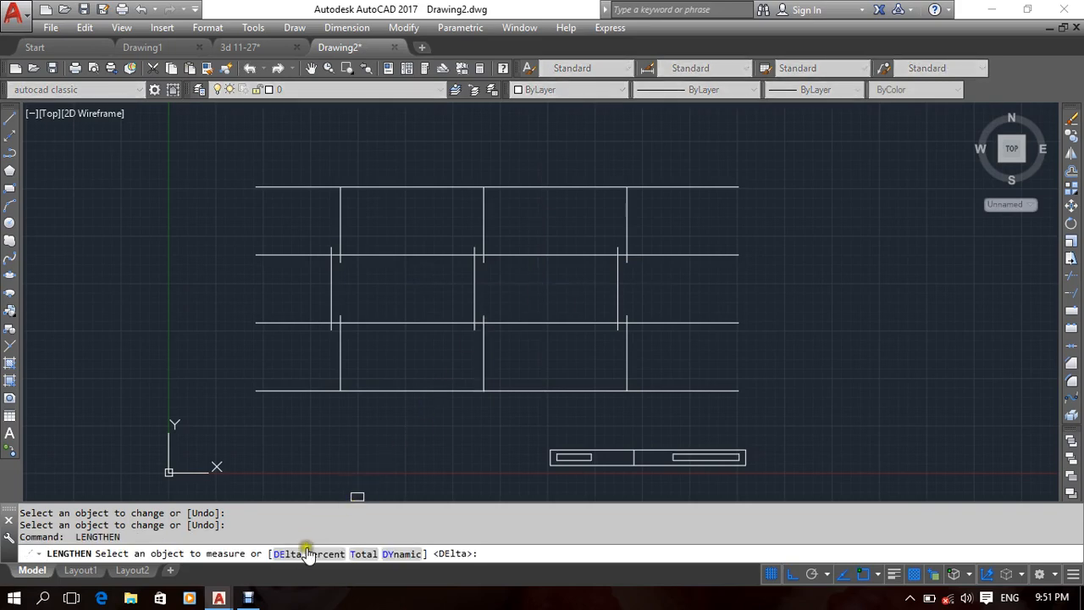
left_click(305, 553)
key("Return")
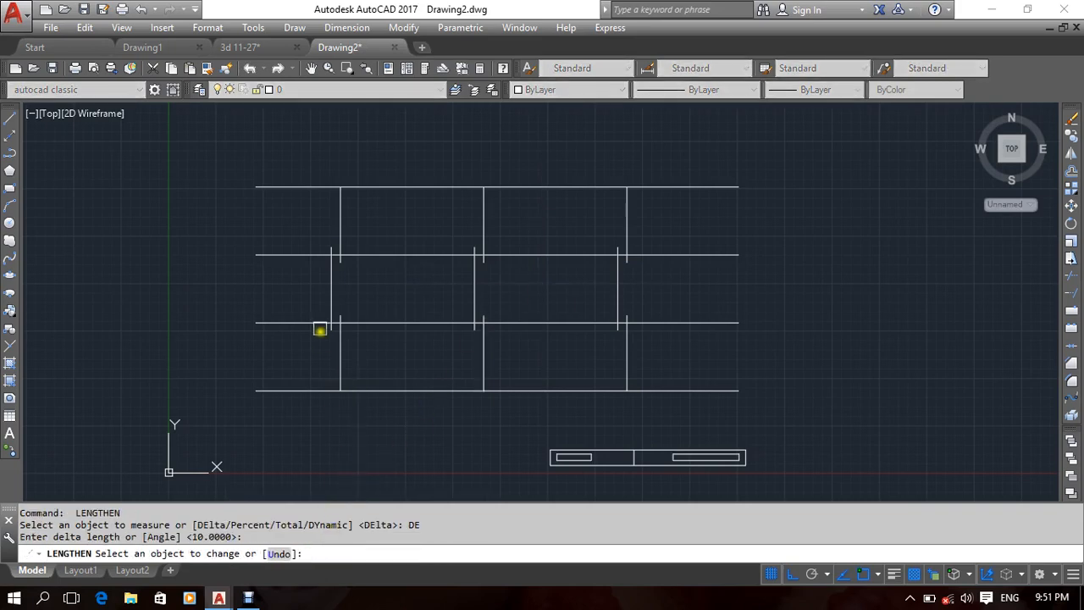
scroll(320, 330, "up", 6)
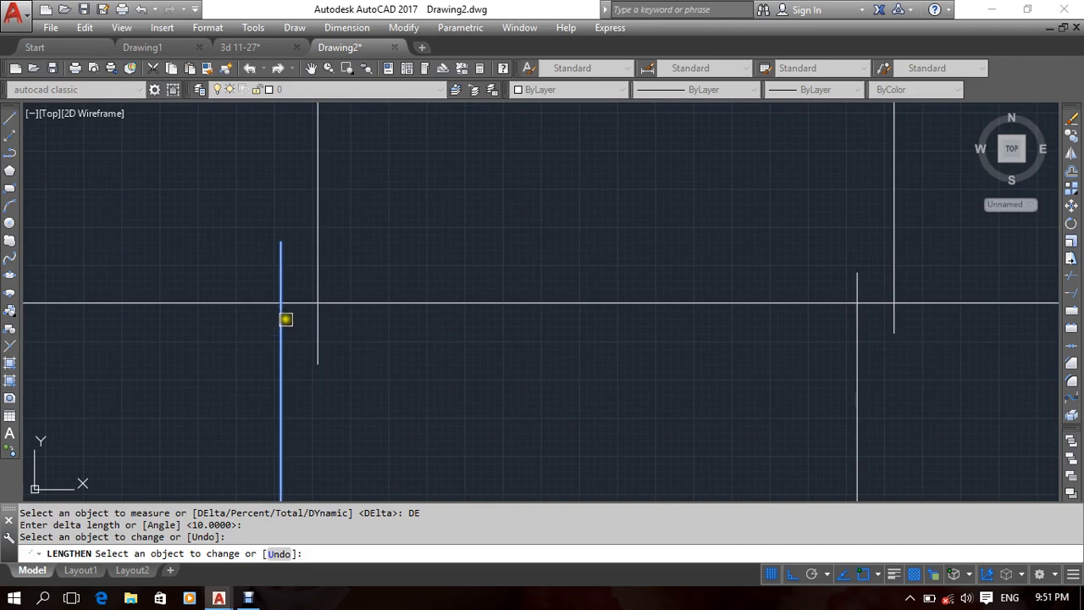
left_click(280, 319)
scroll(488, 325, "down", 3)
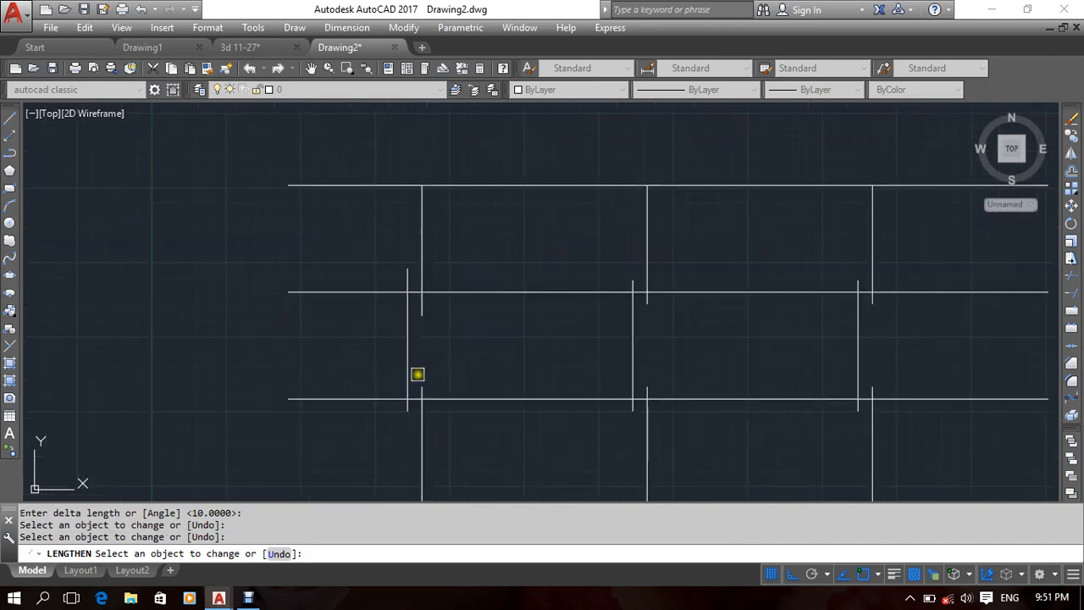
left_click(408, 375)
left_click(421, 419)
Lengthen the middle row's second vertical downward and the bottom row's second vertical upward by the same delta.
middle_click_drag(486, 465, 480, 322)
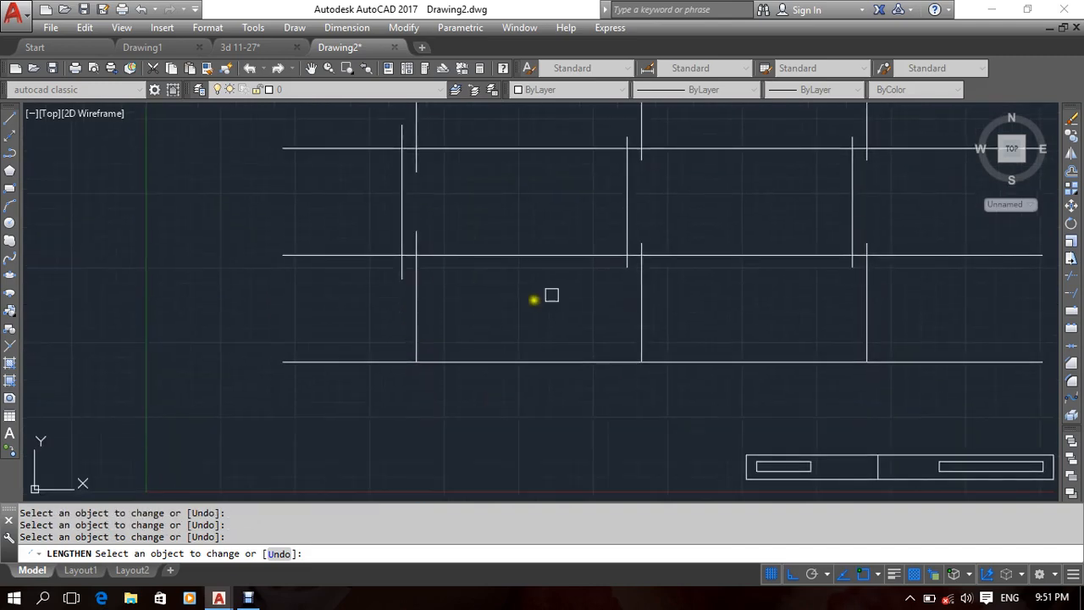
left_click(625, 231)
left_click(649, 249)
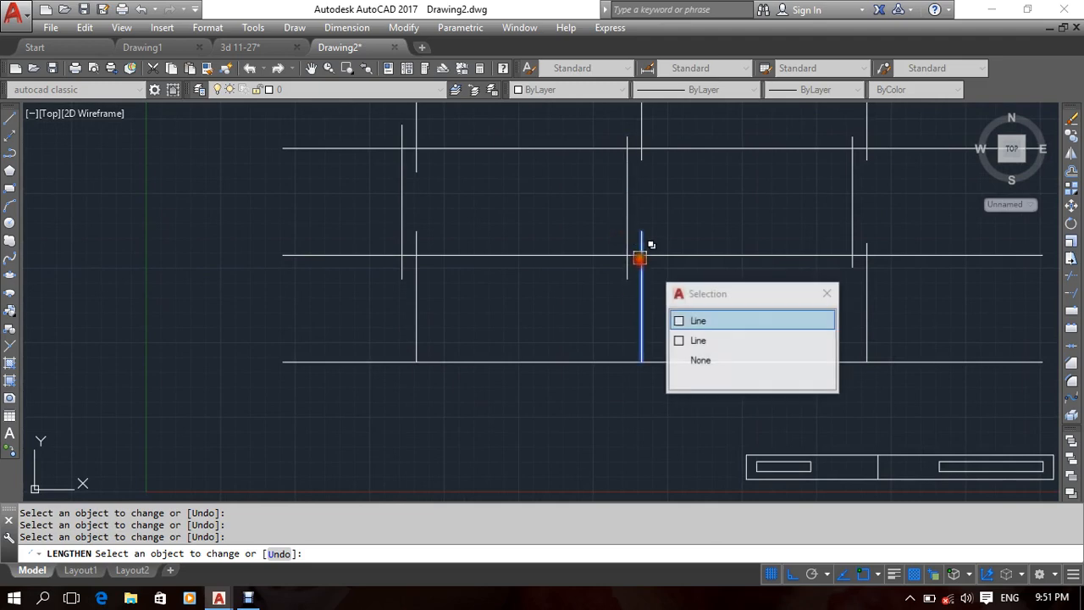
left_click(685, 320)
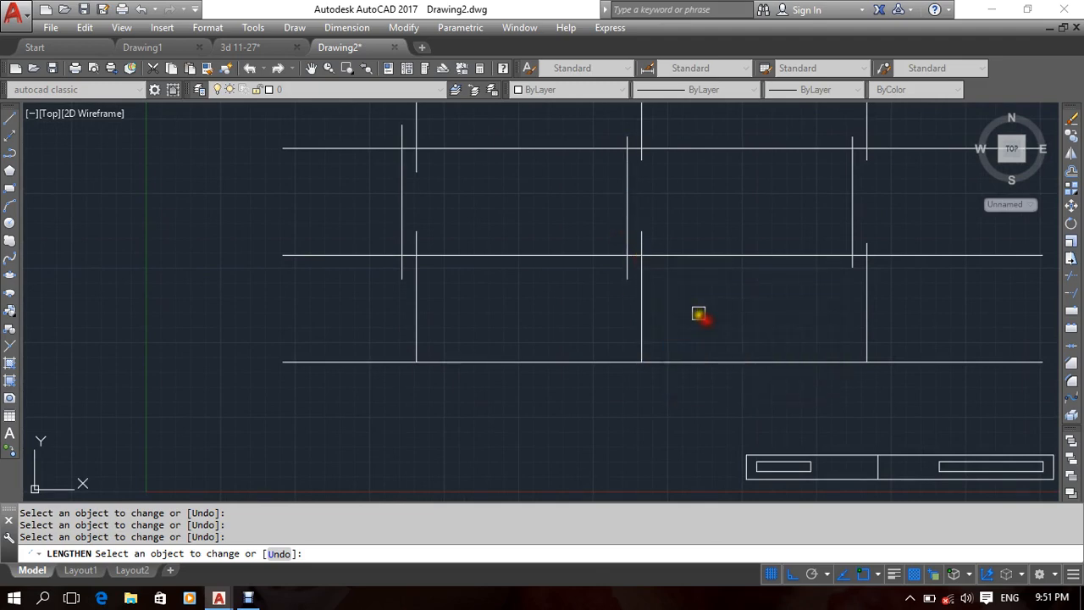
Lengthen the two middle horizontal lines at their right ends and the top horizontal line at its left end by the same delta.
middle_click_drag(697, 314, 636, 339)
left_click(872, 301)
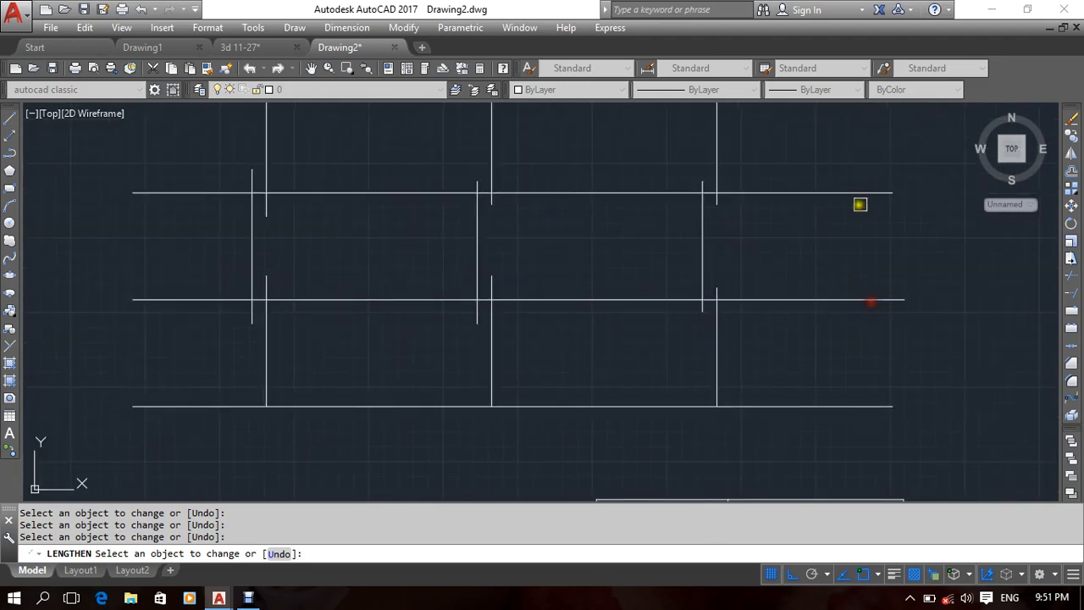
left_click(861, 199)
middle_click_drag(802, 226, 856, 279)
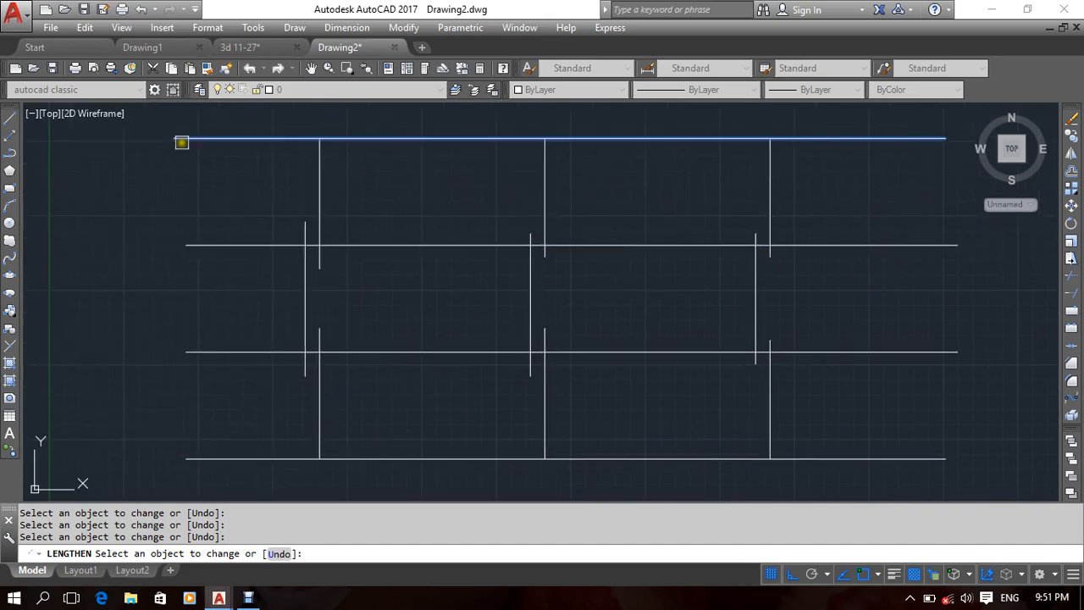
left_click(190, 140)
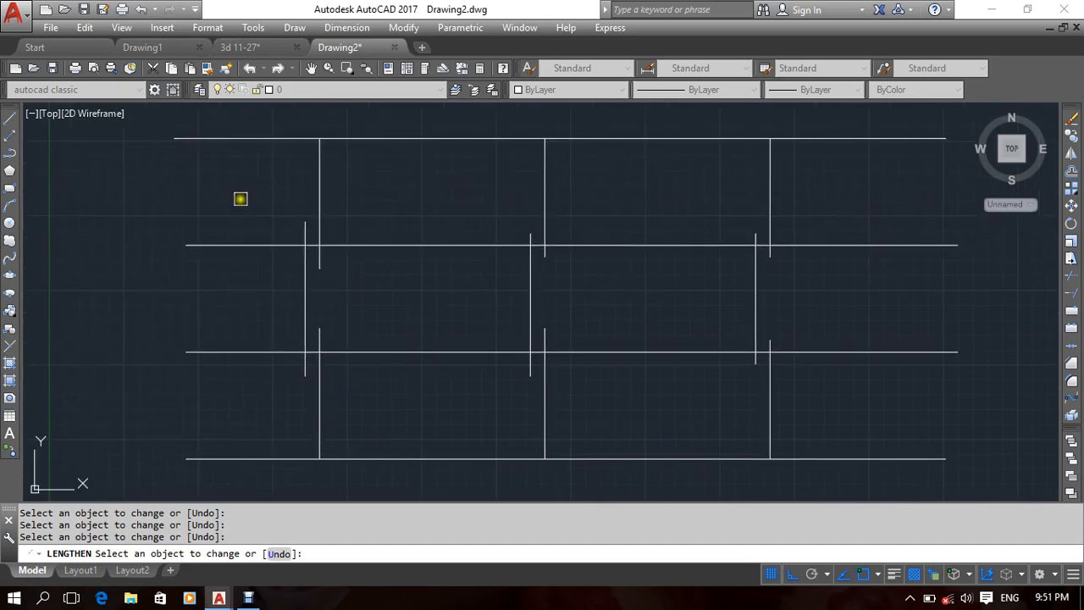
key("Return")
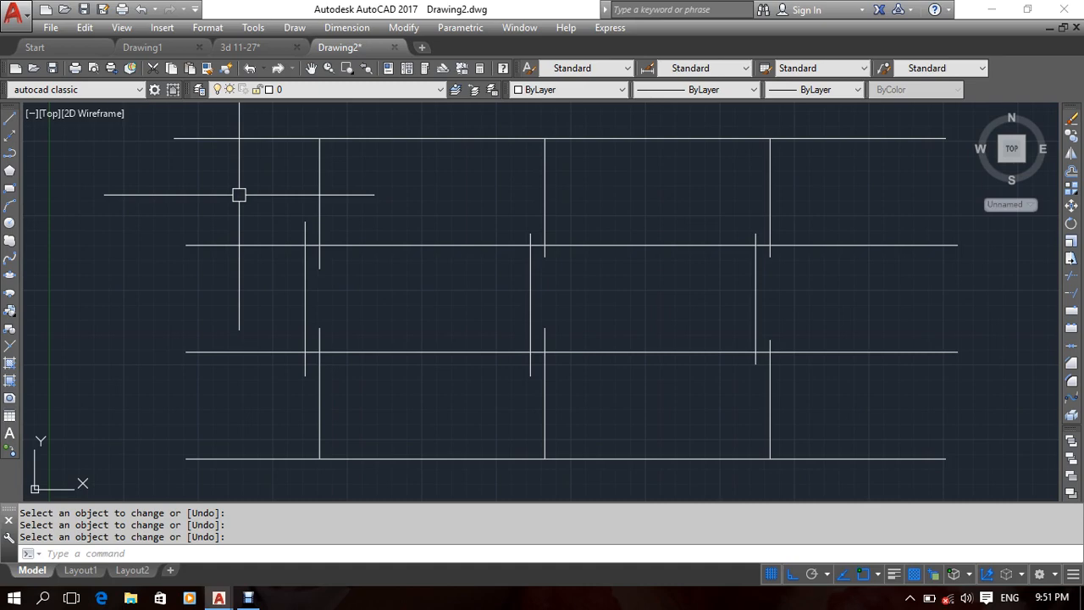
Erase the three vertical lines of the middle row.
key("Return")
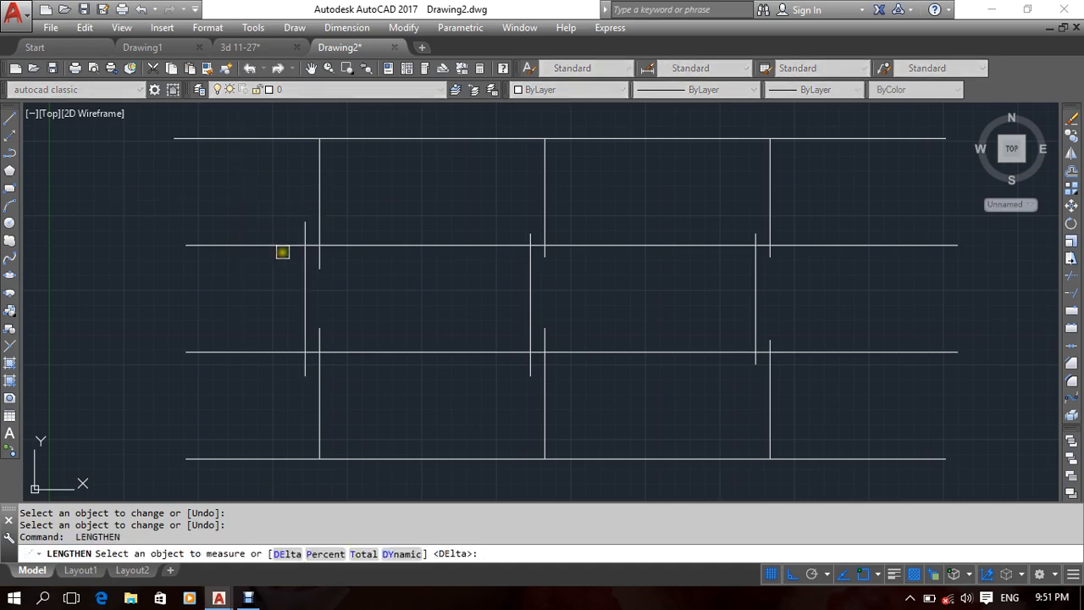
right_click(242, 291)
left_click(252, 316)
middle_click_drag(259, 316, 301, 307)
middle_click_drag(367, 263, 381, 305)
left_click(392, 316)
left_click(286, 343)
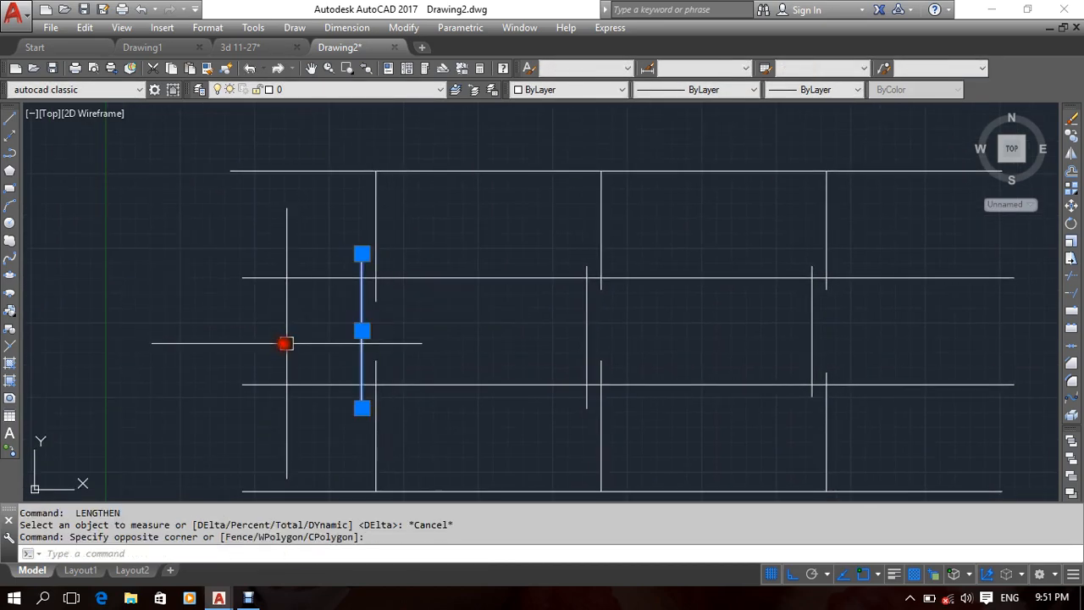
left_click(851, 322)
left_click(495, 349)
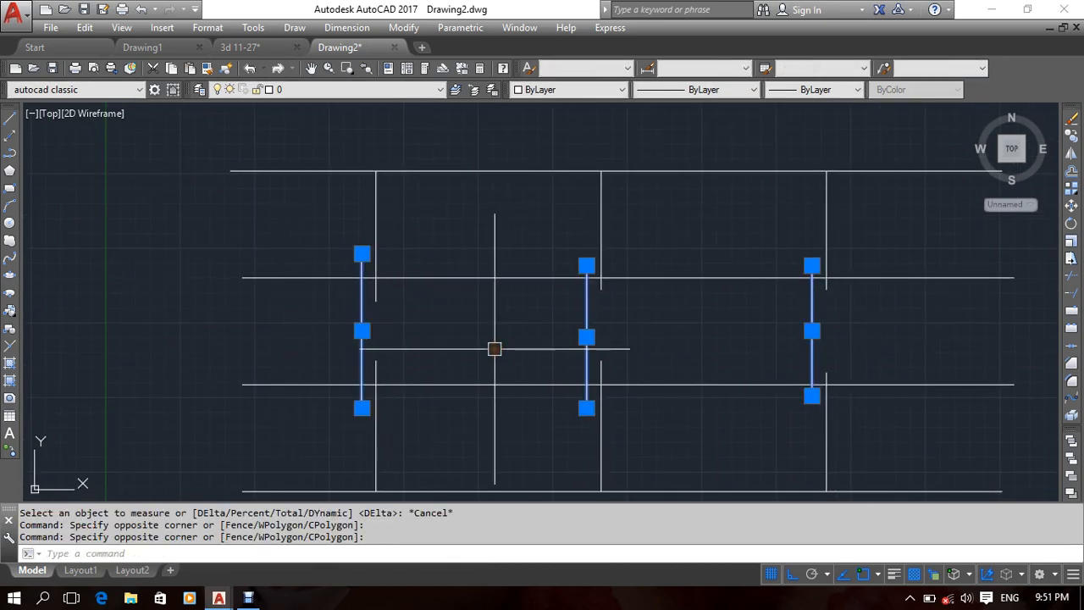
key("Delete")
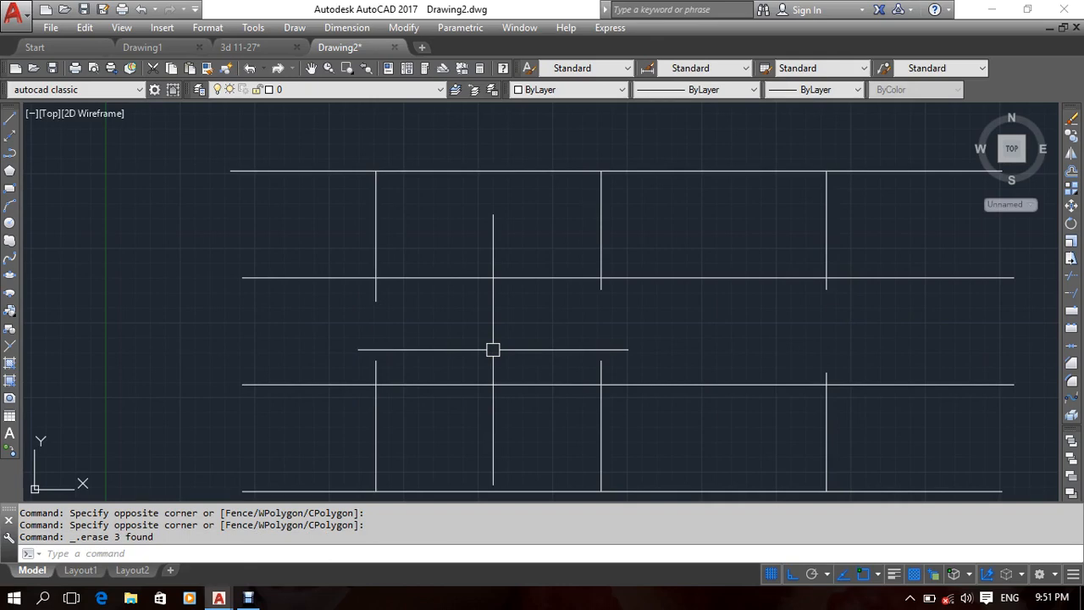
Undo the erasure and all the Lengthen changes made to the grid lines.
type("L")
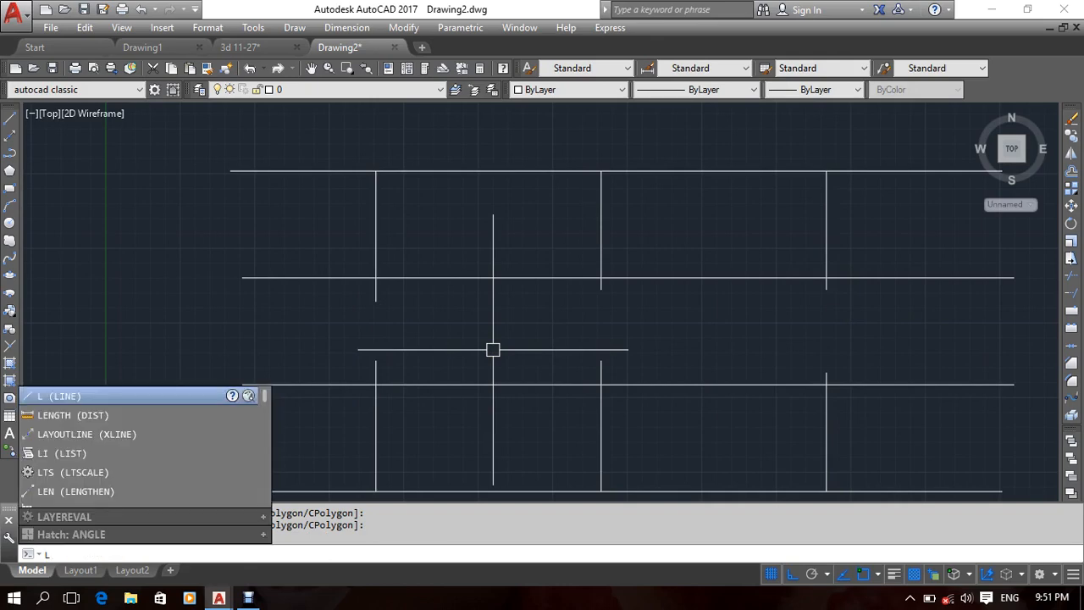
key("ctrl+z")
key("ctrl+z")
key("ctrl+z")
key("ctrl+z")
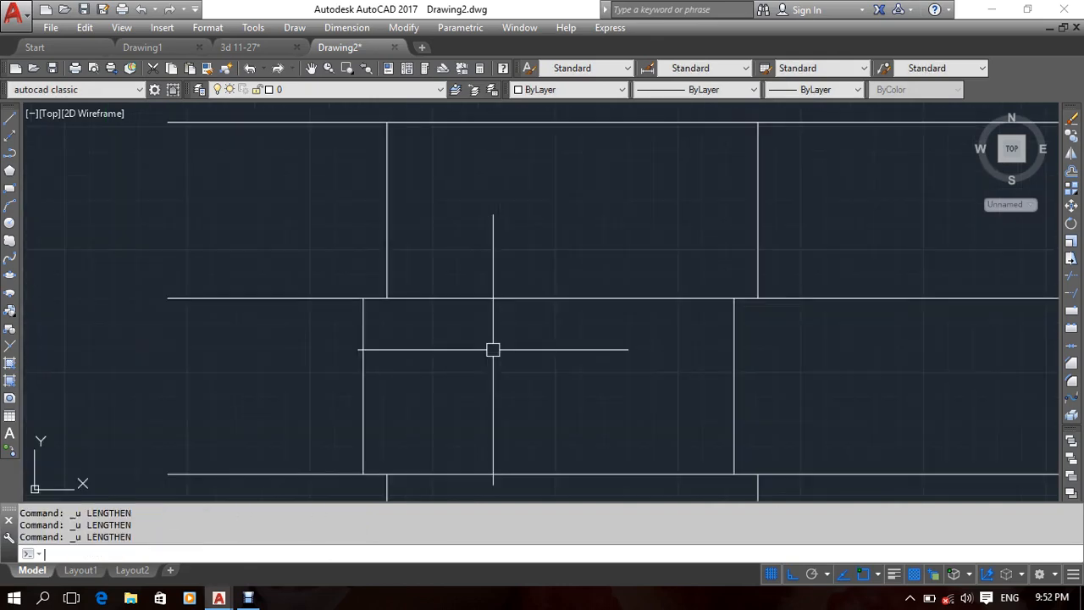
Lengthen the top row's first vertical line downward to 110 percent of its length.
middle_click_drag(475, 367, 432, 289)
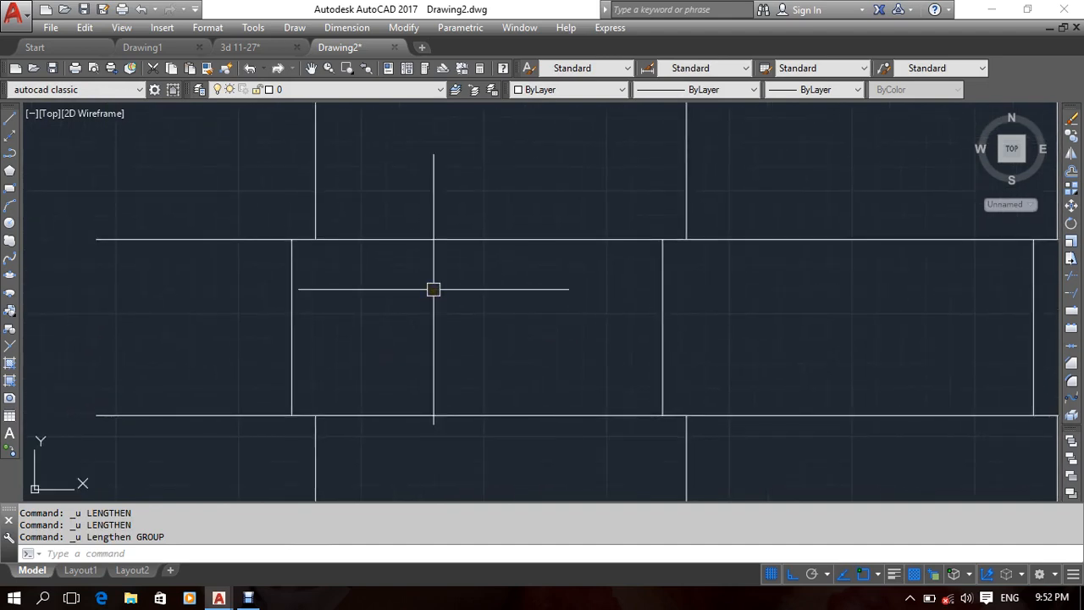
type("LEN")
key("Return")
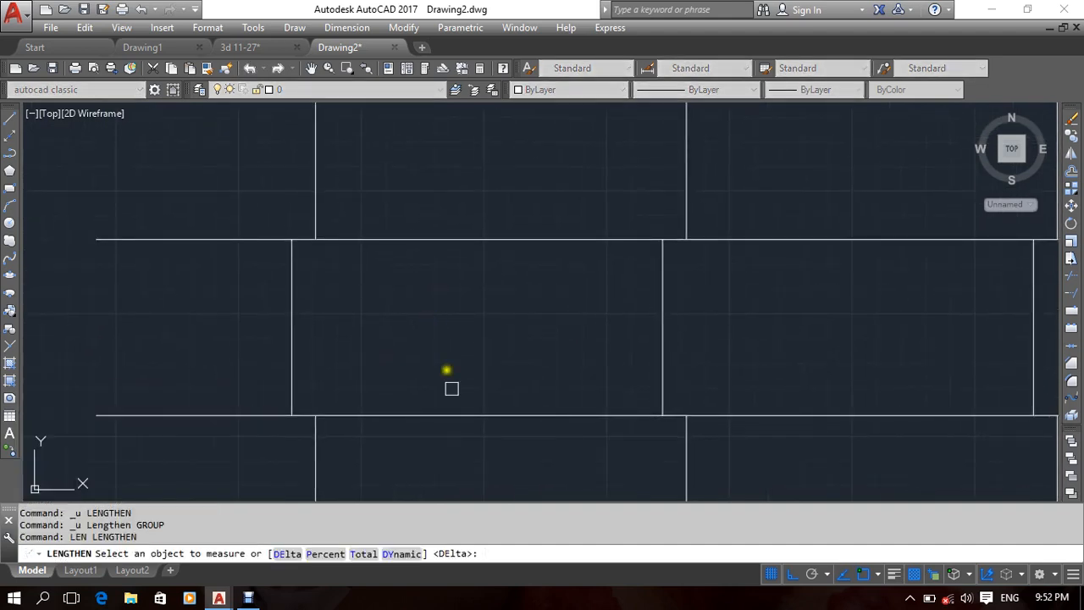
left_click(337, 554)
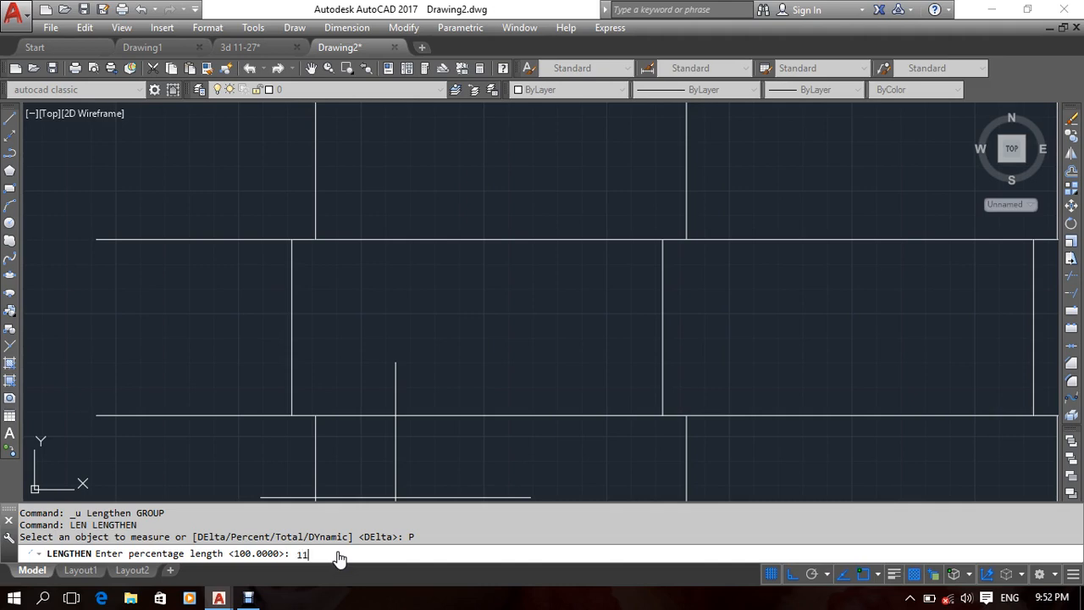
key("Return")
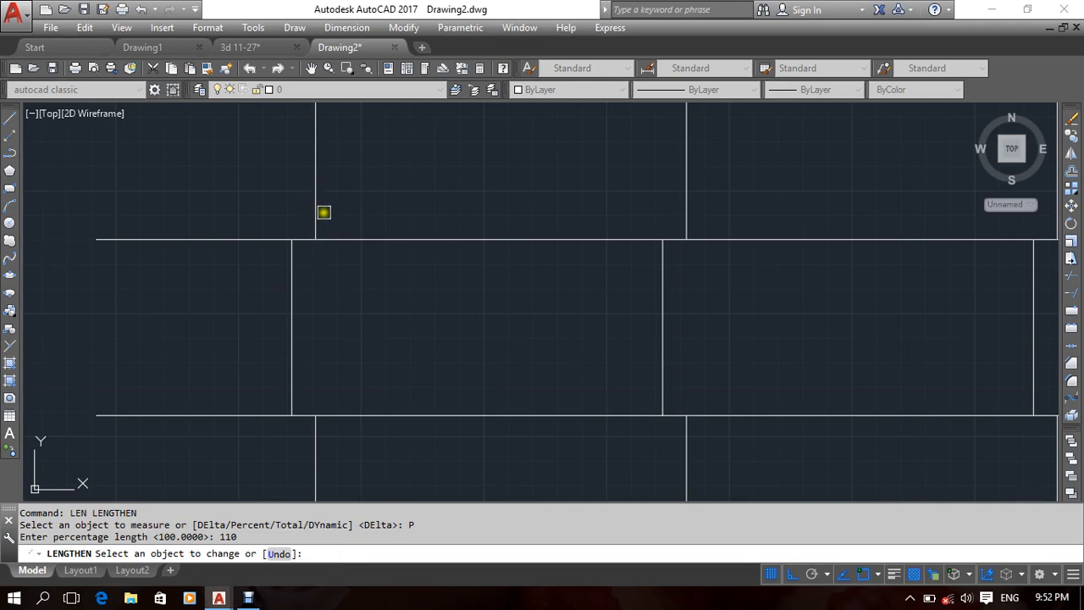
left_click(317, 212)
middle_click_drag(317, 211, 334, 270)
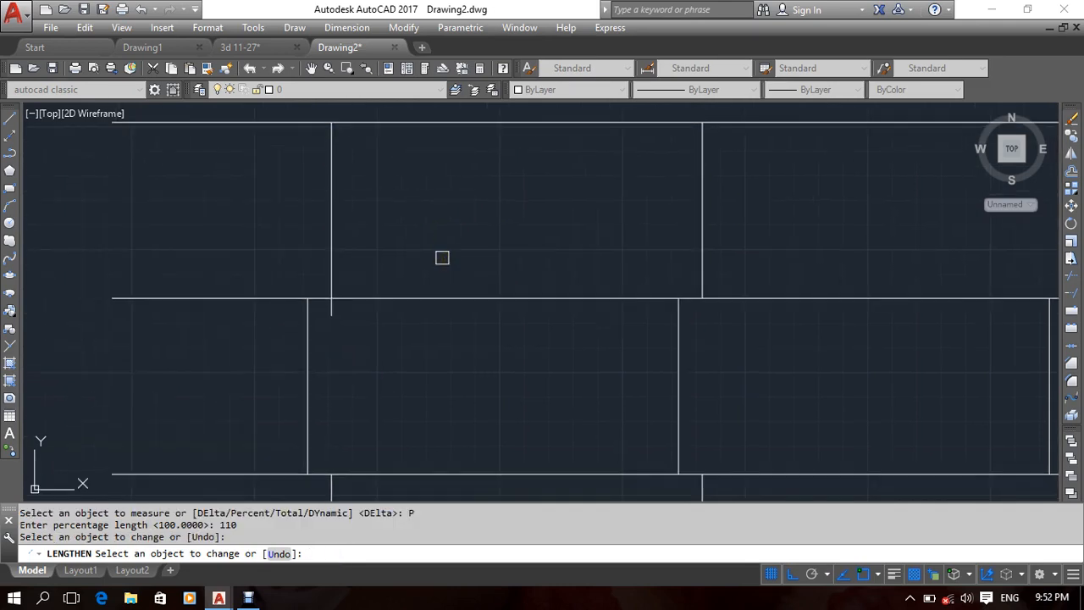
key("Return")
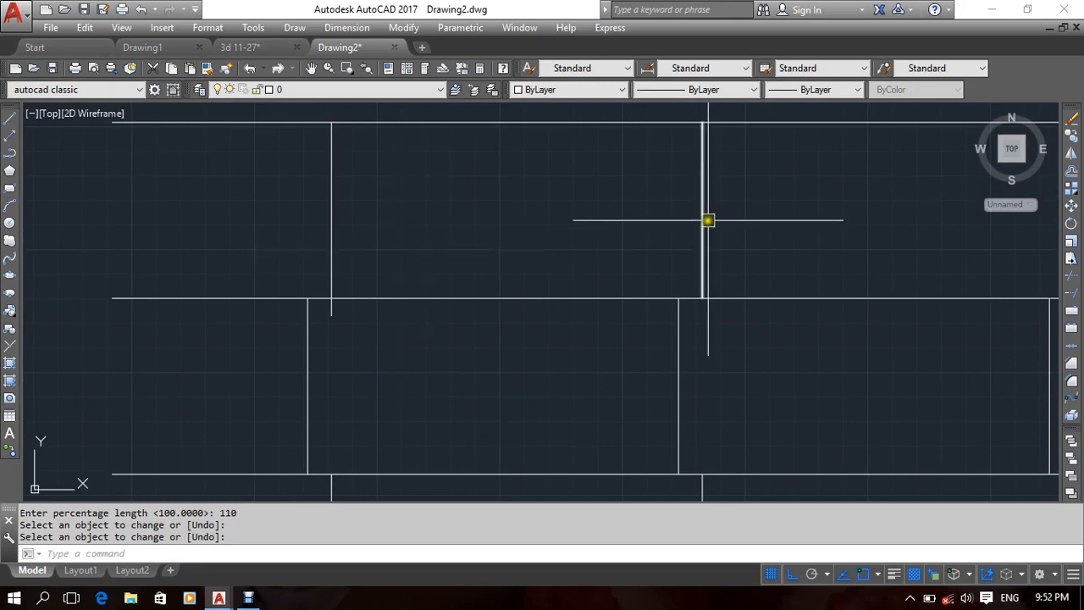
Measure the lengths of the top row's second and first vertical lines with the Lengthen command.
type("l")
key("BackSpace")
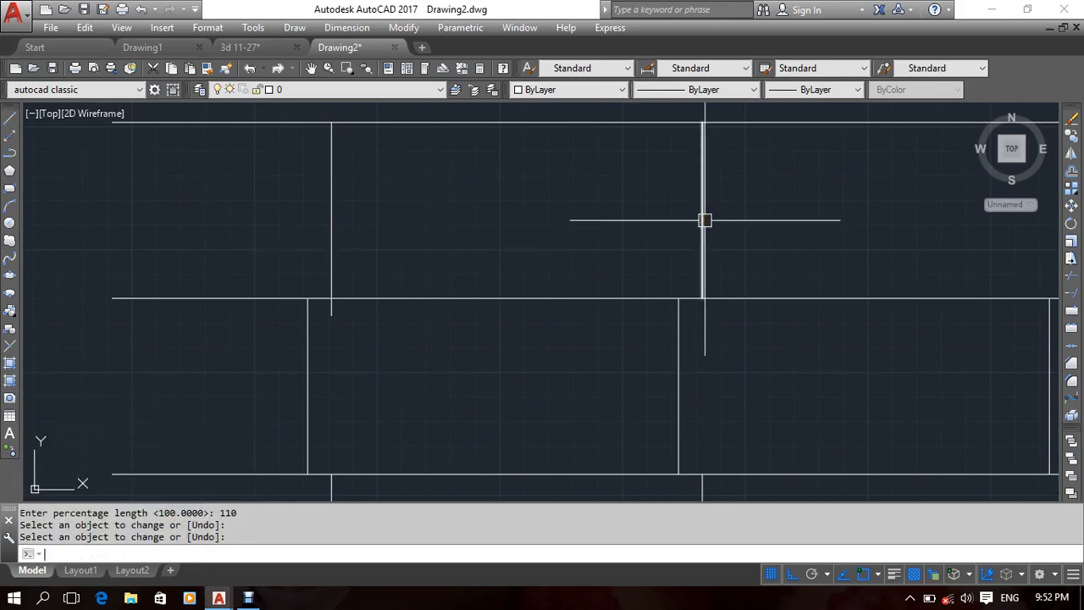
type("len")
key("Return")
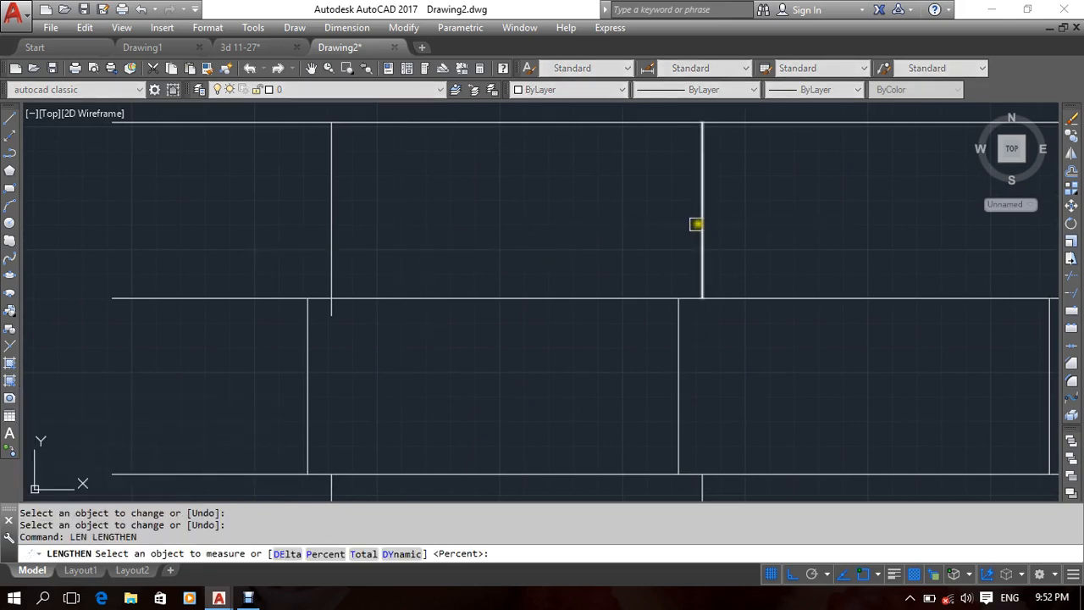
left_click(701, 261)
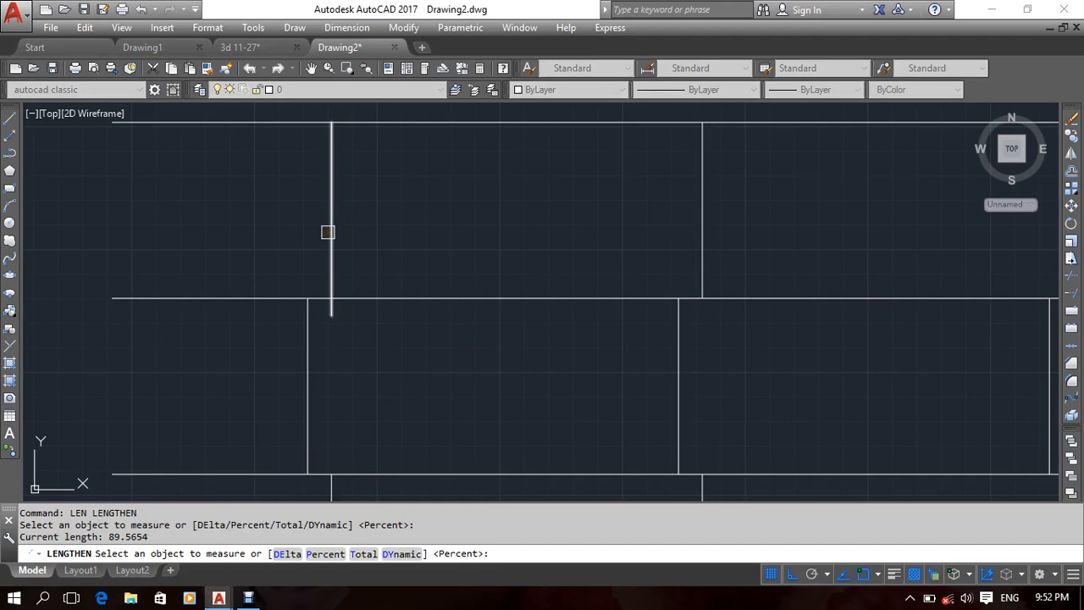
left_click(328, 232)
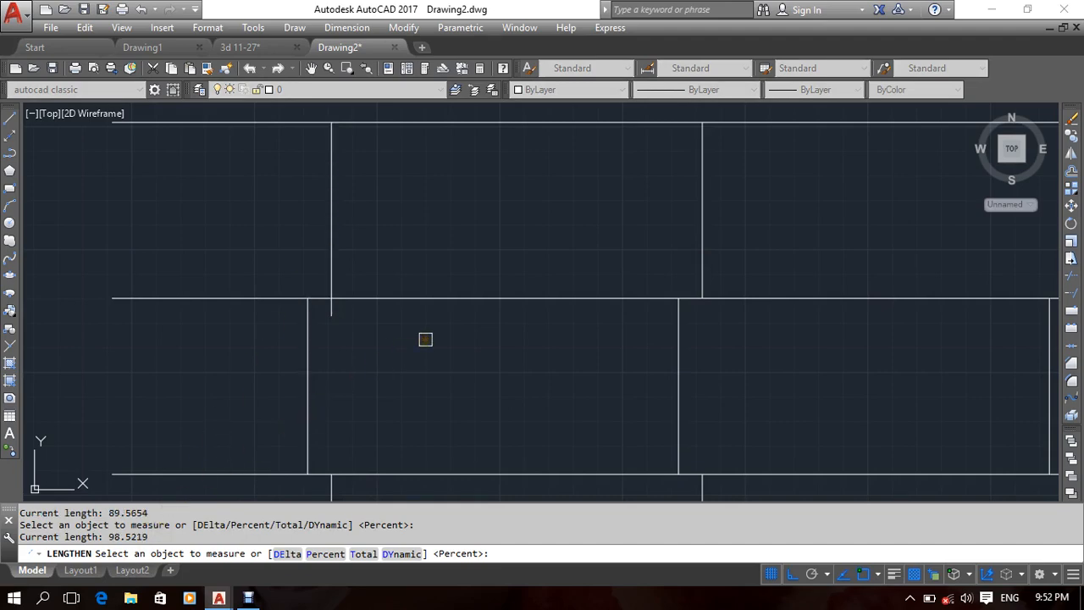
key("Escape")
Measure the top row's first vertical line again and the third horizontal line from the top with the Lengthen command.
scroll(461, 328, "down", 5)
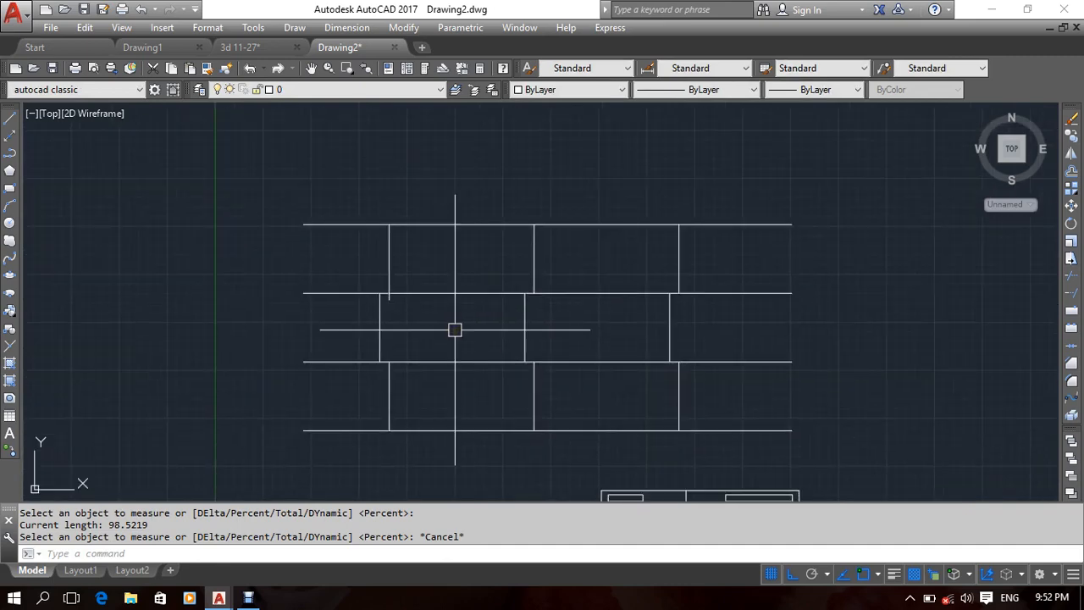
key("Return")
left_click(391, 260)
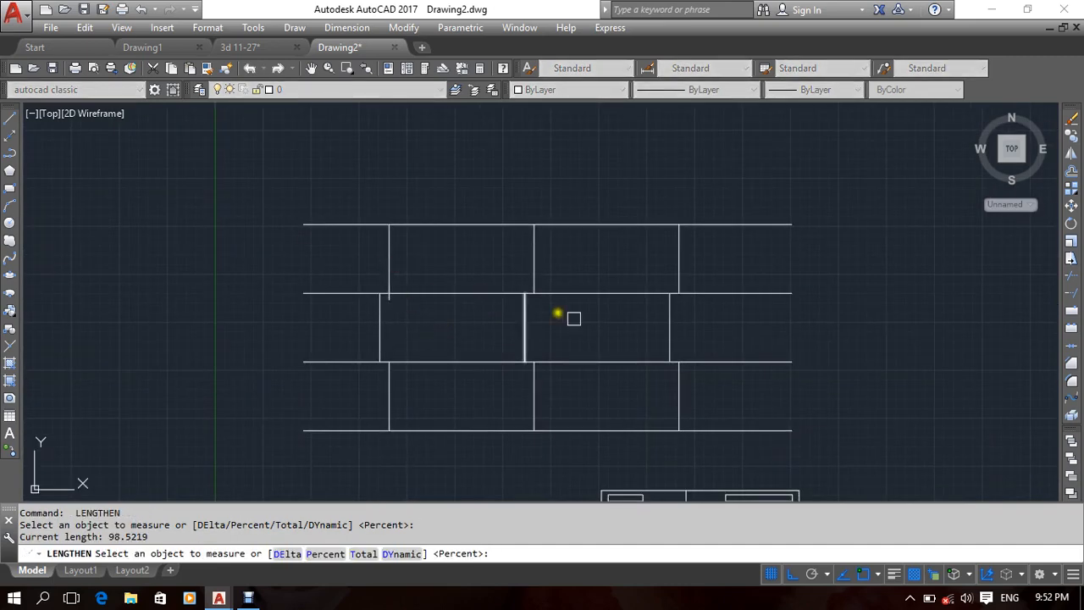
left_click(704, 362)
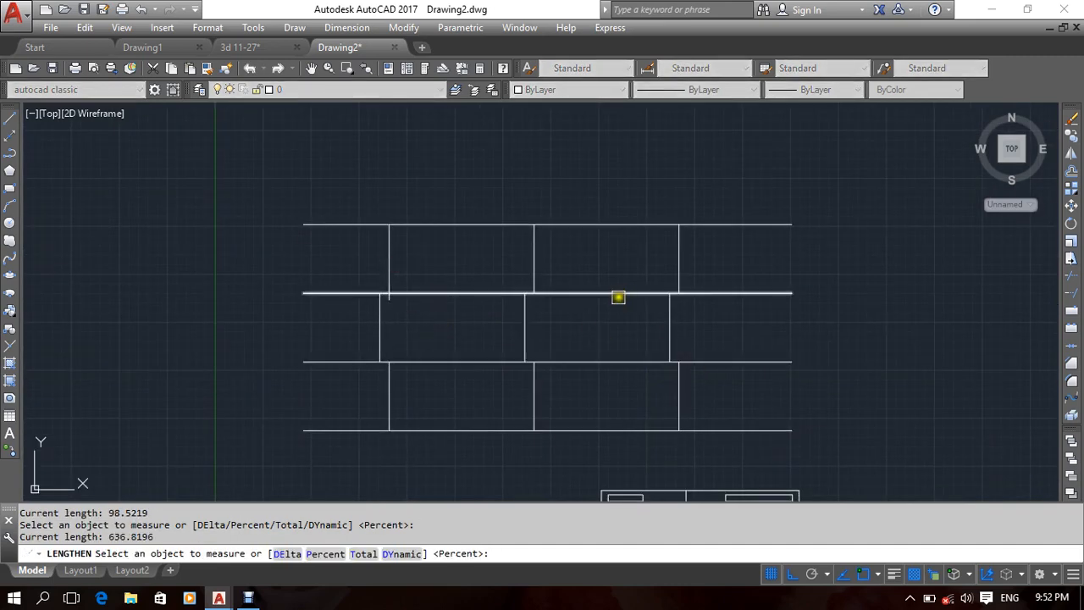
Shorten the top row's second vertical line at its lower end to 90 percent of its length with Lengthen.
left_click(618, 296)
key("Escape")
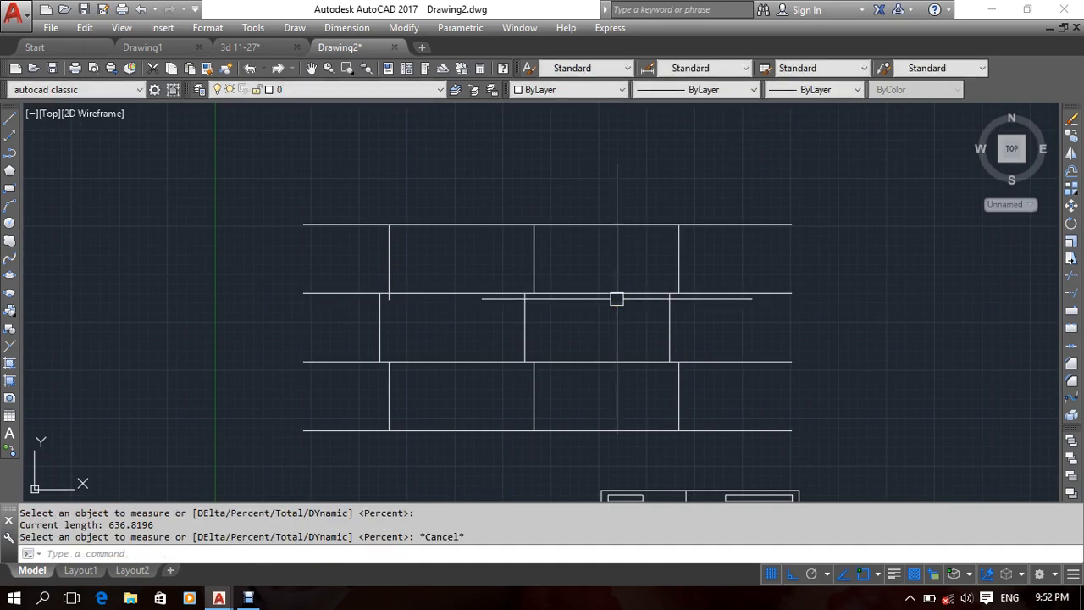
scroll(566, 339, "up", 2)
mouse_move(522, 336)
middle_mouse_down()
mouse_move(413, 340)
mouse_move(423, 340)
middle_mouse_up()
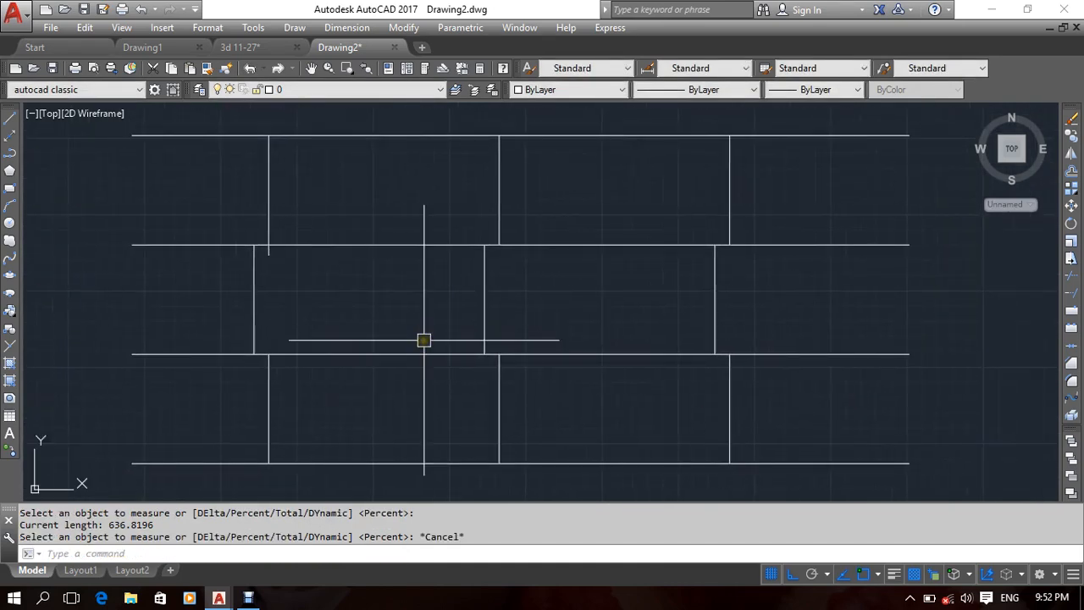
key("Return")
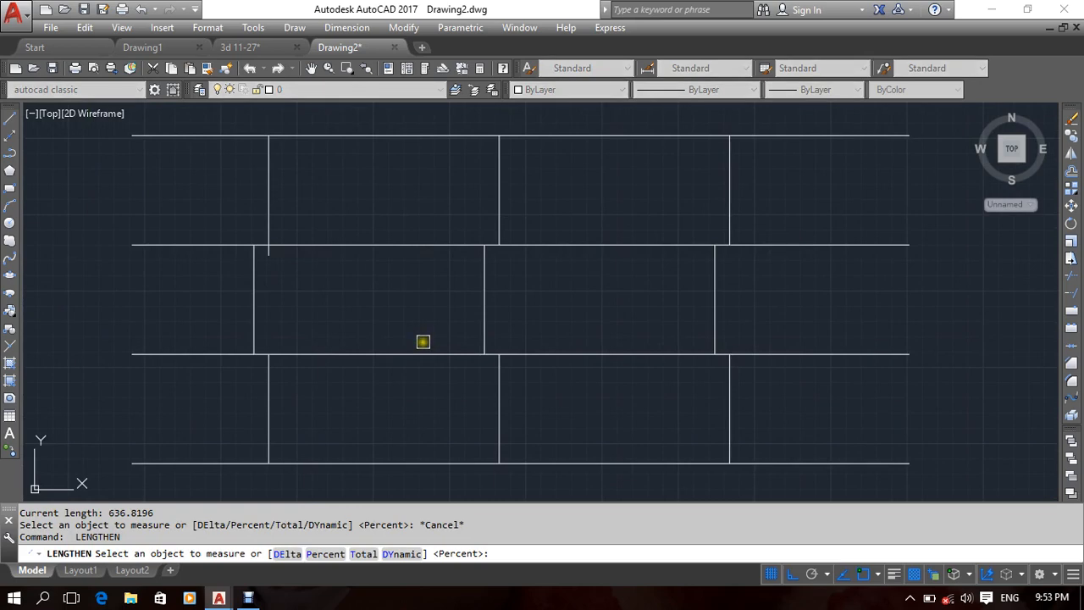
middle_click_drag(281, 292, 294, 296)
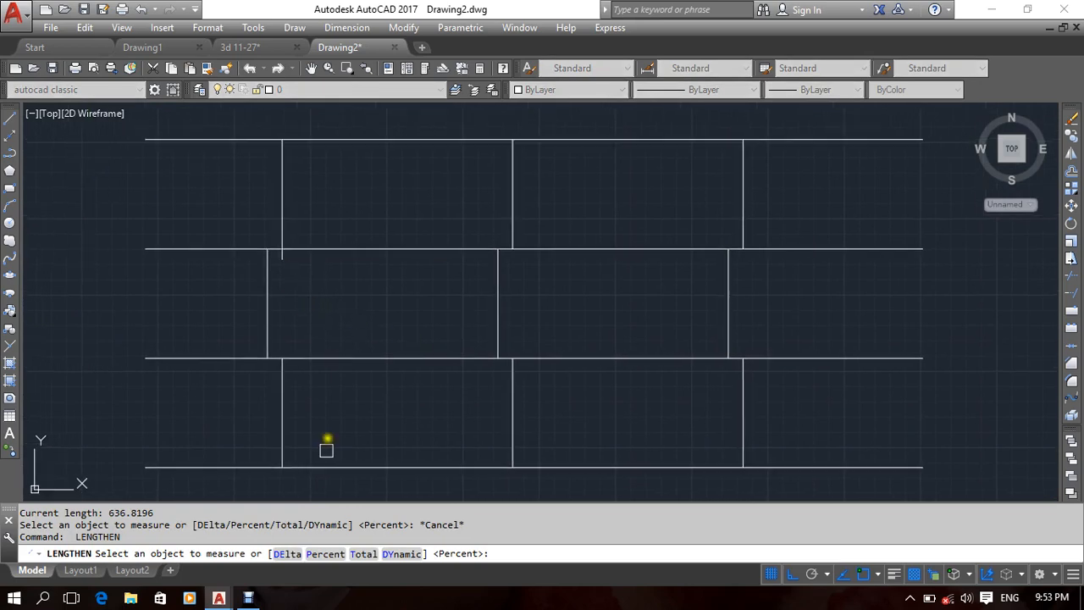
left_click(317, 552)
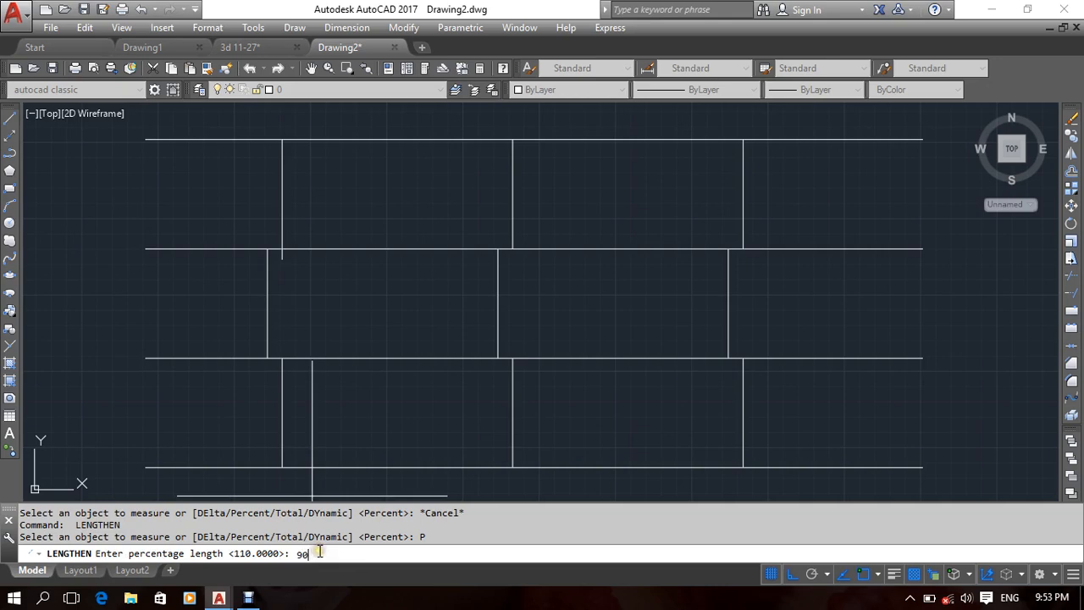
key("Return")
scroll(535, 222, "up", 4)
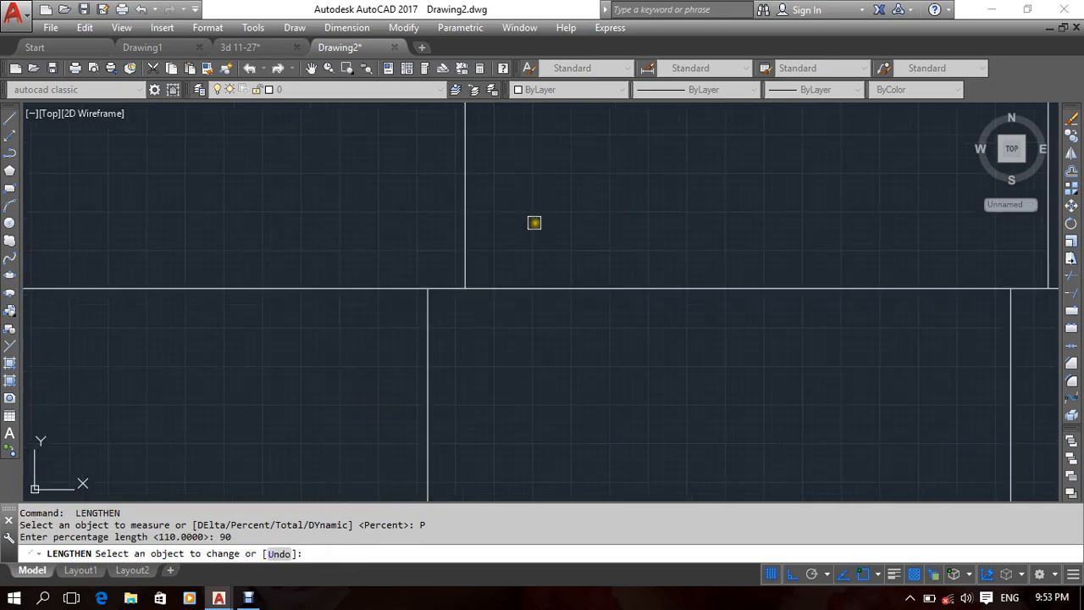
left_click(463, 269)
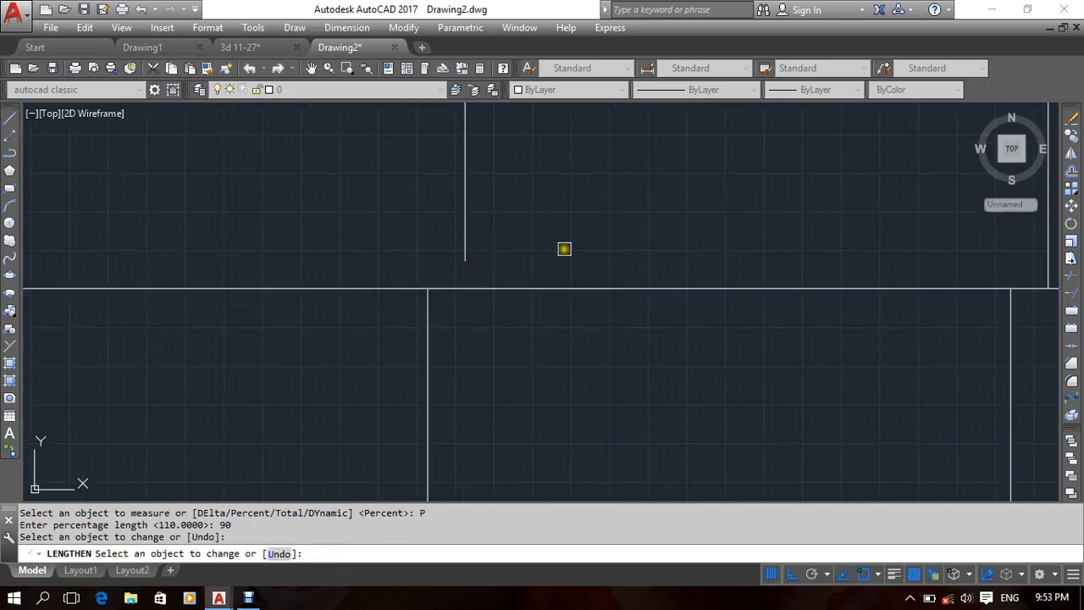
scroll(557, 259, "down", 4)
middle_click_drag(335, 330, 432, 316)
key("Return")
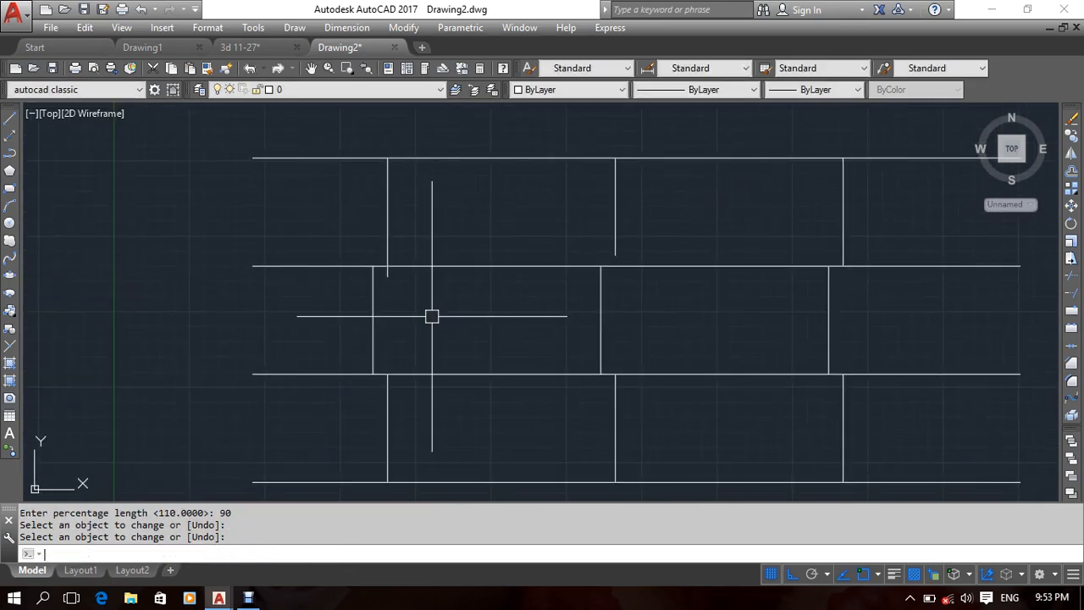
Apply a Lengthen delta of -10 once to the top row's first vertical line and three times to the upper end of the one below.
key("Return")
left_click(289, 553)
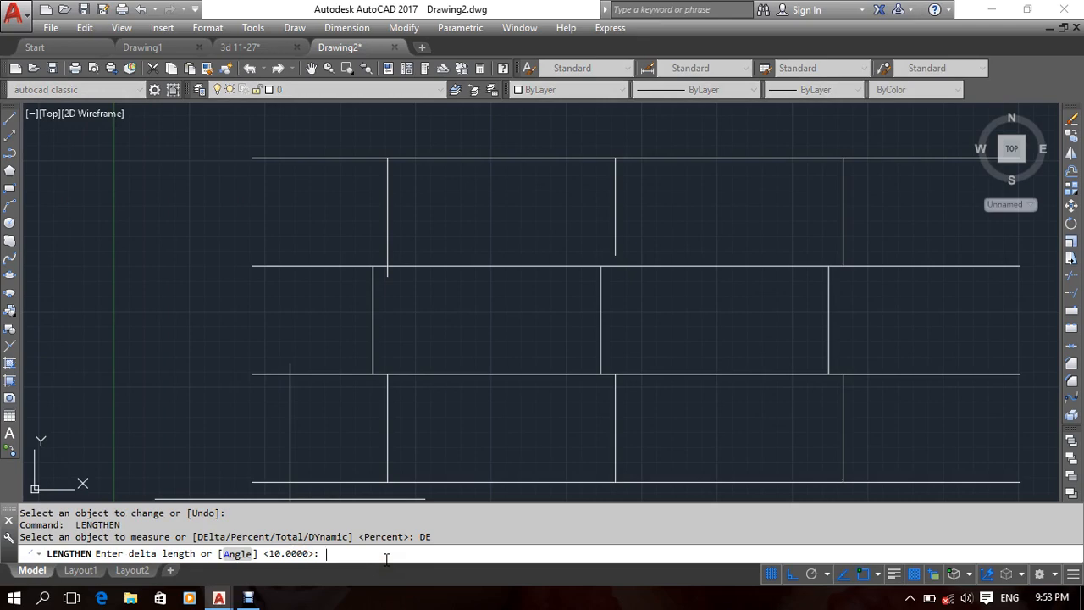
type("-10")
key("Return")
scroll(342, 300, "up", 4)
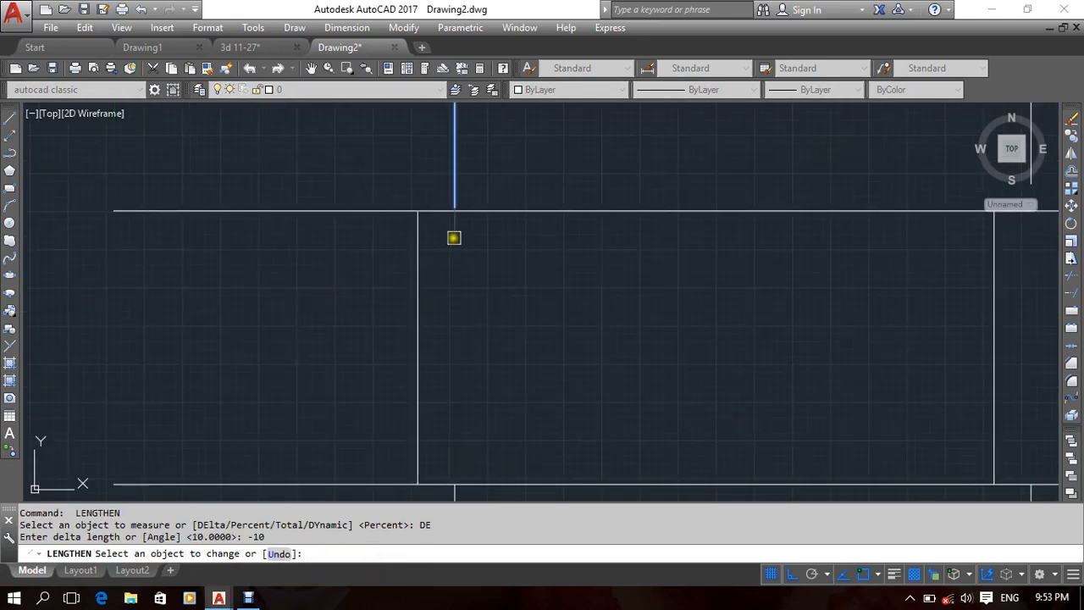
left_click(454, 237)
left_click(418, 239)
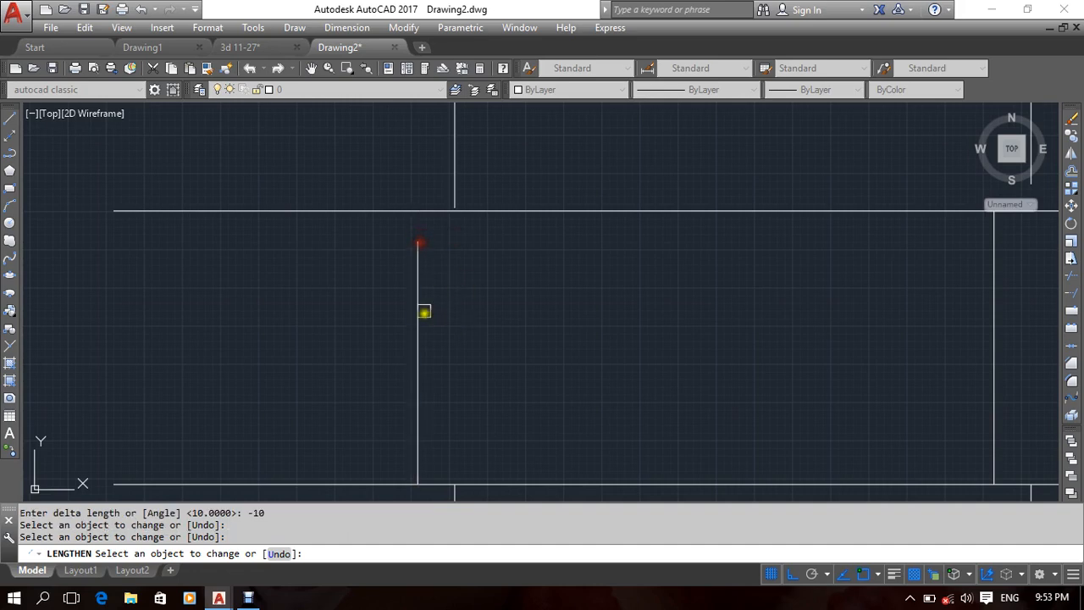
left_click(417, 284)
left_click(419, 302)
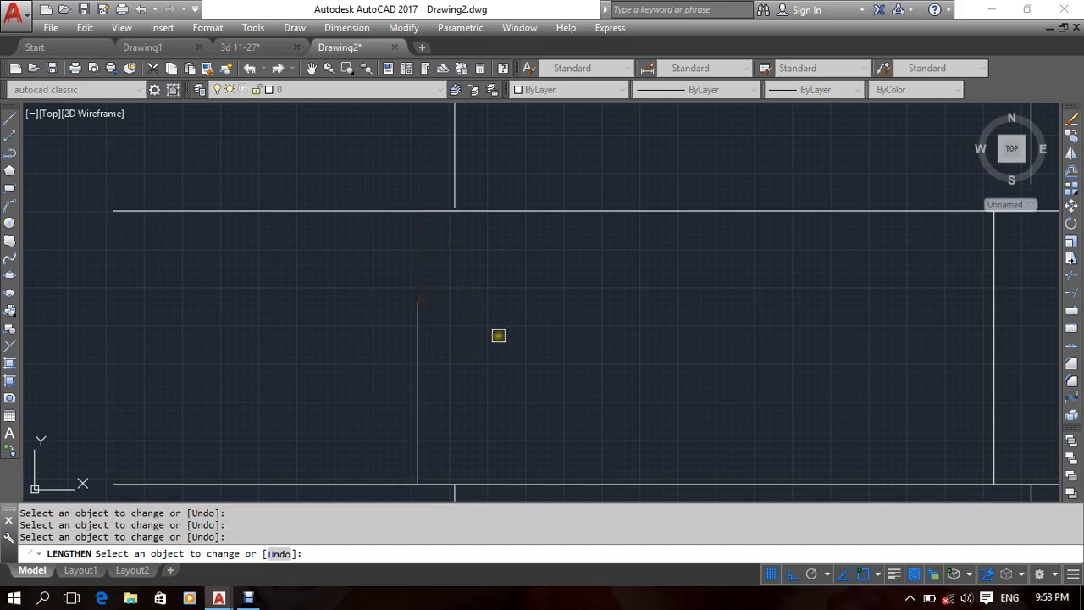
key("Return")
Lengthen the middle row's first vertical line upward to a total length of 90.
key("Return")
mouse_move(498, 335)
middle_mouse_down()
mouse_move(437, 334)
mouse_move(408, 312)
middle_mouse_up()
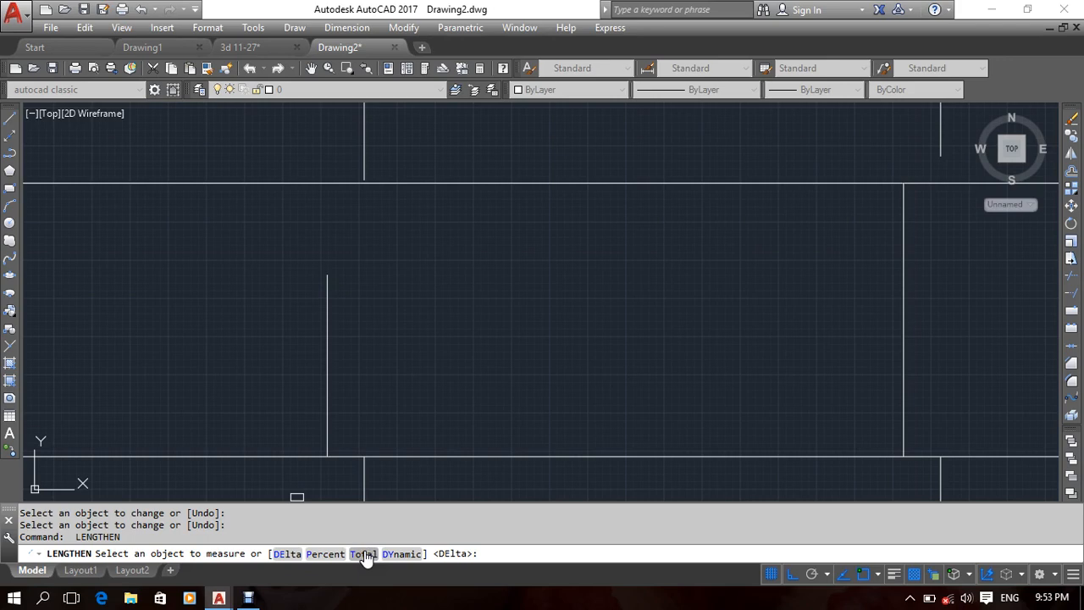
left_click(363, 554)
left_click(363, 554)
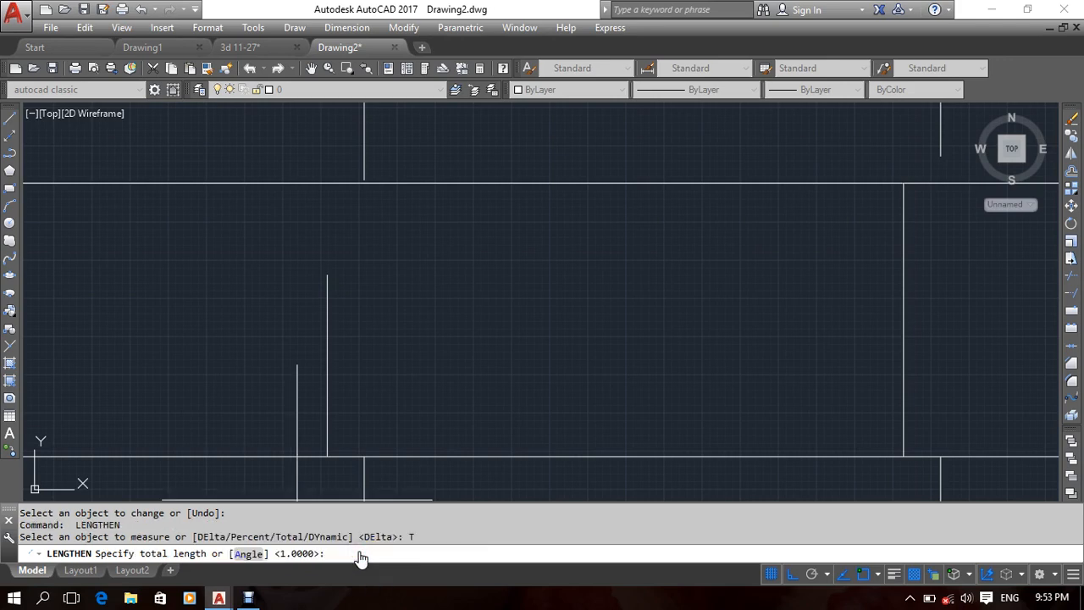
type("90")
key("Return")
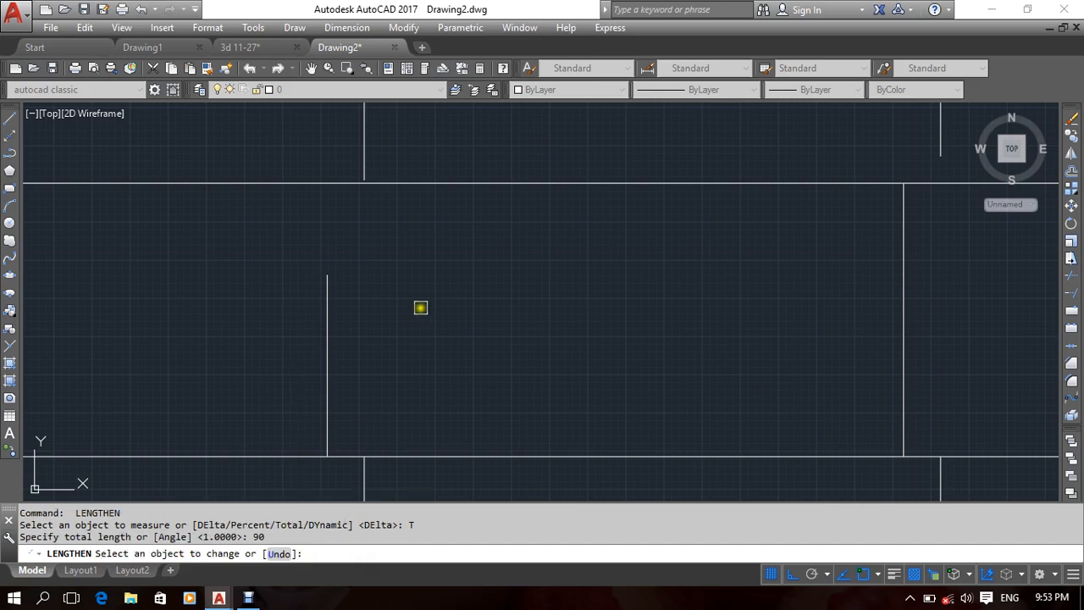
mouse_move(418, 307)
middle_mouse_down()
mouse_move(396, 337)
mouse_move(367, 305)
middle_mouse_up()
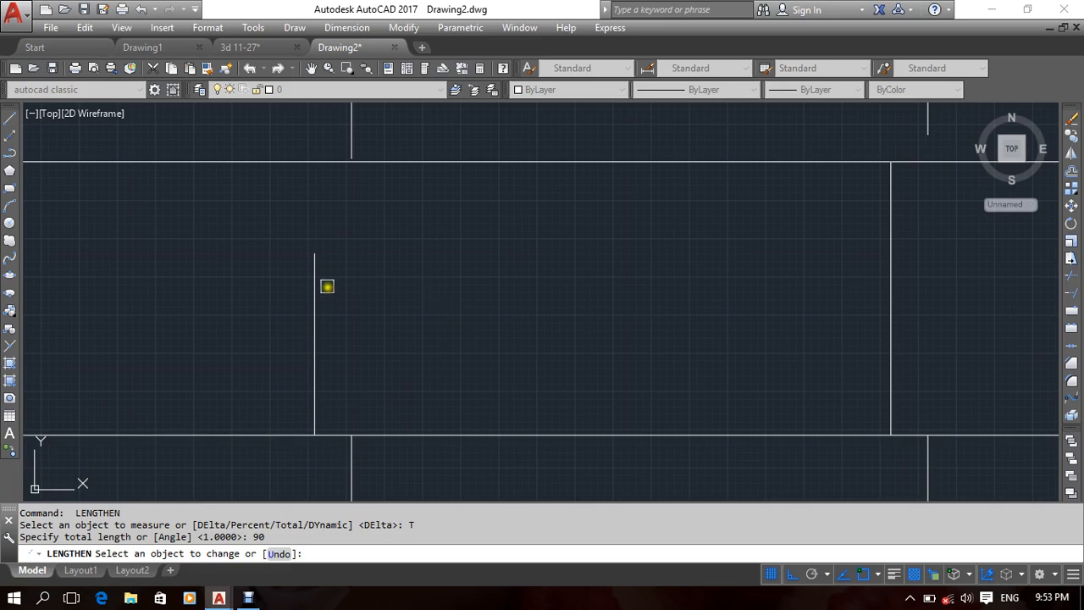
left_click(319, 265)
left_click(319, 265)
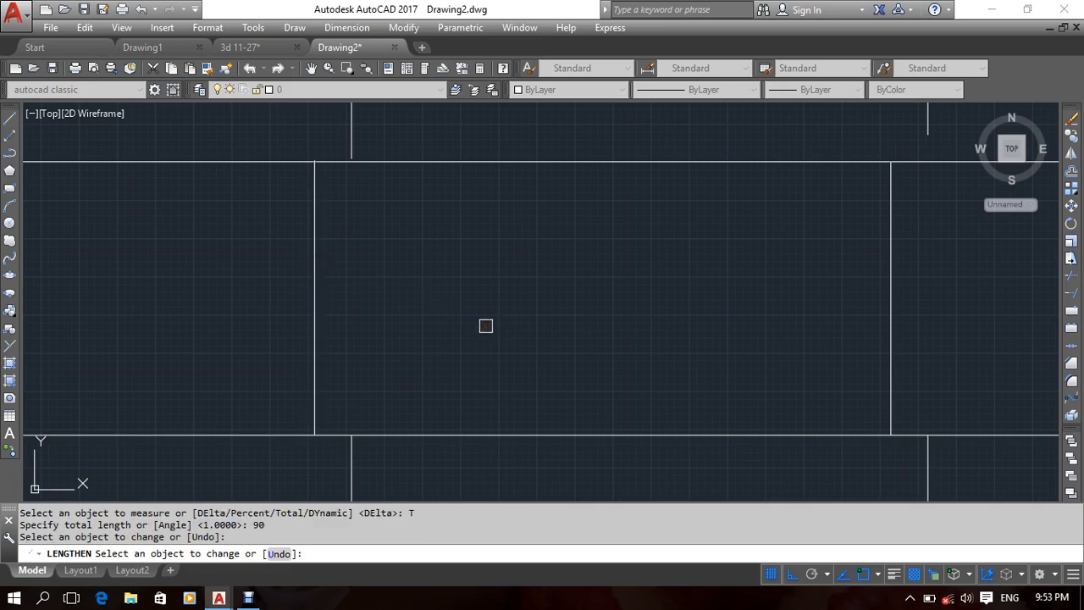
Apply the total length of 90 to the upper end of the bottom row's third vertical line.
mouse_move(486, 325)
middle_mouse_down()
mouse_move(480, 315)
mouse_move(455, 319)
mouse_move(492, 320)
mouse_move(501, 300)
middle_mouse_up()
scroll(457, 320, "down", 2)
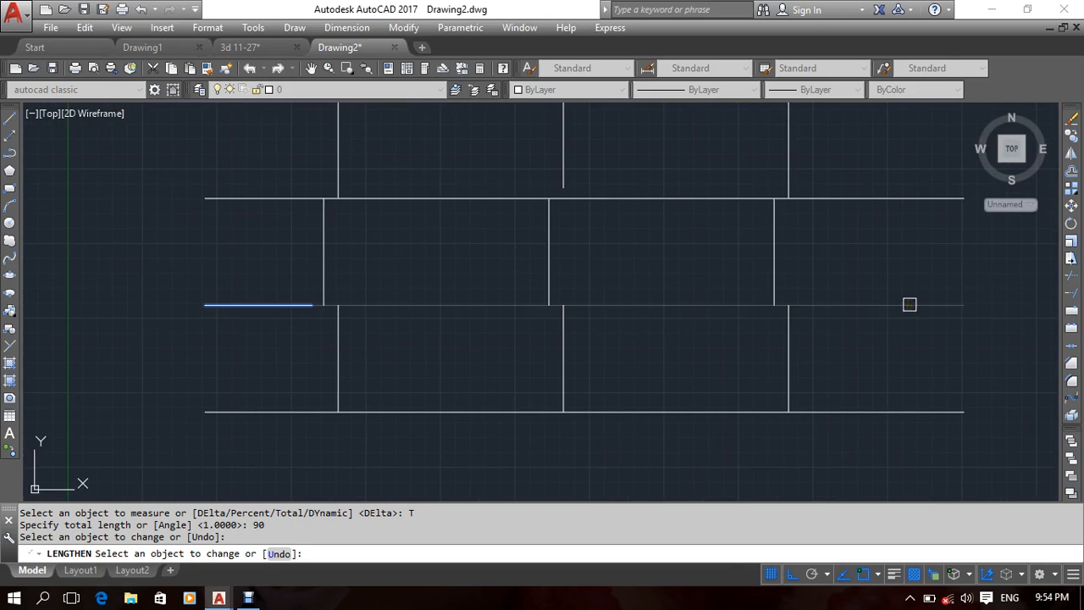
scroll(787, 292, "up", 12)
middle_click_drag(781, 331, 731, 177)
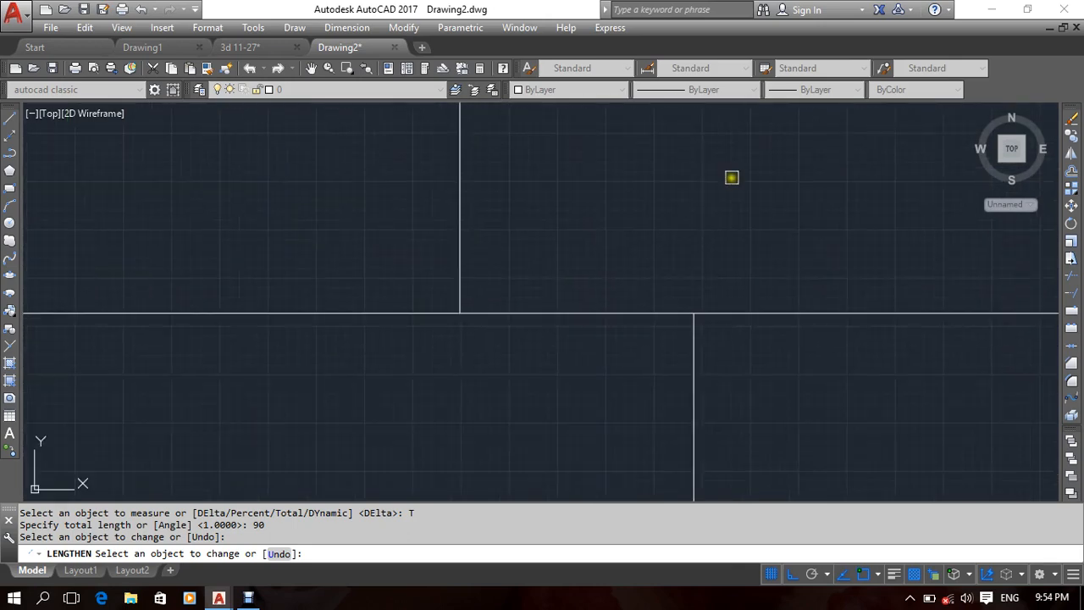
left_click(697, 336)
scroll(692, 225, "down", 5)
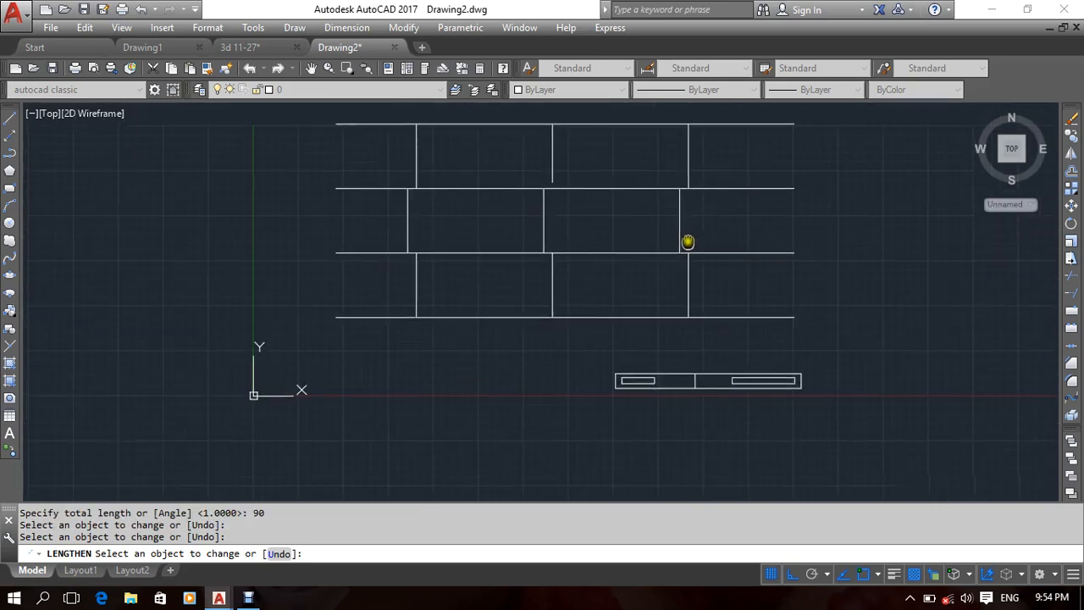
Try to apply the total length of 90 to the rectangles below the grid, and end Lengthen.
scroll(686, 242, "up", 2)
middle_click_drag(698, 247, 654, 142)
scroll(666, 397, "up", 4)
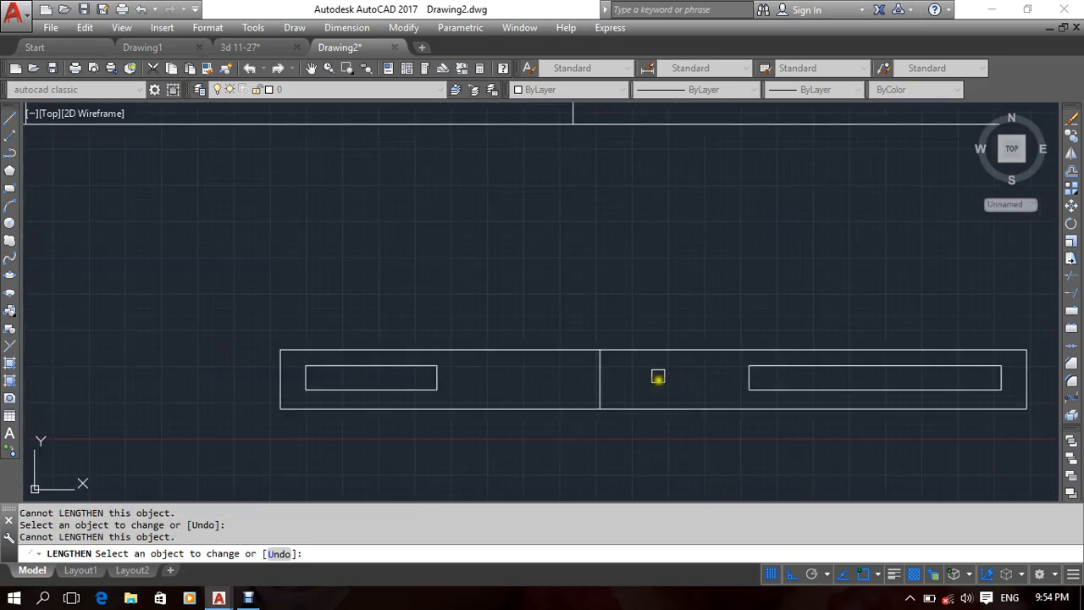
scroll(646, 357, "down", 4)
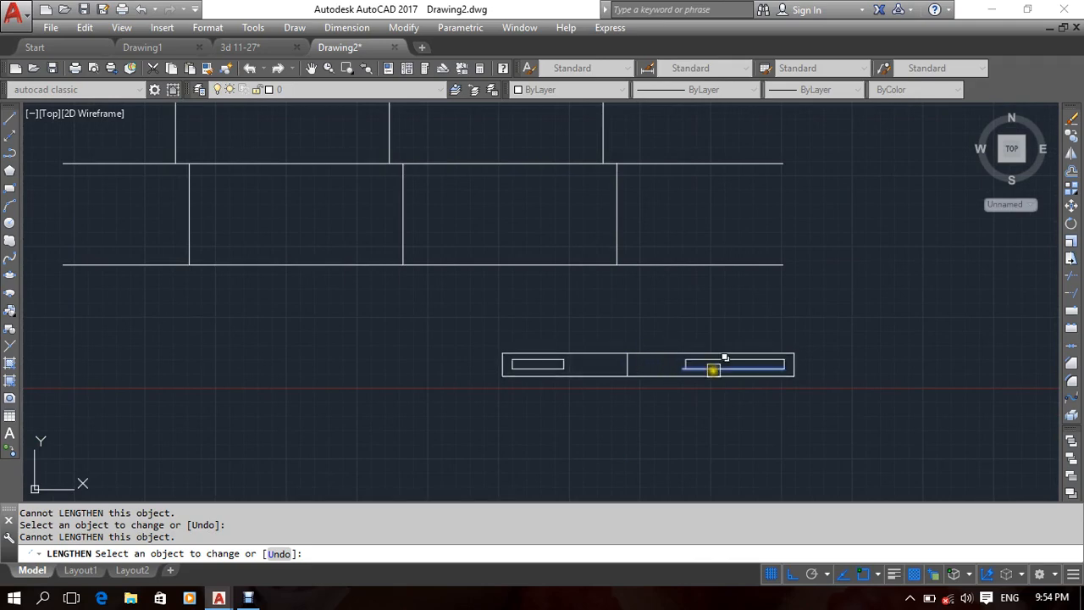
scroll(708, 368, "up", 6)
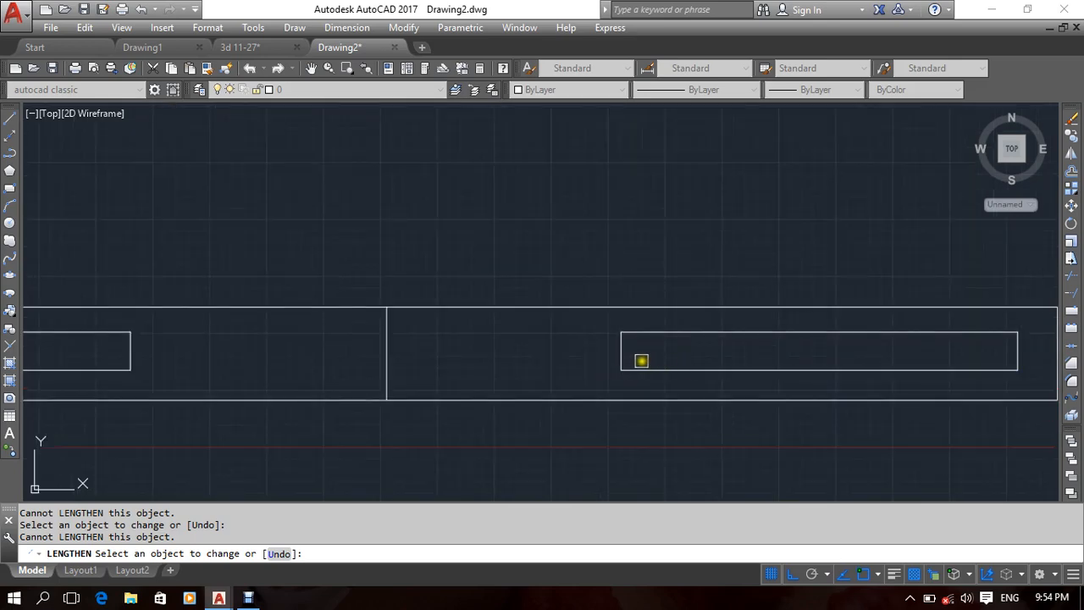
scroll(661, 246, "down", 8)
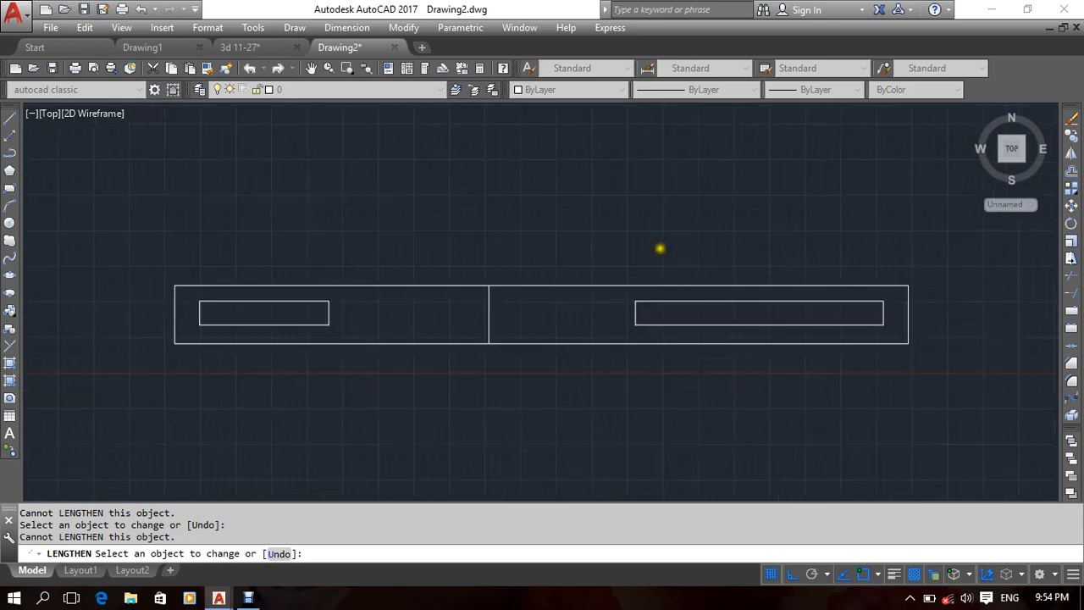
key("Return")
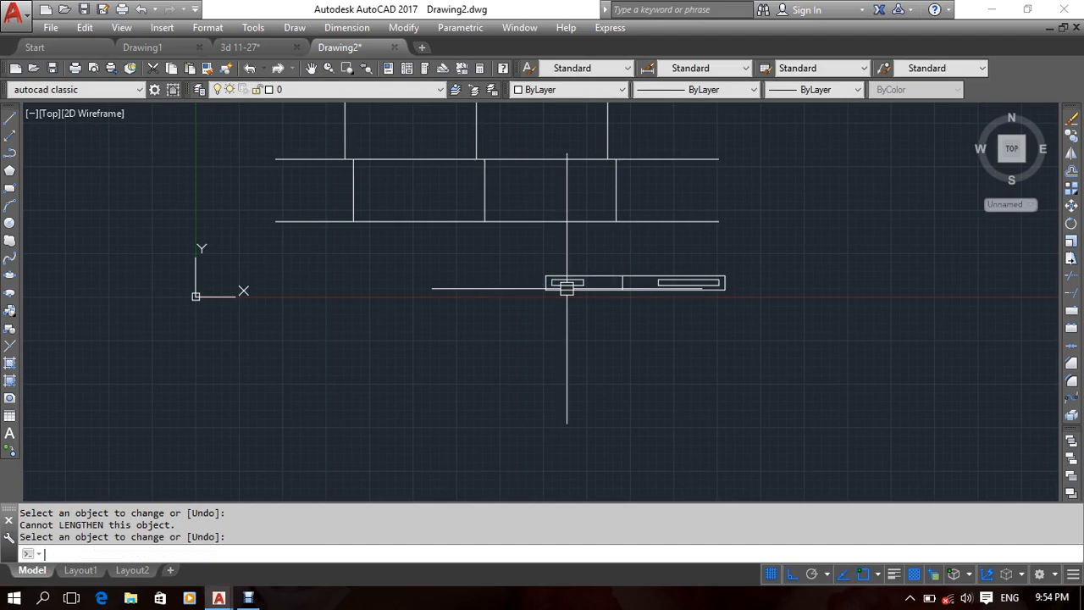
key("Return")
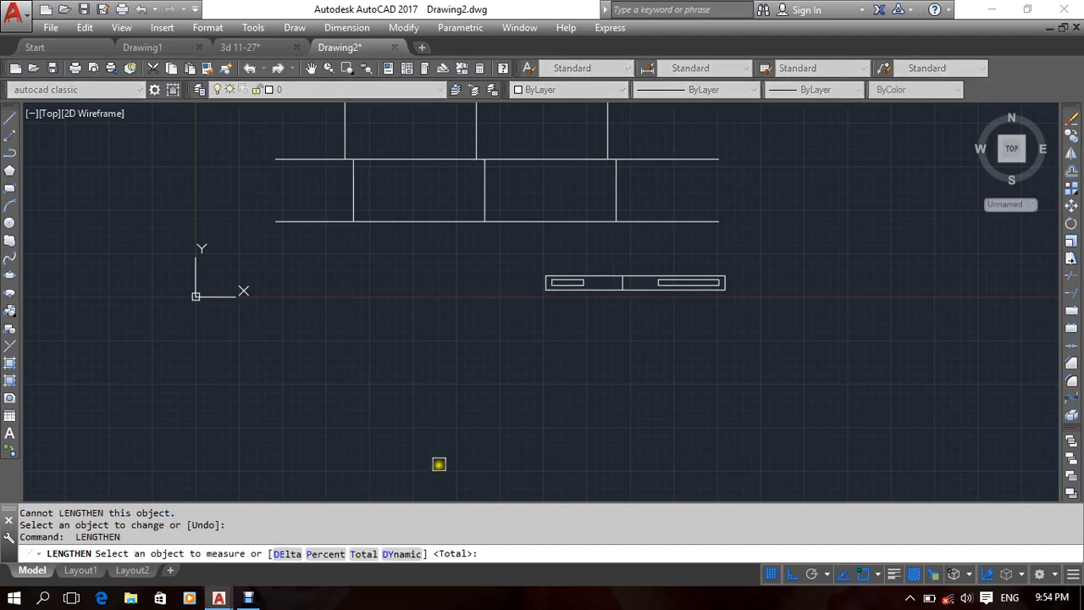
middle_click_drag(437, 396, 502, 492)
mouse_move(494, 370)
middle_mouse_down()
mouse_move(459, 369)
mouse_move(414, 389)
mouse_move(450, 375)
mouse_move(434, 381)
middle_mouse_up()
right_click(463, 368)
left_click(487, 396)
Erase the three vertical lines in the grid's middle row.
middle_click_drag(419, 293, 438, 325)
left_click(671, 277)
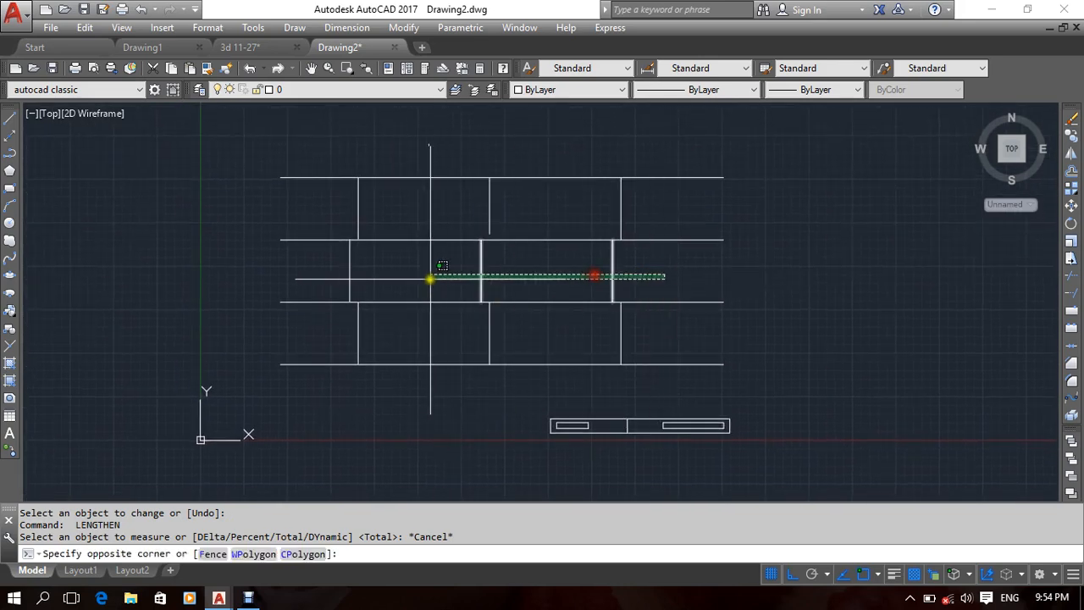
left_click(327, 276)
key("Delete")
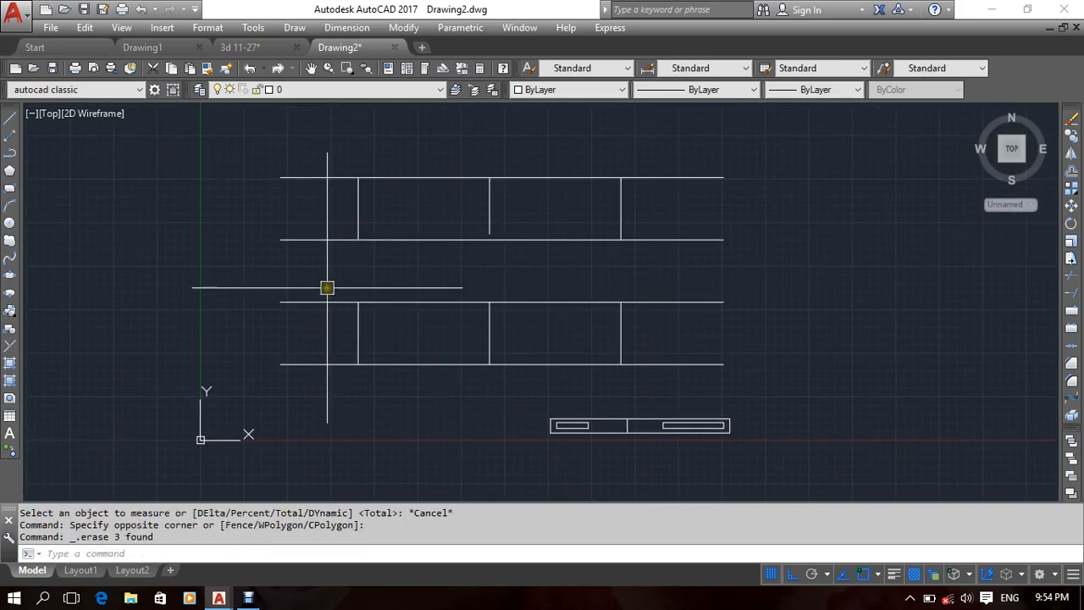
Draw one vertical line across the middle row, from the third horizontal line up to the second, between the first and second columns.
type("l")
key("Return")
left_click(420, 304)
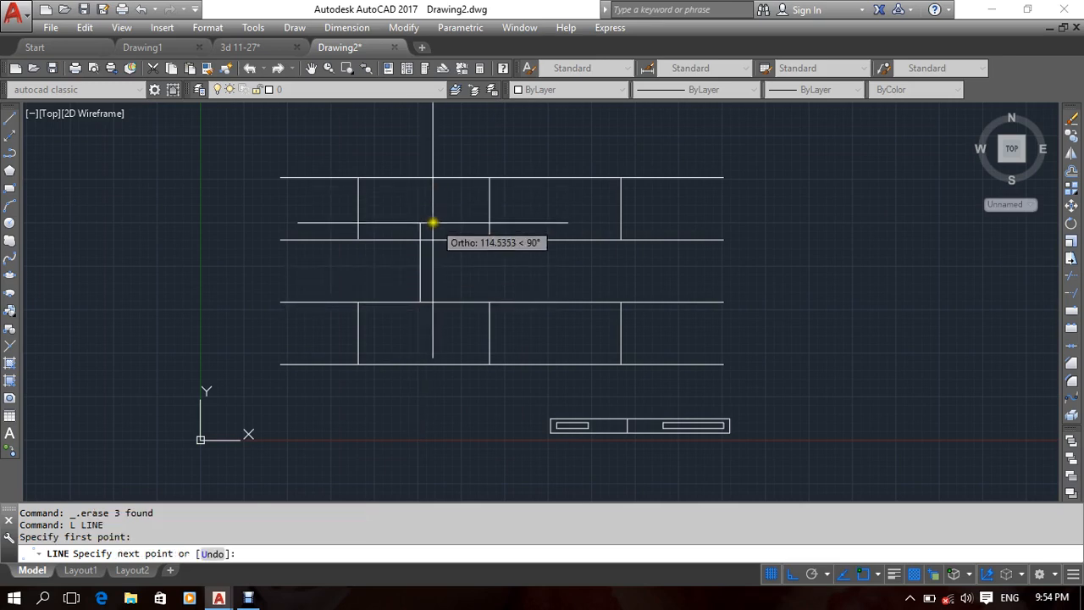
key("Escape")
Stretch the lower endpoint of the top row's second vertical line down to the second horizontal line.
scroll(422, 232, "up", 5)
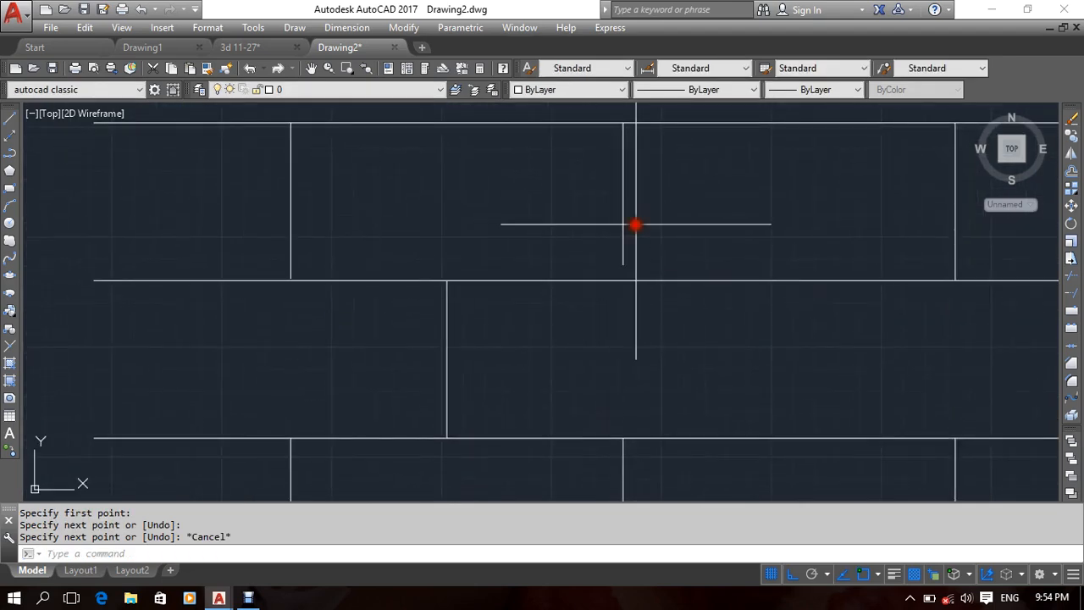
left_click_drag(634, 225, 590, 244)
left_click(622, 263)
left_click(624, 280)
key("Escape")
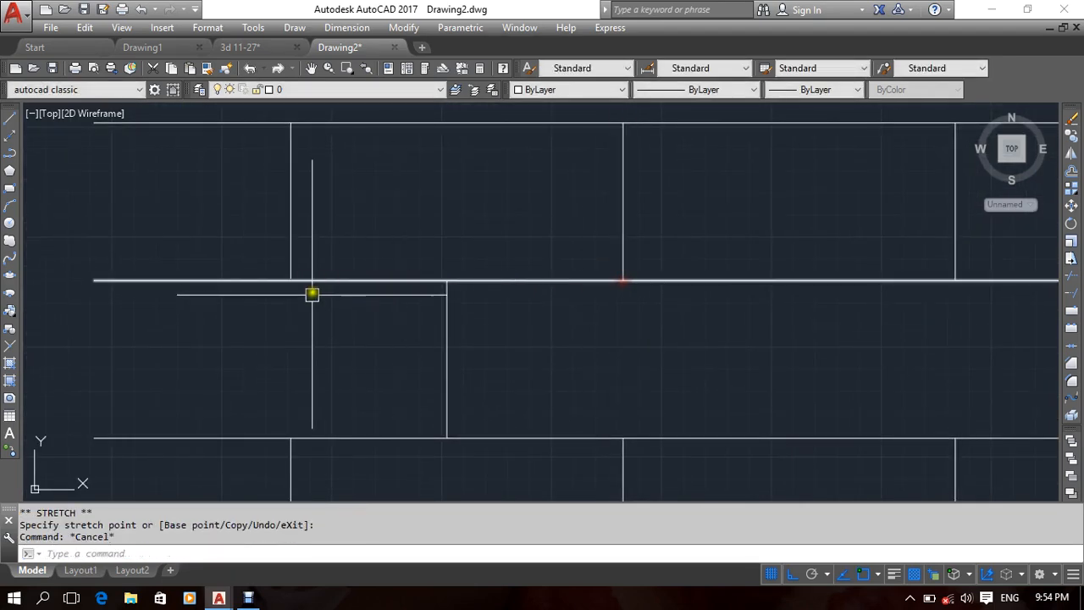
Stretch the lower endpoint of the top row's first vertical line a short way below the second horizontal line.
middle_click_drag(312, 295, 344, 300)
left_click(346, 230)
left_click(281, 266)
left_click(324, 284)
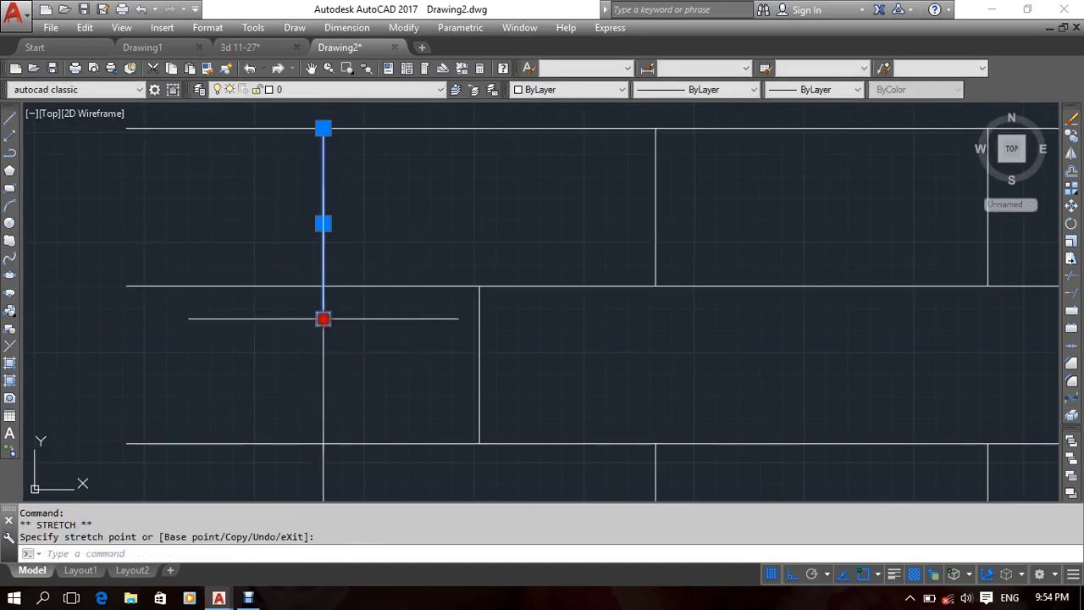
left_click(324, 316)
key("Escape")
Lengthen the top row's second vertical line dynamically, bringing its lower end level with the first vertical line's lower endpoint.
mouse_move(399, 376)
middle_mouse_down()
mouse_move(337, 306)
mouse_move(387, 322)
mouse_move(409, 293)
middle_mouse_up()
middle_click_drag(375, 327, 341, 364)
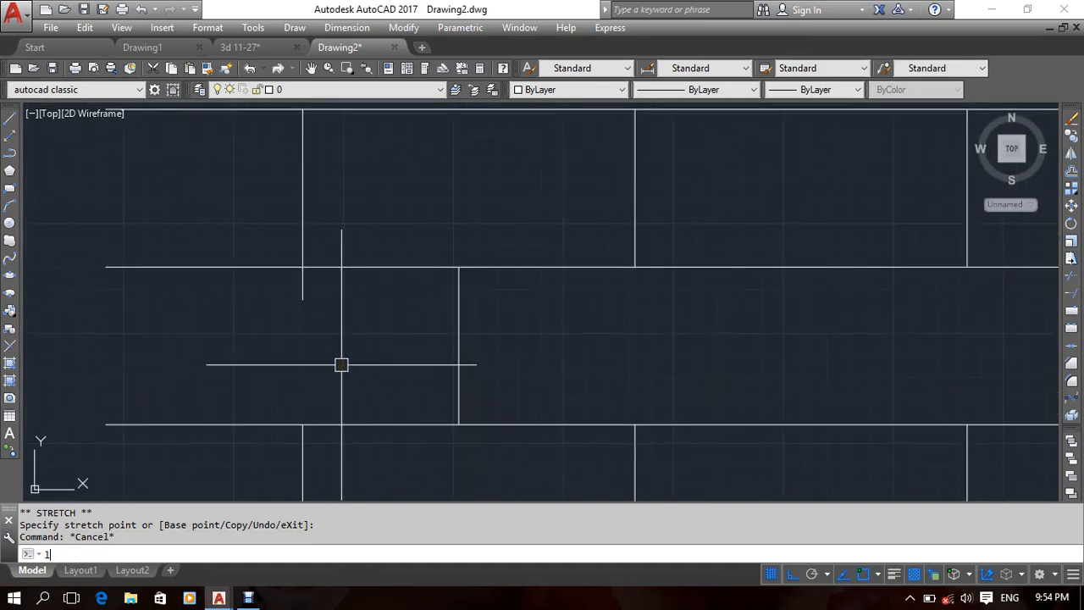
type("en")
key("Return")
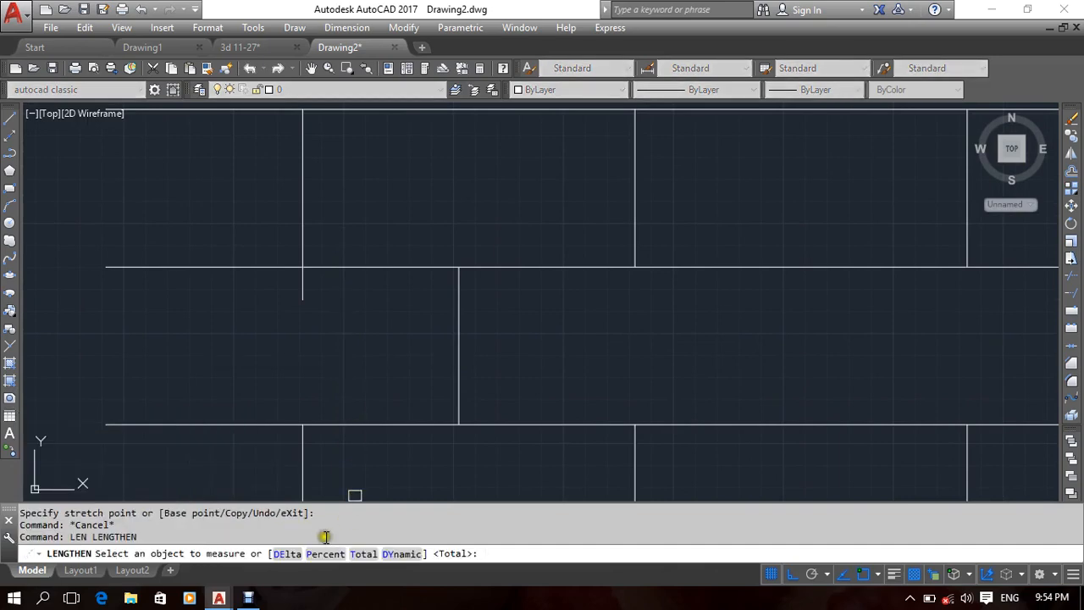
left_click(404, 555)
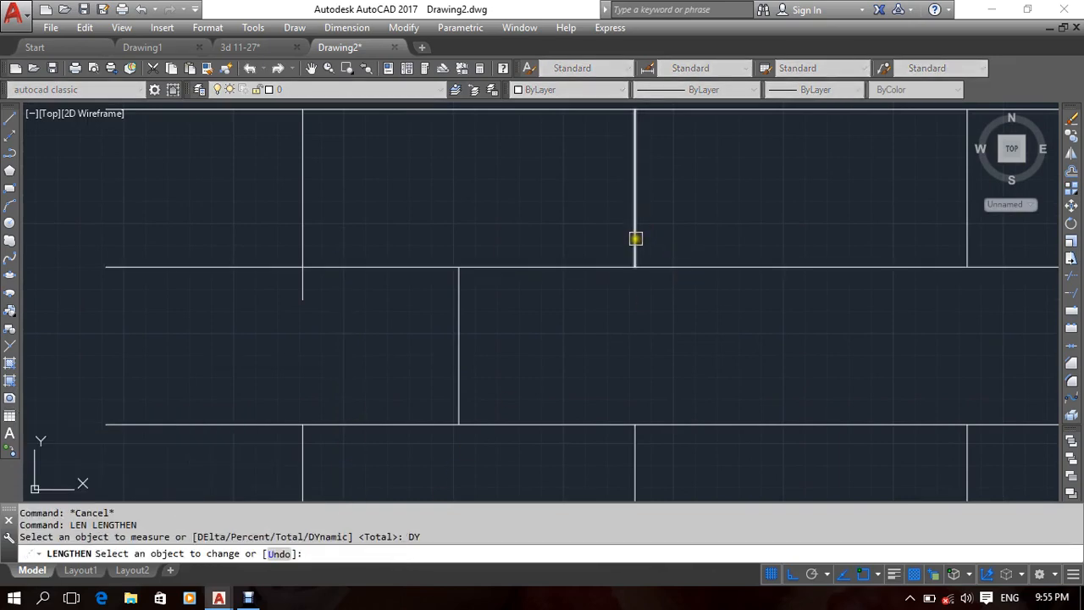
mouse_move(636, 239)
middle_mouse_down()
mouse_move(582, 317)
mouse_move(579, 306)
middle_mouse_up()
left_click(579, 305)
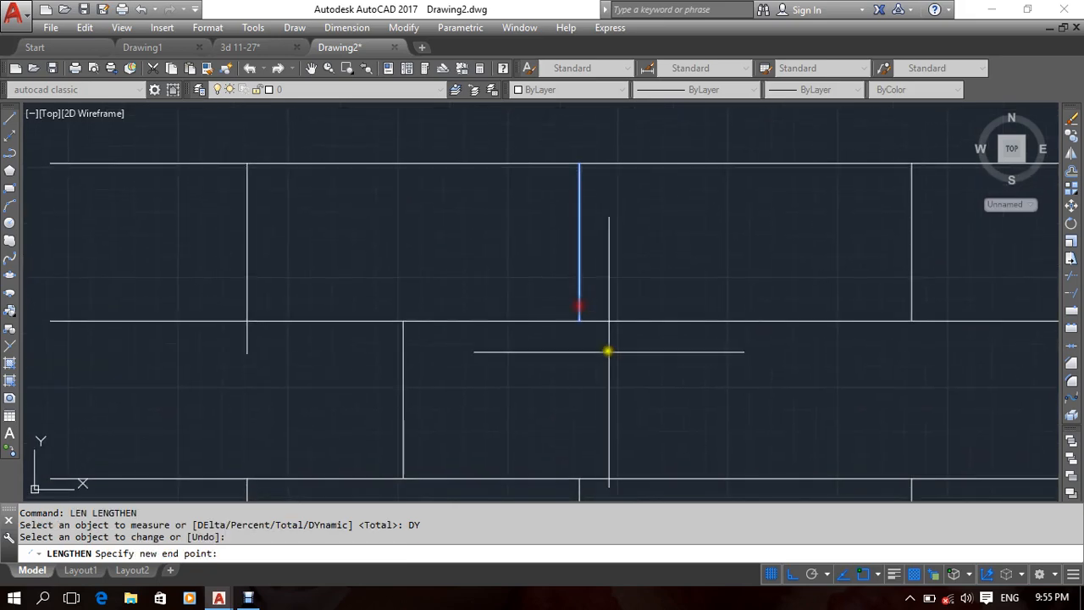
middle_click_drag(615, 410, 628, 314)
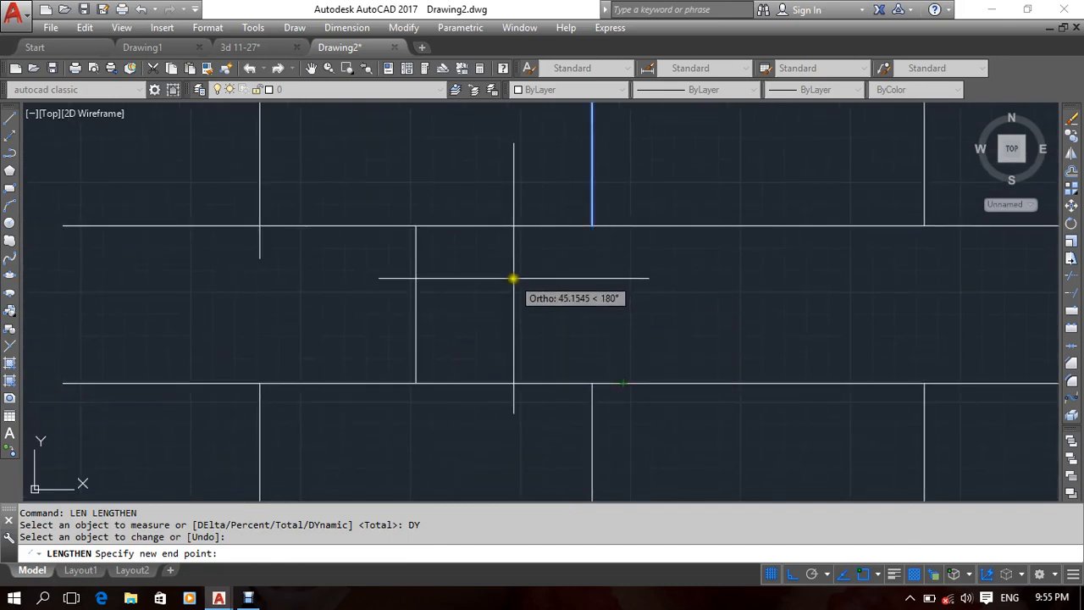
left_click(259, 257)
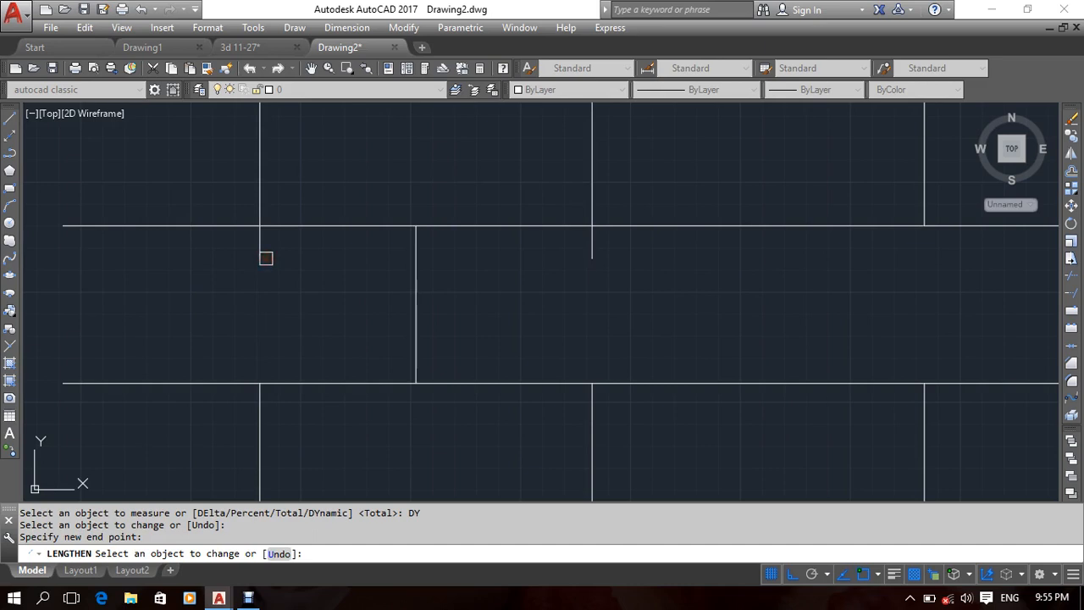
Extend the top row's third vertical line dynamically to the level of the second vertical line's lower endpoint and finish Lengthen.
middle_click_drag(799, 273, 719, 242)
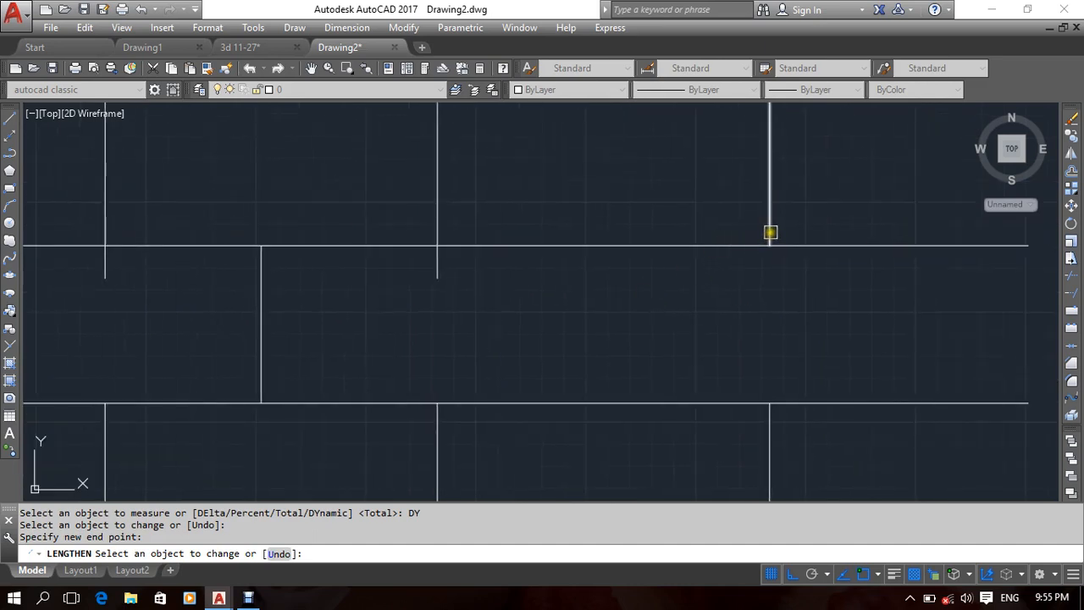
left_click(770, 232)
left_click(437, 277)
mouse_move(611, 326)
middle_mouse_down()
mouse_move(705, 284)
mouse_move(719, 293)
middle_mouse_up()
scroll(614, 326, "down", 2)
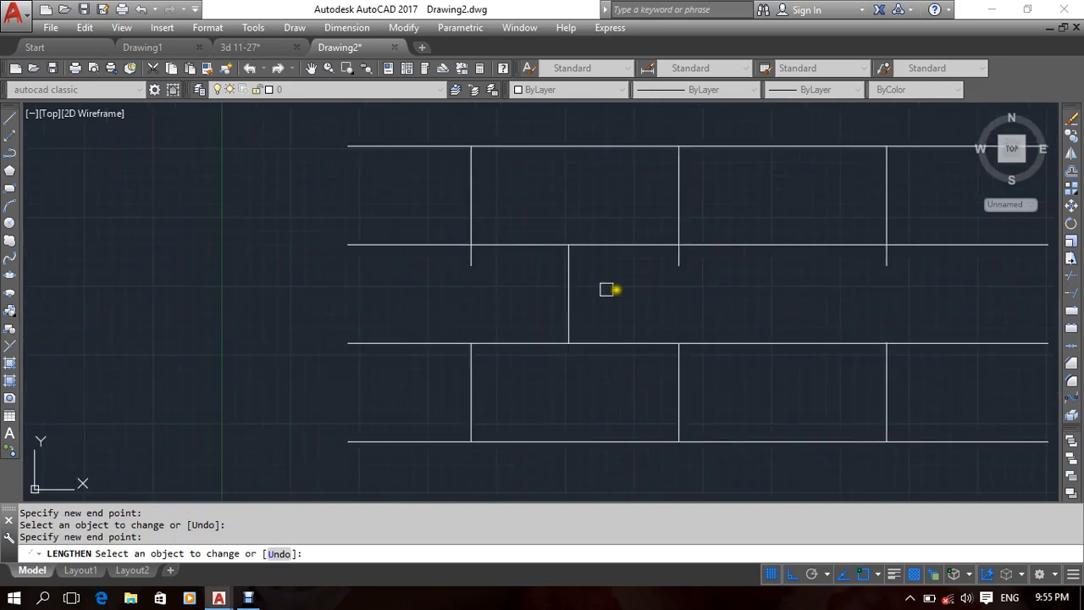
mouse_move(605, 290)
middle_mouse_down()
mouse_move(689, 306)
mouse_move(667, 295)
mouse_move(562, 296)
middle_mouse_up()
key("Return")
middle_click_drag(640, 299, 621, 299)
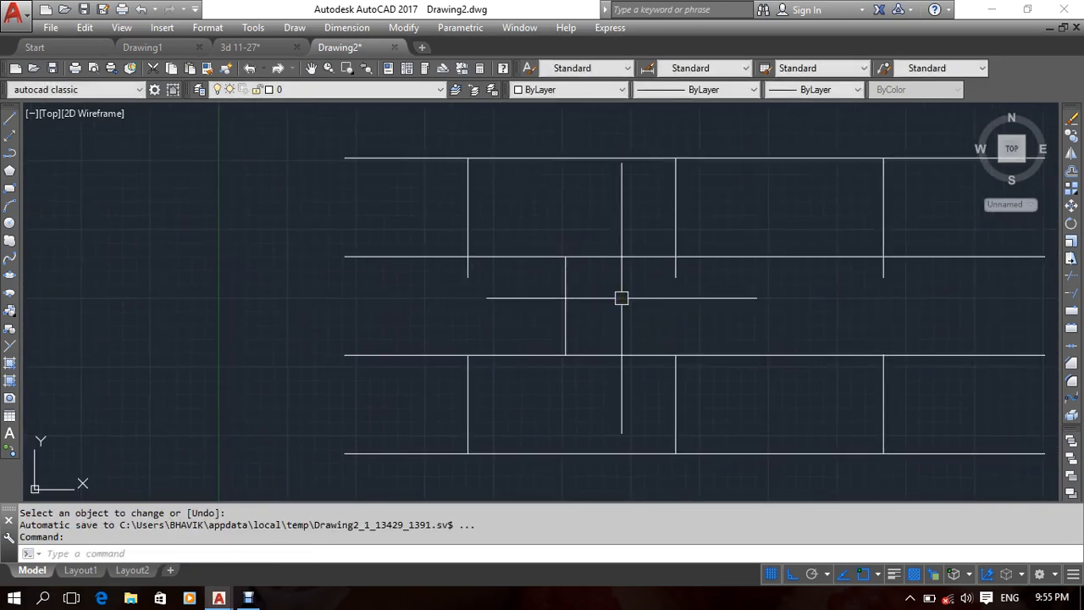
Shorten the middle row's vertical line with Lengthen's Dynamic option, bringing its upper end level with the top row lines' lower endpoints.
type("len")
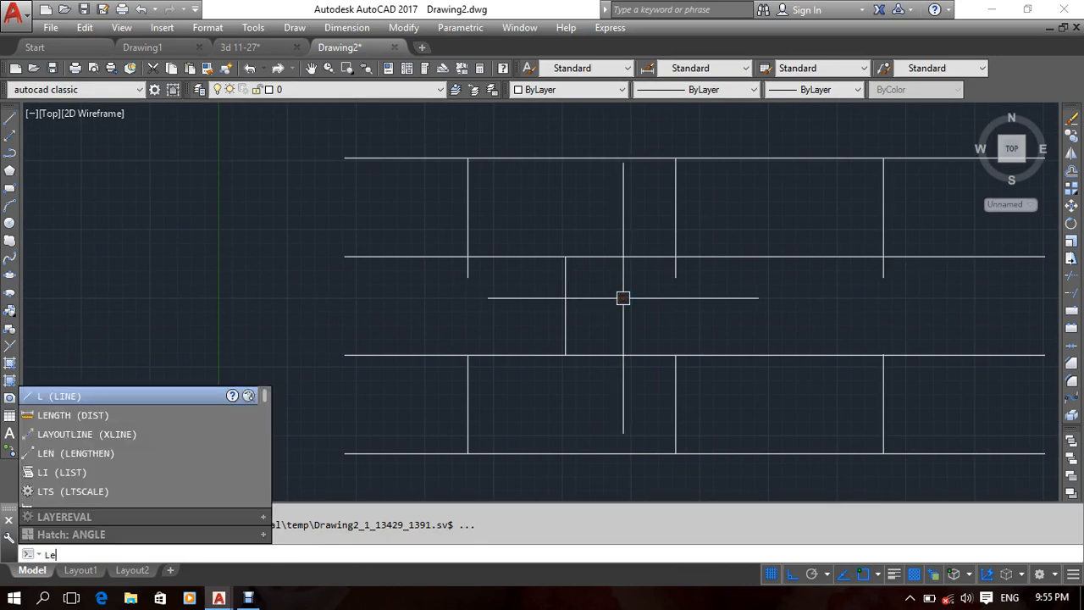
key("Return")
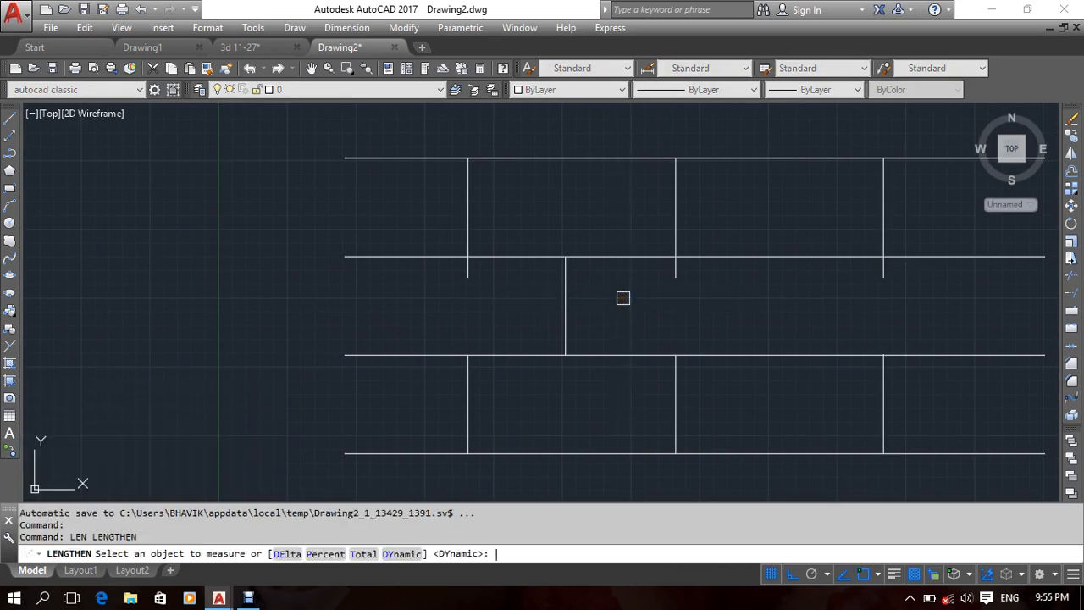
left_click(405, 553)
scroll(472, 303, "up", 4)
scroll(469, 264, "down", 4)
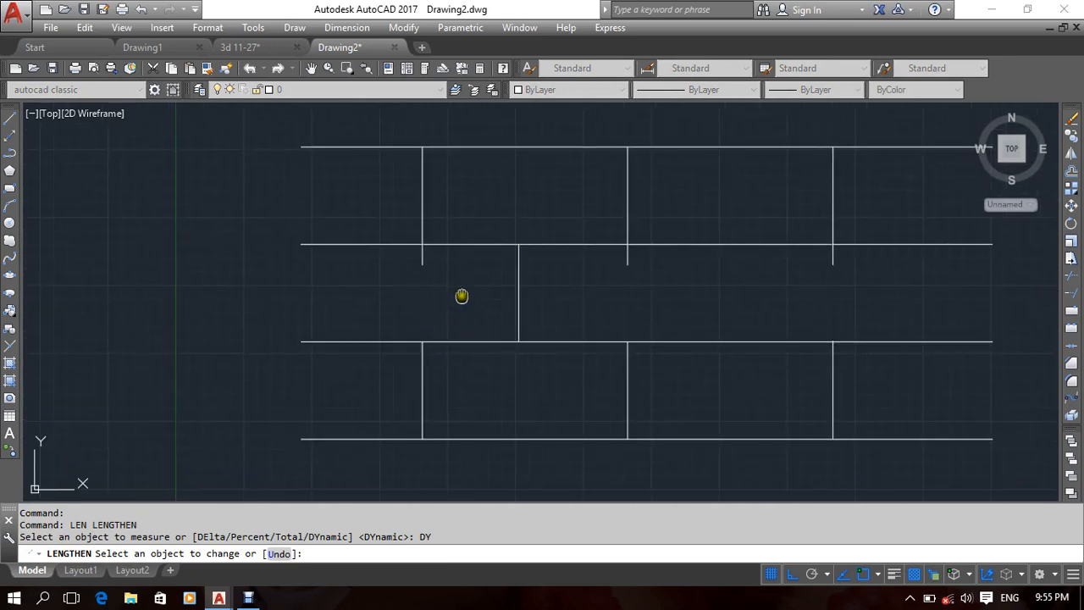
middle_click_drag(461, 296, 454, 306)
left_click(514, 280)
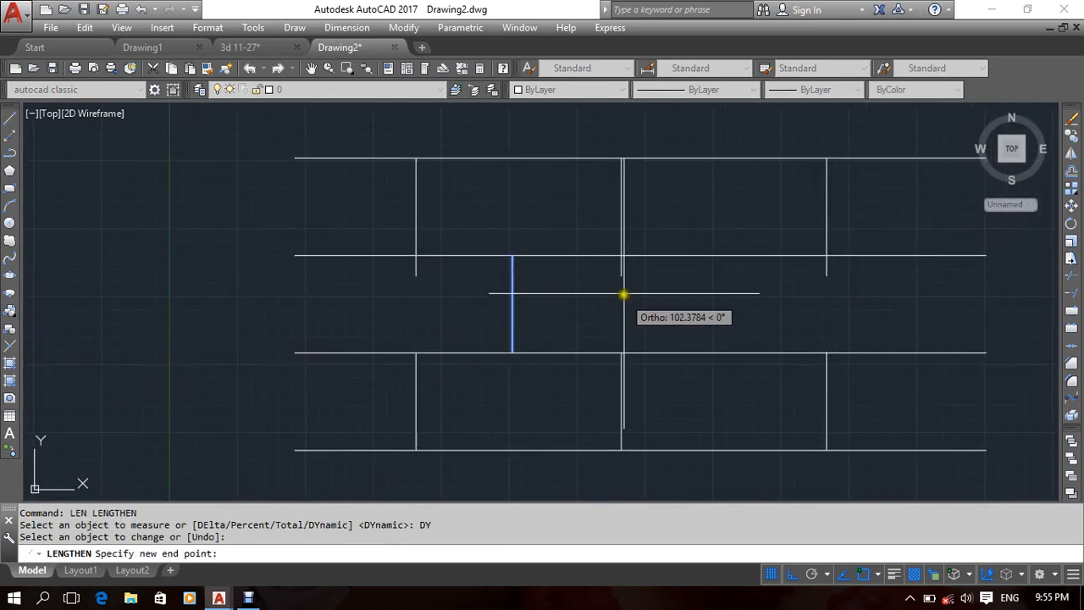
left_click(623, 277)
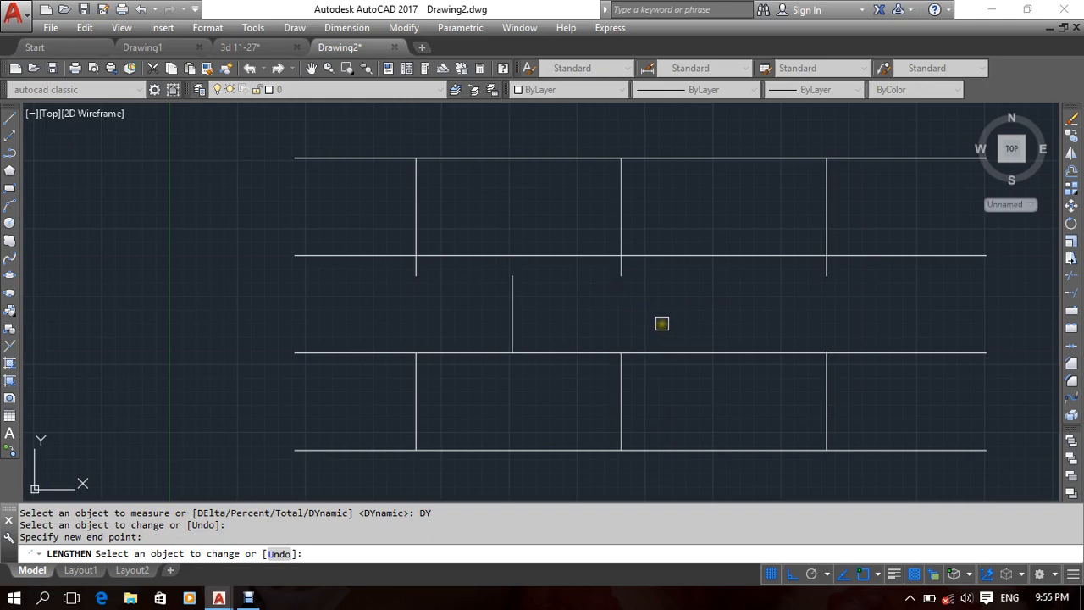
mouse_move(662, 309)
middle_mouse_down()
mouse_move(564, 304)
mouse_move(602, 295)
middle_mouse_up()
key("Return")
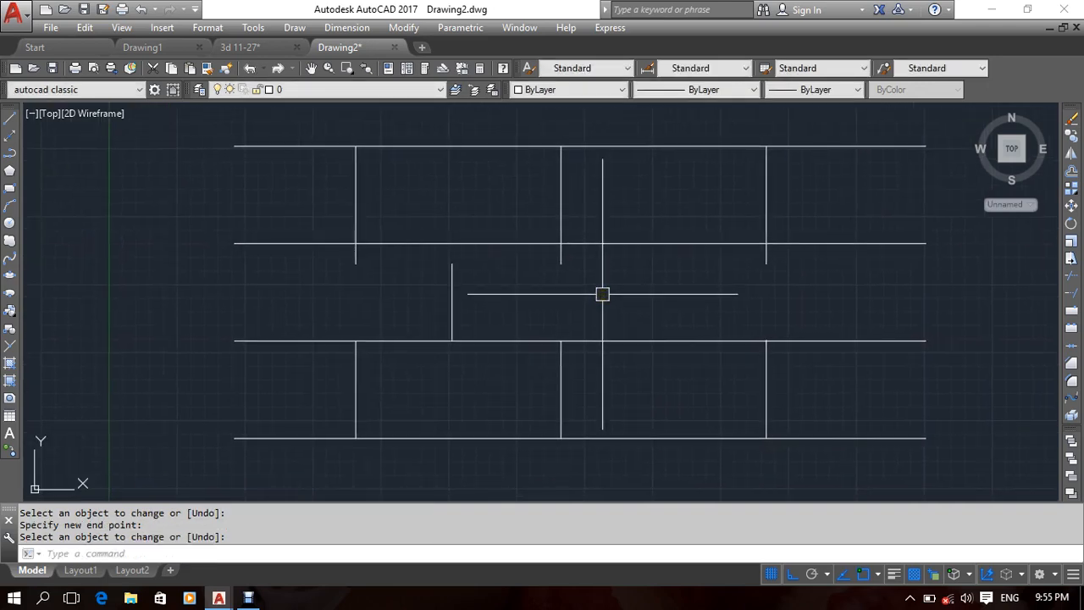
type("LEN")
key("Return")
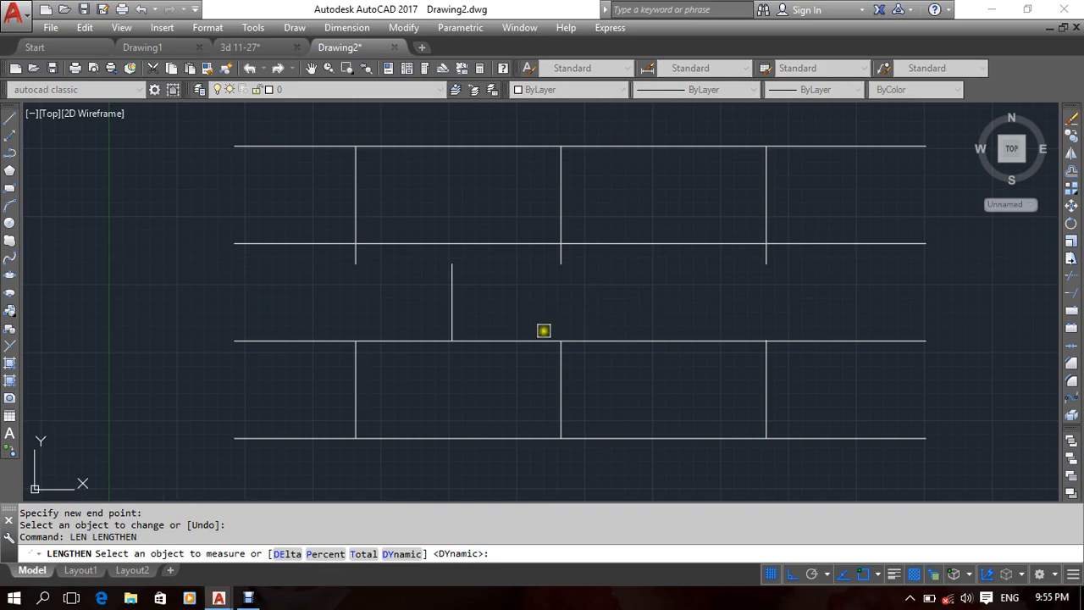
key("Escape")
key("Escape")
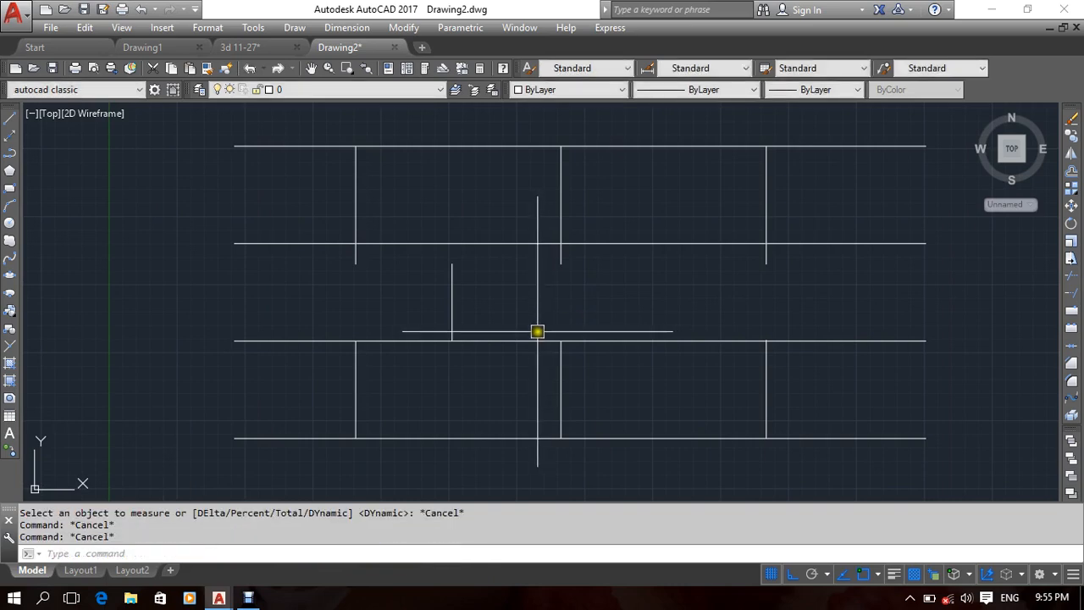
Erase the brick-pattern group of horizontal and vertical lines, keeping the small rectangles below it.
scroll(619, 284, "down", 4)
middle_click_drag(601, 296, 536, 279)
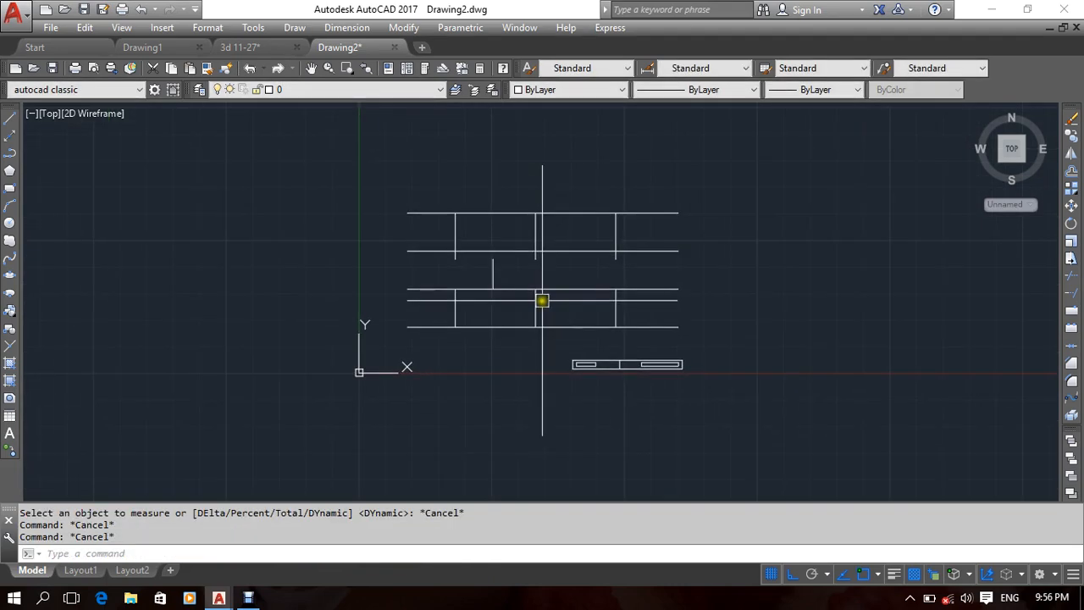
left_click(634, 174)
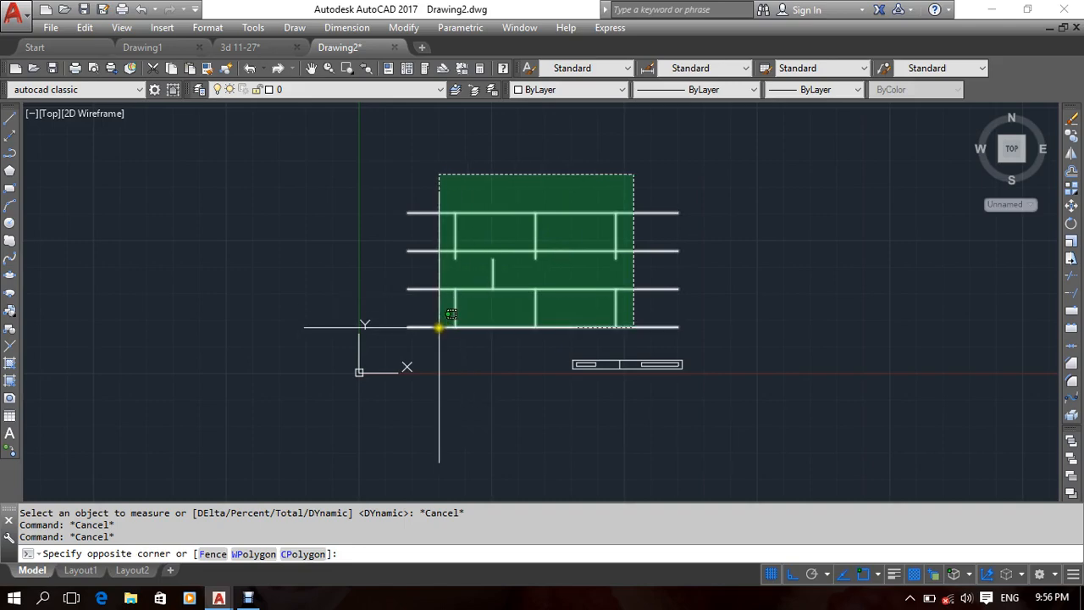
left_click(433, 325)
middle_click_drag(276, 211, 270, 220)
right_click(269, 215)
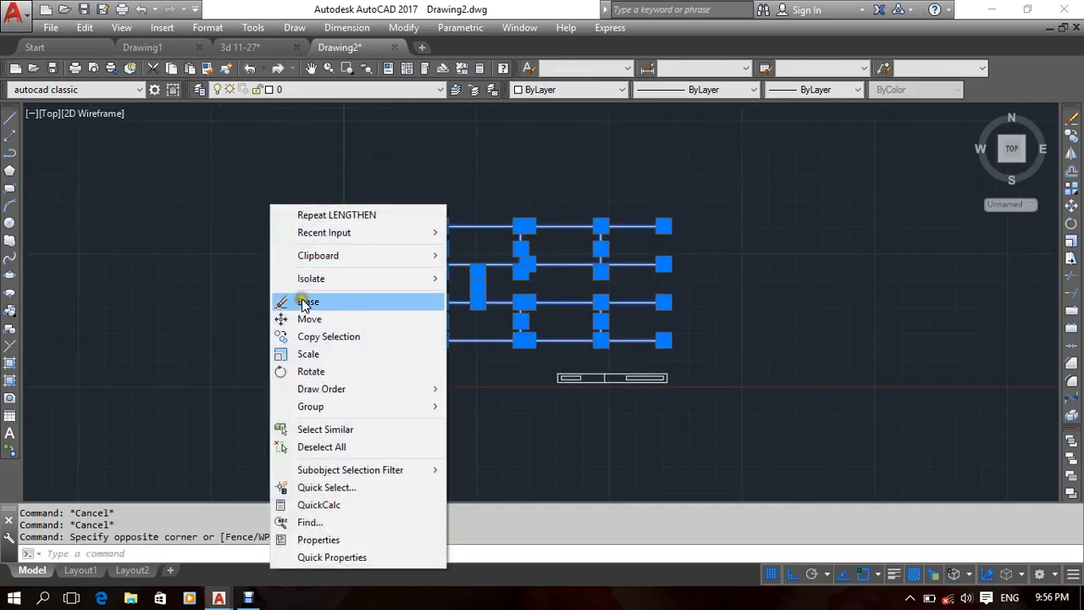
left_click(309, 300)
Draw an open, stepped polyline with six alternating vertical and horizontal segments in the empty area.
middle_click_drag(303, 346, 207, 360)
scroll(339, 339, "up", 2)
mouse_move(477, 346)
middle_mouse_down()
mouse_move(367, 356)
mouse_move(383, 343)
middle_mouse_up()
scroll(367, 355, "up", 2)
scroll(380, 308, "up", 2)
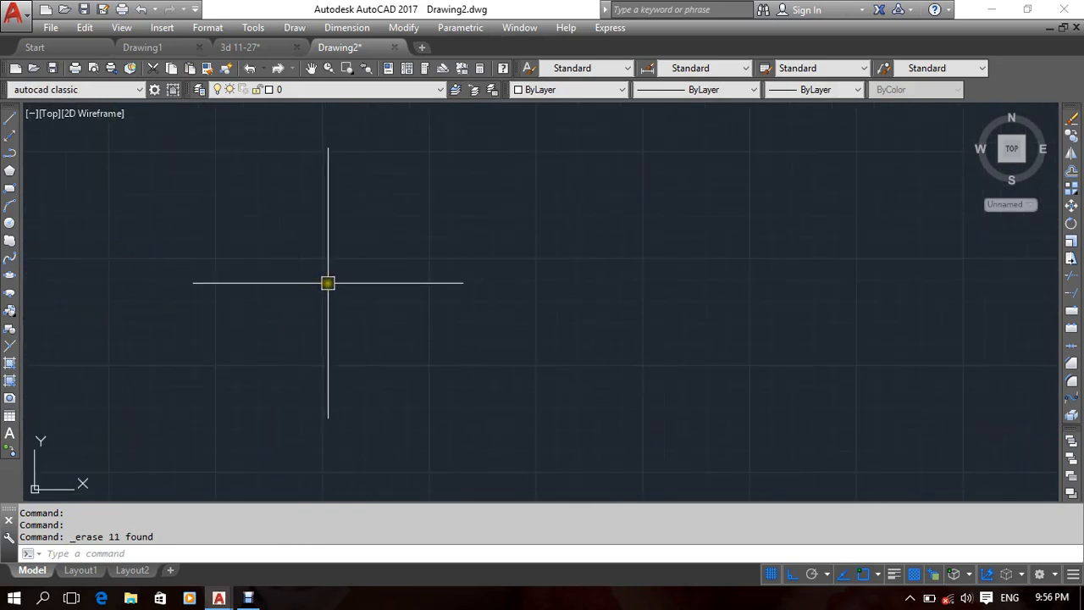
middle_click_drag(210, 255, 243, 254)
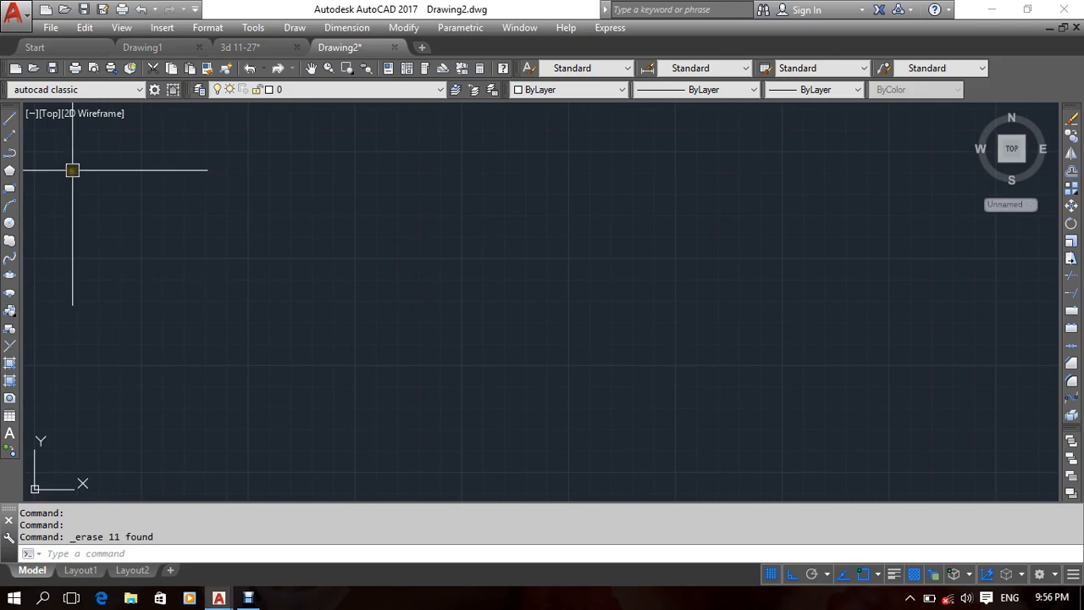
left_click(10, 152)
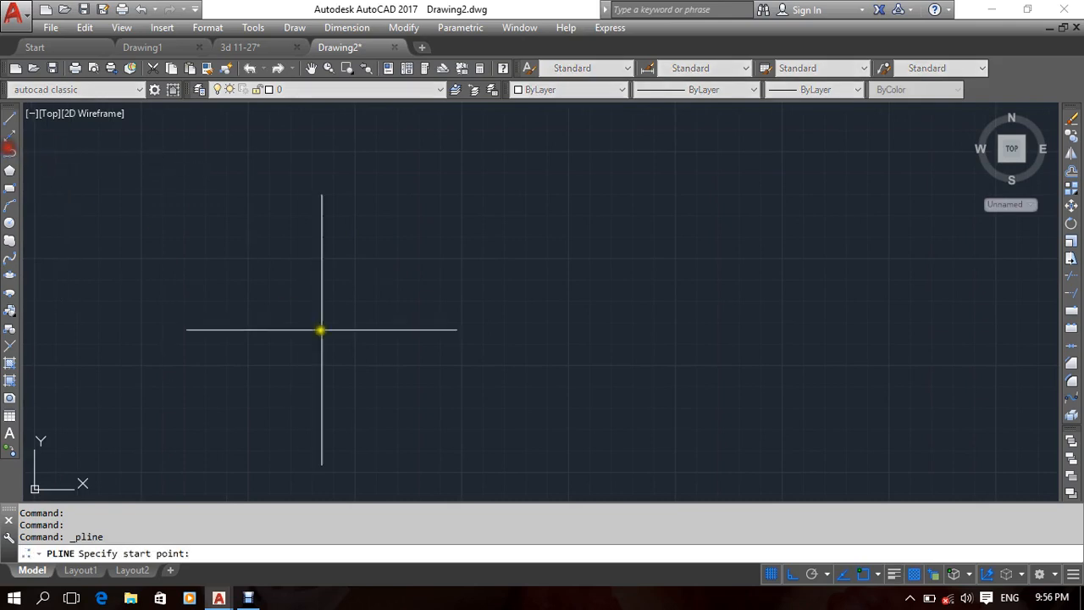
left_click(321, 329)
left_click(322, 245)
left_click(451, 245)
left_click(451, 323)
left_click(681, 323)
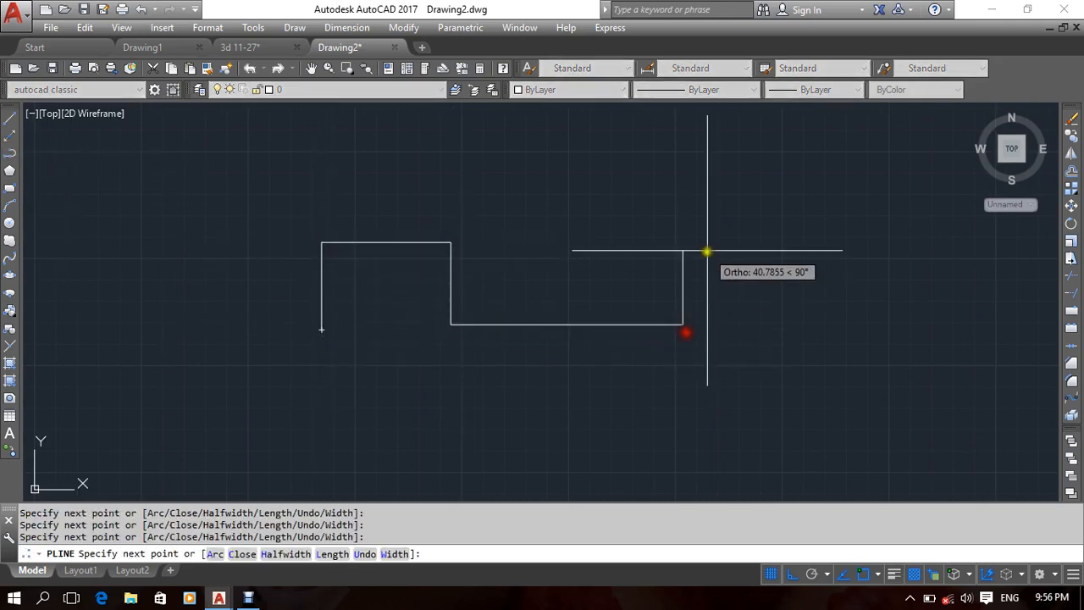
left_click(682, 245)
left_click(743, 241)
key("Return")
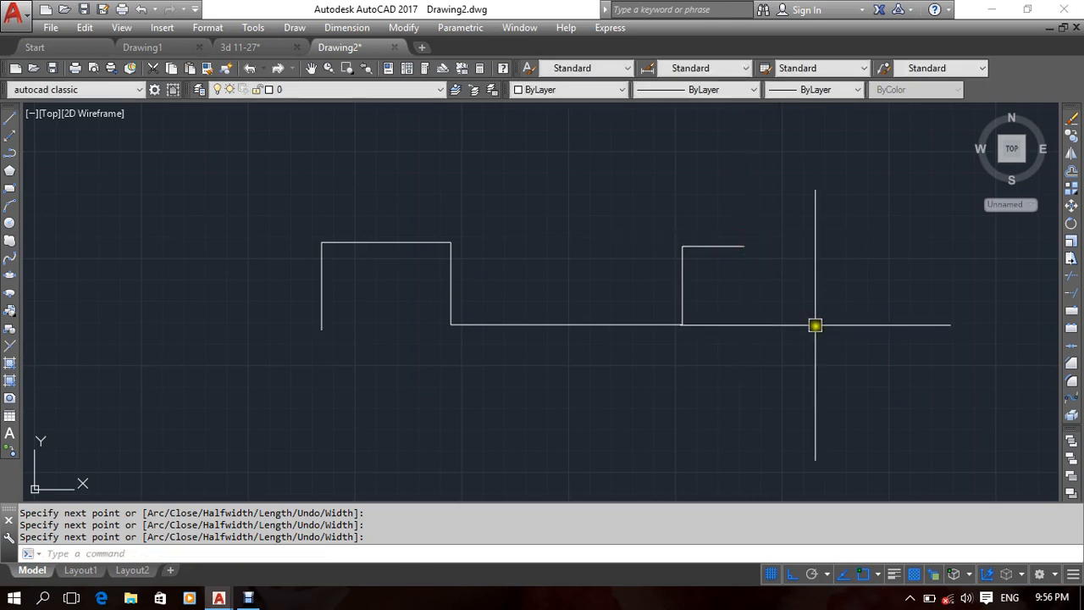
Use Lengthen with the default delta of -10 to shorten the polyline's upper-right end twice.
type("l")
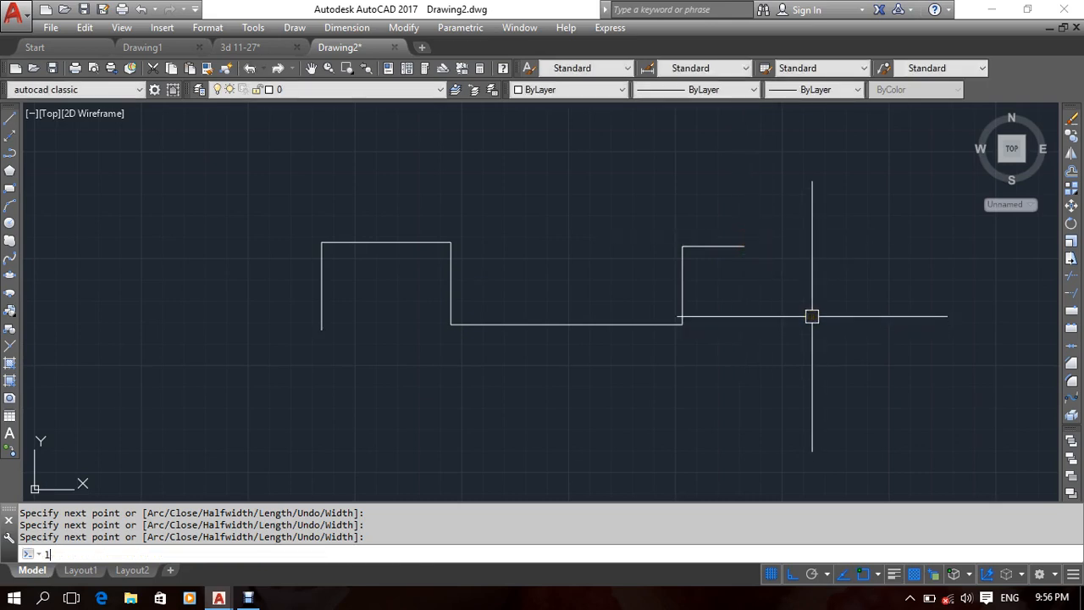
type("en")
key("Return")
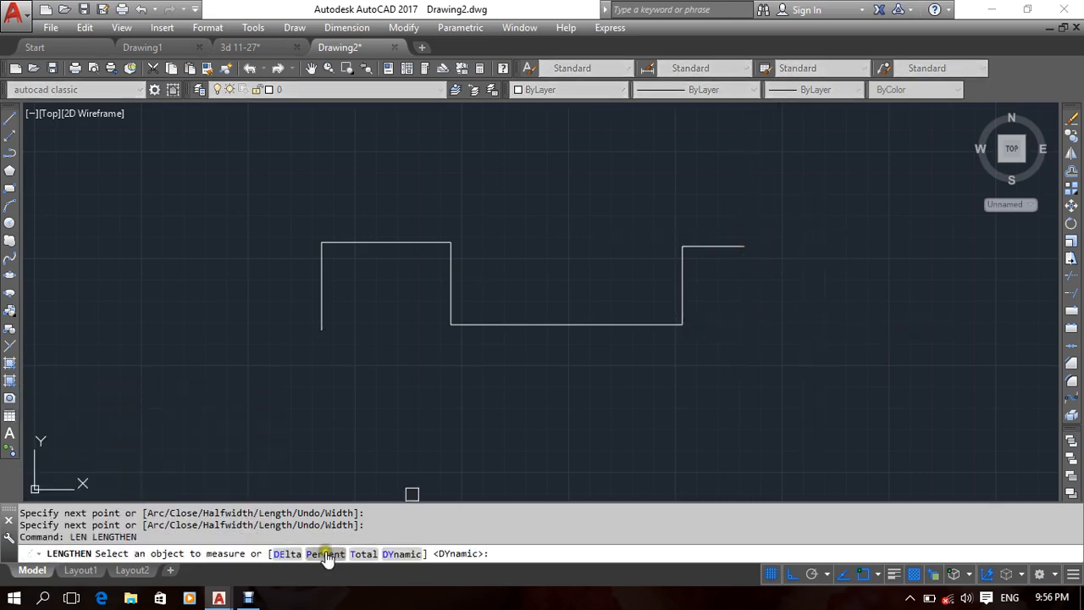
left_click(287, 553)
key("Return")
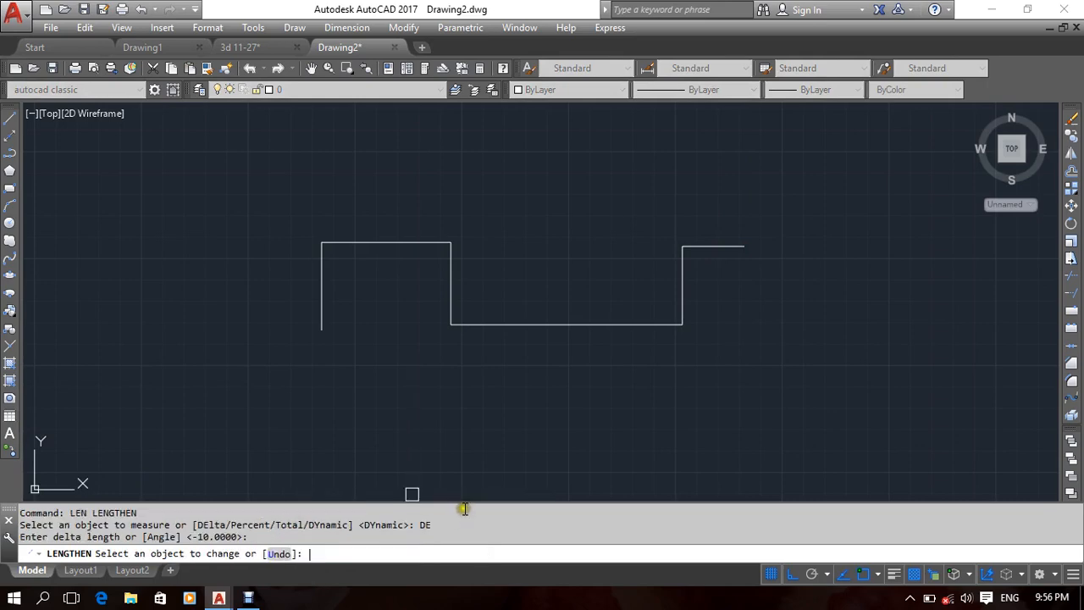
left_click(734, 247)
scroll(741, 244, "up", 4)
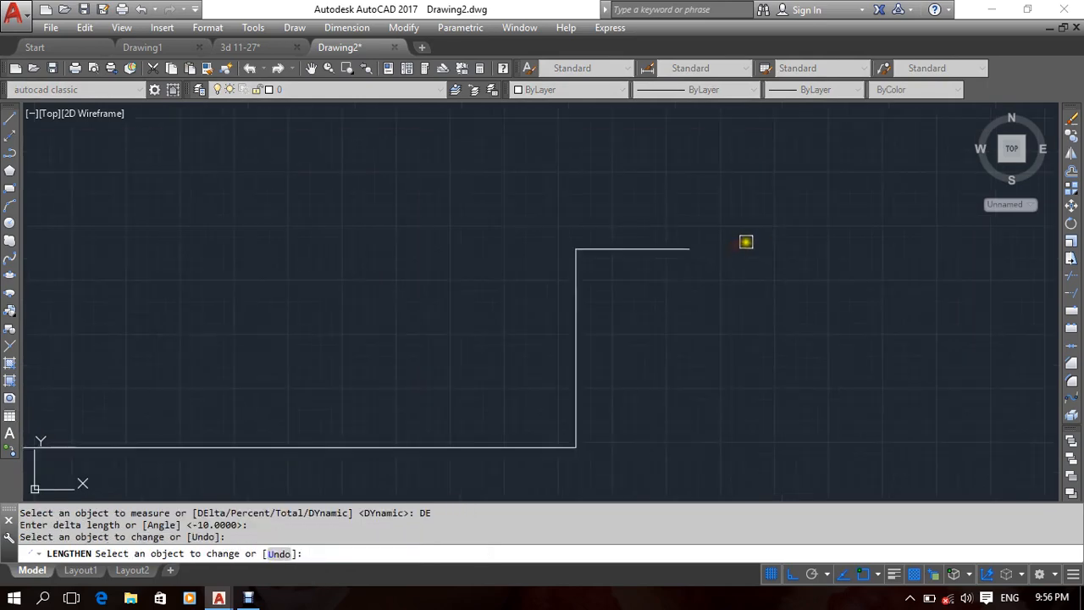
left_click(659, 251)
scroll(700, 257, "down", 6)
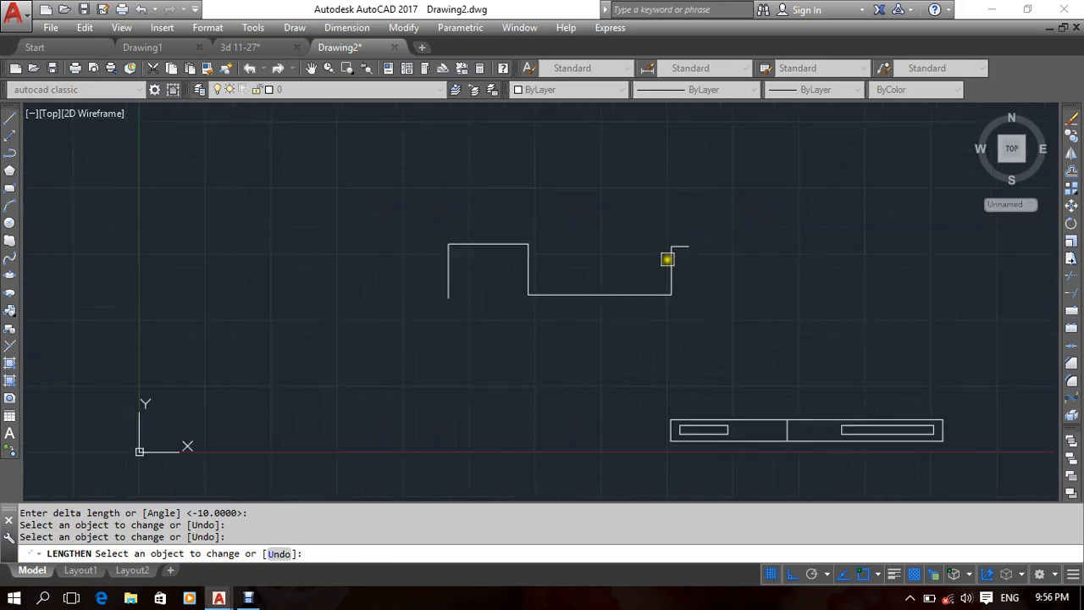
mouse_move(547, 267)
middle_mouse_down()
mouse_move(584, 252)
mouse_move(547, 252)
middle_mouse_up()
scroll(581, 252, "up", 4)
key("Return")
Try to set the stepped polyline's total length to 100 with Lengthen, and undo the change.
key("Return")
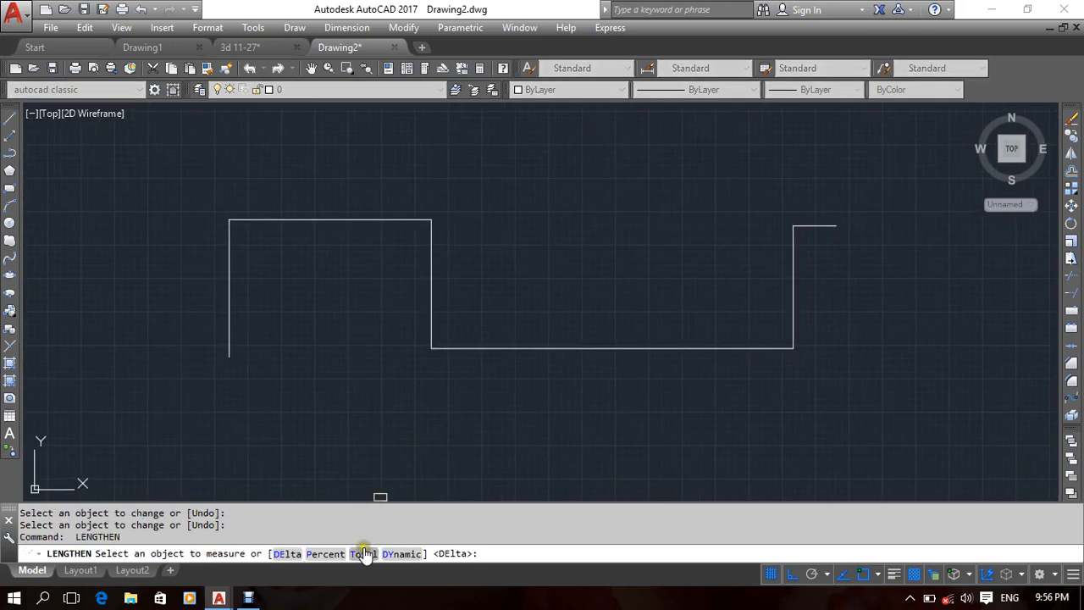
left_click(364, 553)
middle_click_drag(548, 322, 523, 314)
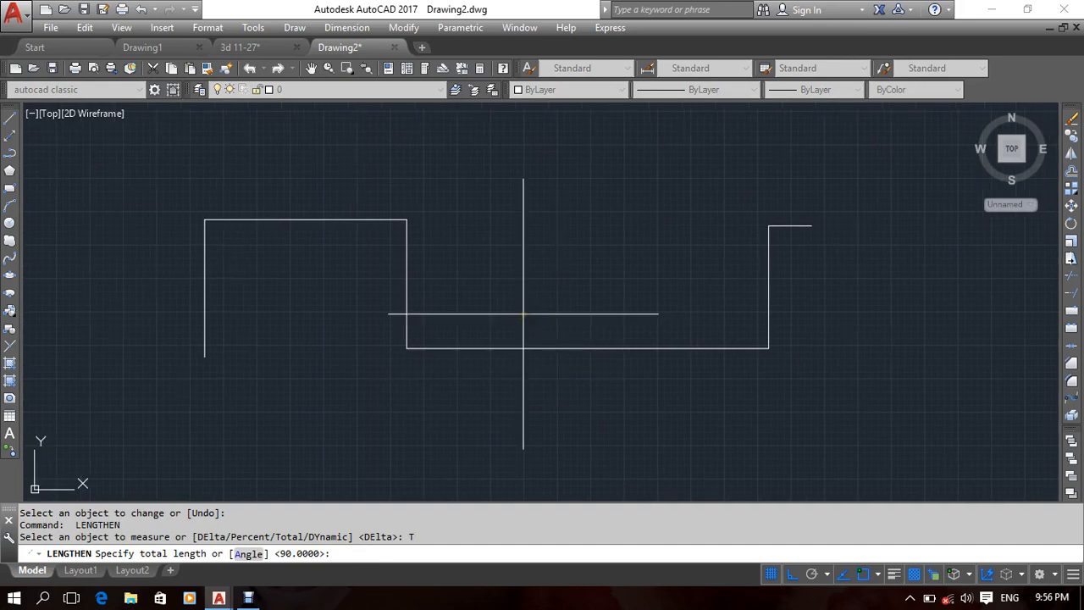
type("100")
key("Return")
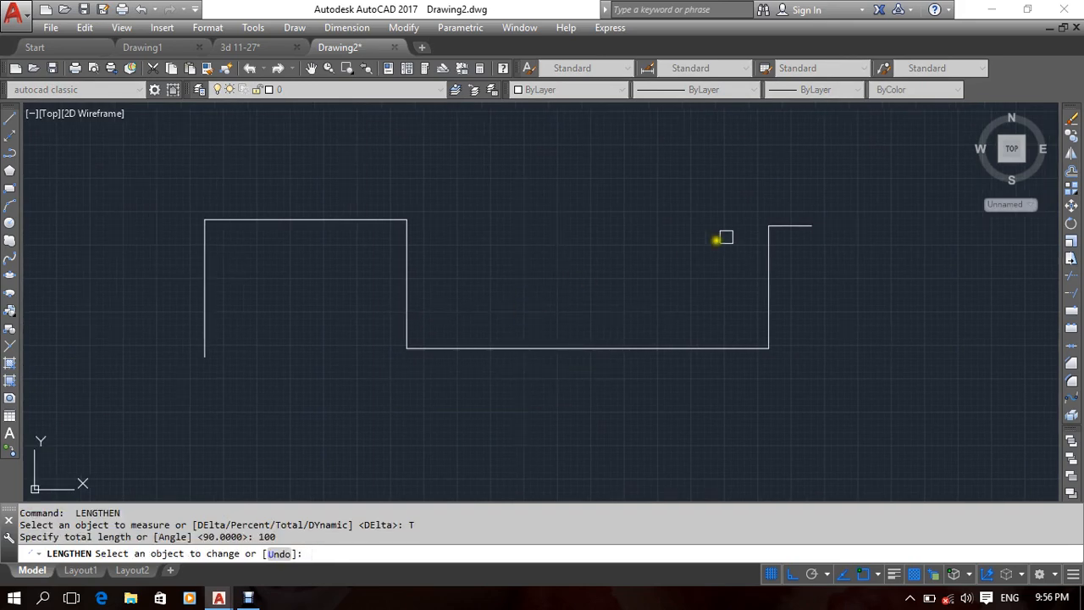
left_click(789, 220)
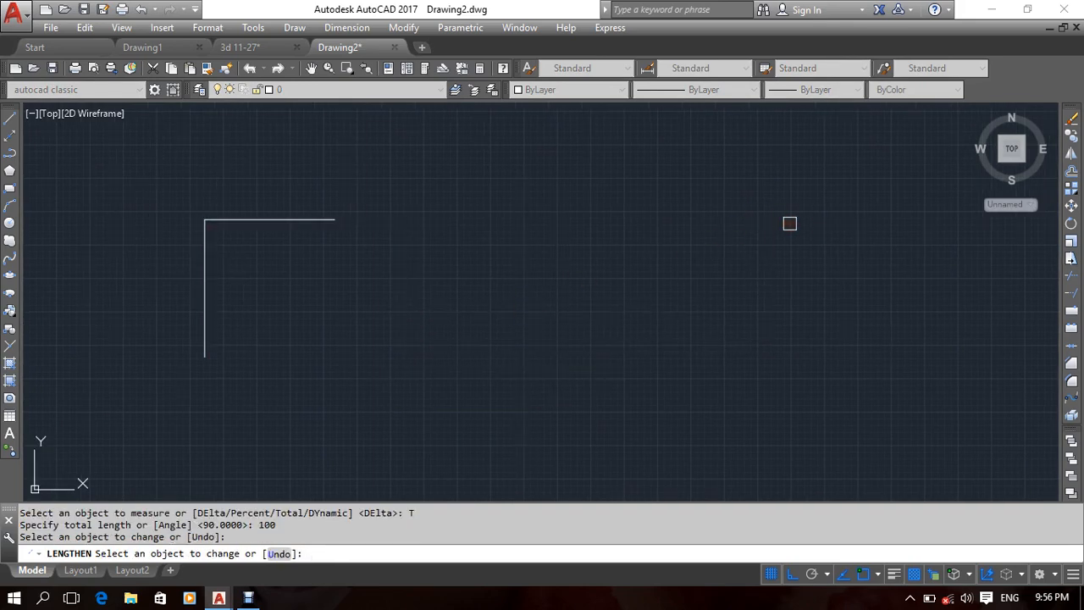
key("ctrl+z")
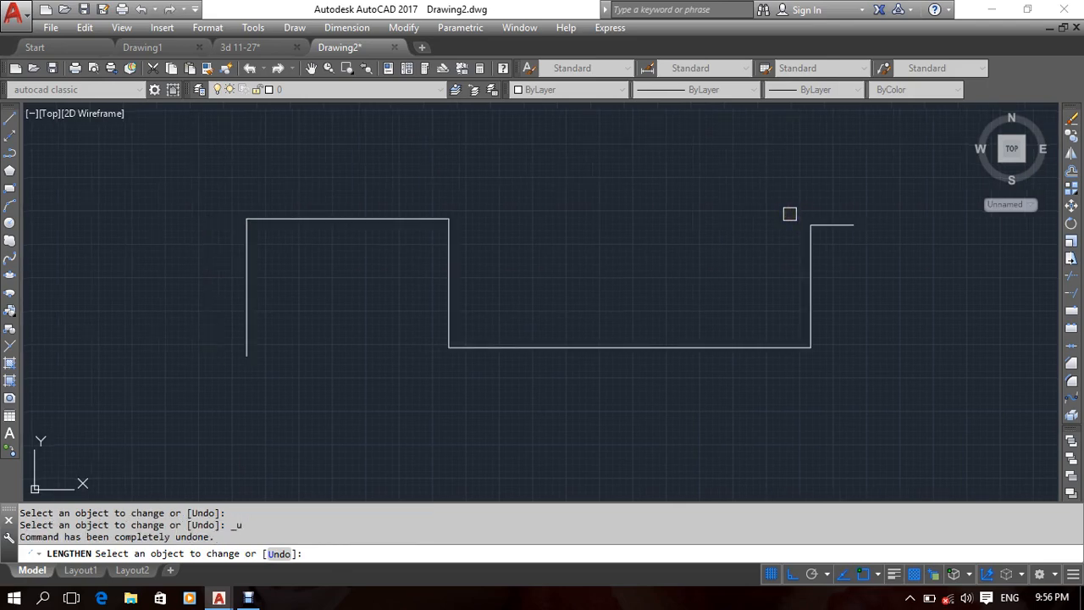
mouse_move(736, 216)
middle_mouse_down()
mouse_move(600, 223)
mouse_move(592, 236)
middle_mouse_up()
key("Return")
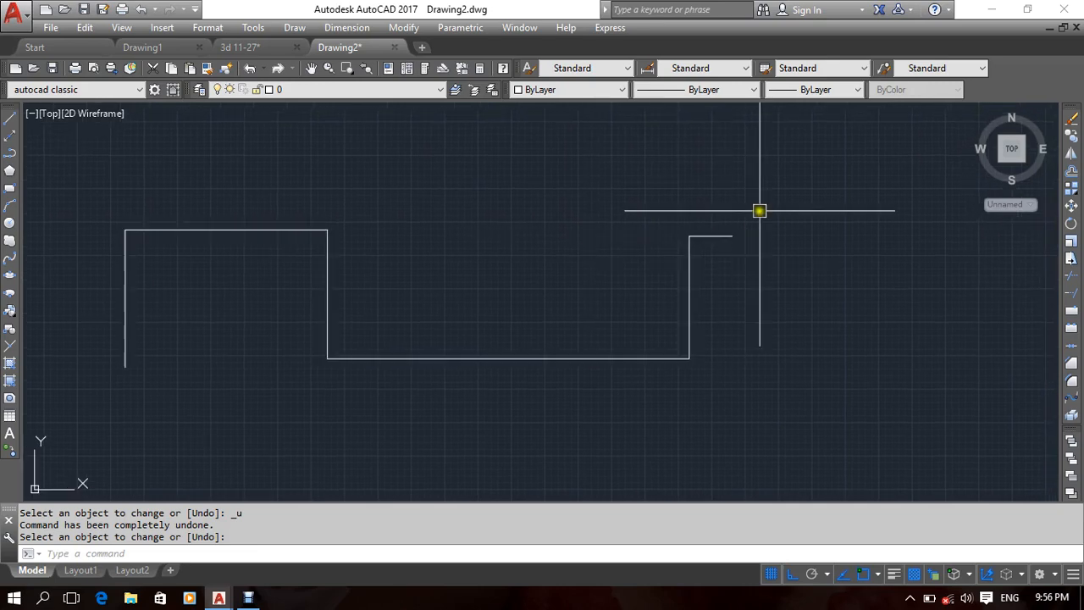
Erase the stepped polyline.
left_click(759, 210)
left_click(584, 274)
mouse_move(583, 273)
middle_mouse_down()
mouse_move(526, 270)
mouse_move(549, 268)
middle_mouse_up()
key("Delete")
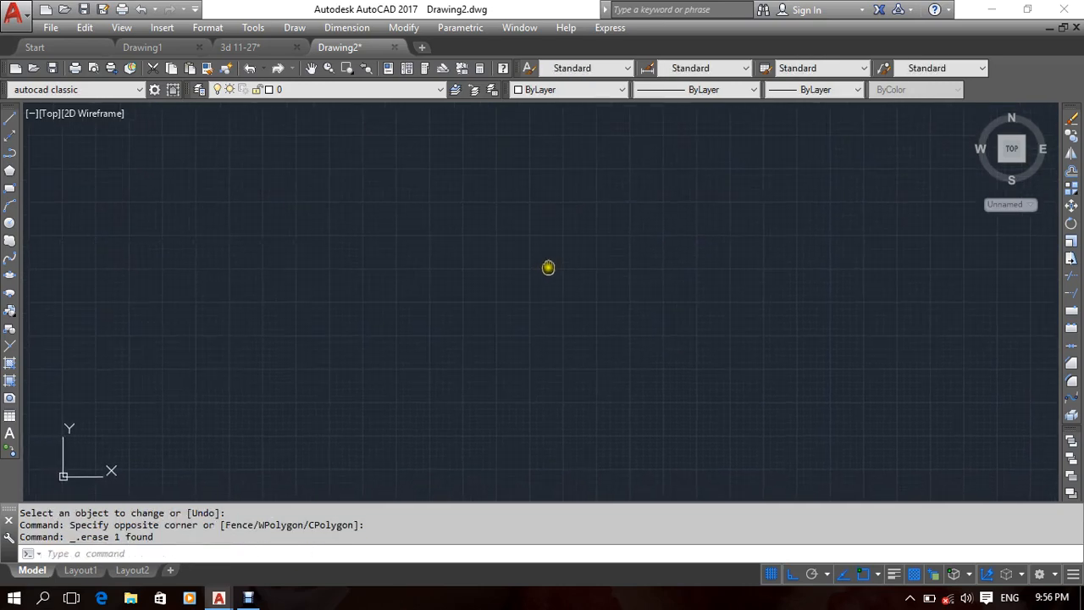
left_click(404, 27)
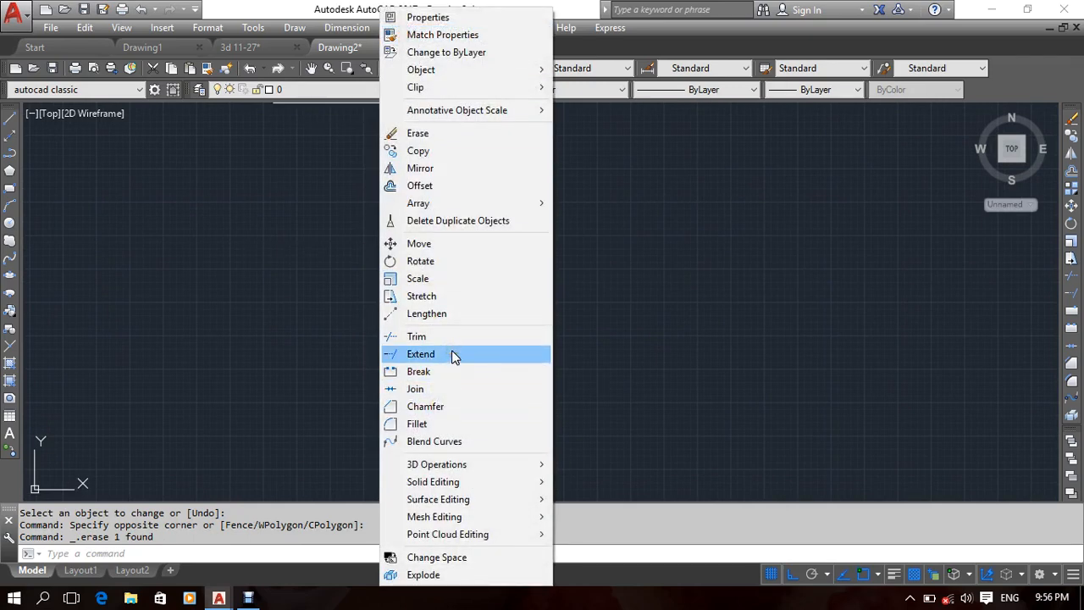
left_click(828, 234)
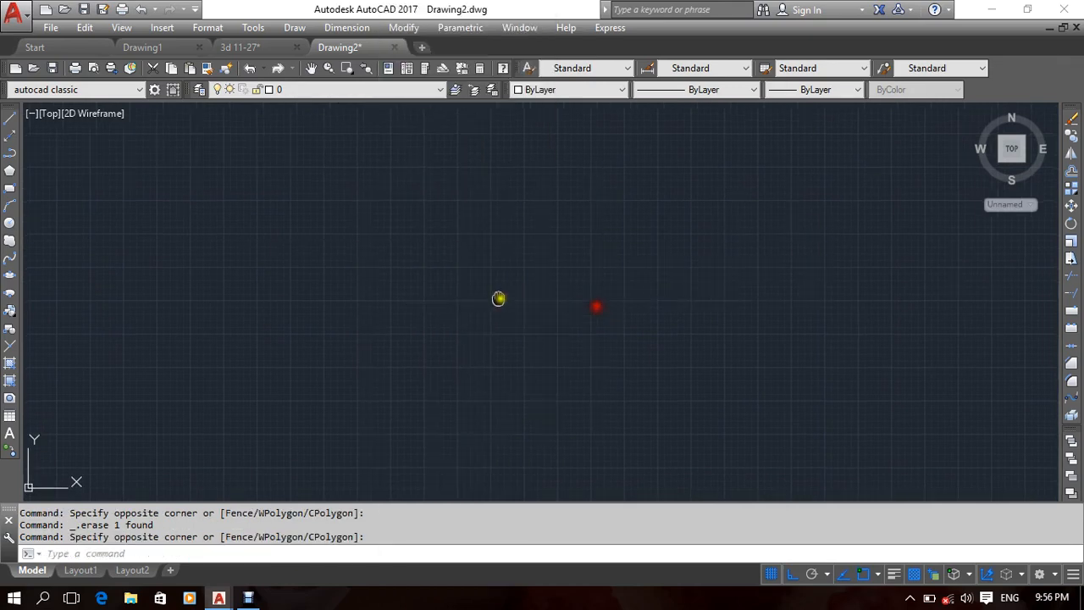
Draw one long horizontal line across the empty drawing area.
left_click(8, 120)
left_click(259, 257)
left_click(725, 331)
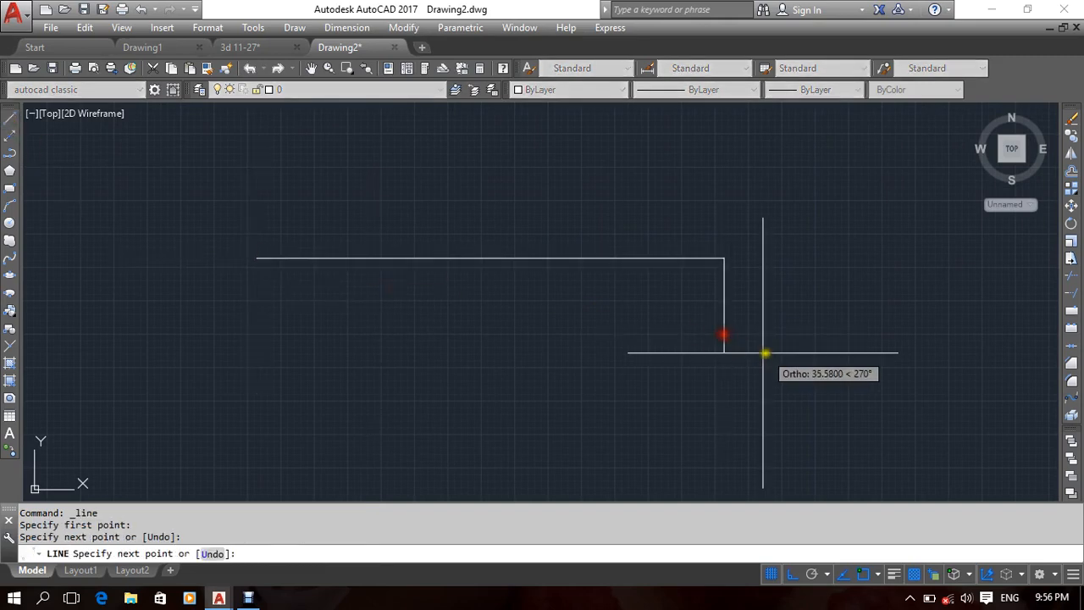
key("Return")
Draw two separate vertical lines of similar length that cross the horizontal line near its two ends.
key("Return")
left_click(351, 138)
left_click(431, 407)
key("Return")
key("Return")
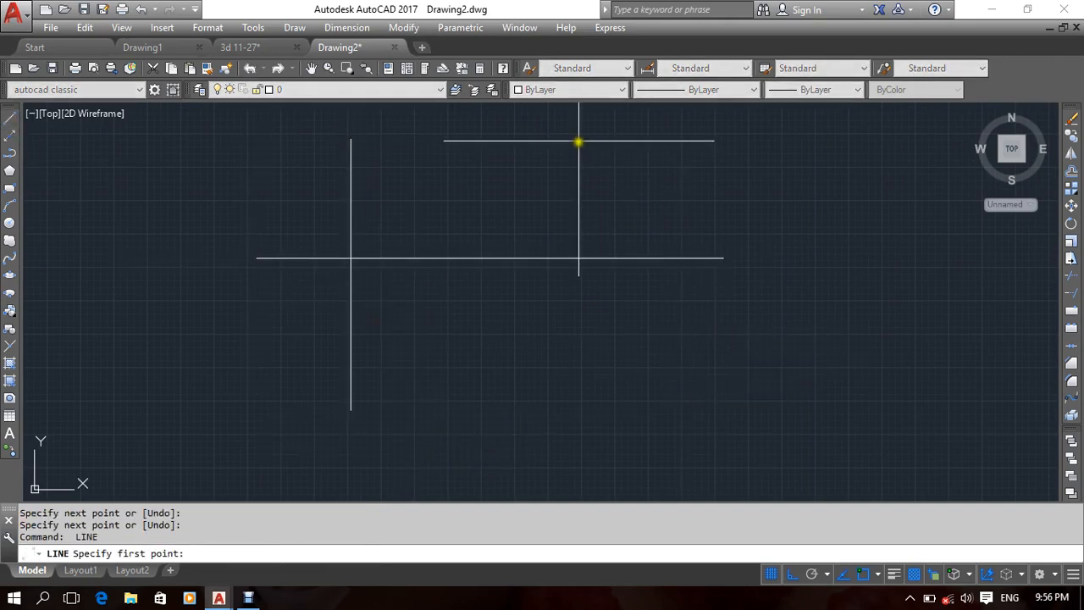
left_click(578, 139)
left_click(579, 411)
key("Return")
mouse_move(675, 377)
middle_mouse_down()
mouse_move(804, 428)
mouse_move(826, 423)
middle_mouse_up()
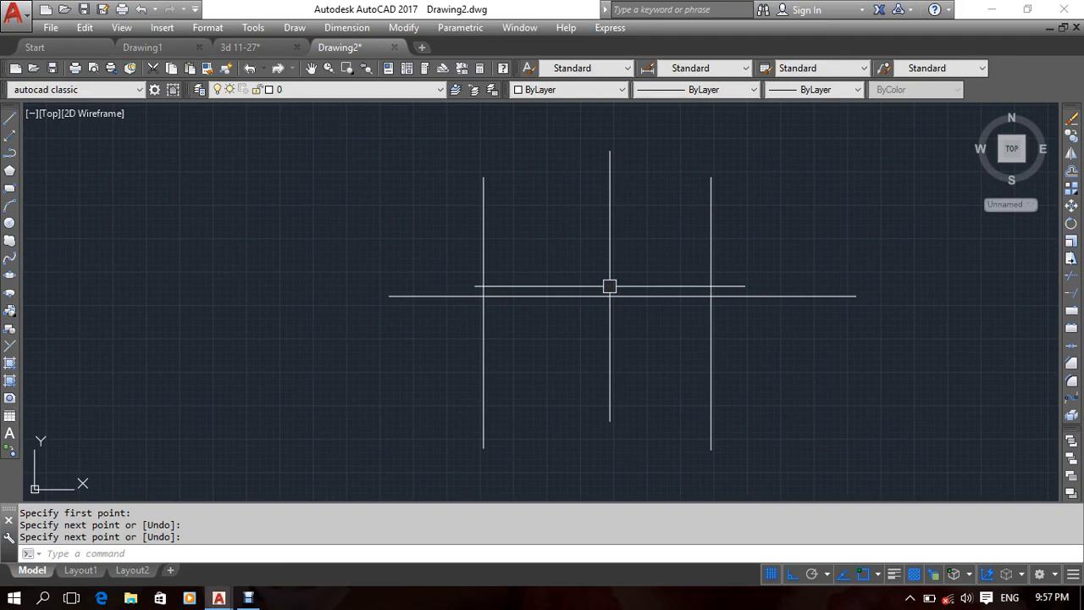
Try to break a gap into the horizontal line between the two vertical lines, and cancel the command.
type("br")
key("Return")
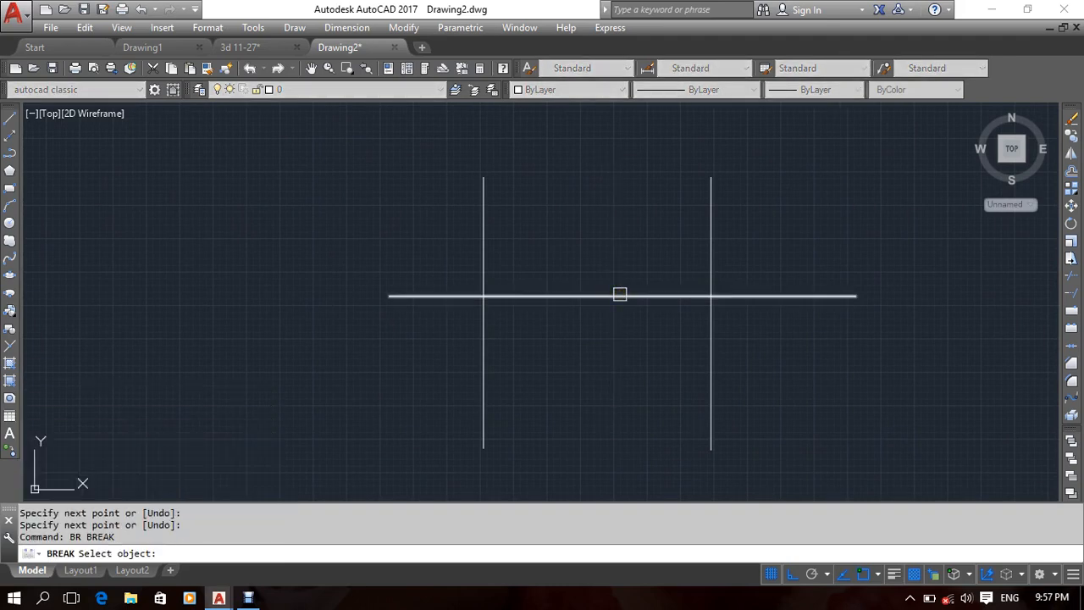
left_click(620, 294)
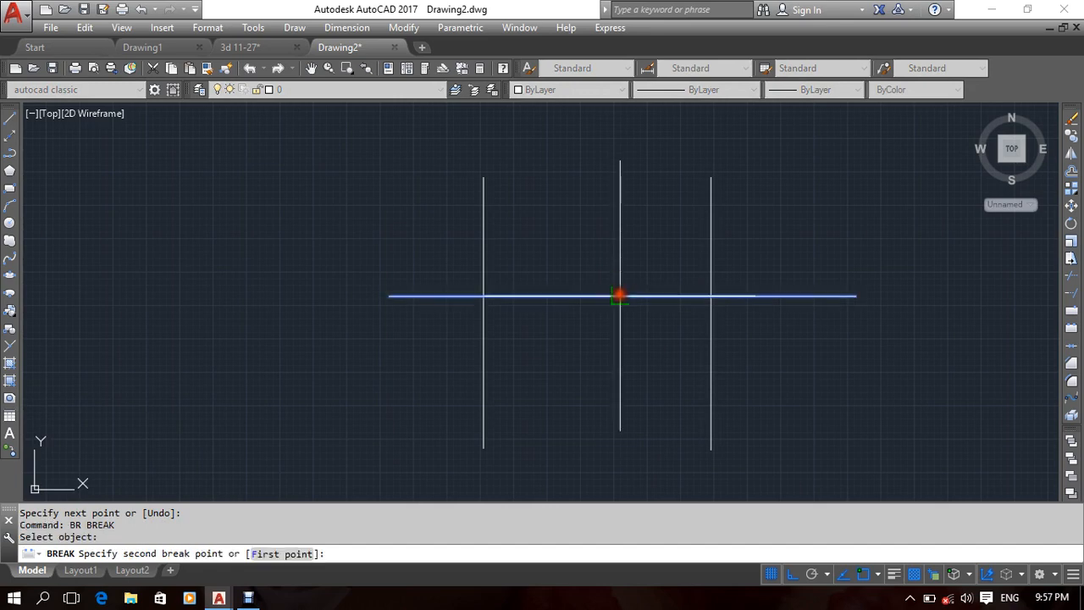
left_click(569, 355)
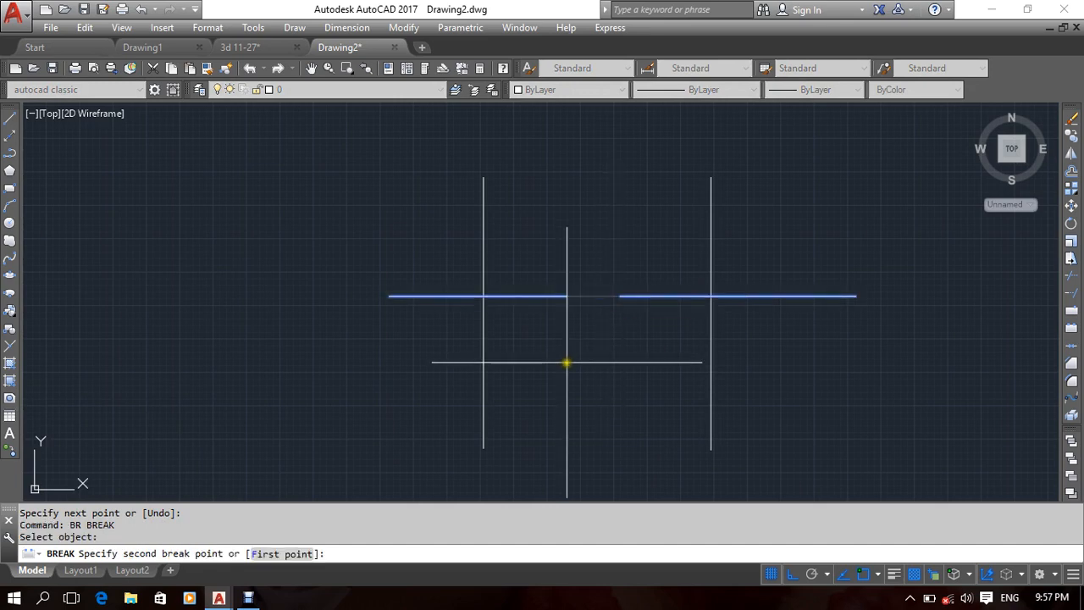
key("Escape")
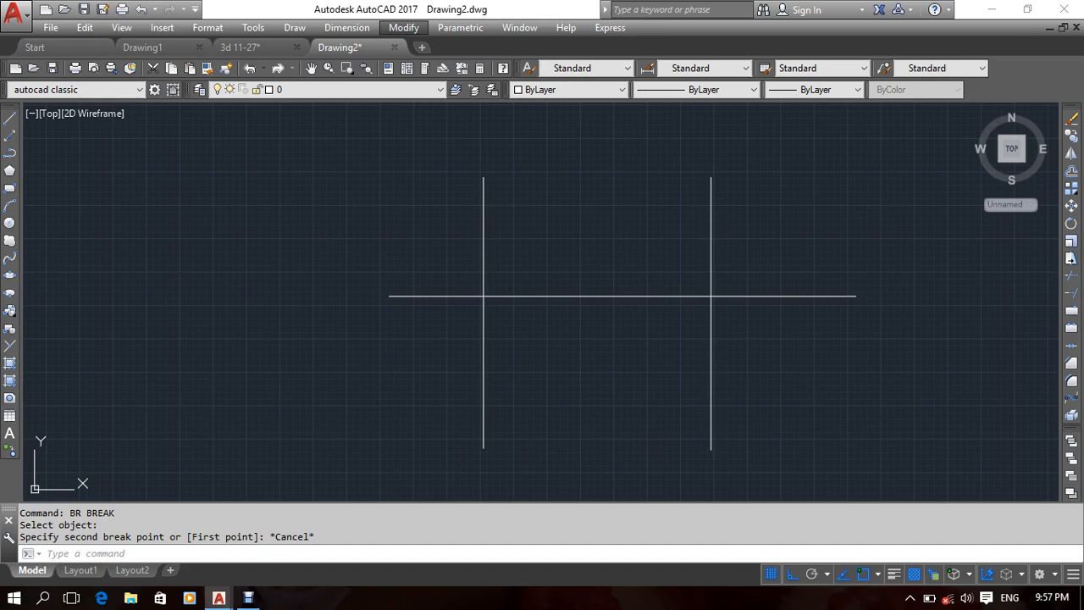
left_click(559, 413)
key("Escape")
key("Escape")
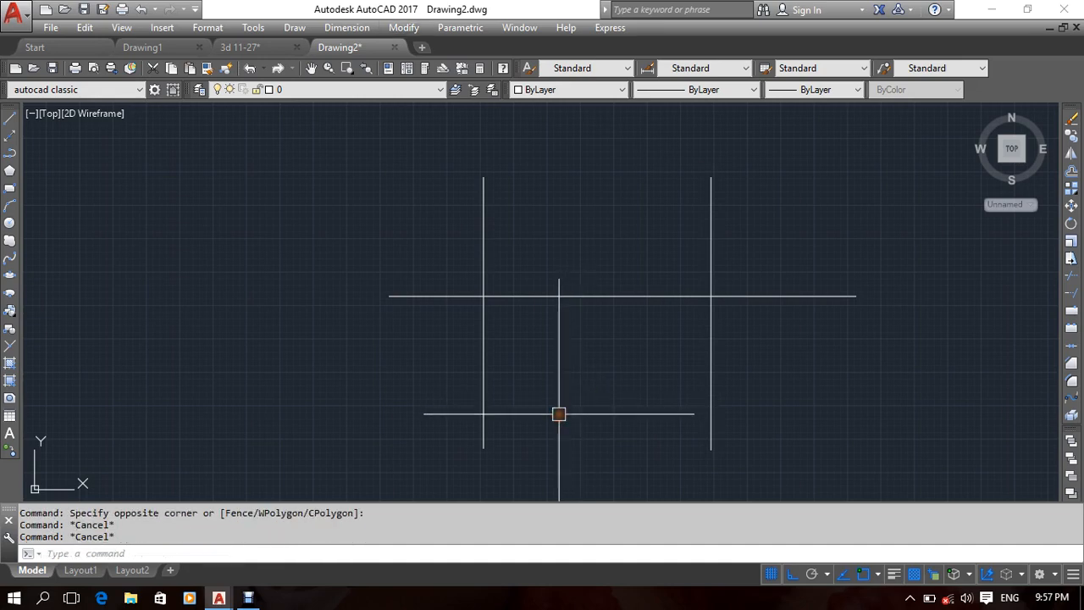
type("co")
key("Return")
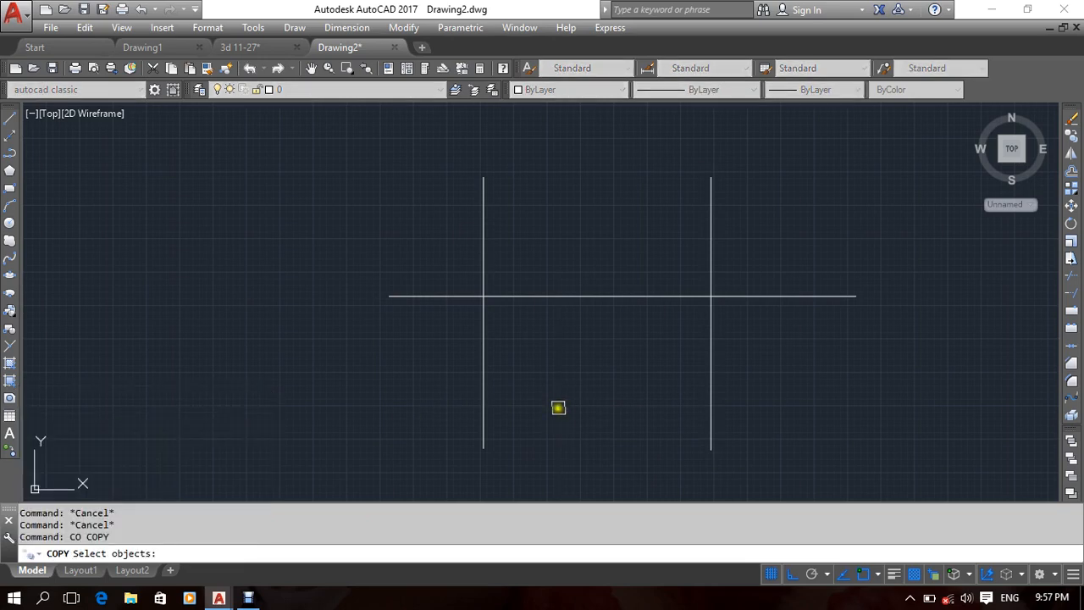
key("Escape")
key("Escape")
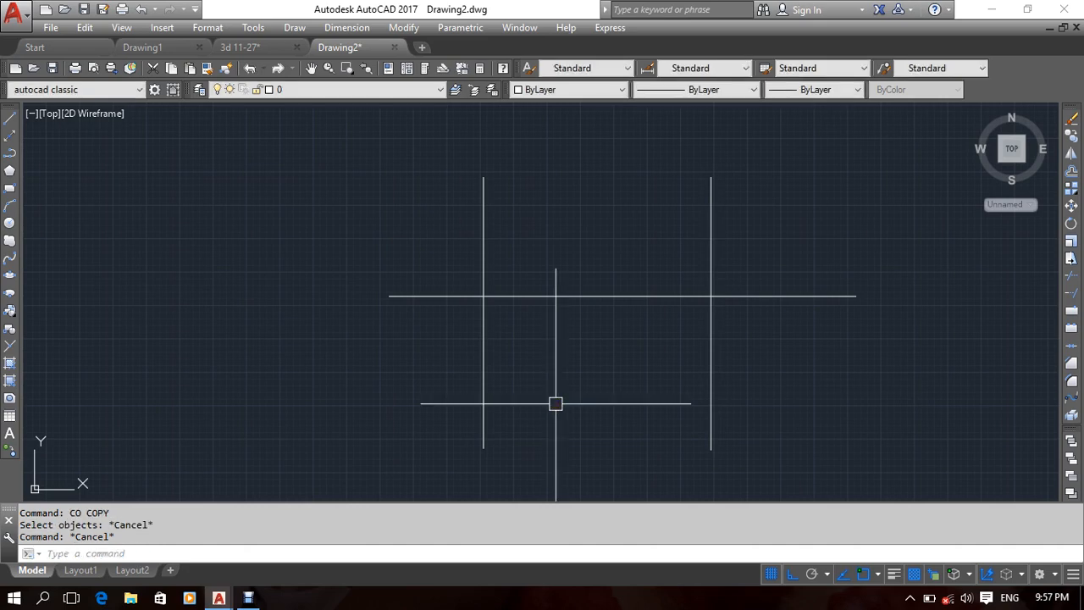
Break the horizontal line with the First point option, removing the portion between its intersections with the two vertical lines.
type("br")
key("Return")
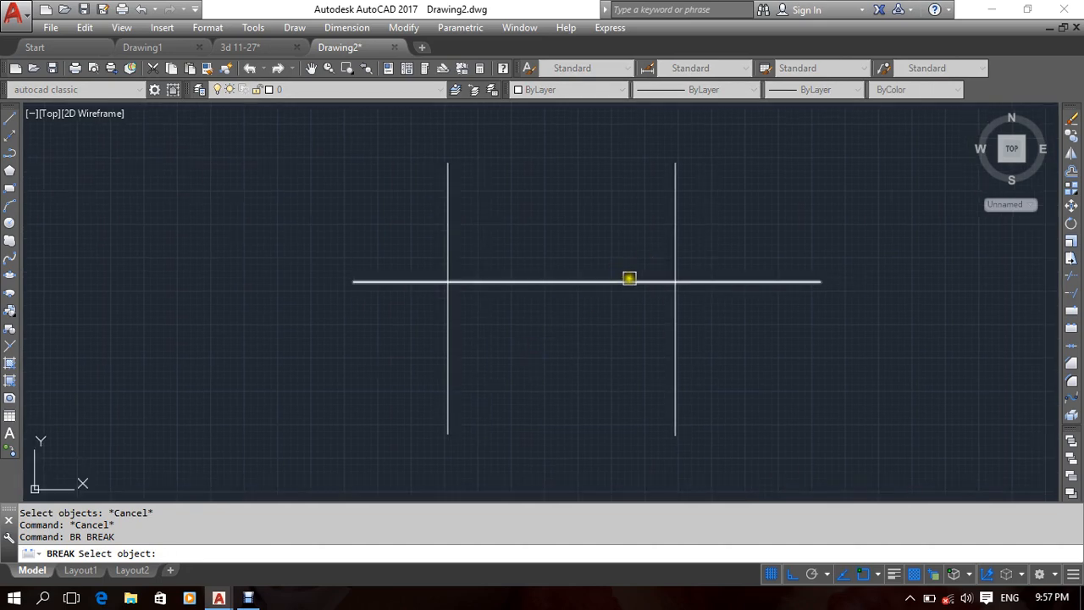
left_click(635, 281)
left_click(618, 305)
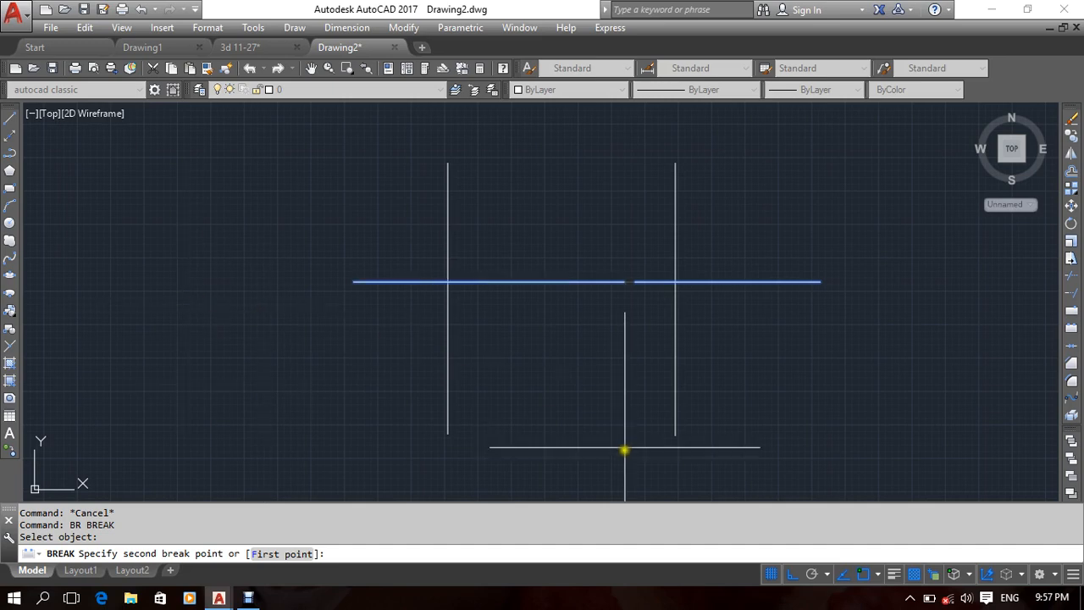
mouse_move(633, 385)
middle_mouse_down()
mouse_move(573, 404)
mouse_move(629, 383)
middle_mouse_up()
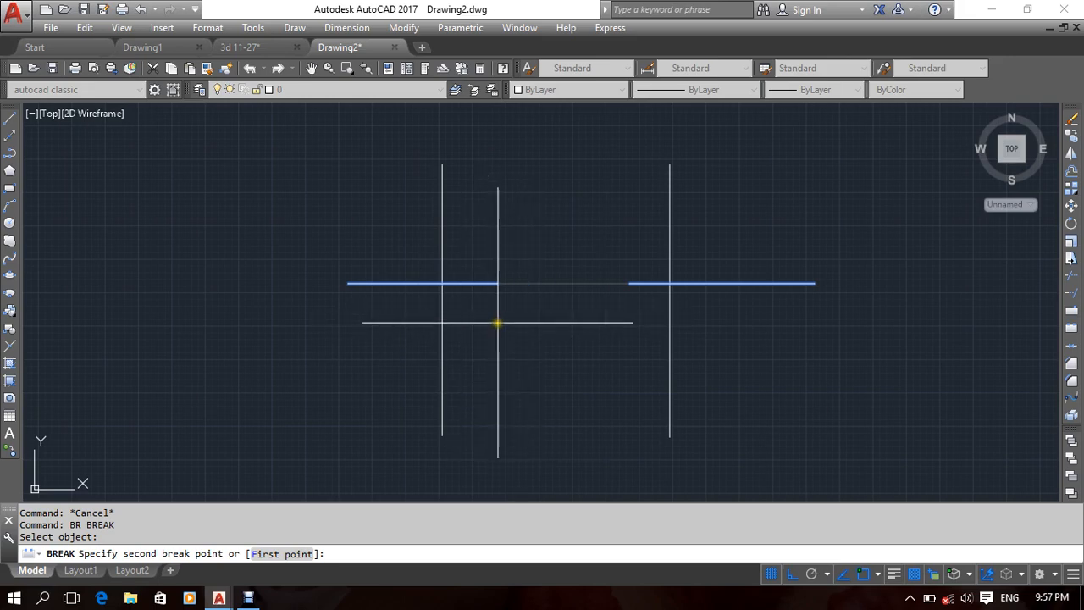
left_click(288, 554)
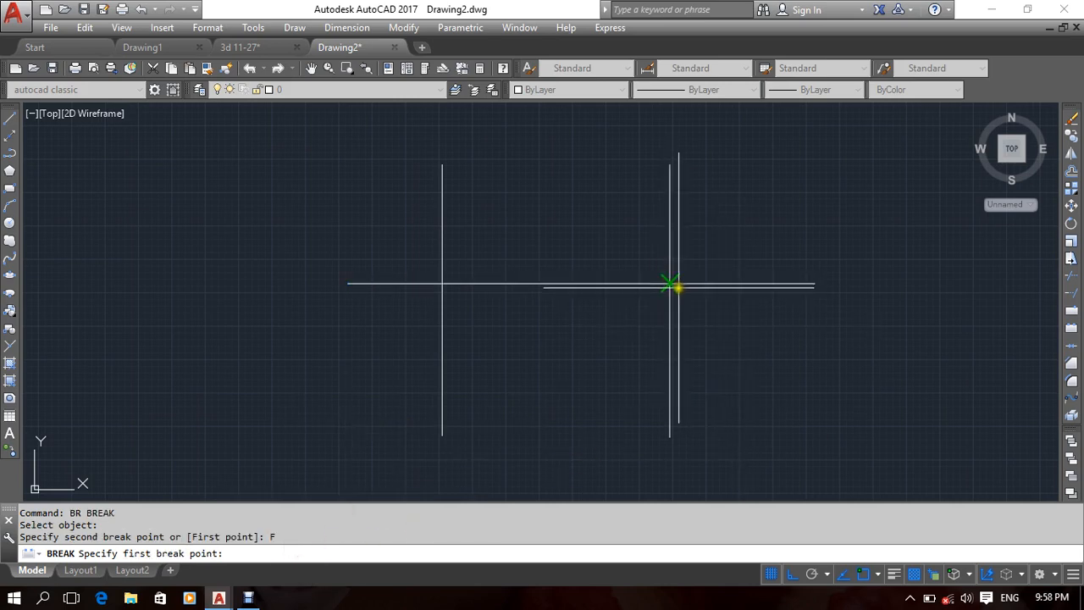
left_click(669, 285)
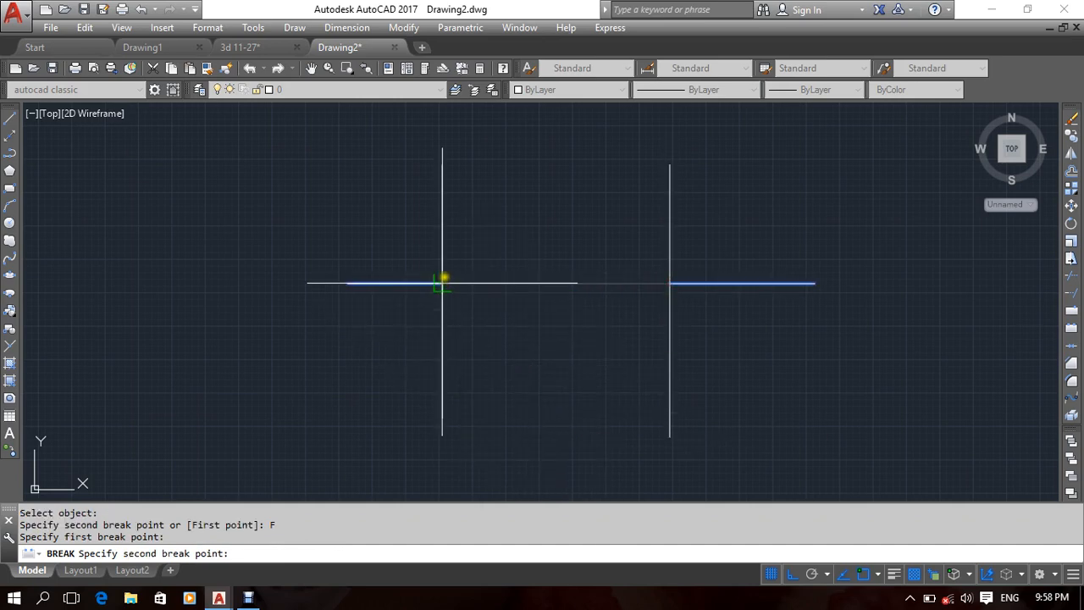
left_click(442, 283)
middle_click_drag(589, 342, 627, 321)
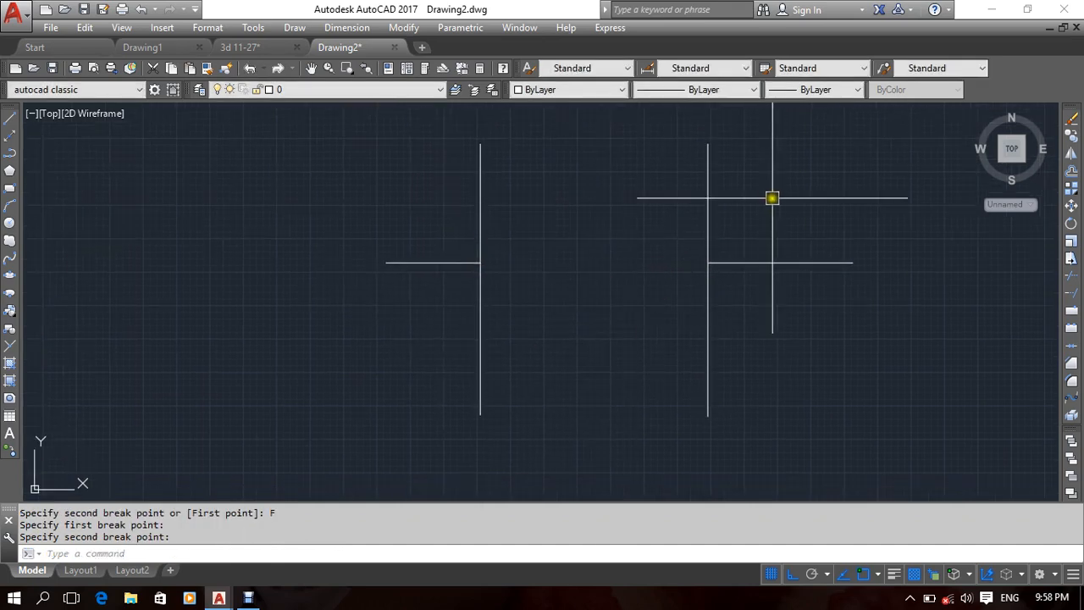
Select the horizontal pieces outside the two vertical lines to inspect them, and clear the selection.
left_click(774, 250)
left_click(748, 315)
left_click(447, 182)
left_click(363, 327)
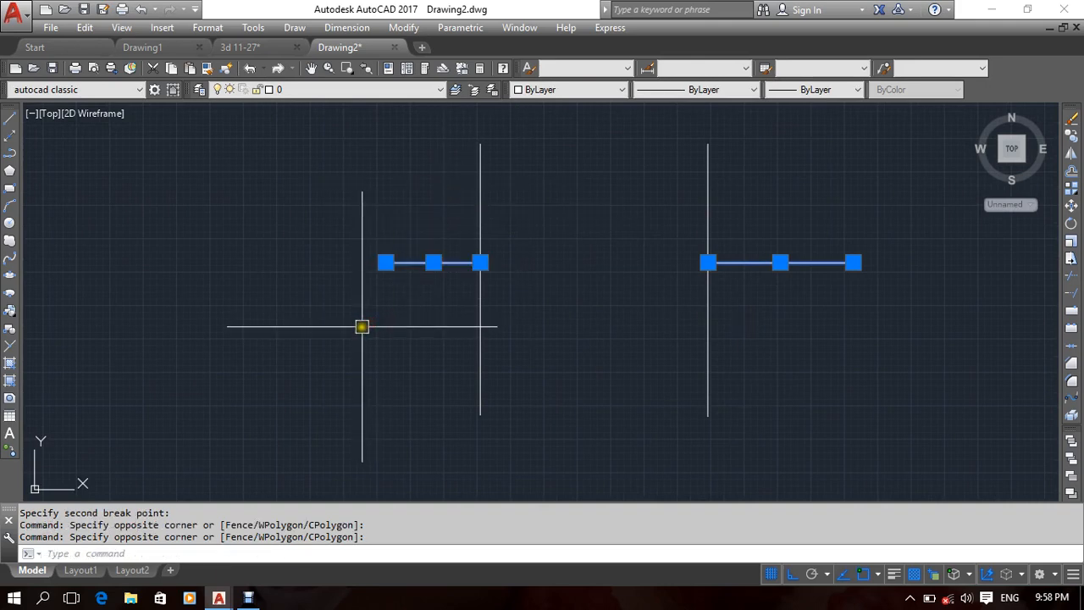
key("Escape")
key("Escape")
key("Escape")
Erase both leftover horizontal pieces, keeping the two vertical lines.
scroll(593, 263, "down", 4)
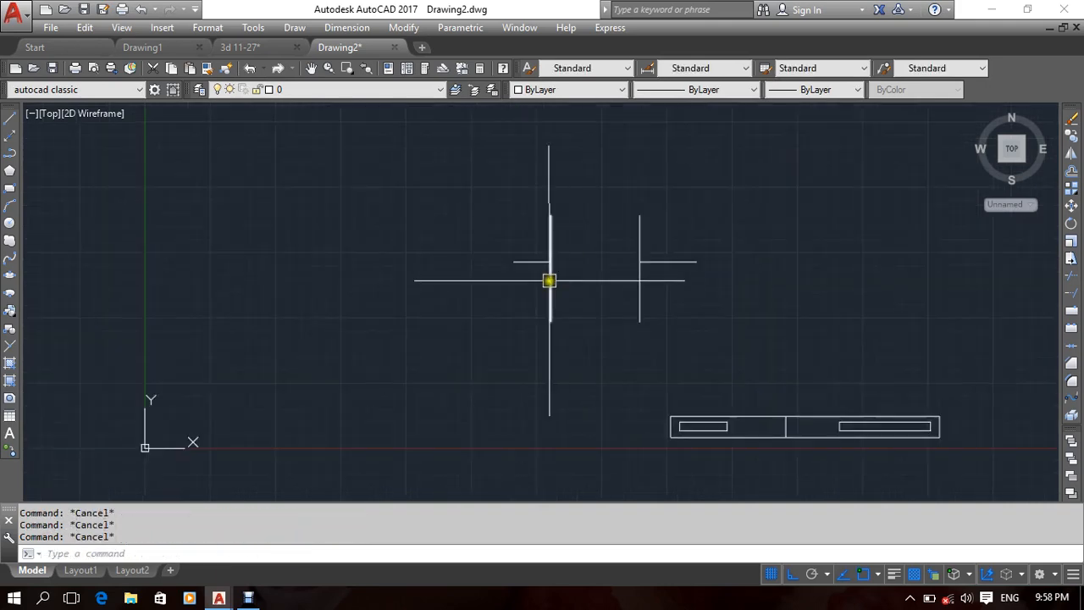
middle_click_drag(532, 287, 529, 291)
scroll(603, 302, "up", 2)
left_click(421, 227)
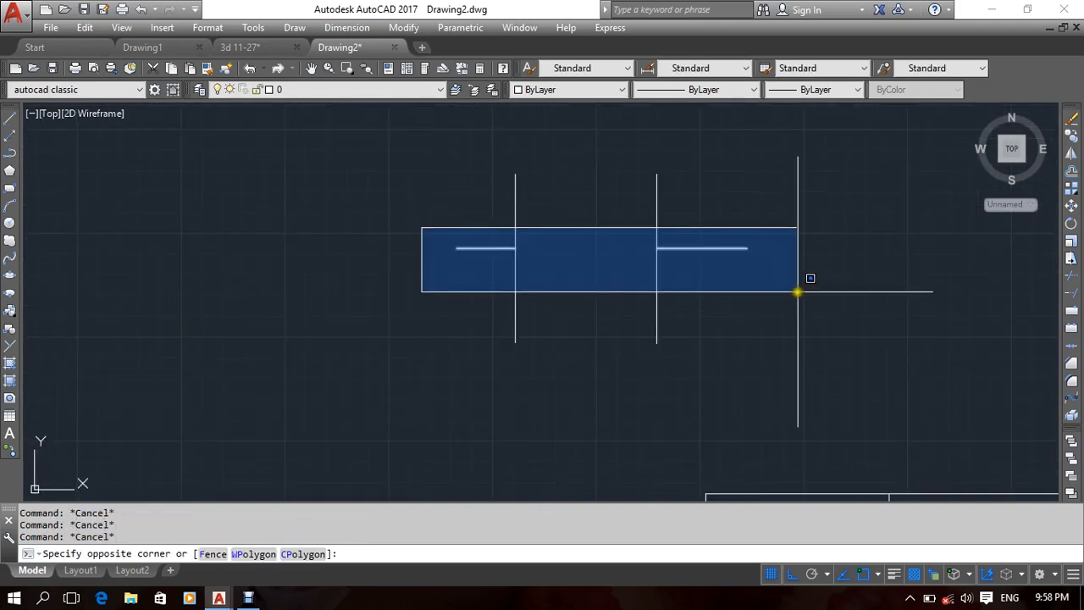
left_click(796, 293)
key("Delete")
middle_click_drag(648, 255, 669, 311)
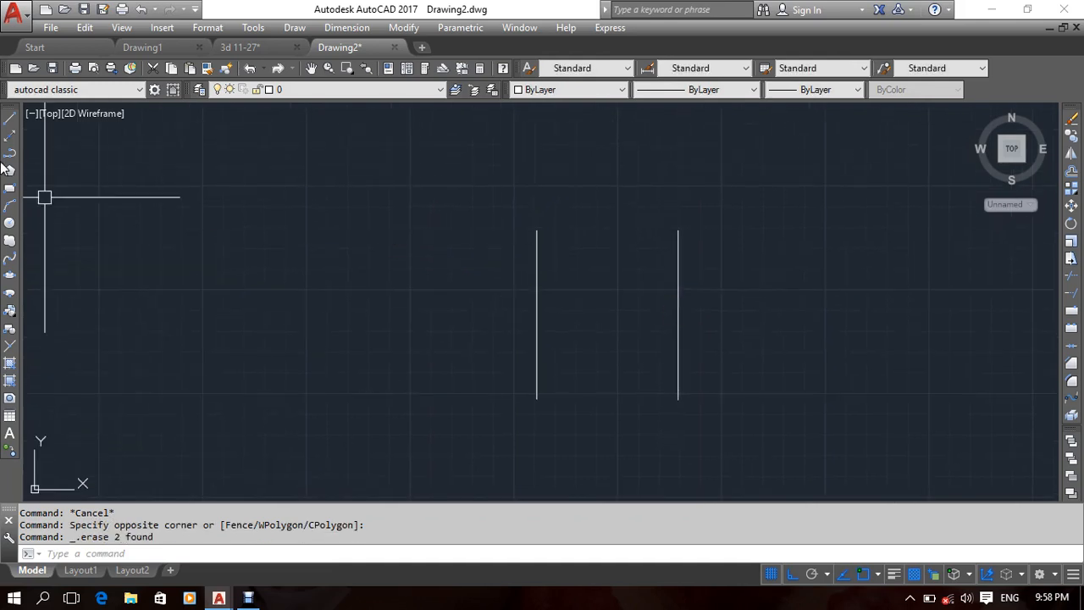
Draw an open stepped polyline of eight orthogonal segments whose long upper horizontal segment crosses both vertical lines.
left_click(11, 153)
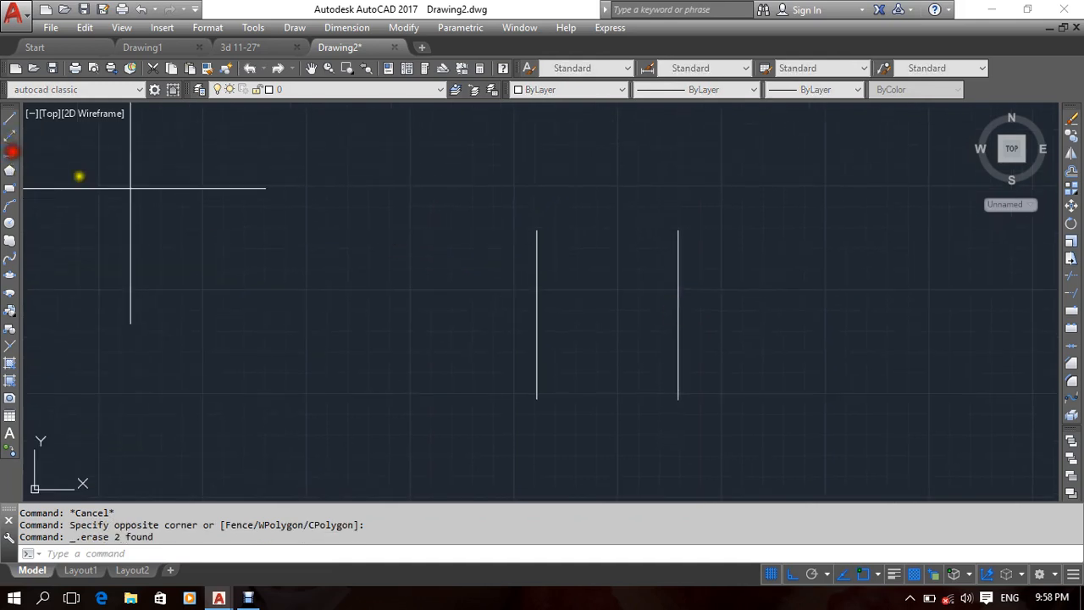
left_click(336, 347)
left_click(336, 193)
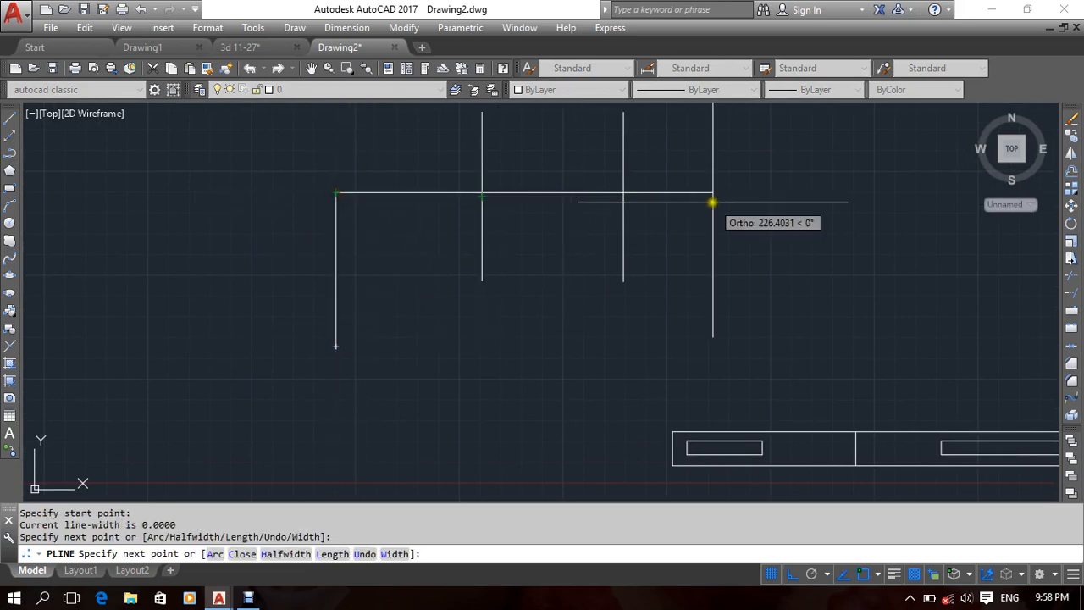
left_click(399, 194)
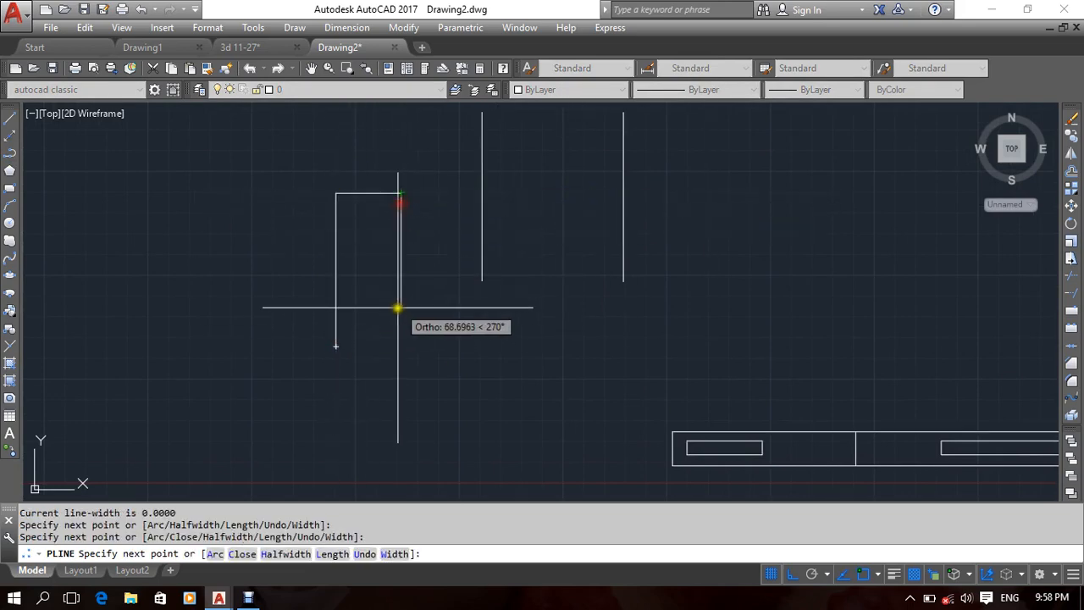
left_click(399, 308)
left_click(447, 309)
left_click(448, 167)
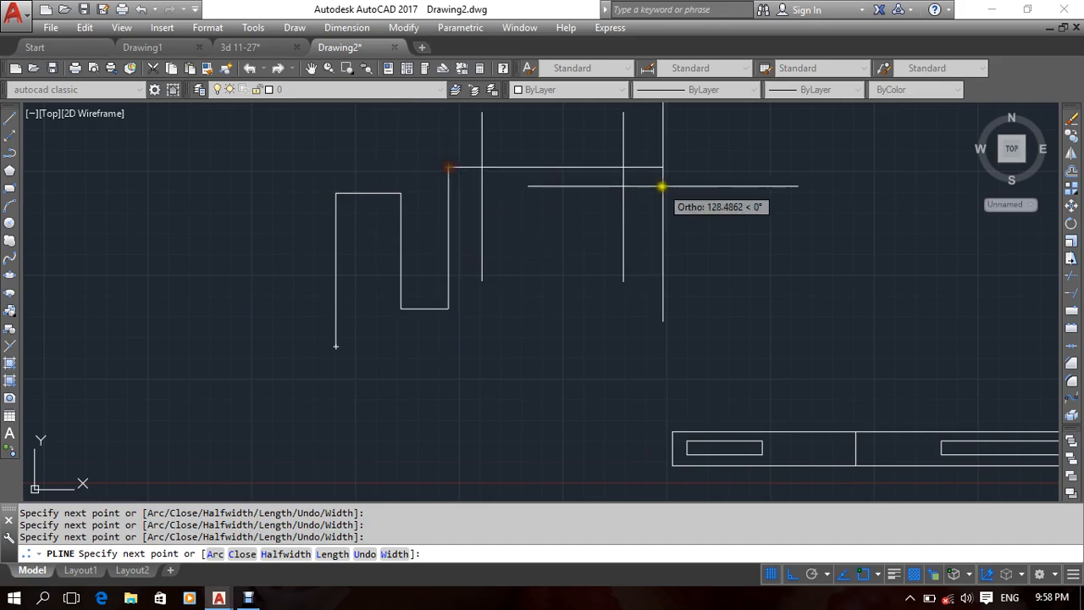
left_click(662, 167)
left_click(663, 324)
left_click(818, 325)
key("Return")
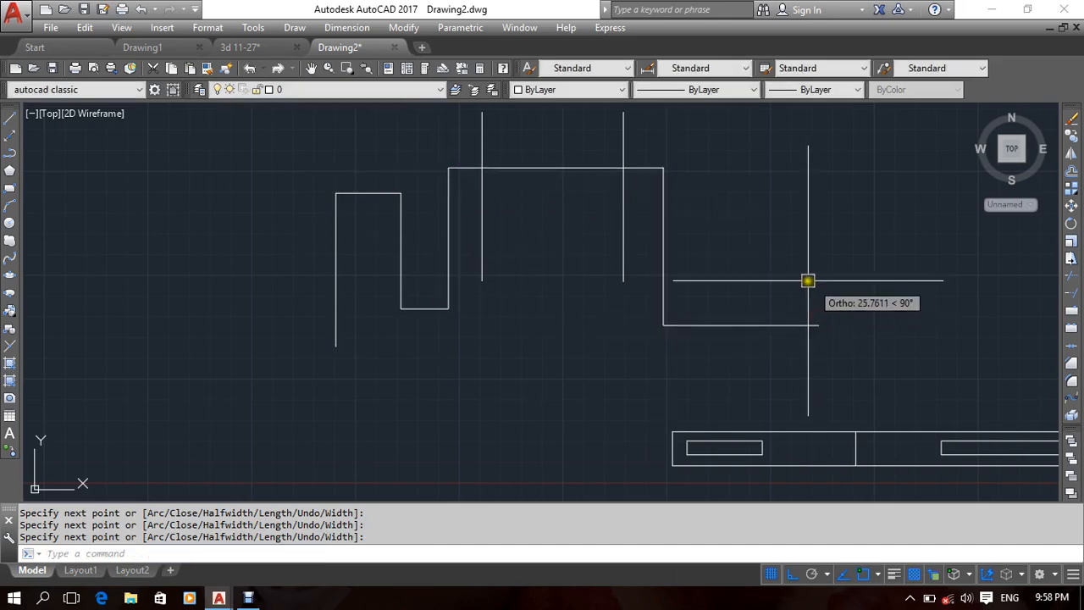
Copy the stepped polyline and both vertical lines straight up, placing the duplicate directly above the original.
middle_click_drag(741, 210, 760, 274)
left_click(757, 209)
left_click(218, 341)
middle_click_drag(214, 185, 257, 394)
right_click(224, 234)
left_click(259, 353)
left_click(239, 342)
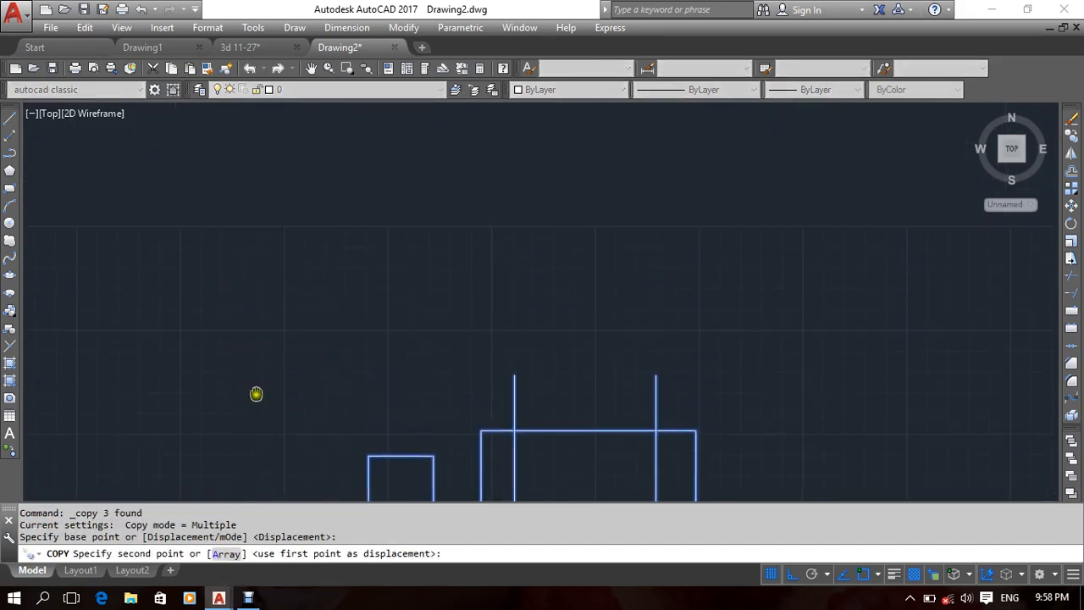
left_click(242, 209)
key("Return")
middle_click_drag(356, 269, 387, 294)
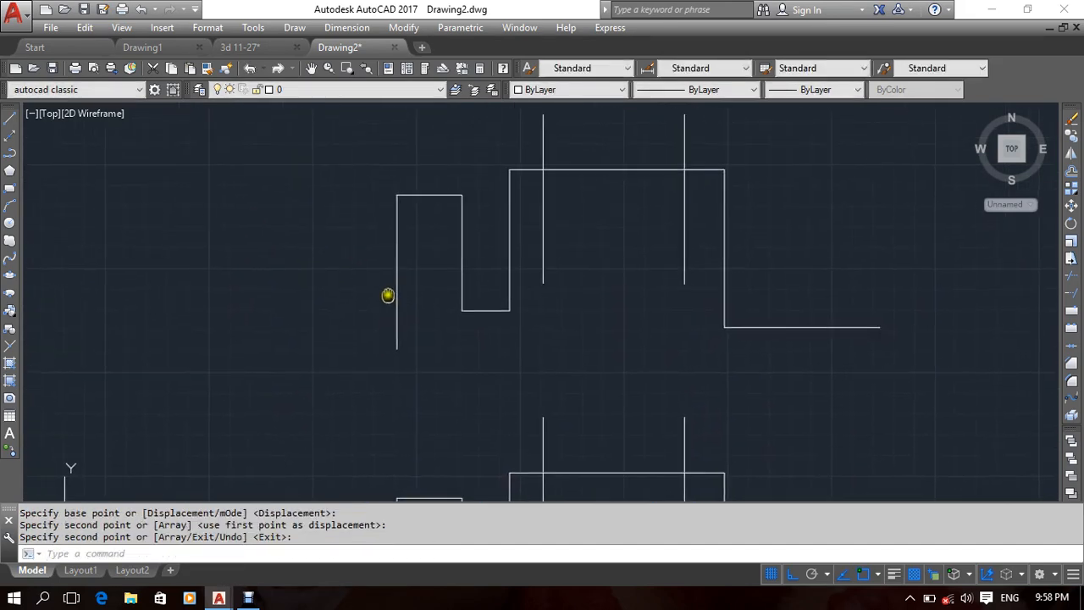
scroll(395, 273, "down", 2)
key("Escape")
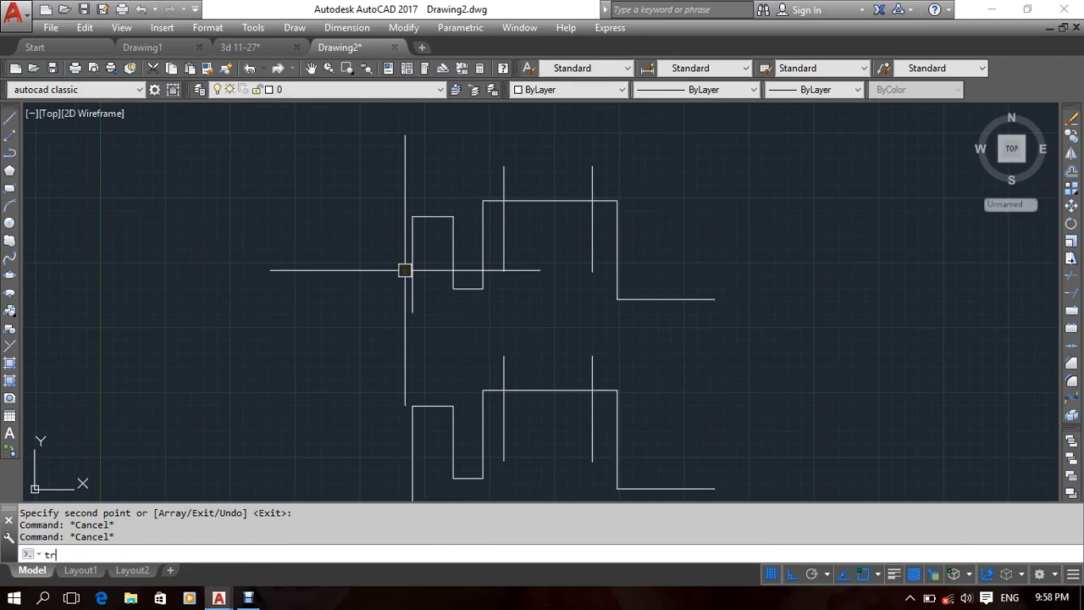
Trim the upper polyline's segment between the two vertical lines, and select each remaining piece to inspect it.
key("Return")
key("Return")
left_click(573, 175)
left_click(539, 241)
key("Escape")
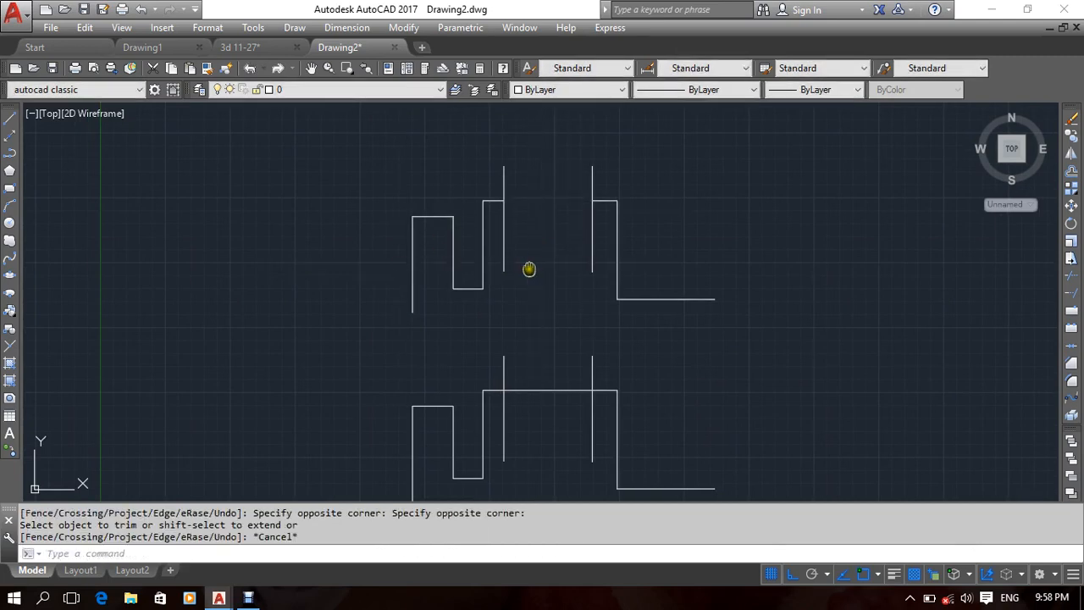
middle_click_drag(528, 270, 544, 243)
left_click(483, 263)
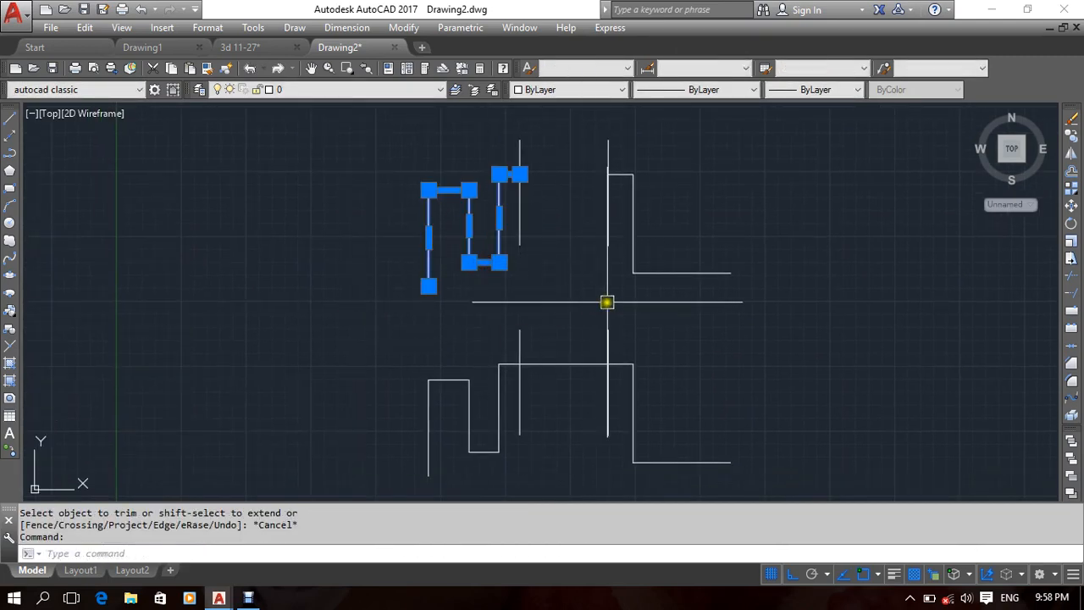
key("Escape")
left_click(764, 268)
left_click(686, 310)
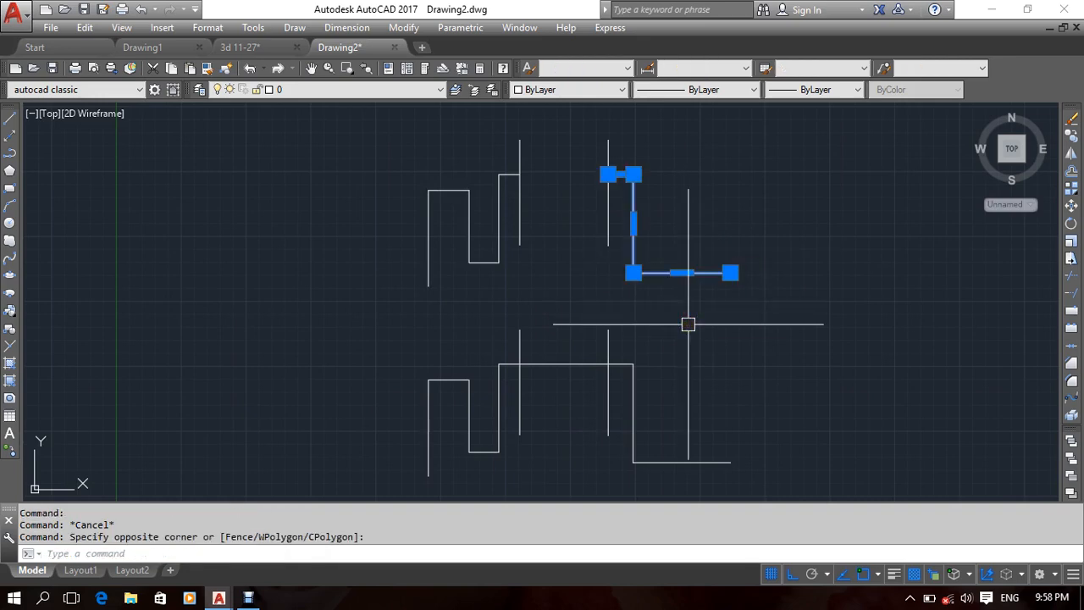
key("Escape")
Break the lower polyline with the First point option, removing the segment between its intersections with the two vertical lines.
middle_click_drag(689, 322, 696, 289)
type("b")
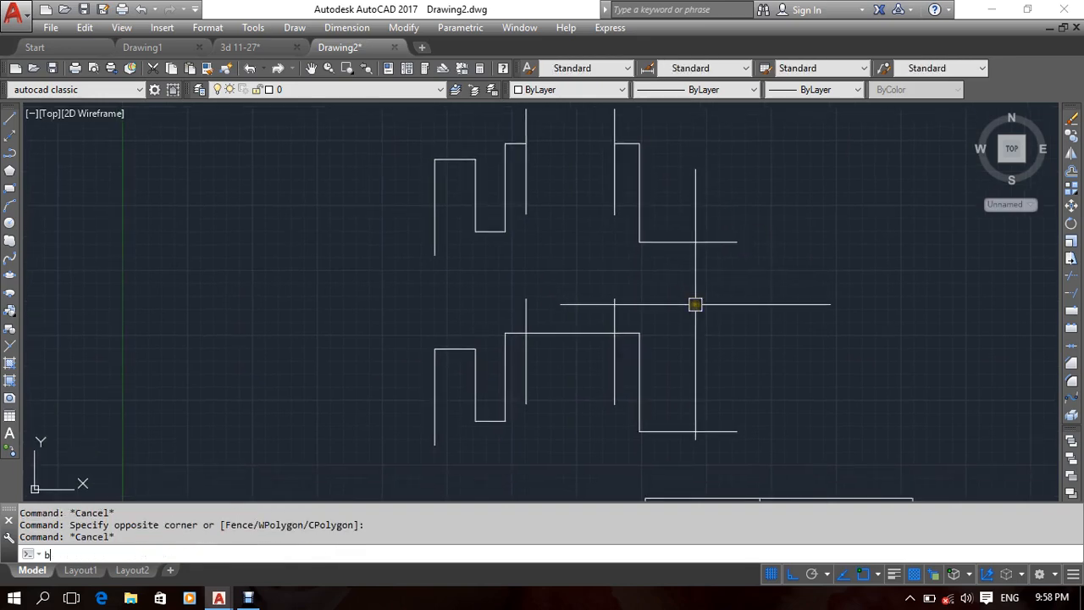
type("r")
key("space")
type("v")
key("space")
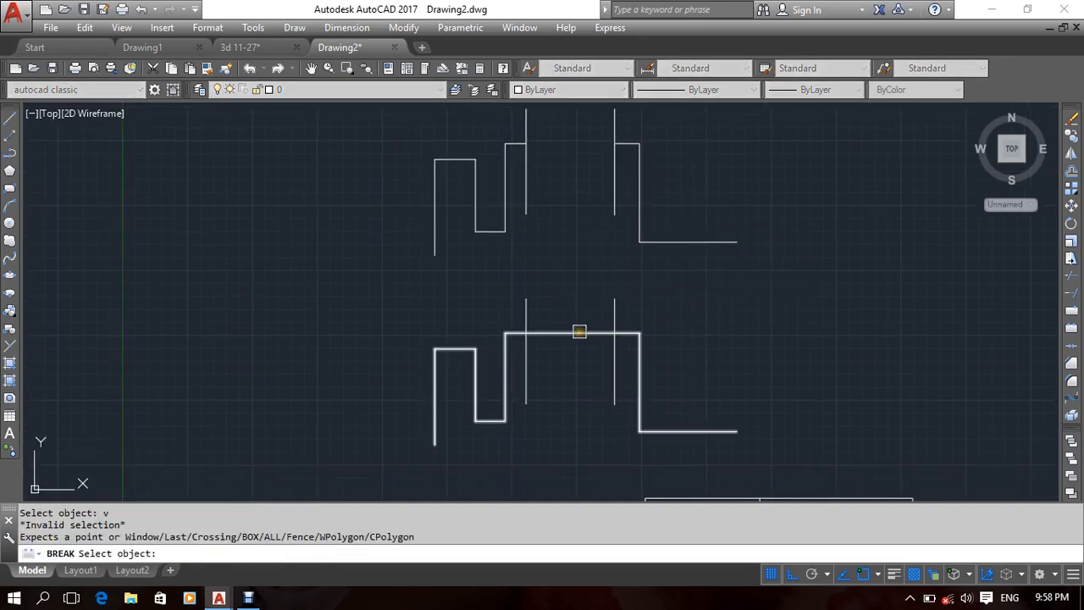
left_click(579, 329)
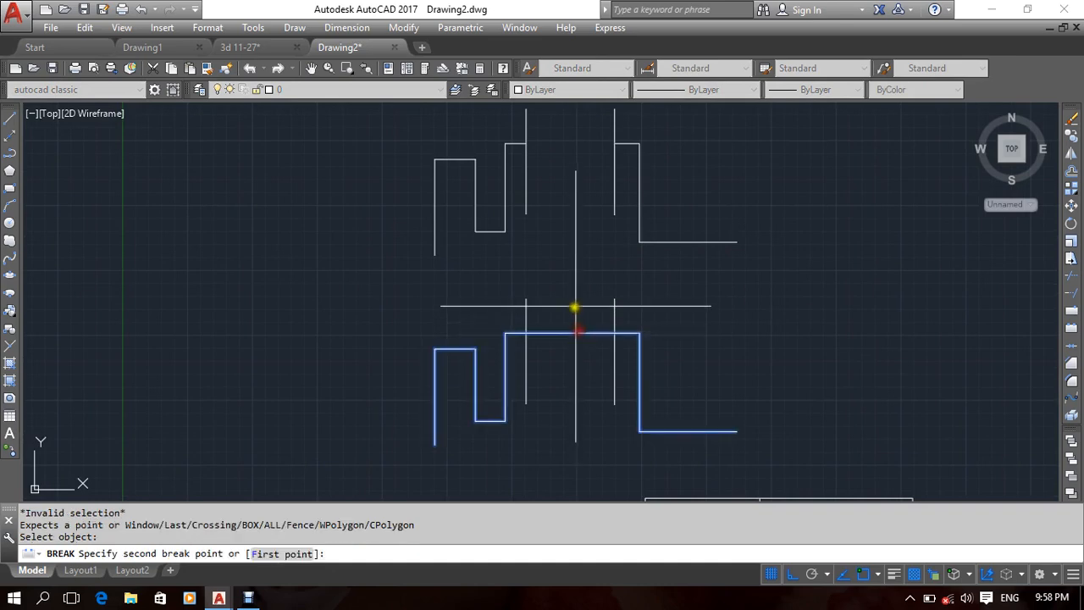
left_click(290, 557)
scroll(576, 360, "up", 2)
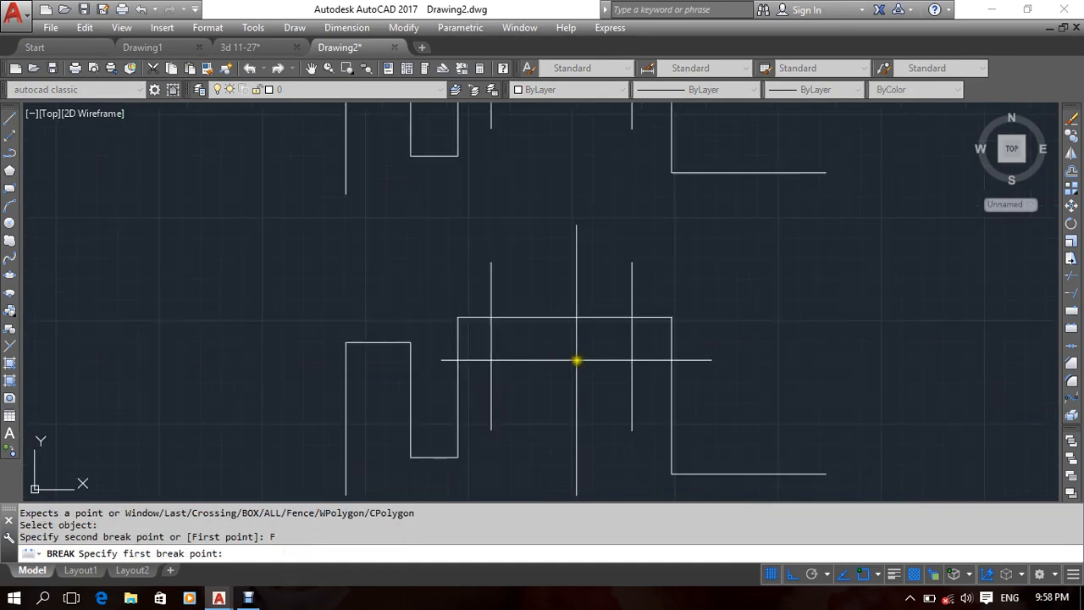
left_click(491, 317)
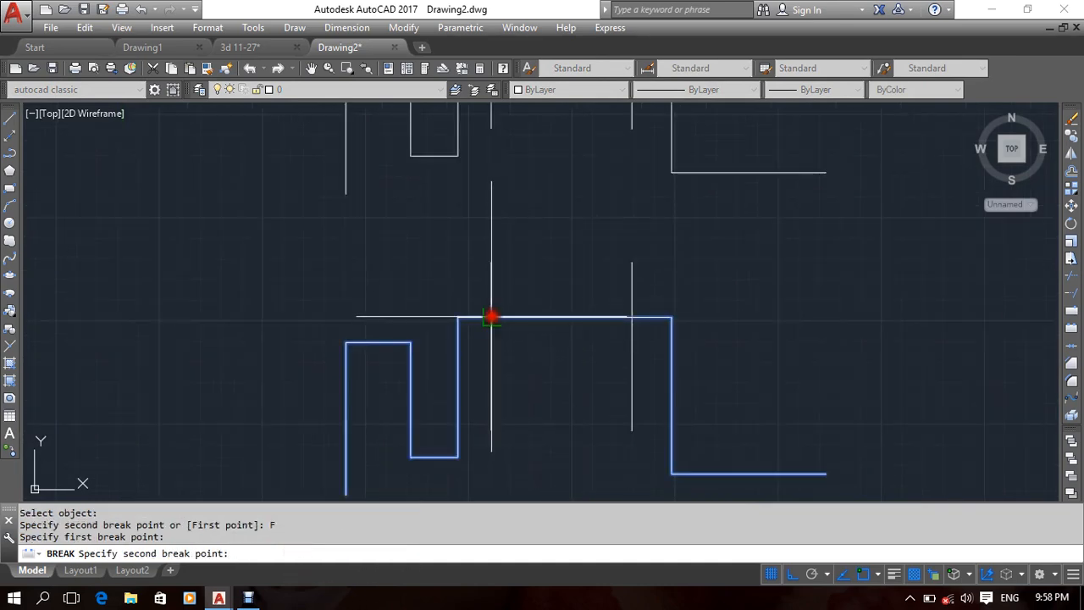
left_click(631, 318)
middle_click_drag(560, 355, 596, 321)
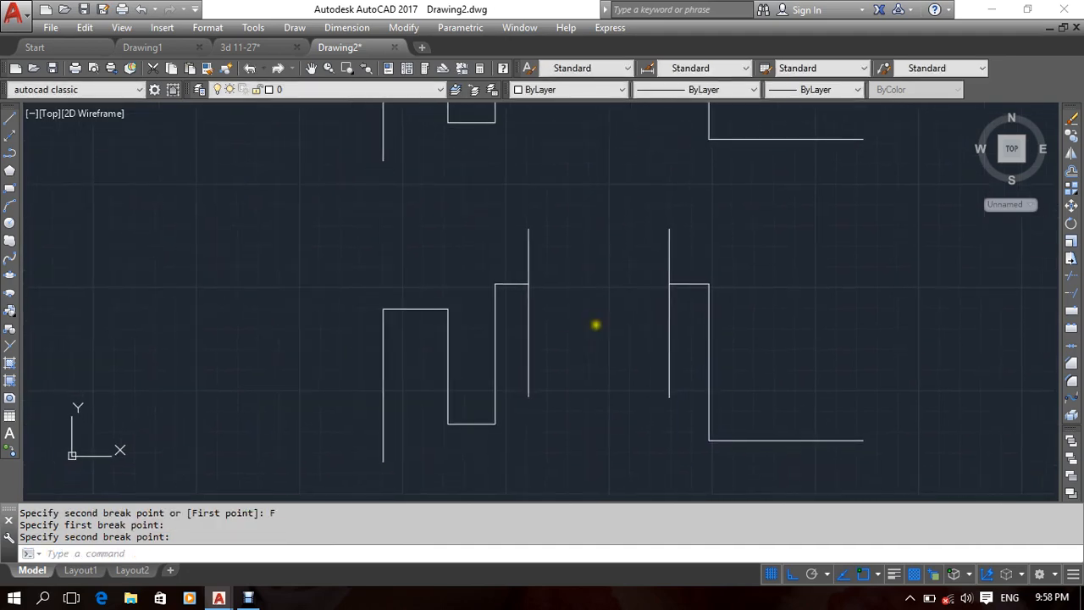
Select the lower polyline's pieces on both sides of the gap to inspect how they are joined.
left_click(444, 414)
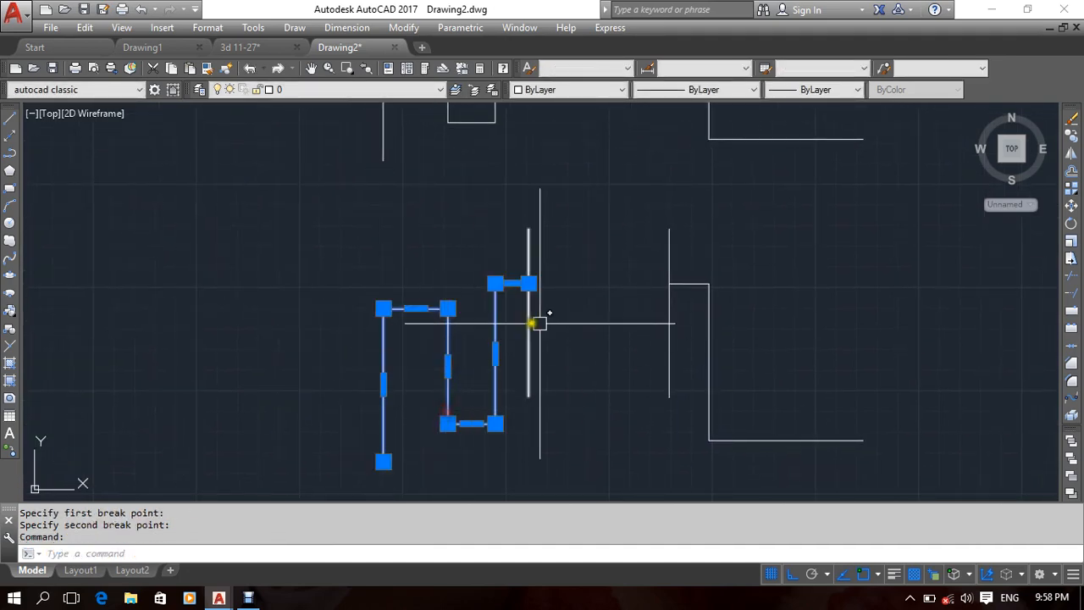
left_click(689, 285)
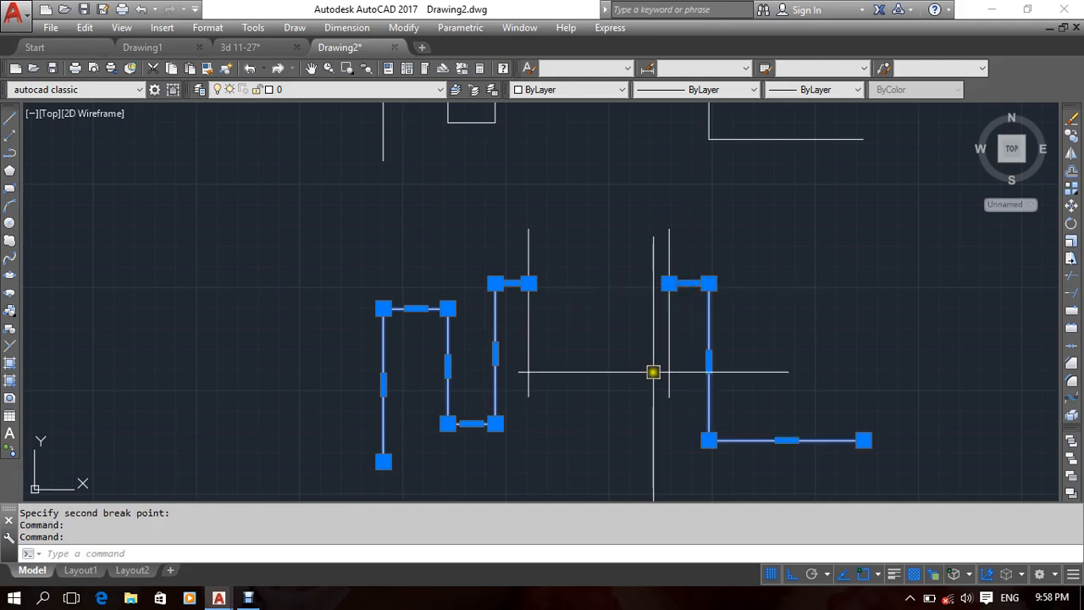
key("Escape")
key("Escape")
key("Escape")
mouse_move(600, 362)
middle_mouse_down()
mouse_move(639, 363)
mouse_move(598, 354)
middle_mouse_up()
scroll(697, 286, "down", 2)
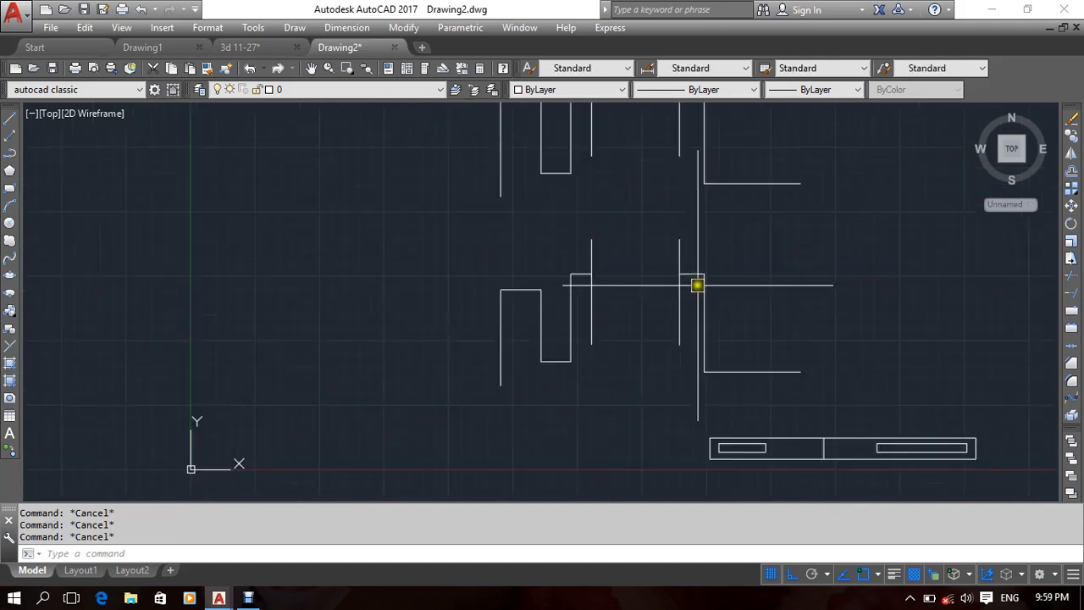
mouse_move(718, 295)
middle_mouse_down()
mouse_move(687, 313)
mouse_move(704, 299)
middle_mouse_up()
scroll(671, 308, "up", 2)
left_click(692, 299)
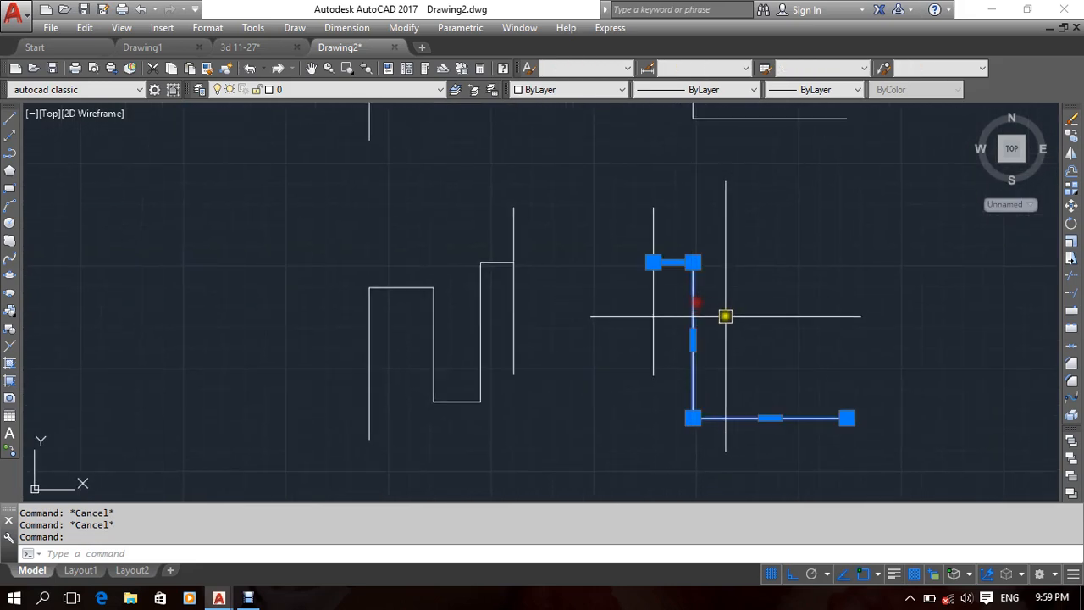
scroll(723, 314, "down", 2)
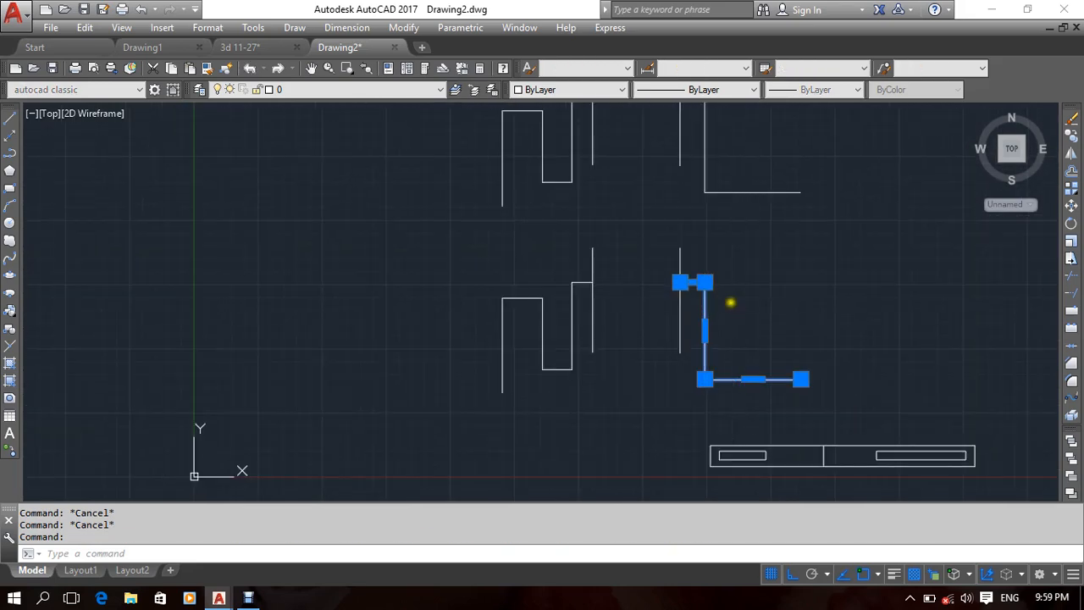
Undo the polyline break, the trim and the copy.
key("ctrl+z")
key("ctrl+z")
key("ctrl+z")
key("ctrl+z")
key("ctrl+z")
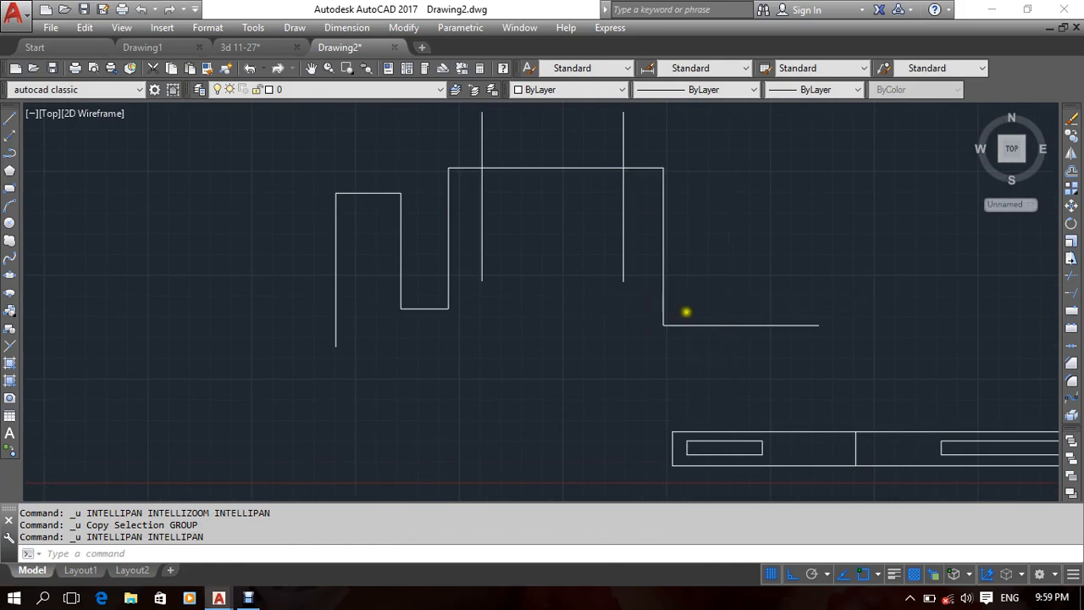
Erase the stepped polyline with its two vertical lines, and the group of nested rectangles along the X axis.
scroll(691, 341, "down", 6)
left_click(728, 257)
left_click(568, 353)
key("Delete")
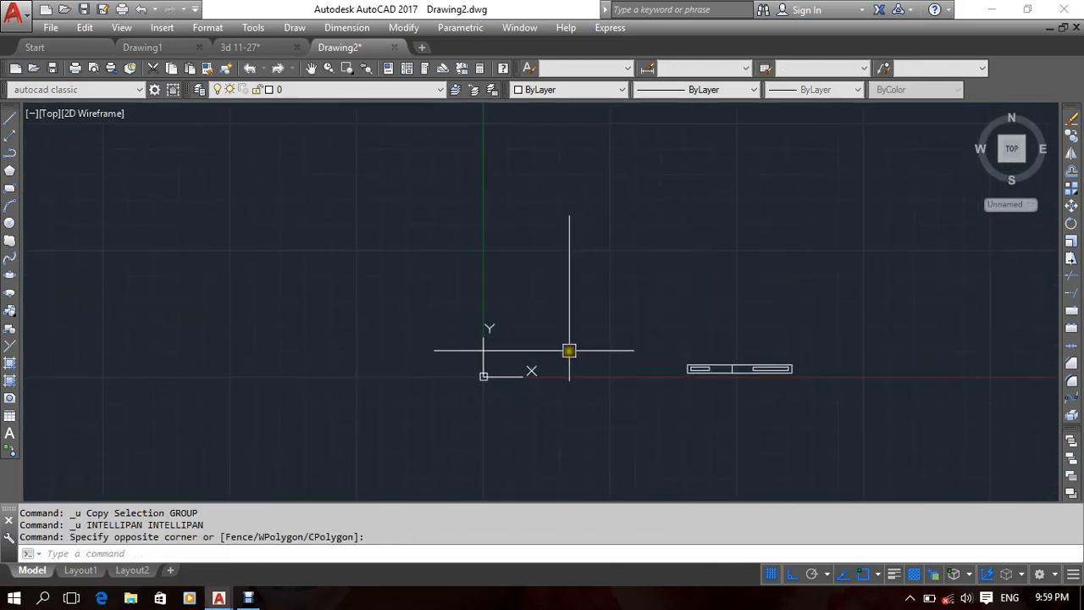
middle_click_drag(836, 363, 745, 378)
left_click(769, 342)
left_click(536, 432)
key("Delete")
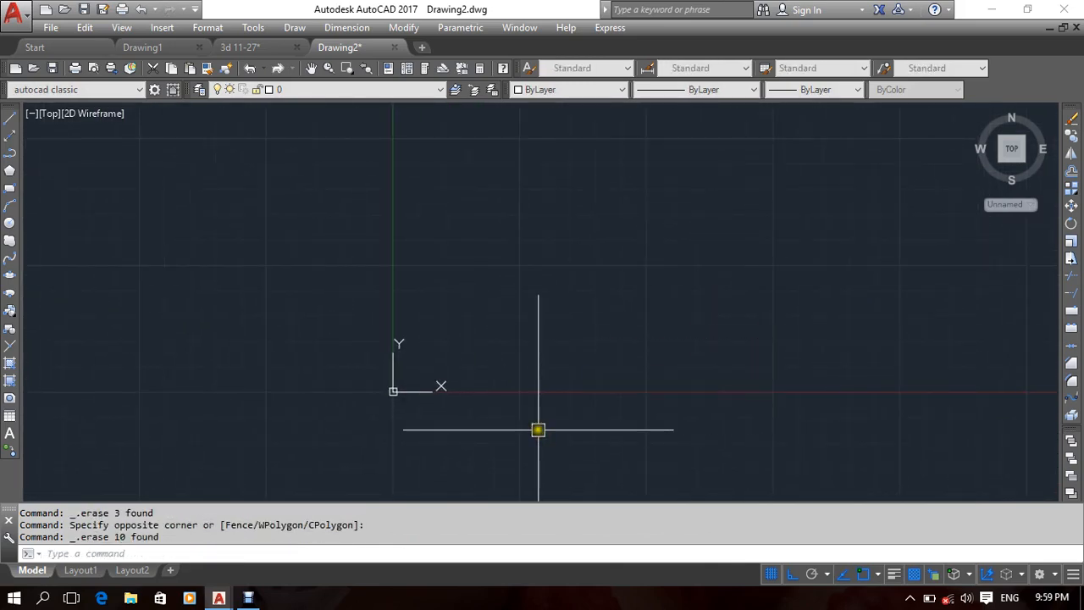
Draw an open five-segment stepped polyline with Ortho, starting near the X axis and running up, right, down, right and up.
type("pl")
key("Return")
left_click(528, 394)
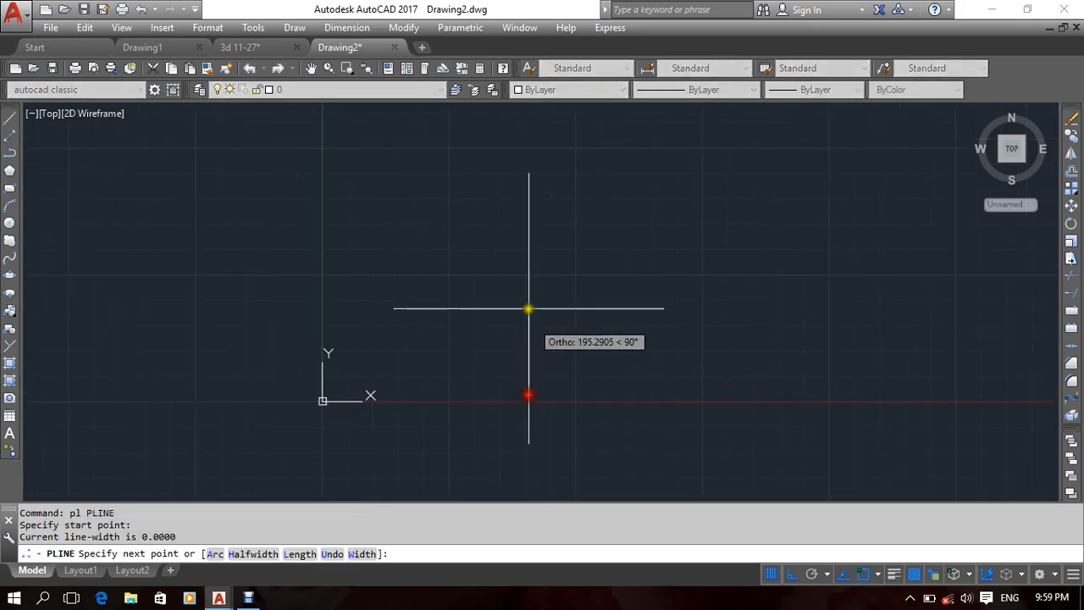
left_click(528, 255)
left_click(589, 255)
left_click(589, 333)
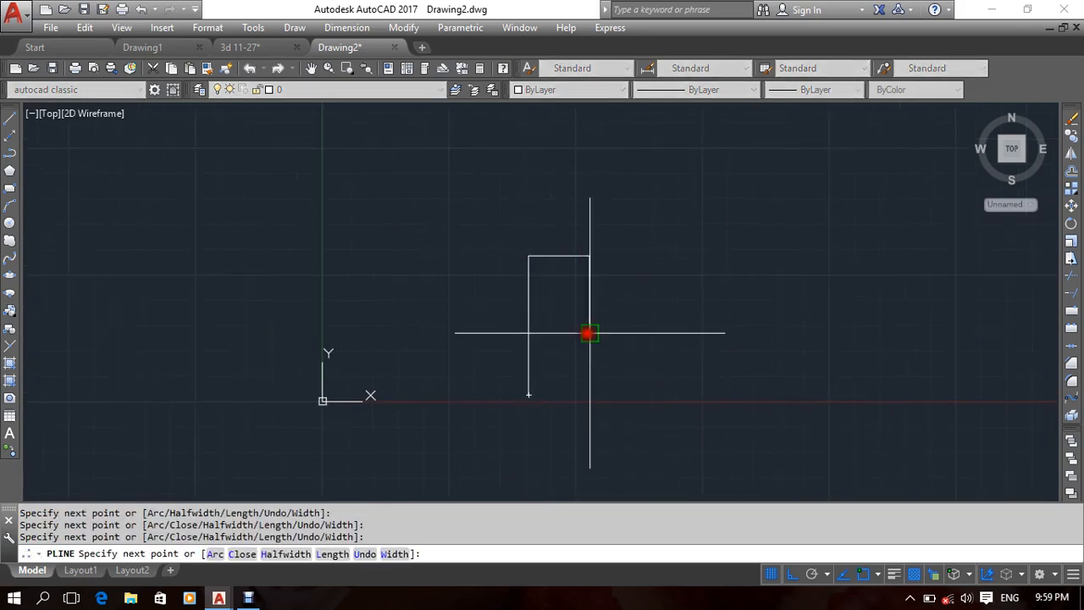
left_click(669, 333)
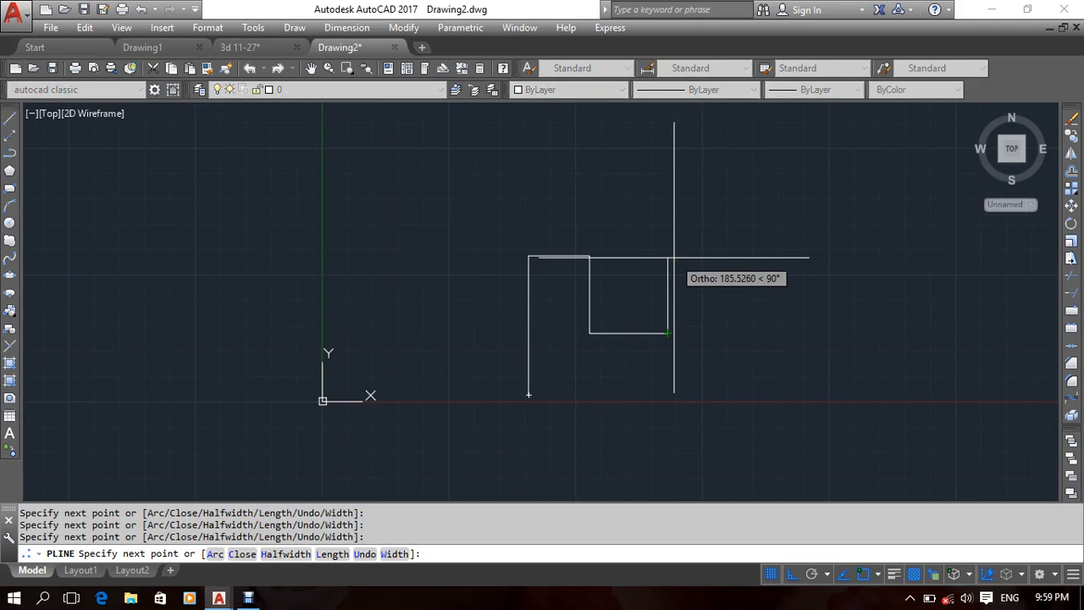
left_click(677, 258)
key("Escape")
key("Escape")
key("Escape")
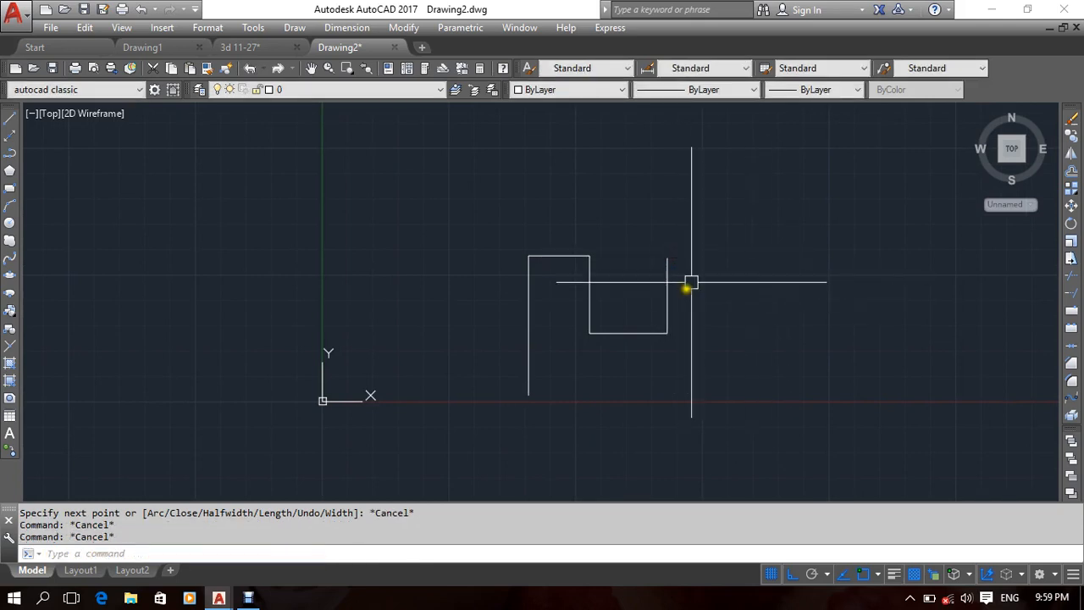
Erase the five-segment stepped polyline.
left_click(701, 269)
left_click(434, 375)
key("Escape")
left_click(704, 267)
left_click(634, 322)
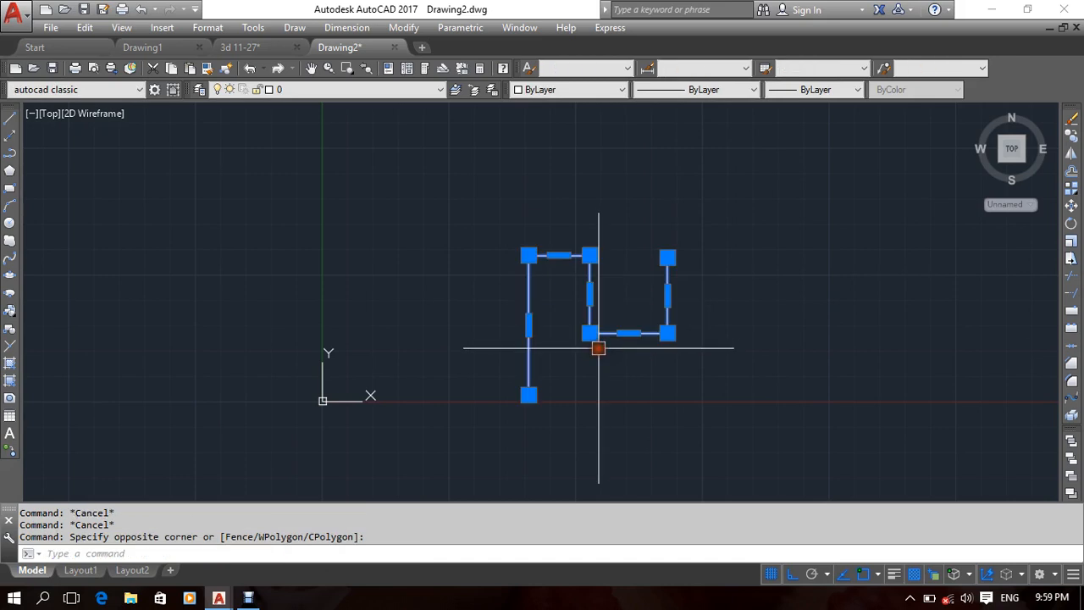
key("Delete")
Draw a wide rectangle to the right of the origin, with its lower edge just below the X axis.
key("Return")
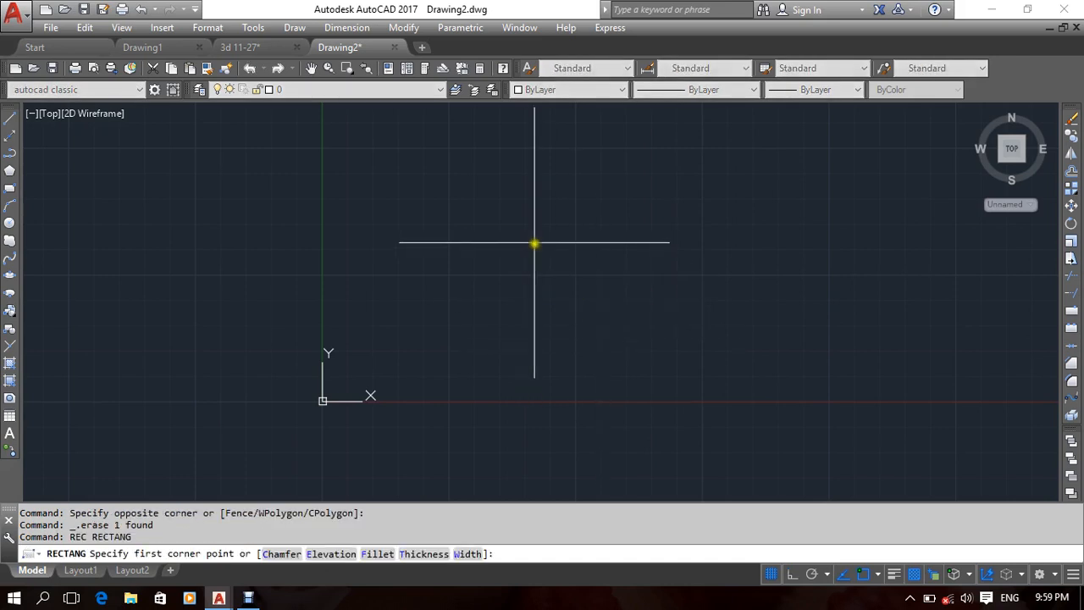
left_click(532, 241)
left_click(833, 415)
middle_click_drag(644, 315, 619, 322)
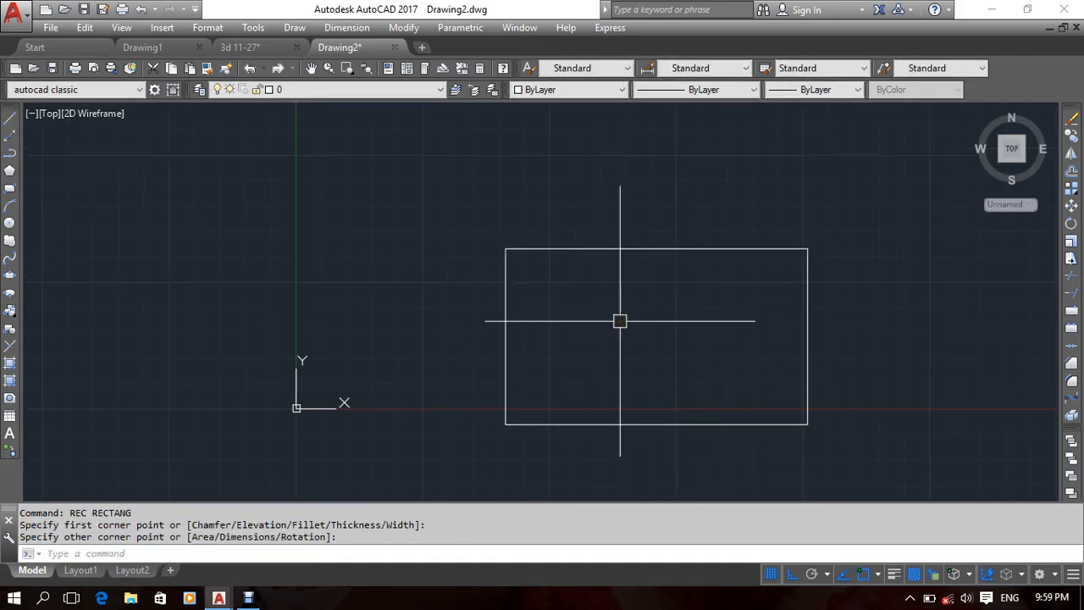
Draw two vertical lines crossing the rectangle's upper edge, each starting above it and ending inside the rectangle.
type("l")
key("Return")
left_click(622, 178)
left_click(622, 361)
key("Return")
key("Return")
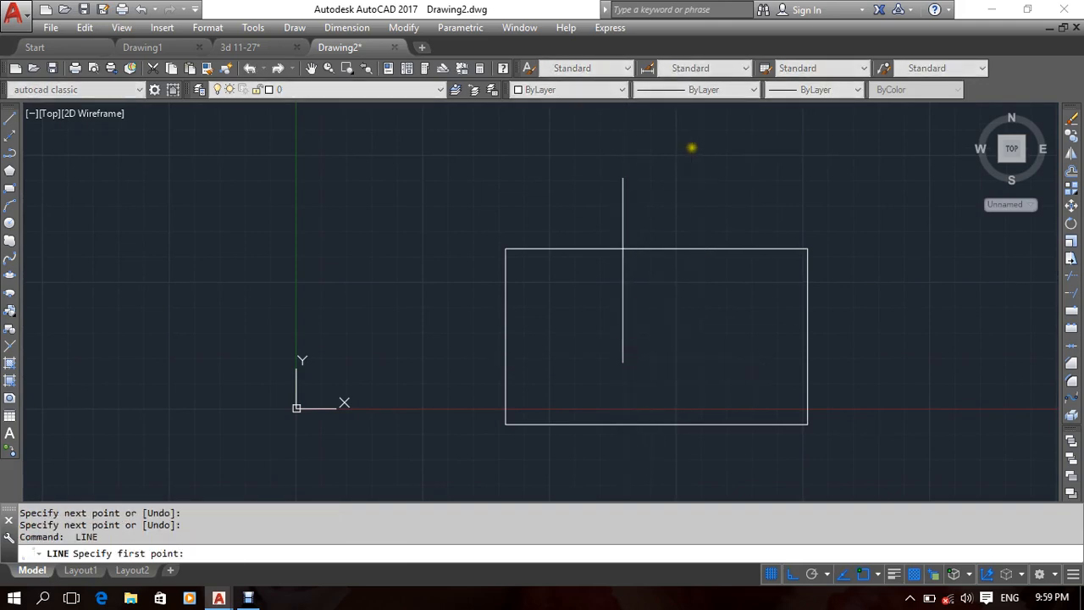
left_click(692, 148)
left_click(709, 349)
key("Return")
middle_click_drag(734, 355, 711, 358)
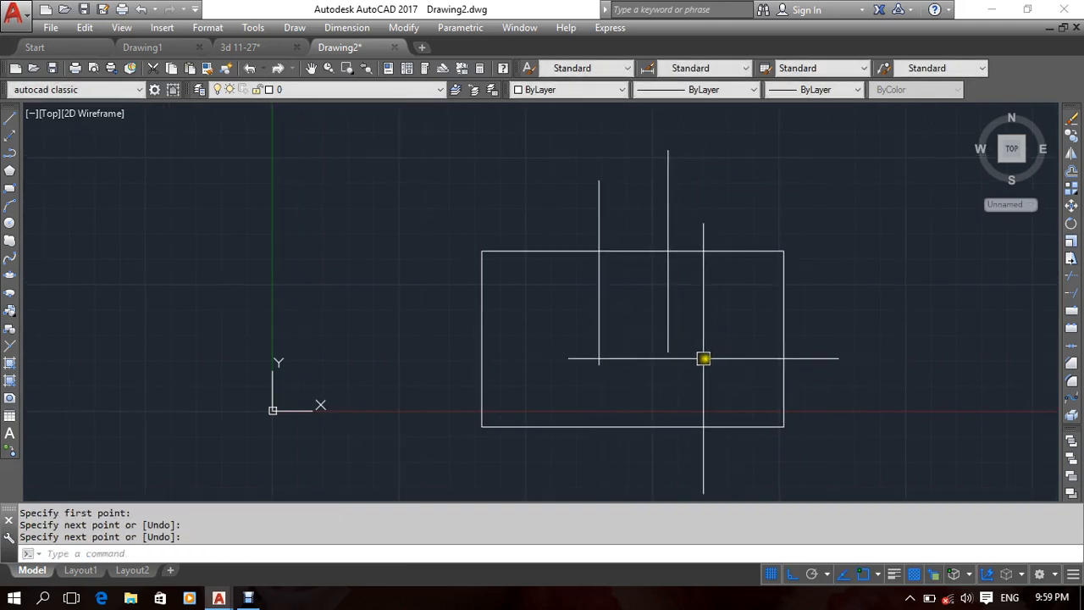
Copy the rectangle and its two vertical lines once, placing the copy horizontally to the right of the original.
scroll(648, 346, "down", 4)
left_click(749, 244)
left_click(497, 364)
right_click(460, 222)
left_click(495, 357)
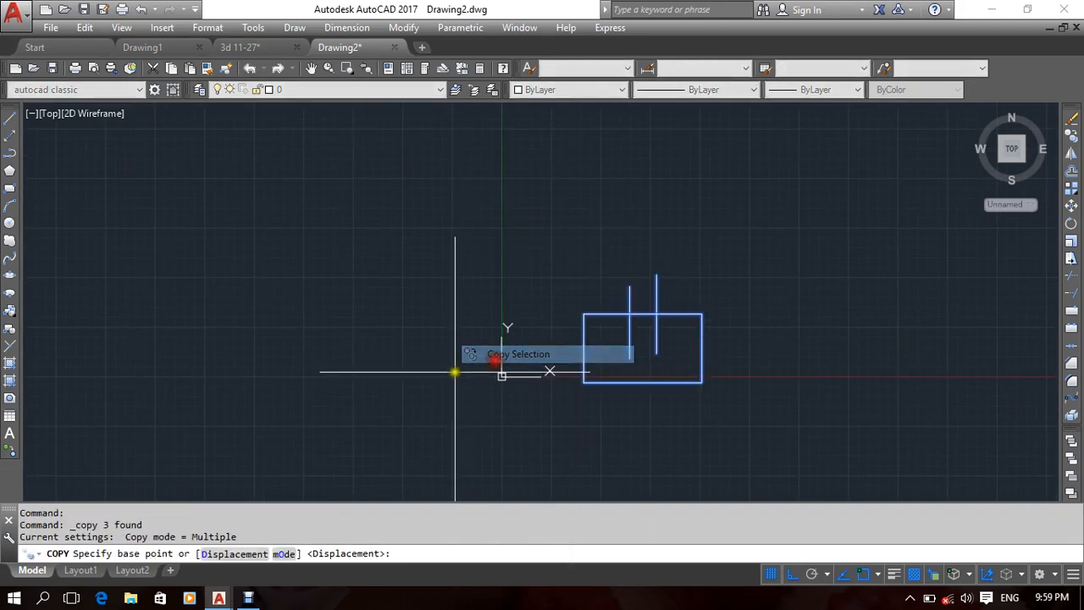
left_click(454, 371)
left_click(709, 399)
key("Escape")
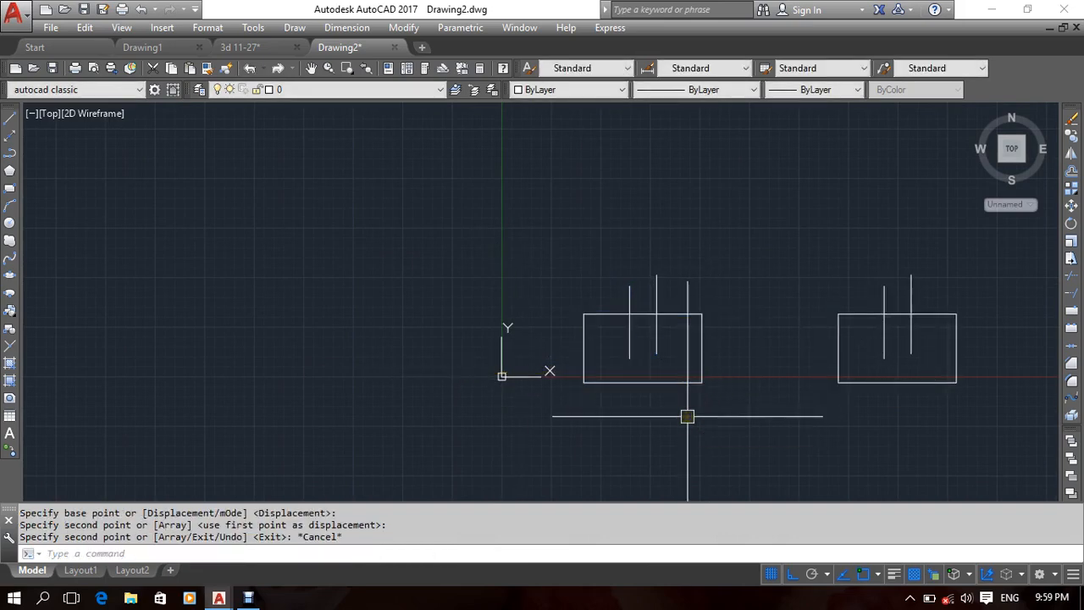
key("Escape")
key("Escape")
Trim the original rectangle's upper edge between the two vertical lines, using all objects as cutting edges.
scroll(646, 409, "up", 3)
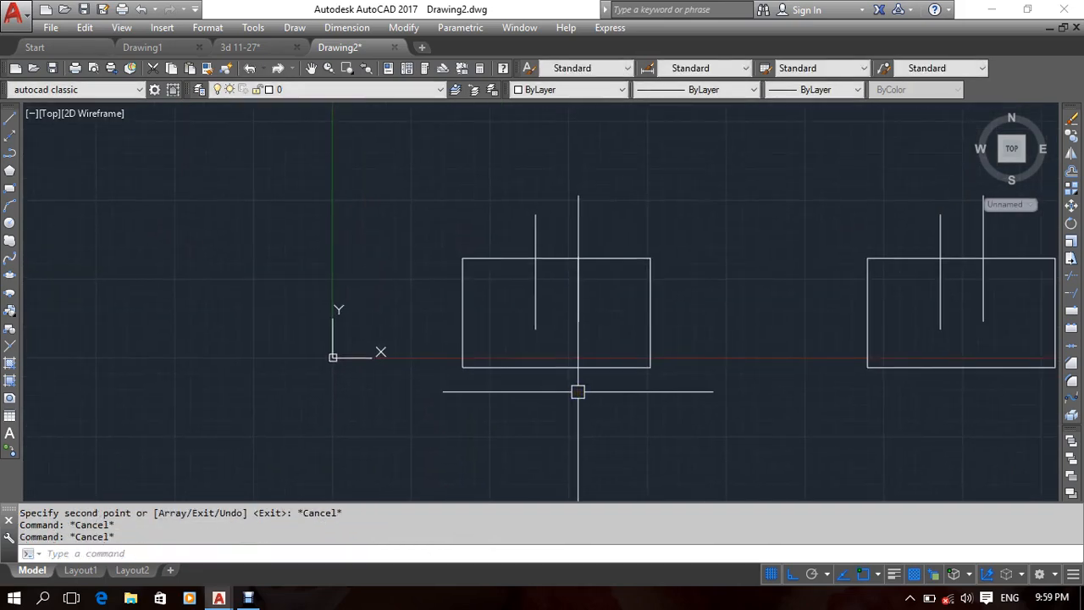
type("tr")
key("Return")
key("Return")
key("Escape")
key("Escape")
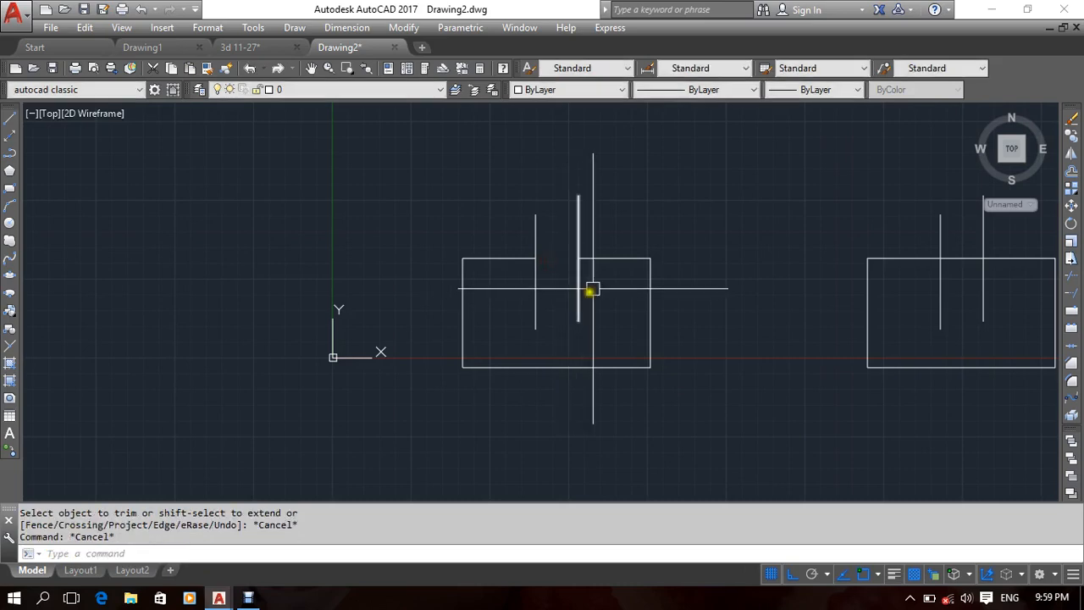
key("Escape")
Select the trimmed rectangle to inspect how its remaining segments are joined.
left_click(618, 356)
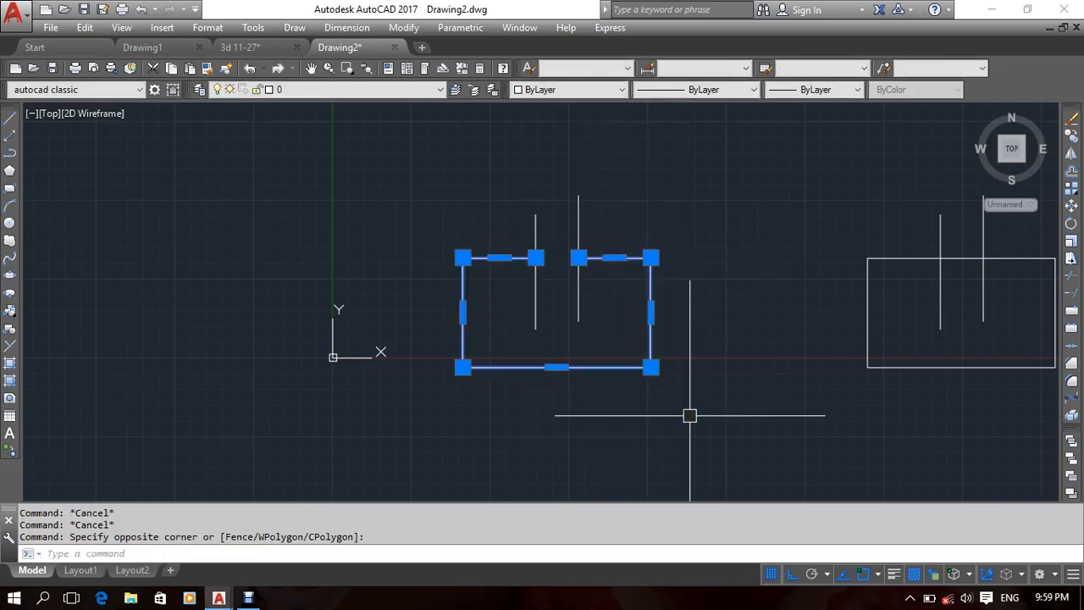
key("Escape")
key("Escape")
key("Escape")
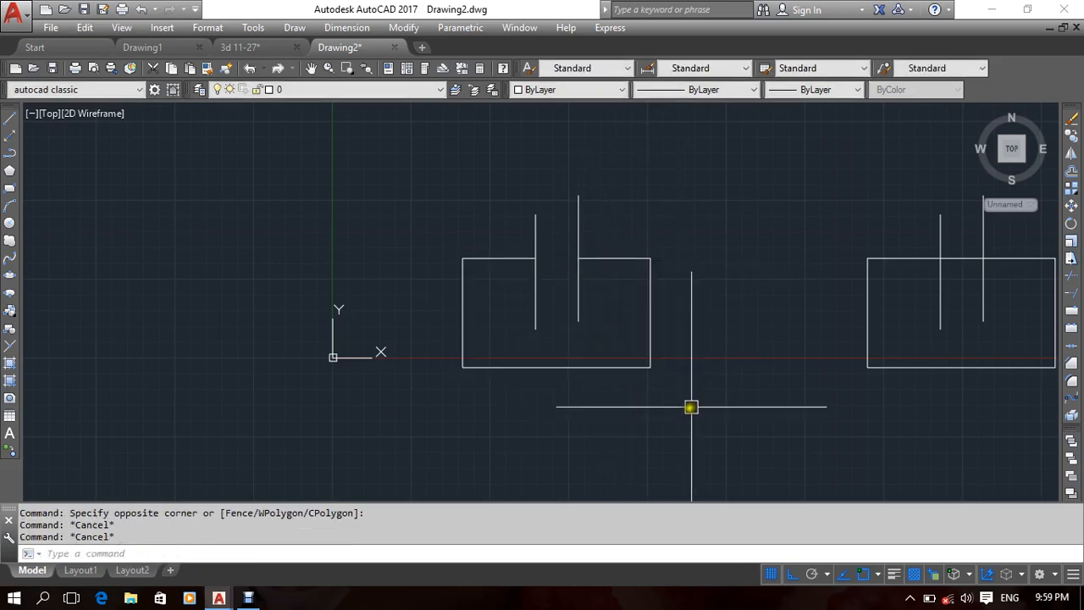
Break the copied rectangle with the First point option, removing its upper edge between the intersections with the two vertical lines.
middle_click_drag(746, 388, 556, 378)
left_click(753, 339)
left_click(719, 373)
key("Escape")
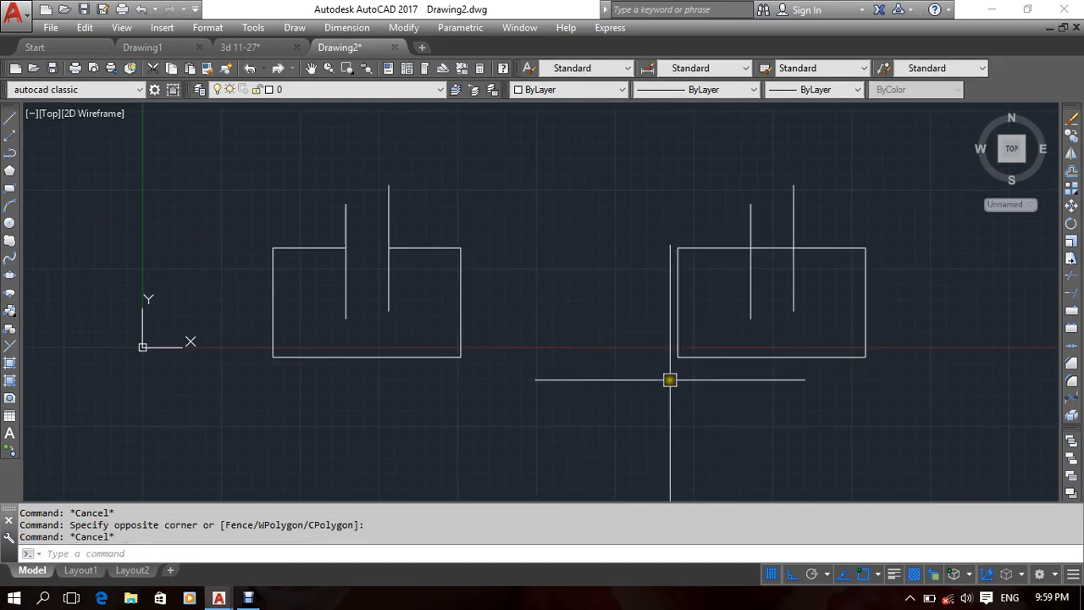
key("Escape")
type("br")
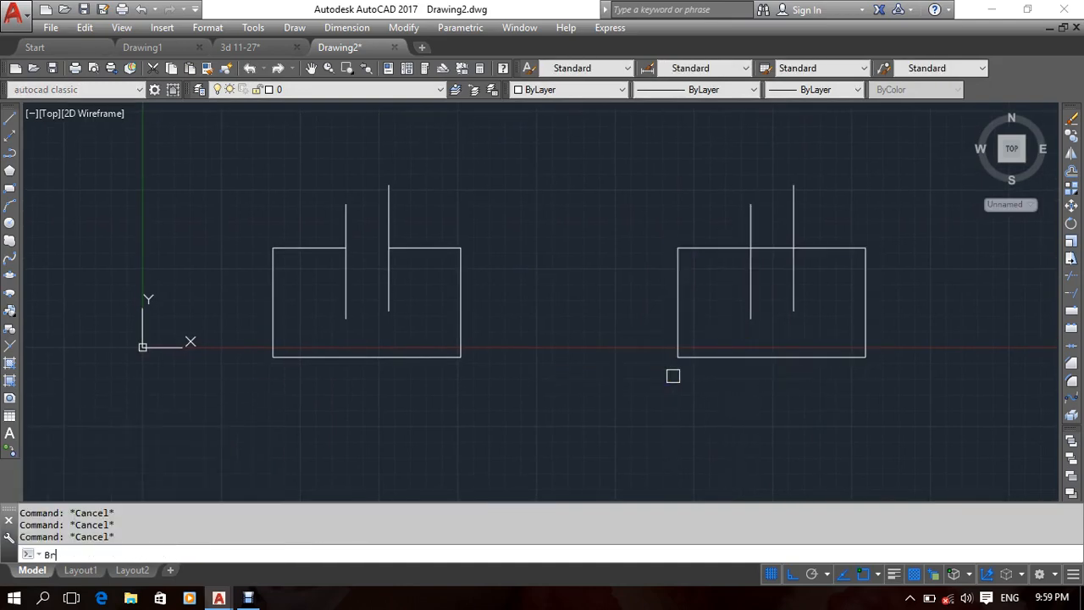
key("Return")
left_click(760, 363)
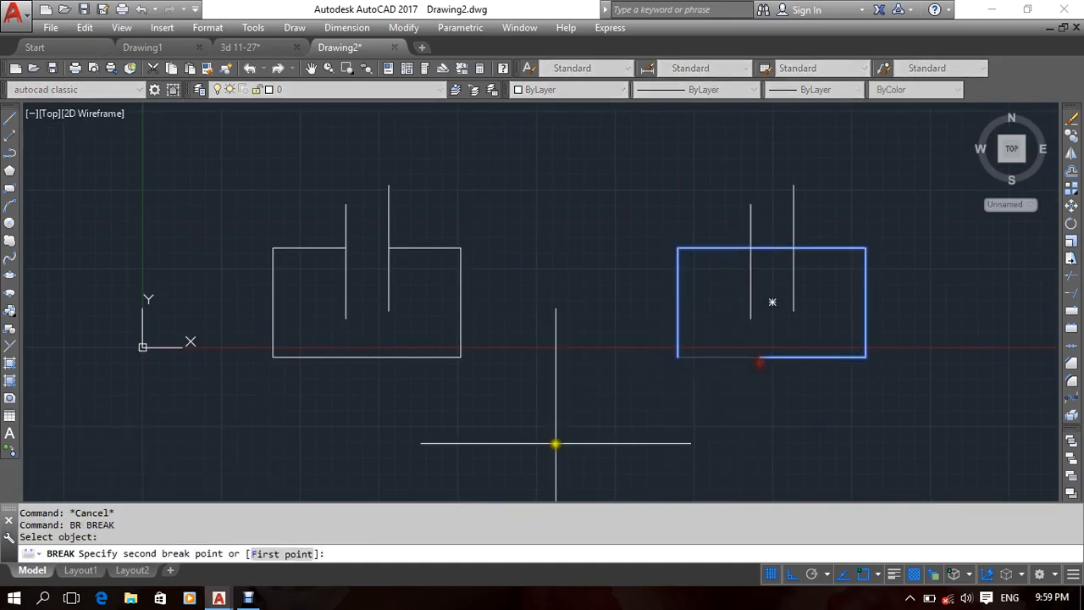
left_click(306, 554)
left_click(750, 246)
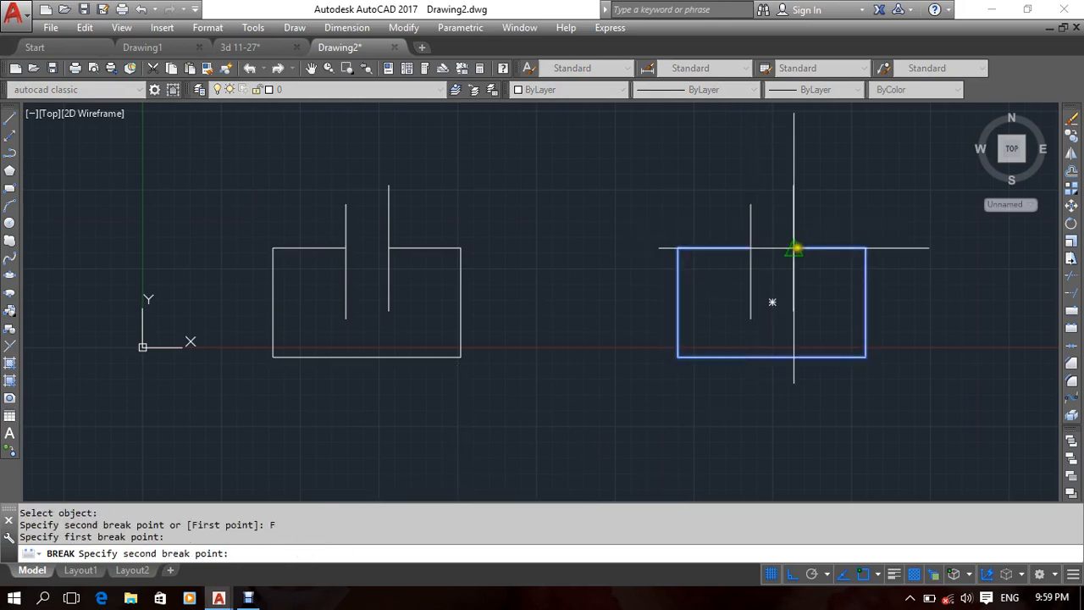
left_click(794, 248)
Select the broken rectangle to inspect how its remaining segments are joined.
left_click_drag(727, 233, 712, 303)
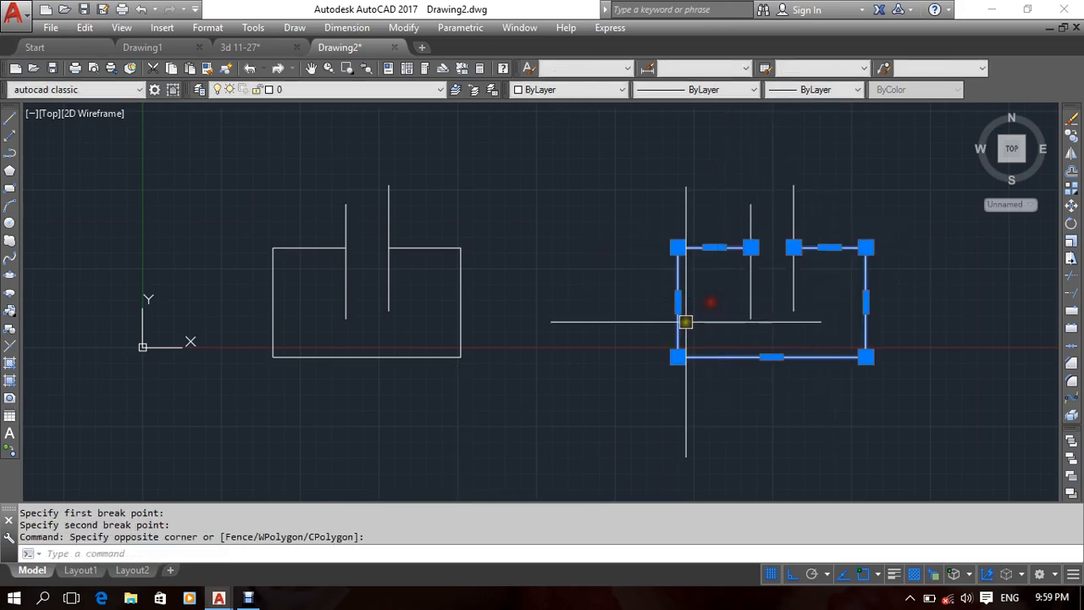
key("Escape")
key("Escape")
middle_click_drag(689, 318, 709, 316)
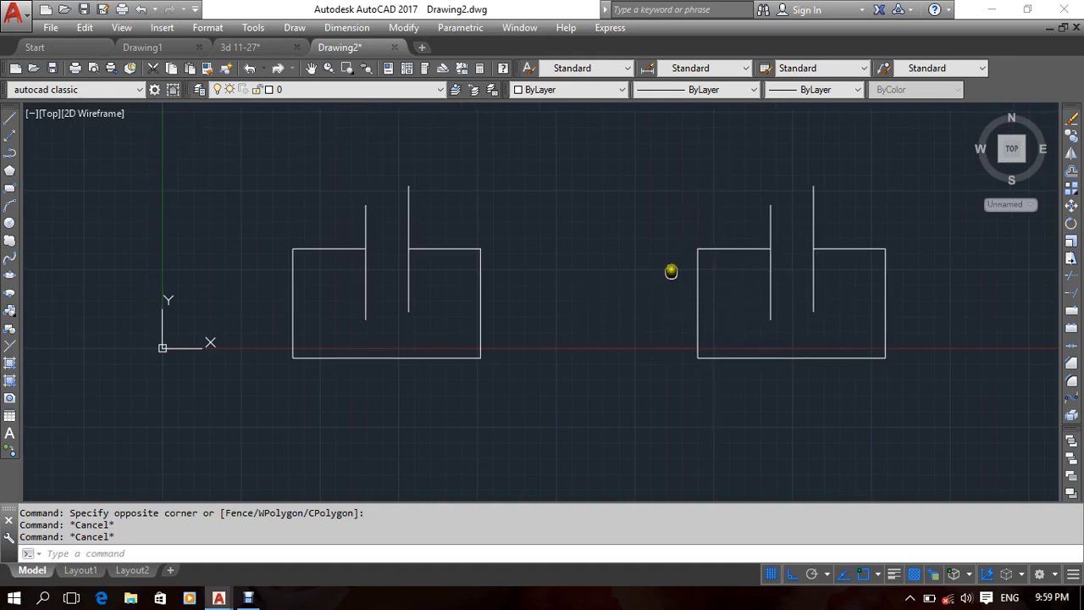
Erase both opened rectangles together with their vertical lines.
middle_click_drag(671, 271, 681, 295)
left_click(895, 280)
left_click(543, 379)
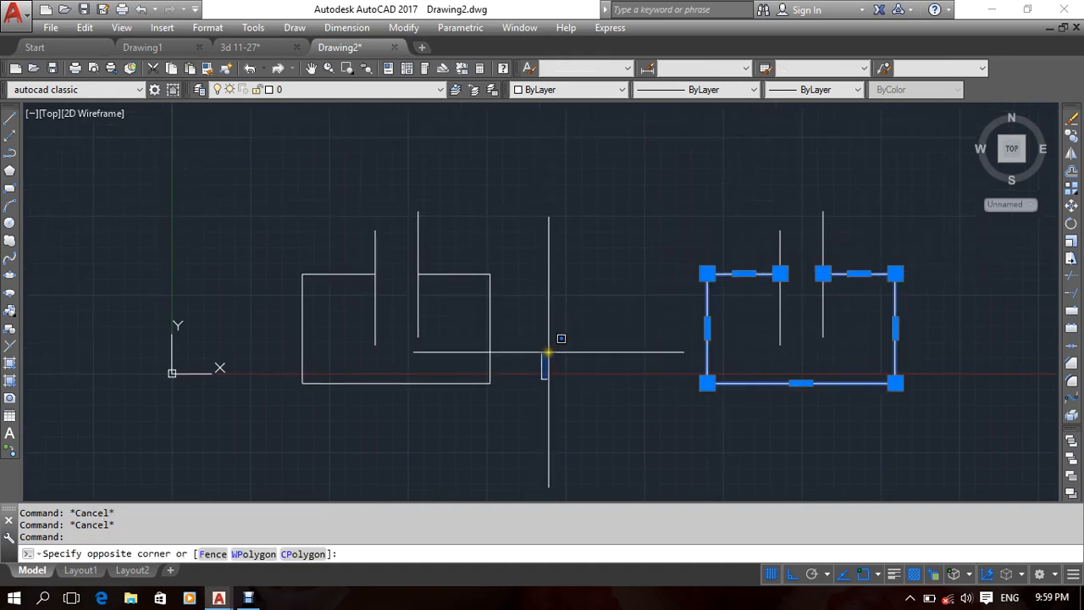
left_click(549, 351)
left_click(847, 208)
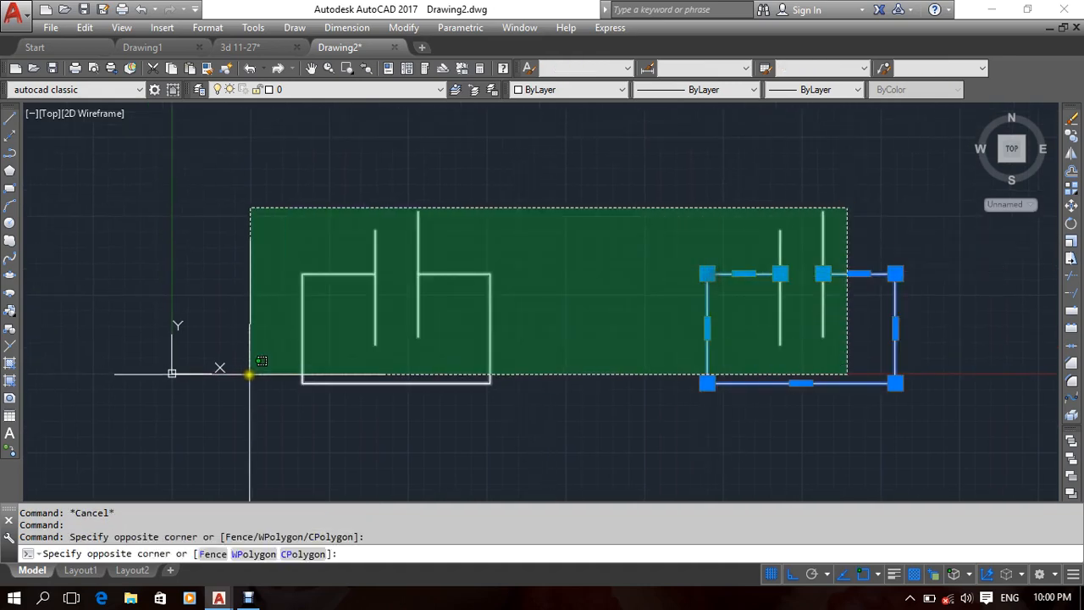
left_click(250, 373)
key("Delete")
Draw an orthogonal stepped polyline of eleven segments that loops back and crosses itself, ending below the X axis.
type("pl")
key("Return")
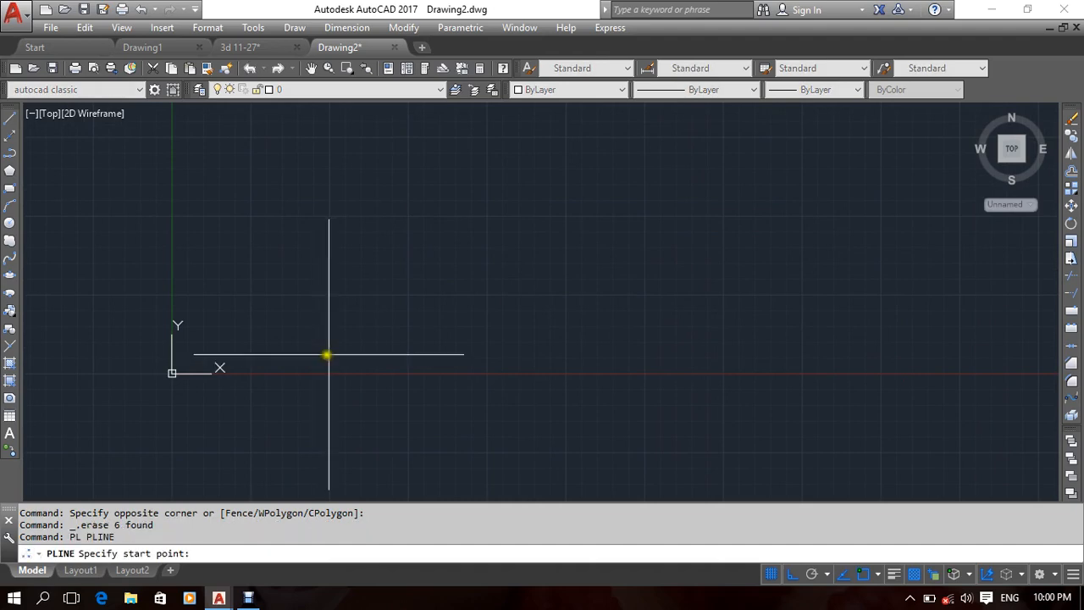
left_click(392, 357)
left_click(392, 241)
left_click(484, 241)
left_click(484, 324)
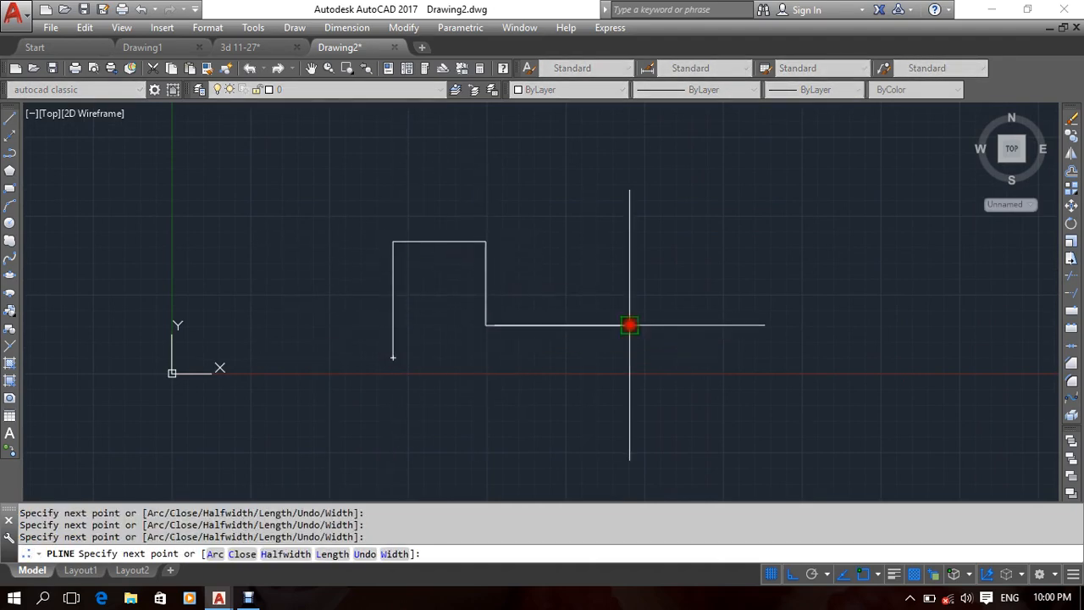
left_click(628, 324)
left_click(629, 240)
left_click(759, 239)
left_click(756, 357)
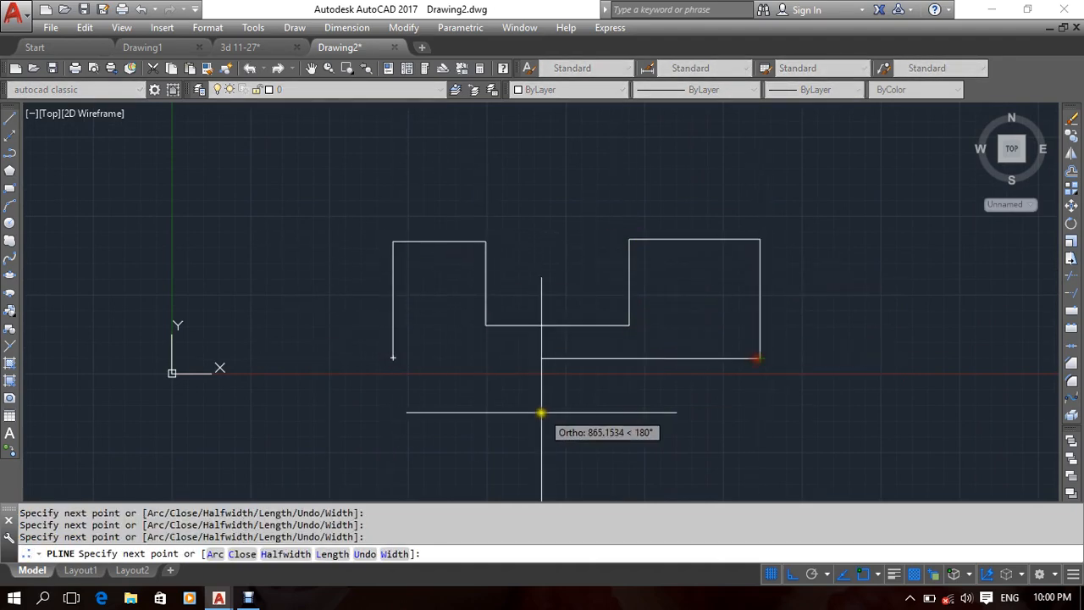
left_click(540, 359)
left_click(560, 266)
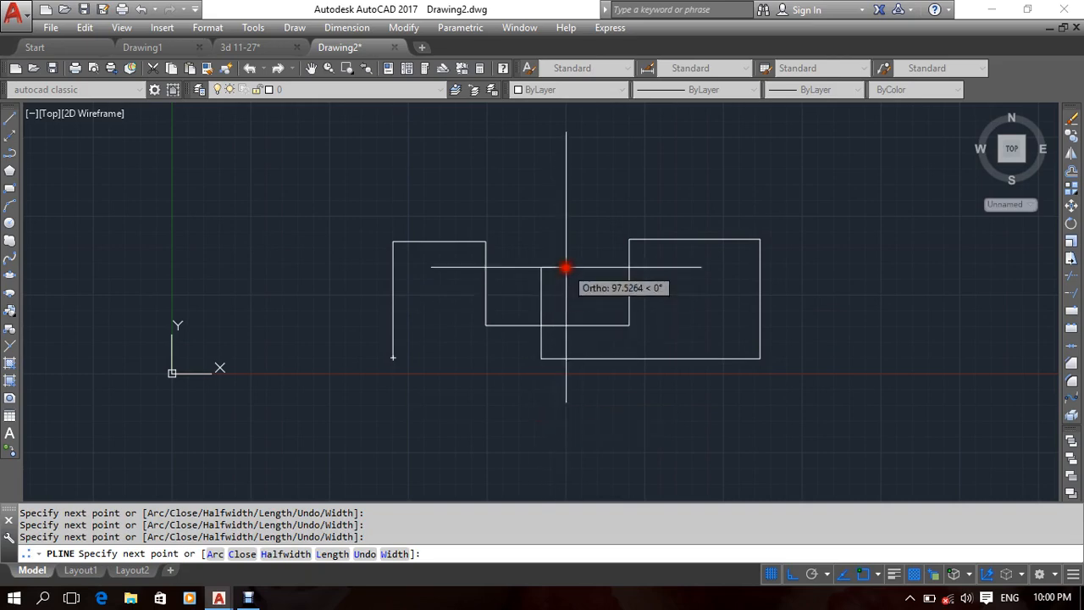
left_click(662, 286)
left_click(669, 409)
key("Return")
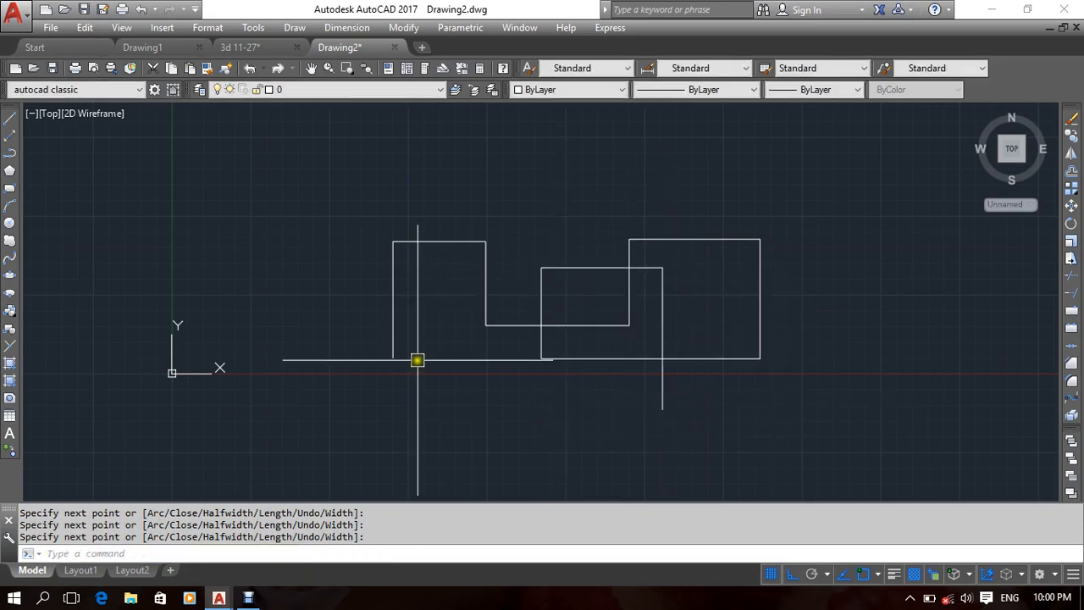
Trim the upper horizontal segment of the polyline's inner loop up to where it crosses the polyline's vertical segment.
middle_click_drag(416, 360, 497, 343)
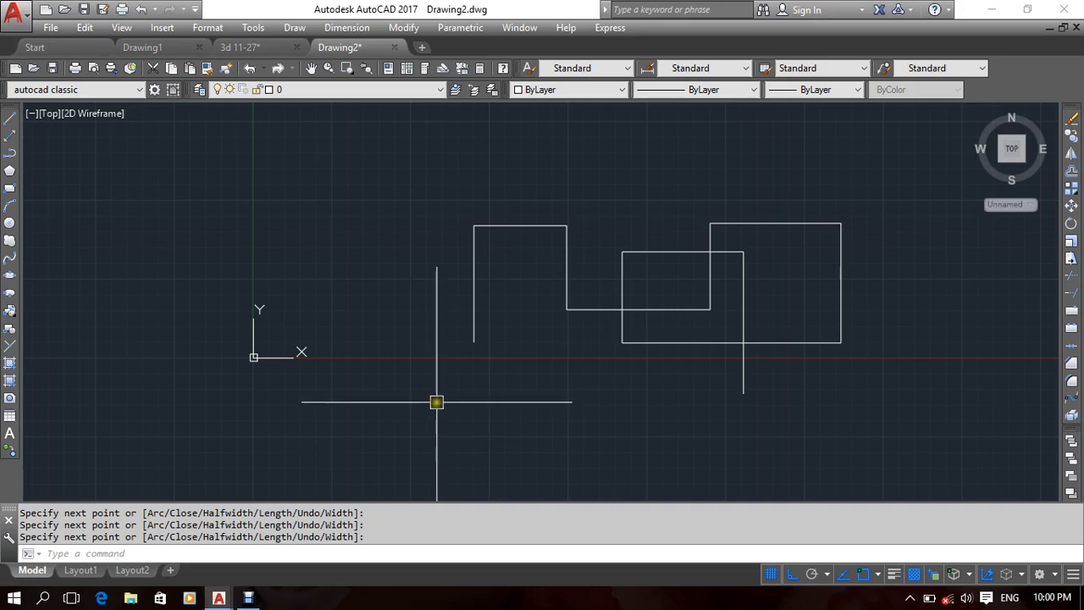
type("tr")
key("Return")
key("Return")
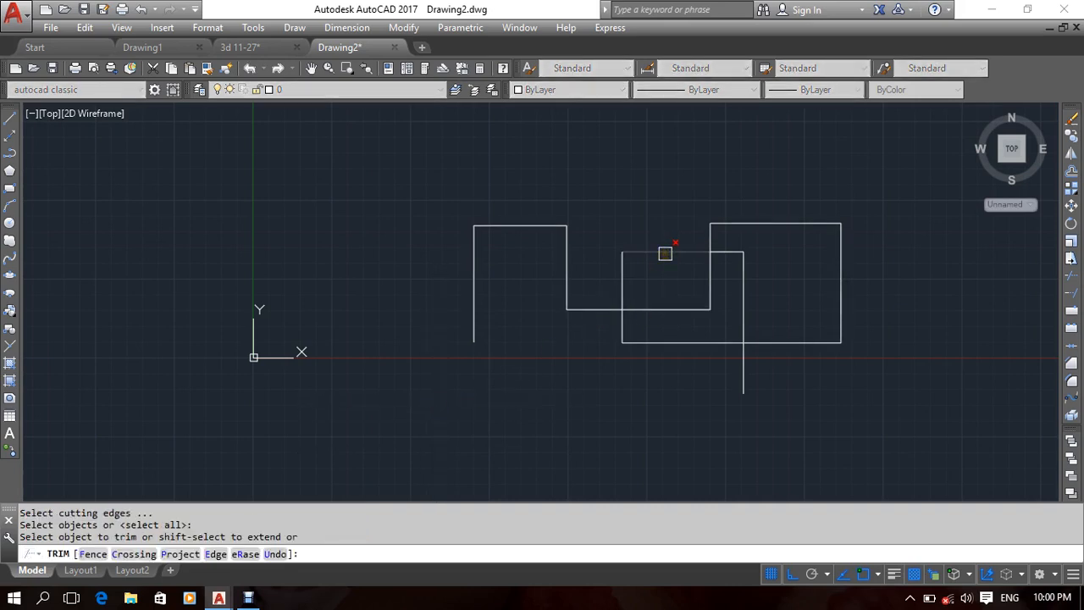
key("Return")
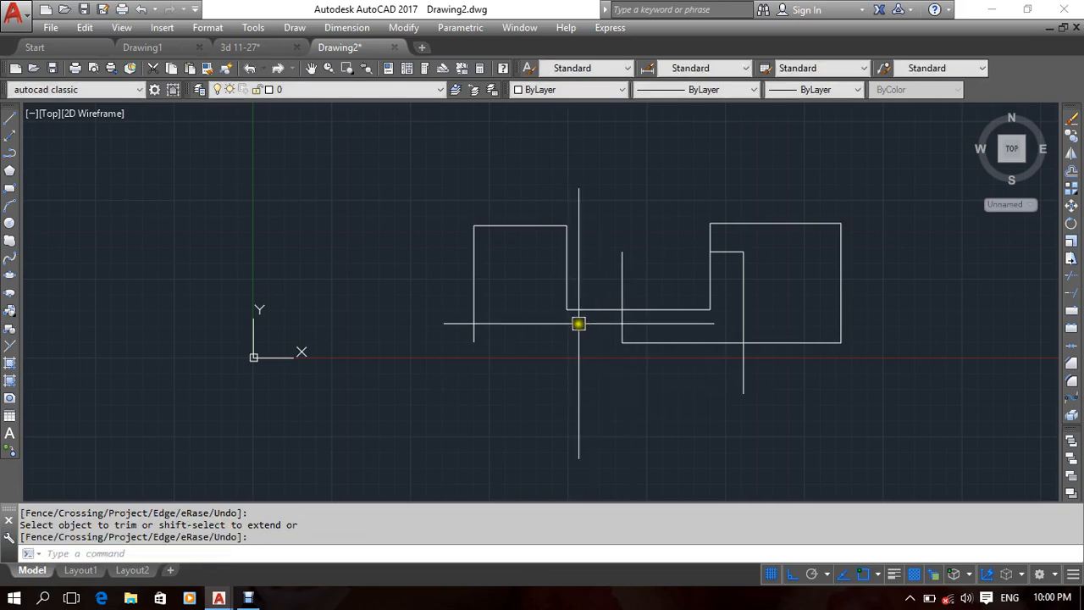
Select the polyline pieces on each side of the trimmed gap to inspect them, and undo the trim.
left_click(583, 307)
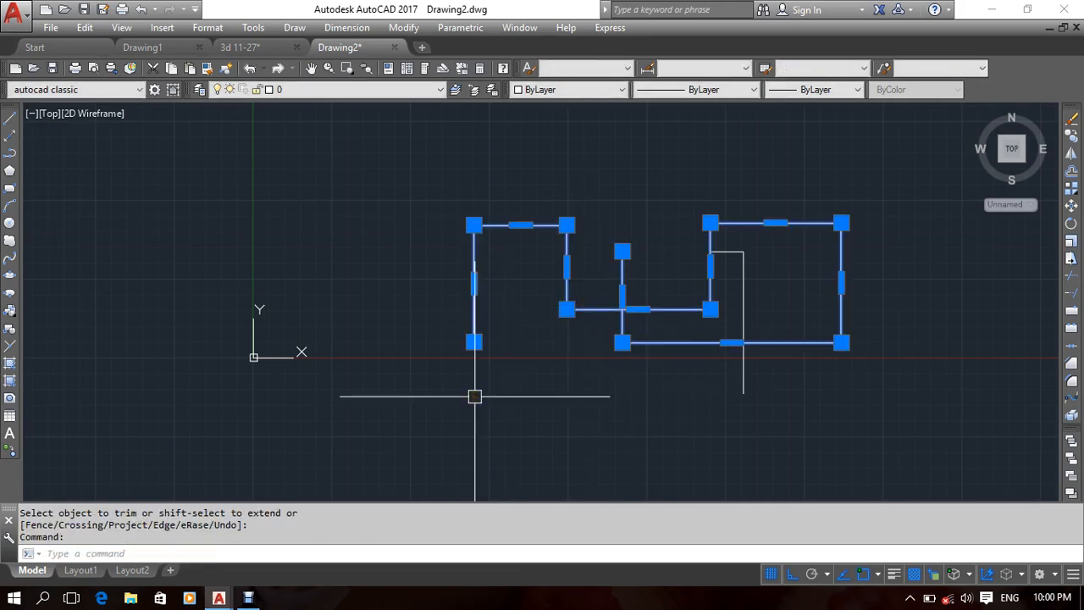
key("Escape")
left_click(742, 289)
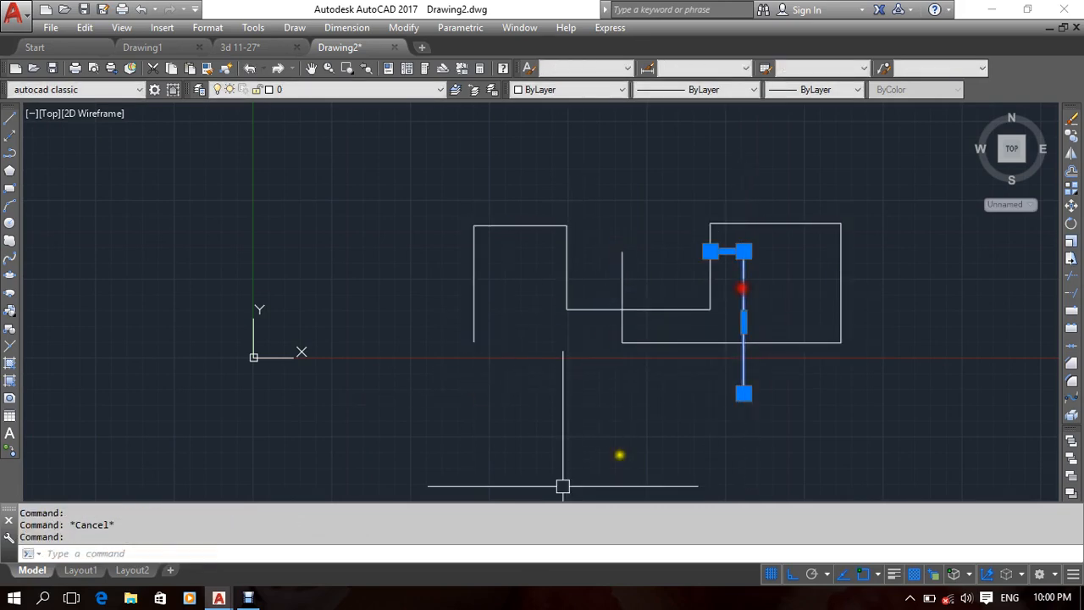
key("Escape")
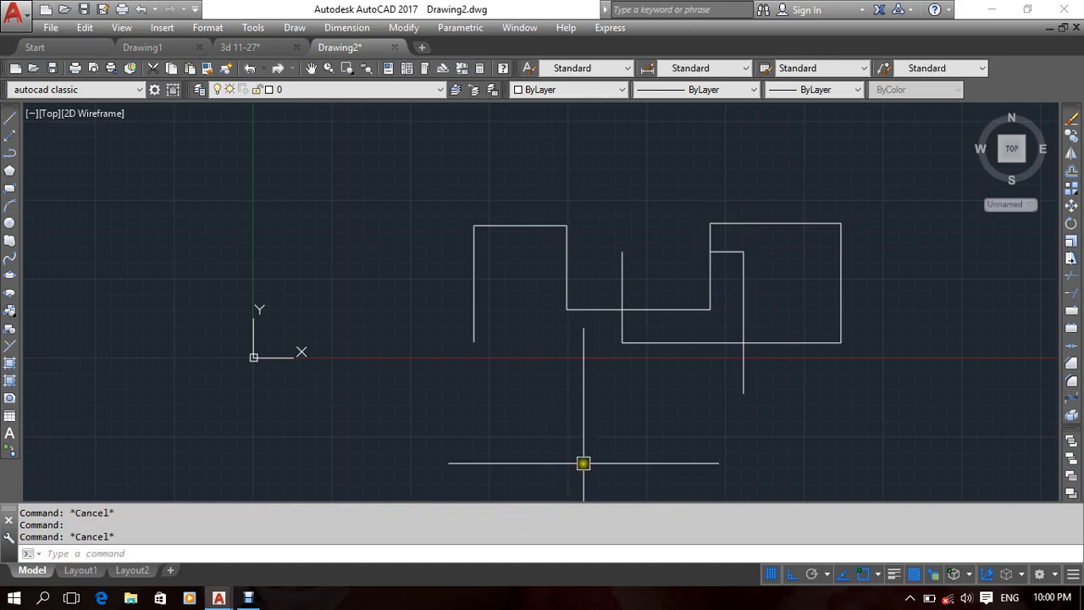
middle_click_drag(583, 437, 529, 452)
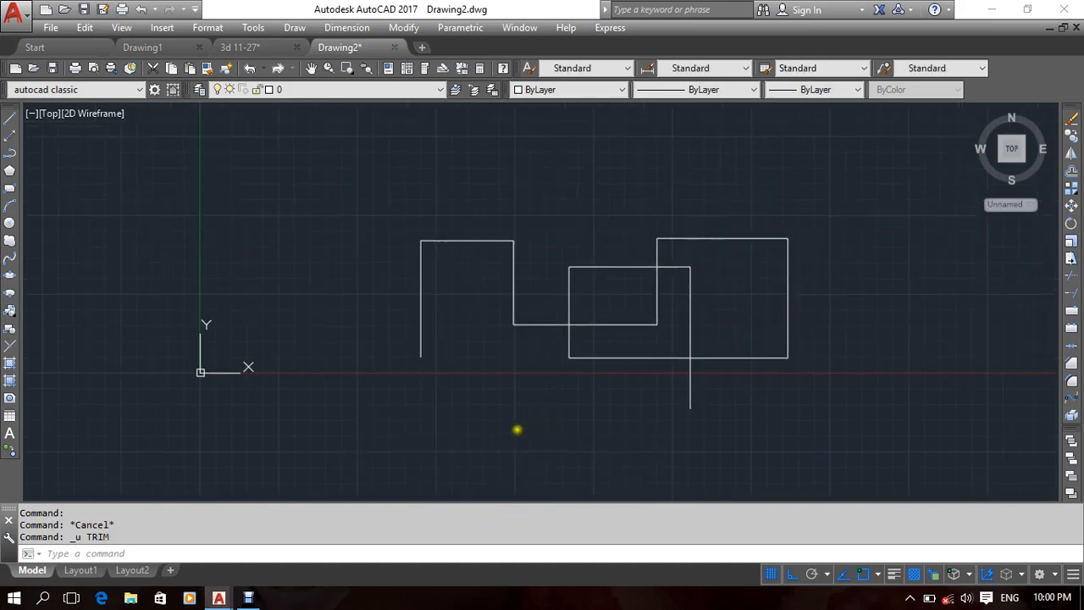
Copy the self-crossing stepped polyline straight up so the duplicate sits clear above the original.
left_click(636, 218)
left_click(437, 403)
type("c")
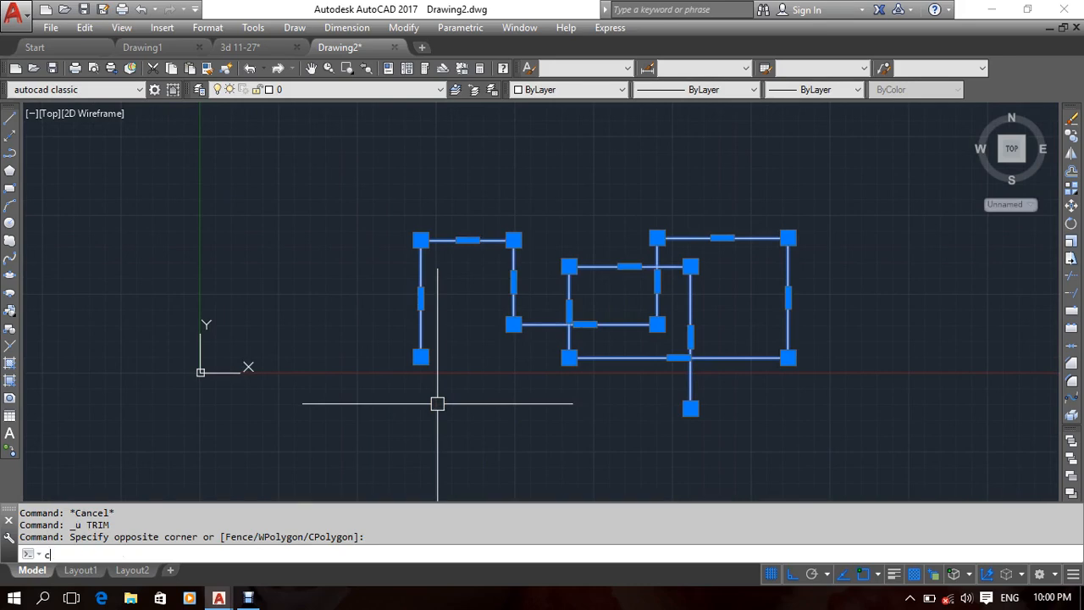
type("o")
key("Return")
left_click(358, 423)
middle_click_drag(356, 336, 346, 515)
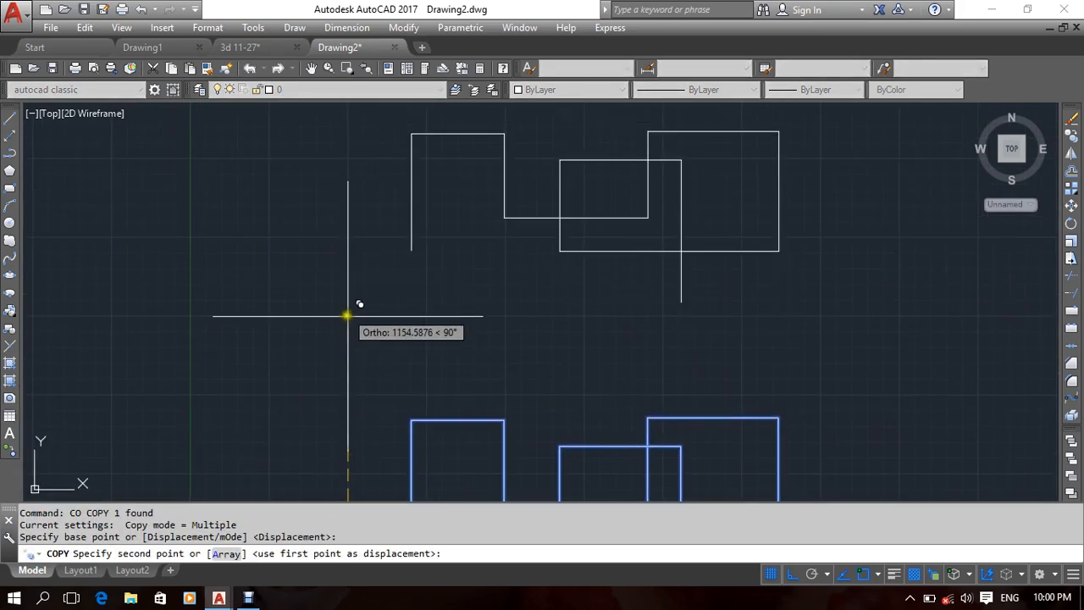
left_click(346, 308)
key("Escape")
Trim the lower polyline's upper inner-loop horizontal segment from the loop's left corner to the crossing with the vertical segment.
middle_click_drag(345, 372, 372, 333)
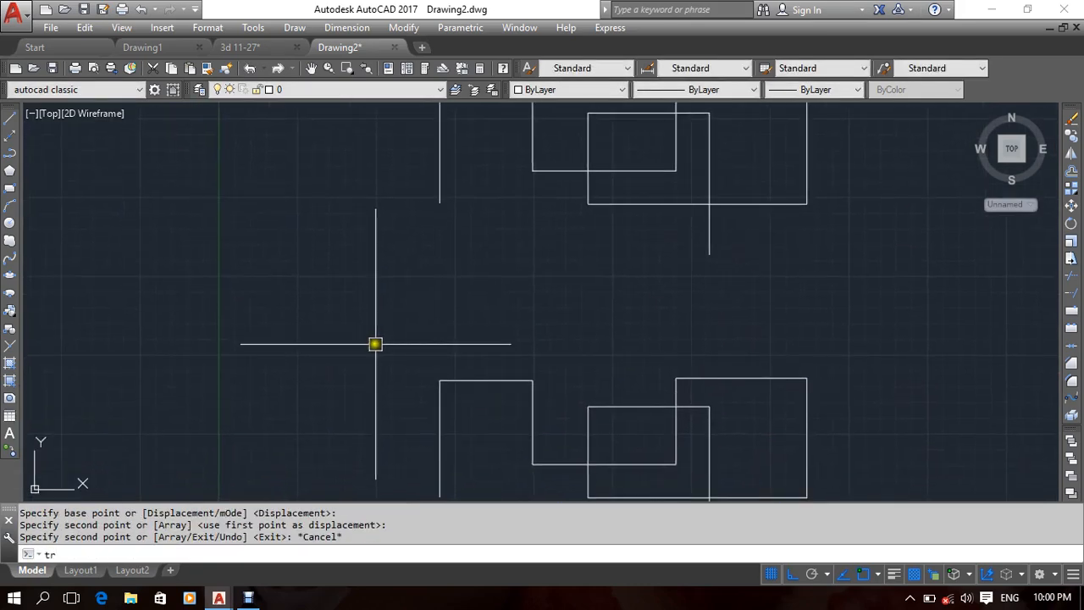
key("Return")
key("Return")
middle_click_drag(458, 381, 413, 330)
left_click(597, 344)
left_click(585, 373)
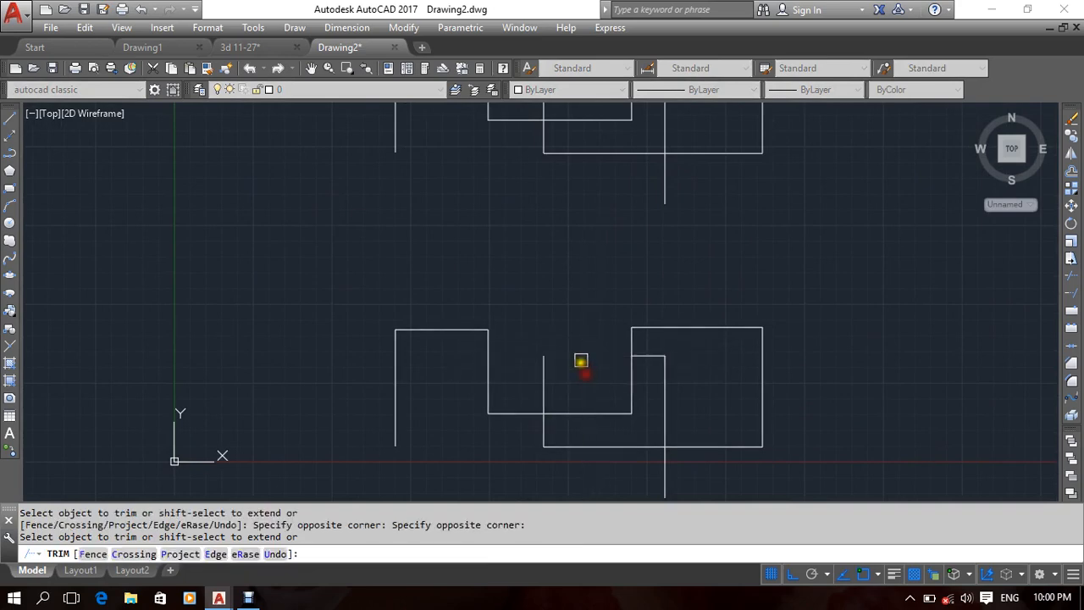
key("Return")
middle_click_drag(592, 378, 585, 370)
Select the lower polyline's pieces on each side of the trimmed gap to inspect them.
left_click(489, 274)
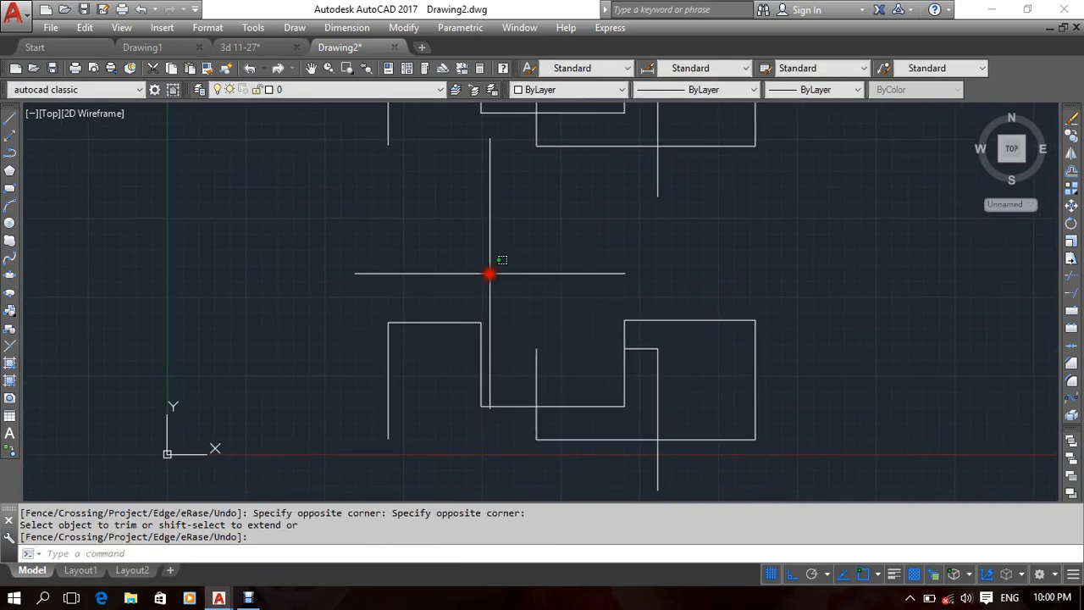
left_click(426, 343)
key("Escape")
left_click(657, 389)
key("Escape")
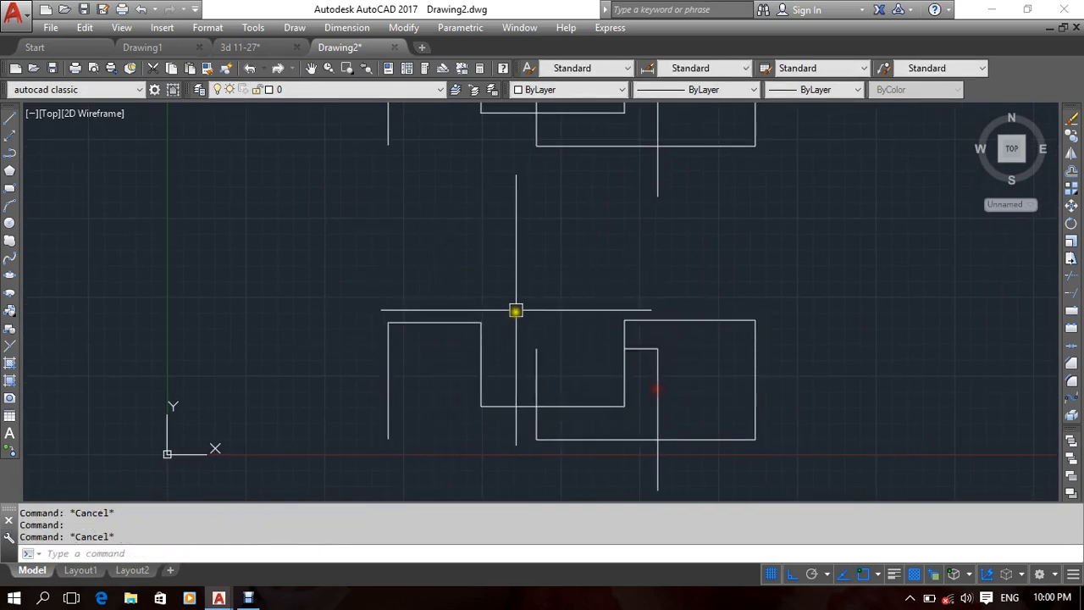
Try to break the upper polyline from the inner loop's upper-left corner to the vertical segment's crossing using the First point option, and undo it.
middle_click_drag(507, 270, 540, 403)
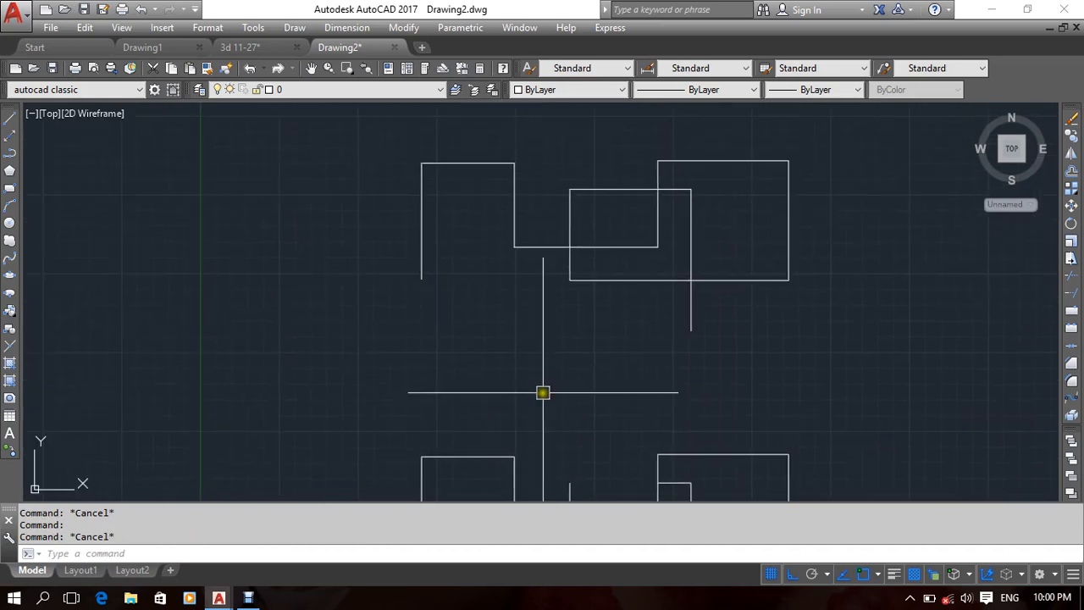
type("br")
key("Return")
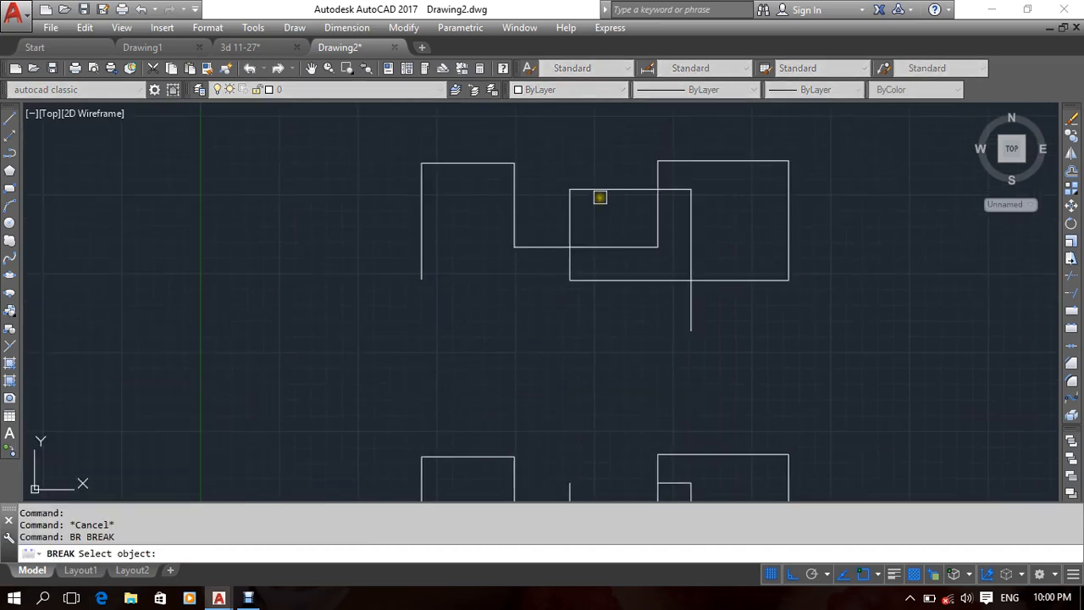
left_click(598, 190)
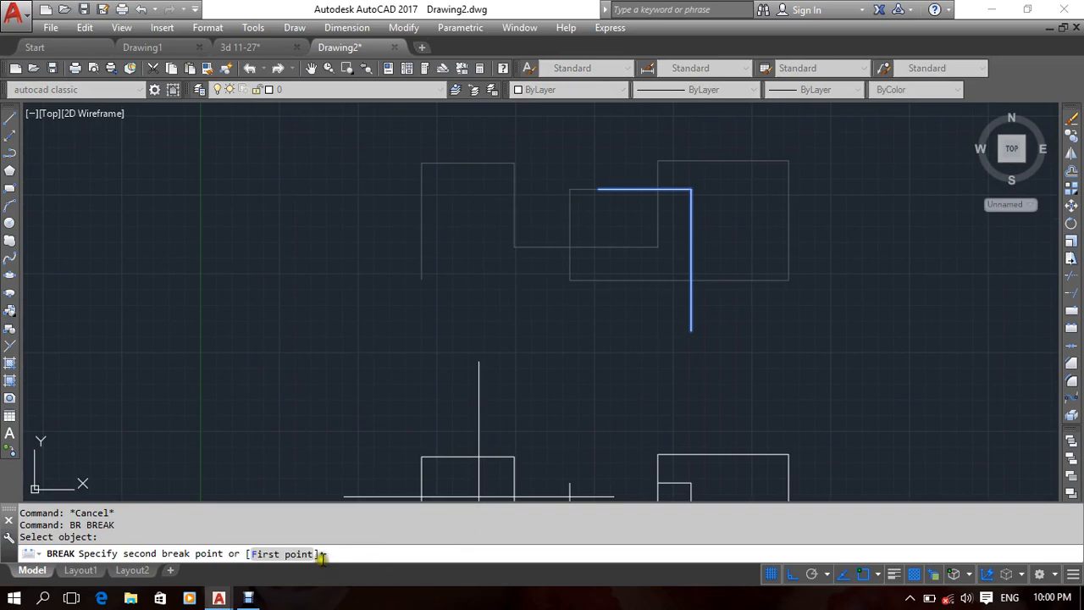
left_click(288, 553)
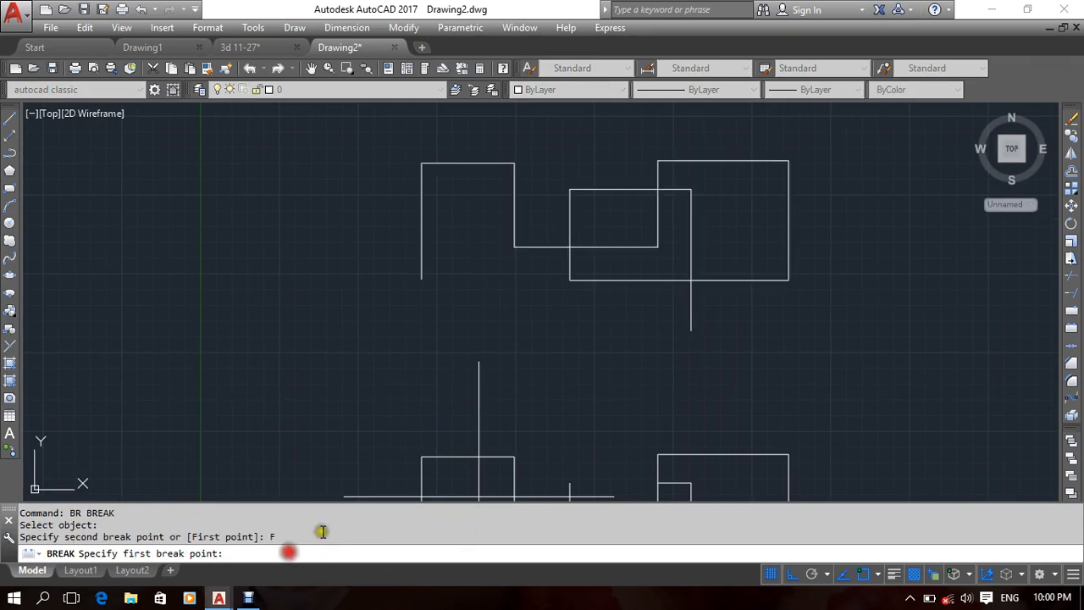
left_click(569, 189)
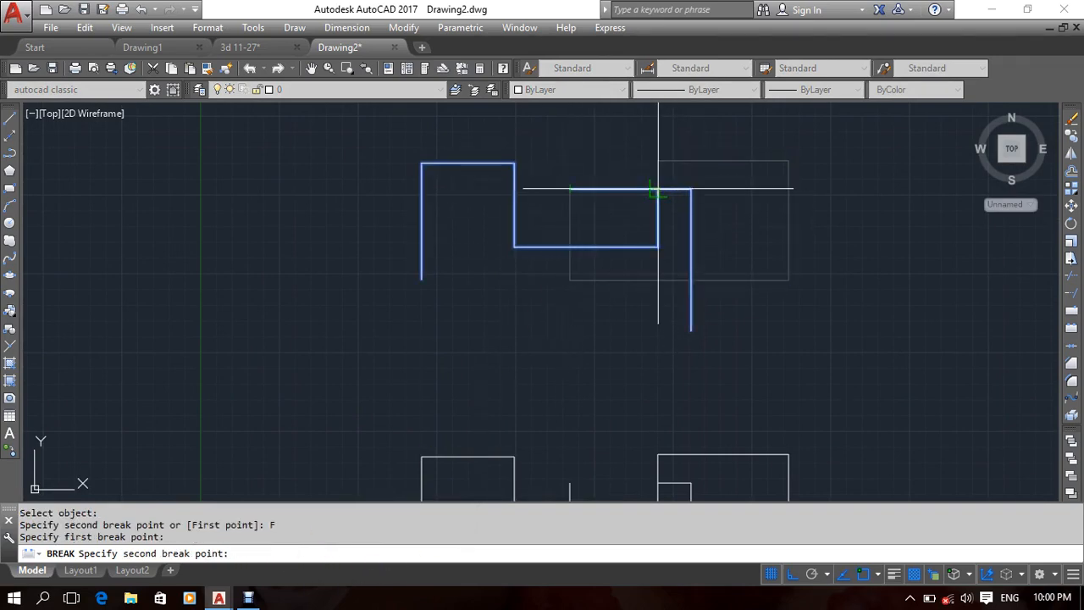
left_click(658, 189)
mouse_move(592, 314)
middle_mouse_down()
mouse_move(629, 321)
mouse_move(581, 326)
mouse_move(632, 314)
middle_mouse_up()
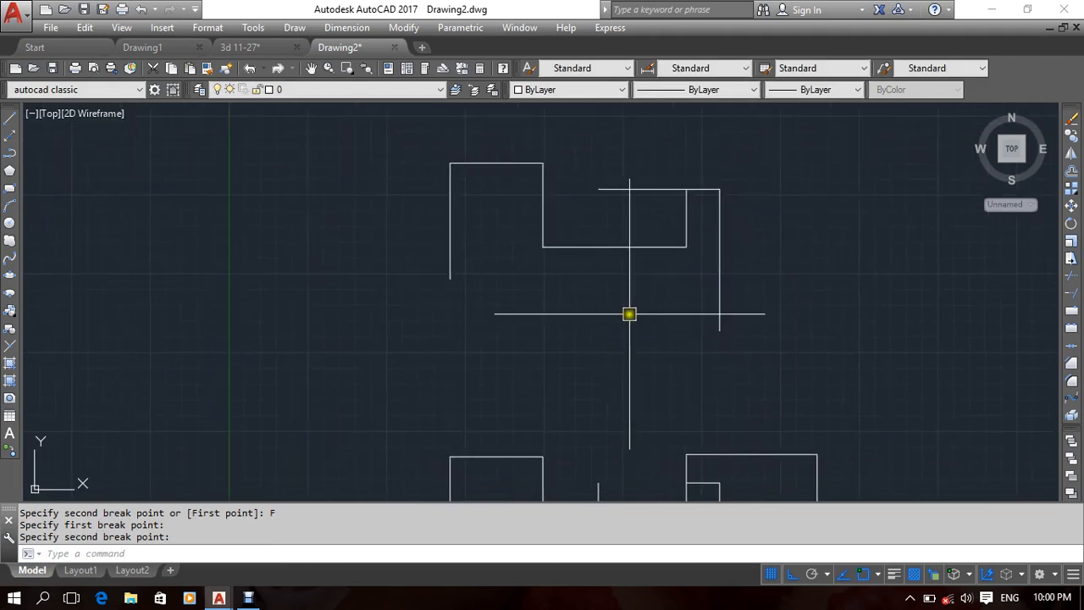
key("ctrl+z")
key("ctrl+z")
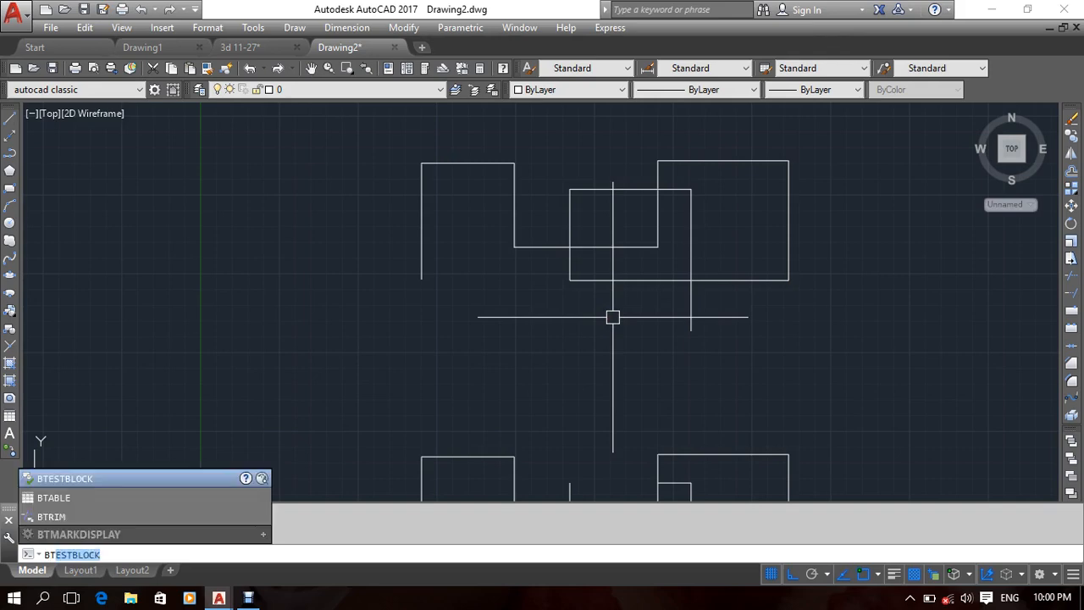
Try the same First point break on the upper polyline, picking the object on the inner loop's lower horizontal segment.
key("Escape")
key("Escape")
type("br")
key("Return")
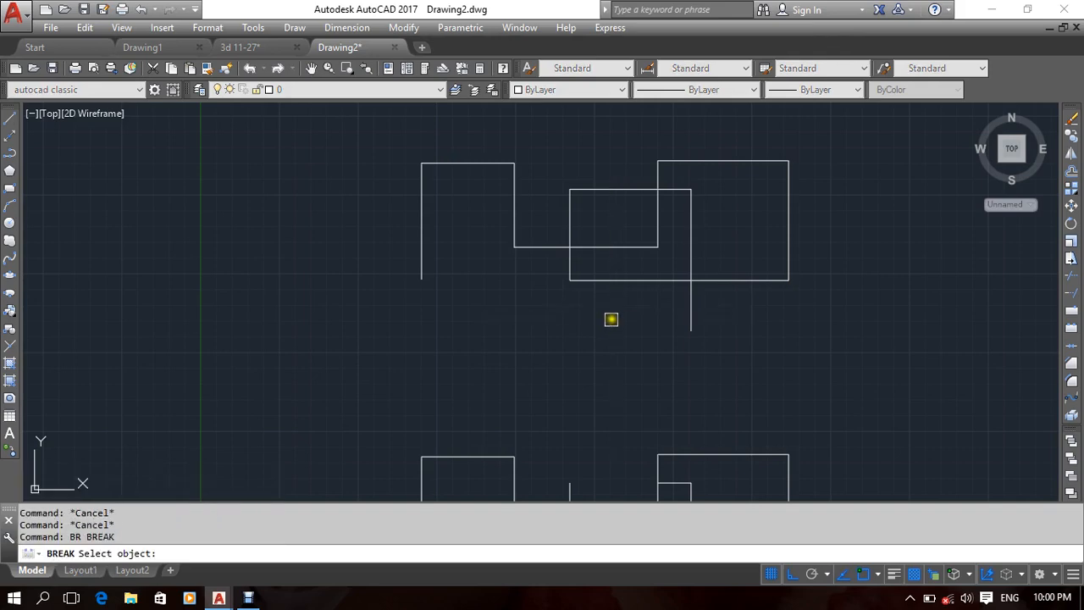
left_click(610, 285)
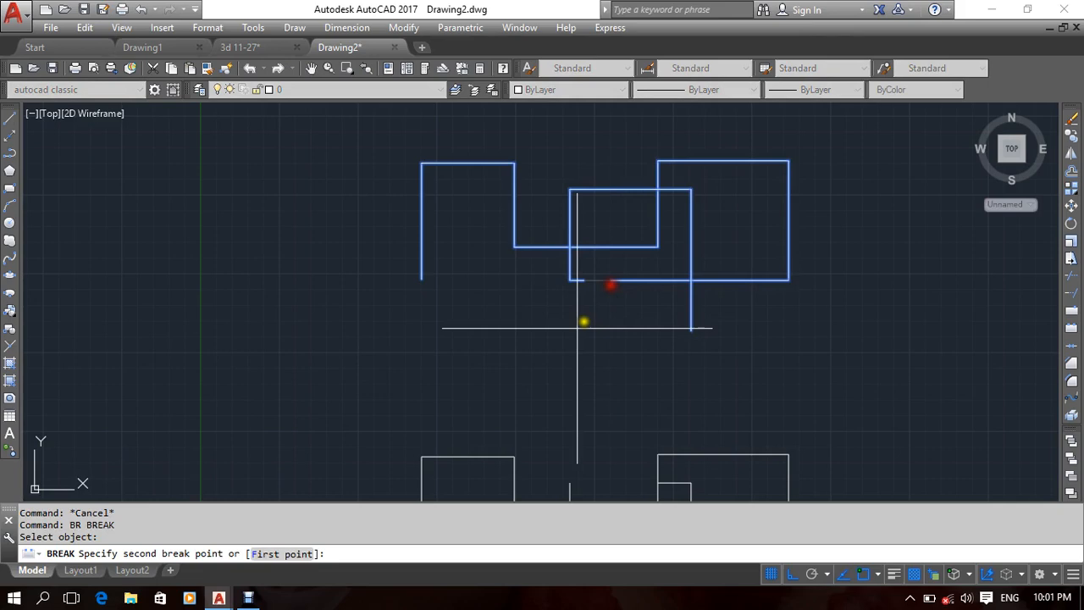
left_click(304, 552)
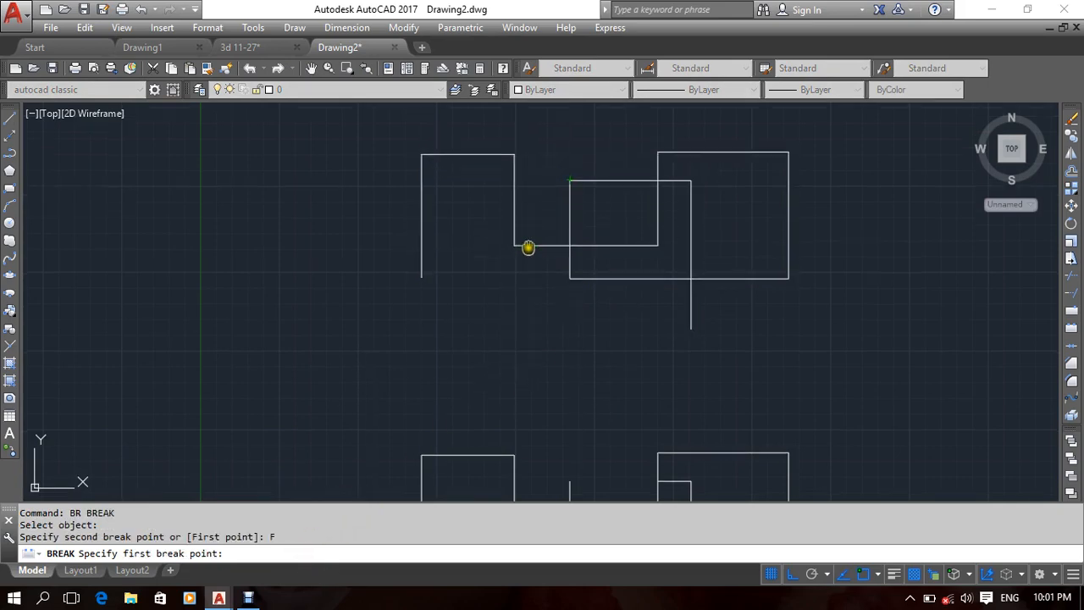
mouse_move(527, 245)
middle_mouse_down()
mouse_move(532, 111)
mouse_move(551, 232)
middle_mouse_up()
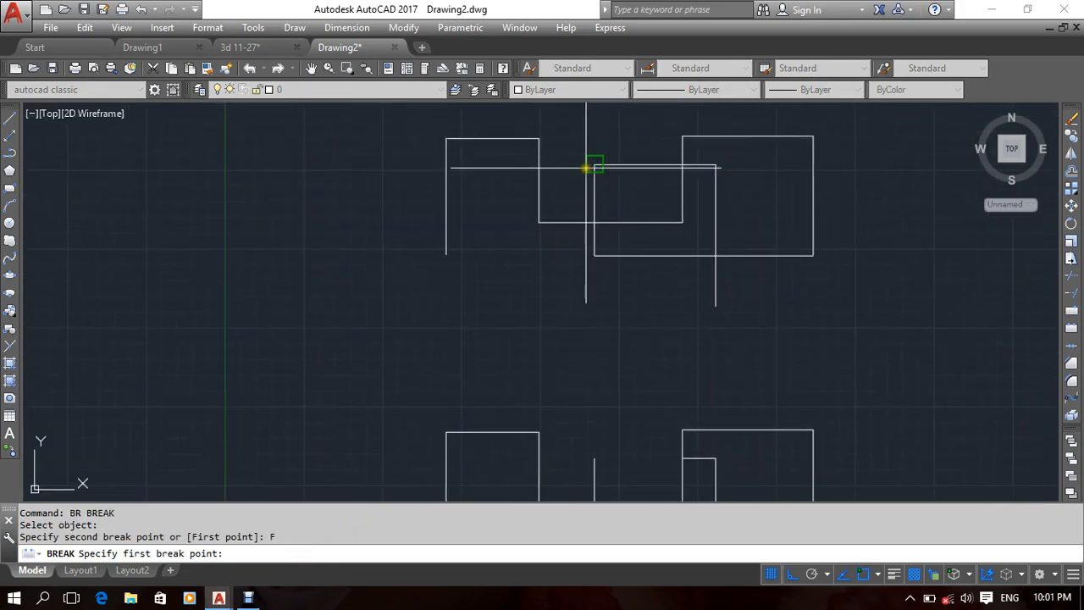
left_click(594, 164)
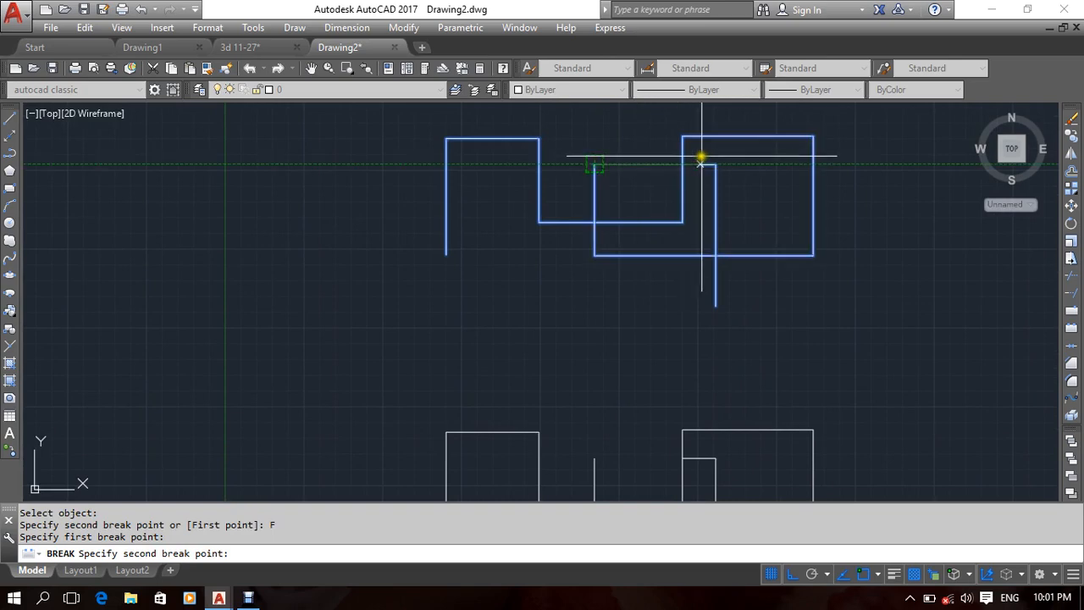
left_click(682, 165)
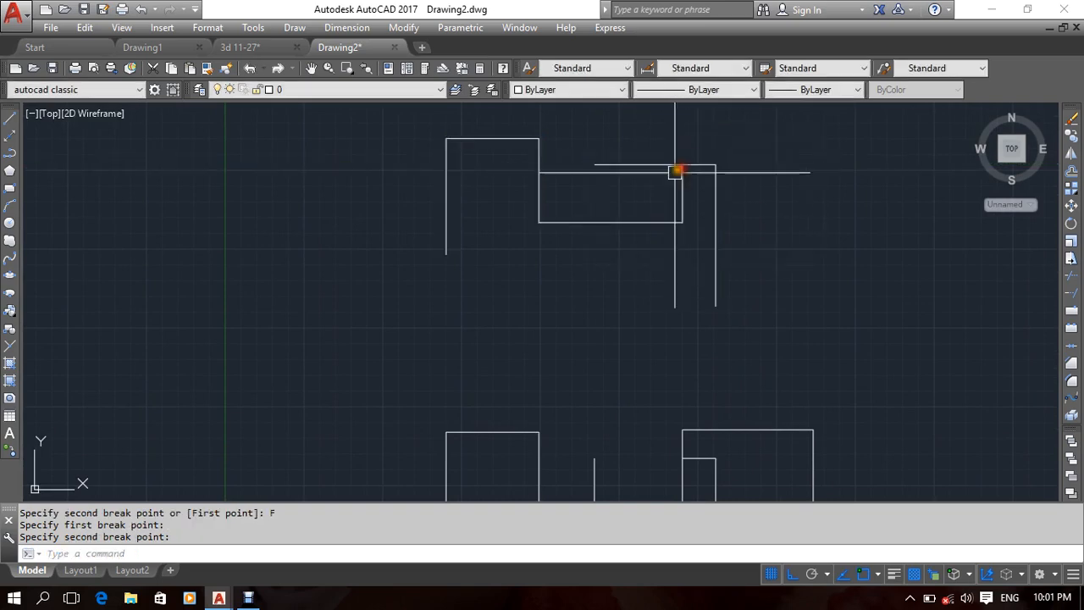
middle_click_drag(583, 259, 533, 313)
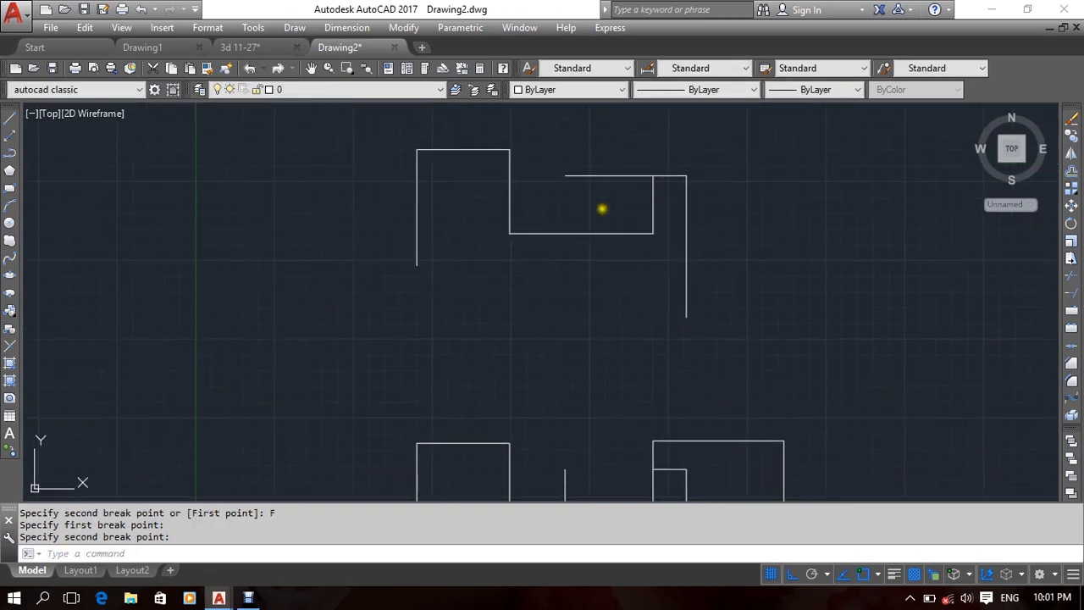
middle_click_drag(602, 208, 610, 235)
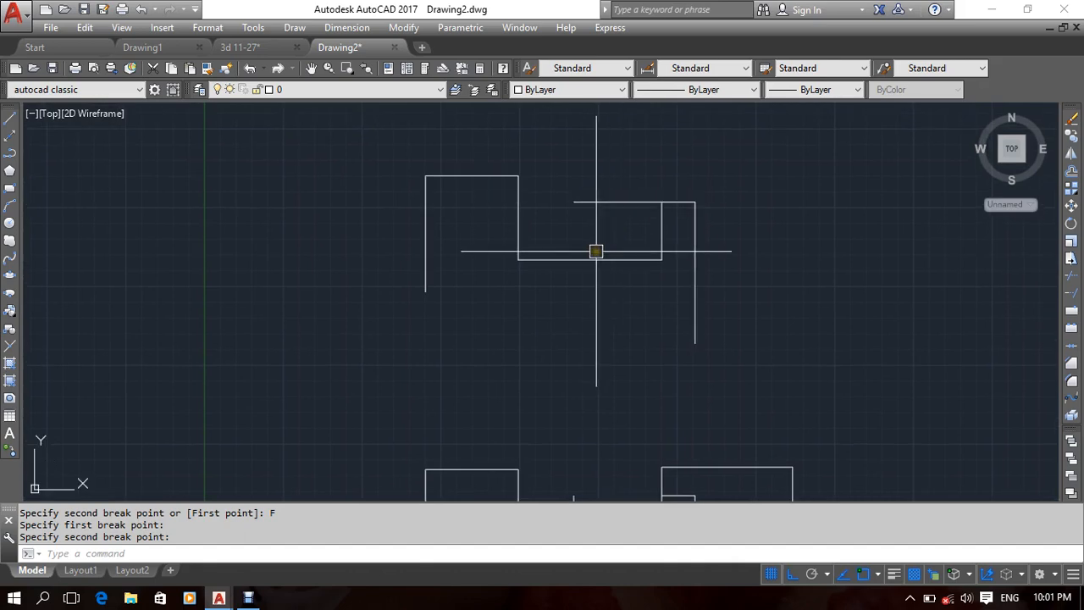
Undo the last break and select the whole upper polyline to inspect its segments.
key("ctrl+z")
key("ctrl+z")
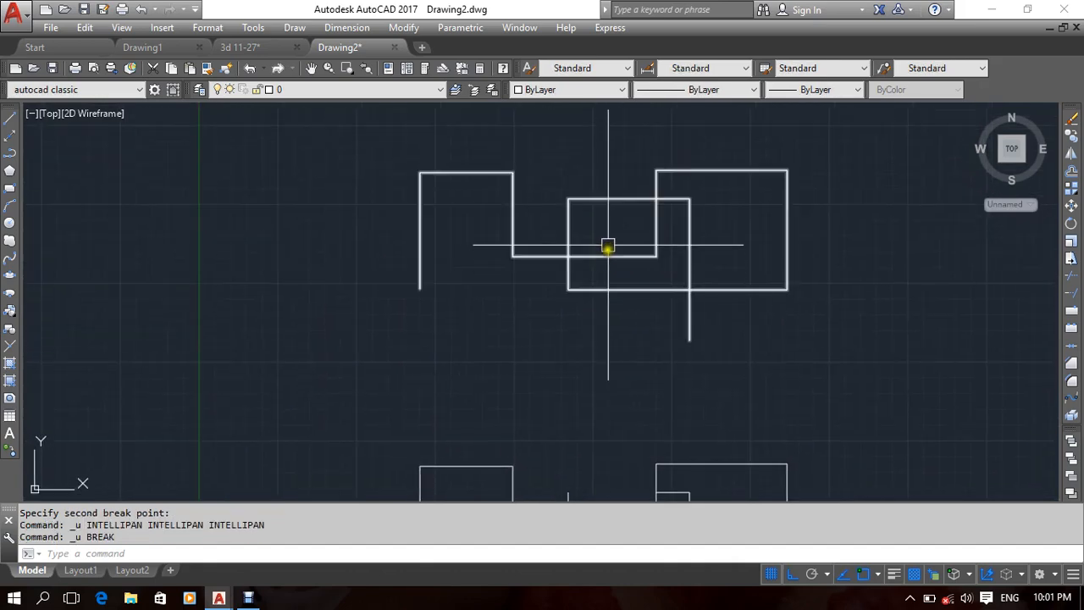
key("ctrl+a")
middle_click_drag(504, 290, 504, 299)
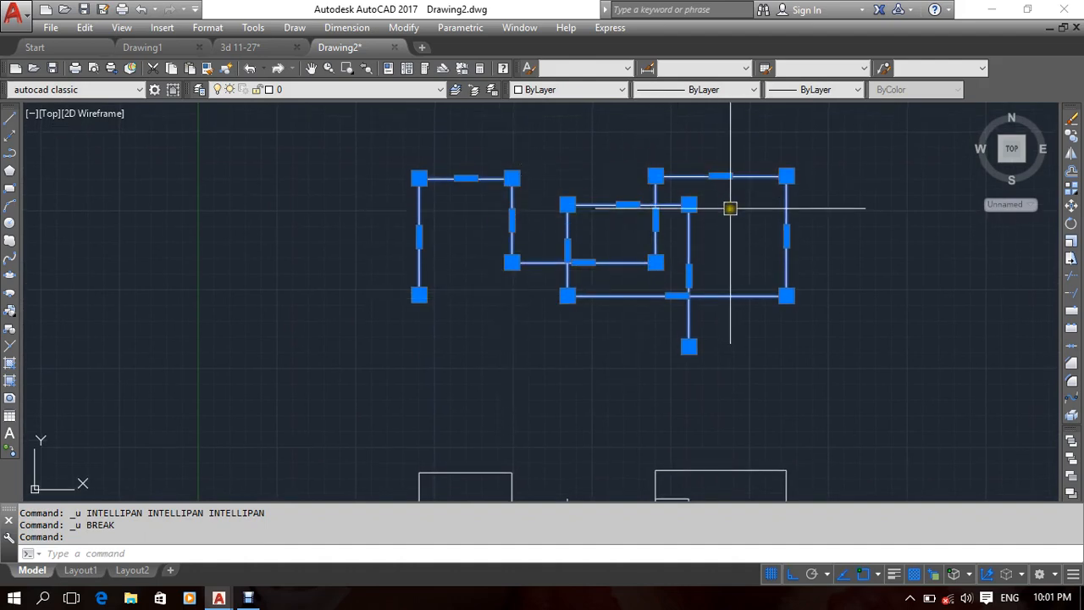
key("Escape")
Break the upper polyline directly from a point on the inner loop's upper horizontal segment to near its left corner, and undo it.
mouse_move(600, 277)
middle_mouse_down()
mouse_move(530, 295)
mouse_move(510, 251)
mouse_move(584, 259)
mouse_move(568, 269)
middle_mouse_up()
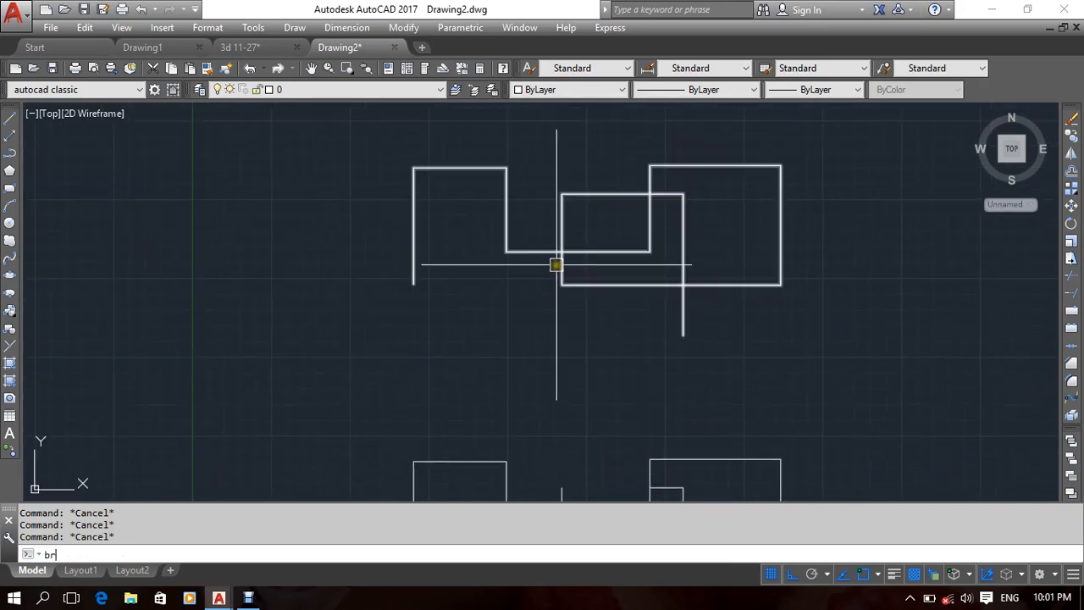
key("Return")
left_click(600, 197)
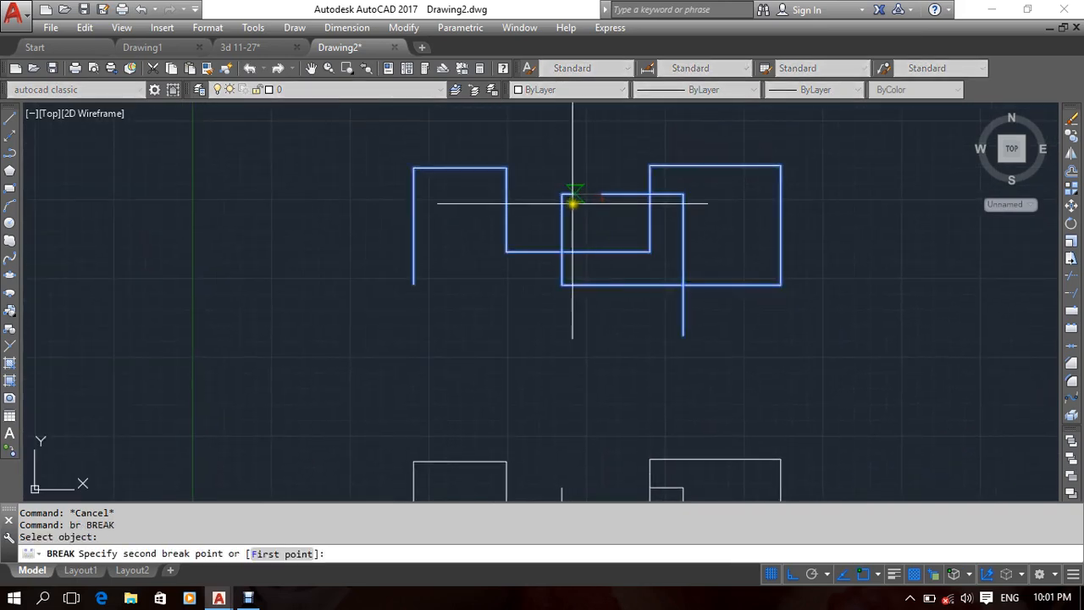
left_click(559, 197)
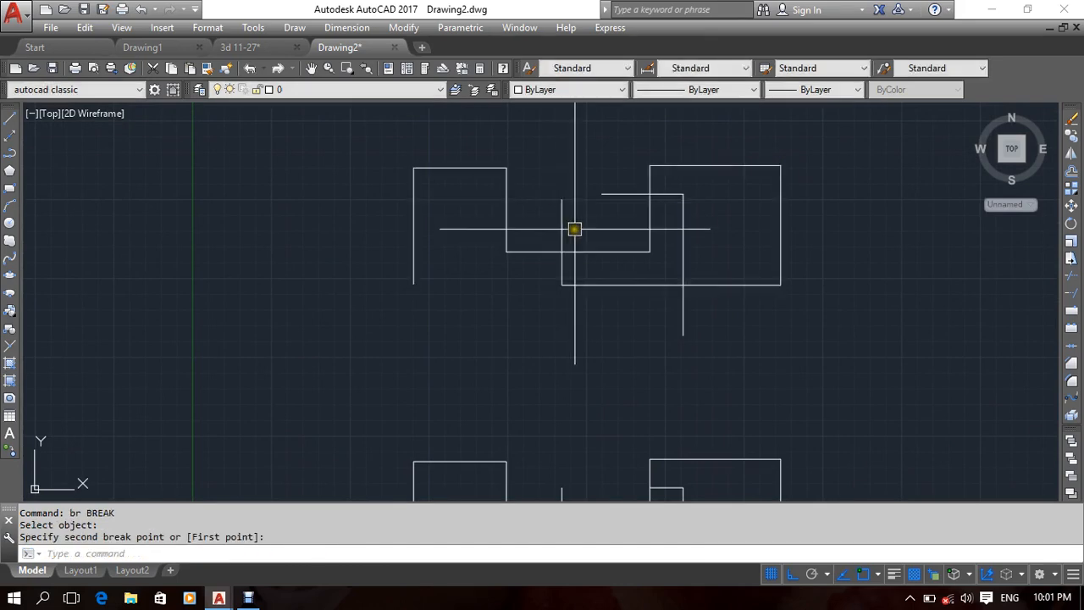
key("ctrl+z")
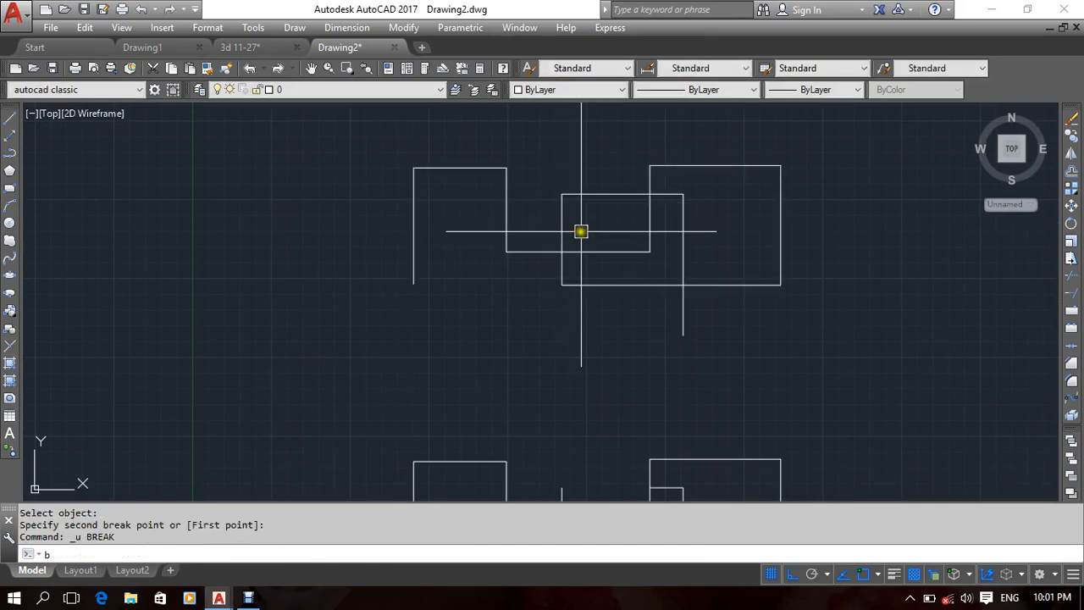
Break out the inner loop's left vertical segment on the upper polyline, using the First point option from its upper to its lower corner.
key("BackSpace")
key("BackSpace")
type("br")
key("Return")
left_click(599, 285)
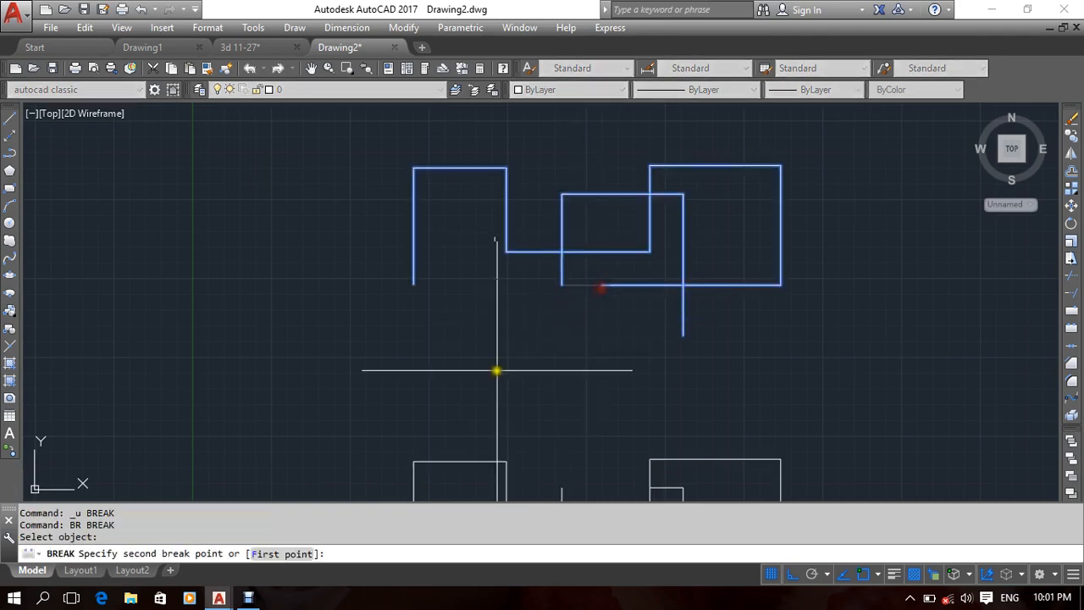
left_click(295, 552)
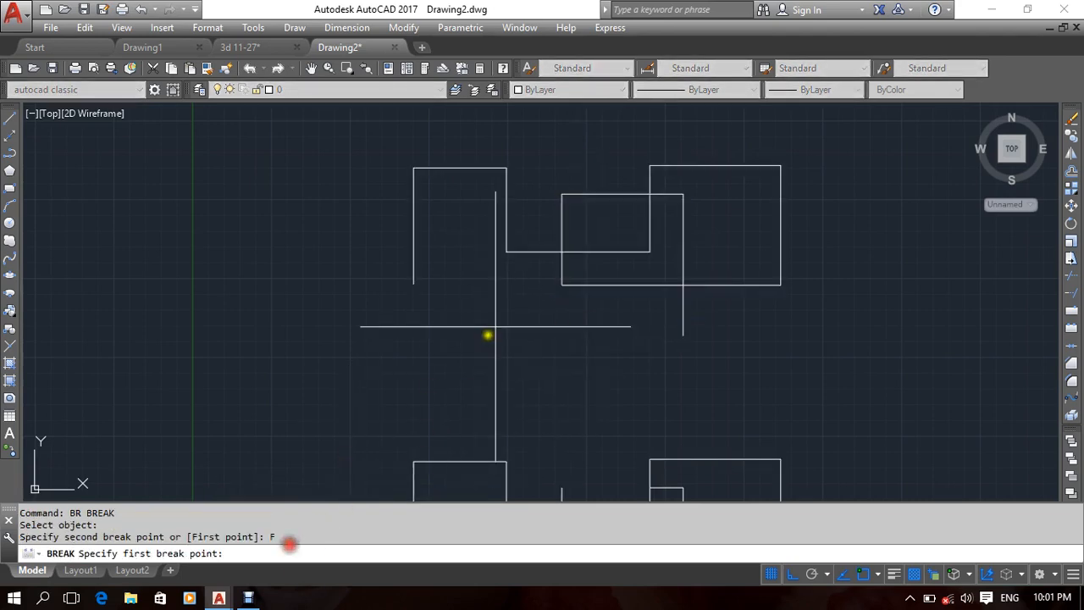
left_click(563, 194)
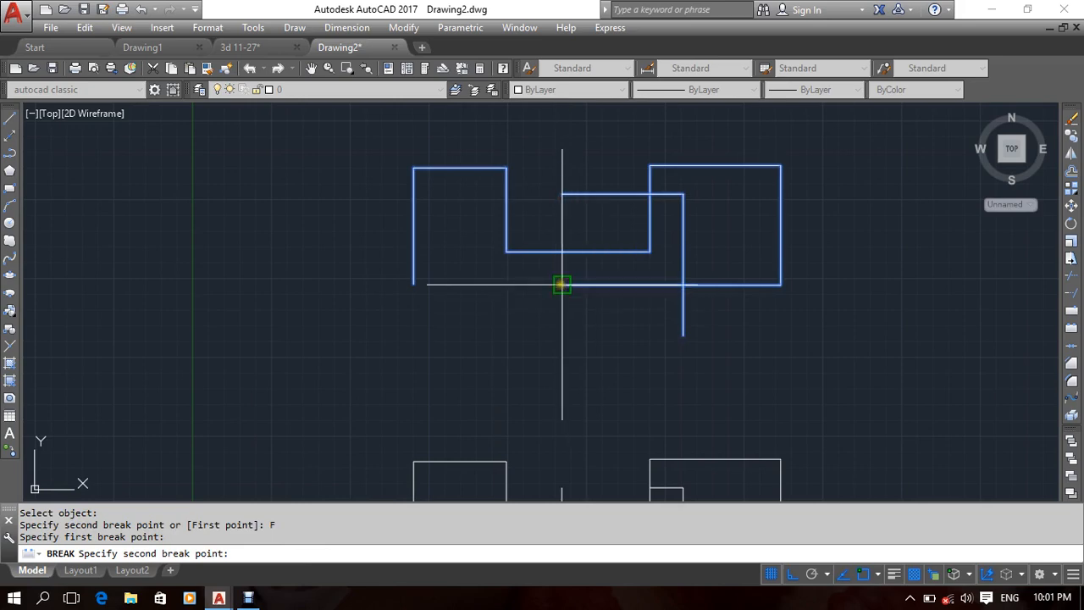
left_click(562, 285)
Select the upper polyline's pieces on each side of the break to inspect them.
middle_click_drag(552, 344, 574, 357)
left_click(593, 252)
left_click(701, 325)
left_click(604, 343)
key("Escape")
key("Escape")
Erase all pieces of both the broken and the trimmed polylines.
scroll(620, 339, "down", 5)
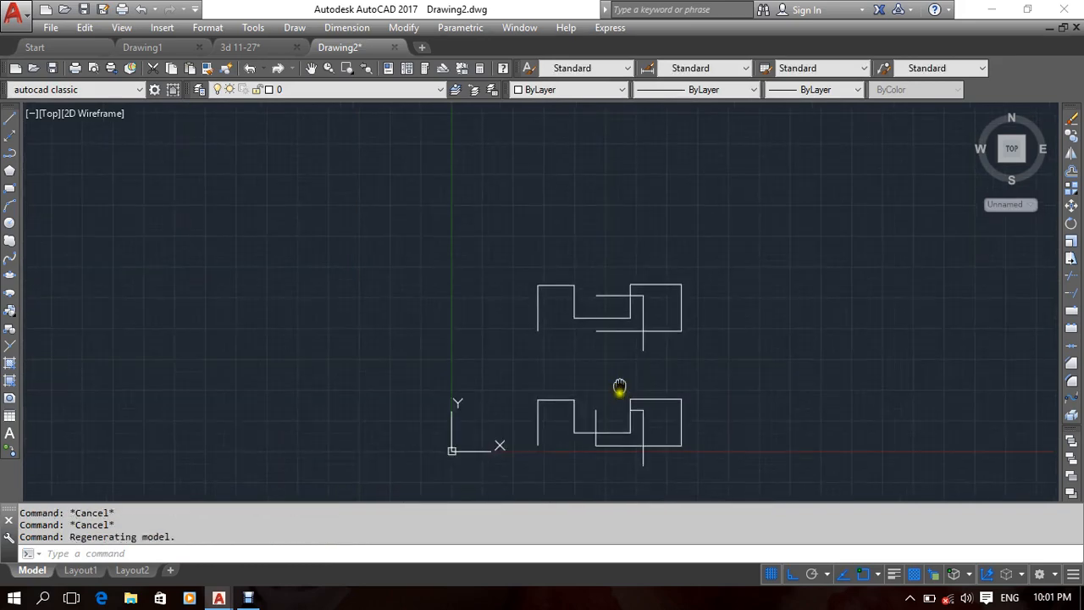
middle_click_drag(619, 387, 611, 282)
left_click(694, 179)
left_click(591, 363)
middle_click_drag(472, 270, 479, 296)
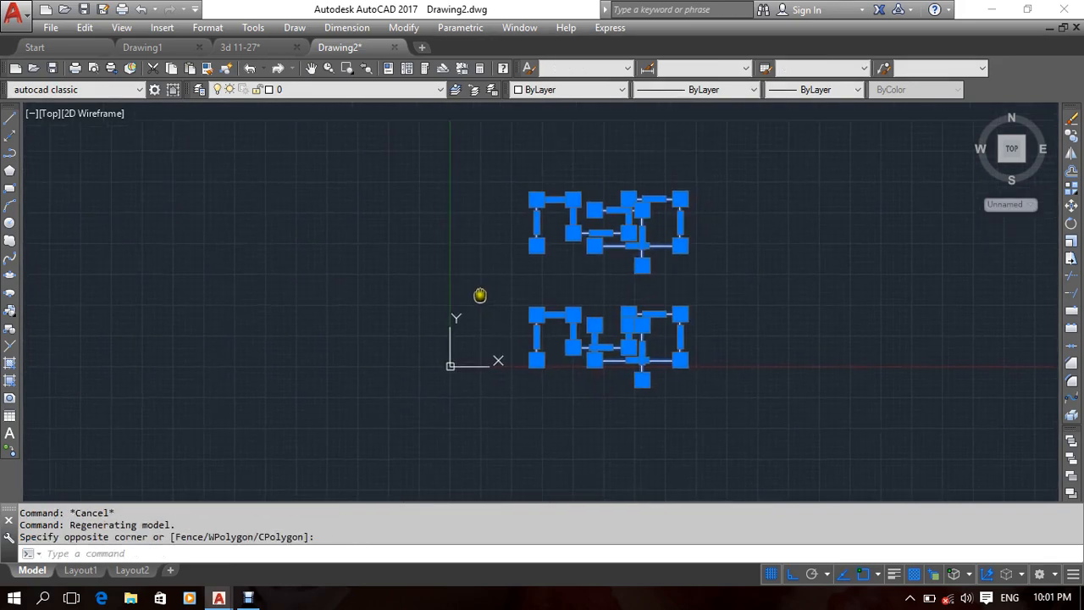
right_click(465, 247)
left_click(497, 316)
middle_click_drag(566, 248, 479, 326)
scroll(415, 348, "up", 2)
mouse_move(415, 348)
middle_mouse_down()
mouse_move(411, 324)
mouse_move(395, 313)
middle_mouse_up()
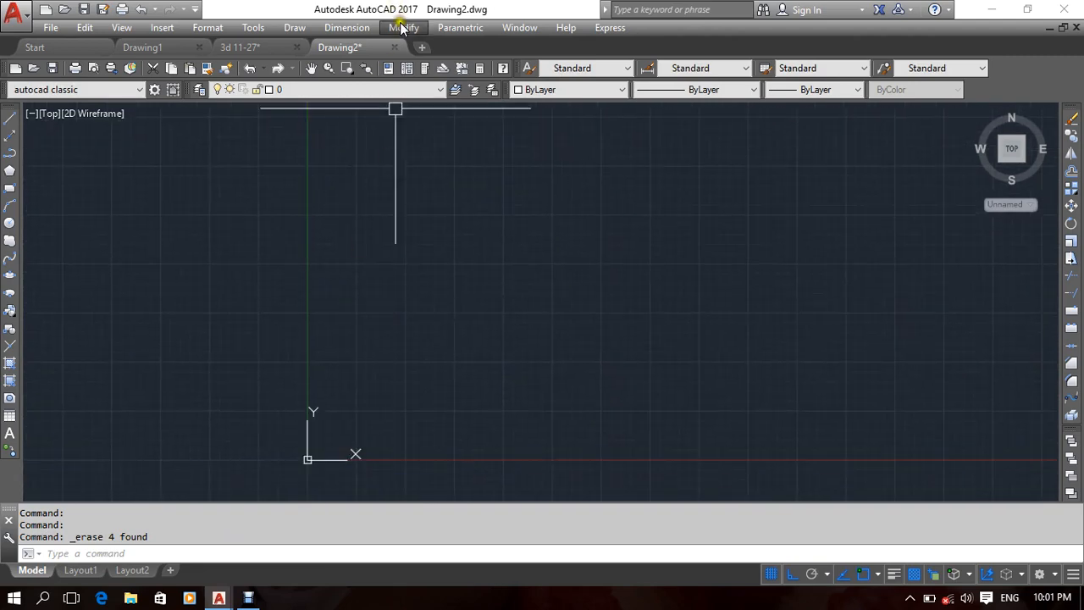
left_click(392, 32)
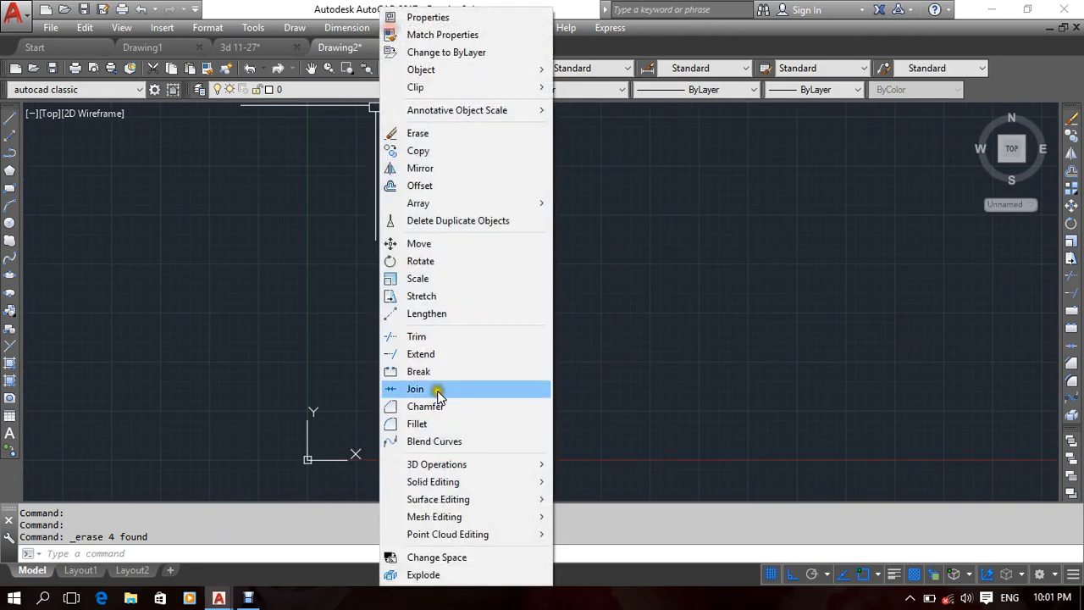
left_click(789, 258)
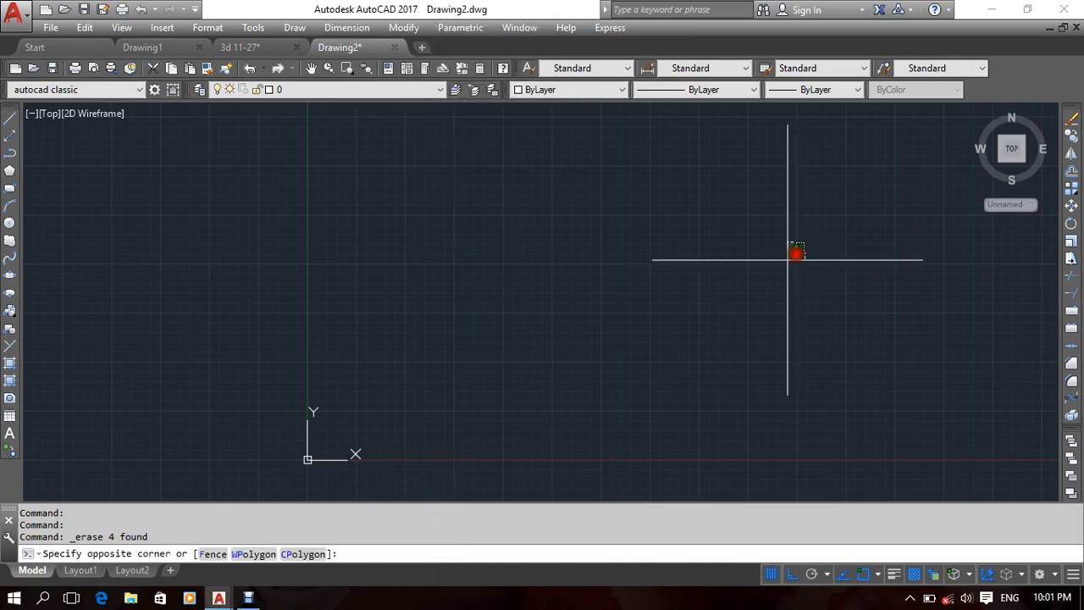
left_click(745, 293)
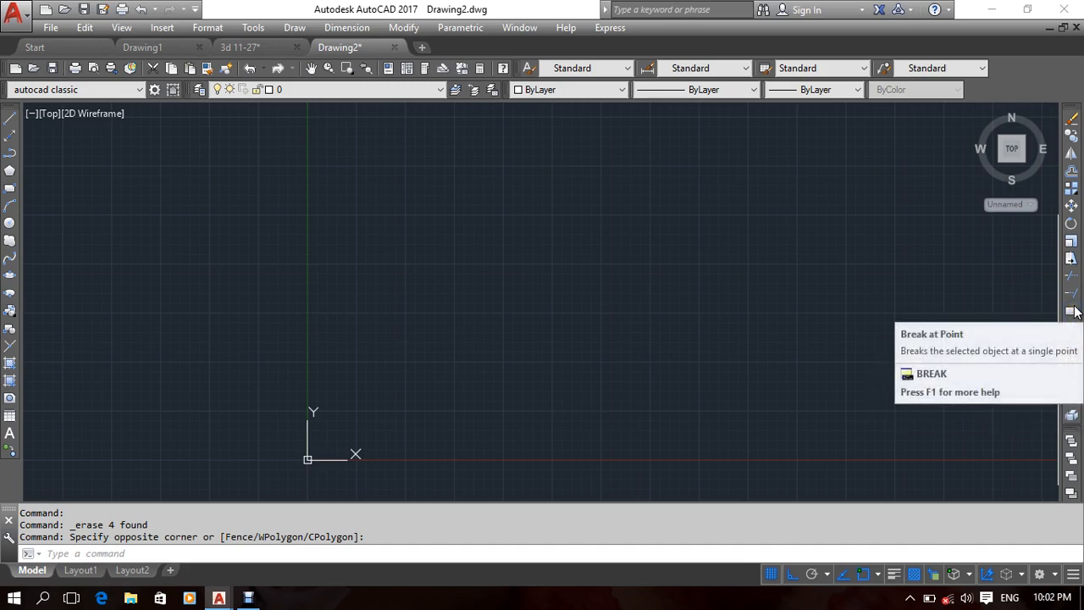
double_click(657, 292)
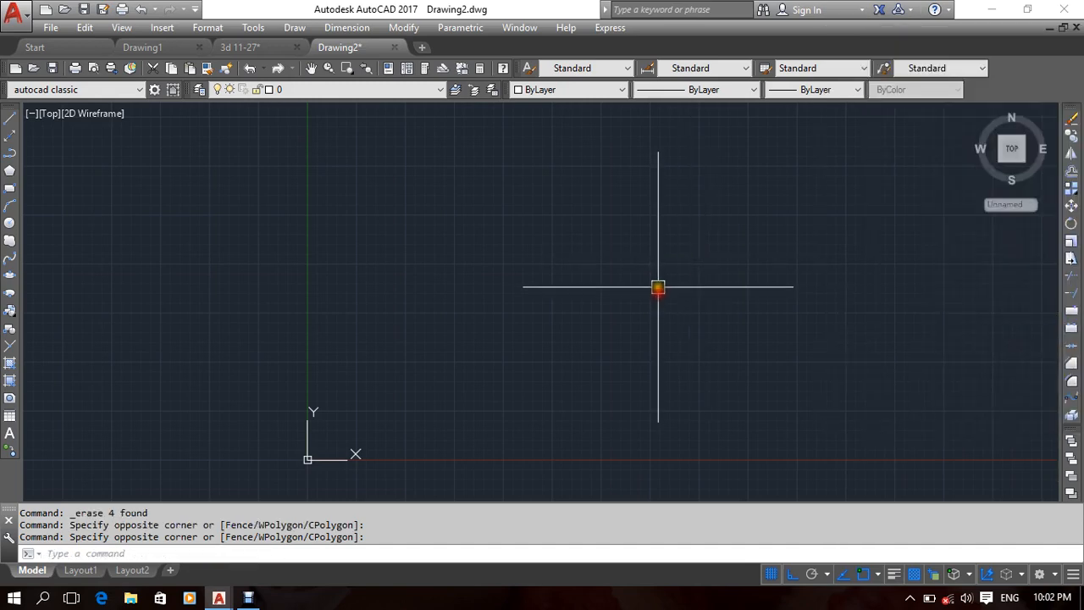
Draw a single horizontal line in the empty drawing area, to the right of the Y axis.
type("l")
key("Return")
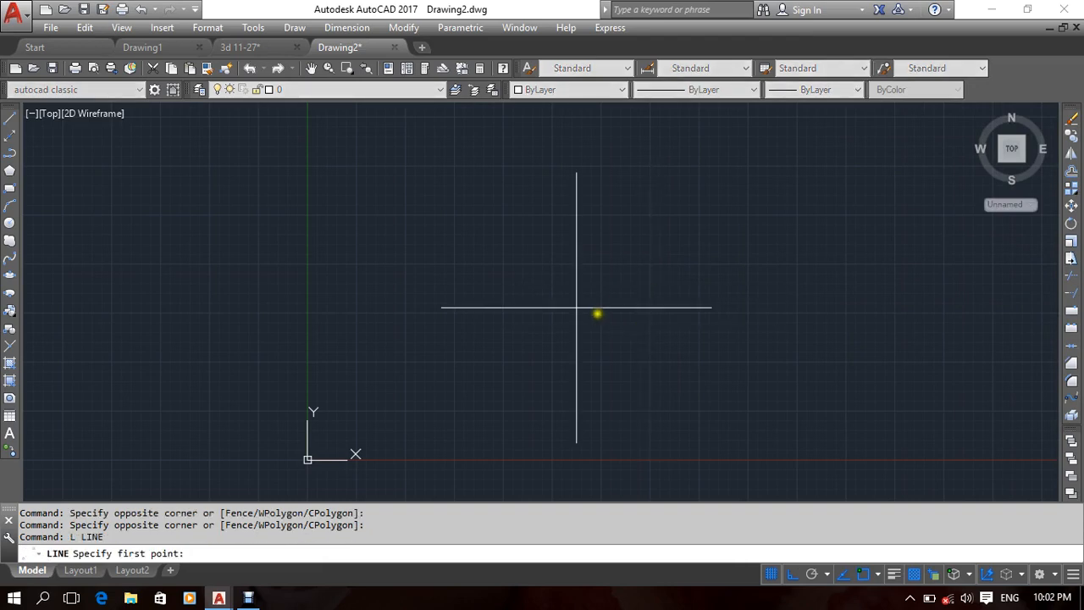
left_click(530, 322)
left_click(781, 334)
middle_click_drag(761, 359, 729, 430)
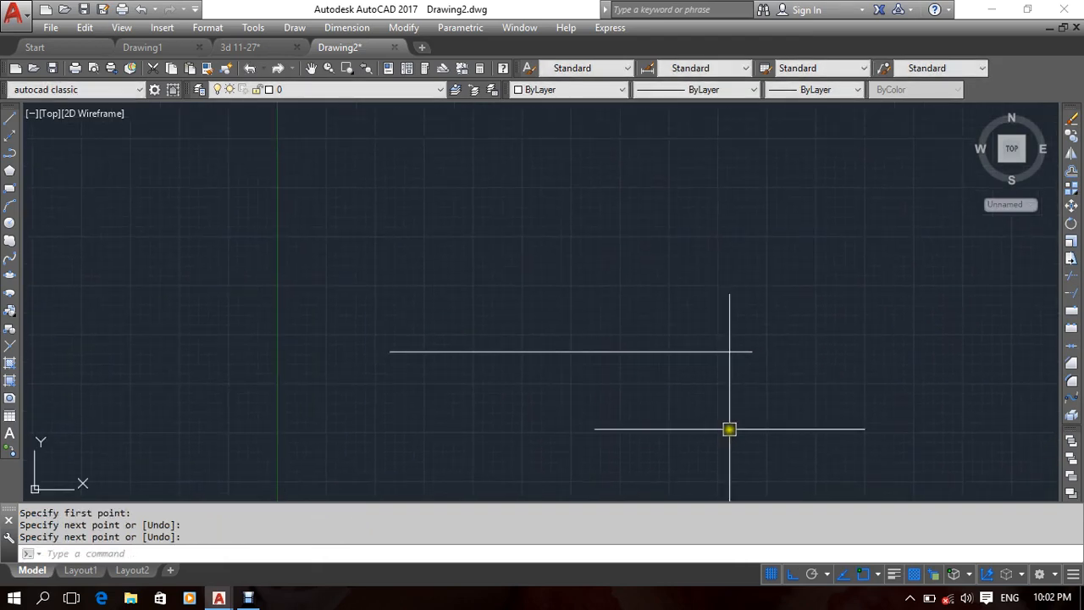
key("Return")
Draw a vertical line about 1457 units long upward from the horizontal line's right endpoint.
type("l")
key("Return")
left_click(752, 350)
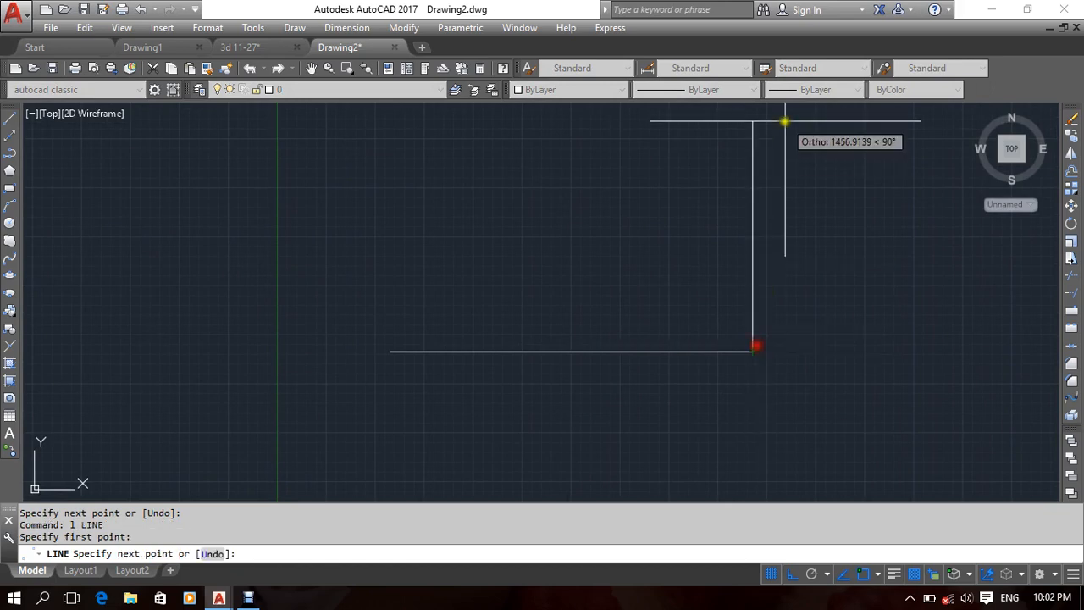
left_click(784, 121)
middle_click_drag(579, 278, 636, 293)
key("Return")
Draw two more vertical lines upward, from the horizontal line's midpoint and from its left endpoint.
key("Return")
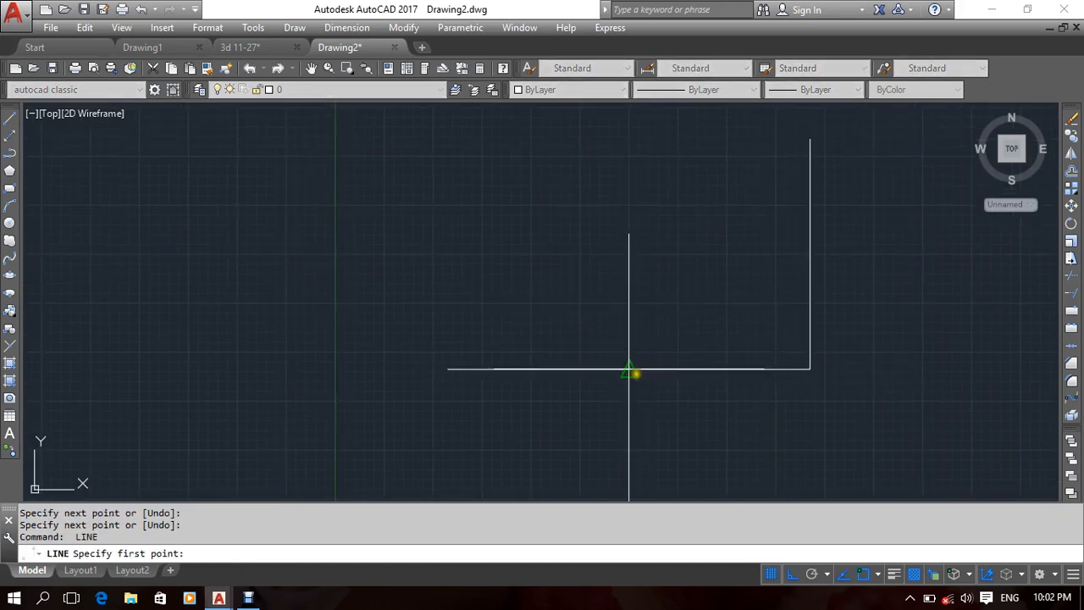
left_click(631, 370)
left_click(654, 150)
key("Return")
key("Return")
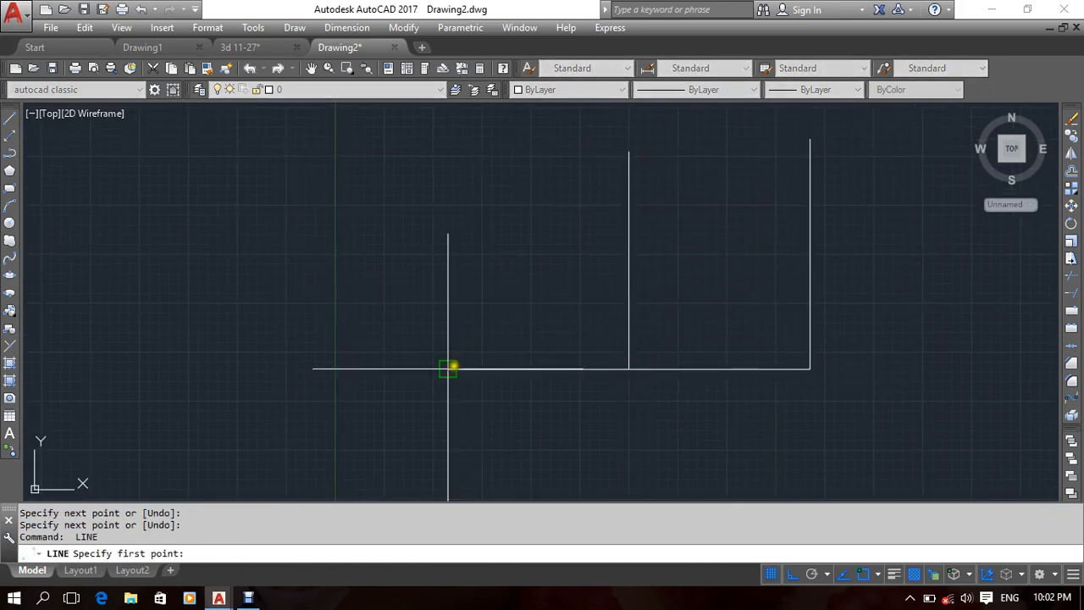
left_click(448, 368)
left_click(507, 170)
key("Return")
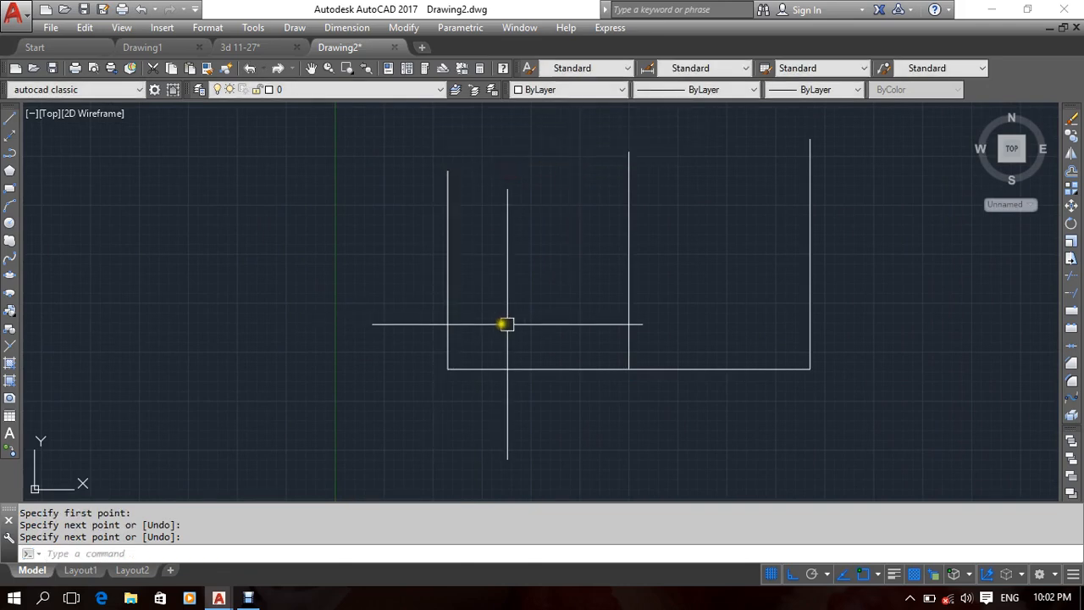
Select the horizontal base line to check its extent, and clear the selection.
middle_click_drag(506, 324, 544, 314)
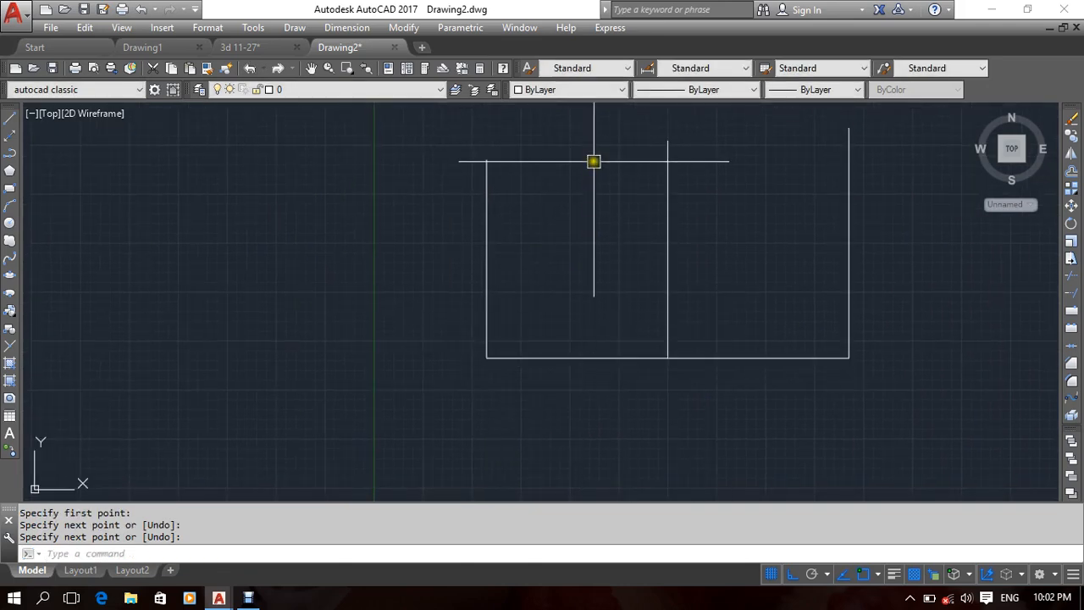
left_click(610, 282)
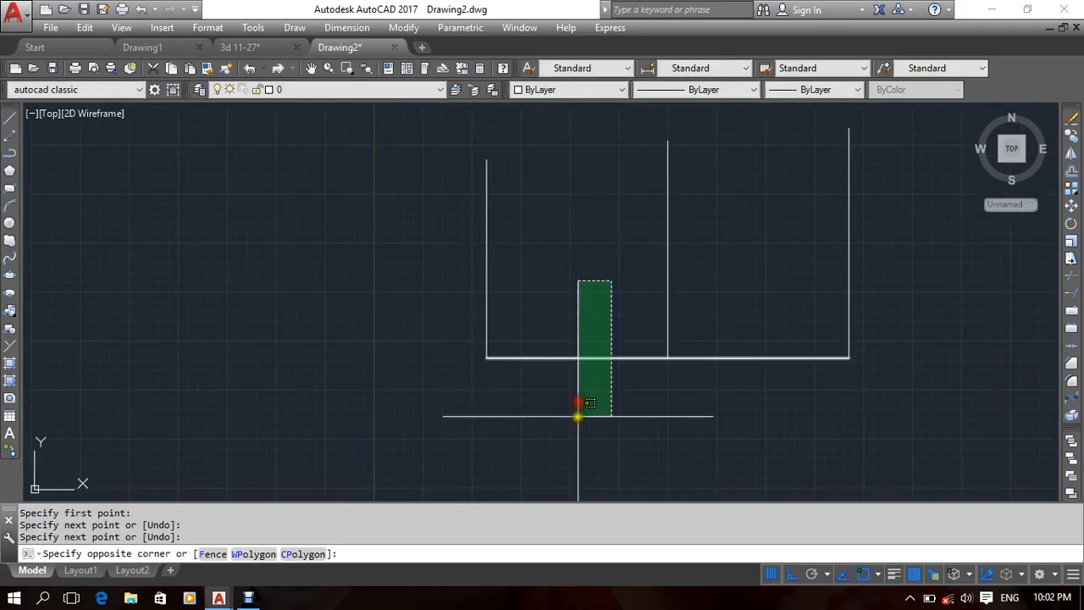
left_click(576, 413)
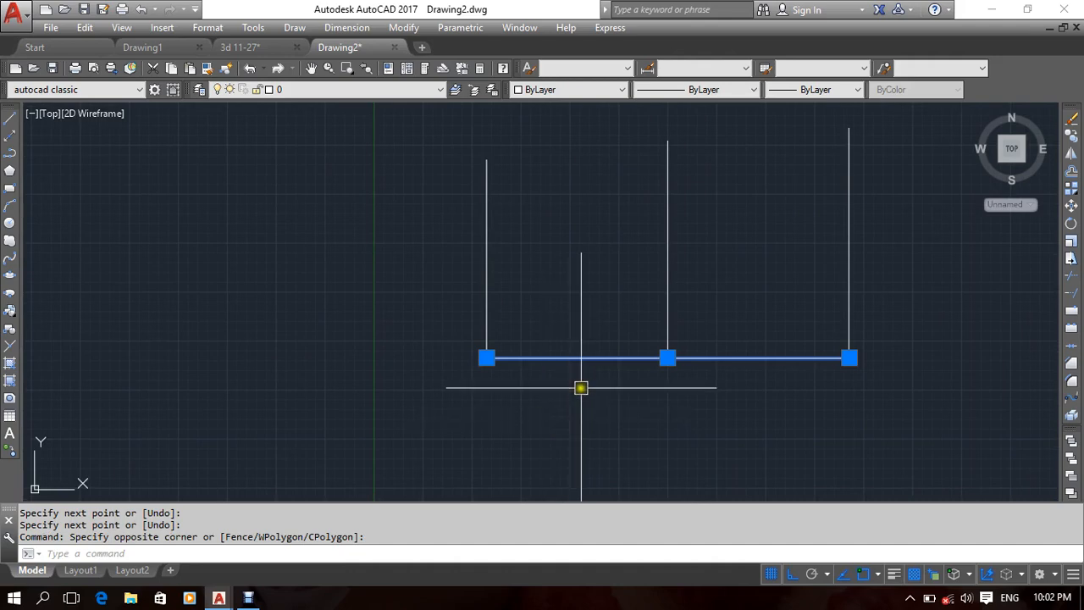
key("Escape")
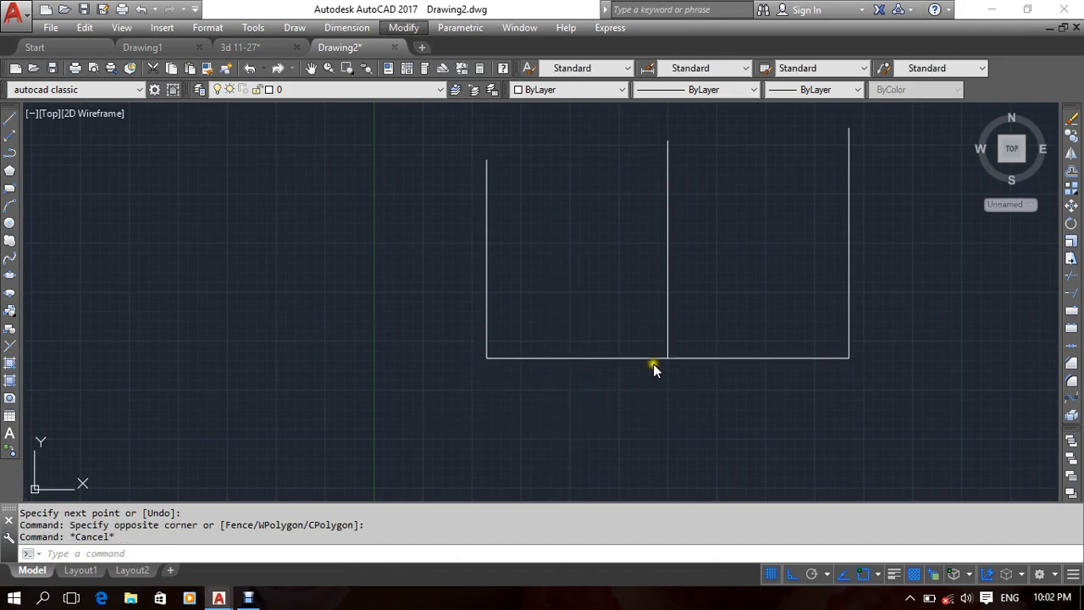
left_click(579, 291)
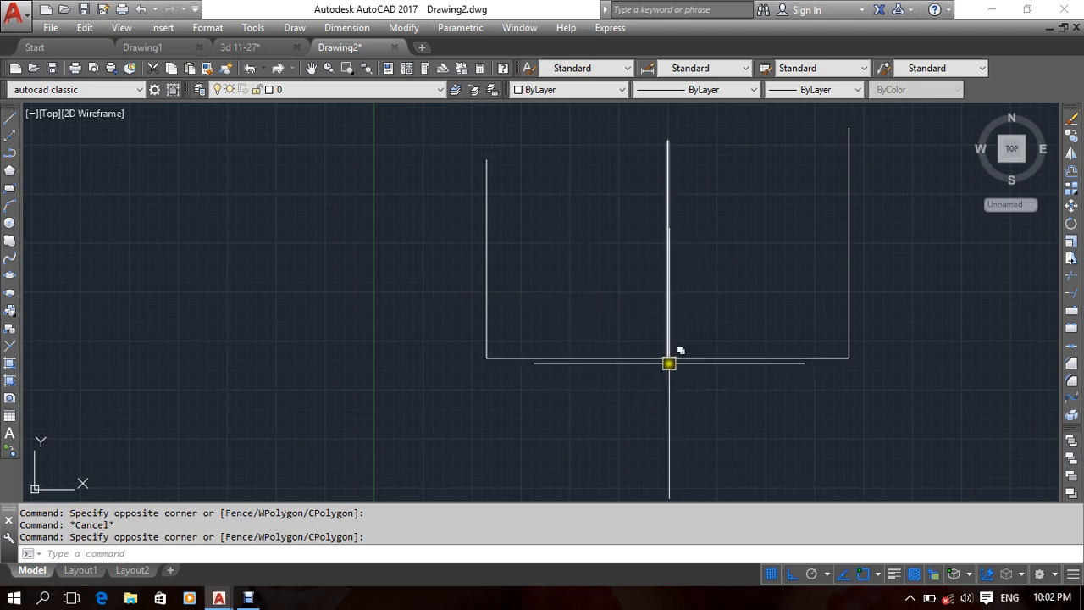
Break the horizontal base line at a single point where the middle vertical line meets it, using Break at Point.
left_click(1071, 311)
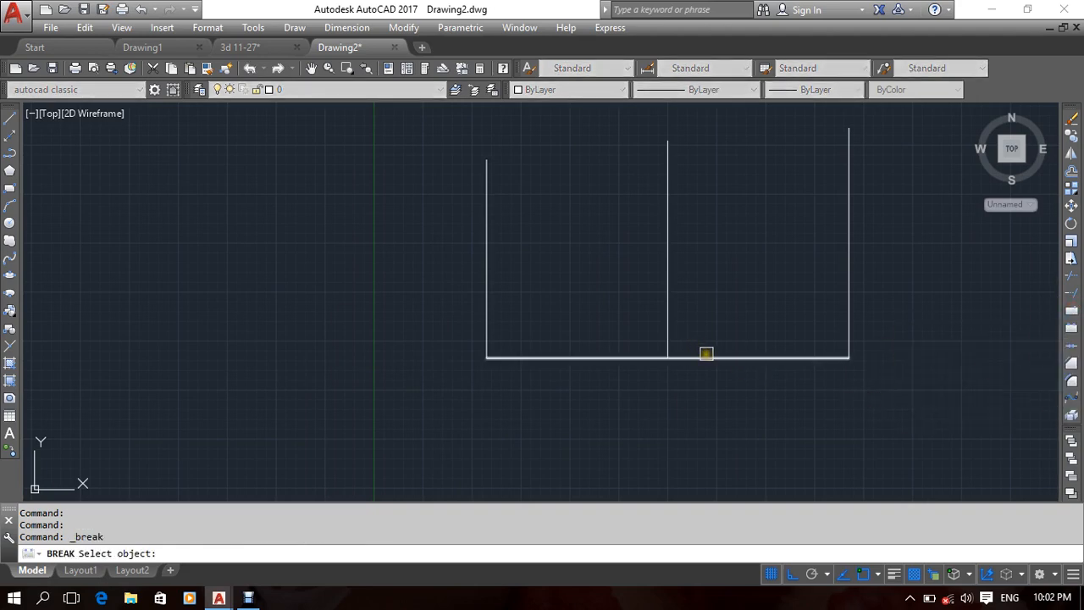
left_click(706, 353)
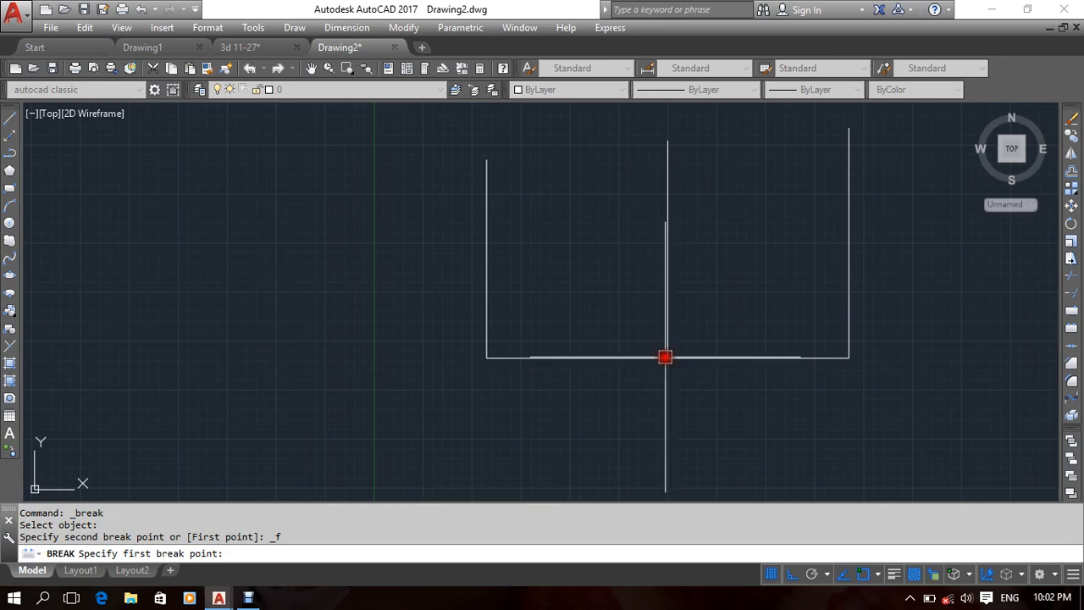
left_click(664, 356)
type("@")
key("Return")
Select the left and right halves of the base line in turn to inspect the break.
middle_click_drag(536, 413, 579, 414)
left_click(643, 291)
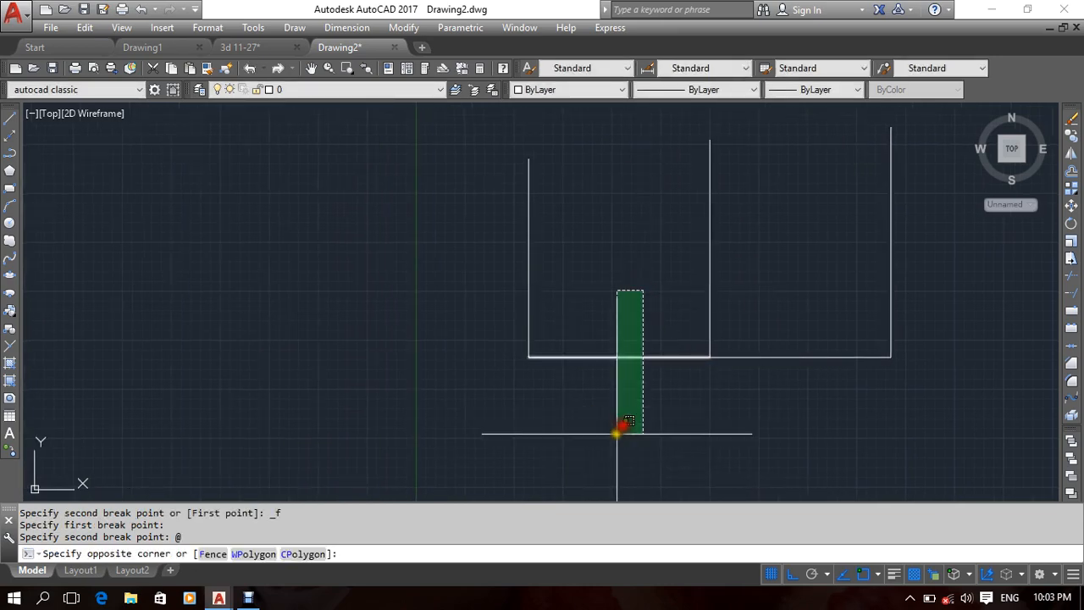
left_click(619, 430)
key("Escape")
left_click(801, 397)
left_click(774, 298)
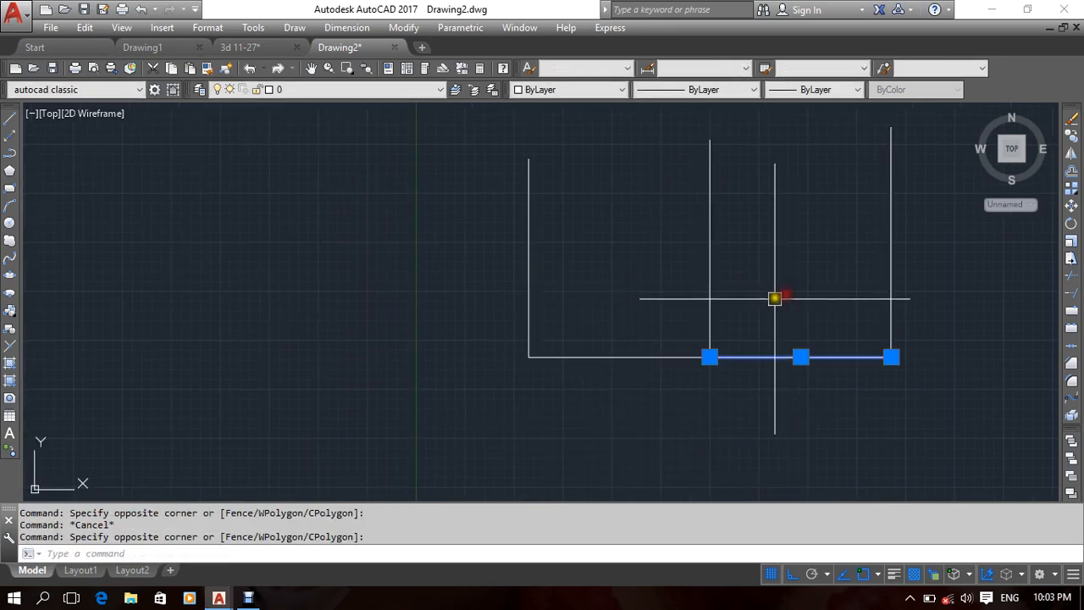
key("Escape")
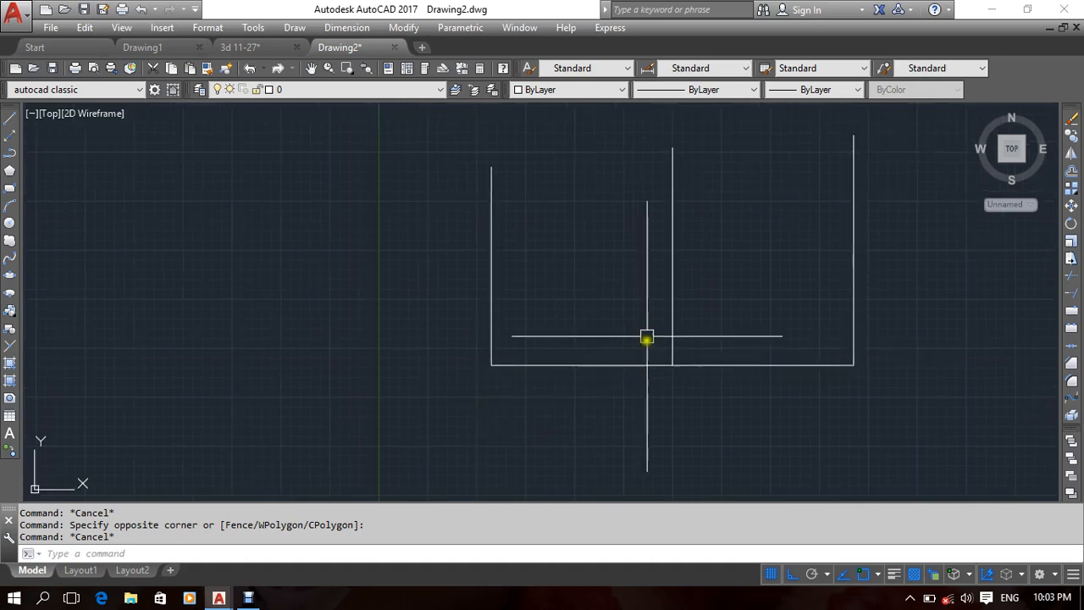
Recheck the broken base line by selecting around the break point and picking each half separately.
scroll(638, 342, "down", 2)
middle_click_drag(638, 343, 676, 391)
scroll(650, 366, "up", 2)
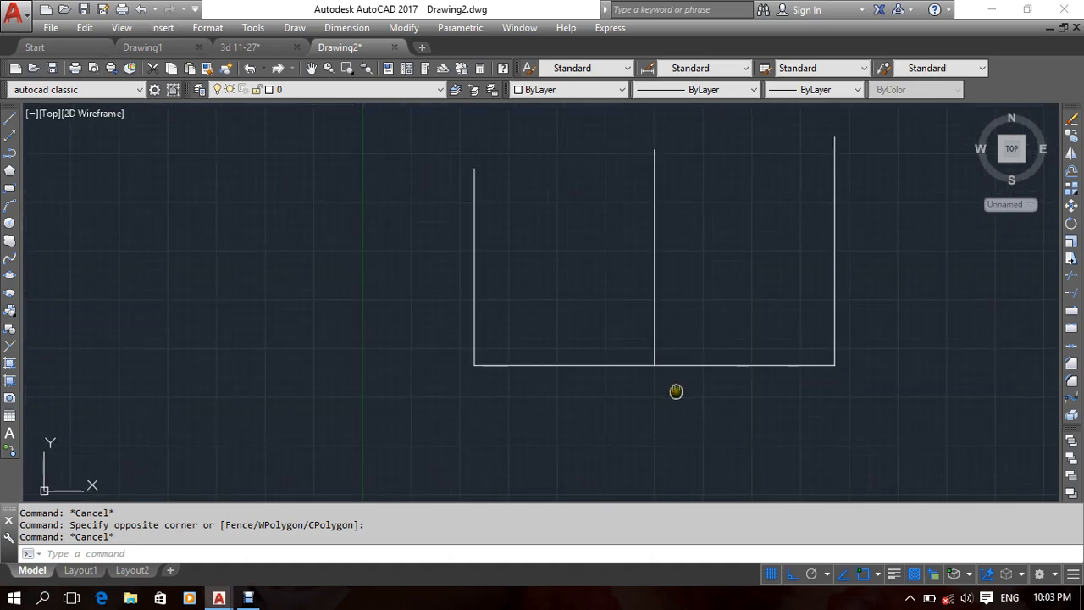
left_click(617, 336)
left_click(711, 417)
left_click(742, 348)
left_click(691, 430)
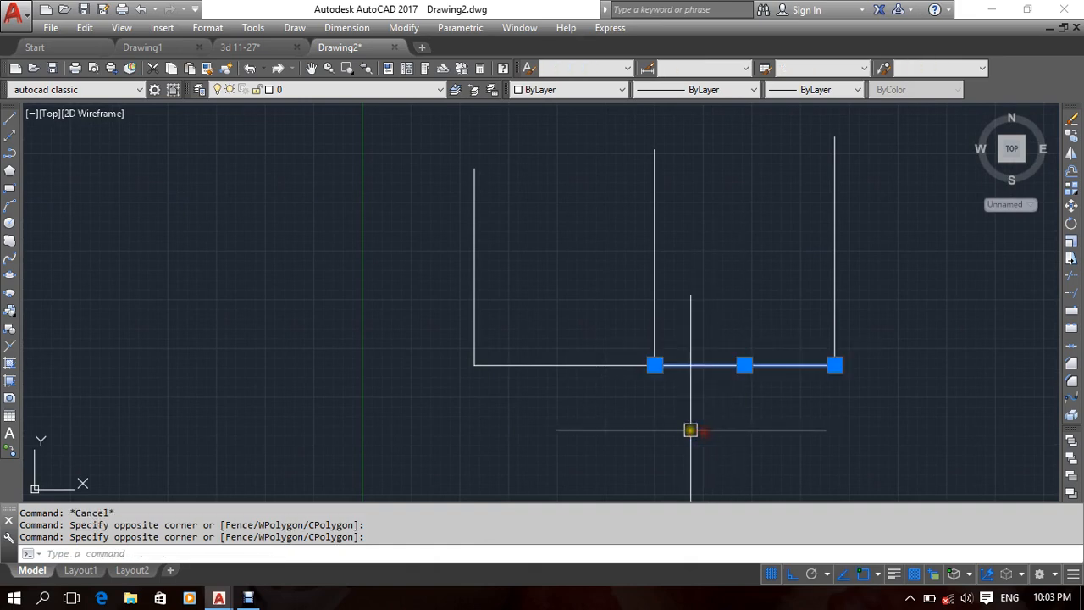
key("Escape")
left_click(575, 317)
left_click(556, 417)
key("Escape")
left_click(606, 307)
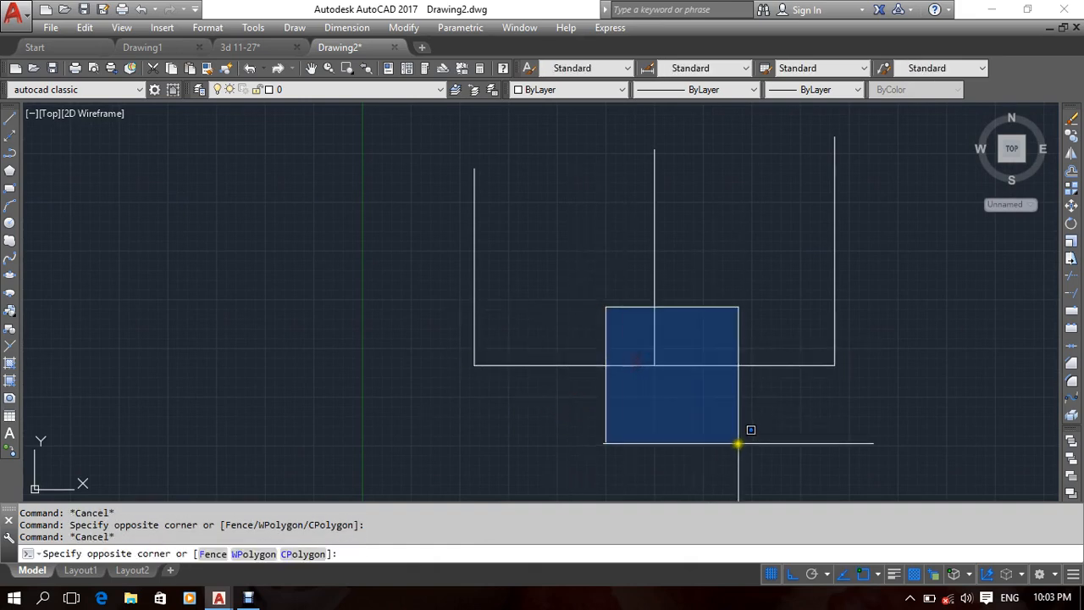
left_click(738, 443)
middle_click_drag(681, 422, 689, 394)
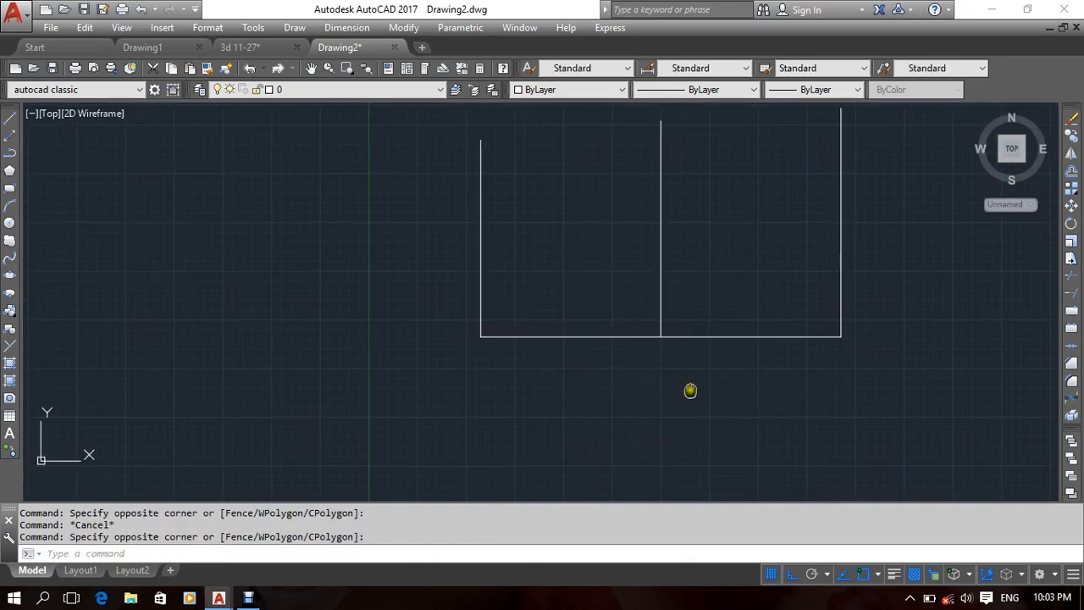
left_click(713, 390)
left_click(612, 321)
left_click(612, 321)
left_click(573, 384)
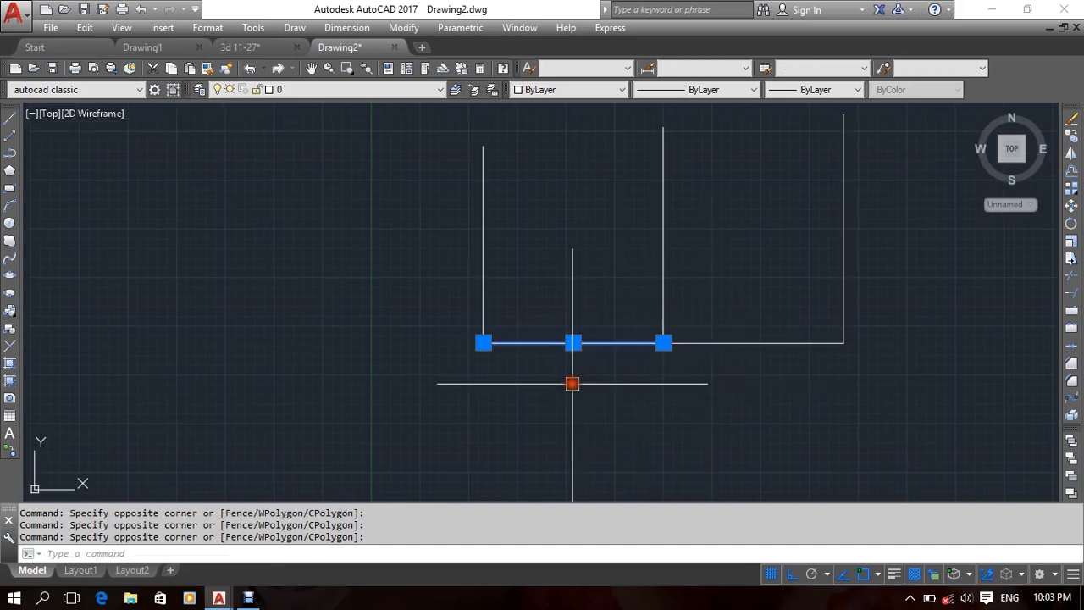
key("Escape")
Erase the three vertical lines and both halves of the base line.
scroll(591, 354, "down", 2)
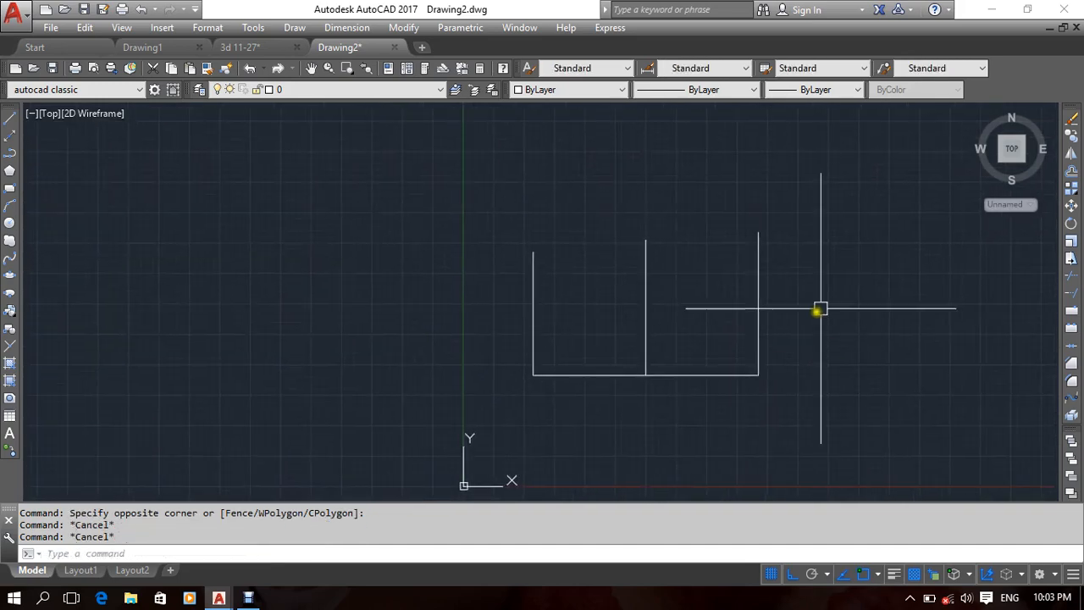
left_click(841, 283)
left_click(489, 392)
right_click(466, 288)
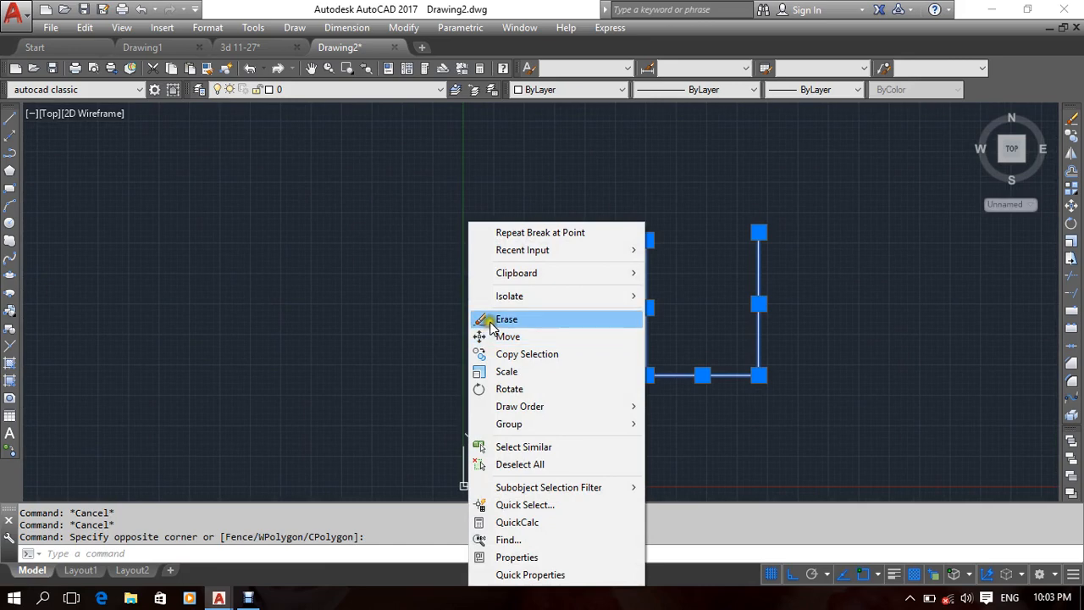
left_click(489, 318)
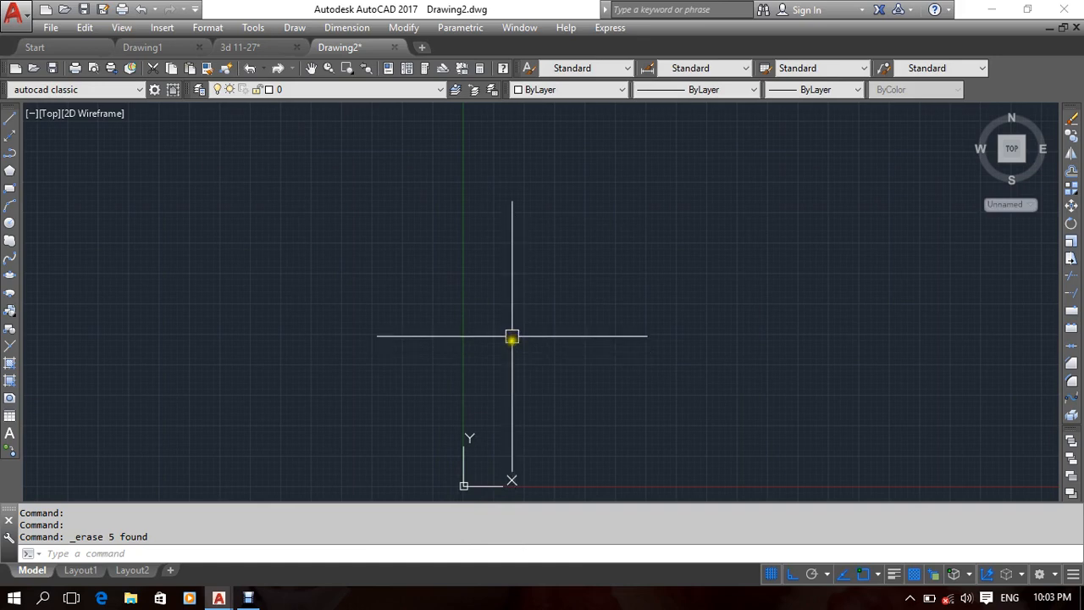
left_click(403, 28)
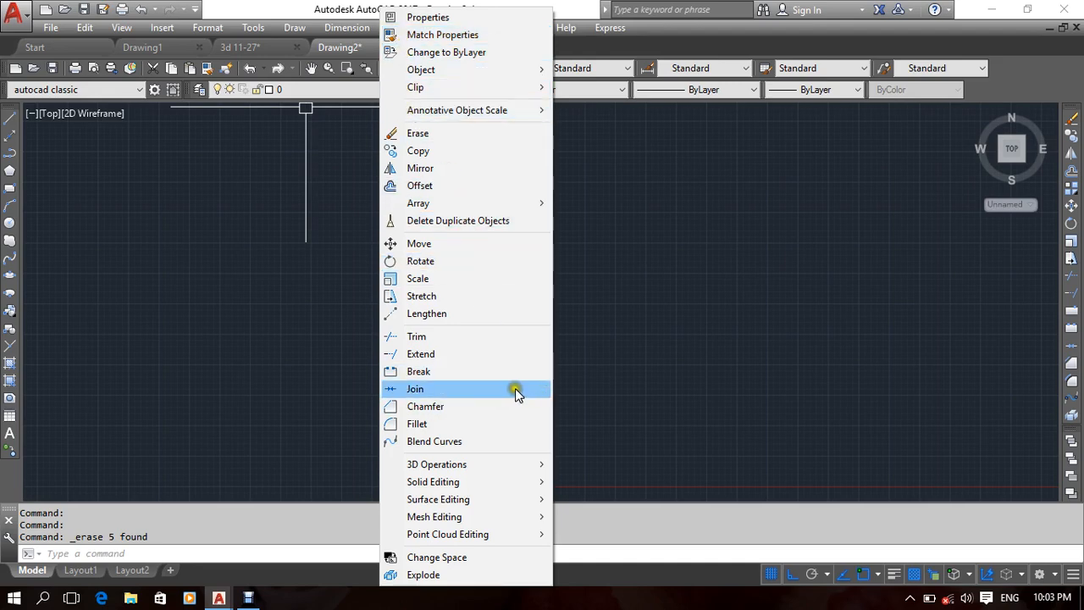
left_click(600, 340)
middle_click_drag(601, 339, 555, 347)
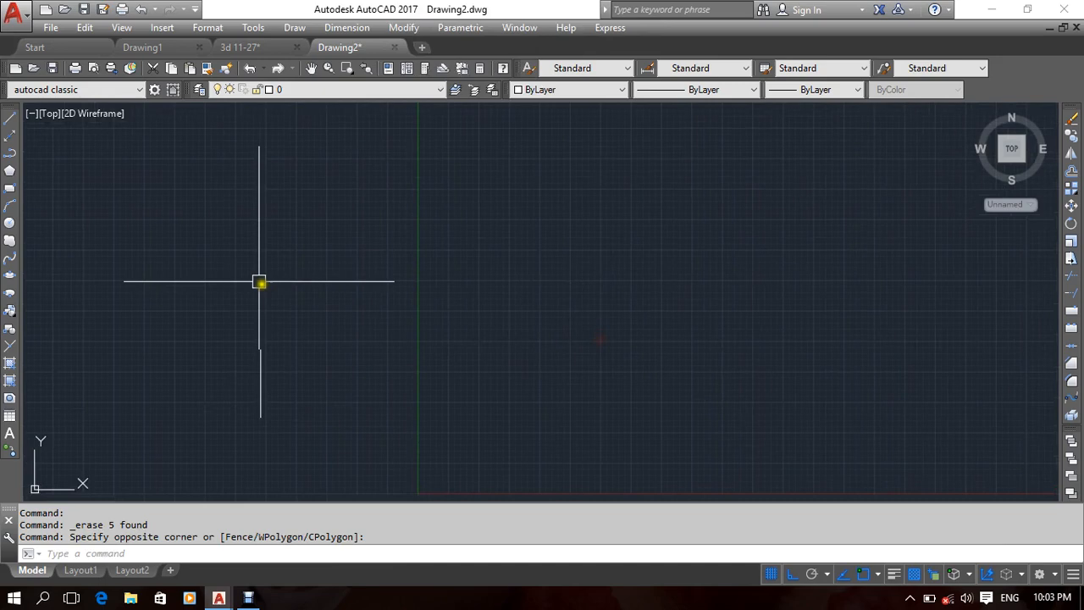
Draw a straight horizontal chain of four line segments placed end to end, to the right of the Y axis.
left_click(14, 125)
left_click(436, 263)
left_click(595, 191)
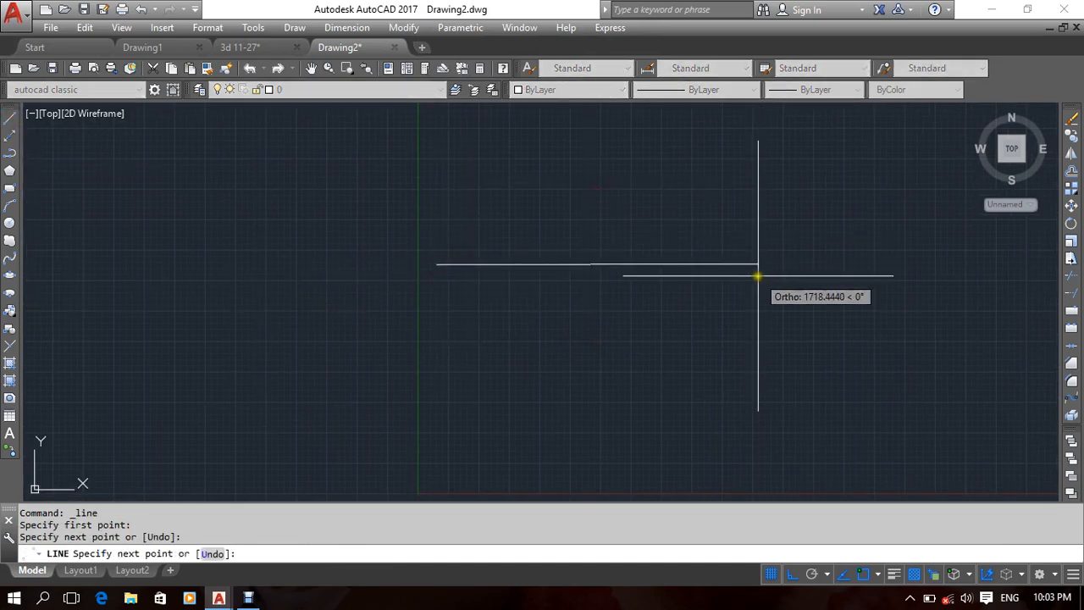
left_click(765, 305)
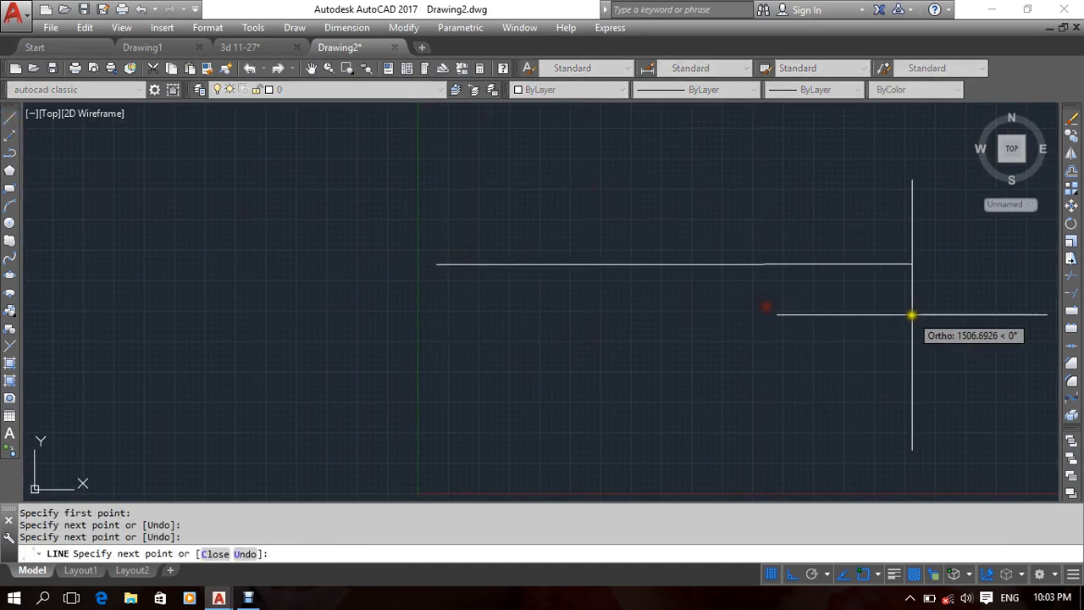
left_click(955, 310)
middle_click_drag(845, 356, 650, 332)
left_click(937, 290)
key("Return")
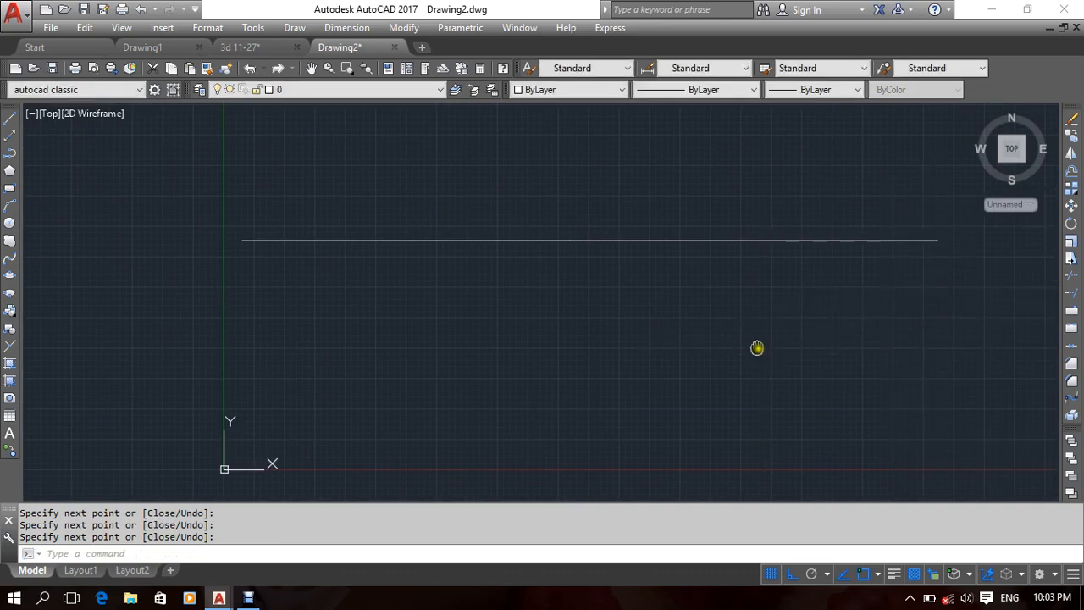
Copy the four collinear segments from the chain's left endpoint to its right endpoint, extending the chain.
middle_click_drag(757, 348, 695, 313)
scroll(694, 313, "down", 2)
left_click_drag(776, 228, 353, 289)
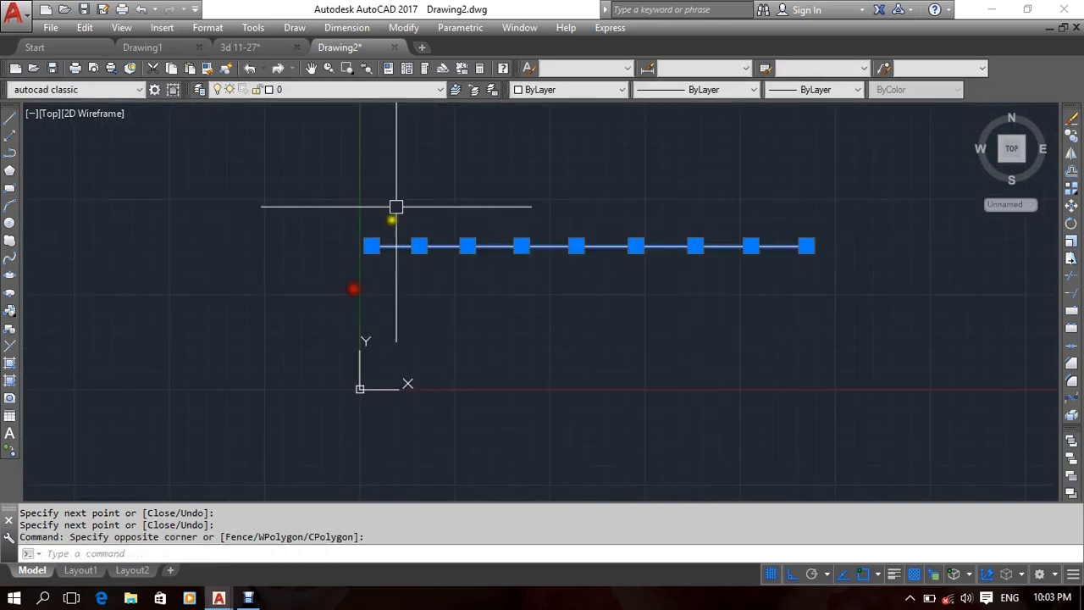
right_click(399, 181)
left_click(450, 314)
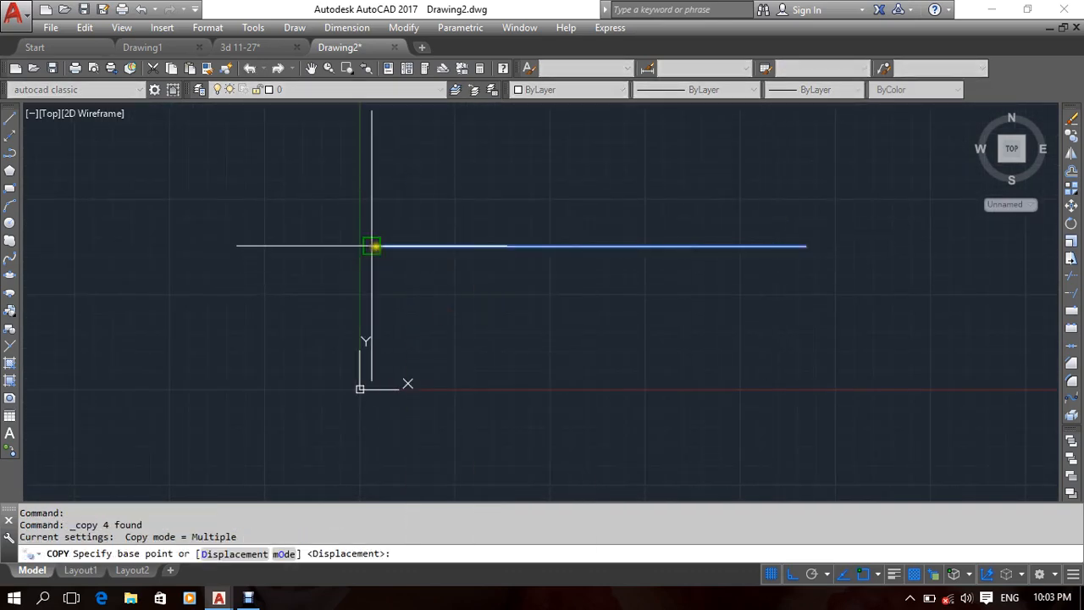
left_click(373, 245)
left_click(806, 245)
key("Return")
Copy the whole eight-segment collinear chain straight down to below the X axis.
scroll(643, 322, "down", 4)
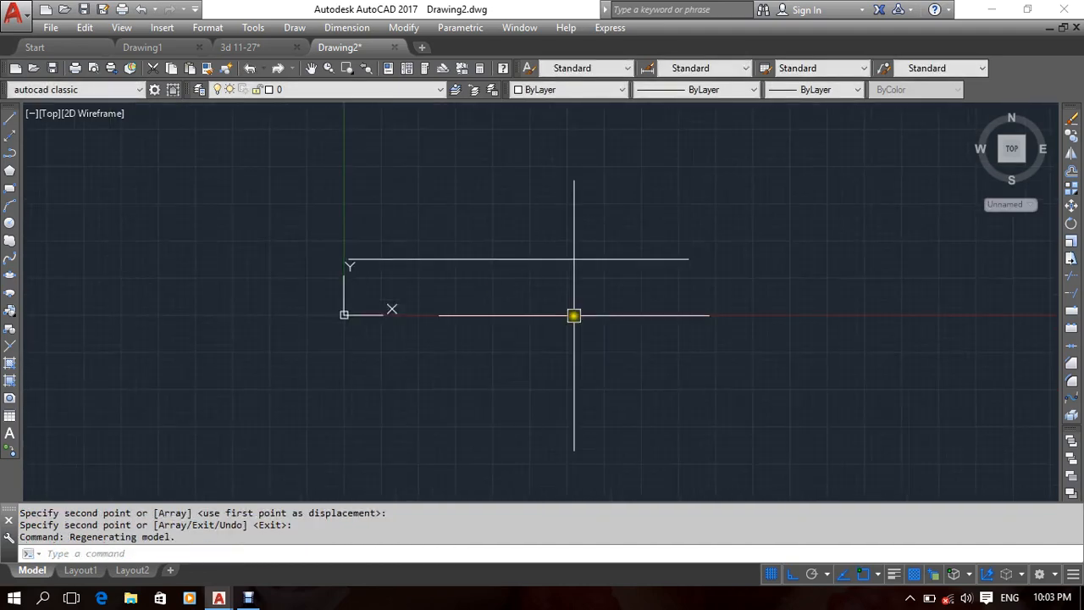
middle_click_drag(574, 315, 661, 317)
left_click(738, 218)
left_click(484, 295)
right_click(492, 205)
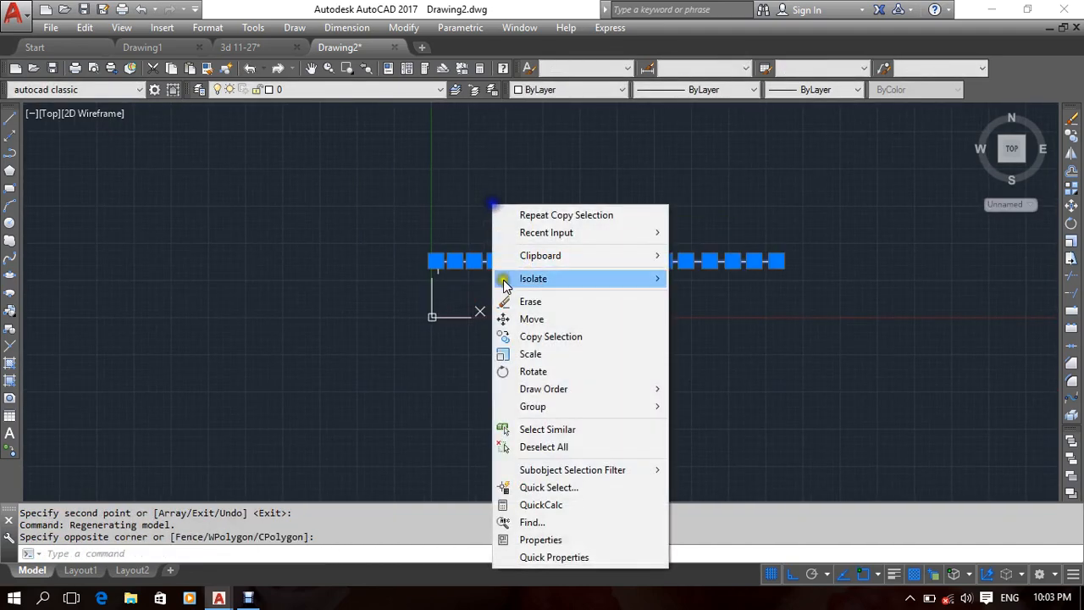
left_click(550, 336)
left_click(346, 299)
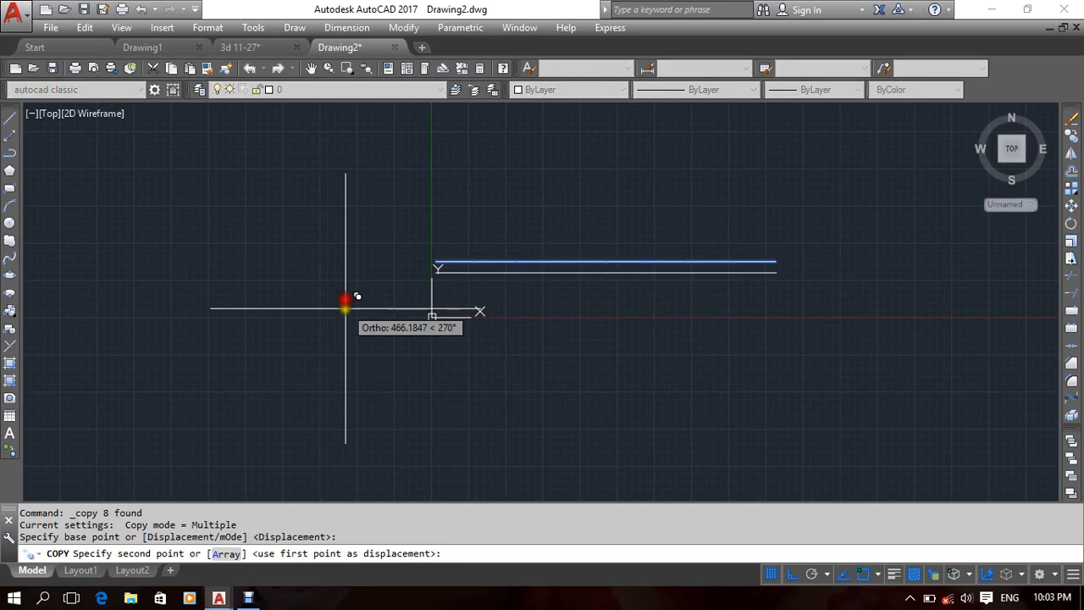
left_click(357, 378)
middle_click_drag(363, 416, 446, 410)
key("Return")
scroll(625, 314, "up", 2)
middle_click_drag(625, 314, 590, 326)
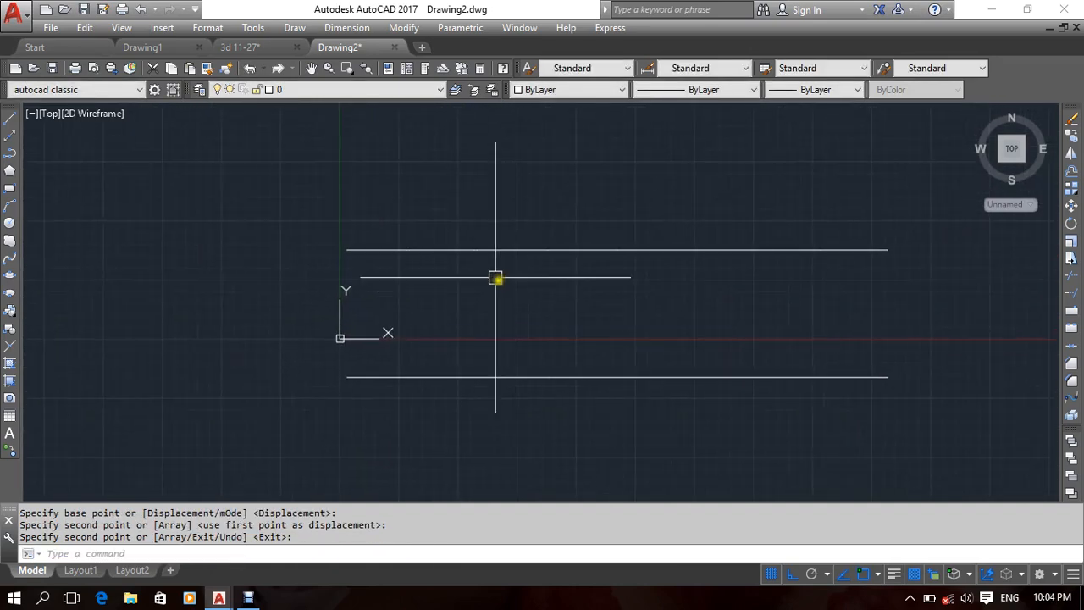
Check the segments of the upper chain by selecting them group by group, and clear the selection.
left_click(460, 247)
left_click(446, 290)
left_click(564, 211)
left_click(473, 296)
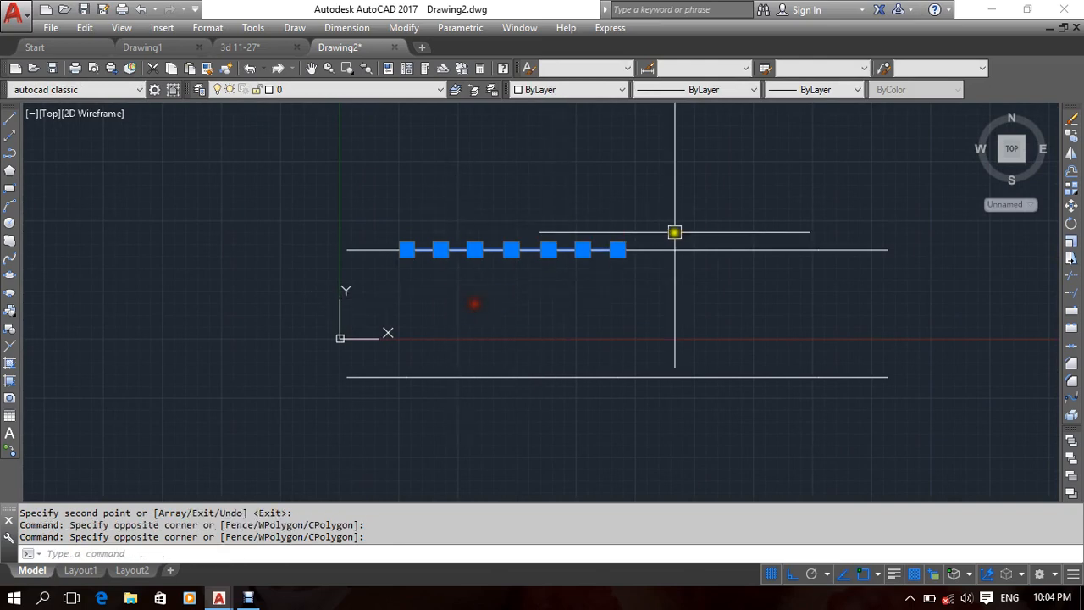
left_click(675, 232)
left_click(643, 281)
left_click(779, 213)
left_click(733, 299)
left_click(873, 243)
left_click(789, 313)
left_click(361, 231)
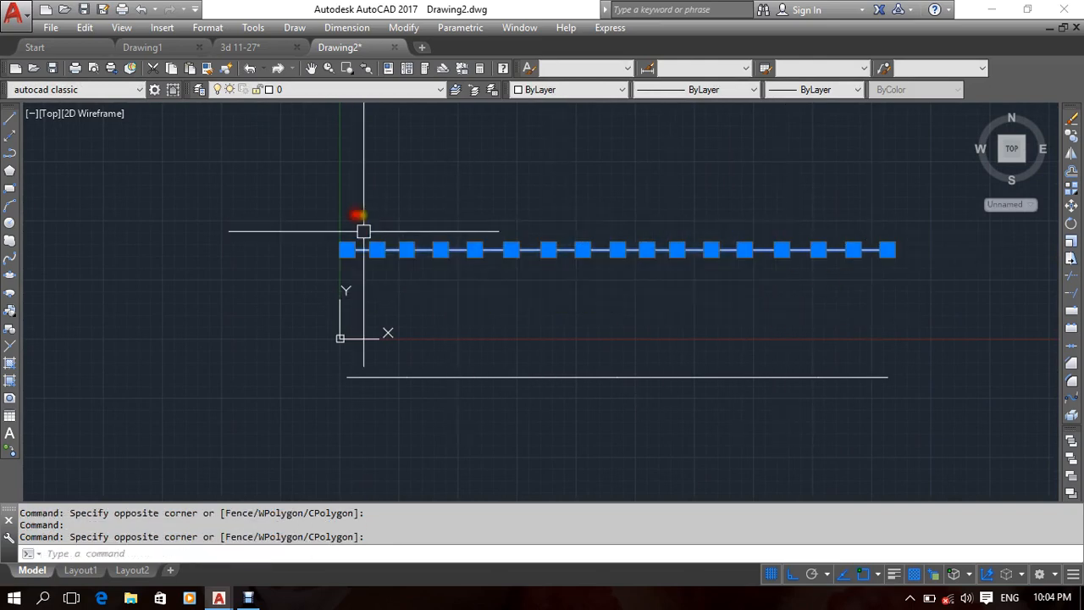
key("Escape")
double_click(583, 208)
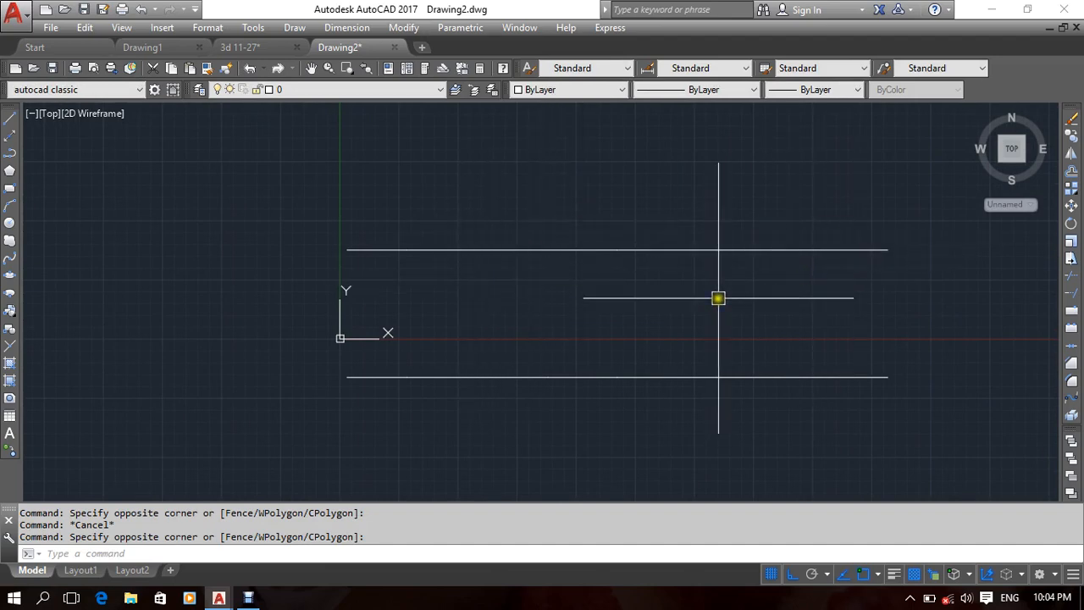
Join all eight collinear segments of the upper chain into a single line.
type("j")
key("Return")
left_click(719, 292)
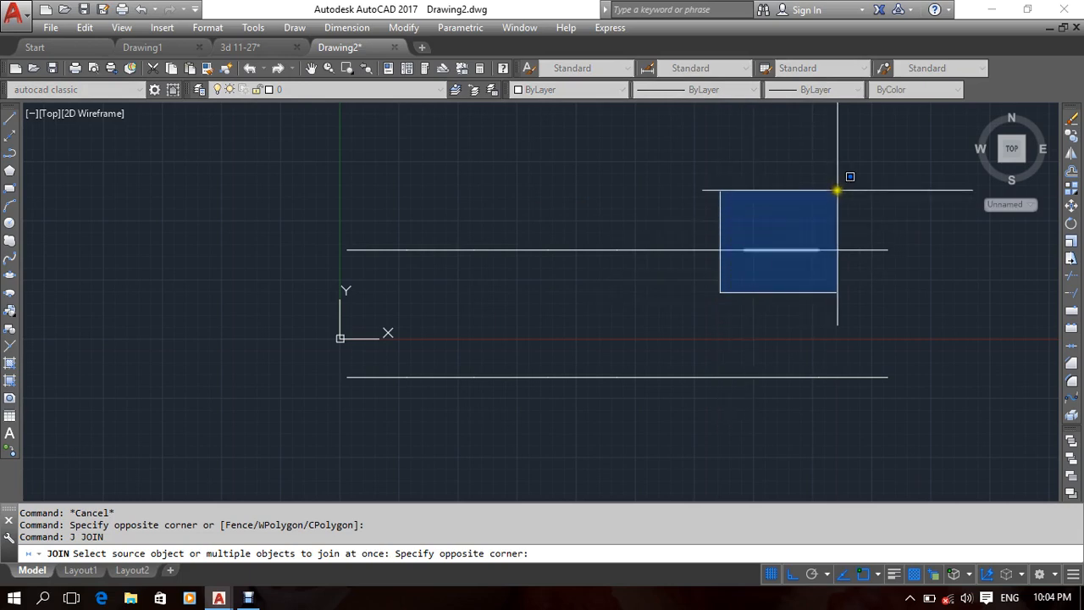
left_click(838, 188)
left_click(838, 209)
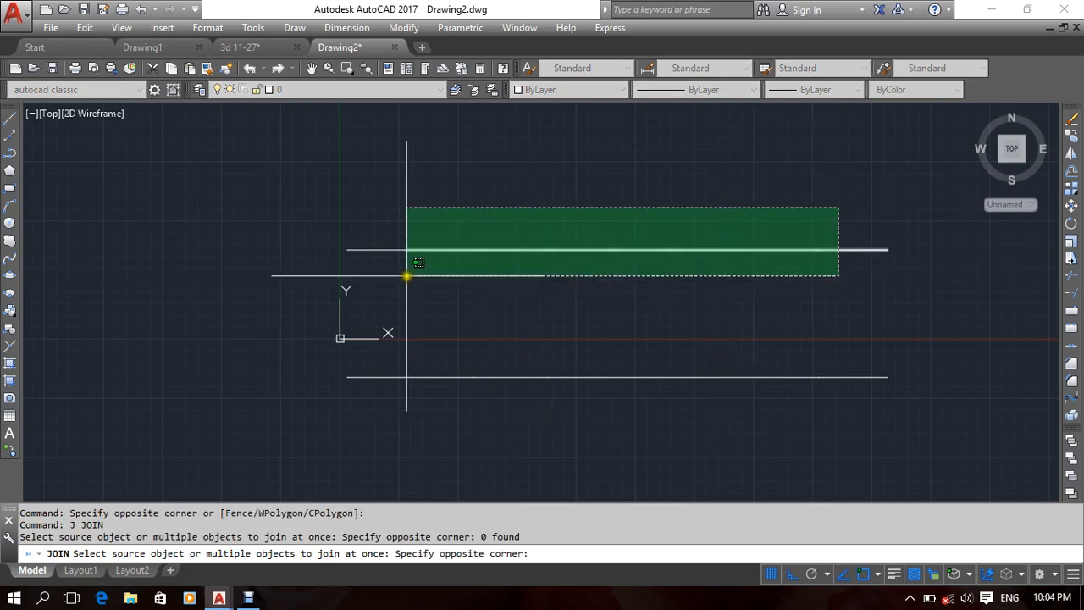
left_click(353, 272)
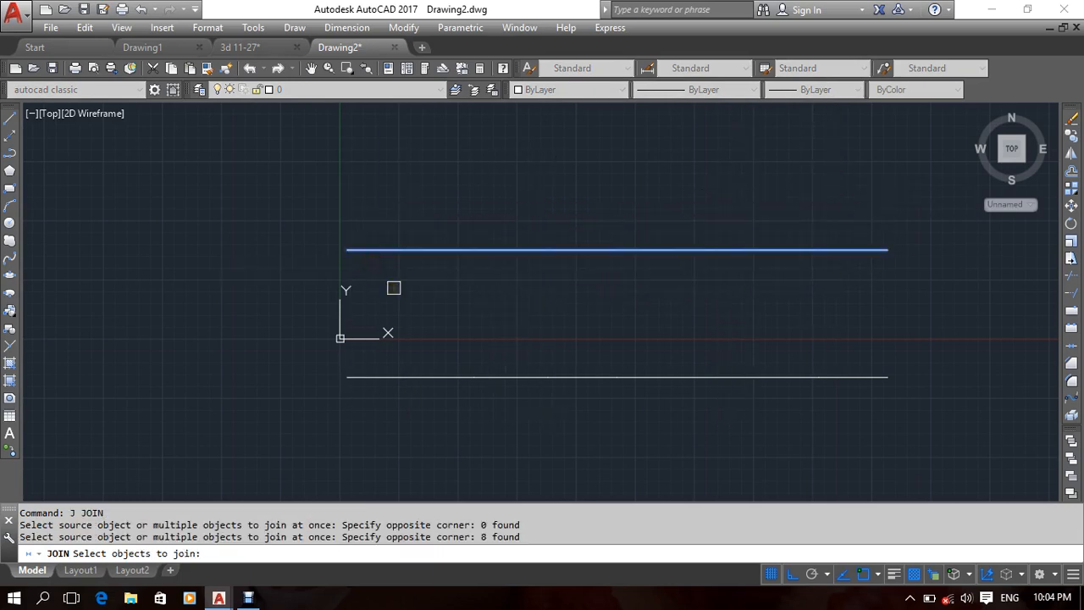
key("Return")
Select the joined upper line to inspect its grips, and clear the selection.
left_click(612, 189)
left_click(525, 309)
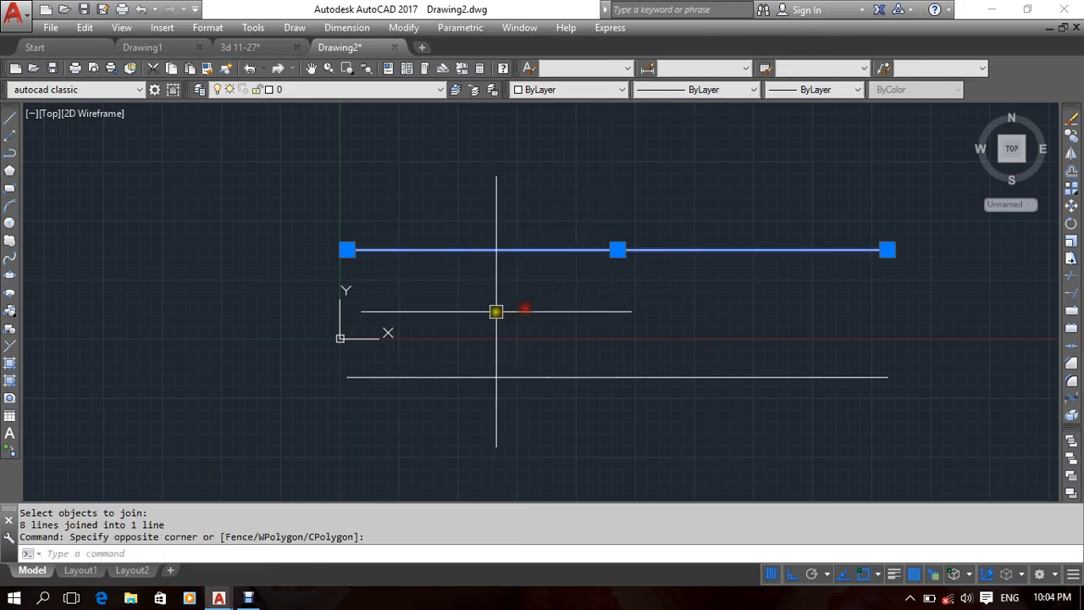
key("Escape")
key("Escape")
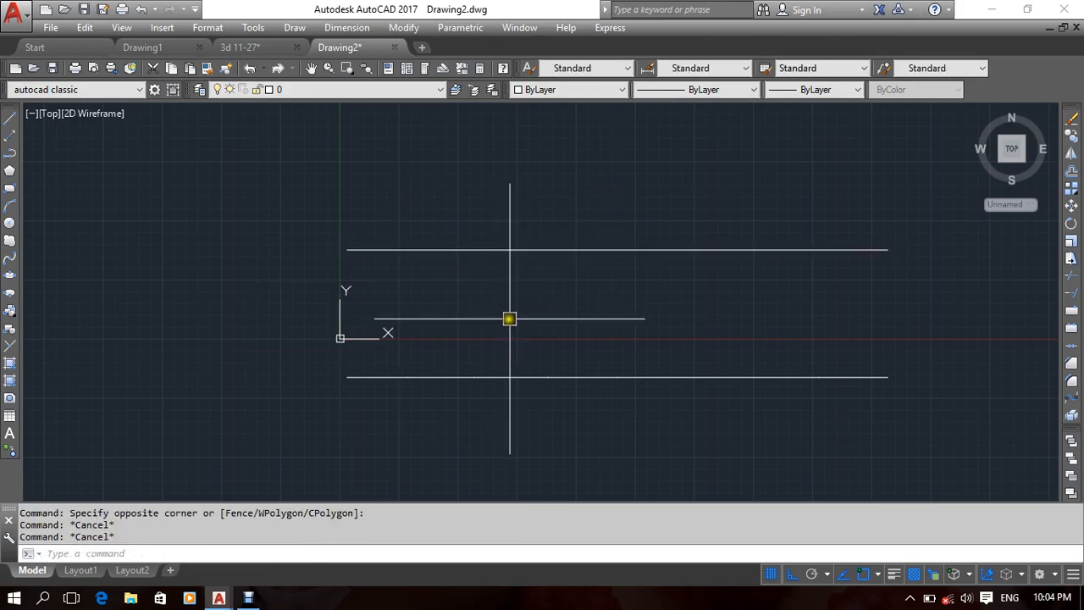
Try erasing the third segment of the lower chain, and undo the erasure.
left_click(484, 376)
left_click(496, 401)
left_click(511, 350)
left_click(496, 403)
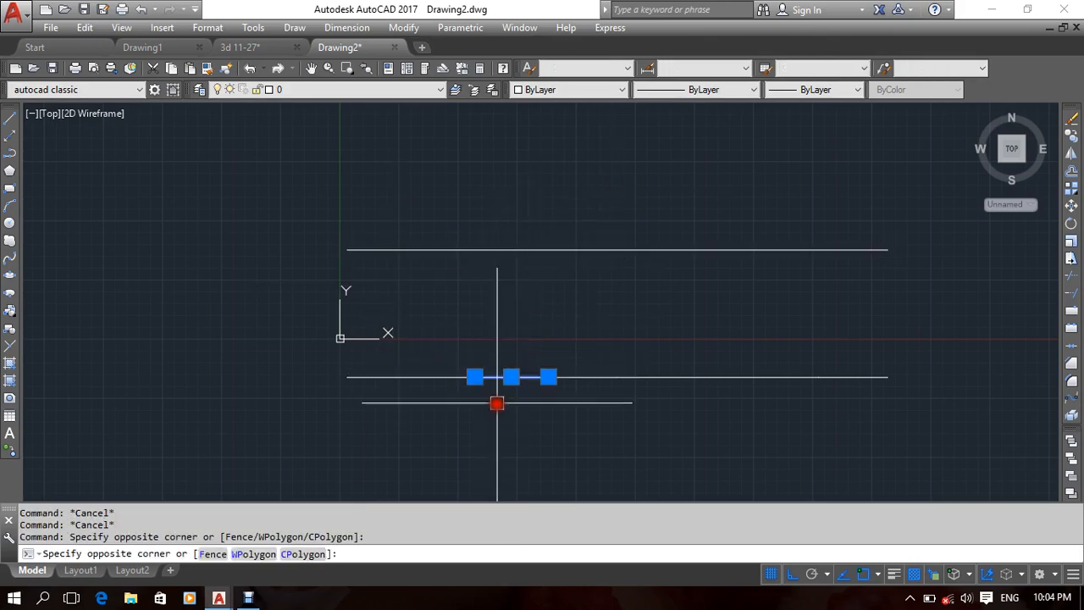
key("Delete")
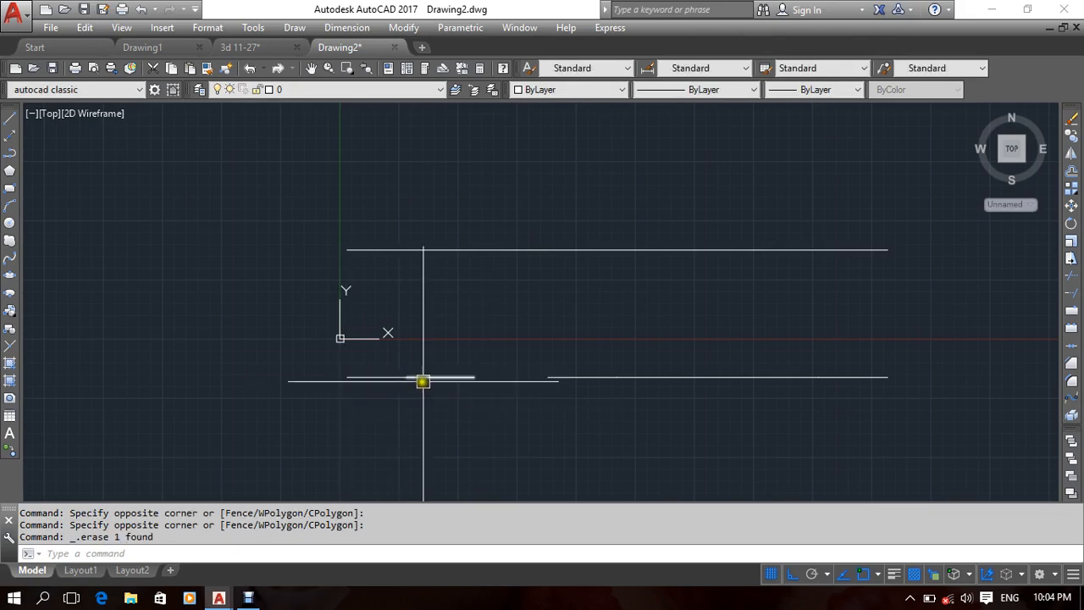
key("ctrl+z")
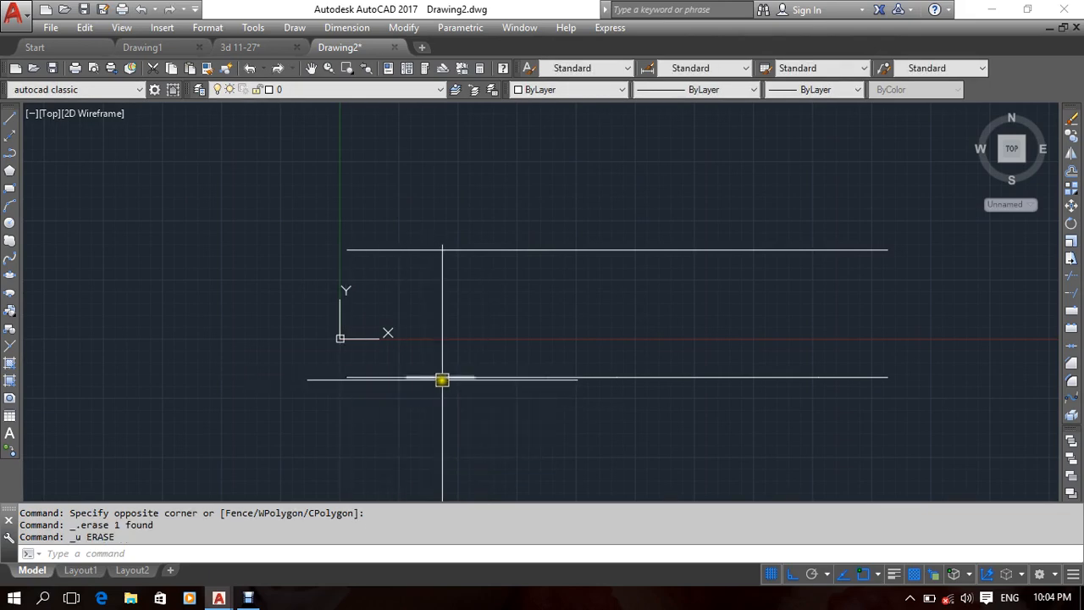
Erase the second, fourth, sixth and eighth segments of the lower chain, leaving four lines separated by gaps.
key("Delete")
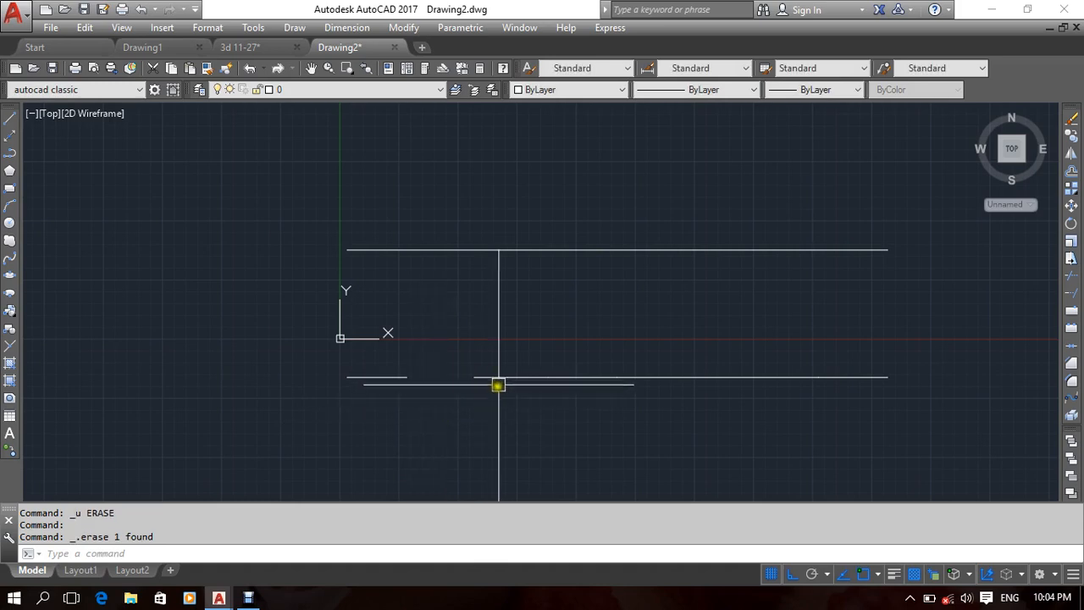
left_click(584, 380)
key("Delete")
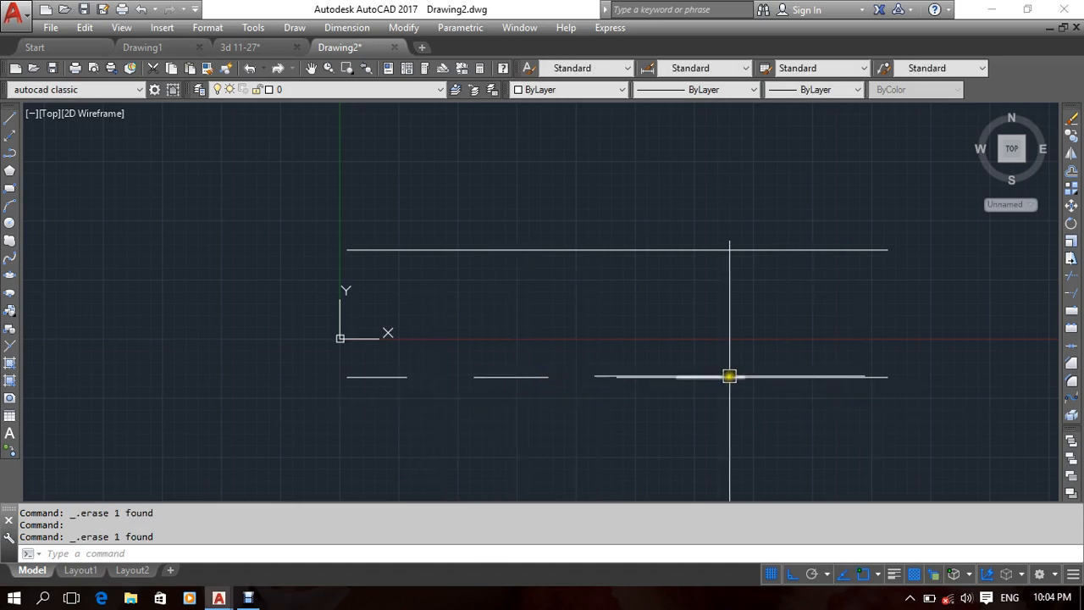
left_click(729, 377)
key("Delete")
left_click(841, 378)
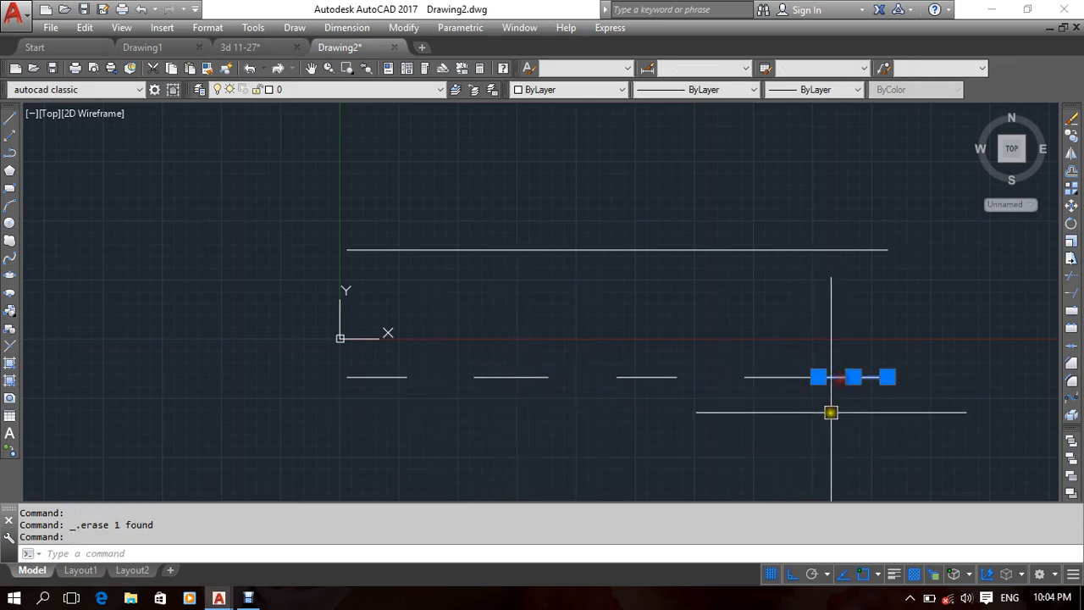
key("Delete")
mouse_move(559, 411)
middle_mouse_down()
mouse_move(650, 383)
mouse_move(632, 394)
middle_mouse_up()
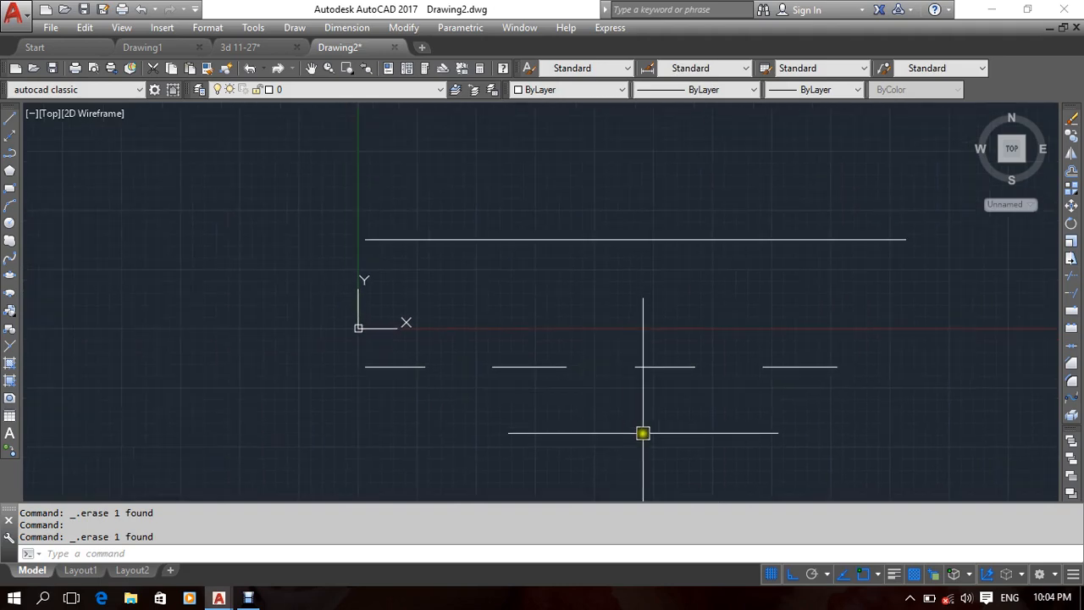
Try joining the four gapped lower segments into one line, and undo the join.
type("j")
key("Return")
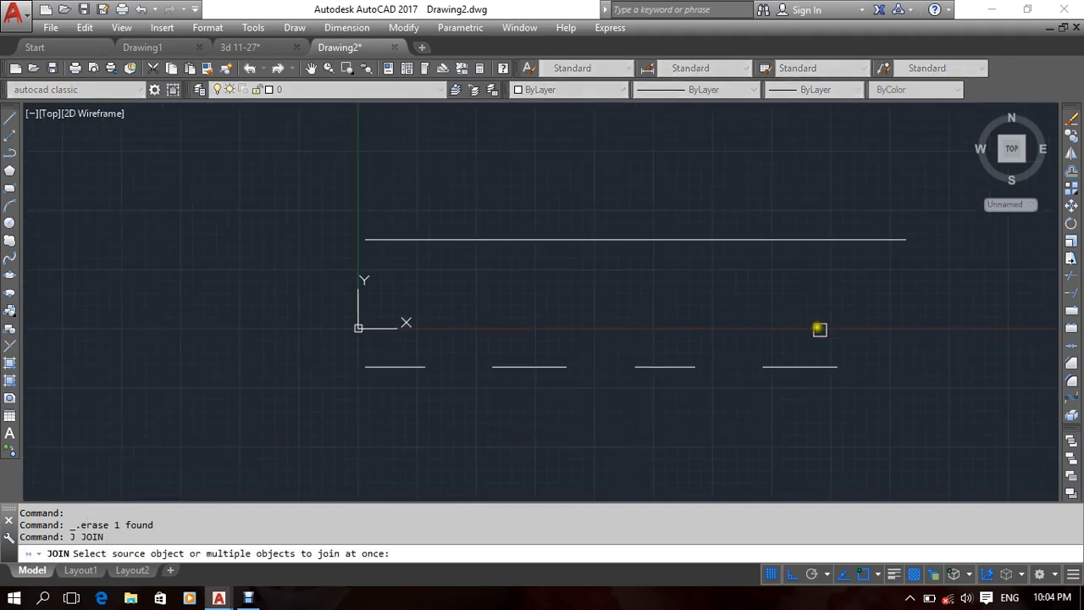
left_click(828, 335)
left_click(334, 422)
right_click(149, 292)
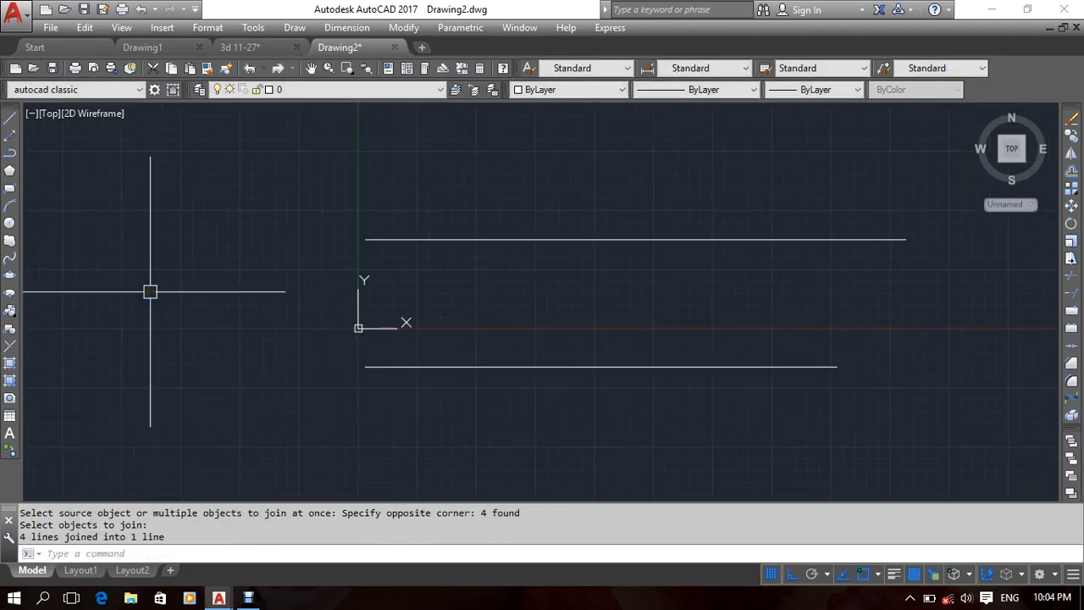
key("ctrl+z")
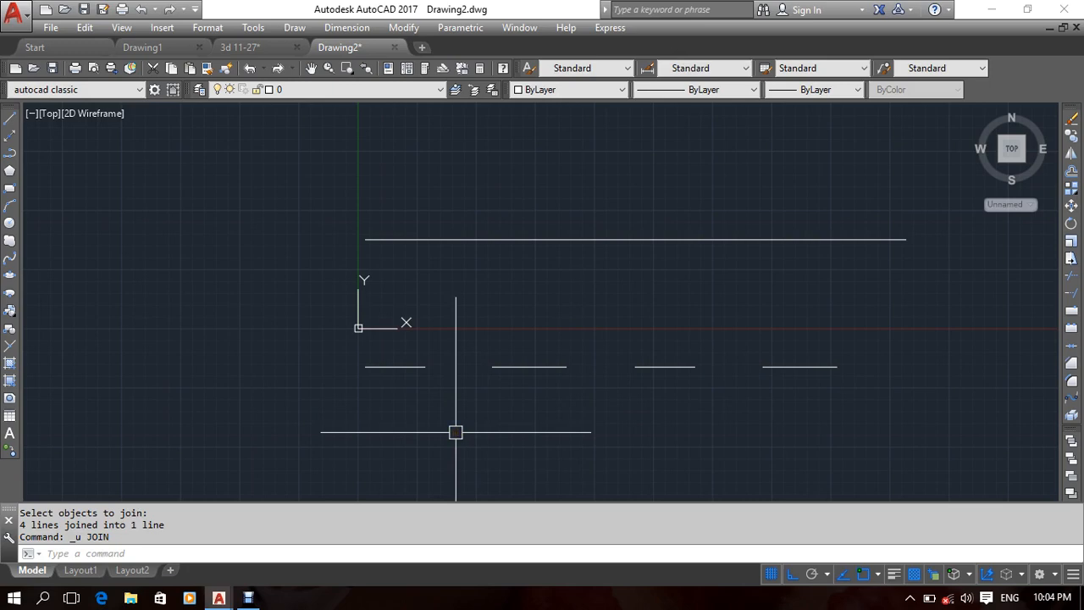
Join the four gapped collinear segments below the X axis into a single line.
type("j")
key("Return")
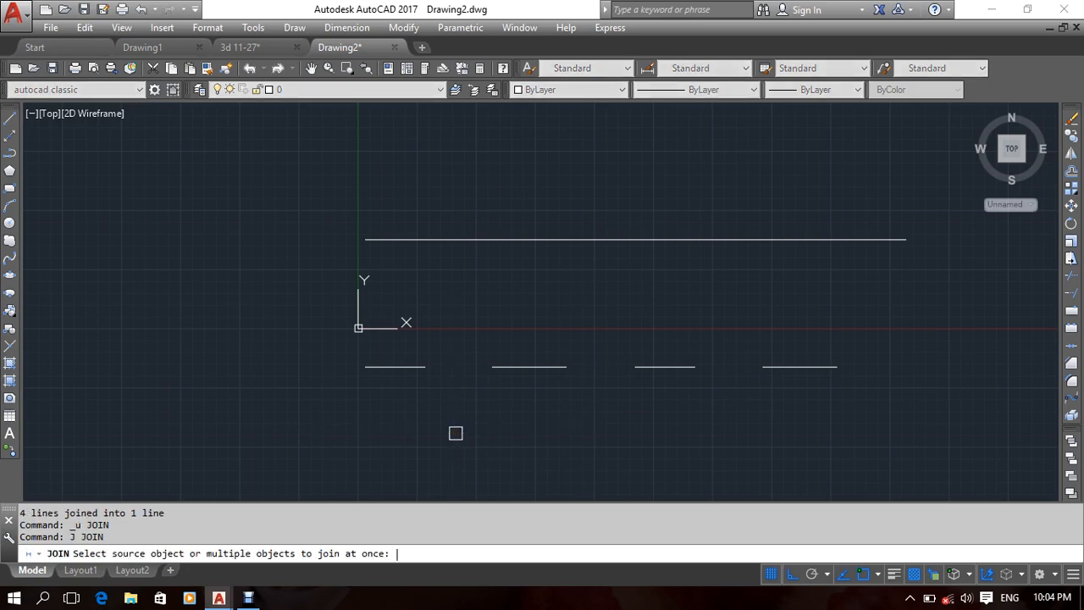
left_click(869, 442)
left_click(293, 297)
key("Return")
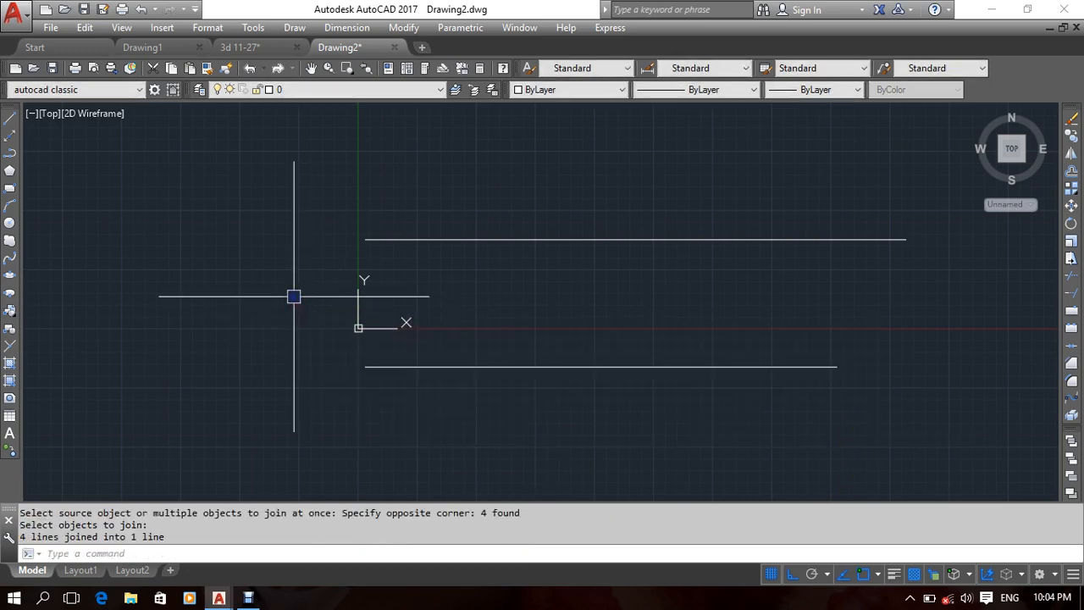
Draw a descending staircase of seven connected vertical and horizontal line segments, starting above the two horizontal lines.
middle_click_drag(421, 235, 389, 275)
scroll(441, 286, "down", 2)
middle_click_drag(461, 293, 399, 369)
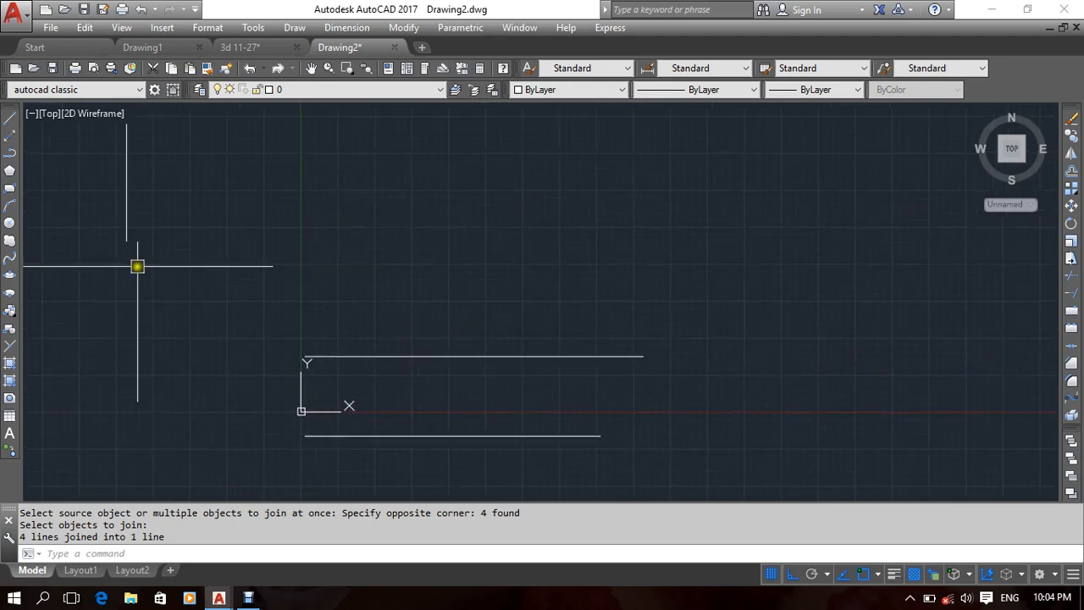
left_click(7, 119)
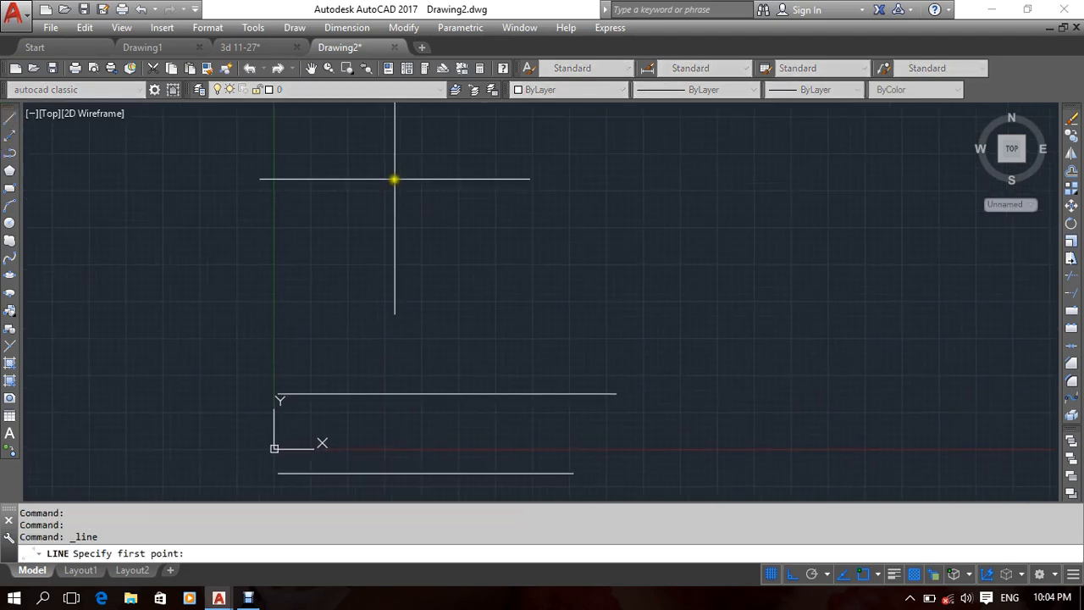
left_click(396, 159)
left_click(396, 252)
left_click(499, 252)
left_click(498, 334)
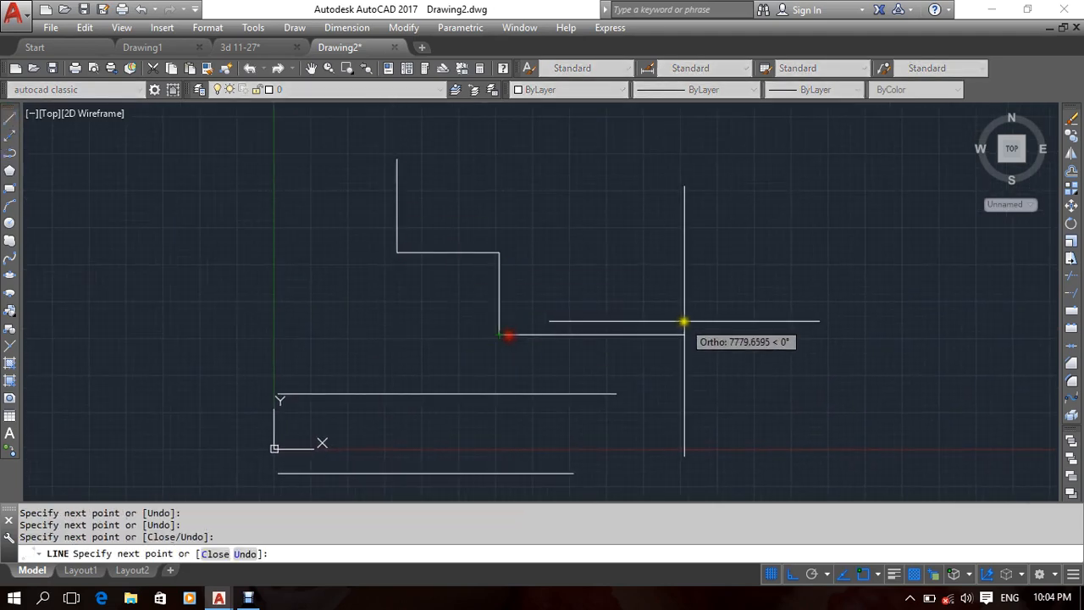
left_click(684, 334)
left_click(684, 395)
left_click(892, 395)
left_click(893, 445)
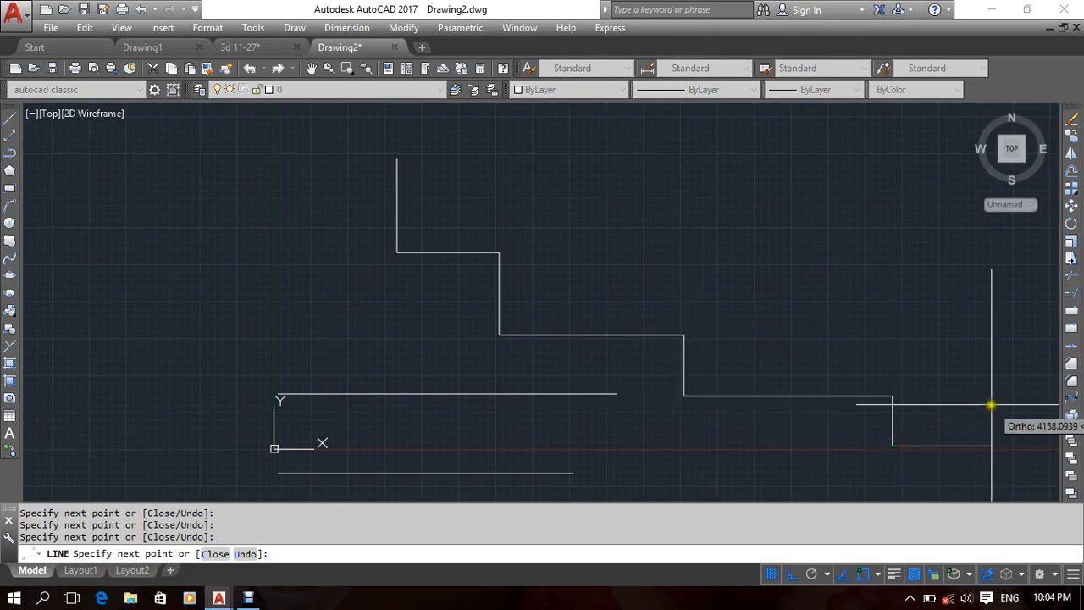
key("Return")
Erase the two joined horizontal lines near the origin.
middle_click_drag(330, 453, 322, 431)
left_click(355, 327)
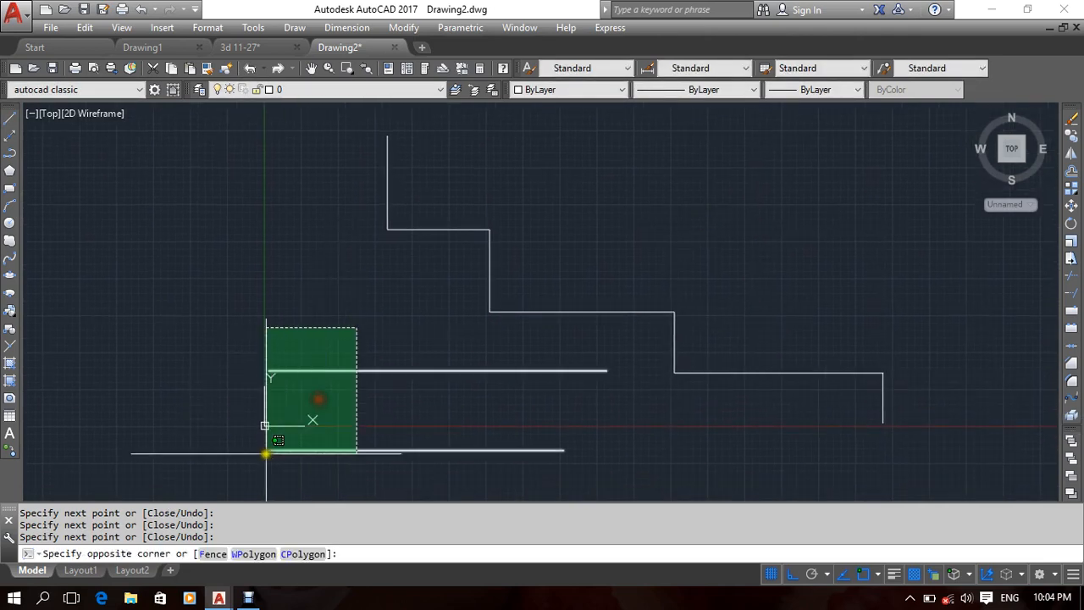
left_click(254, 461)
key("Delete")
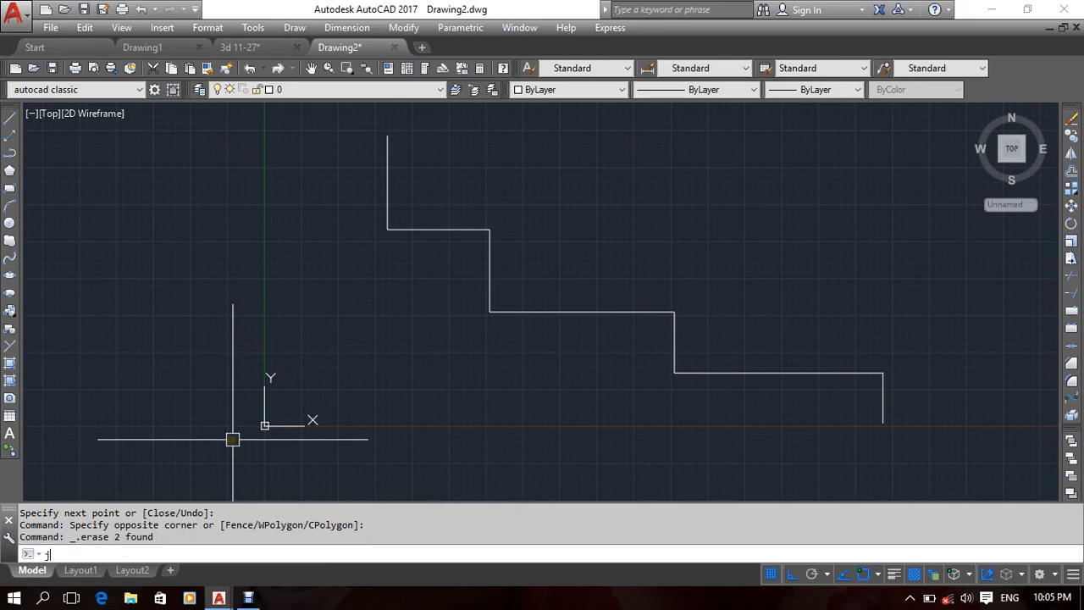
Join all seven staircase segments into one polyline, including the last short vertical segment.
type("j")
key("Return")
left_click(851, 145)
left_click(133, 425)
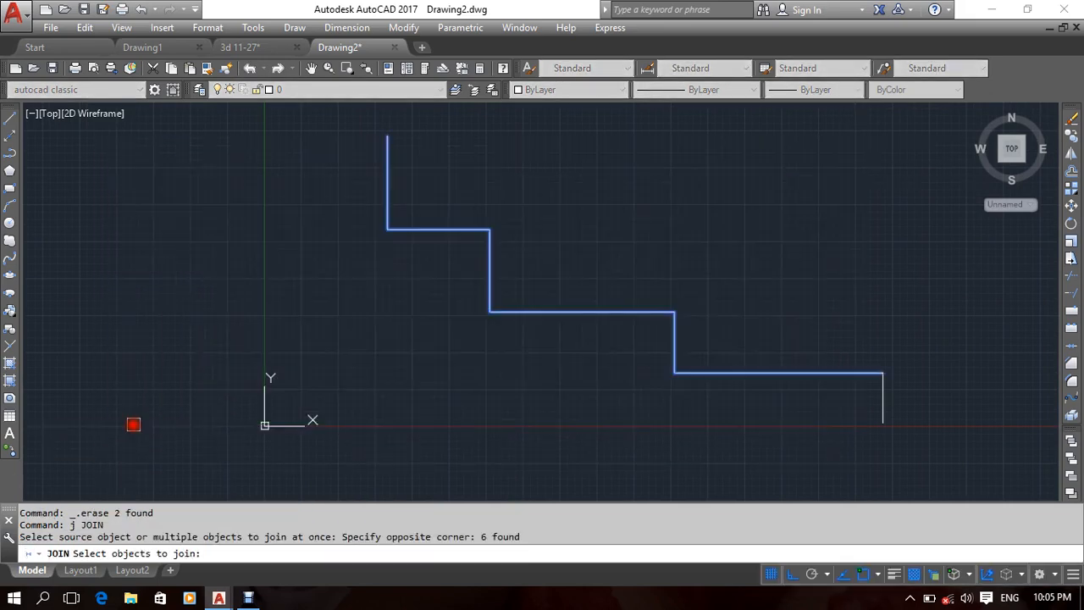
left_click(885, 353)
left_click(841, 424)
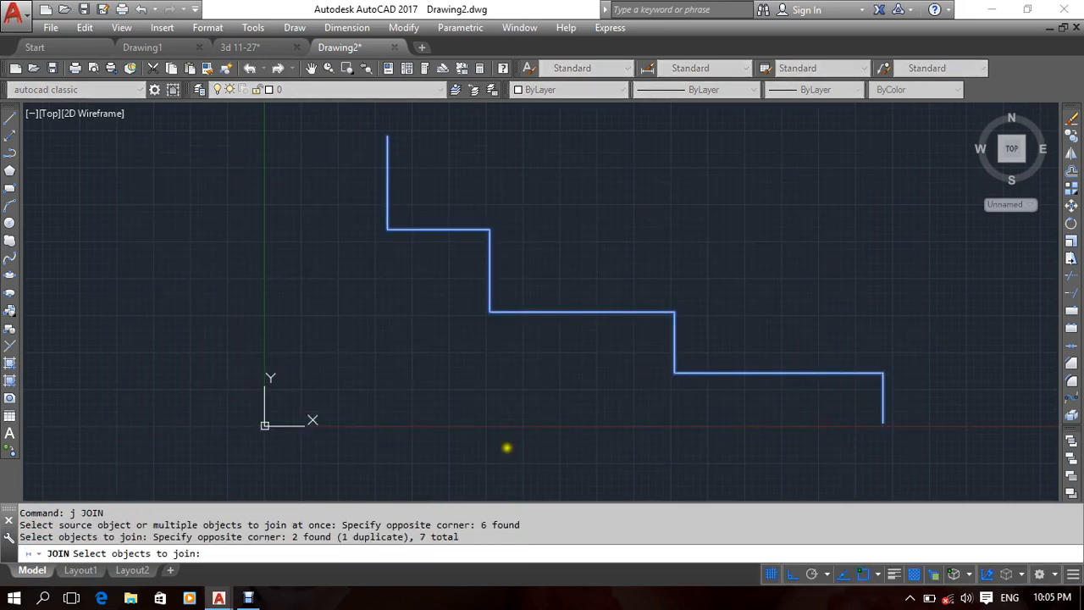
key("Return")
Select the joined staircase to inspect it as a single object.
left_click(547, 312)
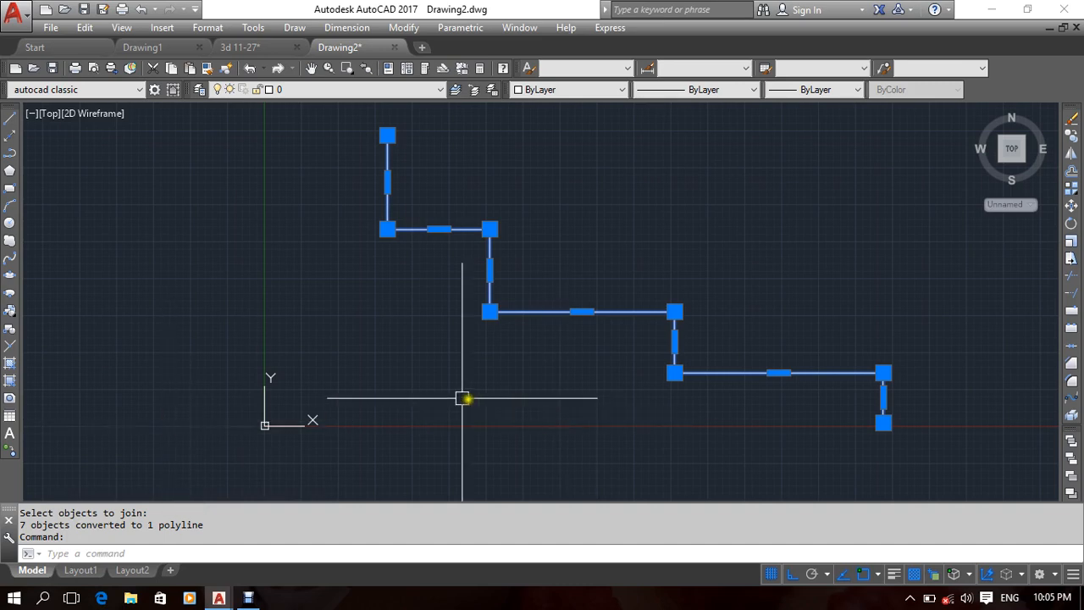
middle_click_drag(432, 312, 384, 337)
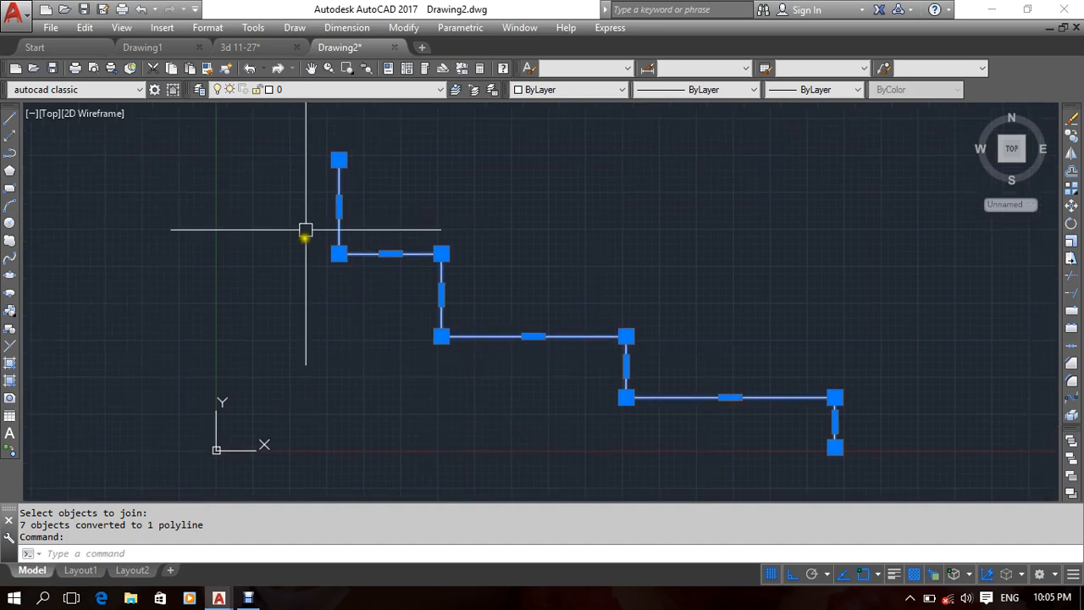
scroll(383, 289, "down", 2)
middle_click_drag(384, 289, 535, 275)
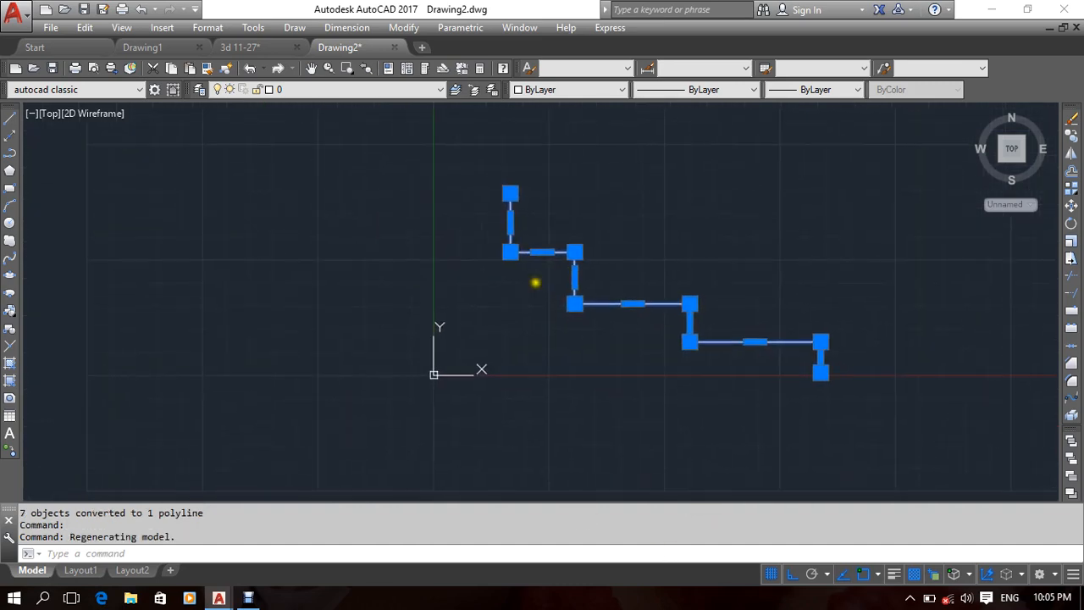
Draw eight connected horizontal and vertical line segments starting from the staircase's upper end, running left and winding down to a short vertical.
left_click(8, 121)
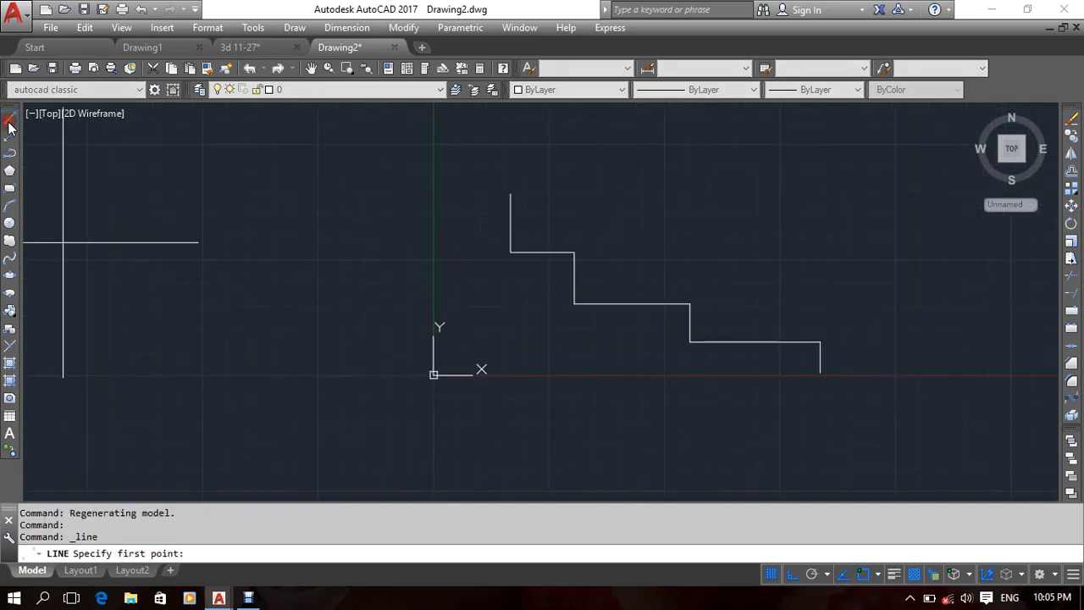
left_click(511, 192)
left_click(274, 234)
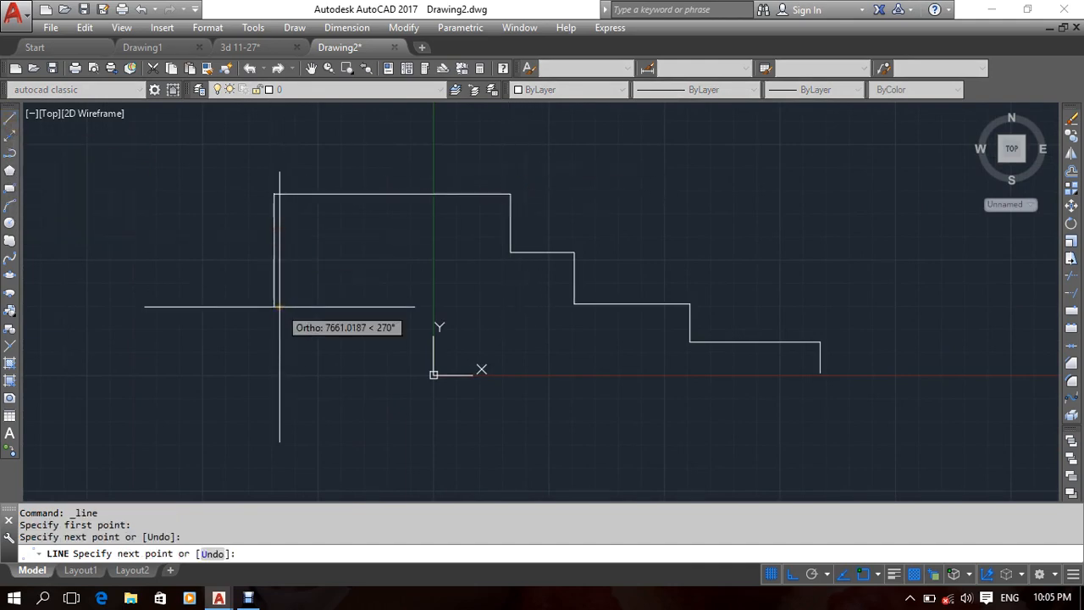
left_click(279, 306)
left_click(382, 305)
left_click(366, 375)
left_click(219, 378)
left_click(222, 440)
left_click(314, 441)
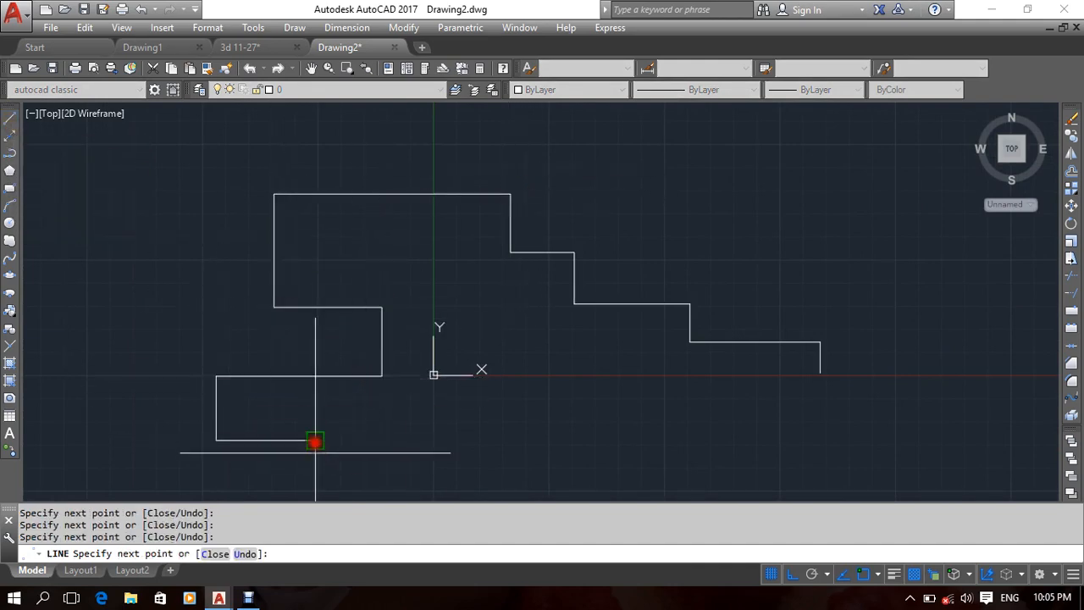
left_click(318, 489)
key("Return")
Select the joined staircase and several of the new segments to compare one polyline with separate lines.
middle_click_drag(444, 426, 610, 373)
left_click(758, 184)
left_click(737, 235)
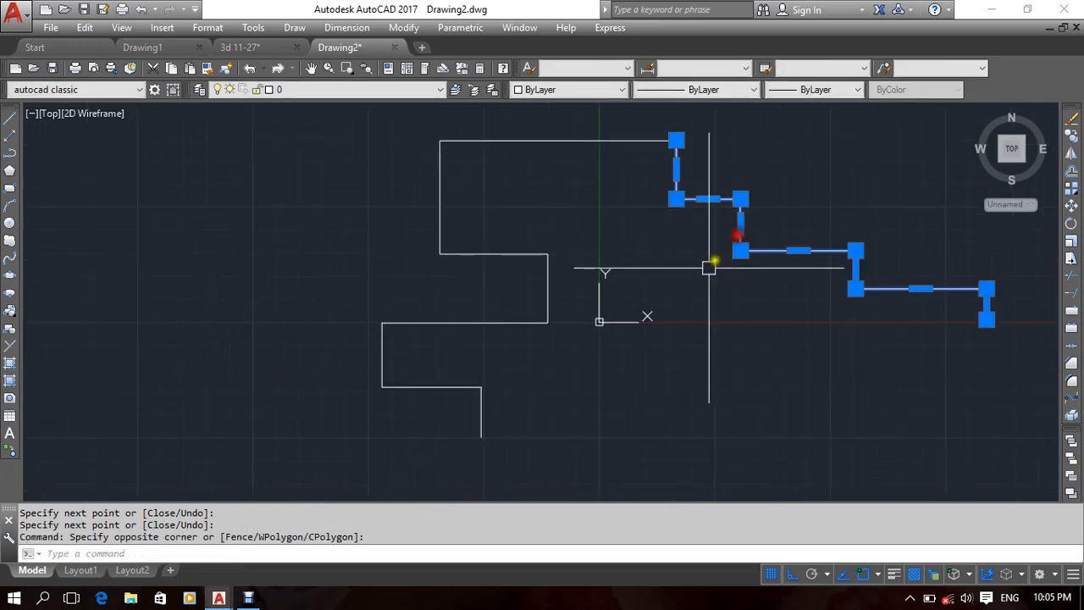
middle_click_drag(708, 267, 704, 304)
left_click(533, 177)
key("Escape")
left_click(516, 193)
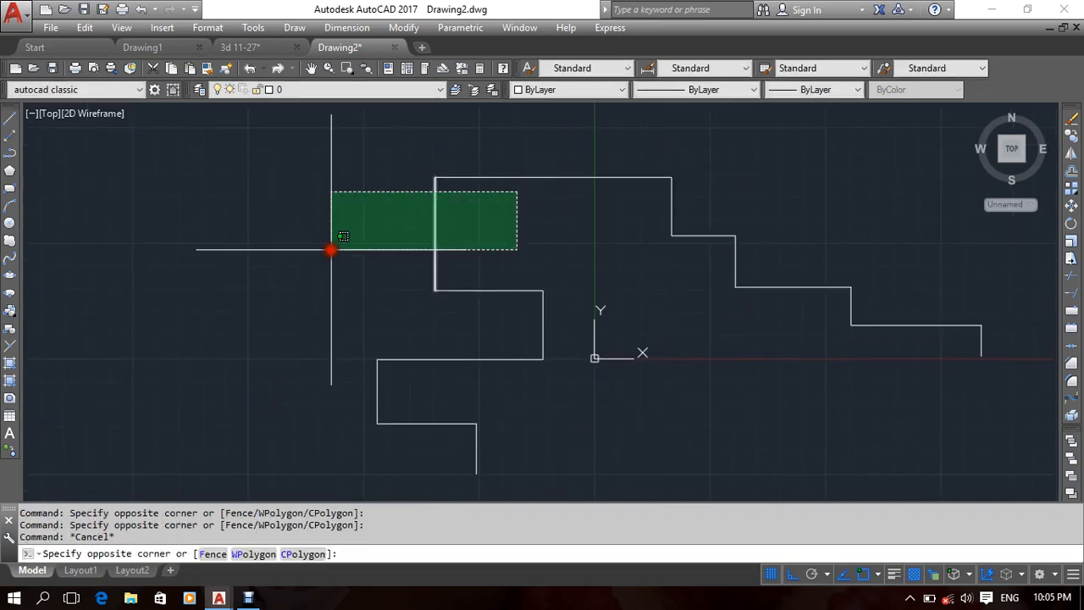
left_click(331, 249)
key("Escape")
left_click(553, 252)
left_click(497, 318)
left_click_drag(482, 305, 433, 376)
left_click(387, 391)
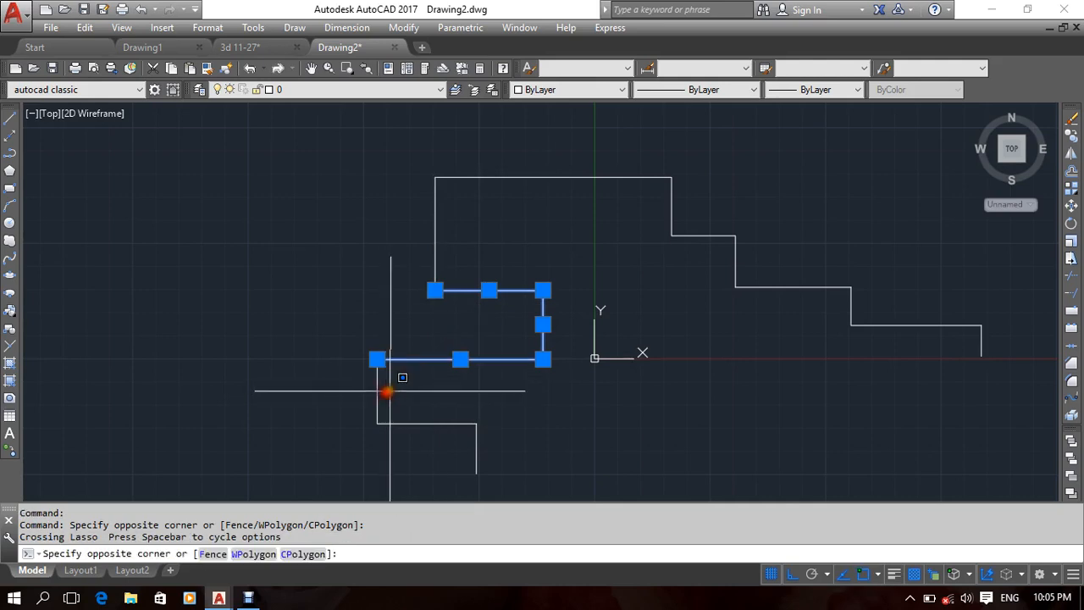
key("Escape")
key("Escape")
key("Escape")
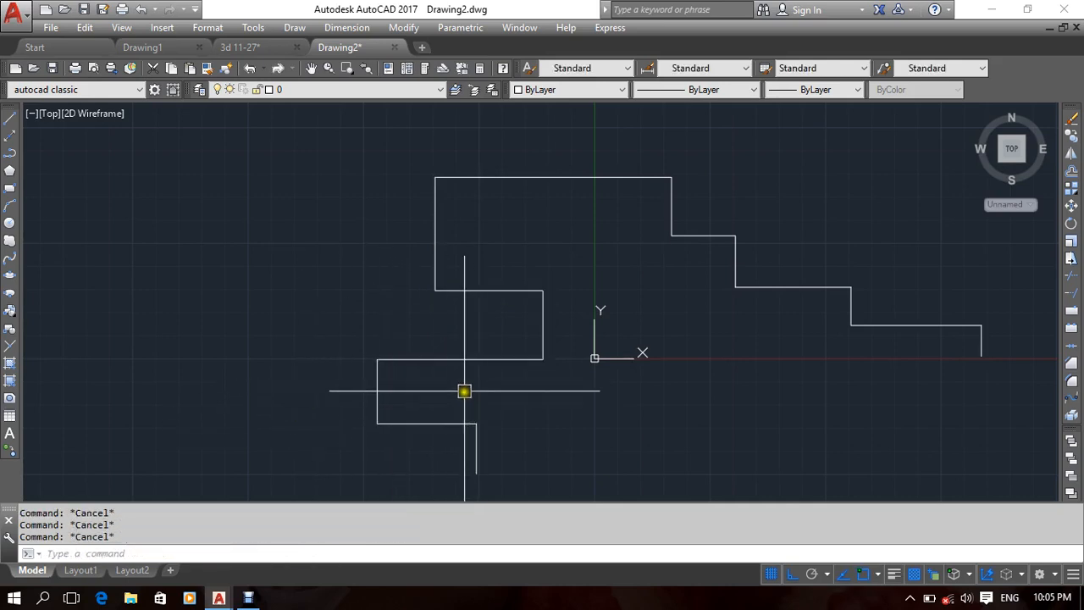
Join the staircase polyline with the eight connected line segments into one polyline.
type("j")
key("Return")
left_click(734, 251)
middle_click_drag(622, 275, 647, 248)
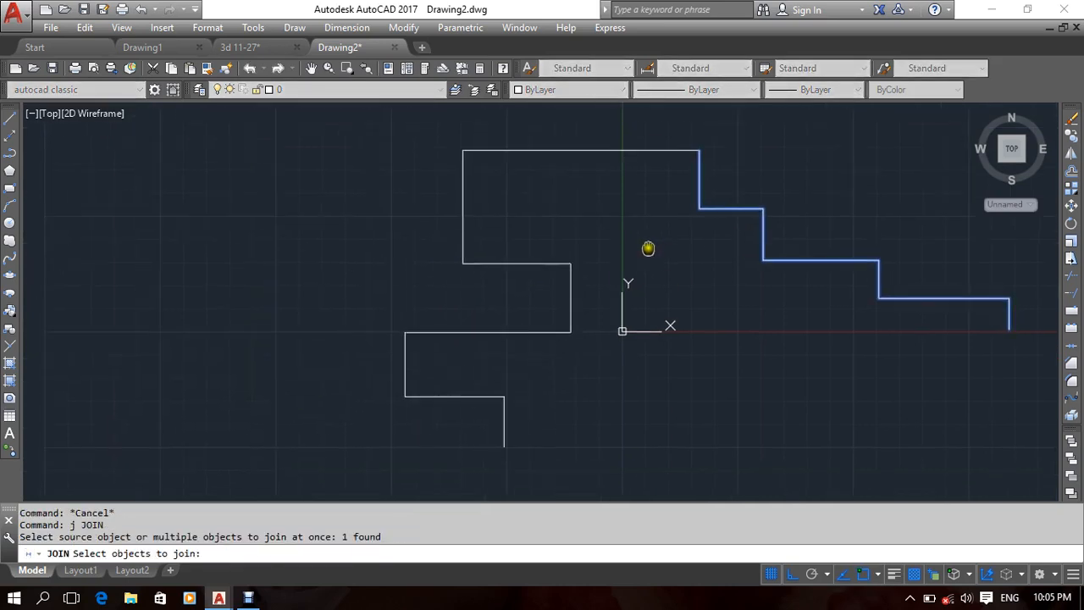
scroll(648, 248, "down", 2)
left_click(631, 150)
left_click(391, 394)
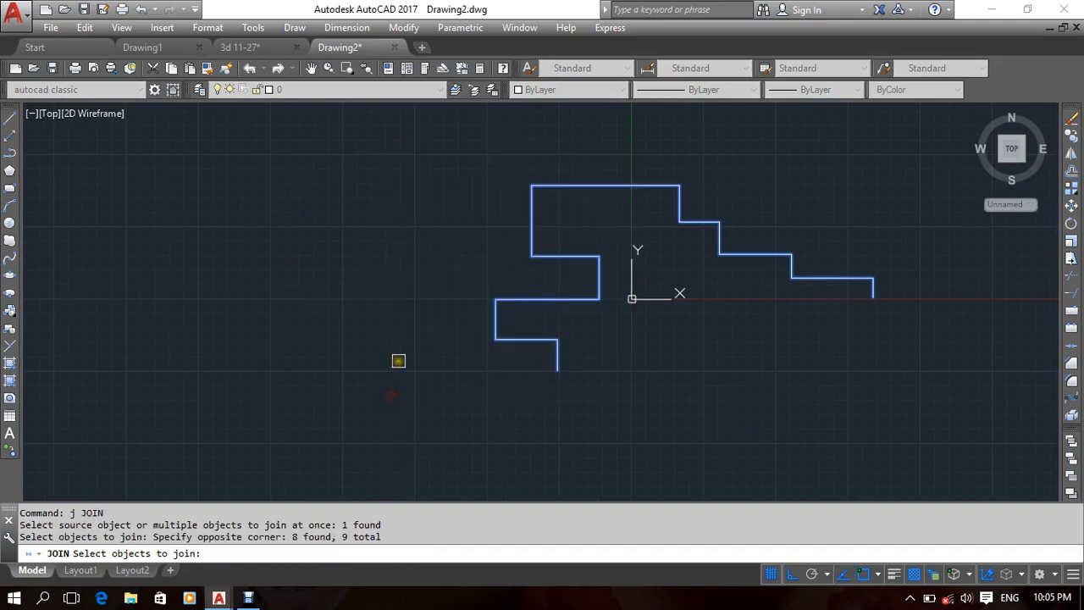
key("Return")
Select the whole joined polyline and erase it.
left_click(587, 255)
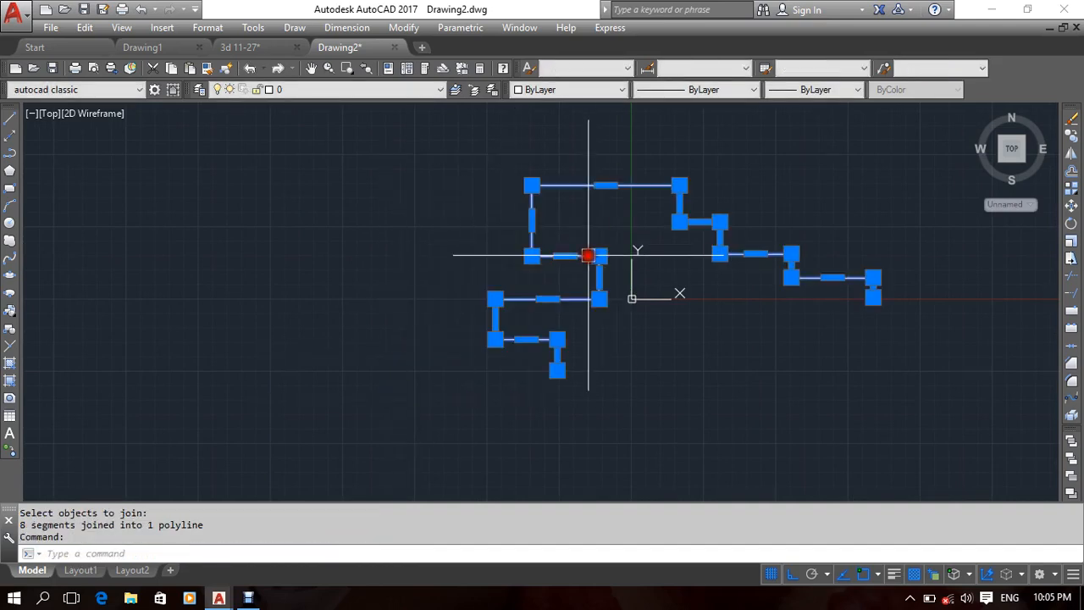
middle_click_drag(485, 279, 480, 281)
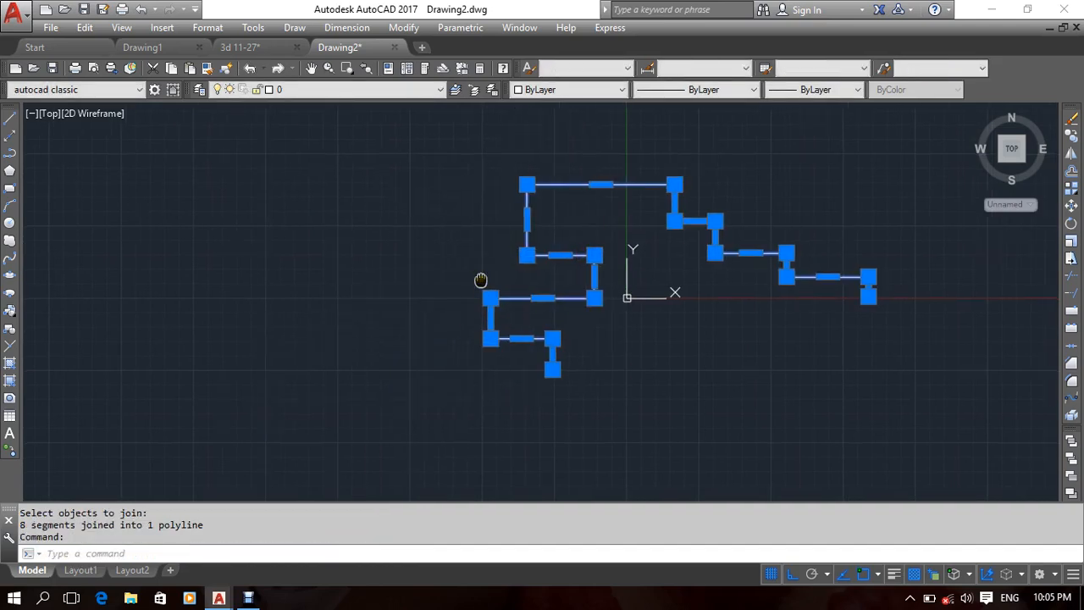
middle_click_drag(658, 264, 643, 271)
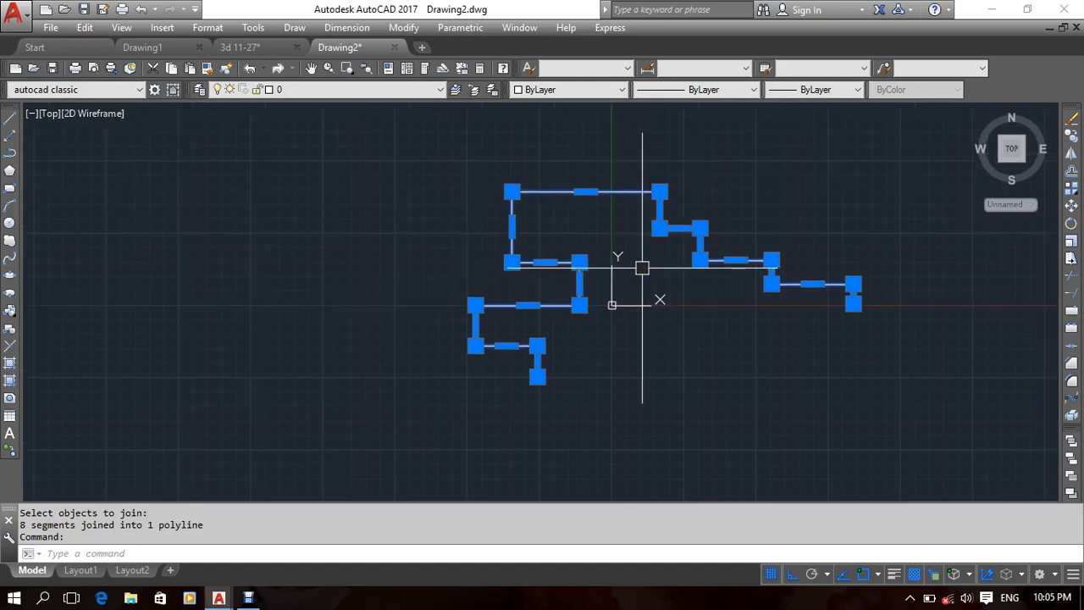
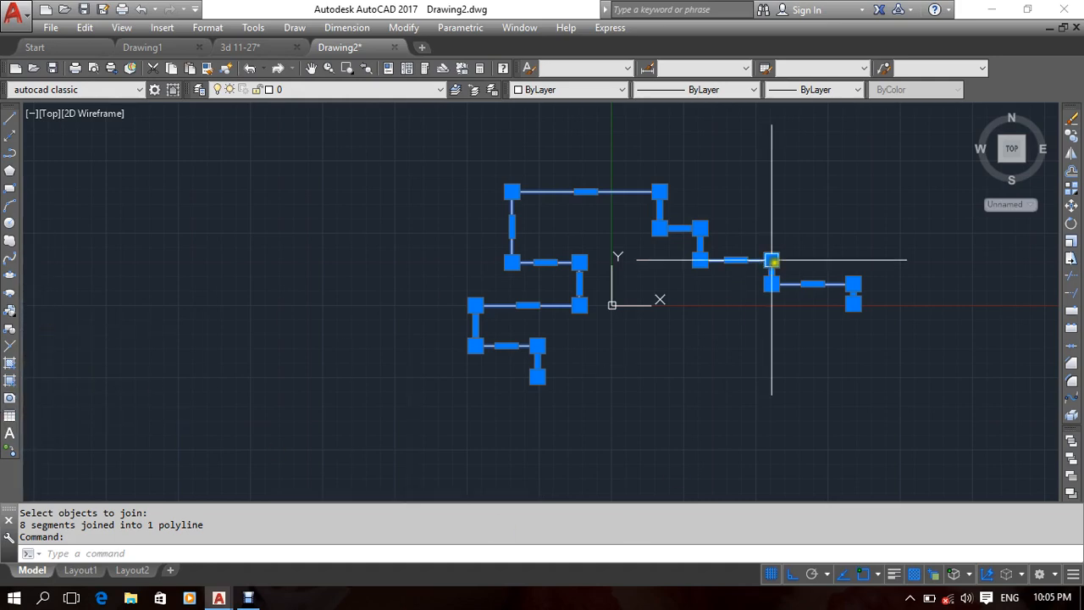
key("Delete")
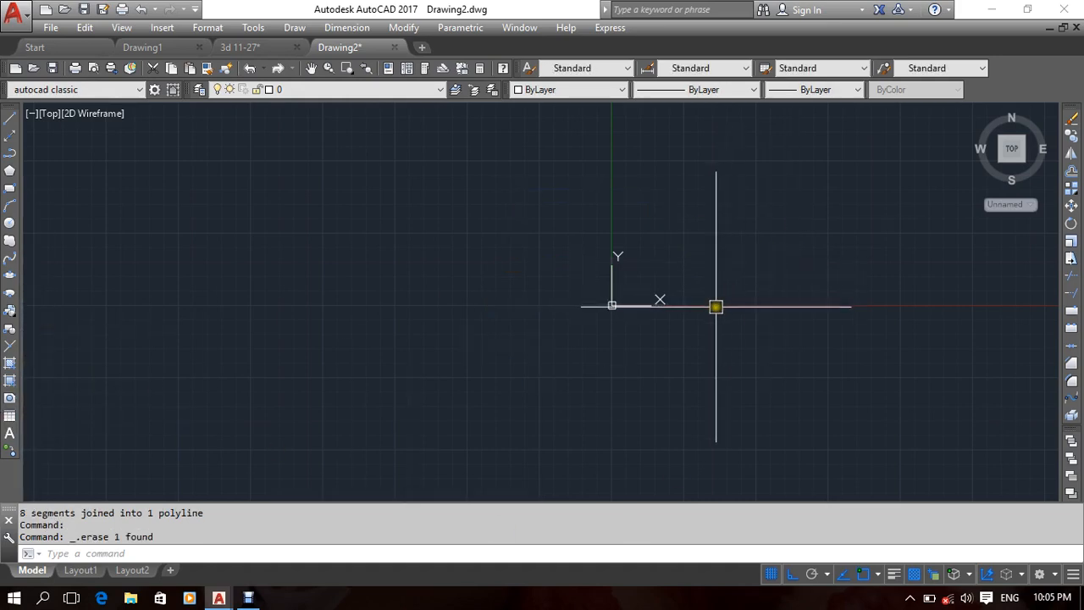
Draw three horizontal line segments end to end in a row above the origin.
key("Return")
left_click(174, 222)
left_click(436, 212)
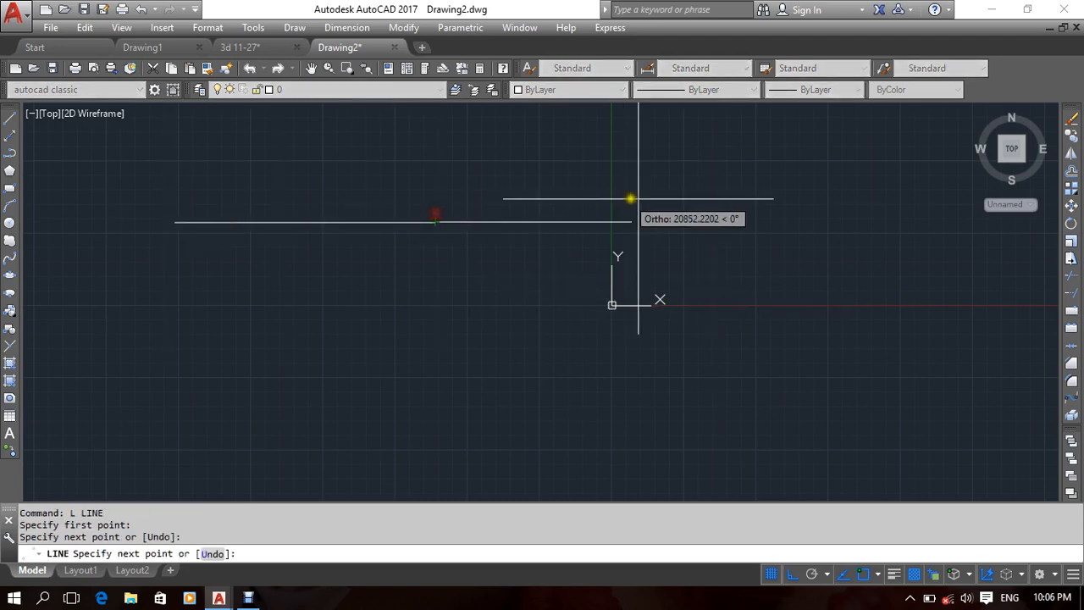
left_click(697, 206)
left_click(889, 223)
key("Return")
Erase the middle and right horizontal segments, keeping only the left one.
left_click(649, 164)
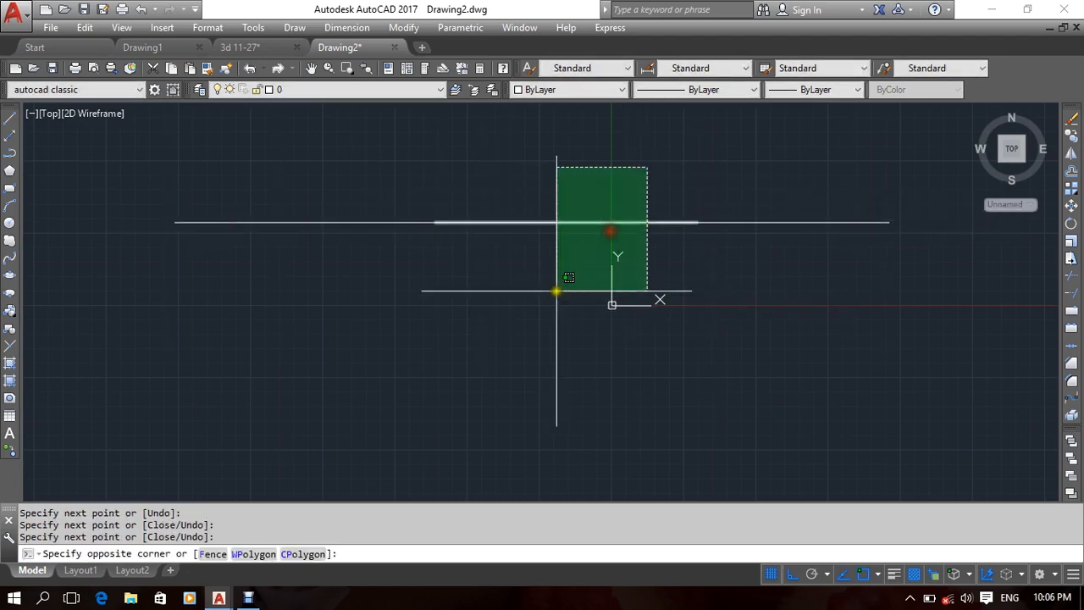
left_click(555, 291)
key("Delete")
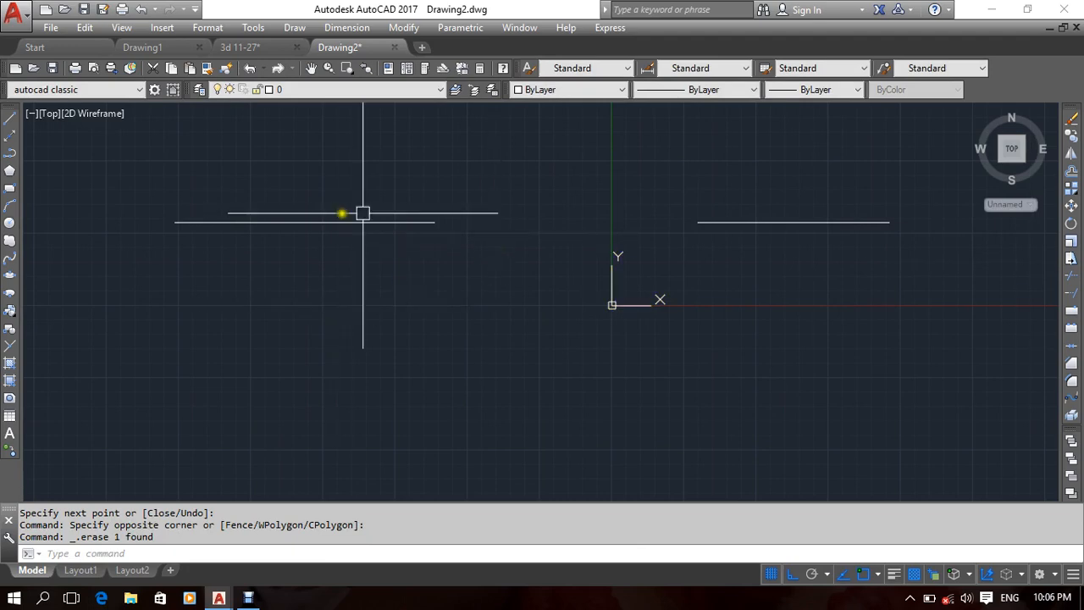
middle_click_drag(541, 171, 431, 185)
left_click(716, 141)
left_click(562, 353)
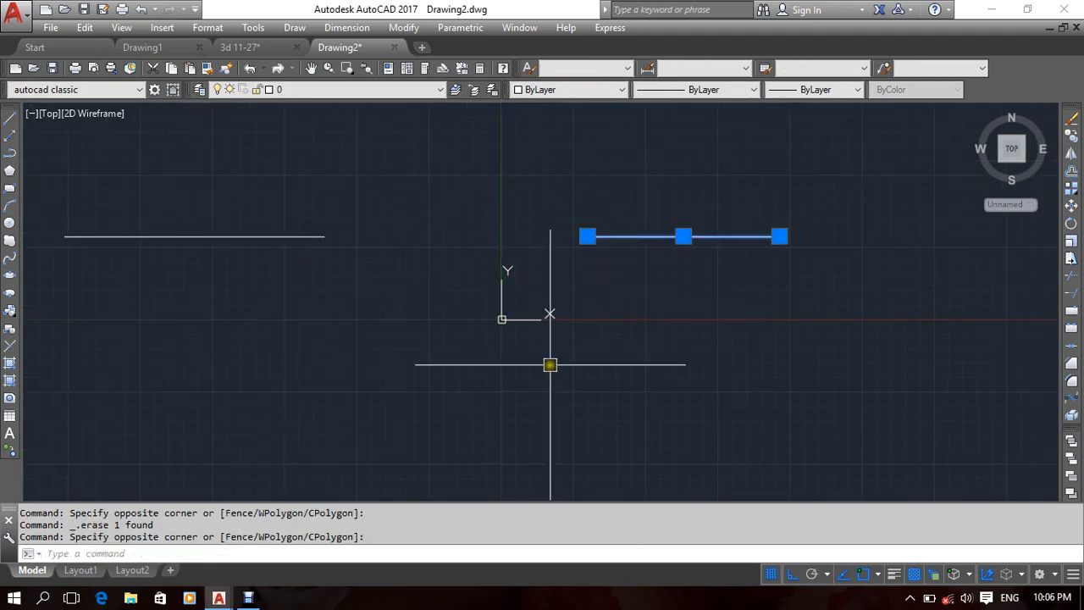
key("Delete")
With Ortho off, draw two connected slanted lines from the horizontal line's right end, one descending and one rising to the right.
middle_click_drag(517, 348, 623, 330)
type("l")
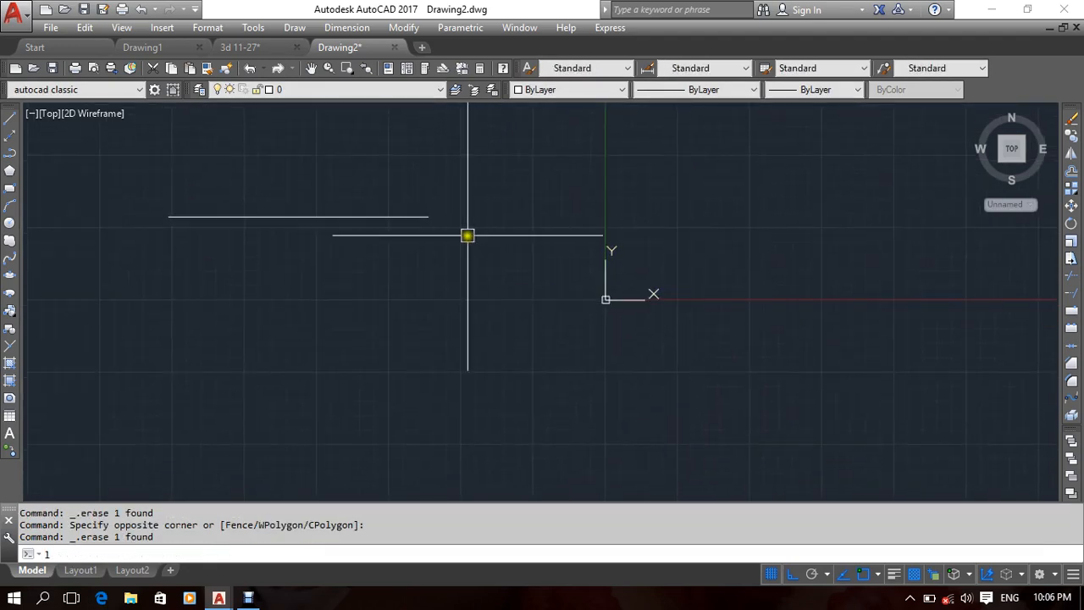
key("Return")
left_click(429, 218)
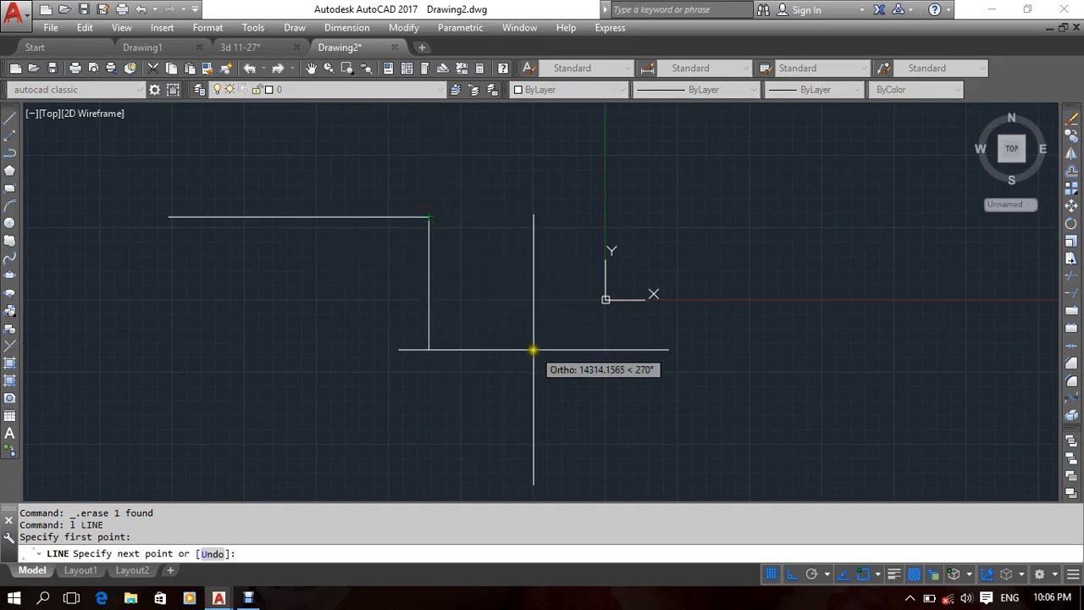
key("F8")
left_click(581, 357)
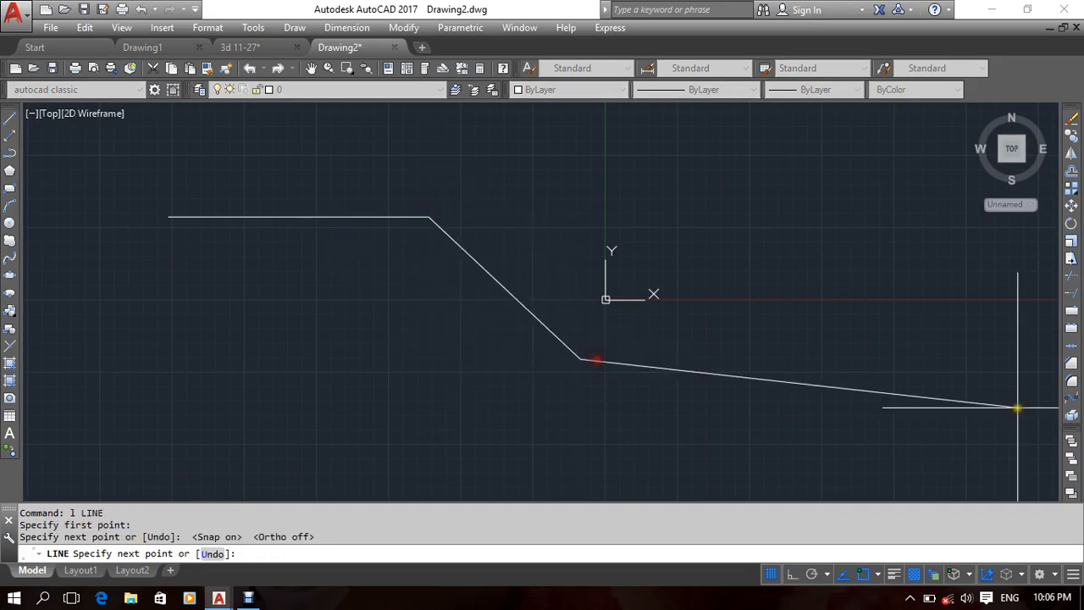
left_click(927, 214)
key("Return")
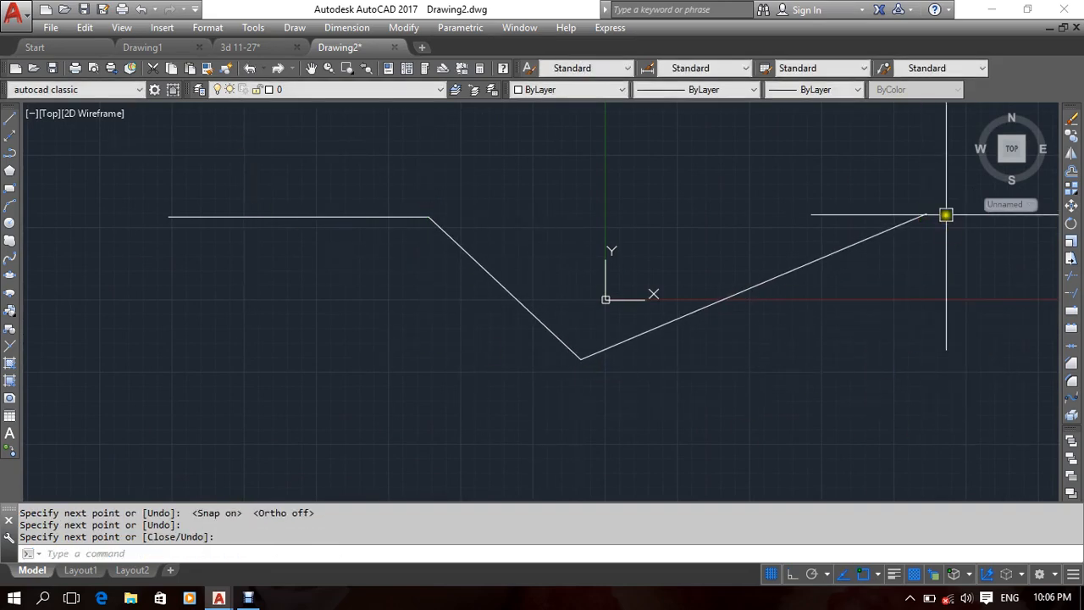
Erase the descending slanted line that connects the horizontal line to the rising line.
left_click(595, 222)
left_click(401, 354)
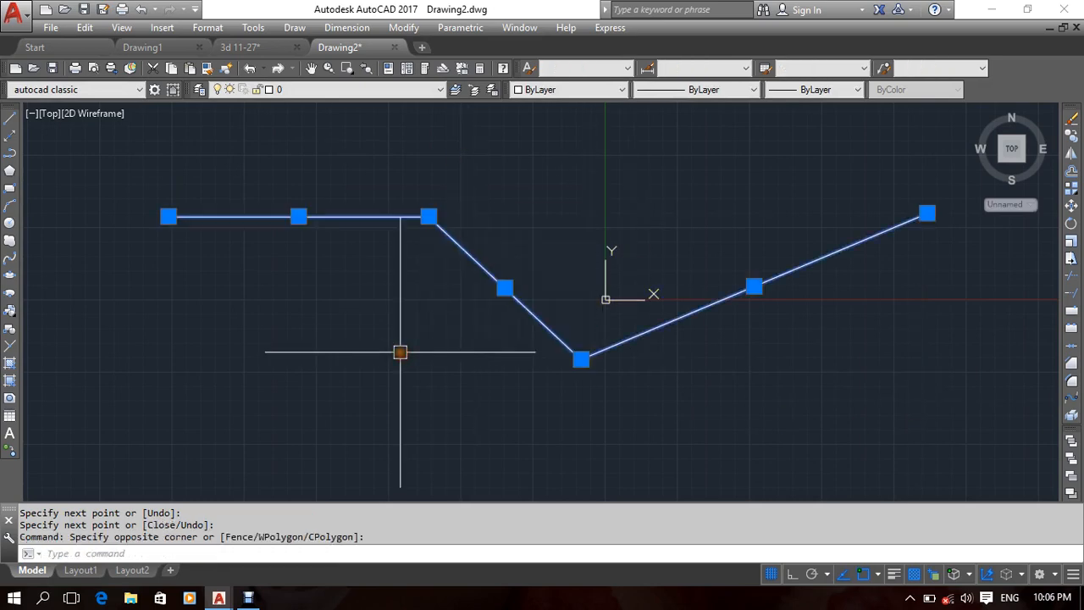
key("Escape")
left_click(530, 268)
left_click(385, 368)
key("Delete")
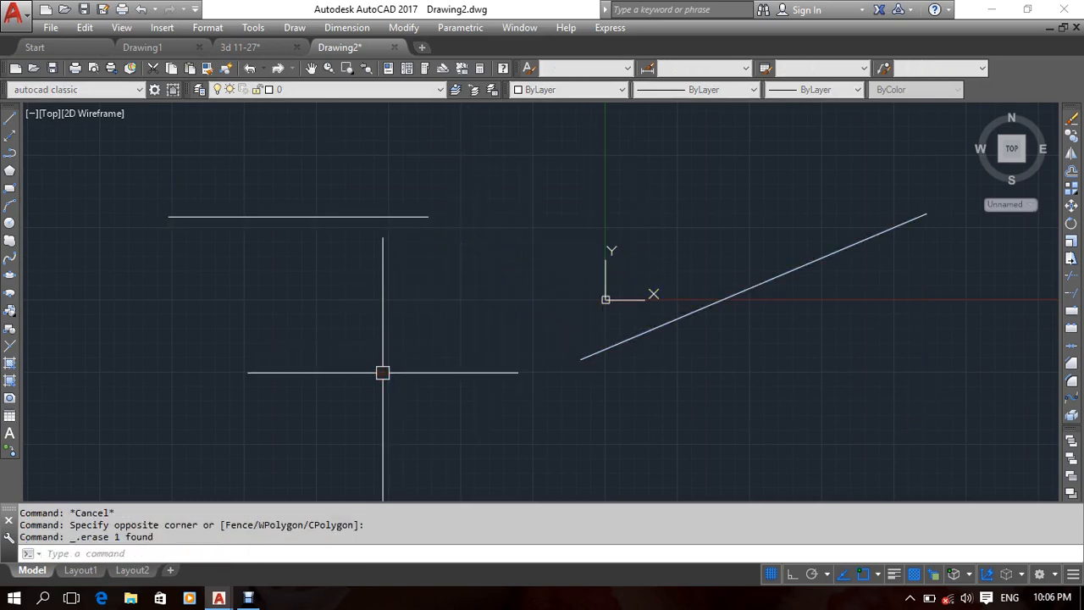
Try to join the horizontal line with the separate rising slanted line.
type("J")
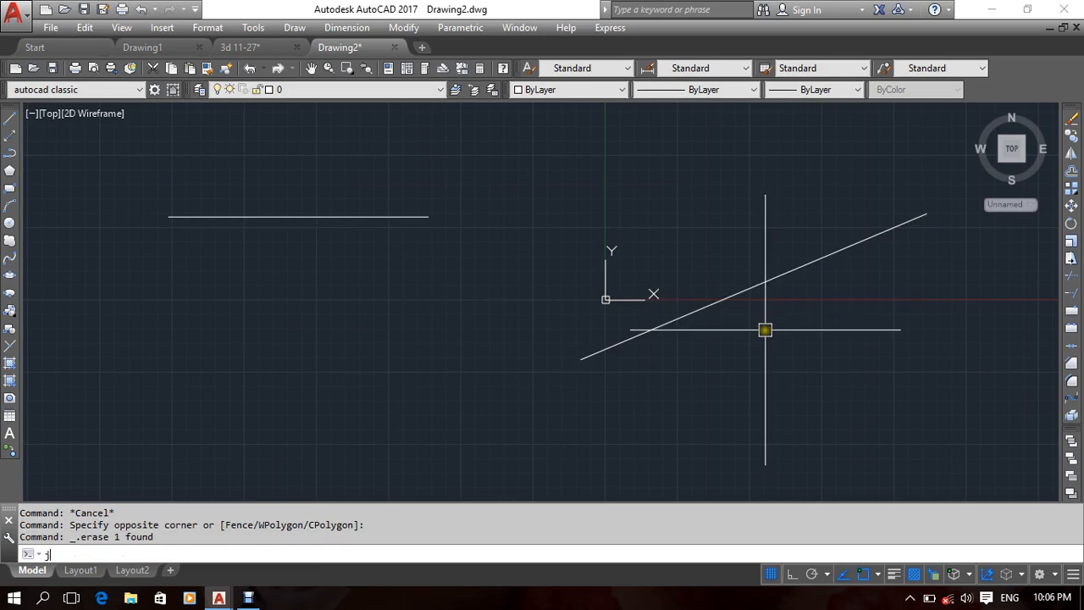
key("Return")
left_click(770, 334)
left_click(280, 186)
key("Return")
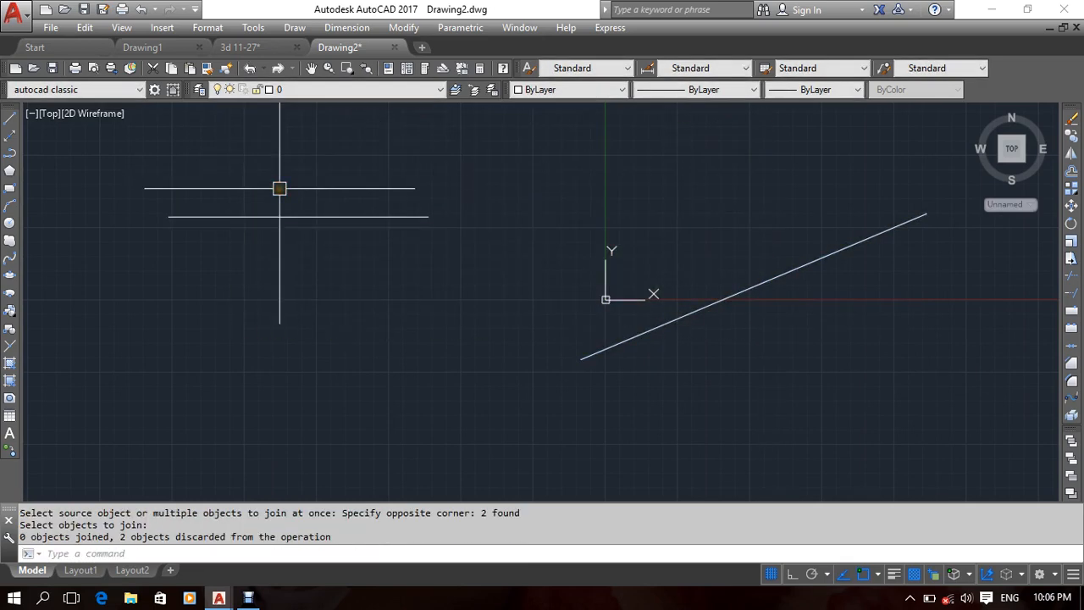
Erase both the horizontal line and the rising slanted line.
middle_click_drag(680, 191, 649, 181)
left_click(810, 472)
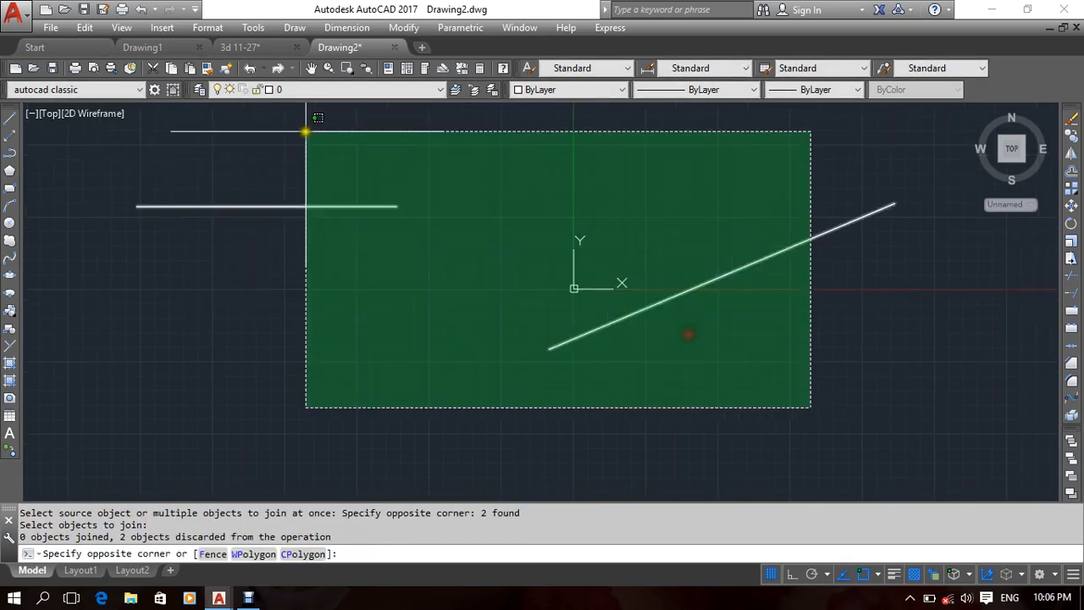
left_click(308, 133)
right_click(519, 198)
left_click(561, 296)
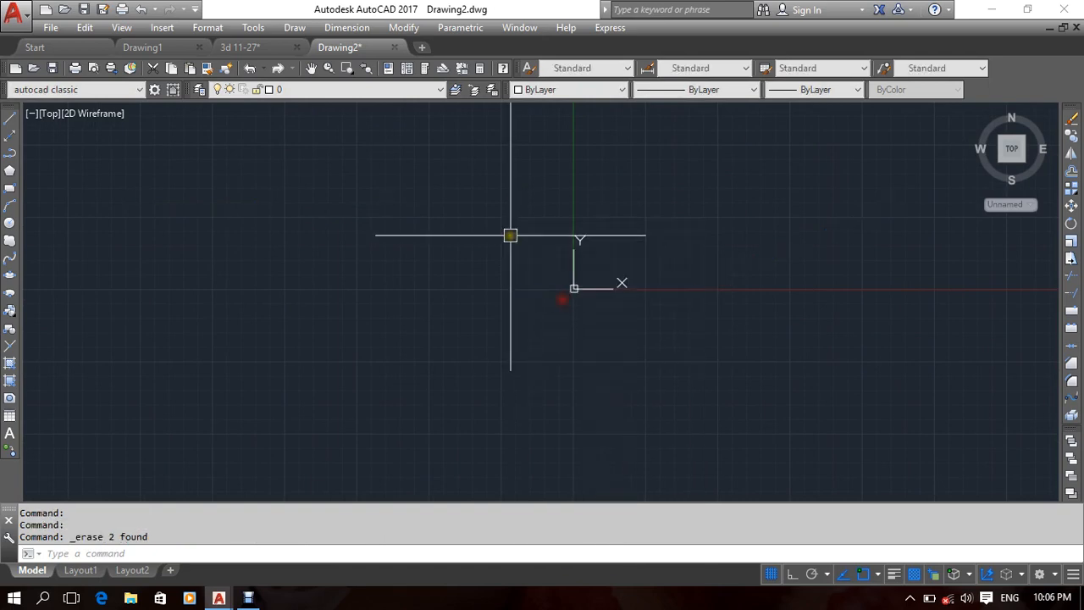
Draw a single slanted line rising to the right in the empty area above and right of the origin.
mouse_move(619, 238)
middle_mouse_down()
mouse_move(452, 336)
mouse_move(342, 432)
middle_mouse_up()
scroll(392, 385, "up", 2)
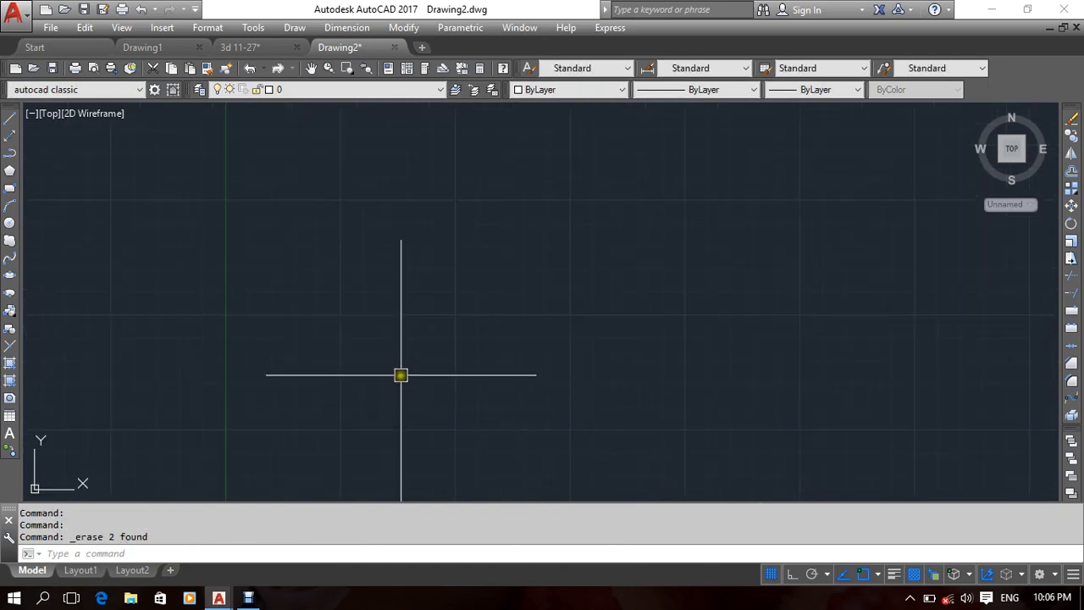
mouse_move(471, 421)
middle_mouse_down()
mouse_move(411, 331)
mouse_move(440, 306)
middle_mouse_up()
scroll(412, 332, "up", 2)
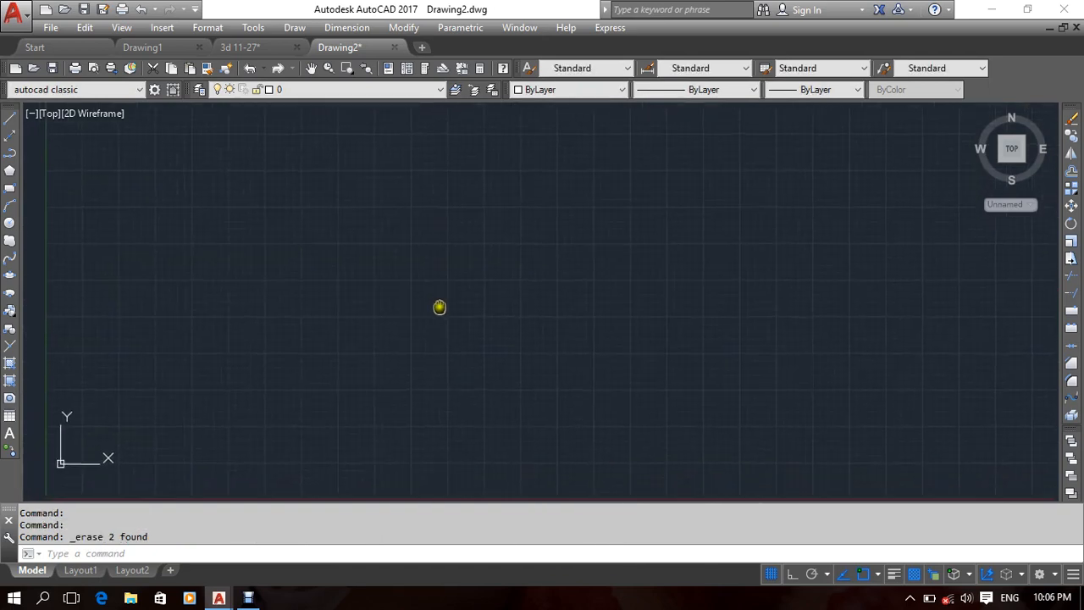
left_click(9, 117)
left_click(488, 286)
left_click(706, 212)
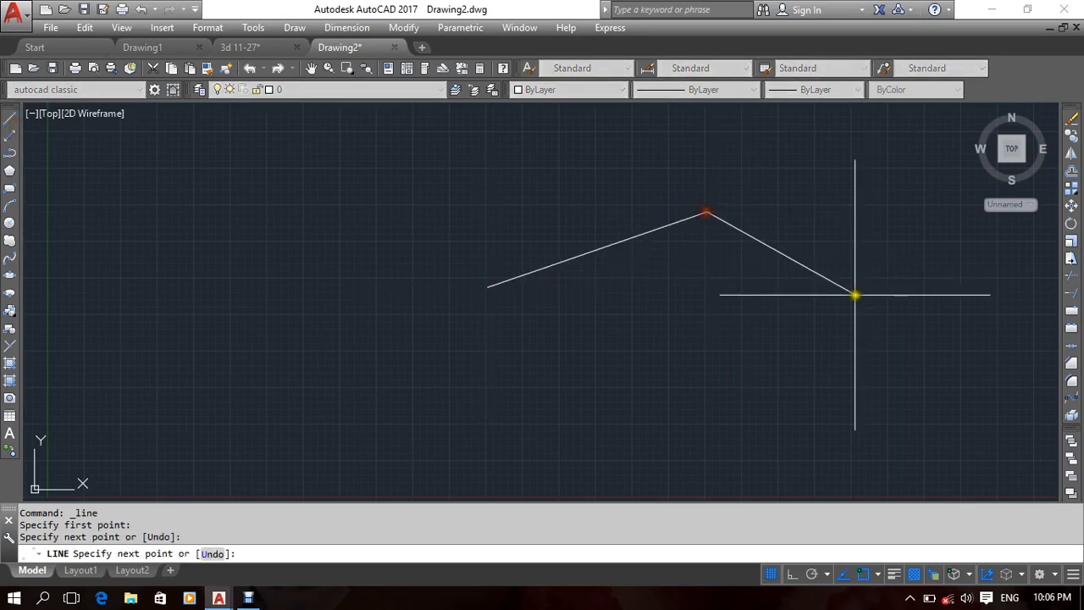
key("Return")
Draw a three-point arc starting at the slanted line's upper end and bulging upward to the right.
middle_click_drag(627, 251, 441, 307)
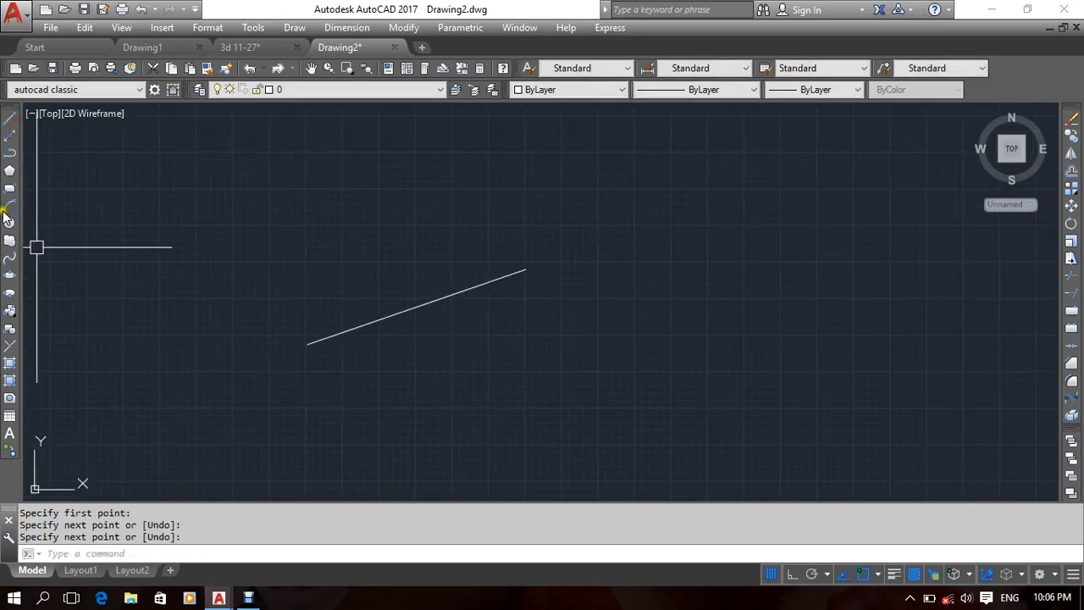
left_click(12, 201)
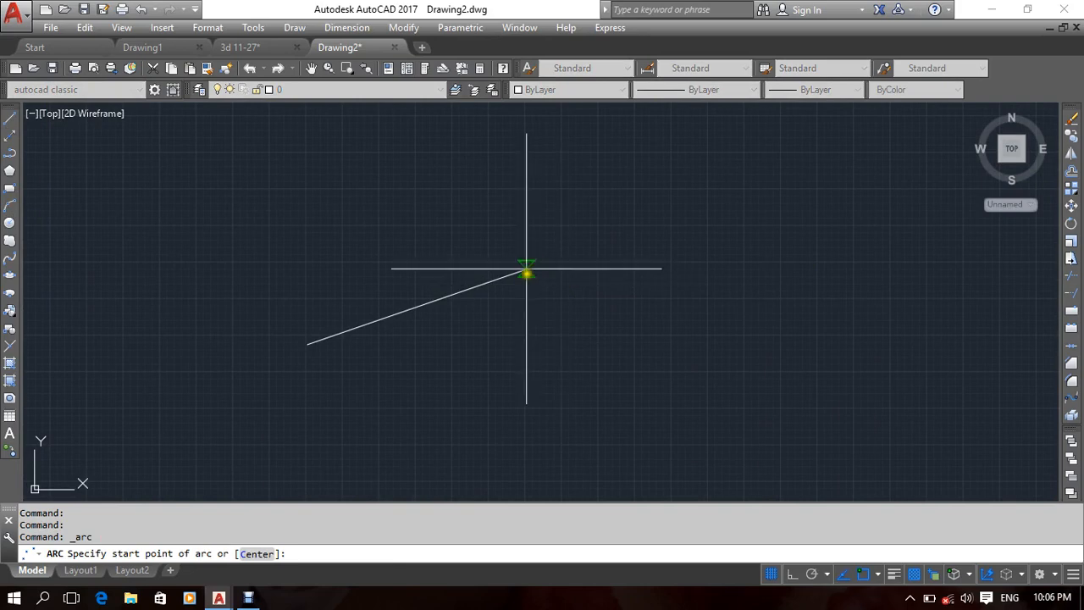
left_click(525, 270)
left_click(655, 205)
left_click(781, 281)
middle_click_drag(630, 346, 637, 267)
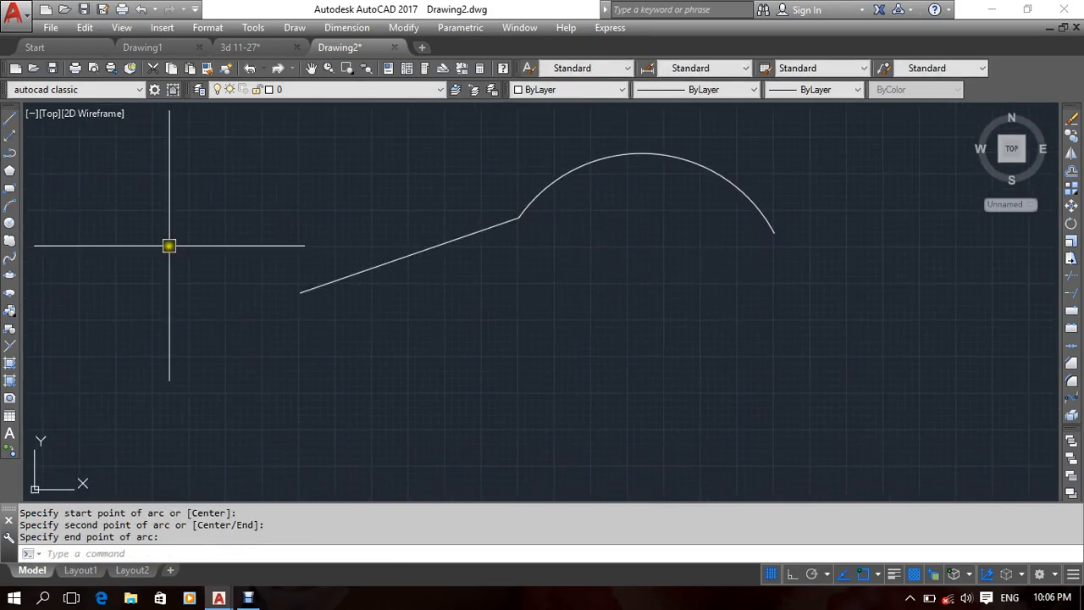
Draw a steep line downward from the arc's free right end.
left_click(9, 120)
left_click(773, 232)
left_click(740, 370)
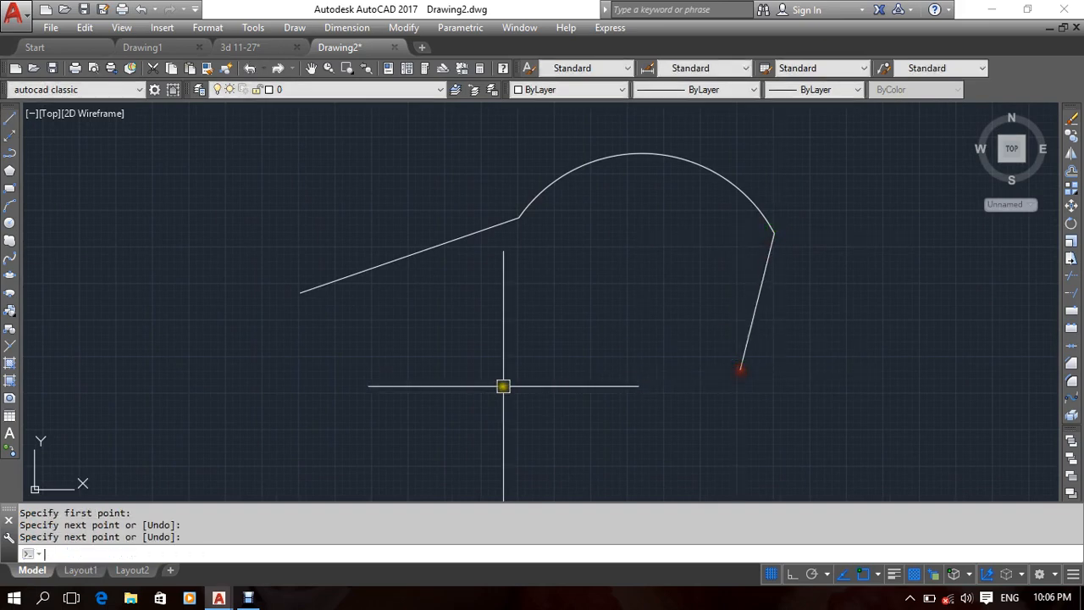
Draw a five-segment zigzag polyline from the steep line's lower end, heading down and left to a free end below the slanted line.
key("Return")
middle_click_drag(503, 386, 493, 313)
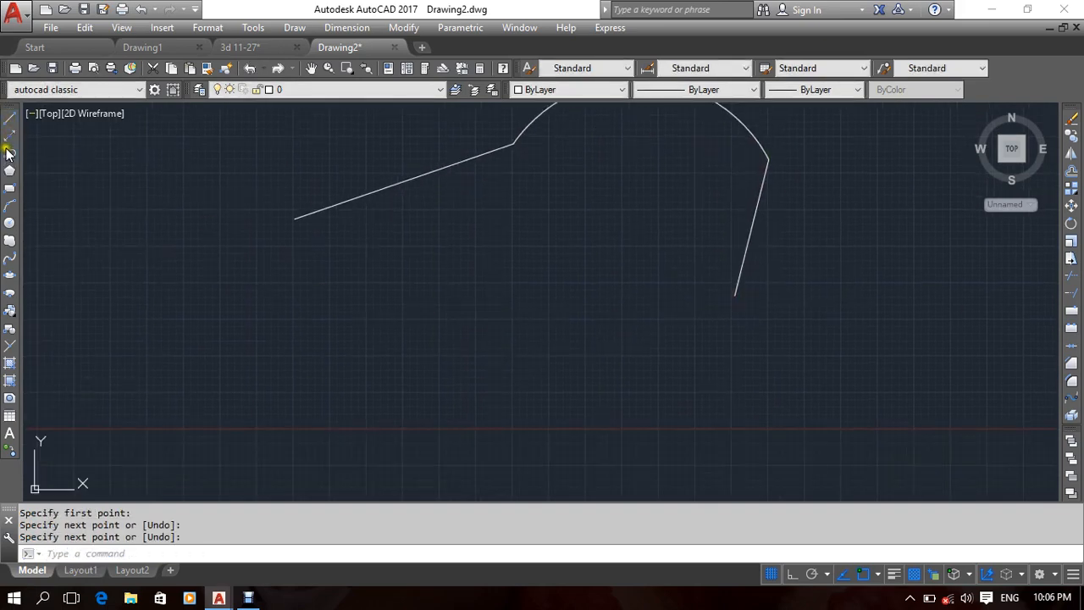
left_click(9, 154)
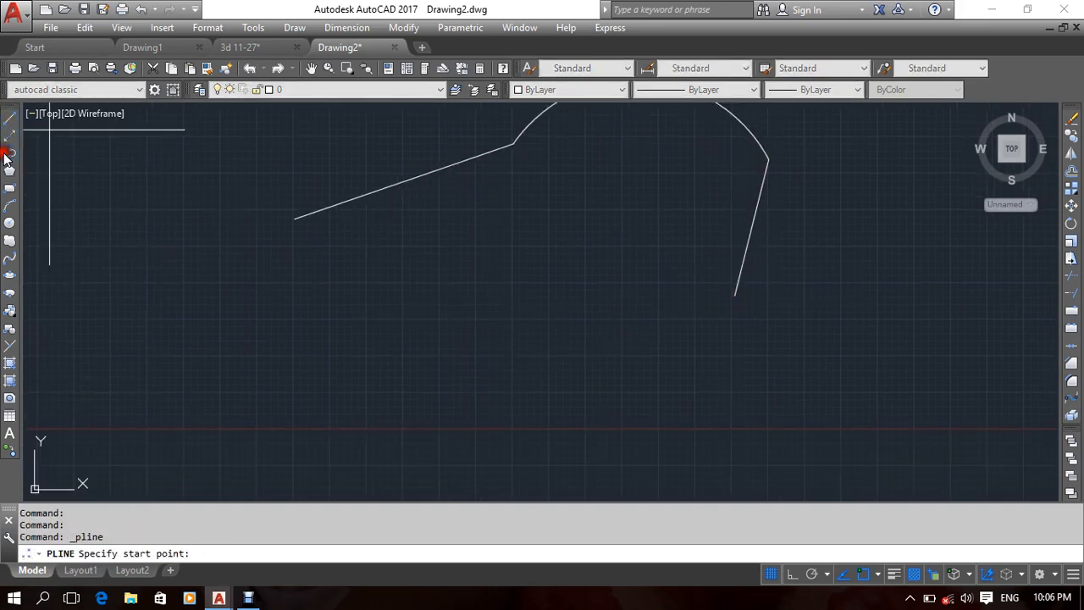
left_click(735, 296)
left_click(602, 348)
left_click(626, 413)
left_click(553, 413)
left_click(469, 340)
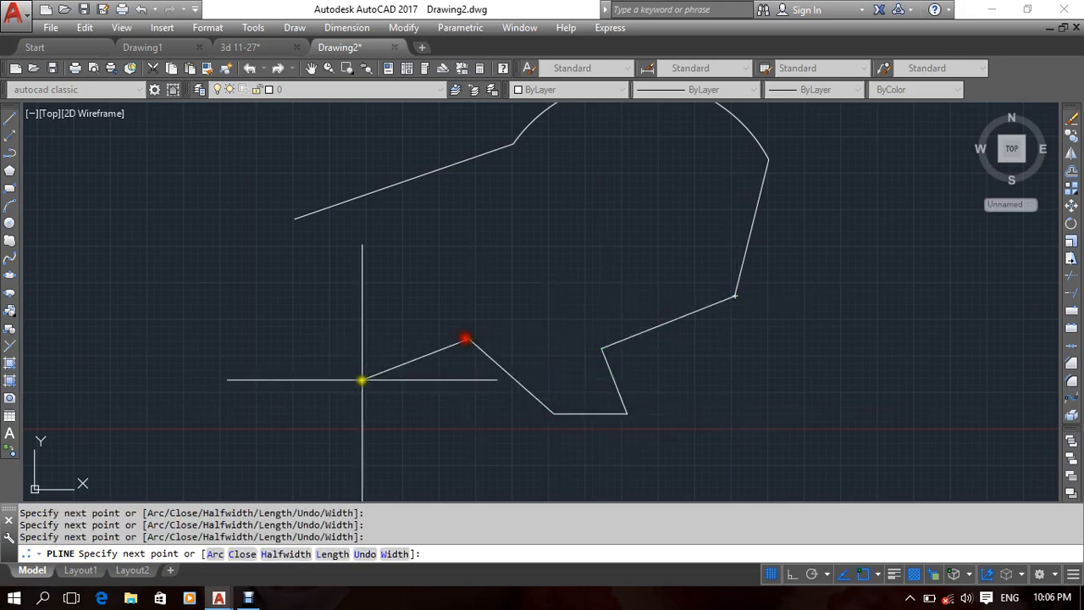
left_click(363, 381)
key("Return")
middle_click_drag(526, 315, 563, 372)
key("Return")
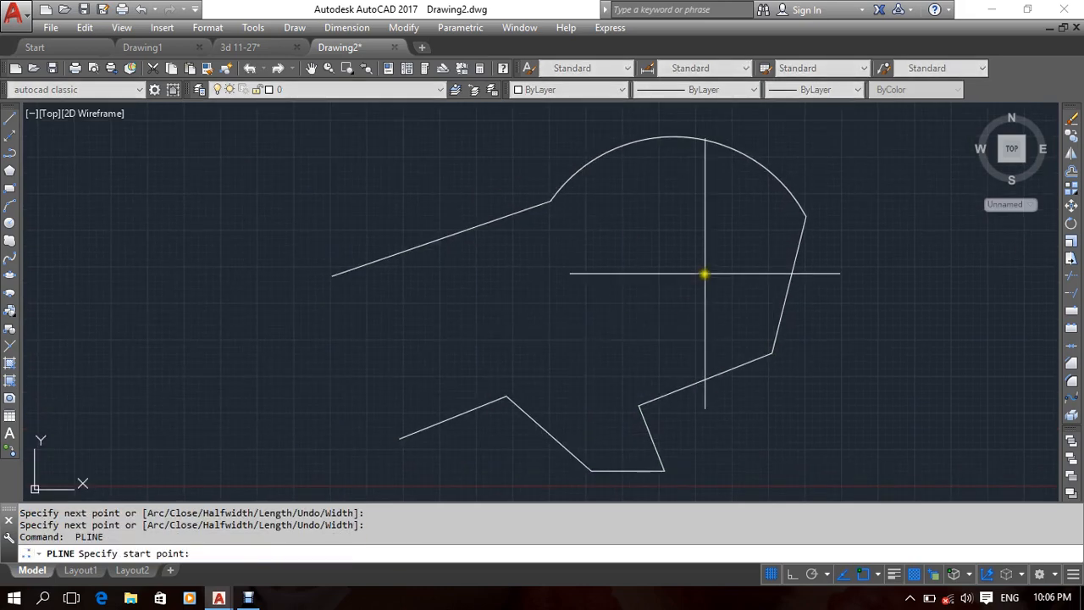
scroll(704, 274, "down", 4)
key("Escape")
key("Escape")
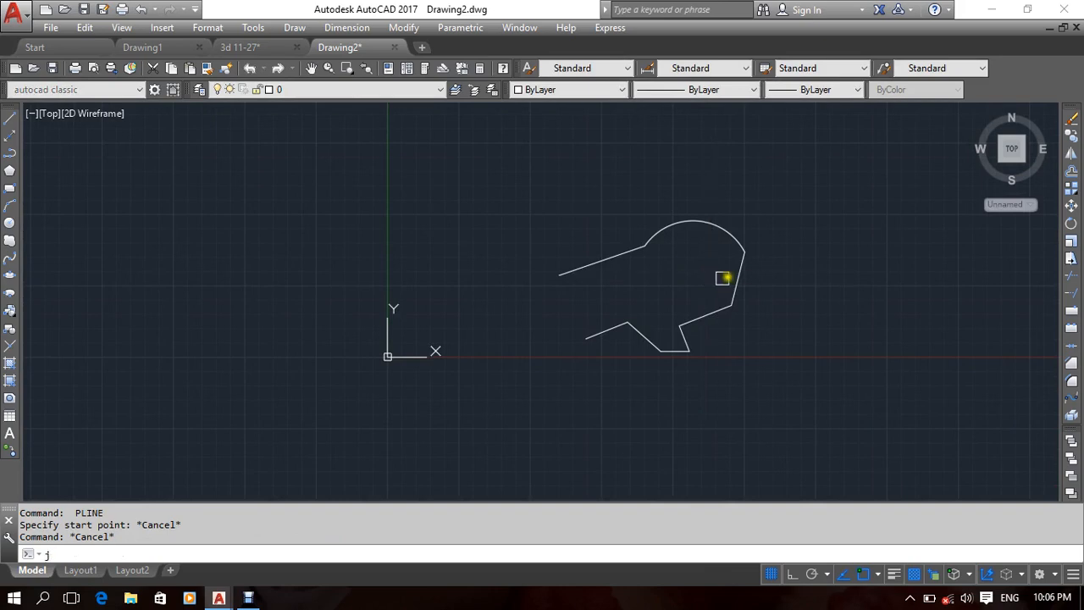
Join the slanted line, arc, steep line and zigzag polyline into one polyline, and check that it behaves as a single object.
type("j")
key("Return")
left_click(815, 206)
left_click(665, 334)
key("Return")
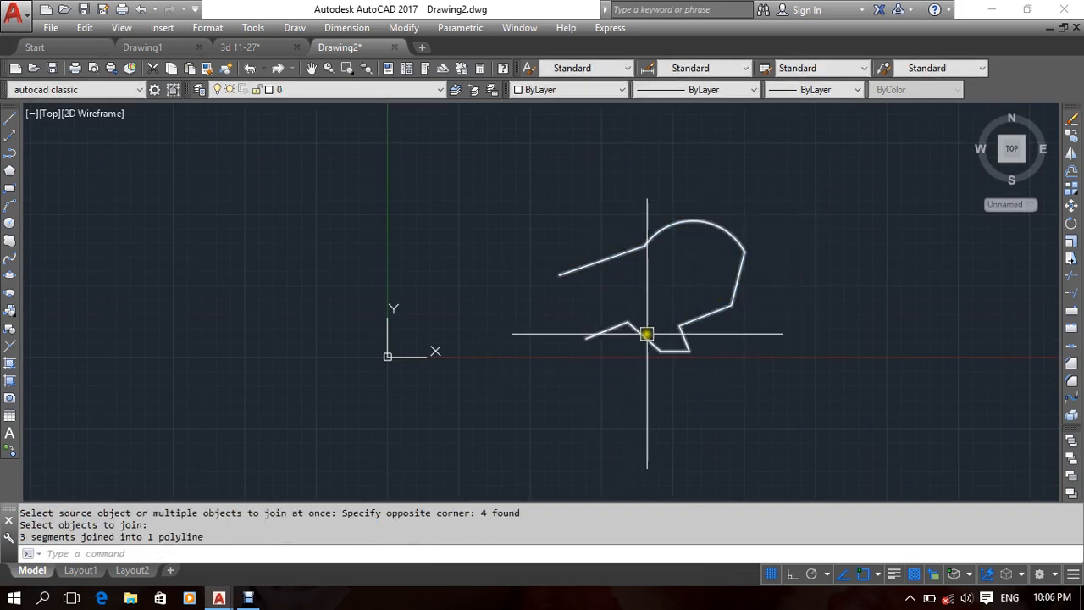
left_click(647, 333)
key("Escape")
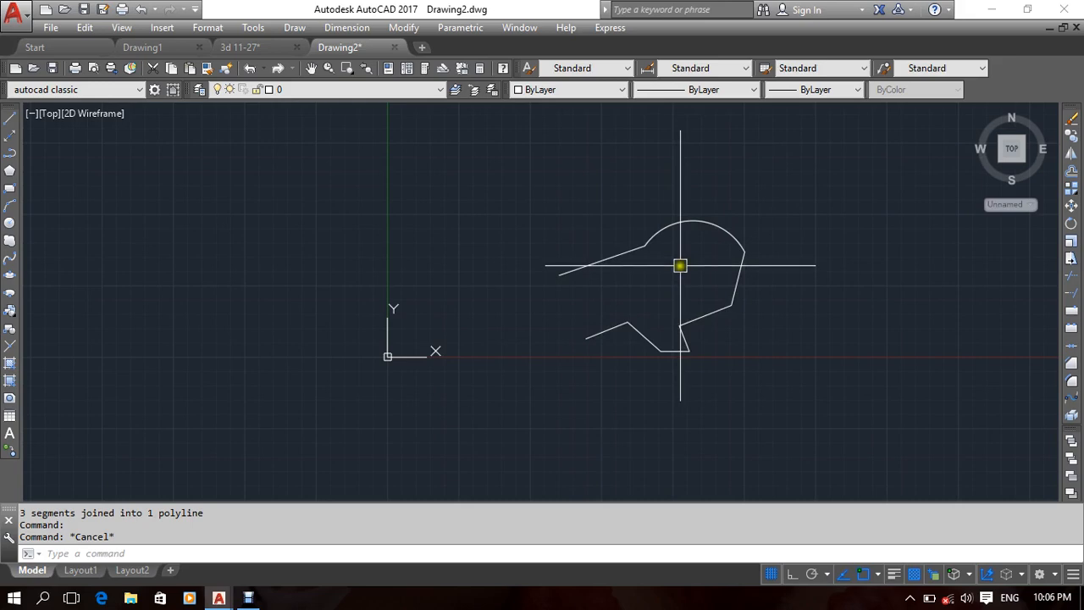
scroll(690, 258, "up", 2)
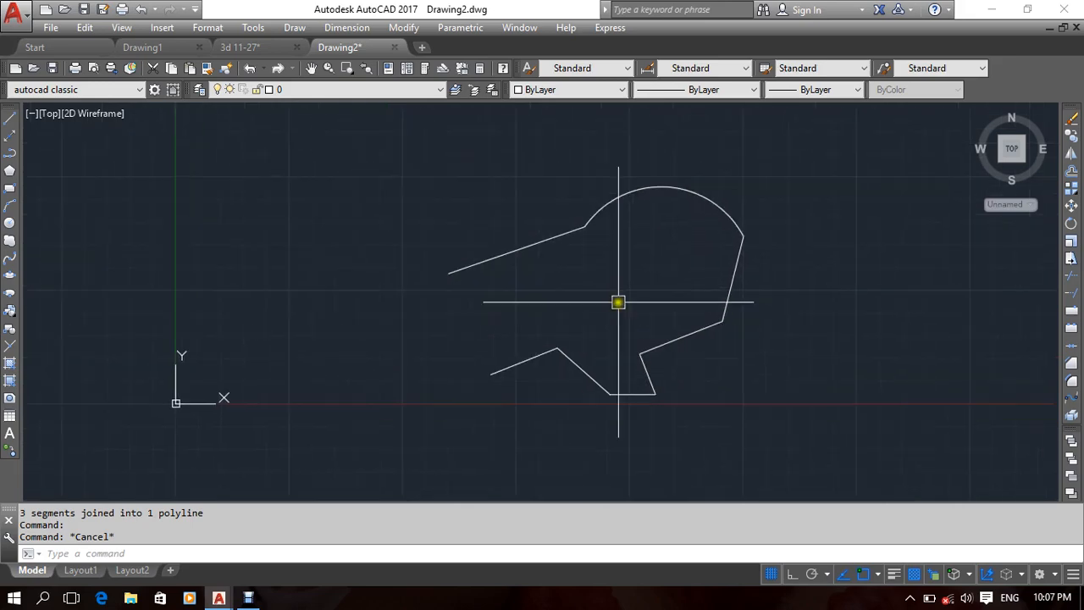
left_click(966, 397)
left_click(403, 201)
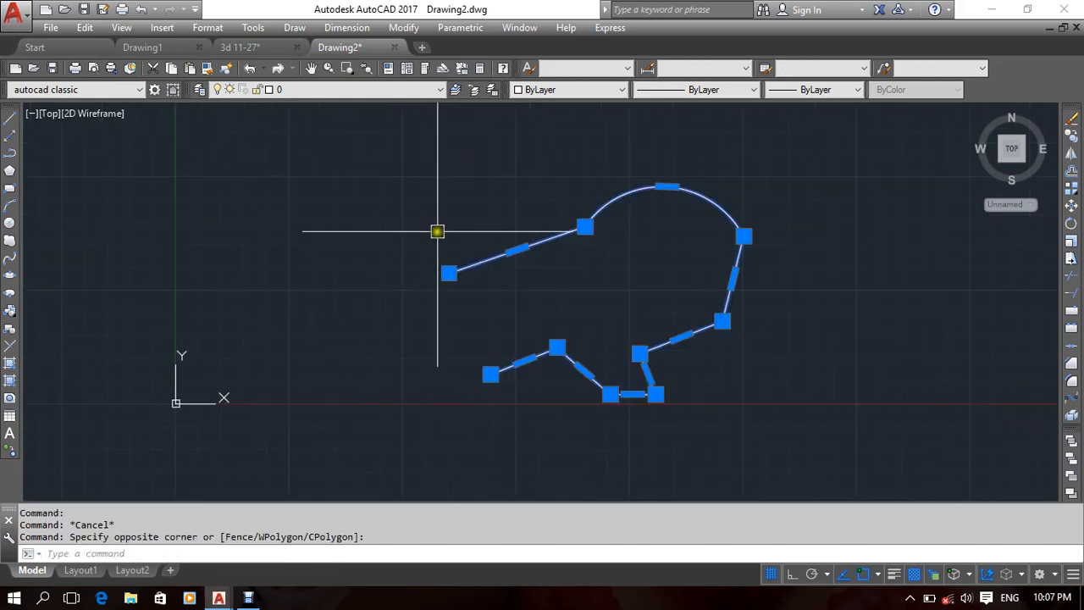
type("o")
key("Return")
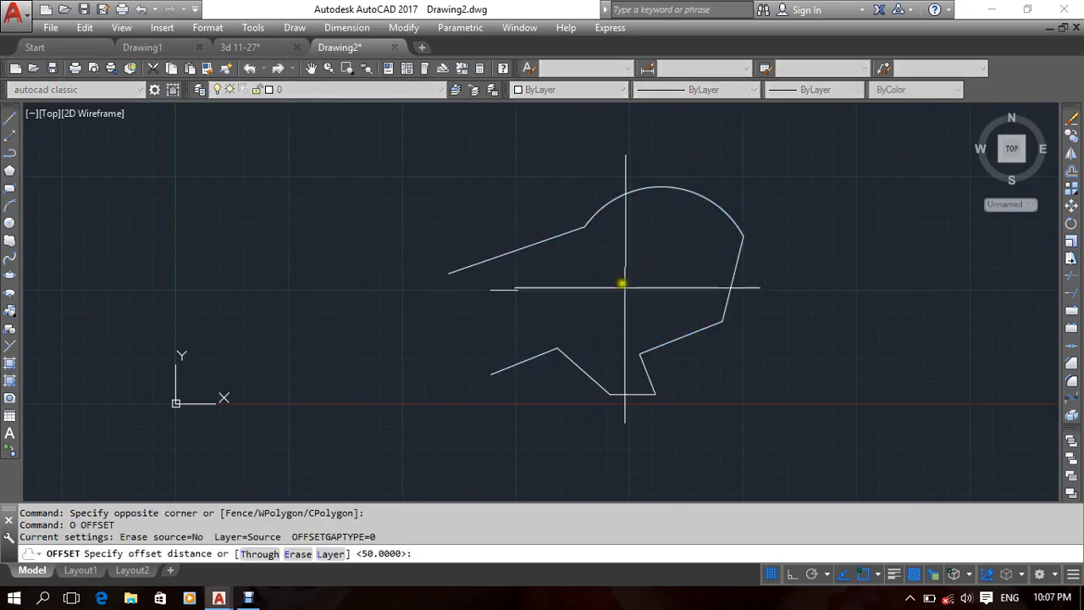
left_click(621, 293)
key("Escape")
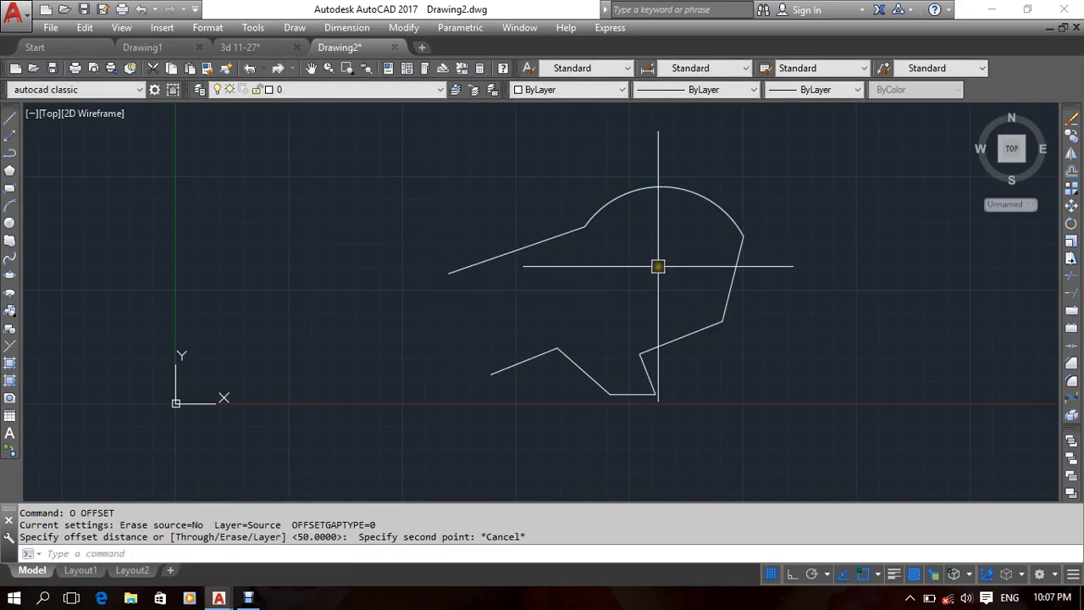
Try to offset the joined polyline with the Through option, picking a point just above its slanted segment.
type("o")
key("Return")
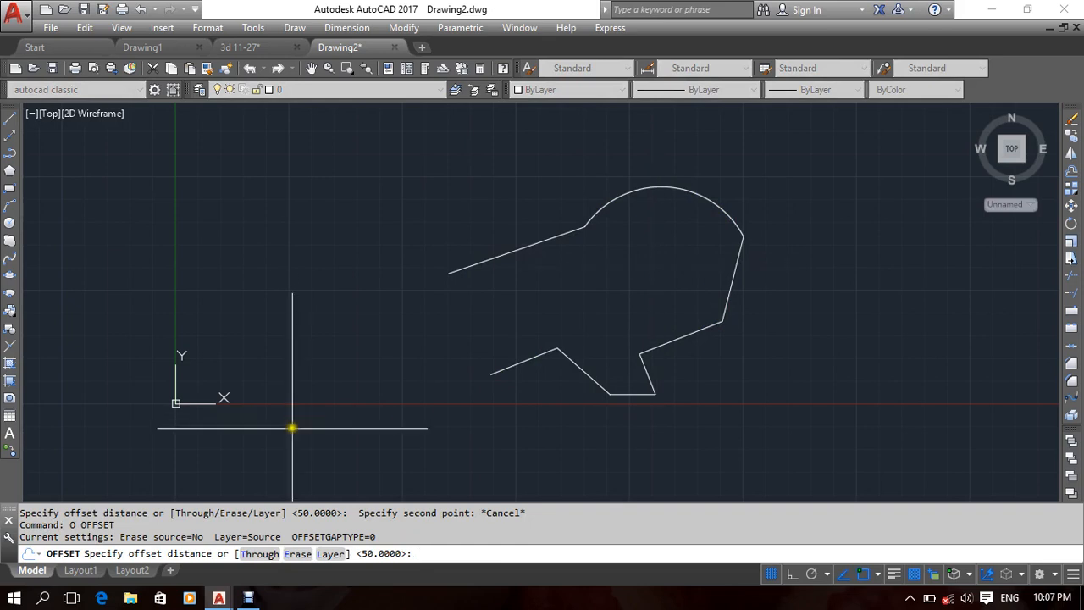
left_click(258, 554)
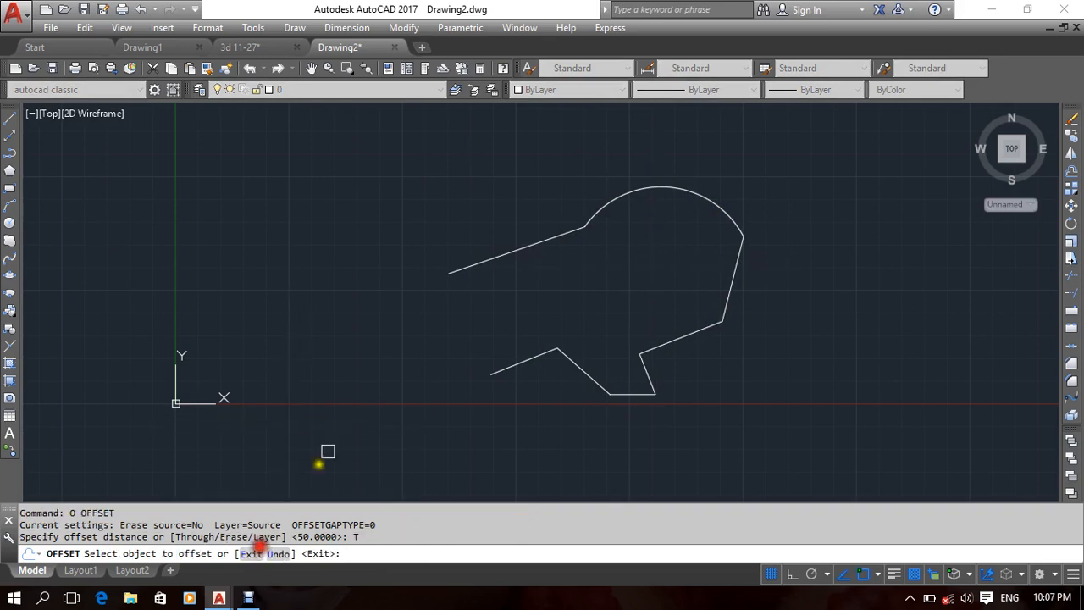
left_click(549, 240)
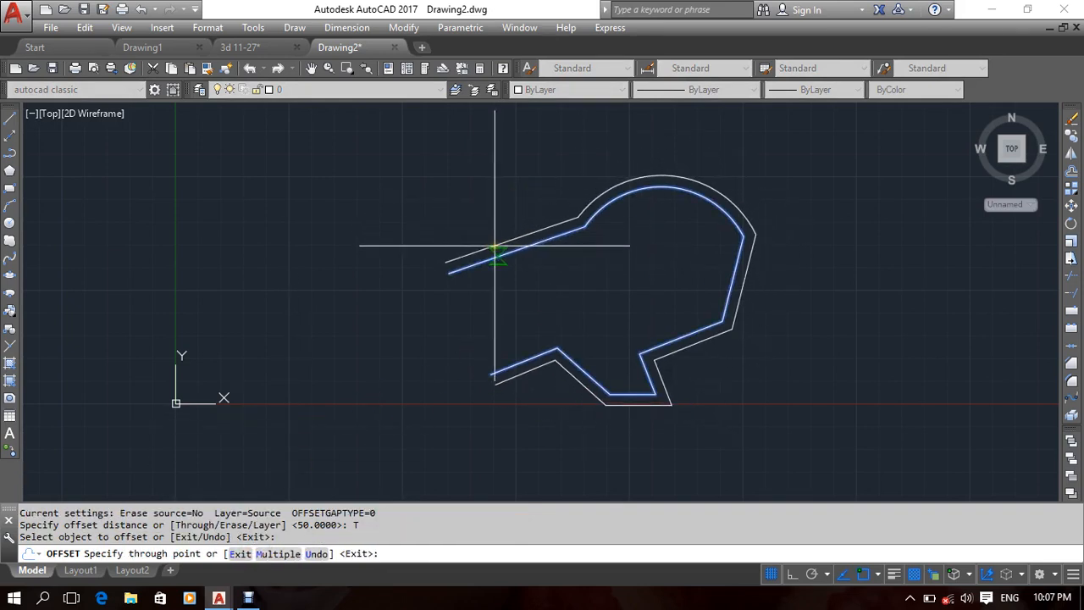
left_click(495, 246)
key("Escape")
key("Return")
key("Return")
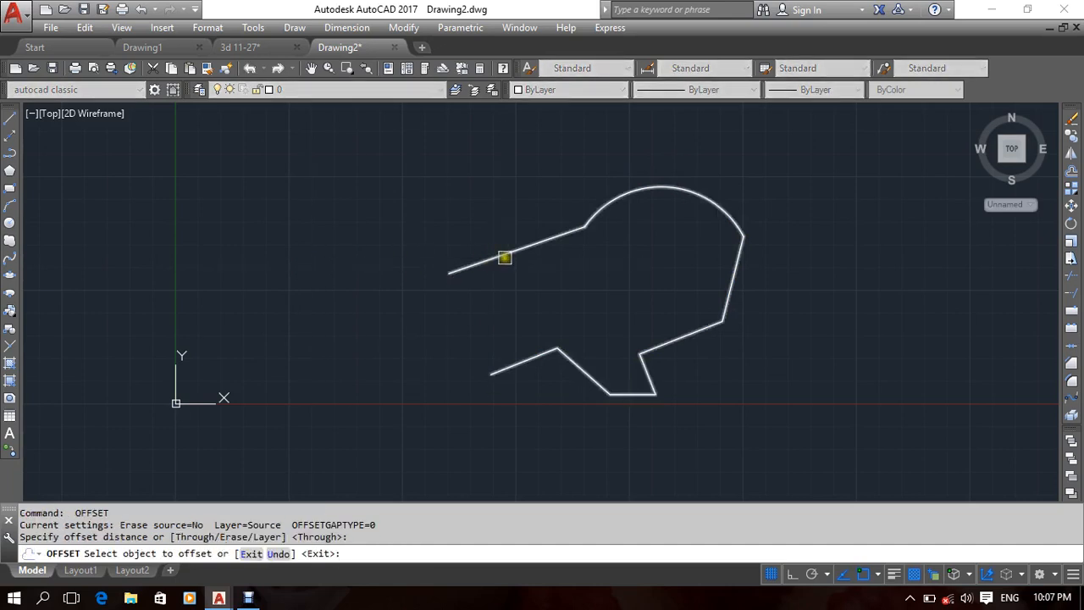
left_click(503, 254)
left_click(496, 246)
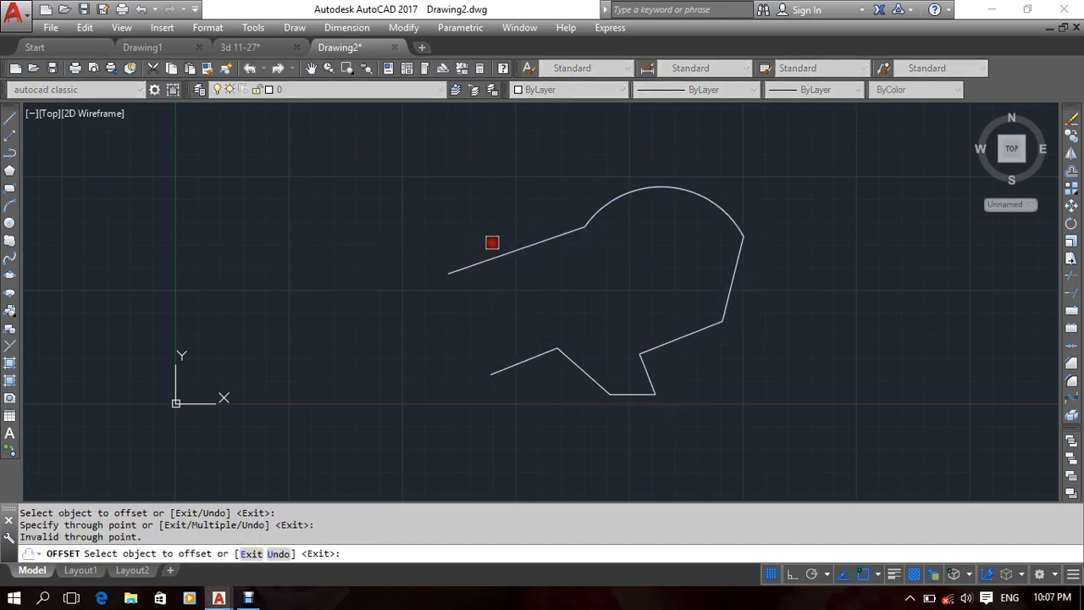
Offset the joined polyline outward by a short distance picked from the free end of its slanted segment.
key("Return")
key("Return")
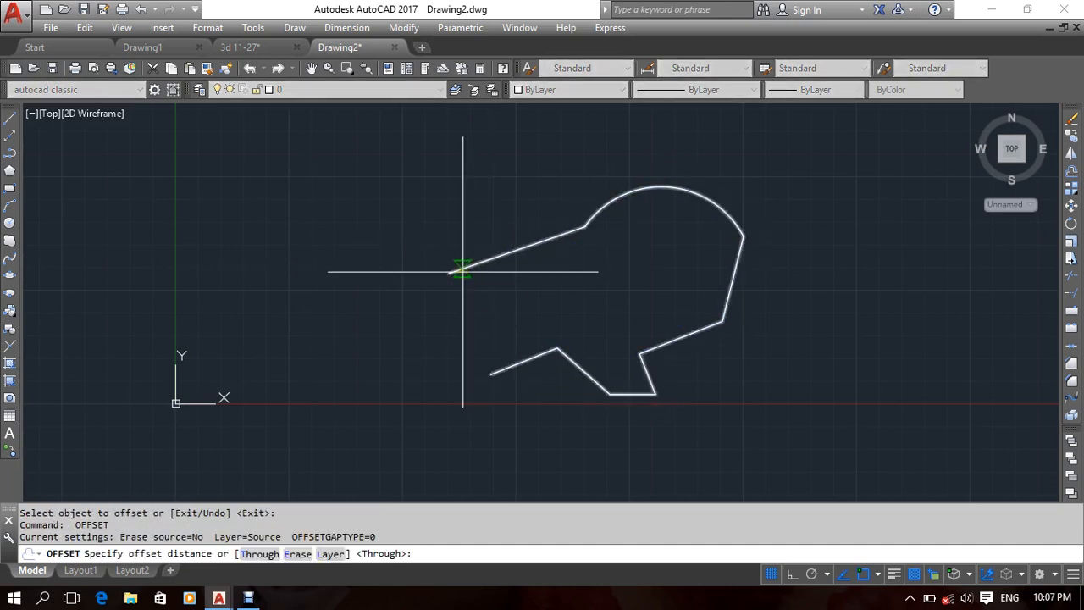
left_click(449, 273)
scroll(444, 271, "up", 4)
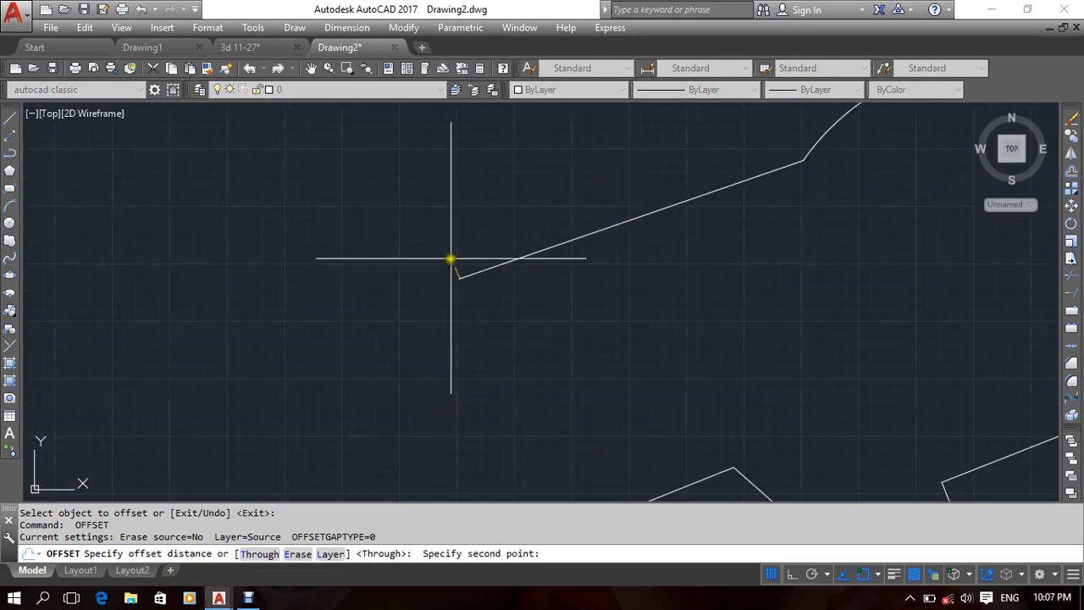
left_click(449, 257)
left_click(476, 268)
left_click(447, 226)
scroll(312, 262, "down", 4)
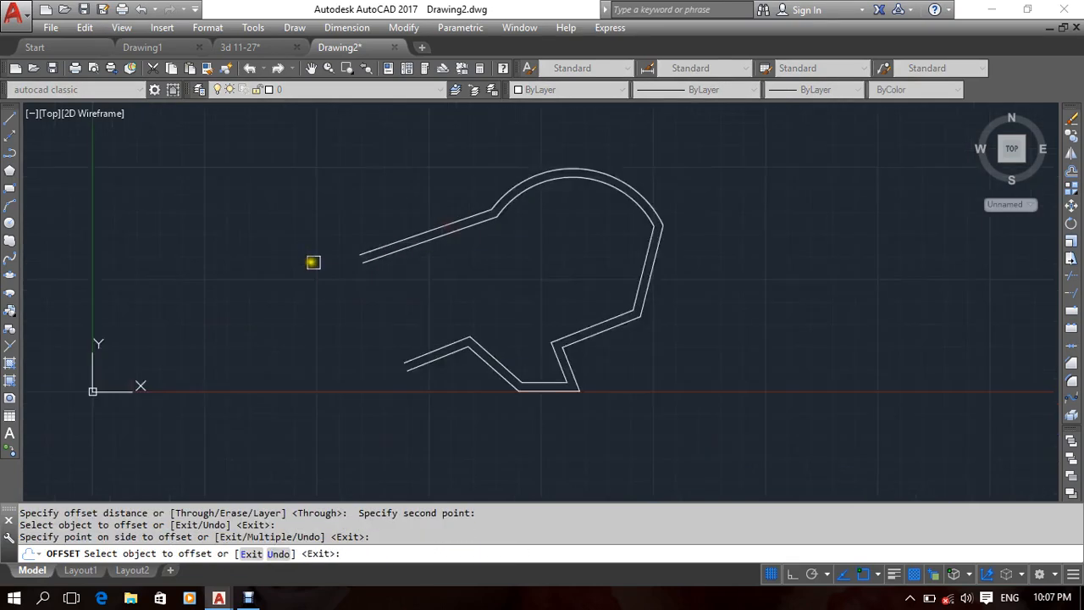
Offset the original polyline once inward and the outermost one once outward at the same distance.
scroll(523, 288, "up", 2)
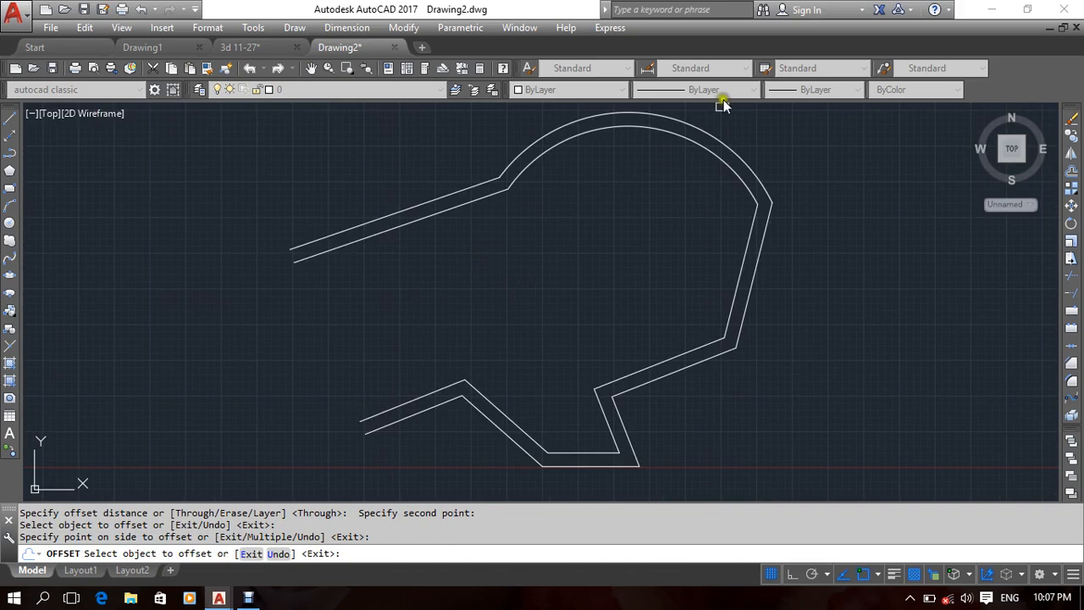
left_click(718, 167)
left_click(672, 178)
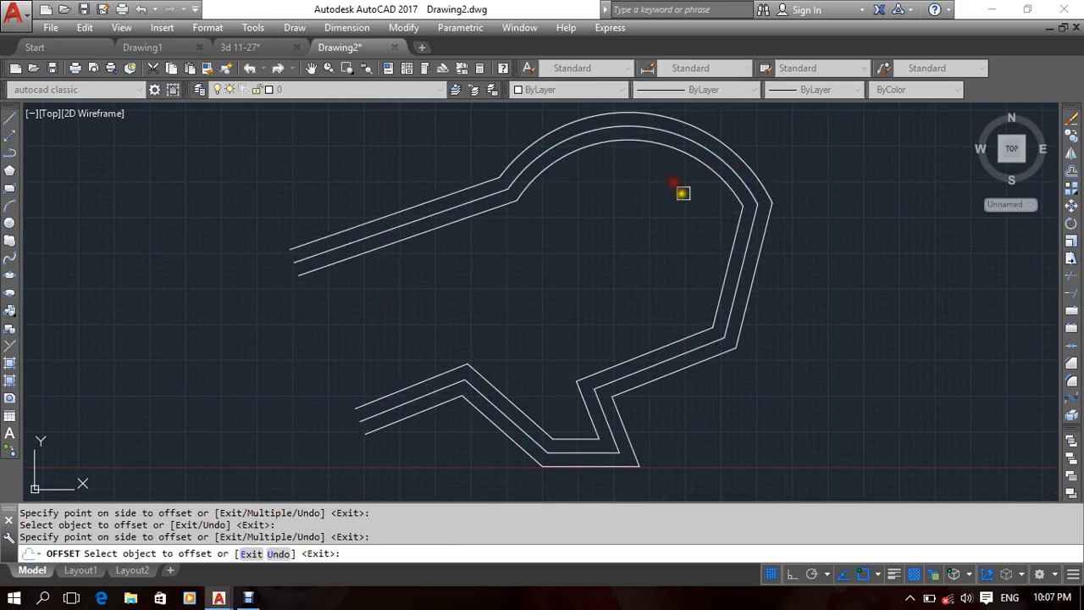
left_click(768, 177)
left_click(852, 160)
key("Escape")
scroll(593, 271, "down", 2)
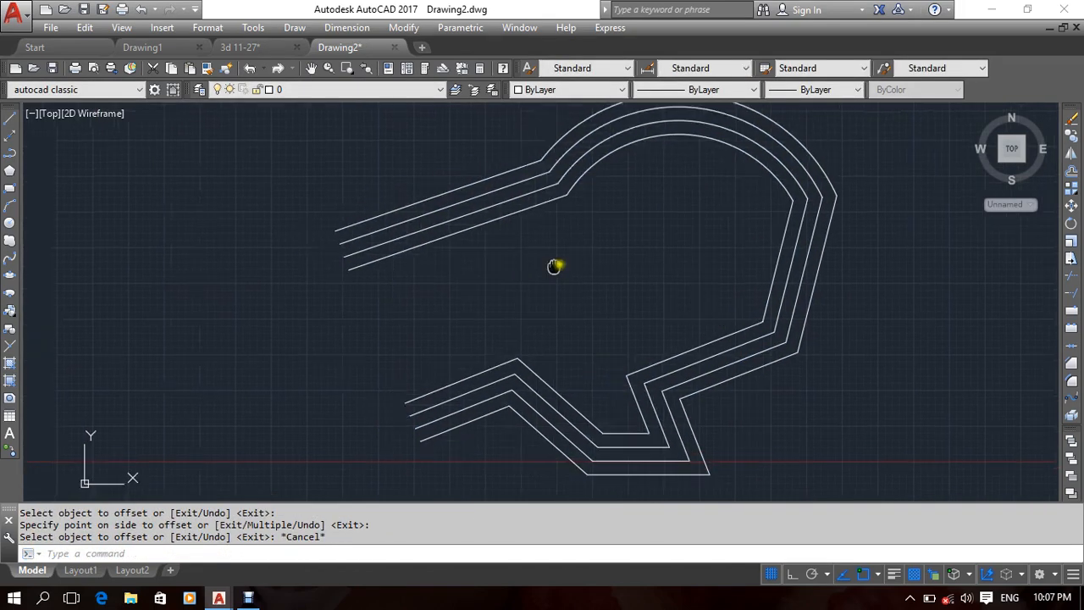
Erase all four parallel polylines.
middle_click_drag(633, 283, 611, 277)
left_click(830, 251)
left_click(491, 331)
mouse_move(489, 336)
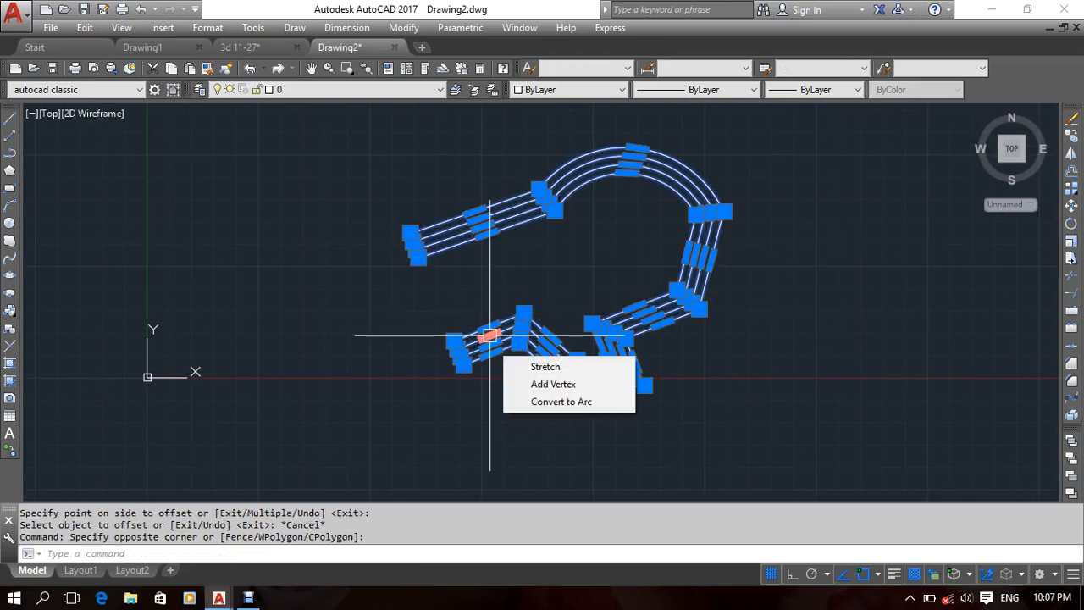
key("Delete")
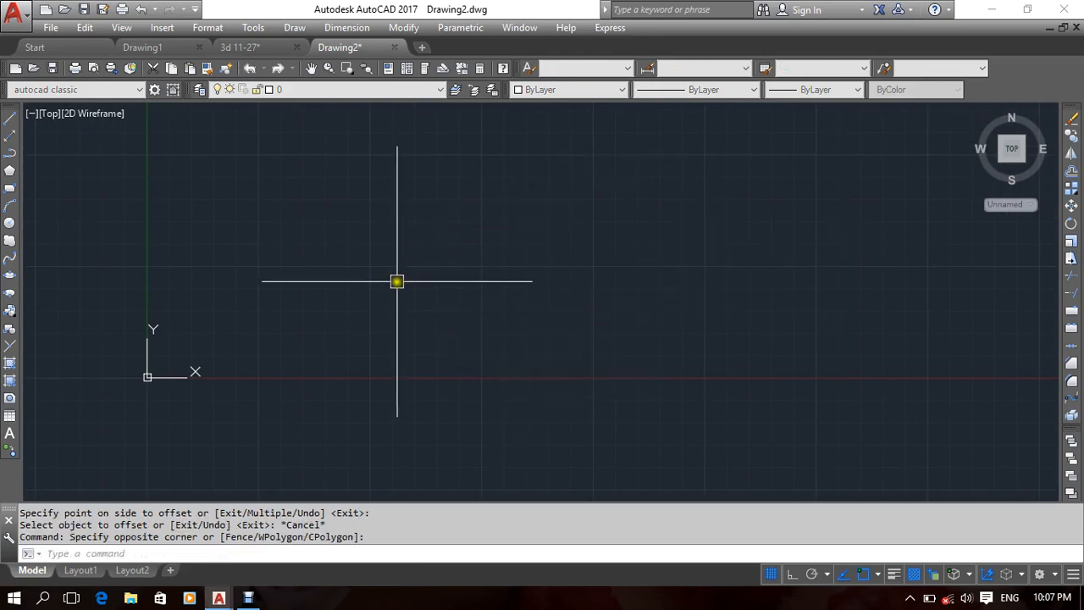
middle_click_drag(419, 272, 427, 245)
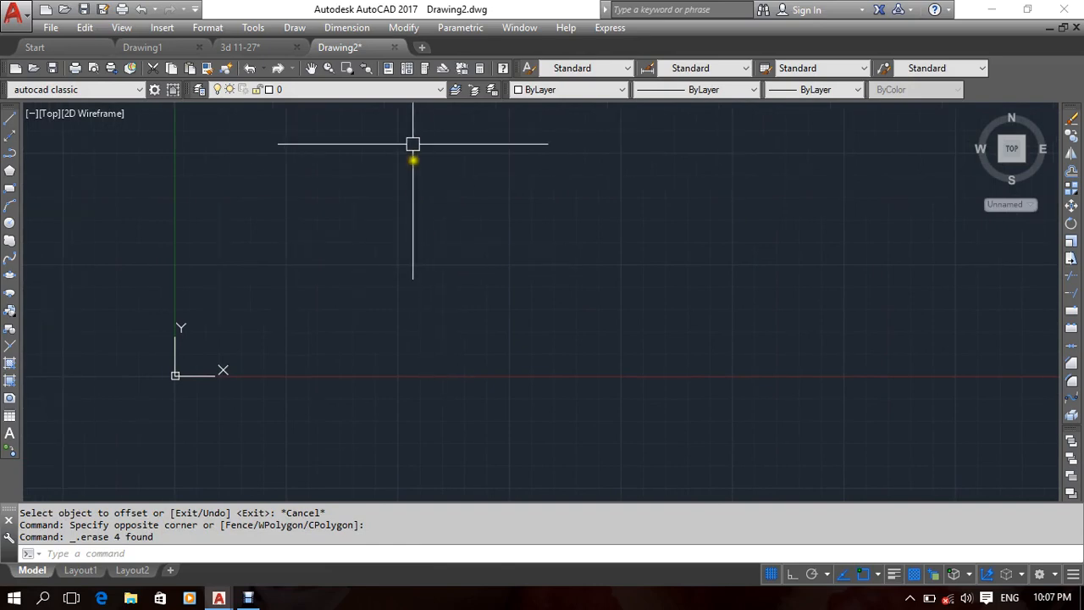
left_click(398, 27)
left_click(400, 12)
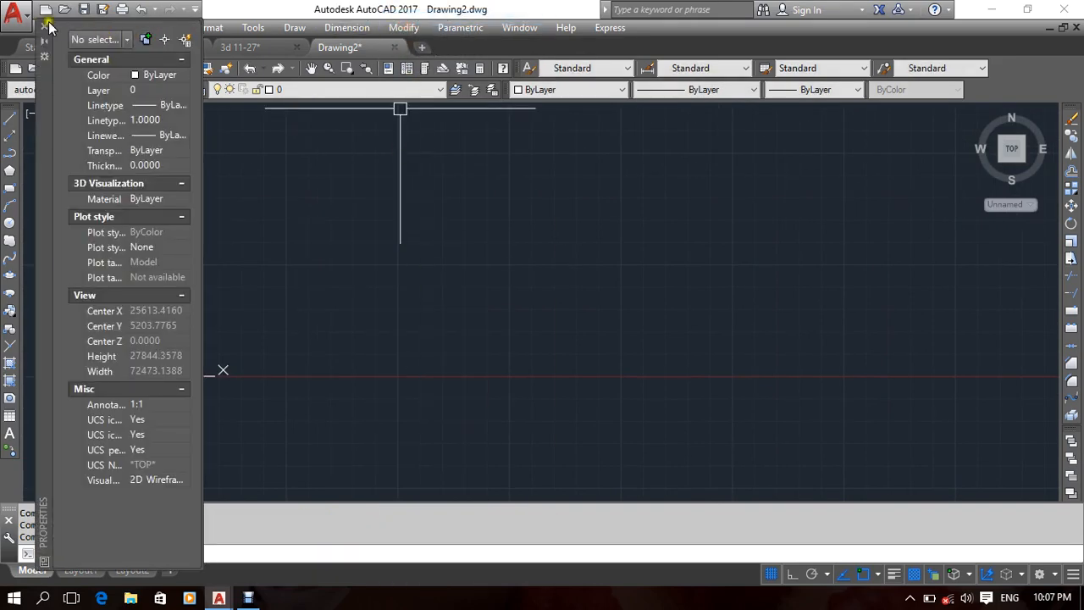
left_click(44, 31)
left_click(405, 27)
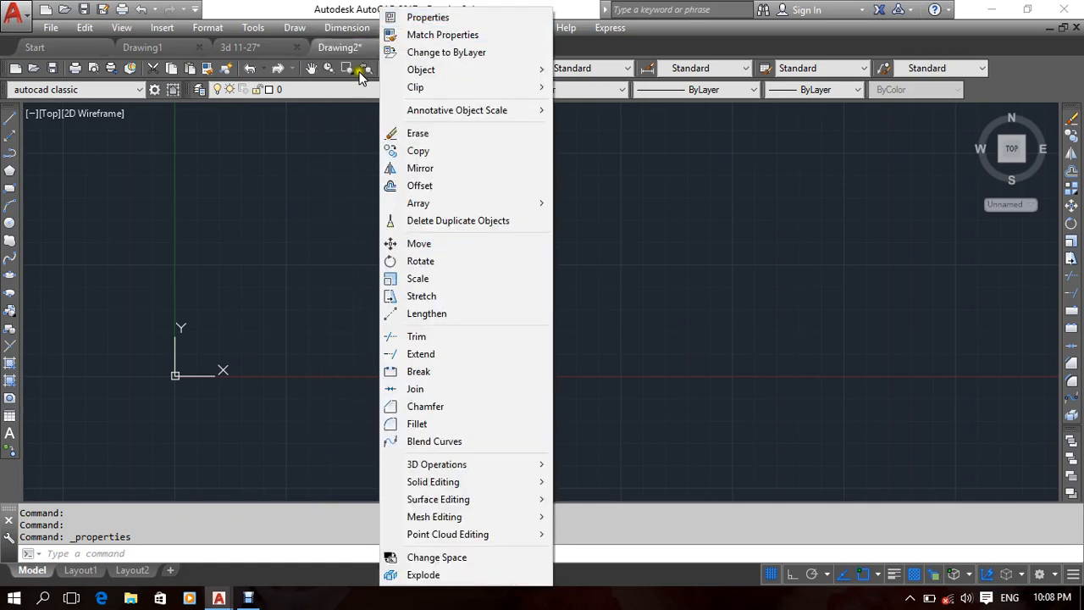
left_click(297, 279)
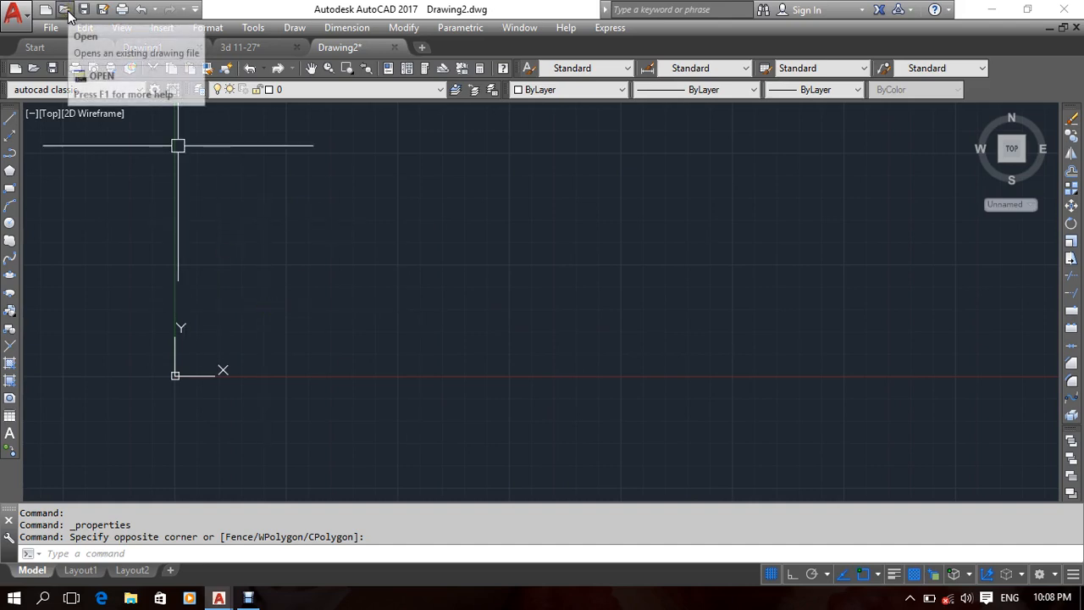
left_click(429, 254)
left_click(372, 319)
mouse_move(441, 312)
middle_mouse_down()
mouse_move(407, 373)
mouse_move(350, 309)
middle_mouse_up()
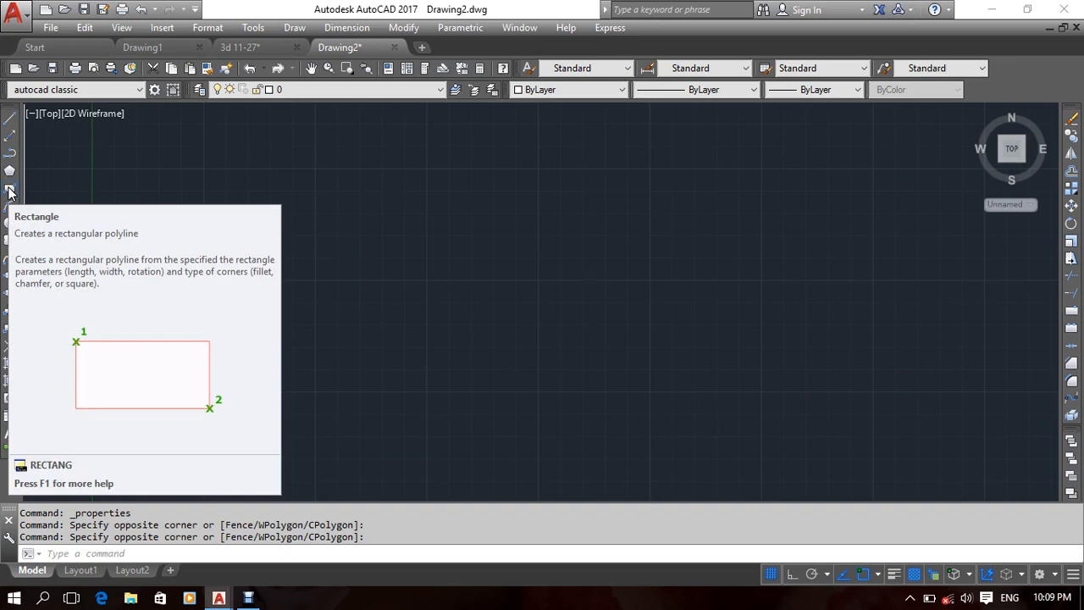
left_click(448, 246)
left_click(385, 286)
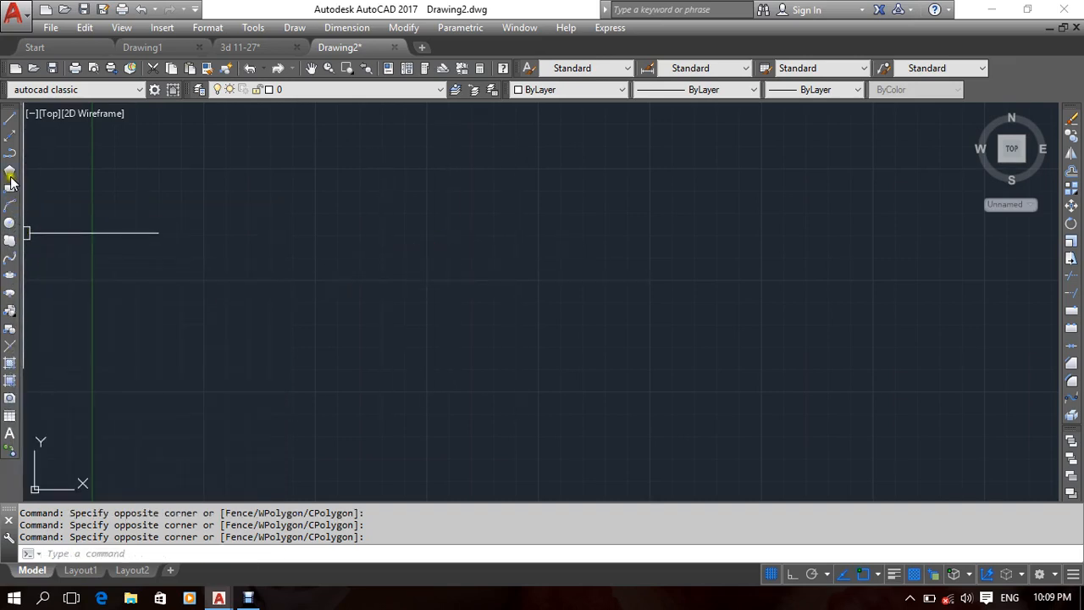
Draw the stepped upper edge of an outline with Ortho on: a short run, a rise, a raised run, a drop and a lower run.
left_click(13, 116)
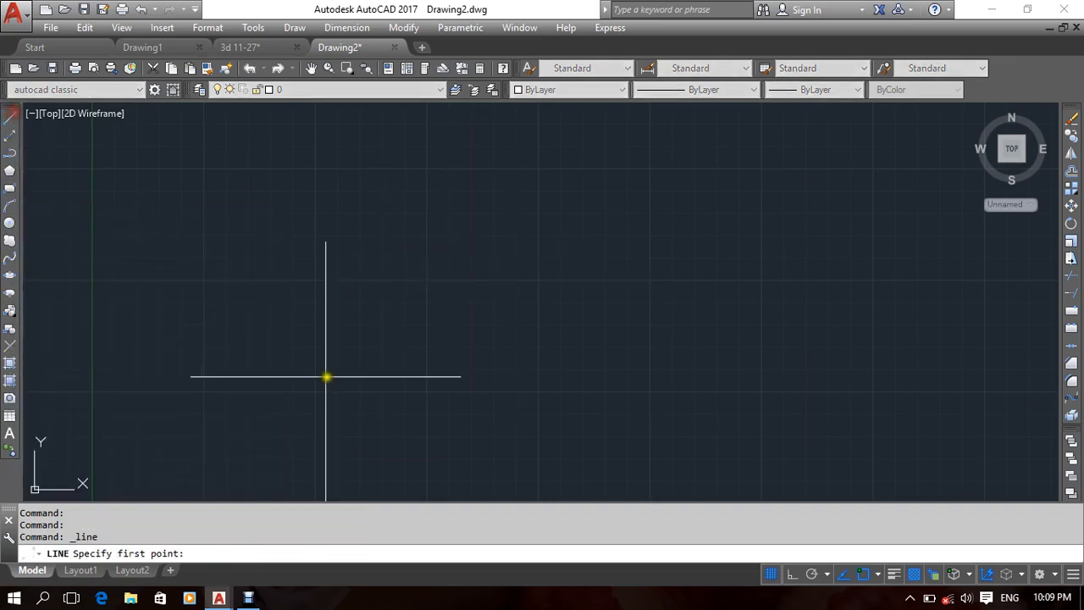
left_click(277, 345)
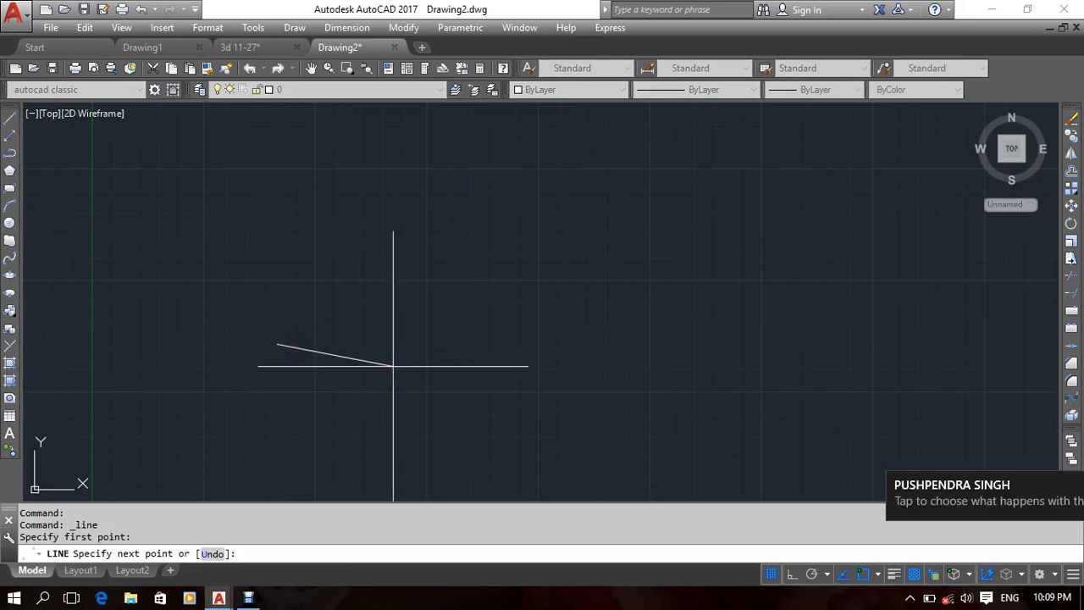
key("F8")
left_click(477, 343)
left_click(495, 230)
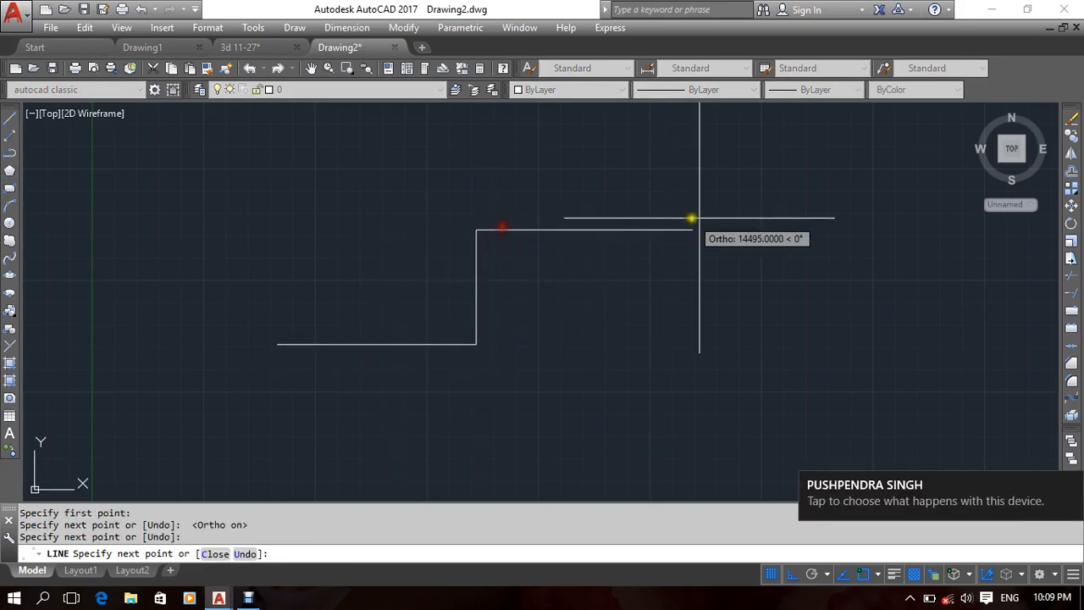
left_click(704, 225)
left_click(722, 372)
left_click(998, 372)
Complete the line outline with its right side, a long straight base and a left side closing at the start point.
mouse_move(949, 428)
middle_mouse_down()
mouse_move(937, 407)
mouse_move(721, 271)
middle_mouse_up()
mouse_move(301, 378)
middle_mouse_down()
mouse_move(431, 381)
mouse_move(581, 415)
middle_mouse_up()
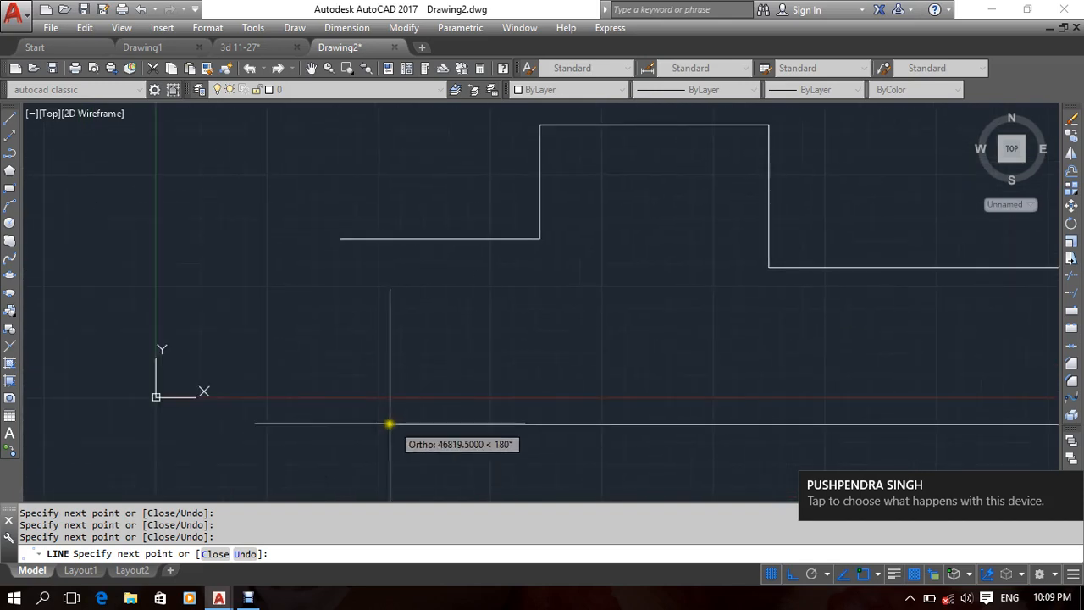
left_click(340, 426)
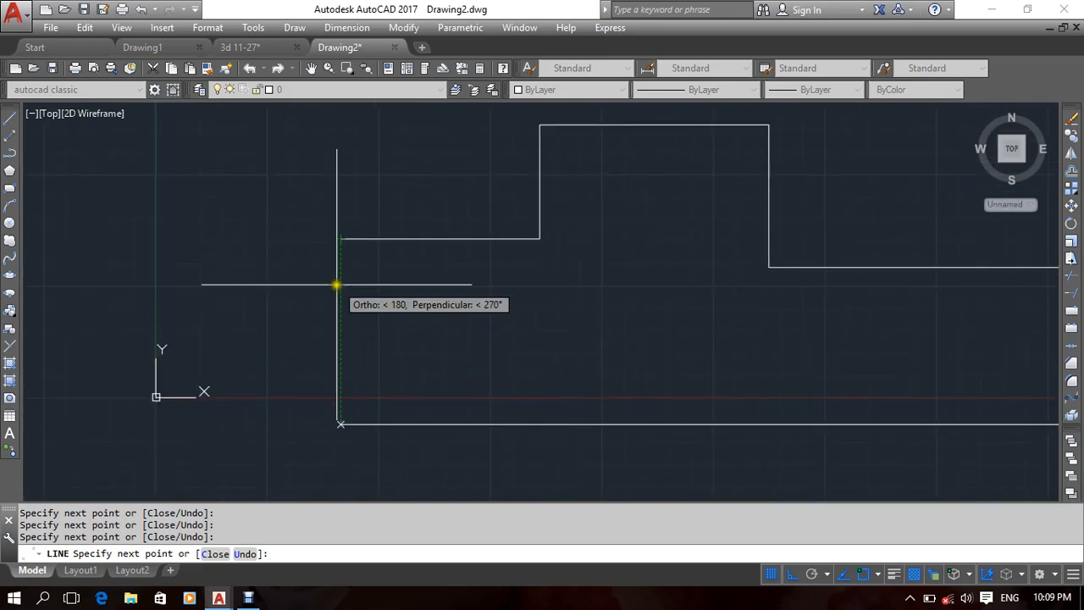
left_click(341, 239)
key("Return")
mouse_move(796, 320)
middle_mouse_down()
mouse_move(644, 322)
mouse_move(672, 319)
middle_mouse_up()
scroll(675, 321, "down", 2)
middle_click_drag(559, 293, 540, 297)
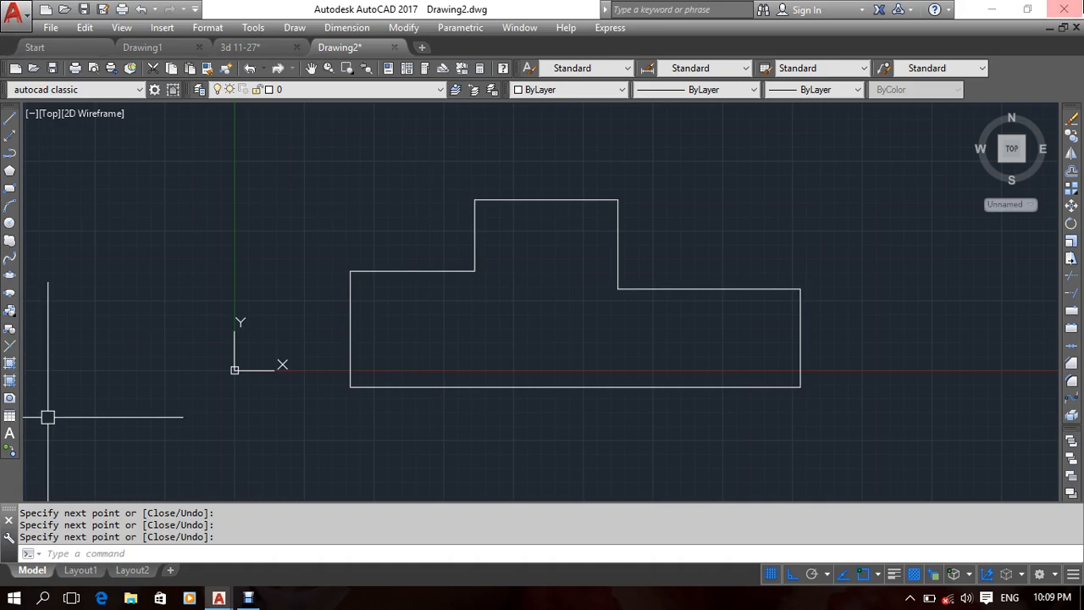
Start the Fillet command and set the fillet radius to 5.
left_click(413, 30)
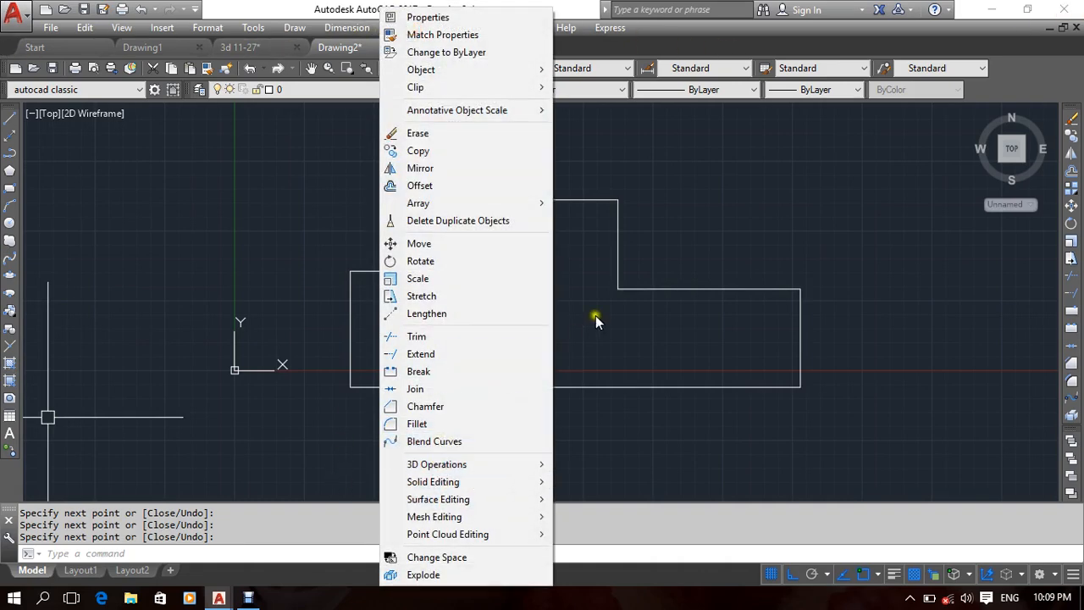
left_click(672, 224)
type("f")
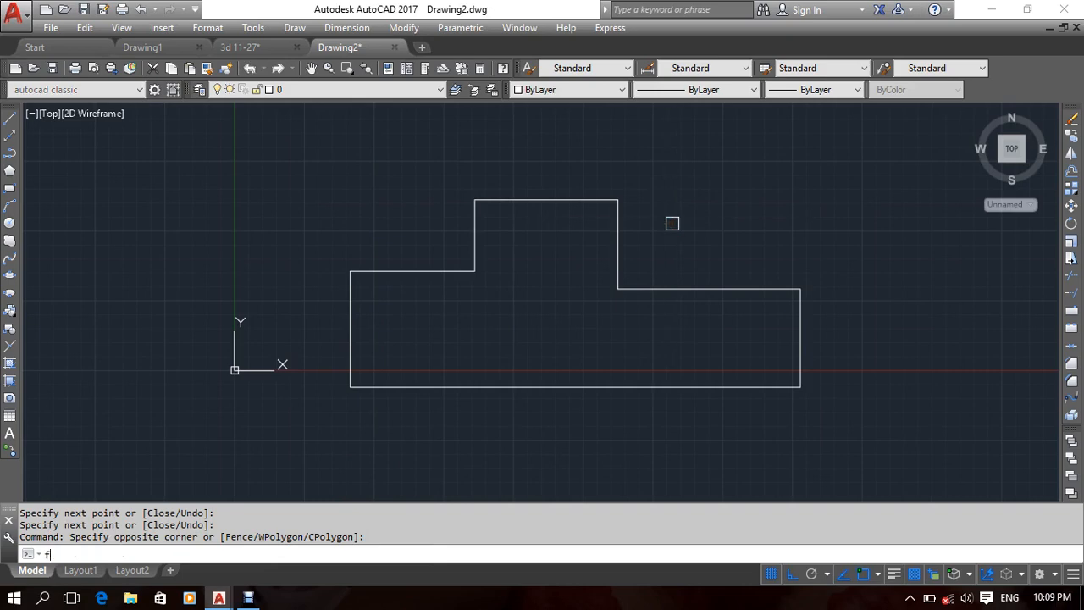
key("Return")
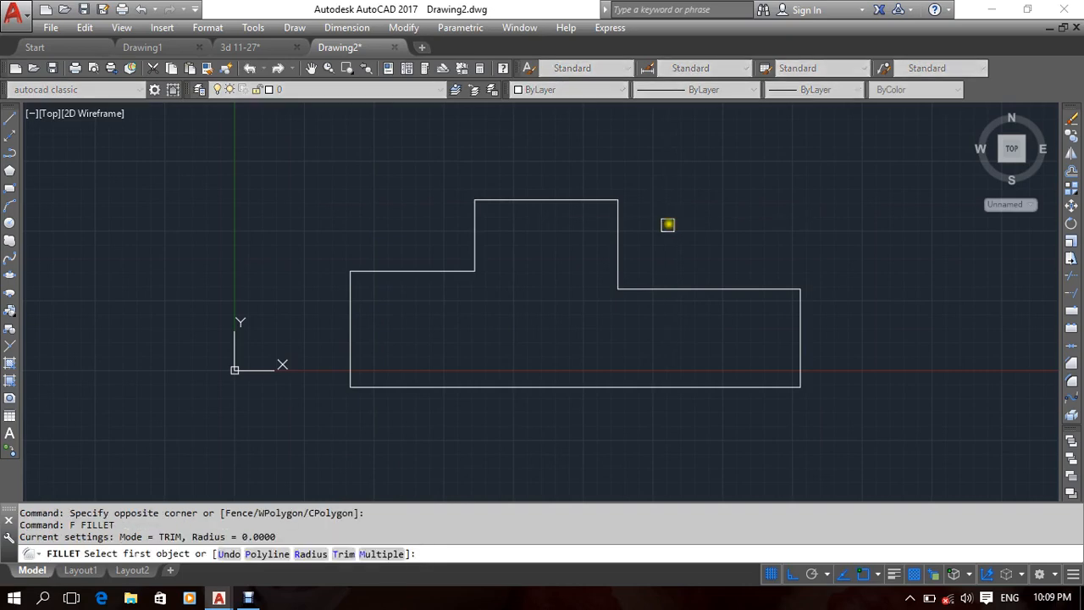
middle_click_drag(557, 331, 573, 288)
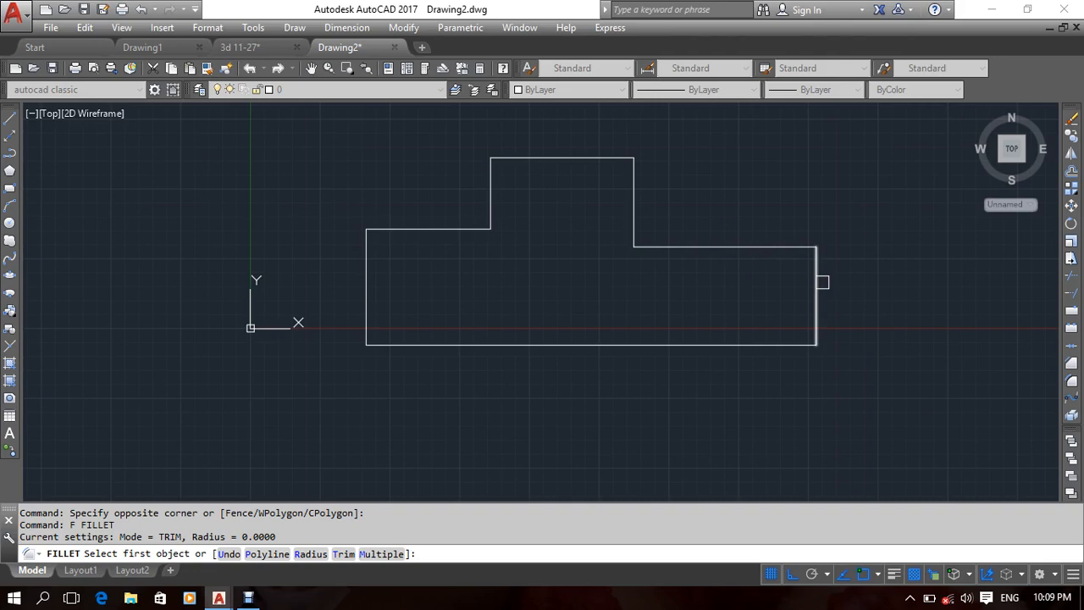
left_click(311, 555)
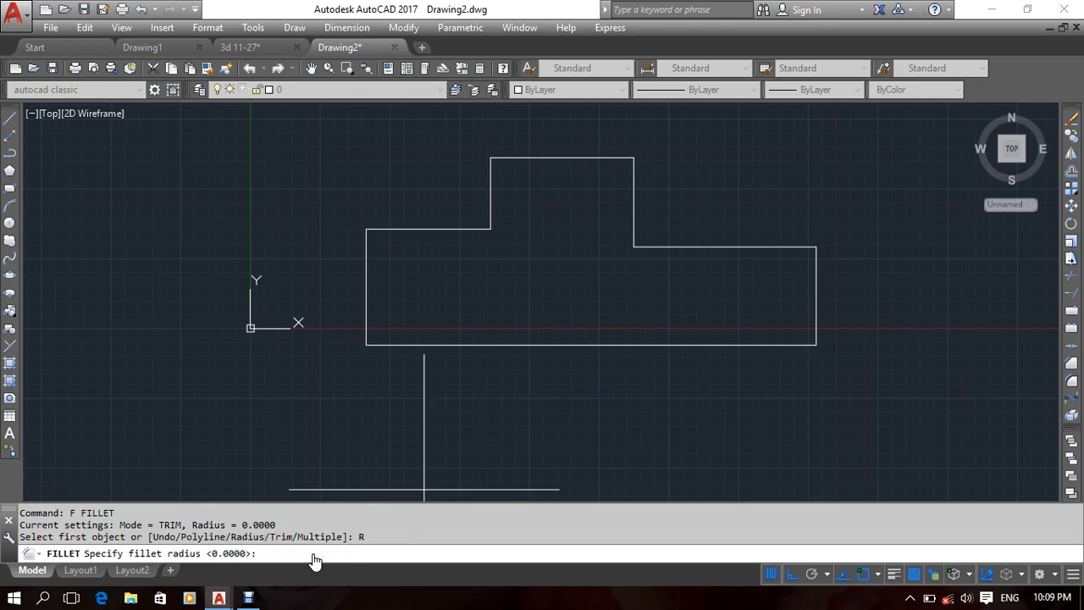
type("5")
key("Return")
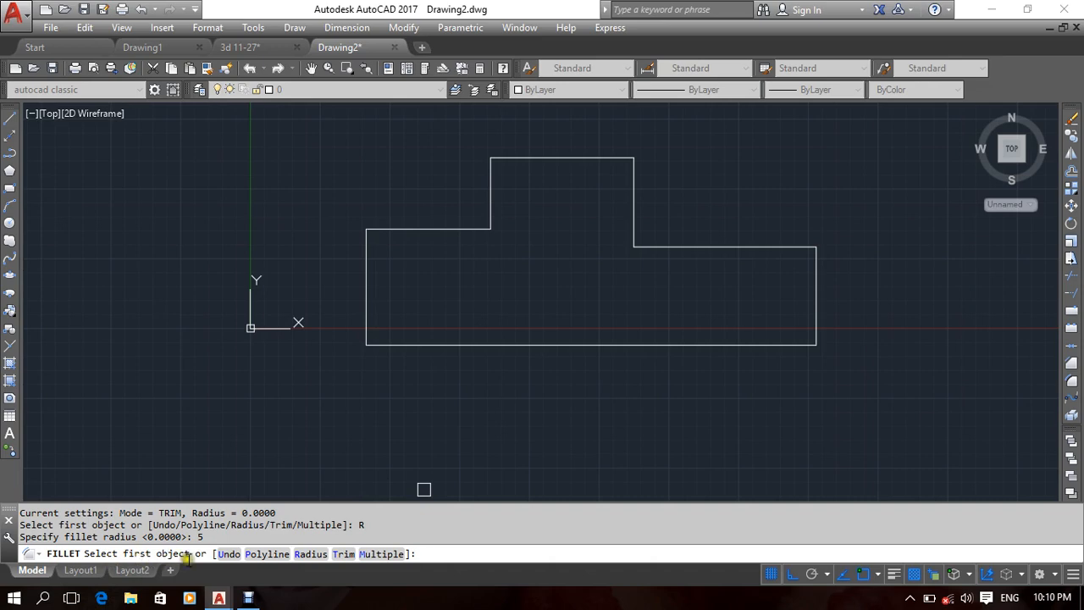
Choose the outline's base line, near its lower-right corner, as the first object of the fillet.
scroll(761, 295, "up", 4)
middle_click_drag(761, 295, 717, 342)
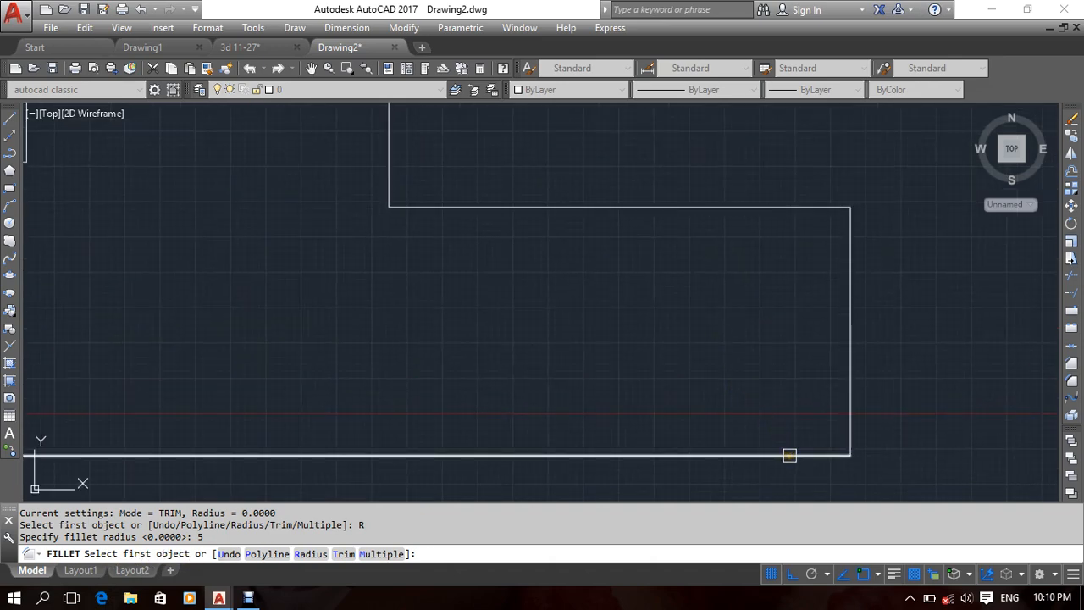
left_click(789, 454)
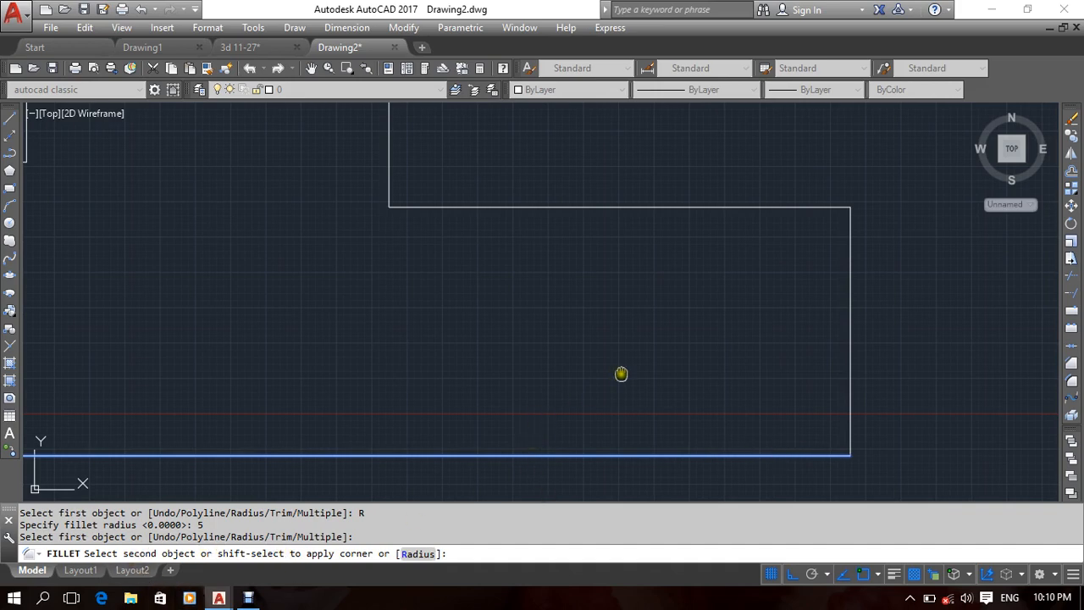
Preview the radius 5 fillet between the outline's bottom line and its right vertical line.
middle_click_drag(621, 373, 607, 375)
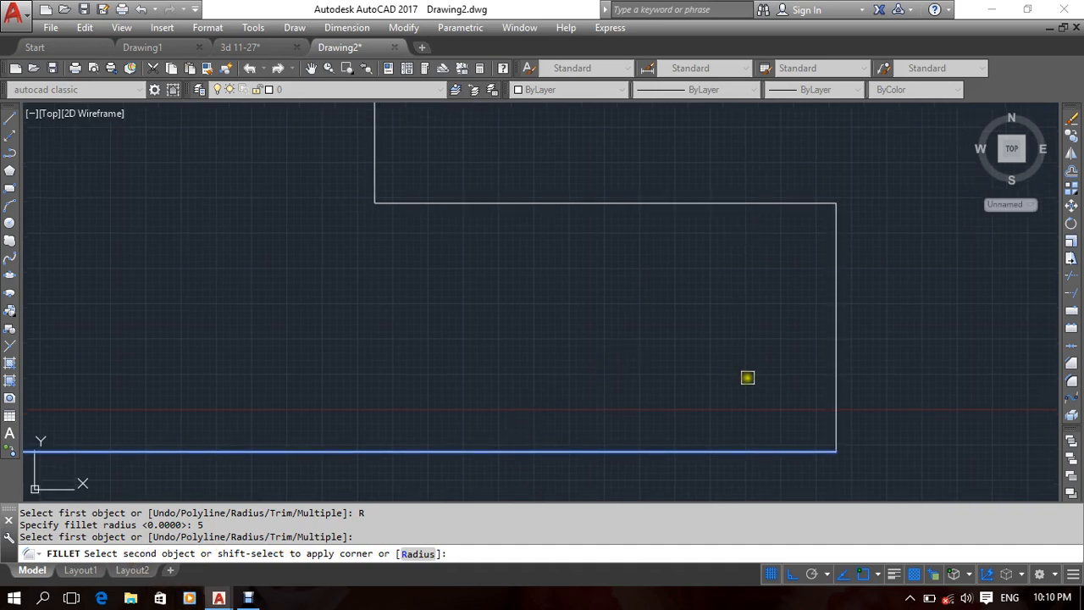
scroll(839, 472, "up", 5)
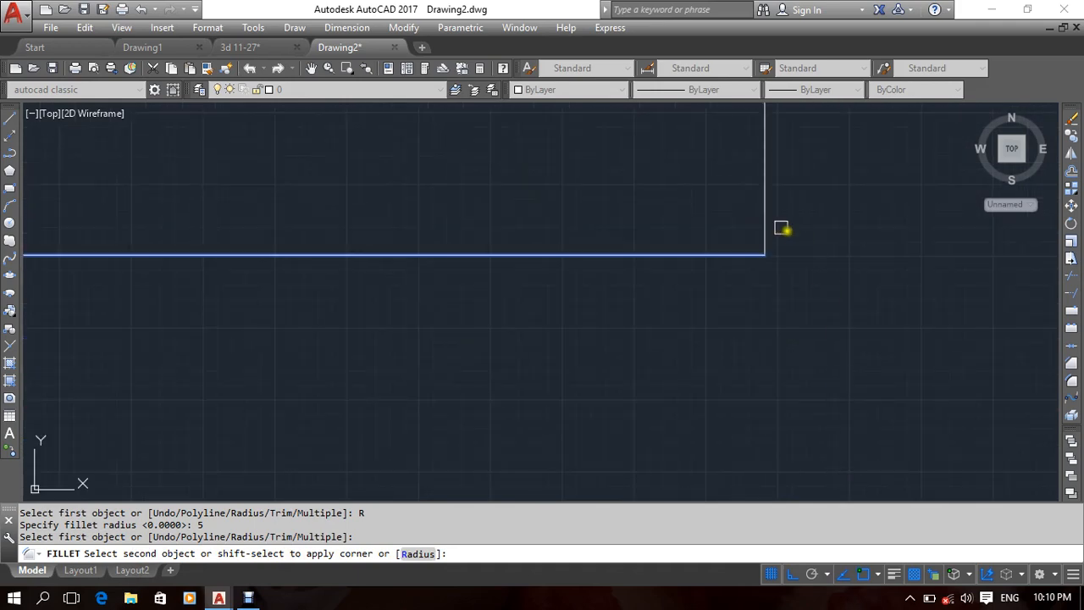
scroll(760, 221, "up", 4)
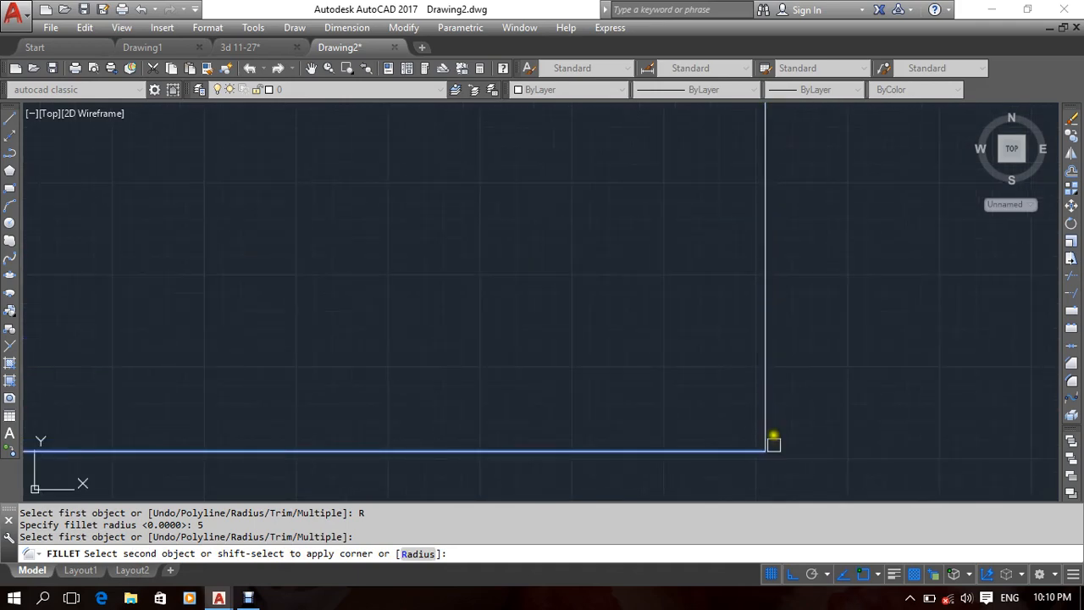
scroll(779, 462, "up", 6)
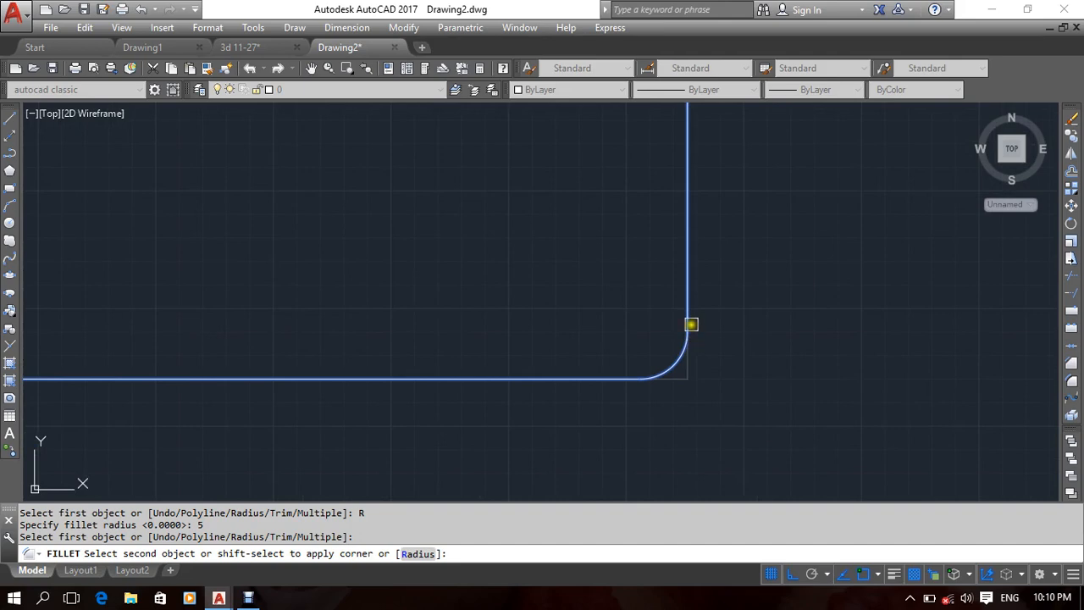
scroll(690, 337, "up", 2)
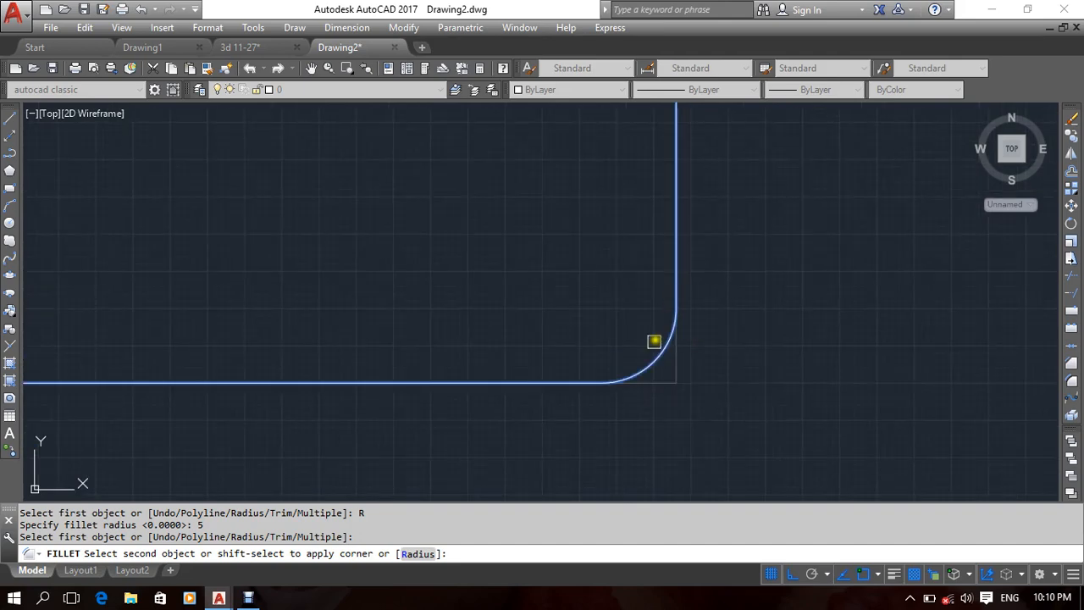
scroll(714, 423, "down", 3)
scroll(654, 408, "down", 3)
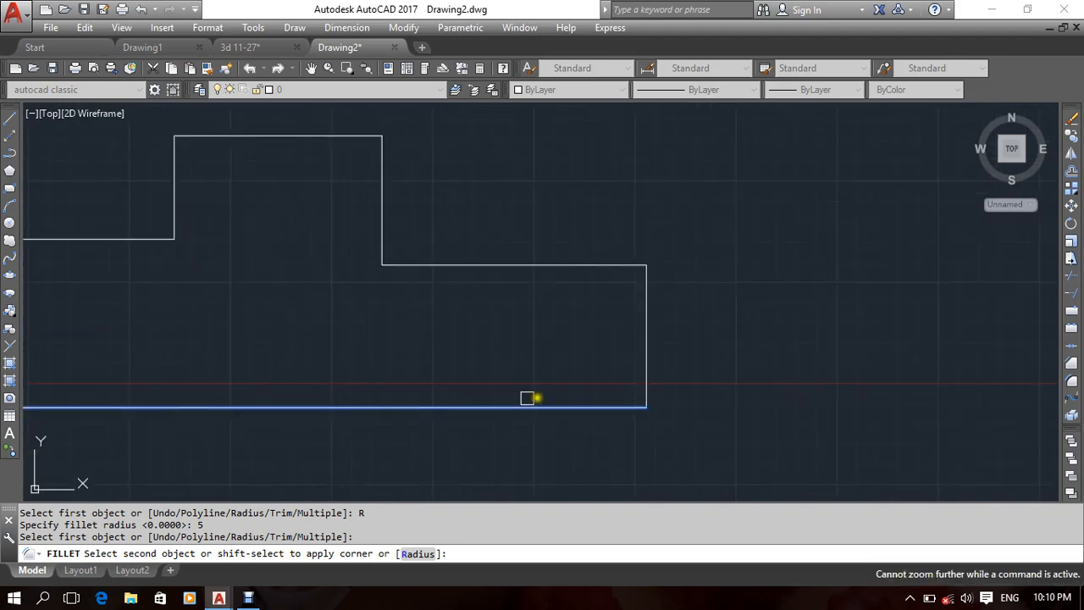
Set the fillet radius to 25 and leave the Fillet command without rounding the corner.
left_click(416, 554)
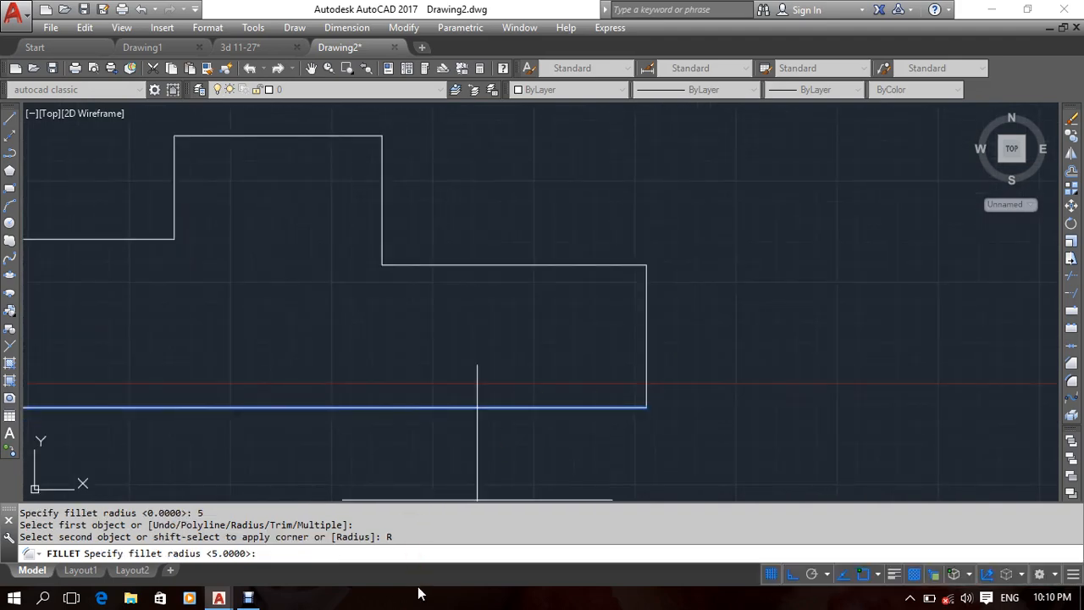
type("25")
key("Return")
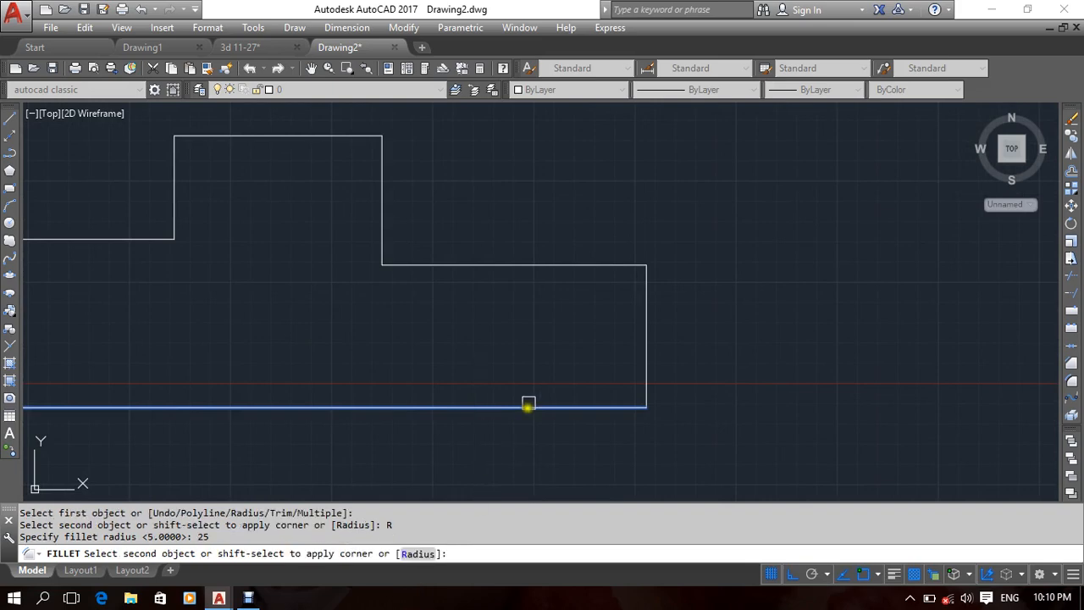
scroll(636, 418, "up", 3)
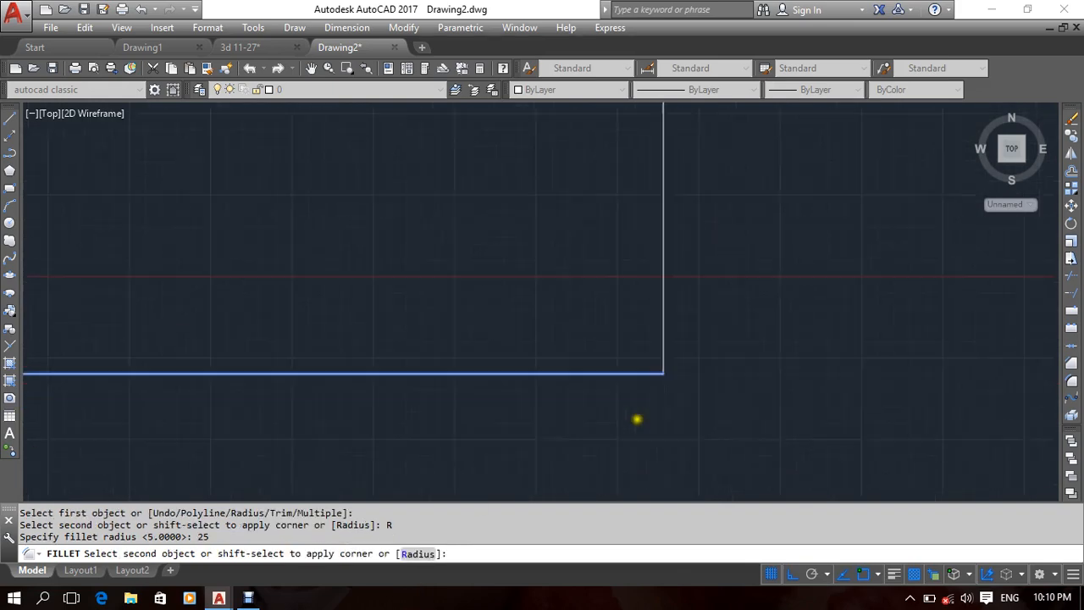
scroll(700, 308, "up", 8)
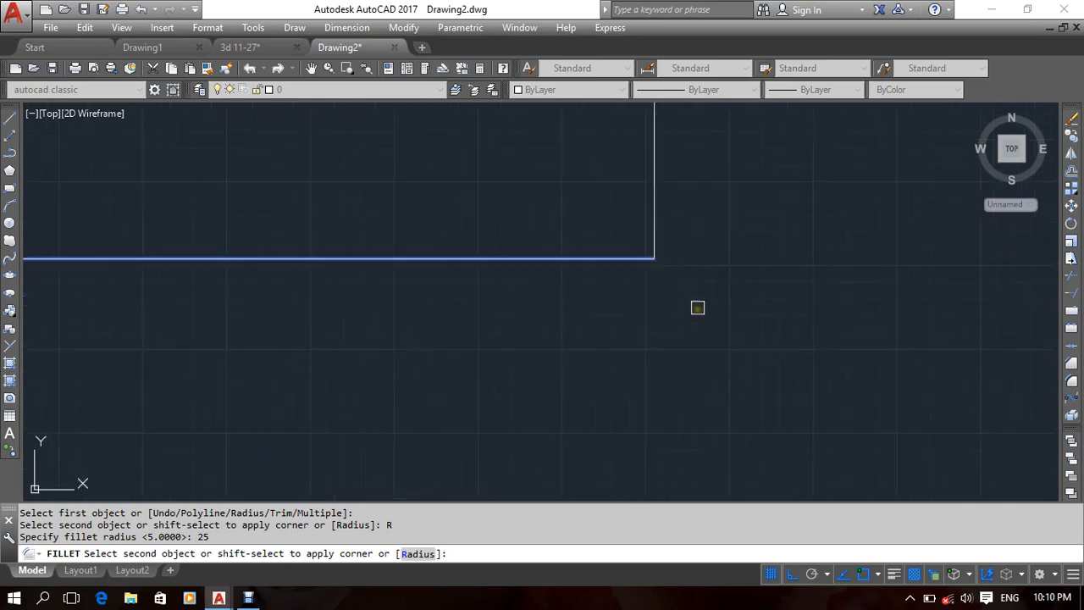
scroll(674, 307, "down", 10)
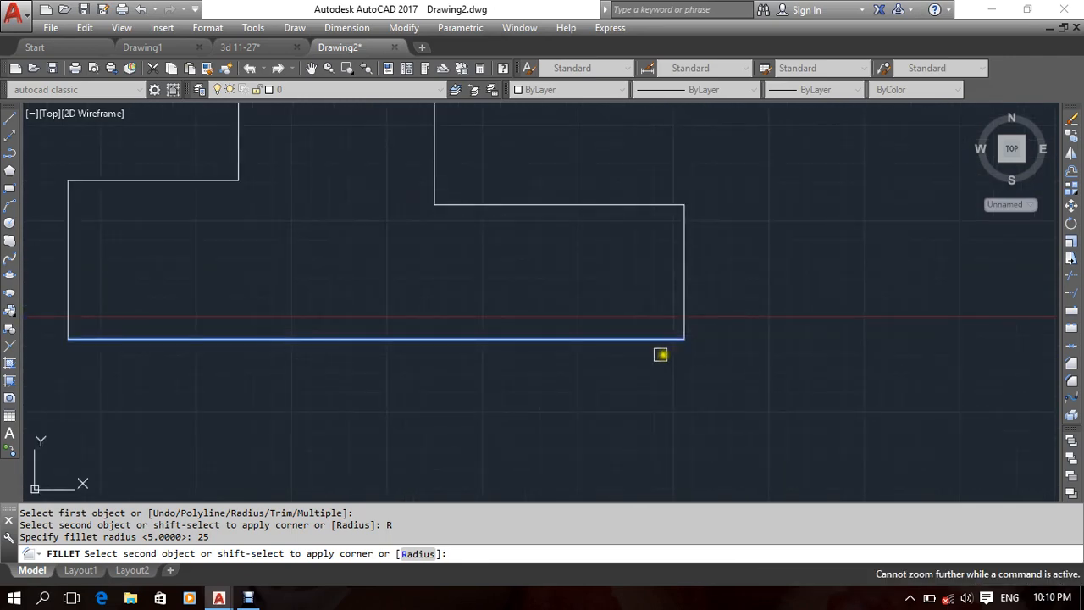
middle_click_drag(505, 278, 583, 337)
key("Escape")
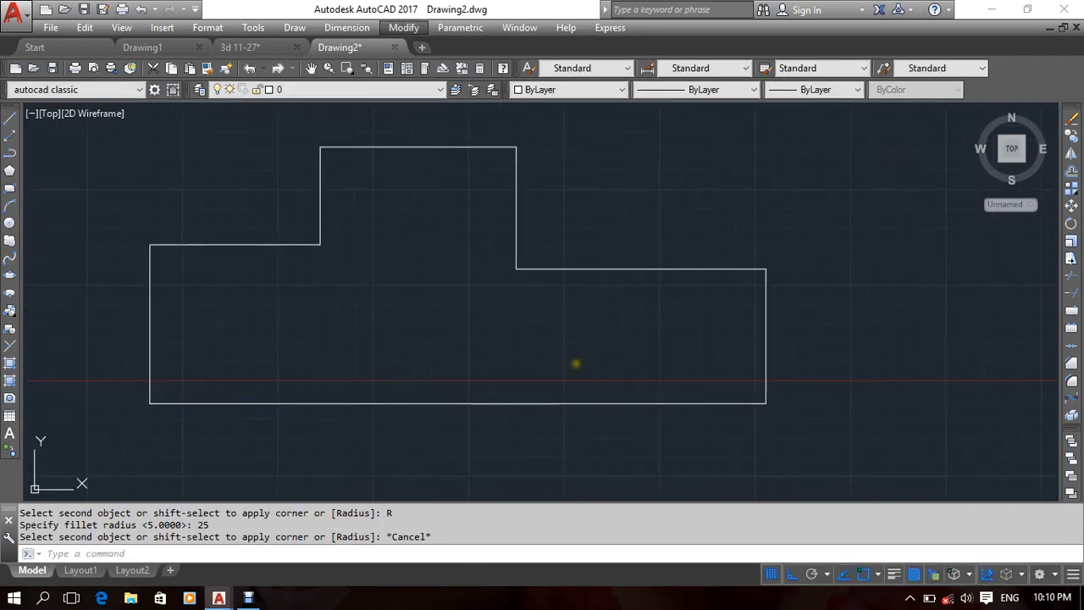
Scale the whole stepped outline by a factor of 0.1 from a base point below it.
scroll(564, 338, "down", 4)
left_click(551, 336)
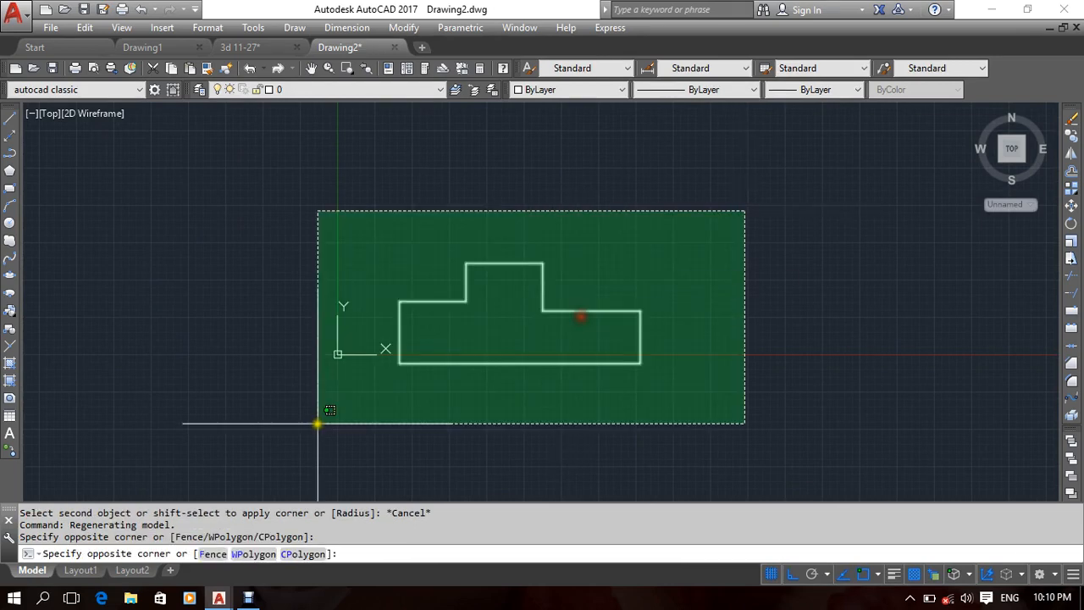
left_click(317, 423)
type("sc")
key("Return")
left_click(473, 432)
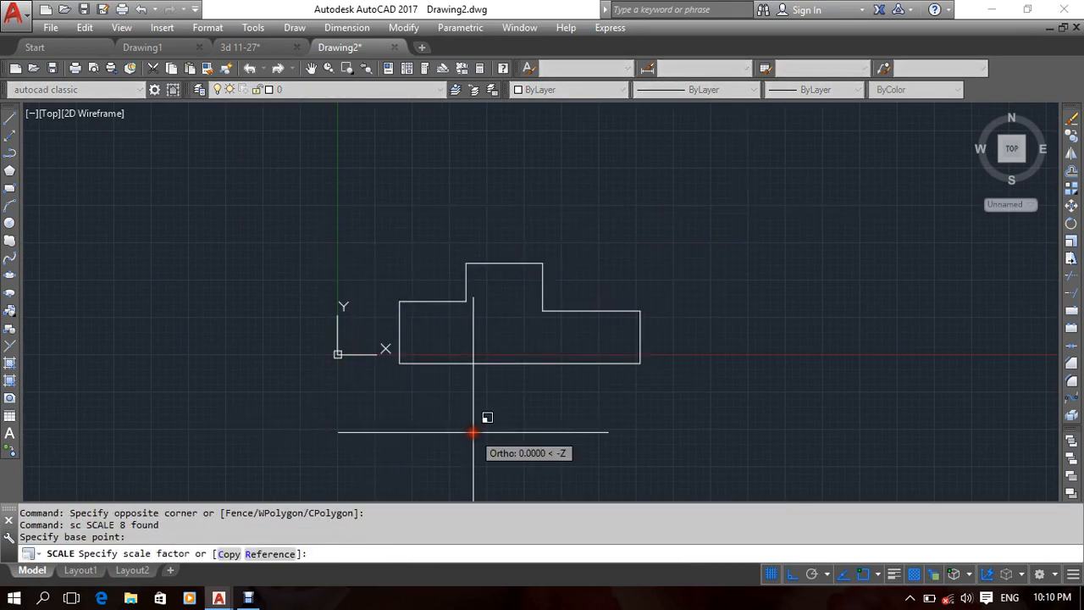
type(".1")
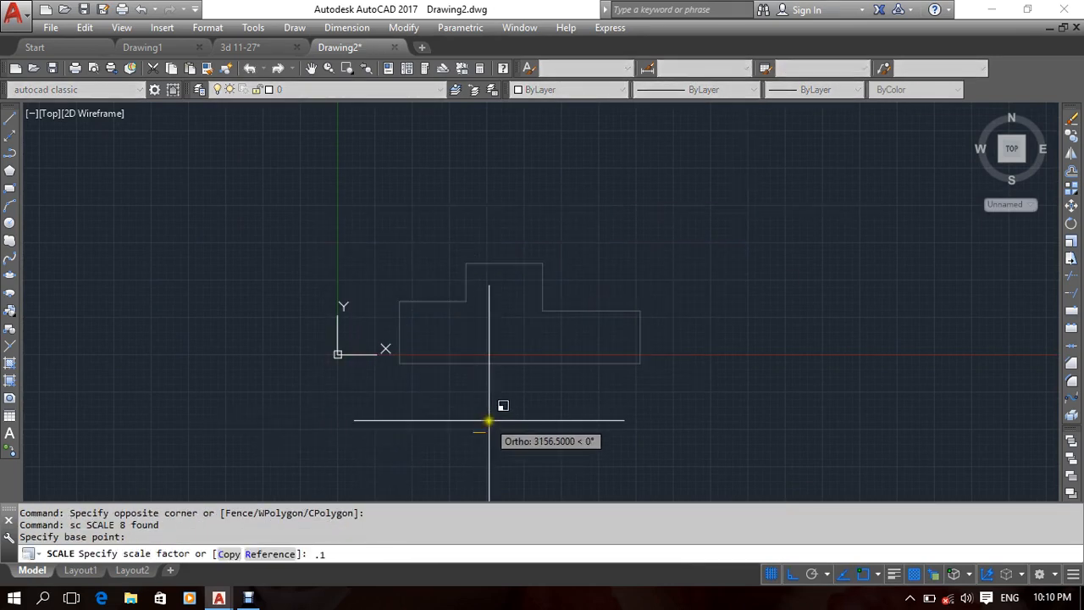
key("Return")
scroll(534, 364, "up", 6)
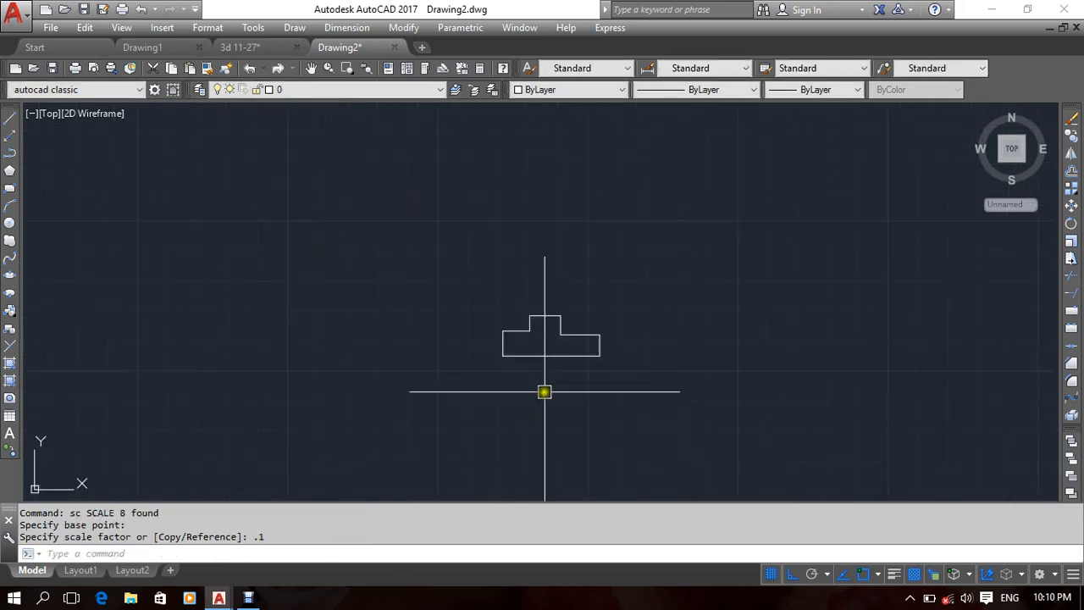
middle_click_drag(504, 330, 540, 370)
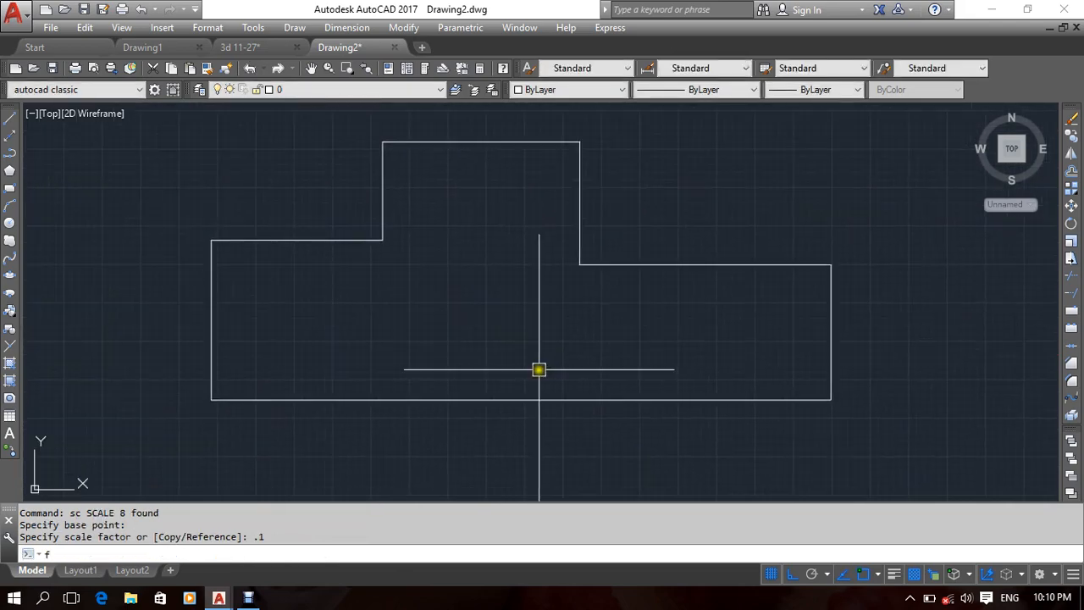
type("f")
key("Return")
middle_click_drag(629, 349, 585, 358)
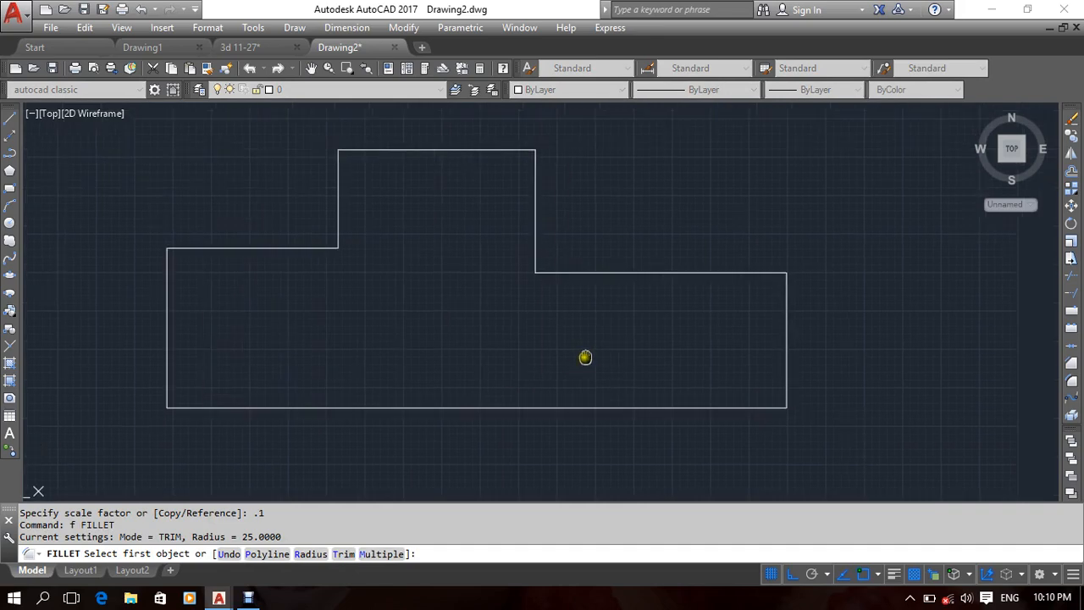
left_click(722, 407)
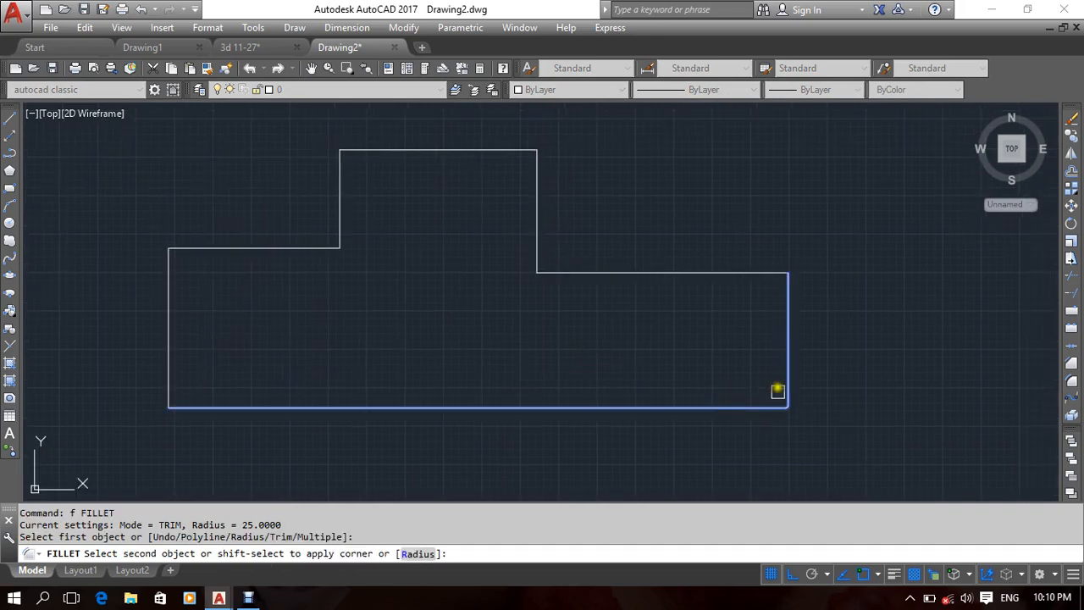
scroll(777, 390, "up", 4)
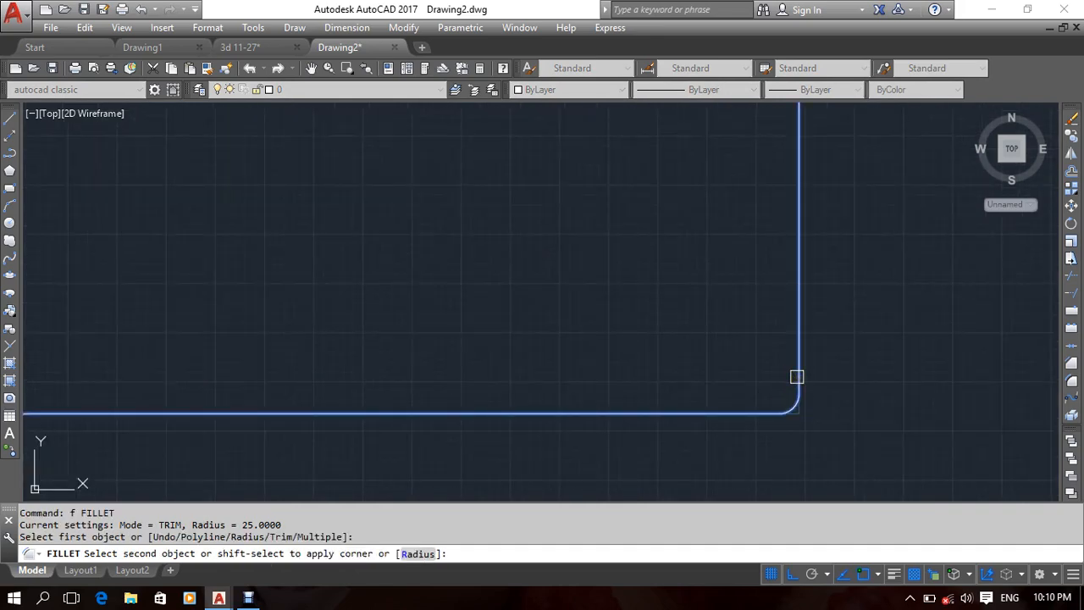
scroll(553, 339, "down", 4)
key("Escape")
Scale the entire outline once more by a factor of 0.1 about a point below its bottom line.
left_click(657, 243)
left_click(276, 391)
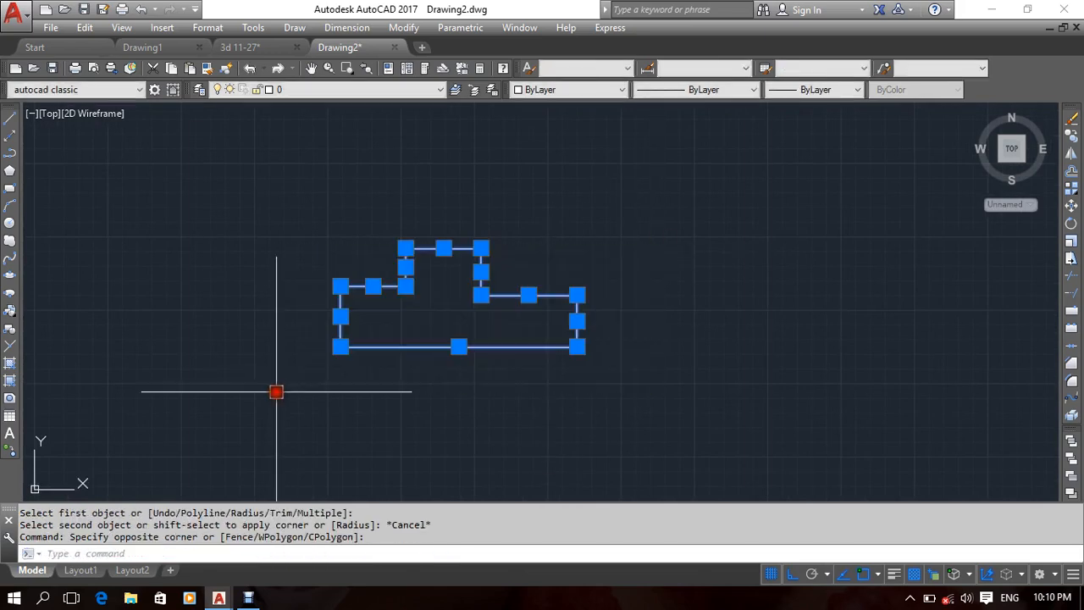
type("sc")
key("Return")
left_click(369, 419)
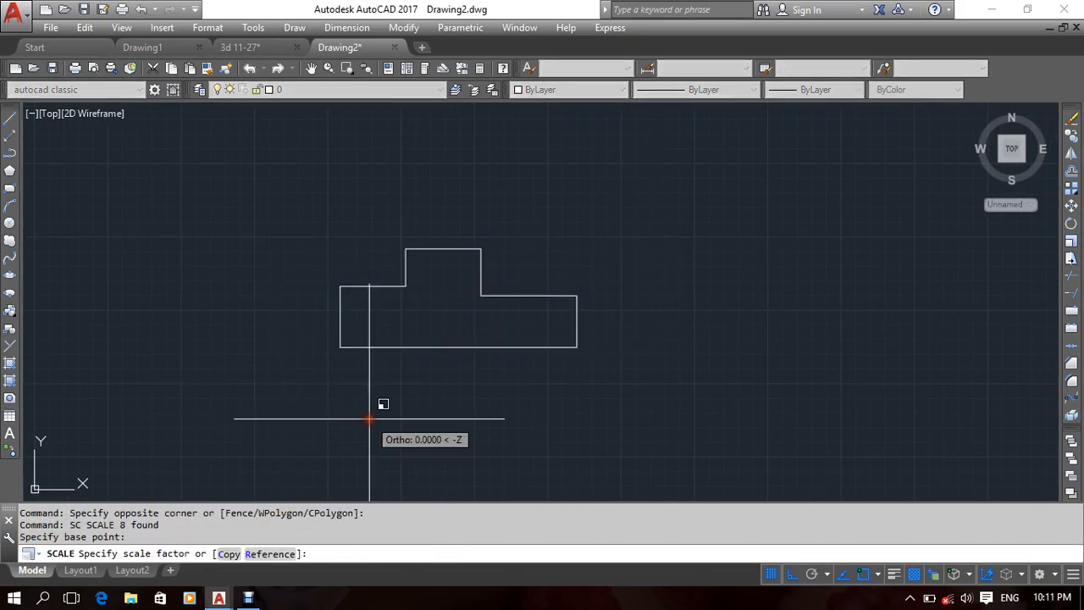
type(".1")
key("Return")
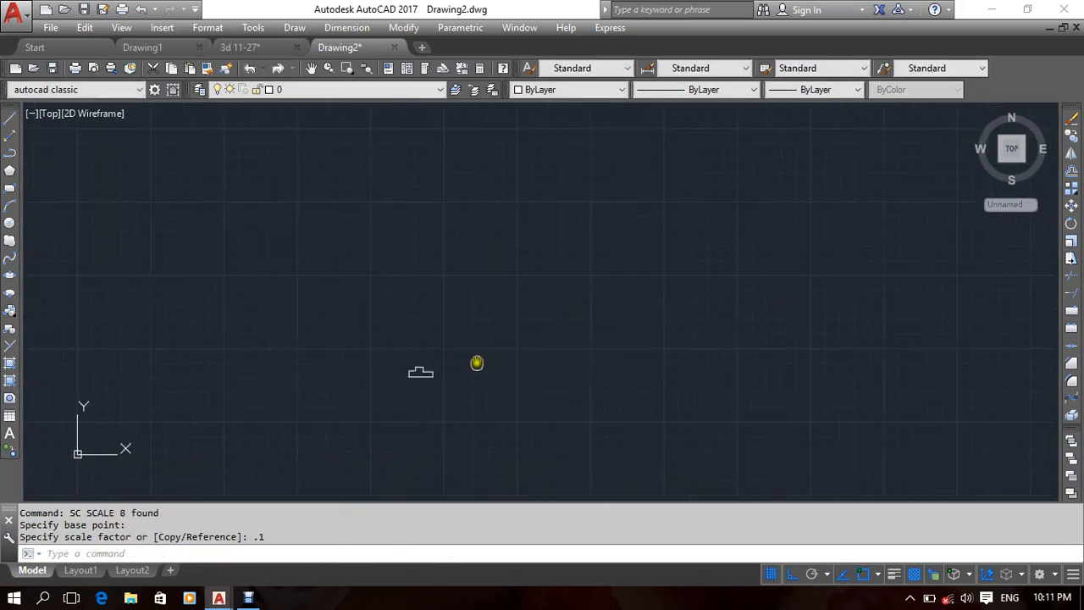
scroll(418, 390, "up", 5)
middle_click_drag(600, 380, 477, 382)
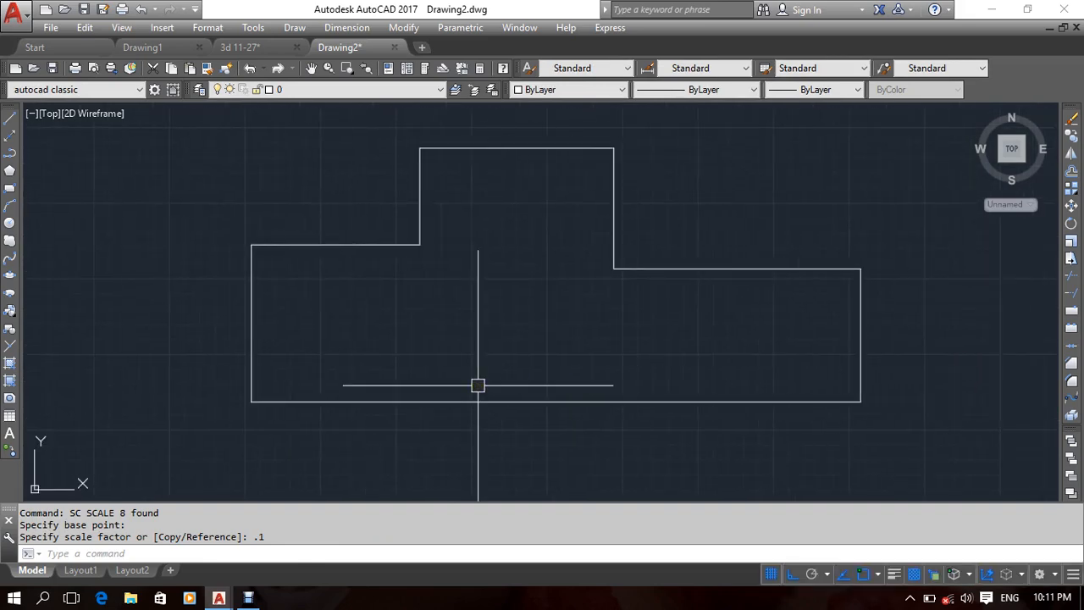
type("sc")
key("Return")
key("Escape")
key("Escape")
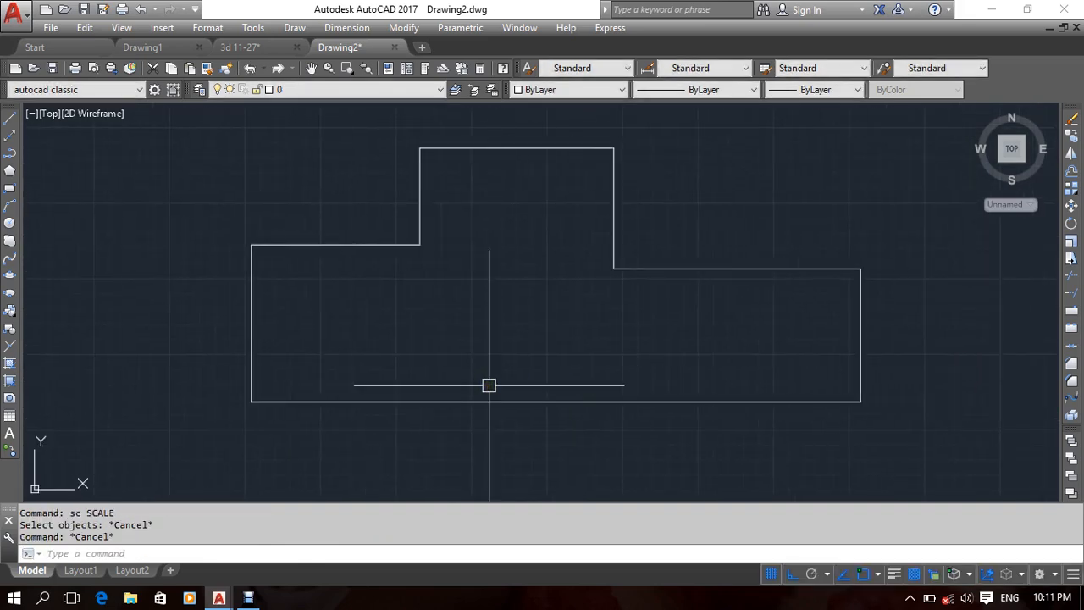
Fillet the outline's lower-right corner with radius 25 between the bottom line and the right vertical line.
type("F")
key("Return")
left_click(822, 402)
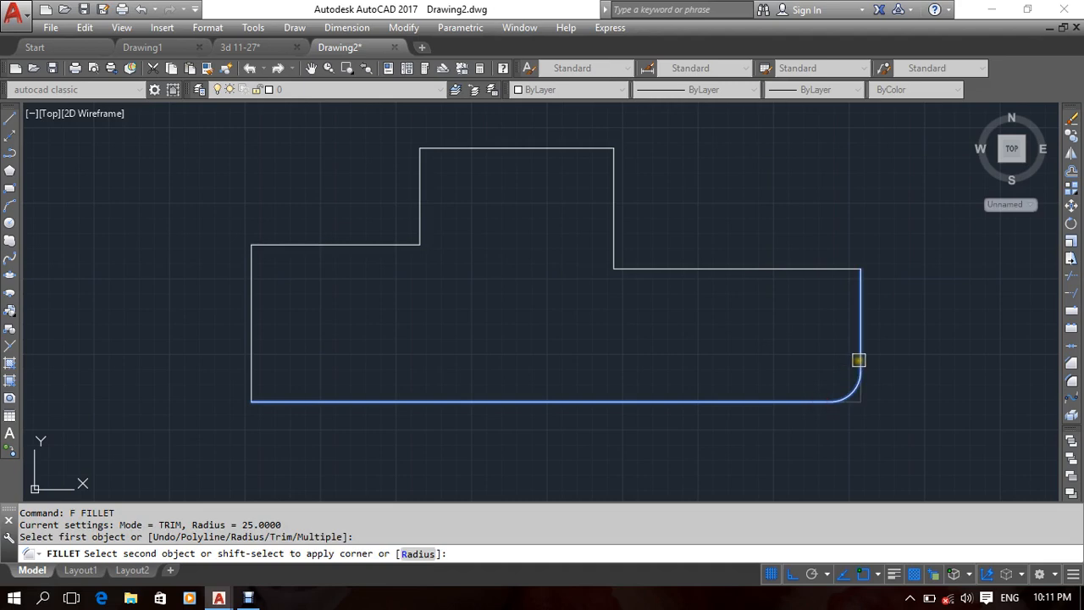
middle_click_drag(764, 371, 771, 363)
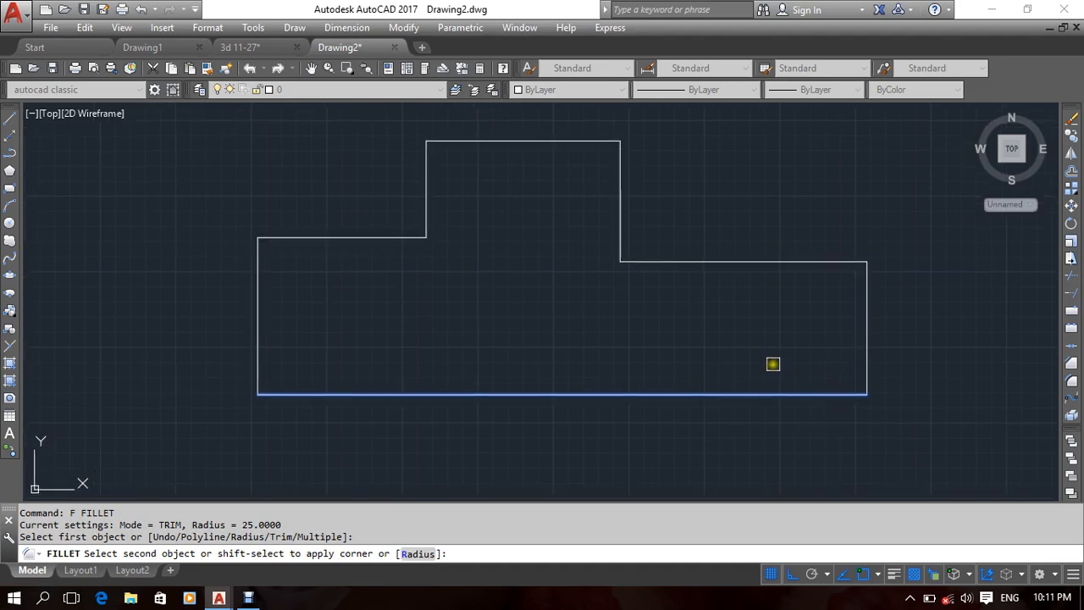
left_click(864, 341)
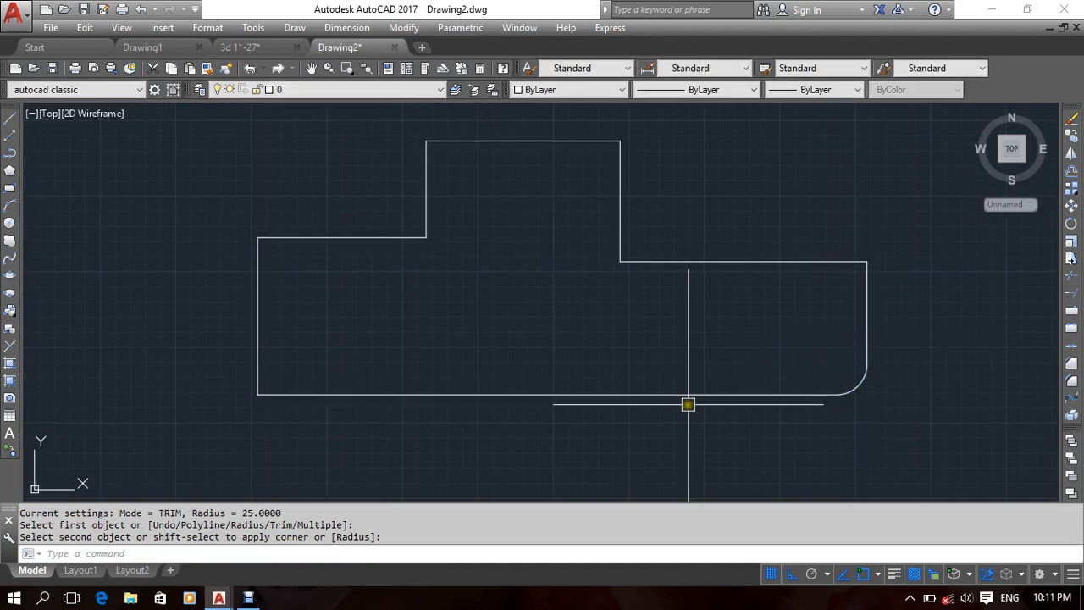
scroll(813, 387, "up", 5)
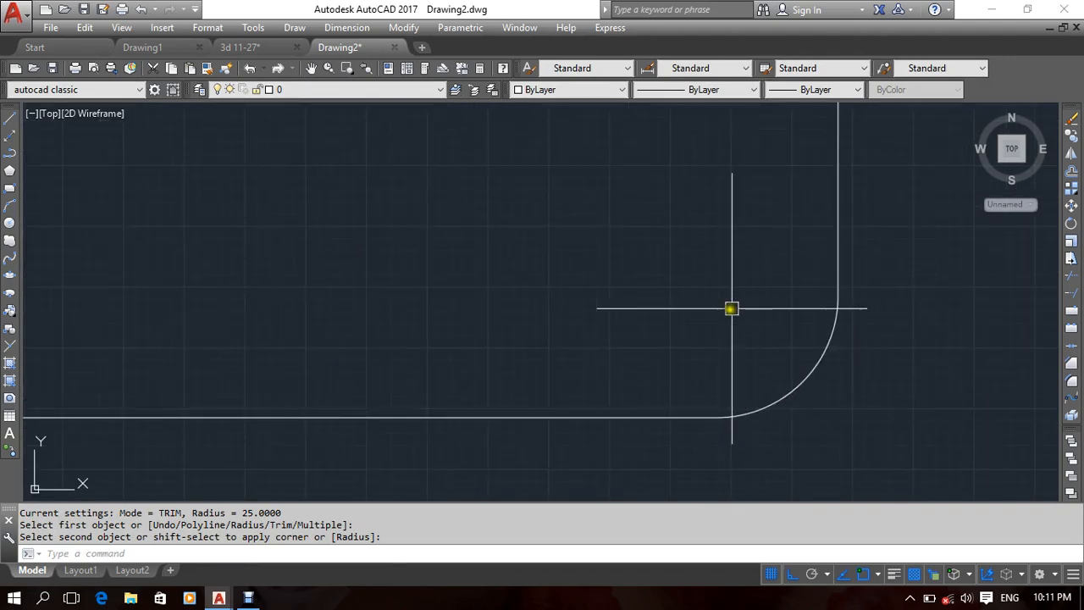
Fillet the outline's upper-right corner with radius 25, between the right step's top line and the right vertical line.
scroll(736, 277, "down", 8)
middle_click_drag(518, 288, 513, 344)
scroll(511, 310, "up", 2)
middle_click_drag(746, 331, 700, 352)
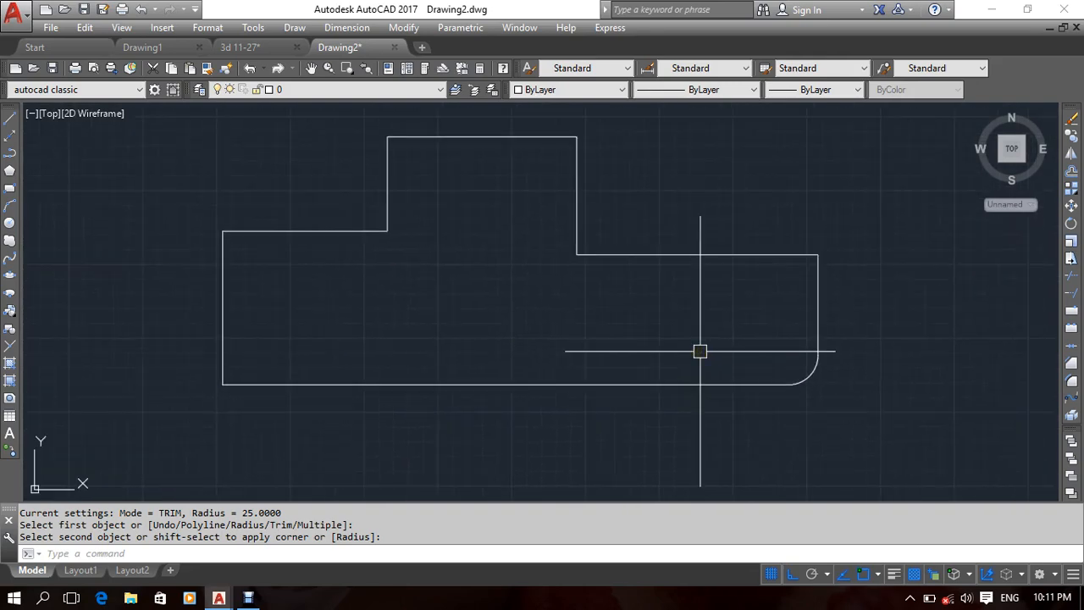
key("Return")
key("Return")
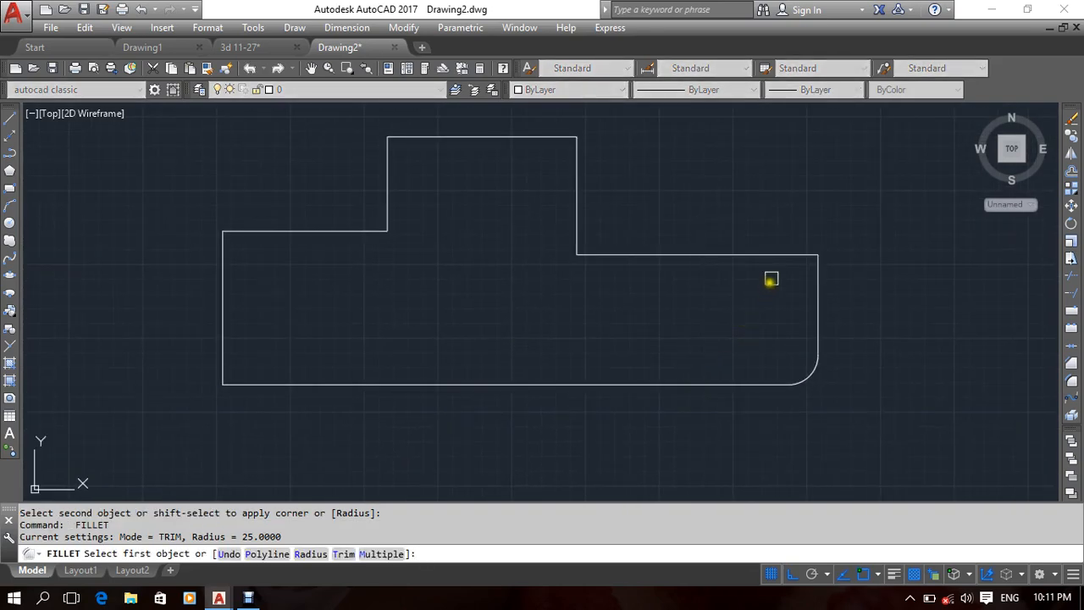
left_click(787, 253)
left_click(823, 281)
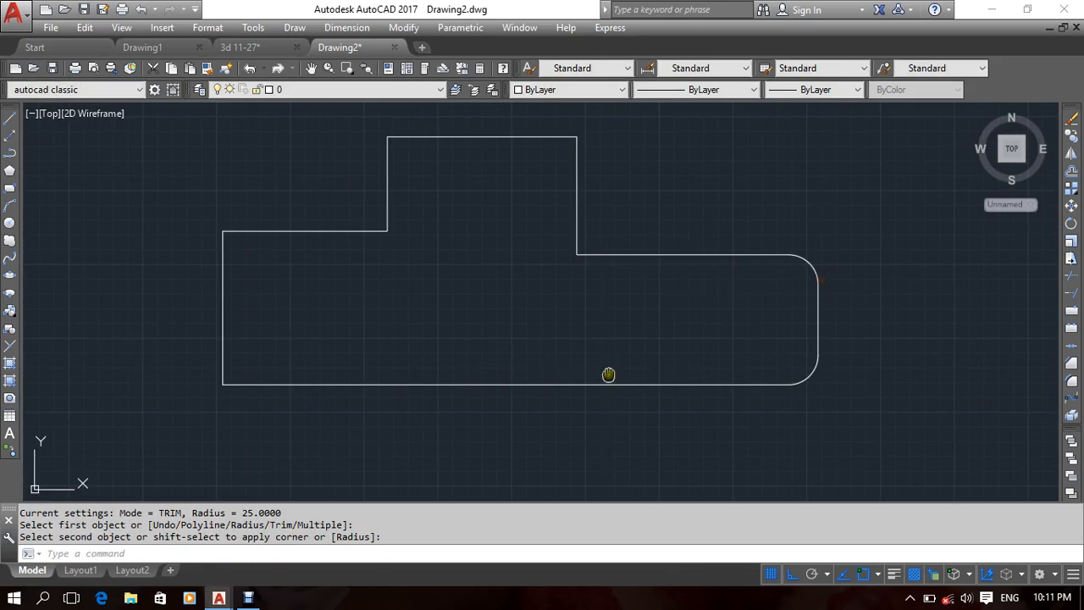
Start Fillet in Multiple mode and round the outline's lower-left corner with radius 25.
middle_click_drag(610, 375, 628, 379)
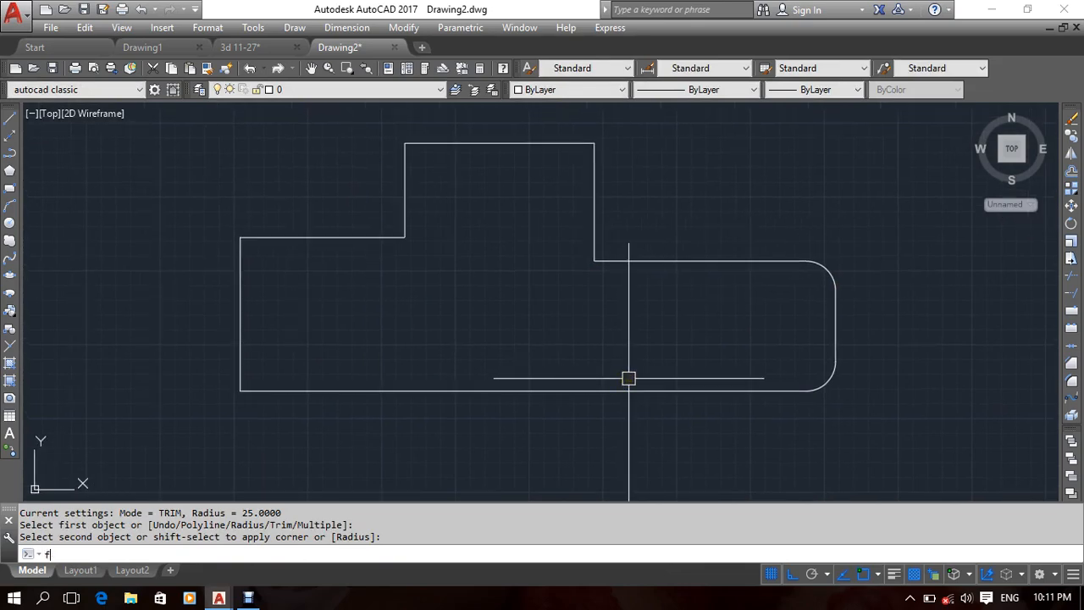
type("f")
key("Return")
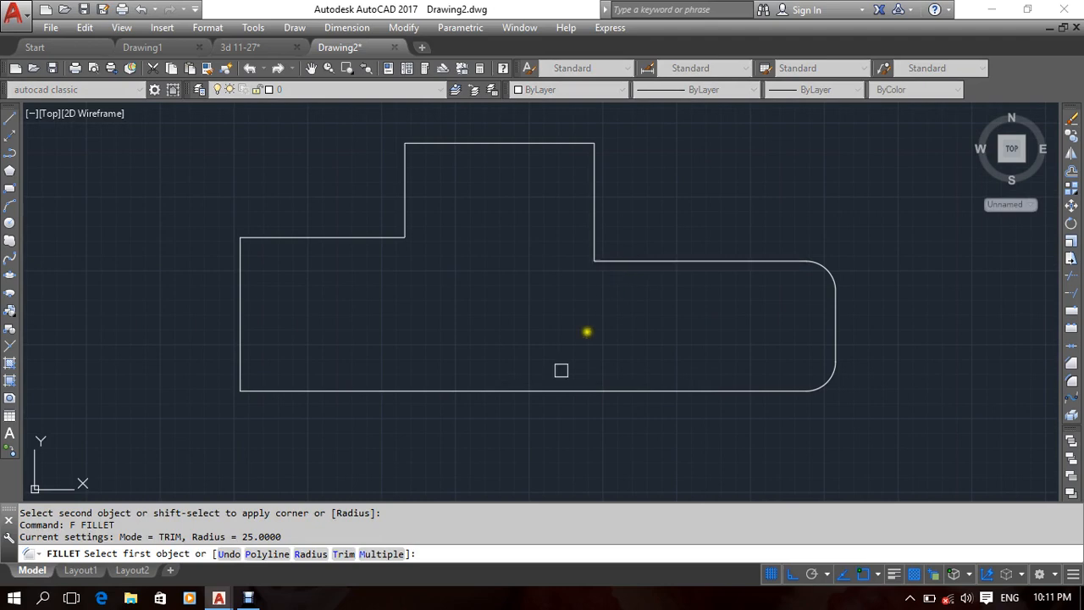
left_click(381, 554)
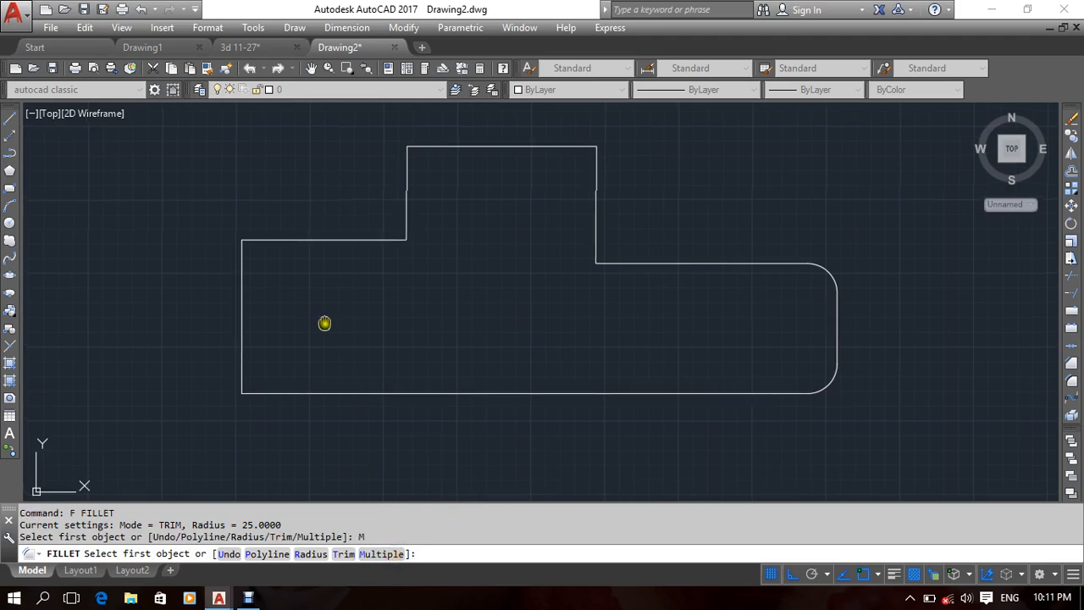
middle_click_drag(324, 319, 448, 326)
left_click(393, 398)
scroll(385, 395, "up", 3)
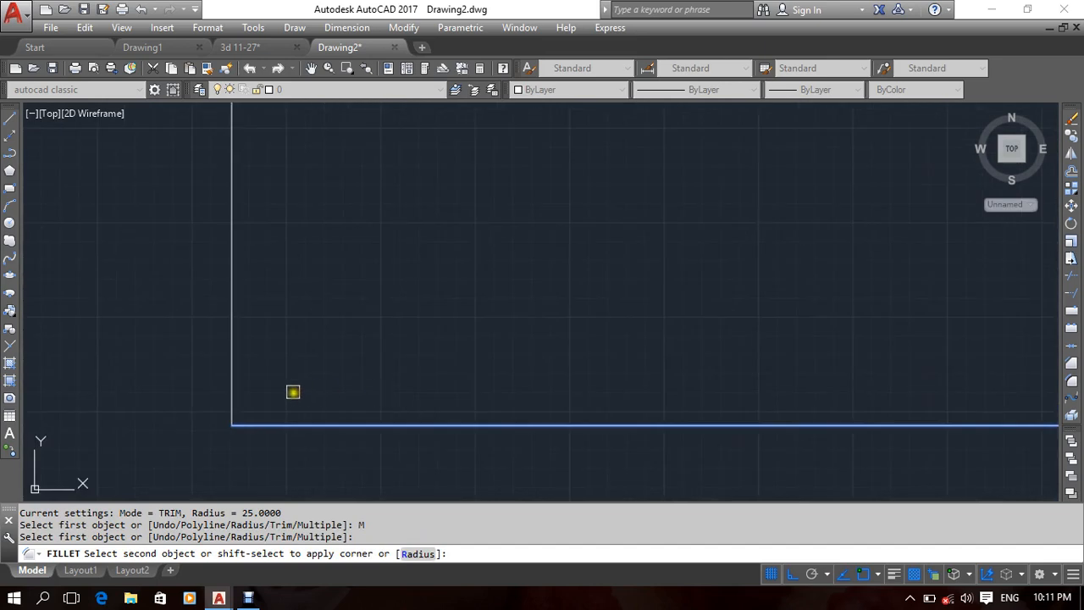
left_click(233, 382)
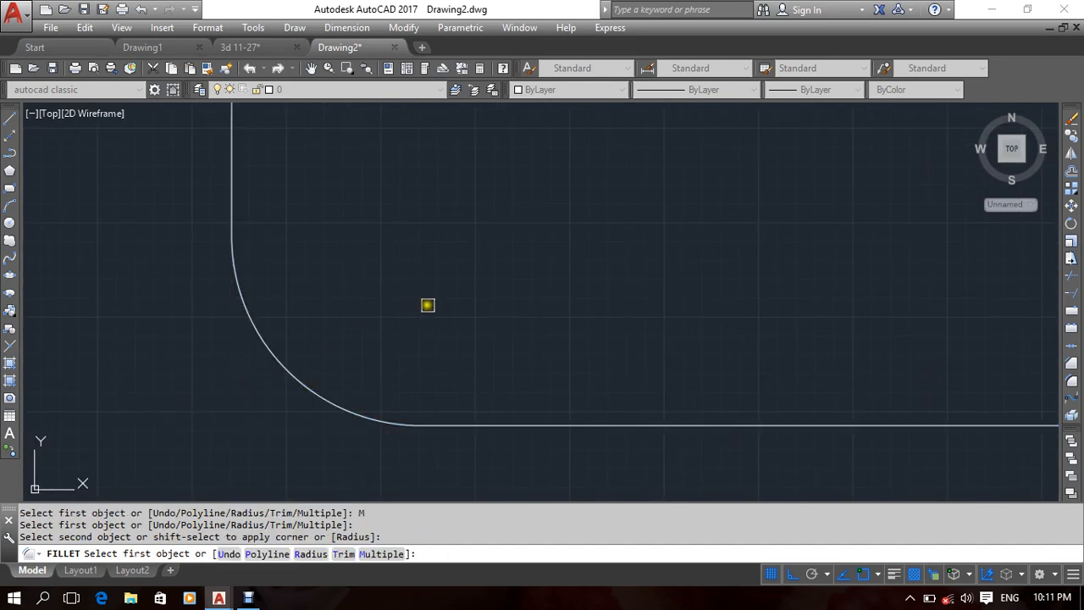
Fillet the outline's upper-left corner with radius 25, between the left vertical line and the left step's top line.
scroll(430, 306, "down", 6)
middle_click_drag(445, 295, 379, 437)
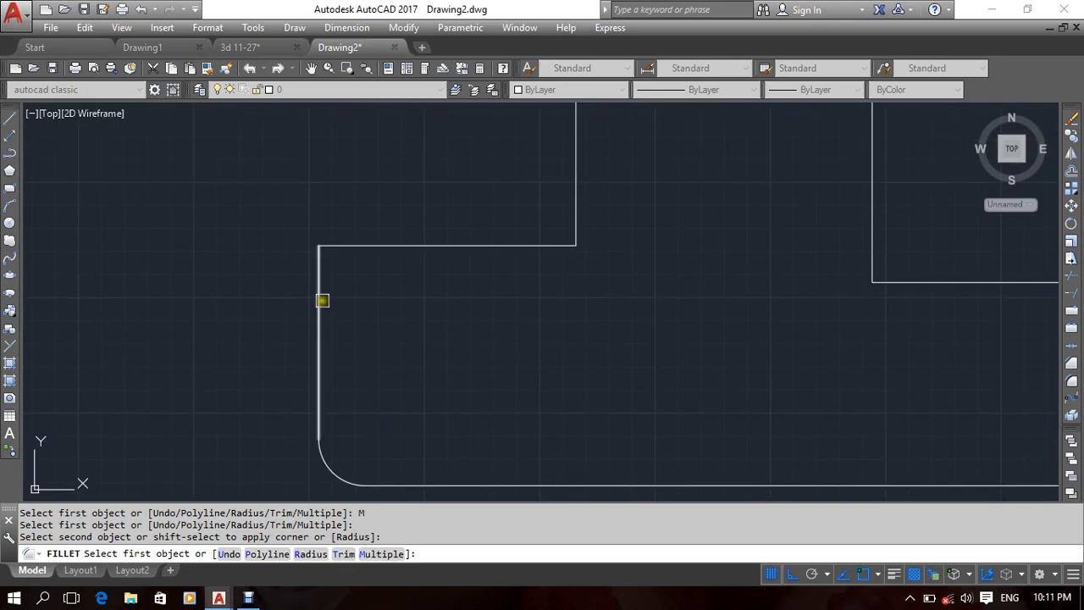
left_click(322, 300)
left_click(370, 248)
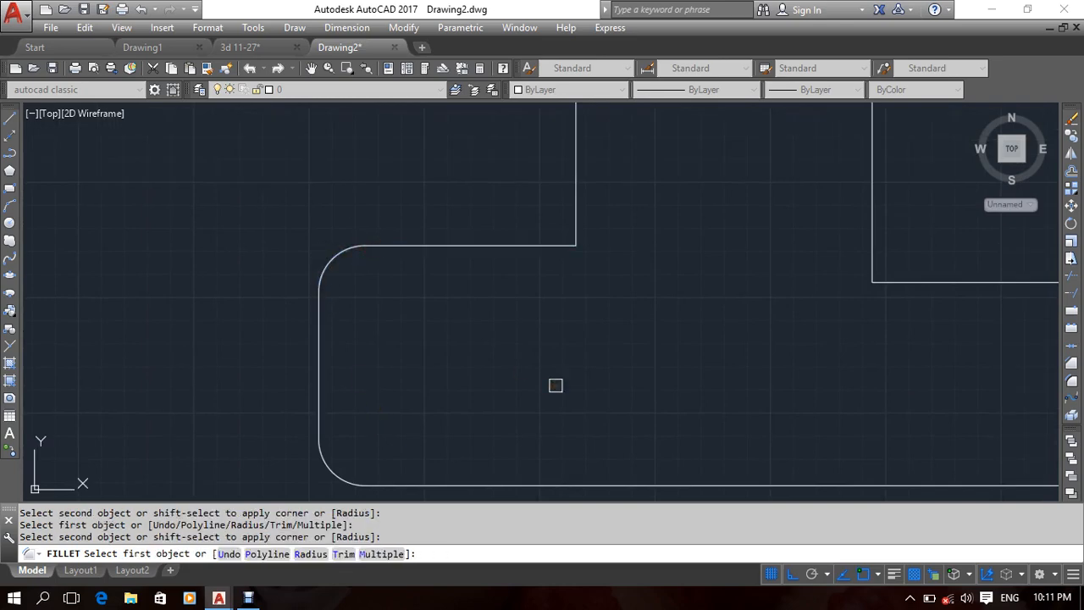
Set the fillet radius to 30 and round the inner corner between the left step's top line and the raised block's left side.
mouse_move(555, 386)
middle_mouse_down()
mouse_move(556, 399)
mouse_move(530, 346)
mouse_move(461, 370)
middle_mouse_up()
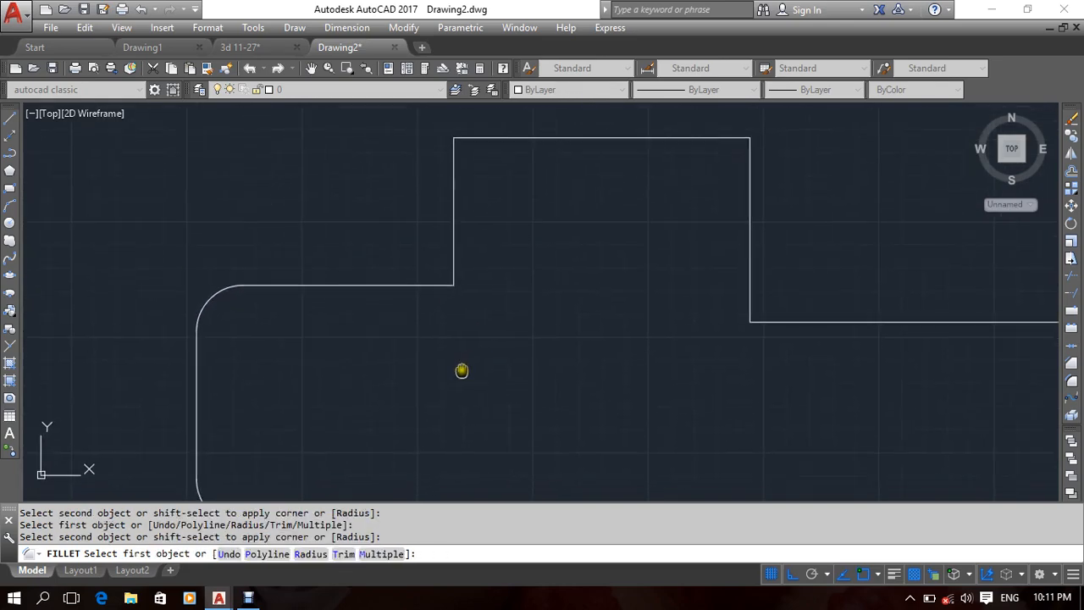
left_click(311, 553)
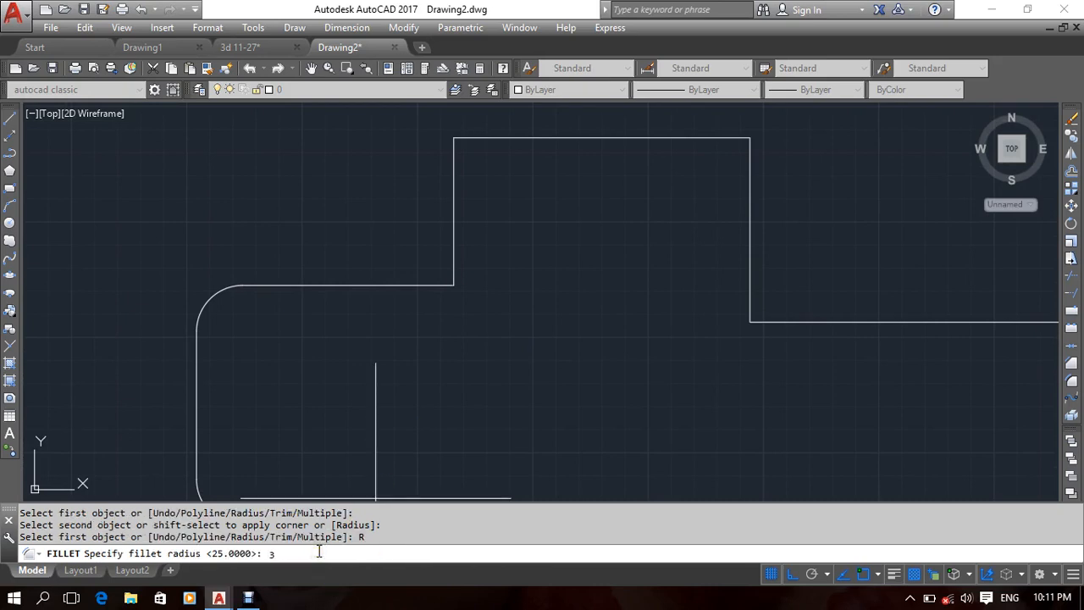
type("30")
key("Return")
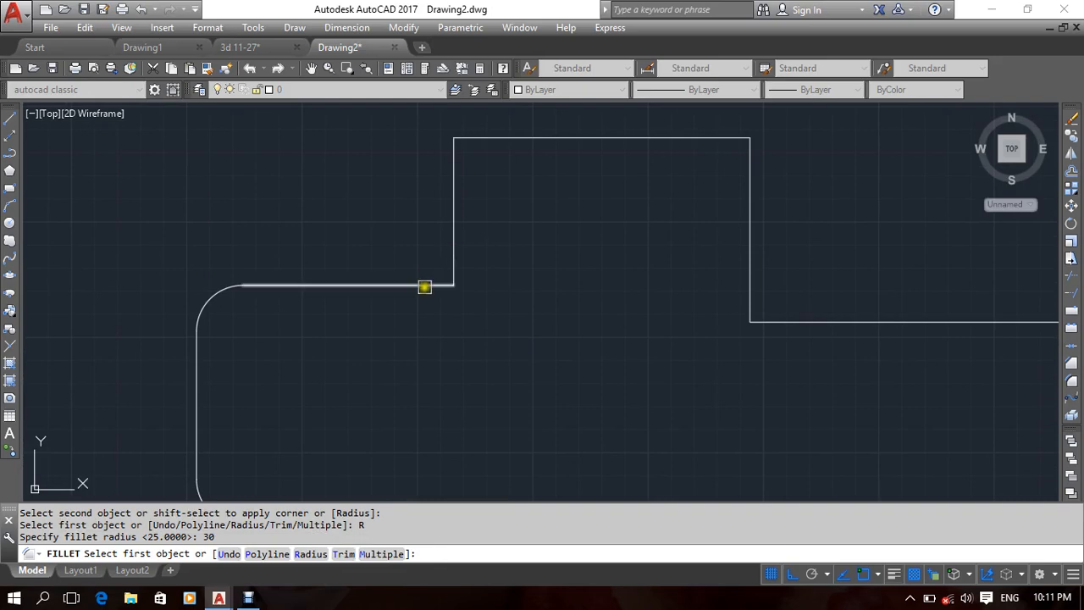
left_click(426, 285)
left_click(452, 245)
Fillet both top corners of the raised block with radius 30.
middle_click_drag(581, 288, 581, 312)
left_click(462, 203)
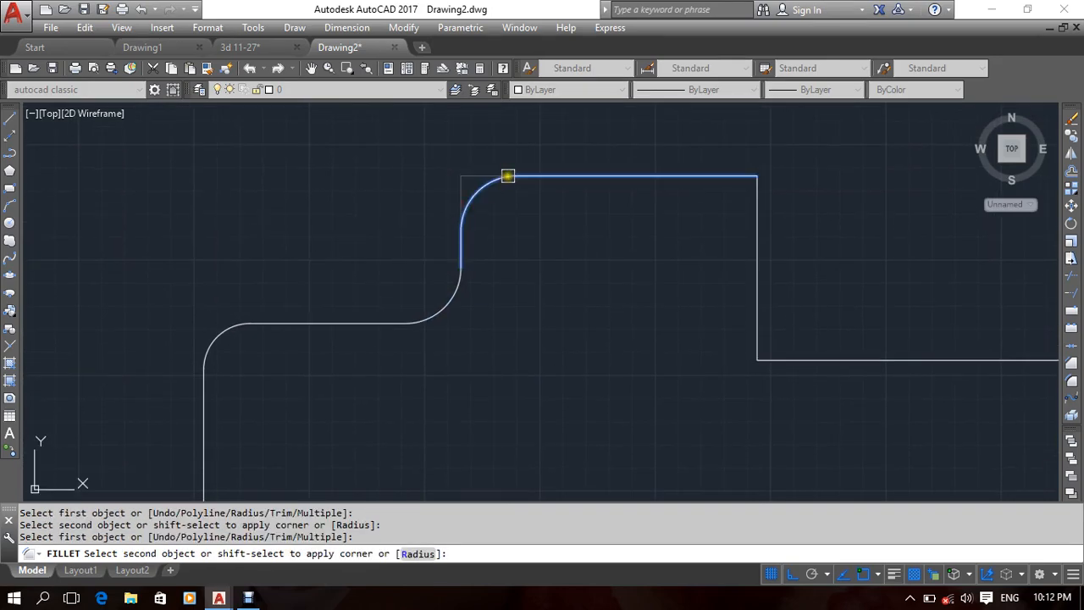
left_click(508, 176)
middle_click_drag(605, 244, 567, 272)
left_click(657, 205)
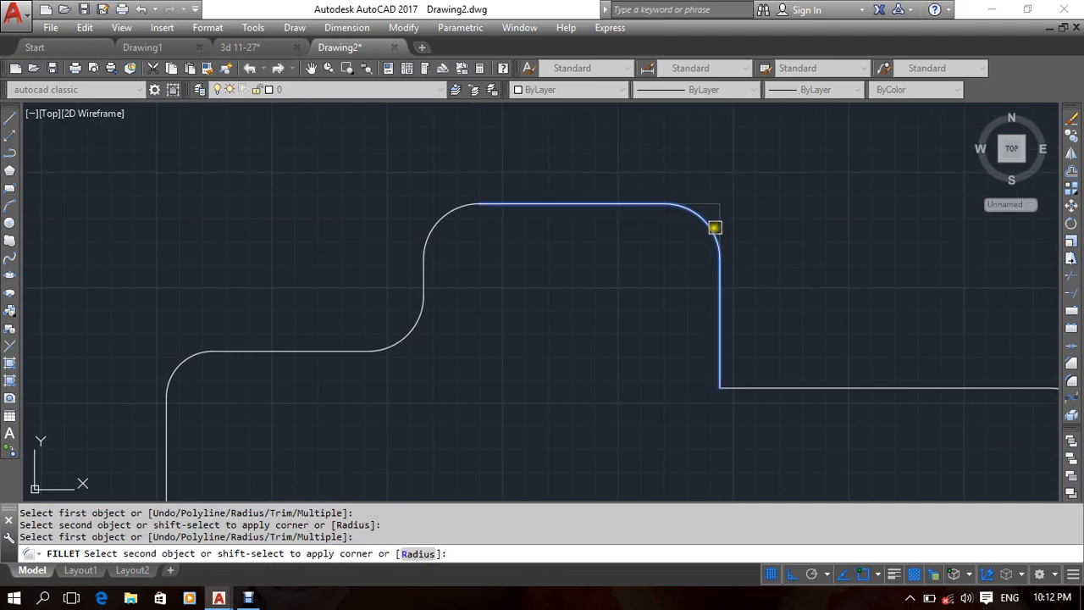
left_click(716, 228)
Fillet the inner corner between the raised block's right side and the right step's top line with radius 30, and end the command.
middle_click_drag(645, 283, 601, 248)
left_click(677, 324)
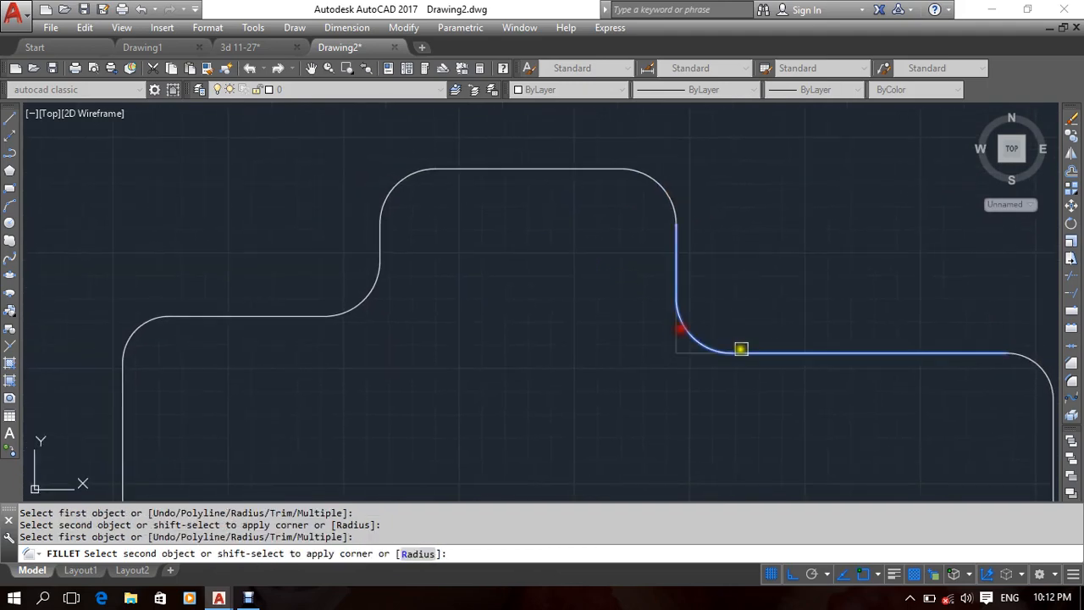
left_click(733, 350)
middle_click_drag(606, 390, 568, 242)
scroll(635, 297, "down", 4)
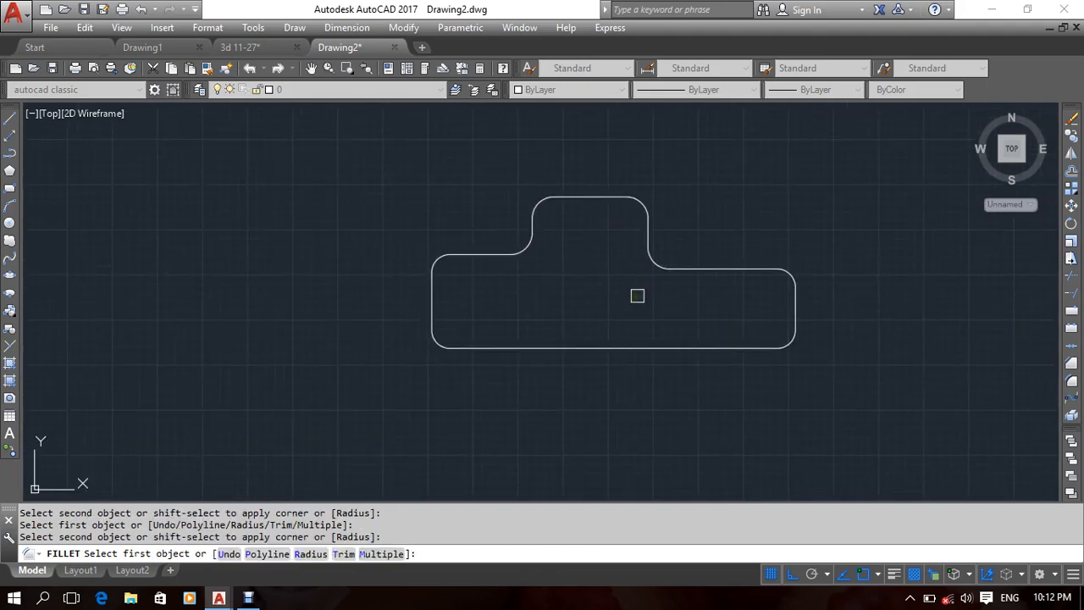
mouse_move(636, 296)
middle_mouse_down()
mouse_move(639, 316)
mouse_move(604, 317)
middle_mouse_up()
scroll(640, 316, "up", 2)
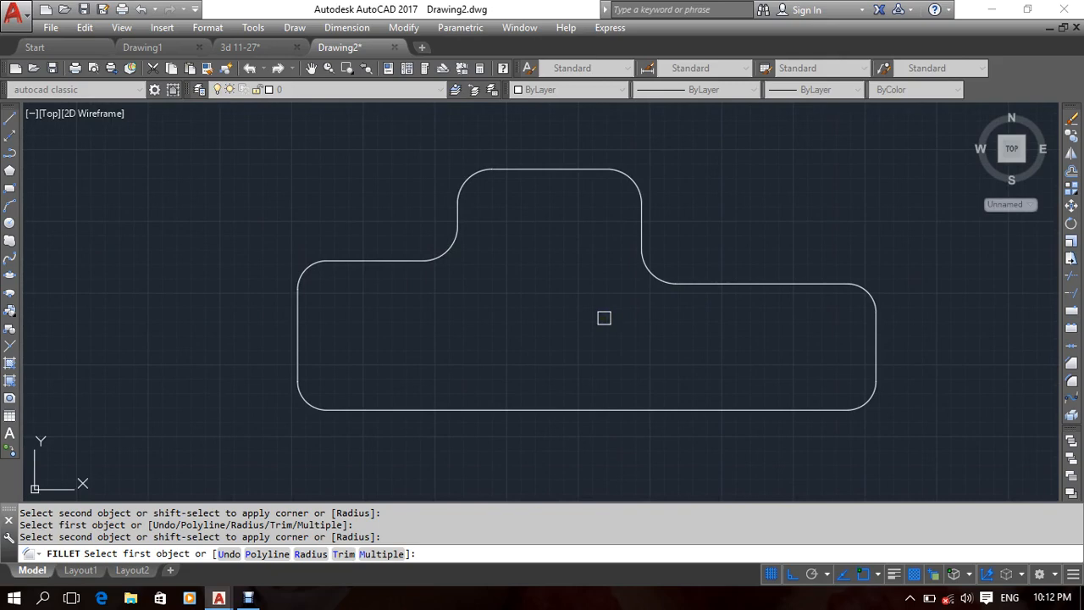
scroll(851, 436, "up", 5)
middle_click_drag(850, 375, 736, 378)
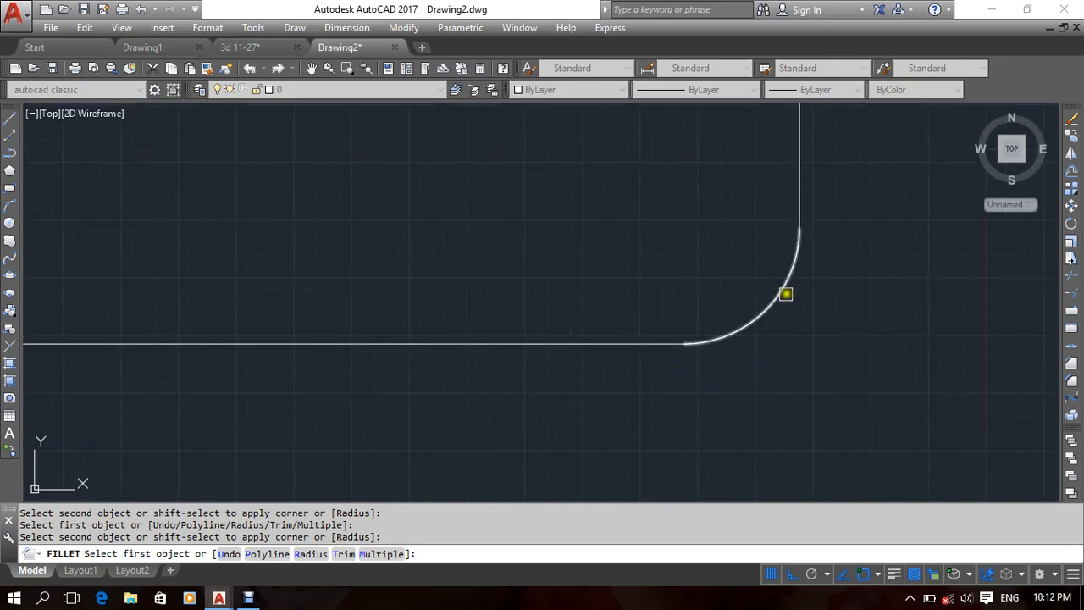
key("Escape")
key("Escape")
Erase the entire filleted outline.
scroll(663, 314, "down", 6)
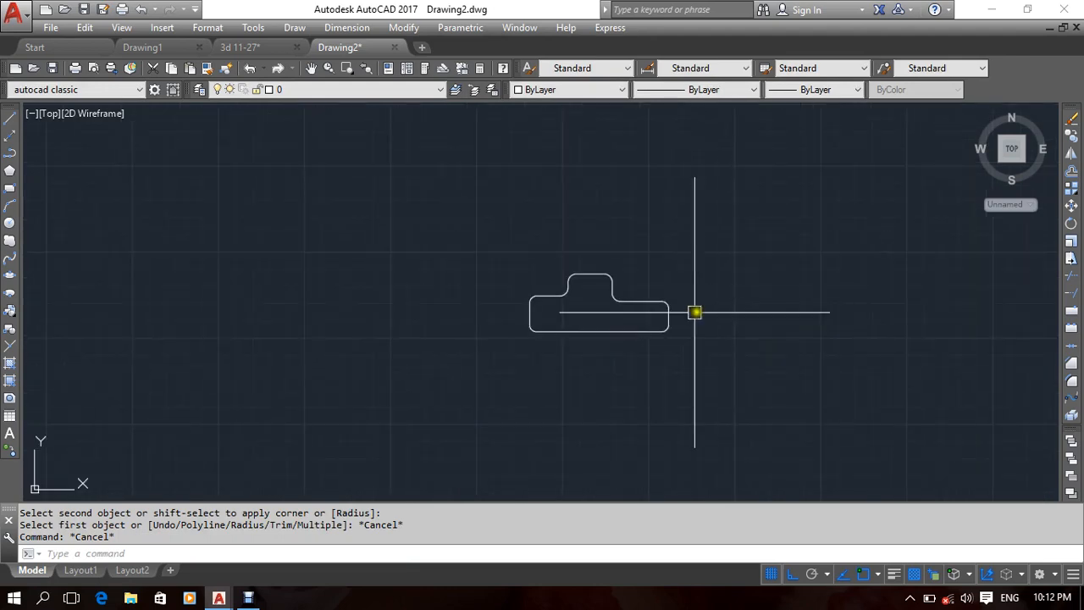
scroll(627, 320, "up", 3)
left_click(796, 203)
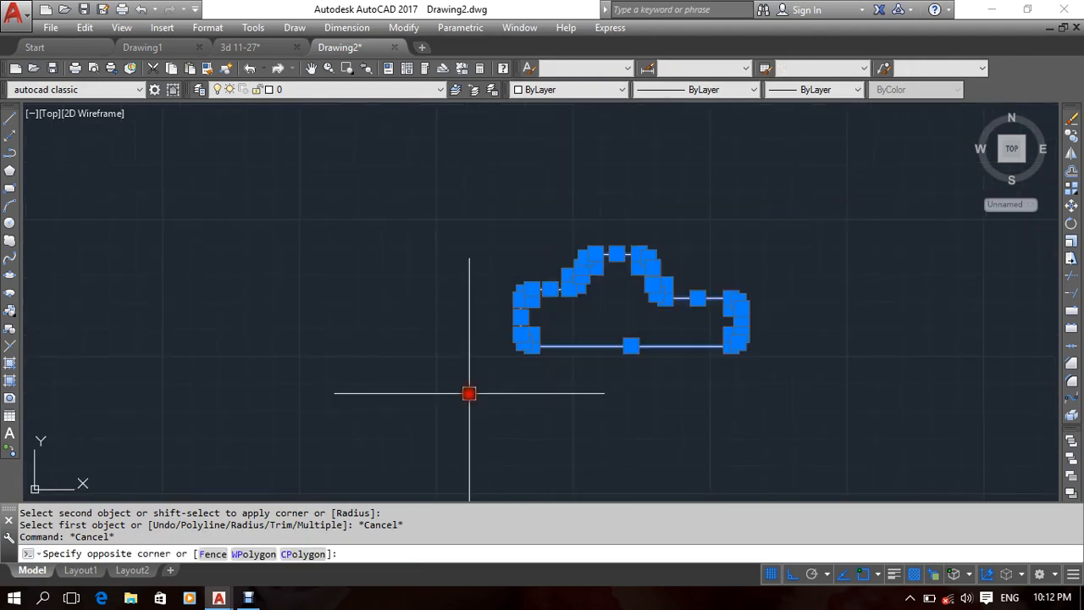
left_click(470, 393)
key("Delete")
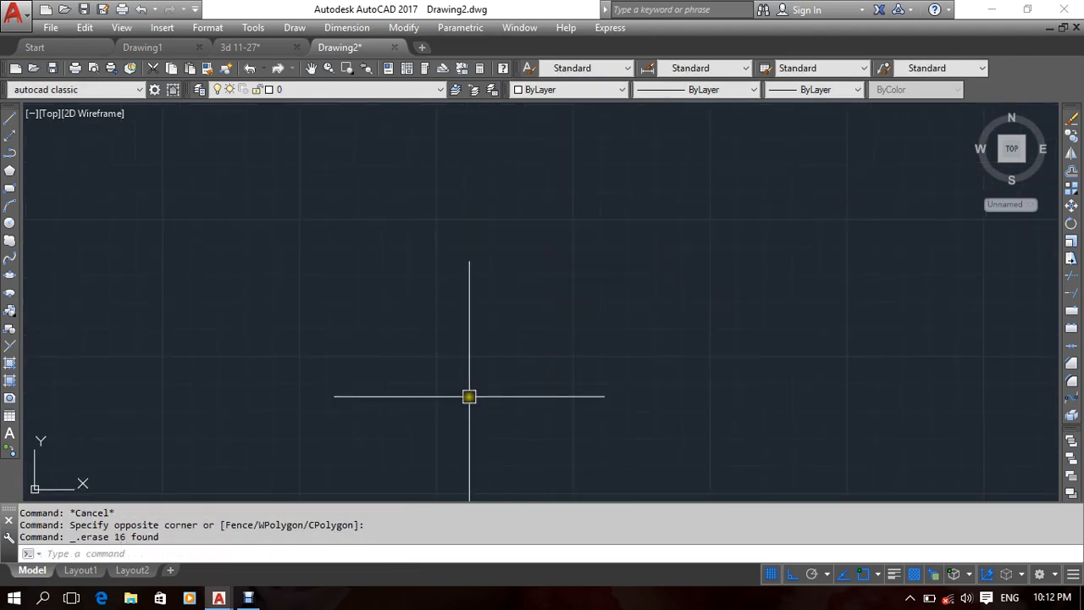
Draw a long horizontal line across the empty drawing area.
type("l")
key("Return")
left_click(248, 373)
left_click(884, 418)
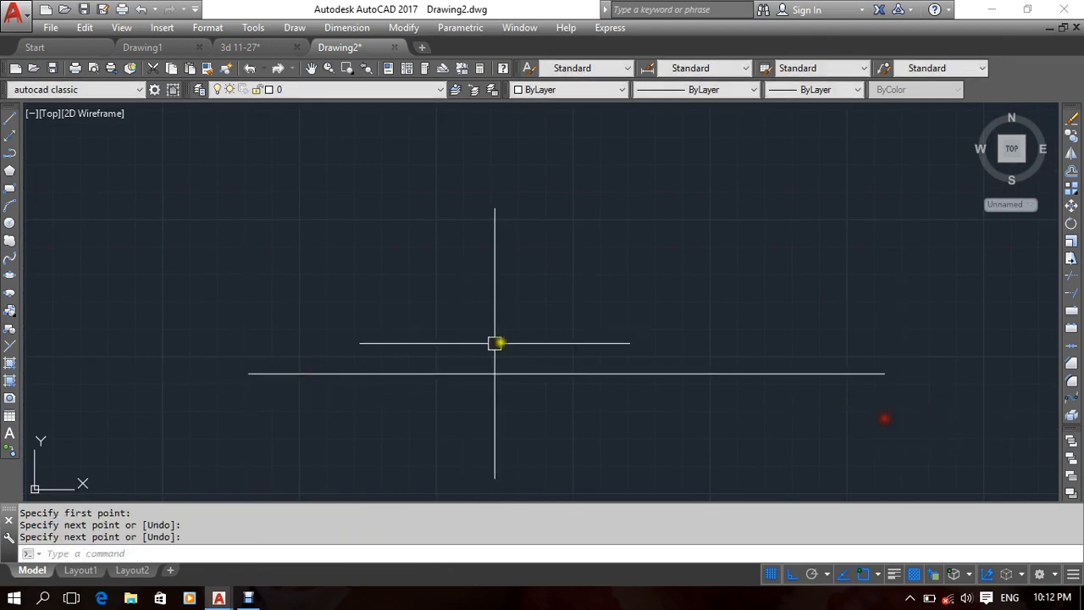
Draw three separate vertical lines of different heights upward from the middle part of the horizontal line, with the middle one tallest.
key("Return")
left_click(476, 373)
left_click(508, 220)
key("Return")
key("Return")
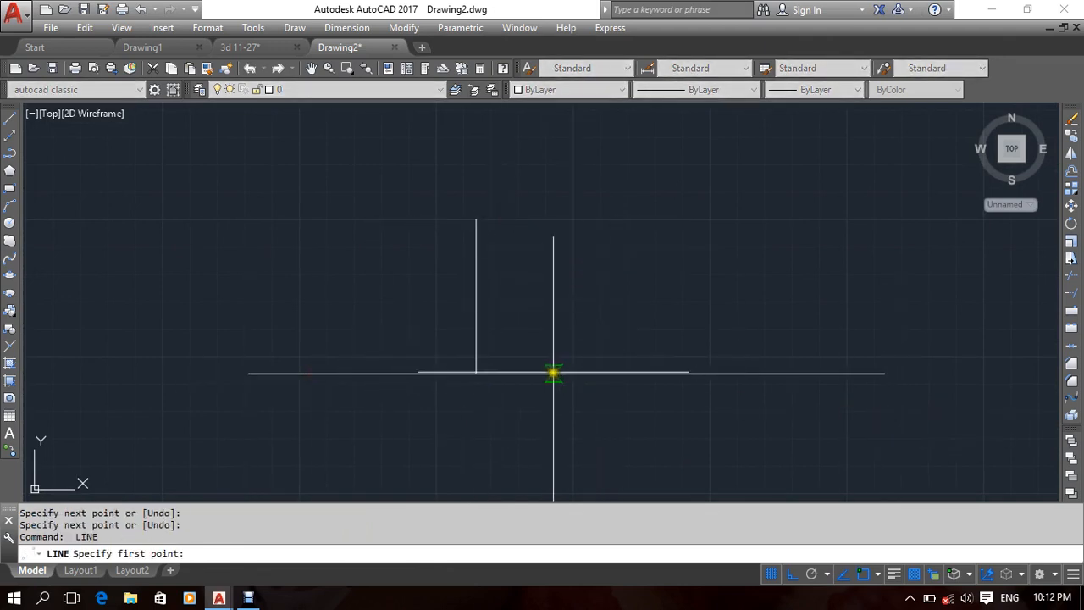
left_click(553, 372)
left_click(593, 158)
key("Return")
key("Return")
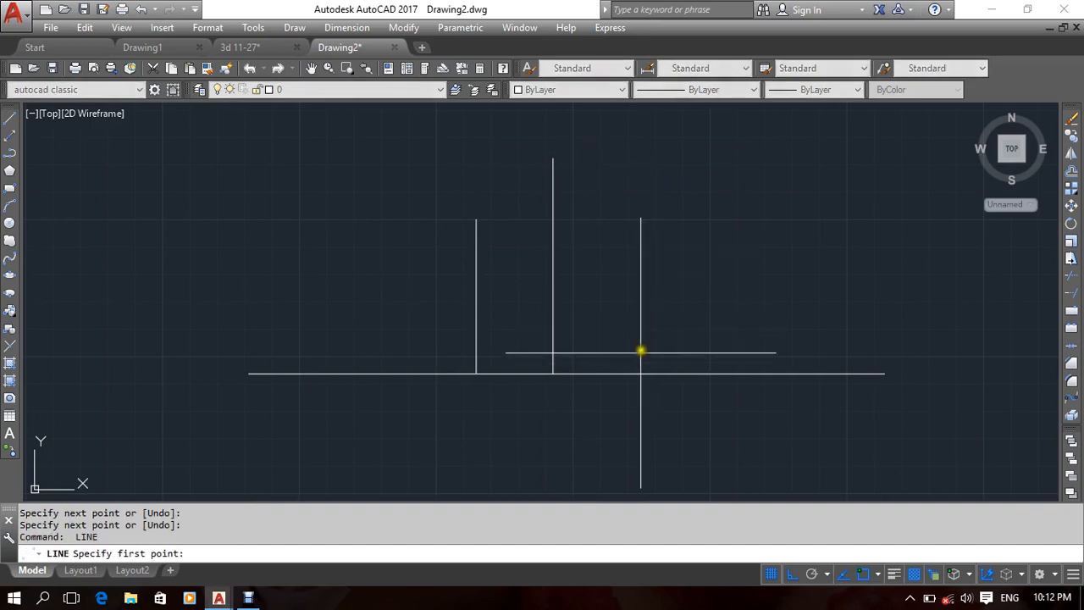
left_click(613, 373)
left_click(613, 208)
key("Return")
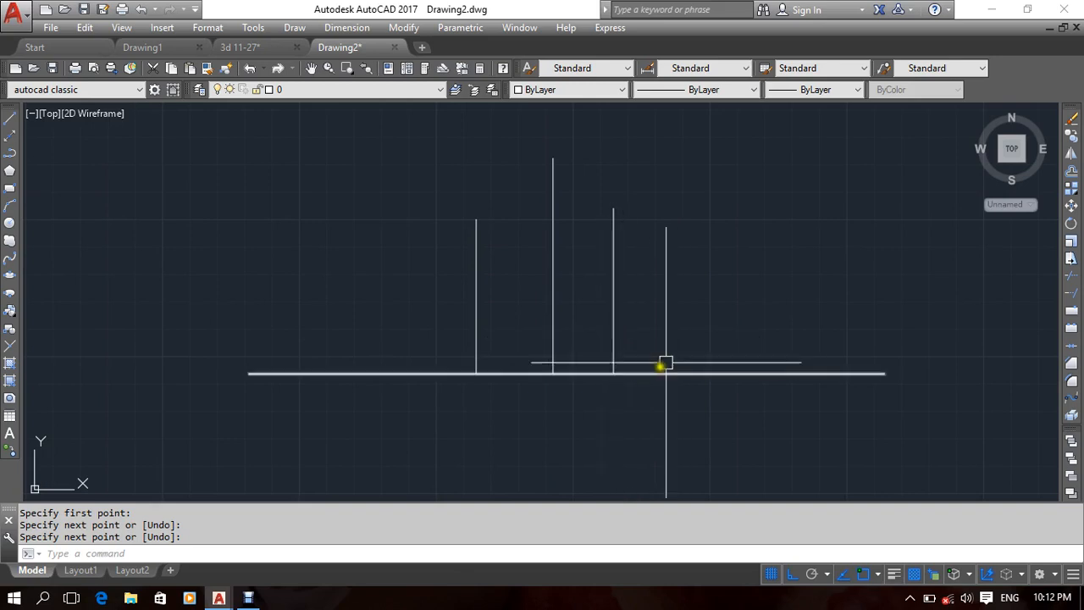
Try a radius 30 fillet in Trim mode between the horizontal line and the left vertical line, and undo it.
key("Return")
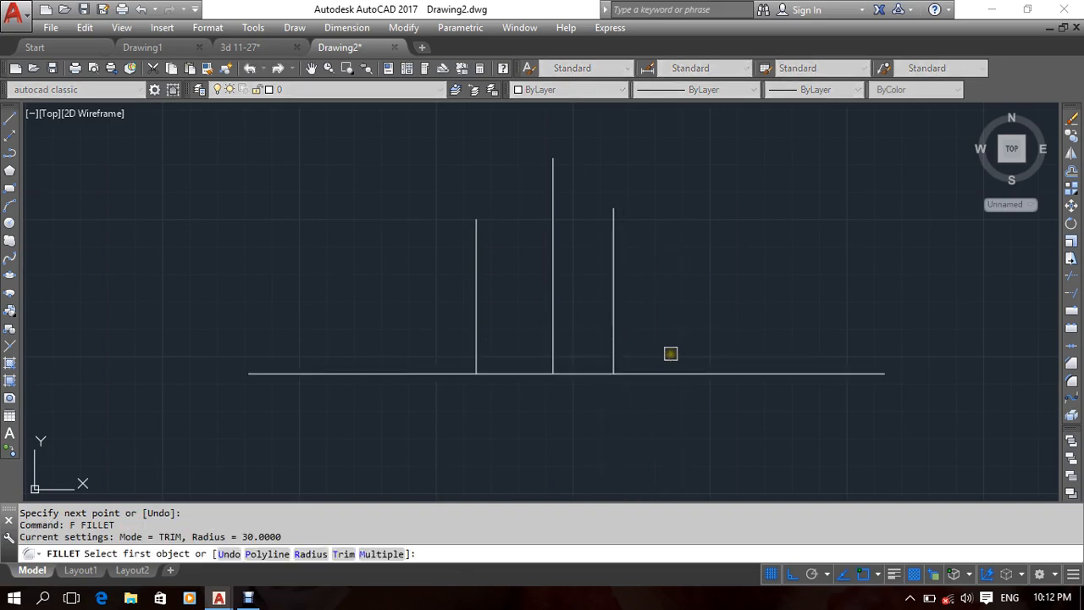
left_click(436, 373)
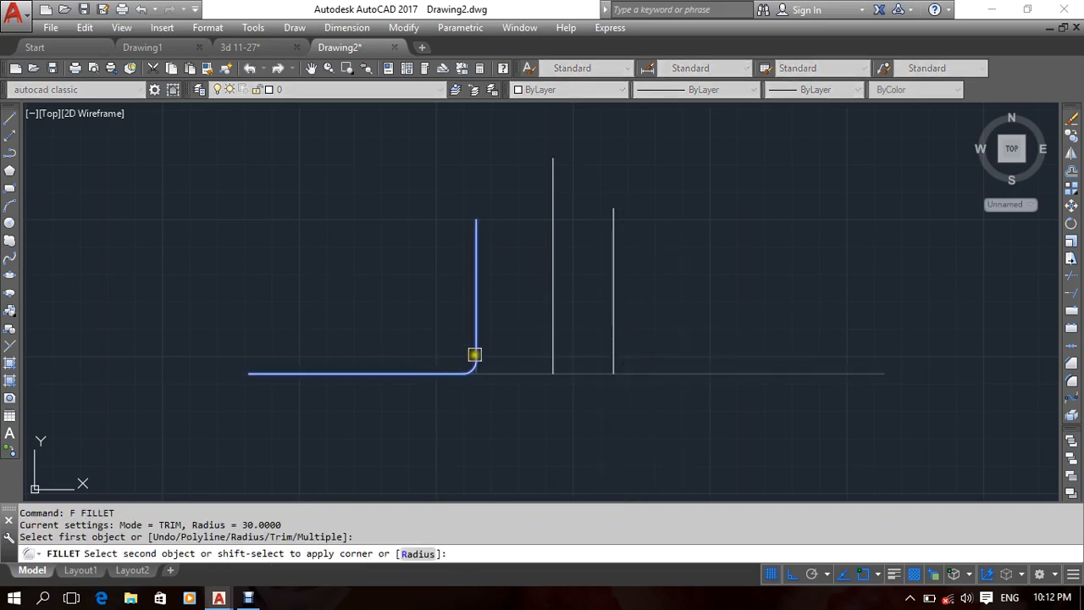
left_click(474, 354)
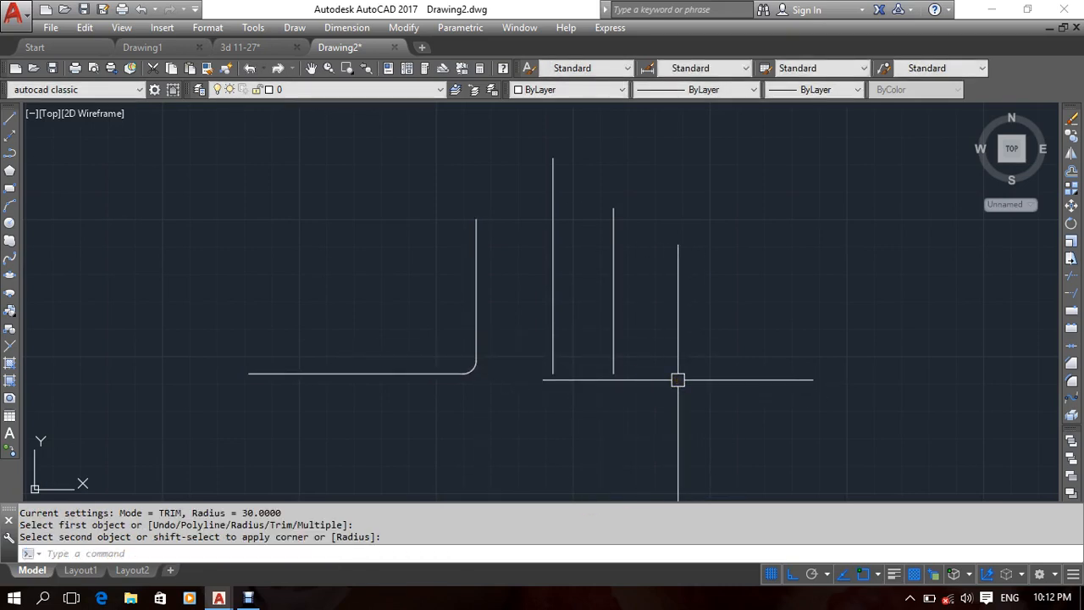
key("ctrl+z")
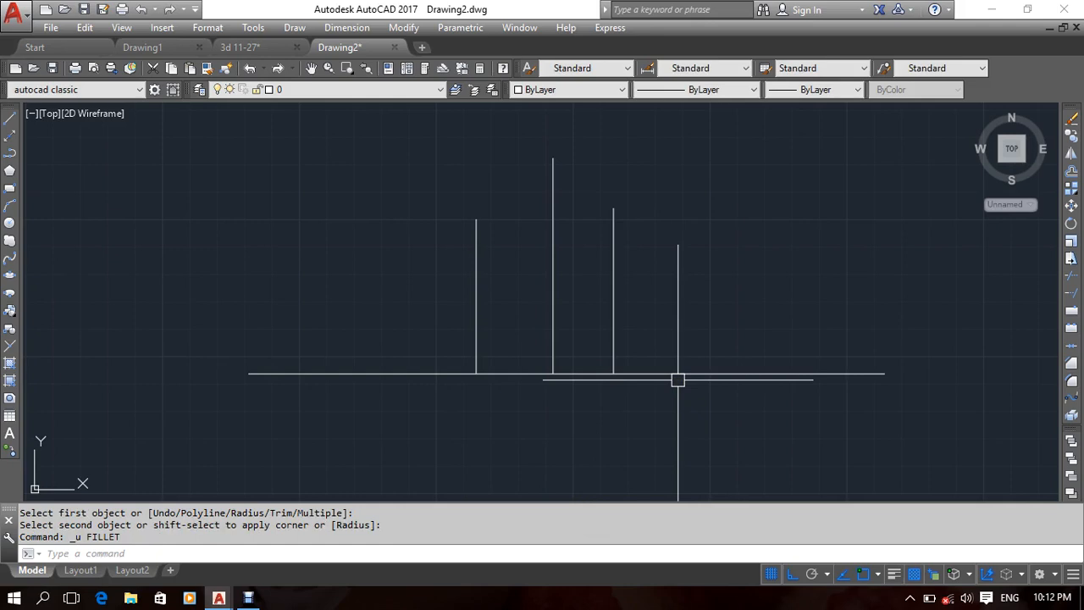
Fillet the horizontal line and the left vertical line on their outer side with radius 30, using the No trim option.
type("f")
key("Return")
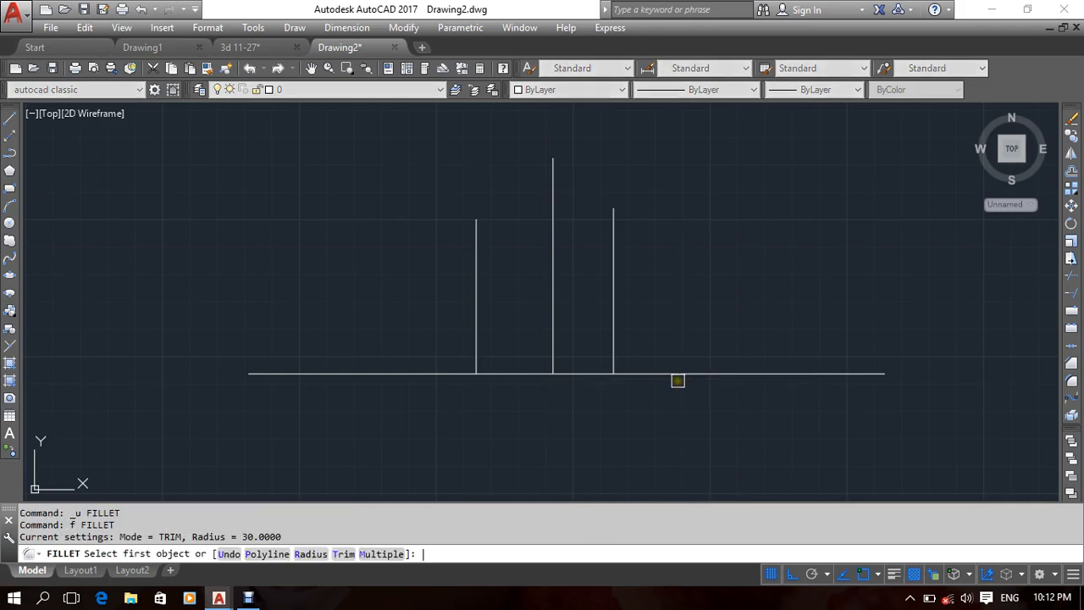
left_click(359, 553)
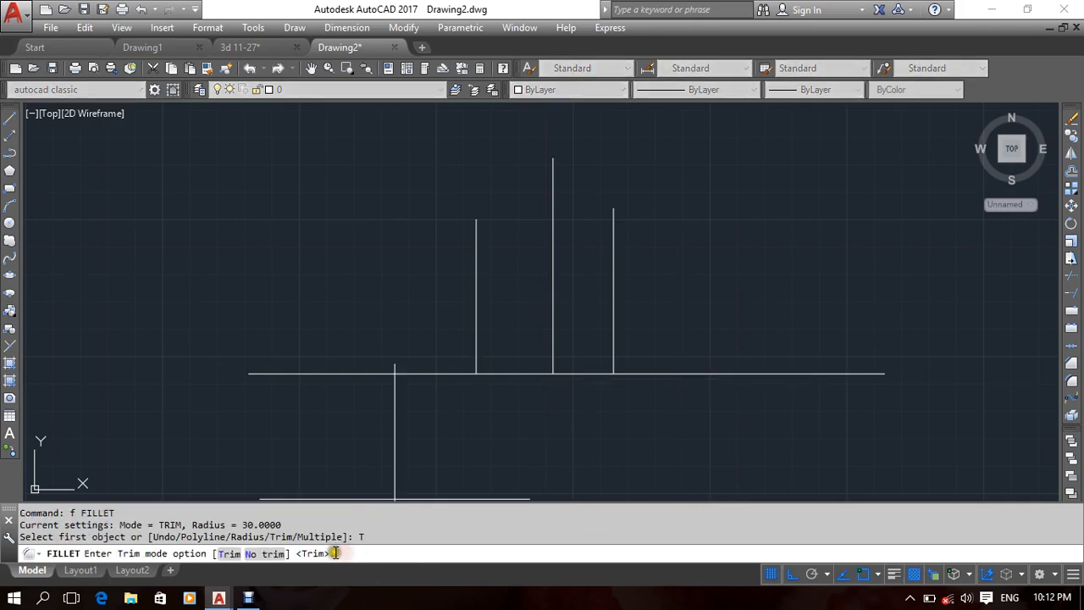
left_click(254, 553)
left_click(449, 371)
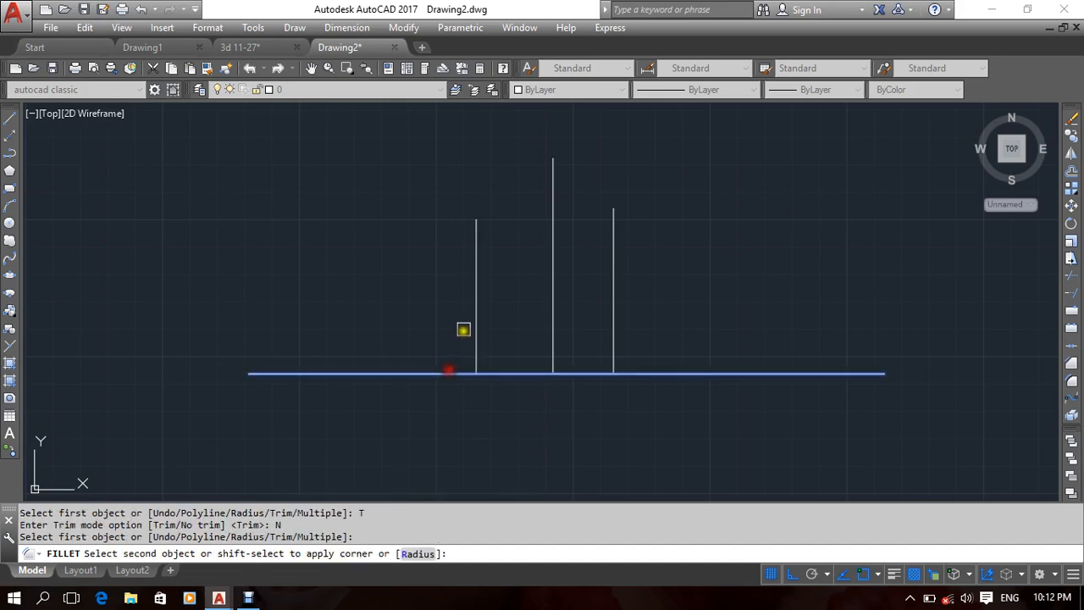
left_click(476, 326)
scroll(476, 377, "up", 5)
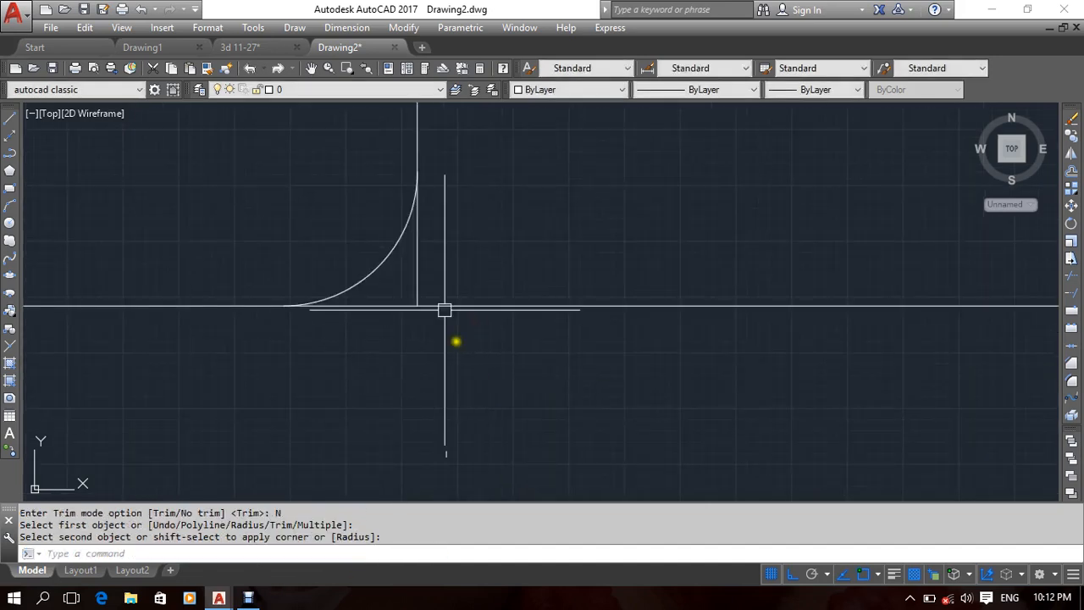
Fillet the horizontal line and the right vertical line on their outer side with radius 30 in No trim mode.
scroll(456, 283, "down", 5)
middle_click_drag(683, 432, 587, 478)
key("Return")
left_click(728, 333)
left_click(685, 297)
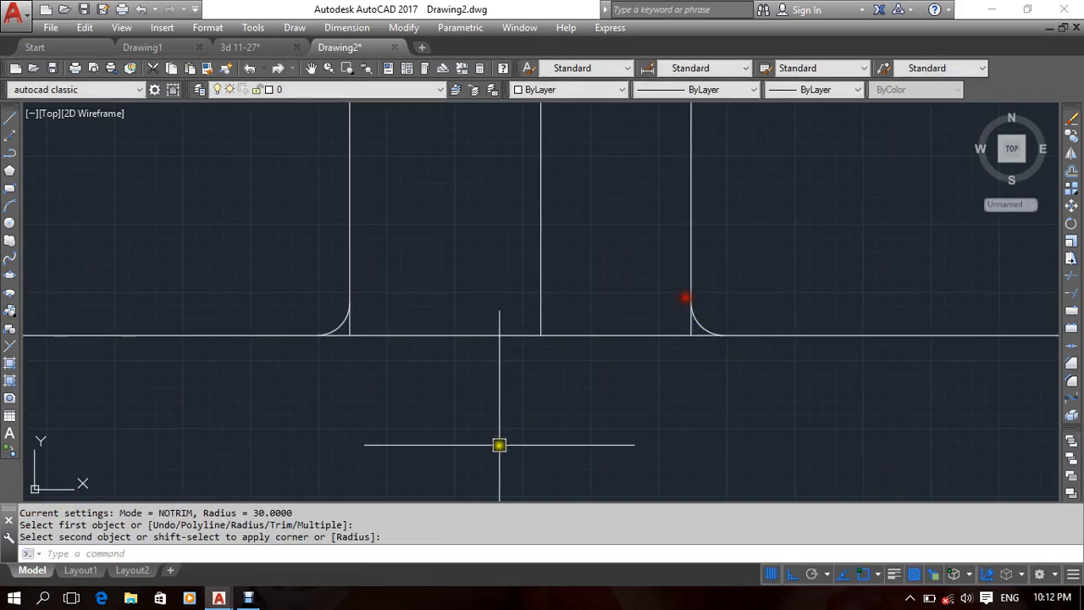
middle_click_drag(545, 425, 562, 425)
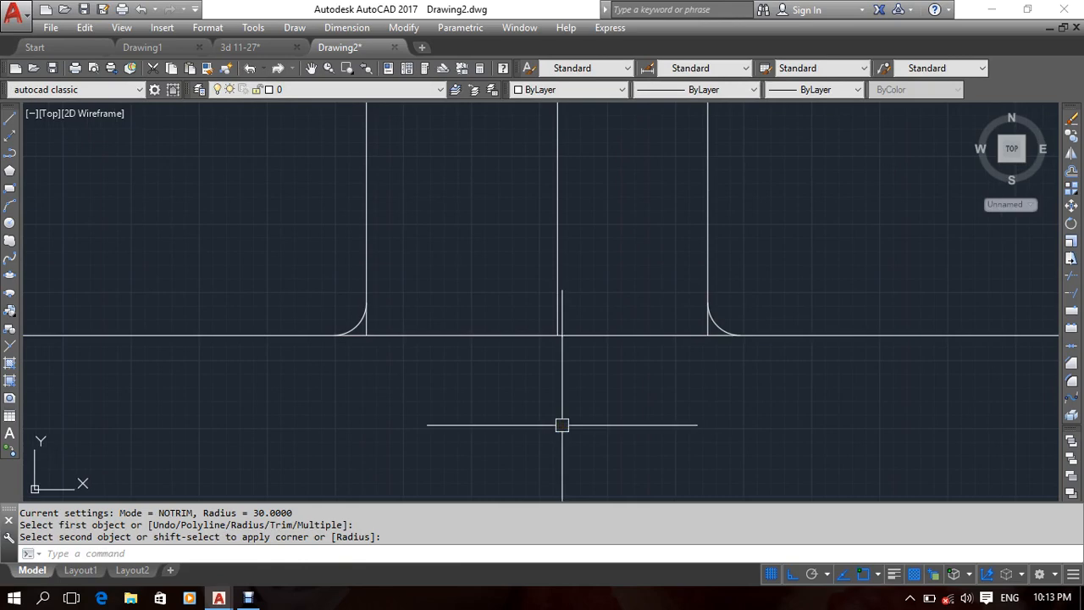
Trim off the short vertical stubs left below the fillet arcs on the left and right vertical lines.
key("Return")
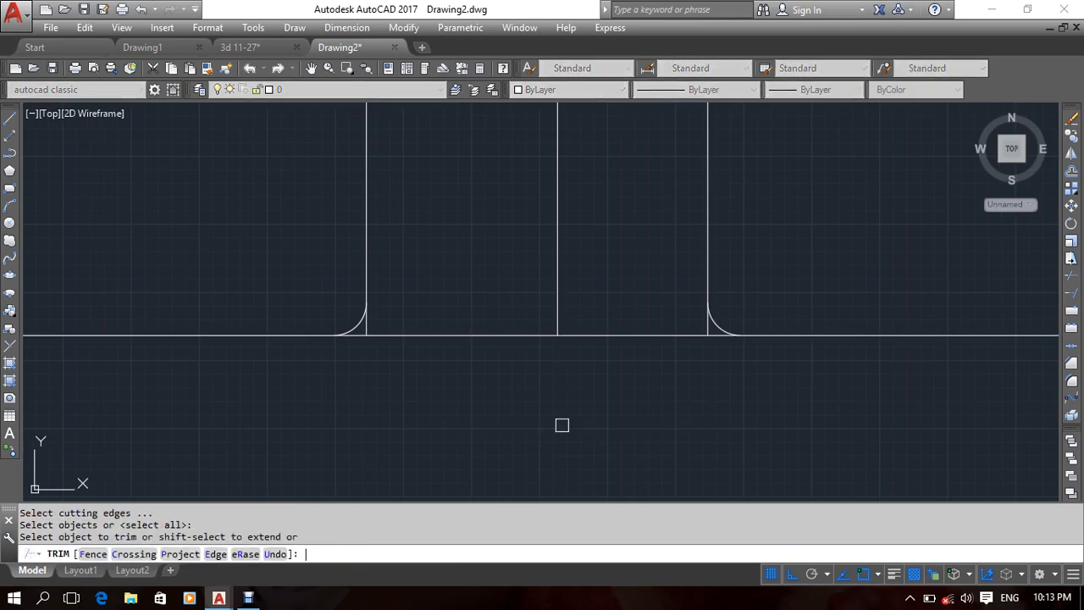
scroll(398, 330, "up", 4)
left_click(325, 337)
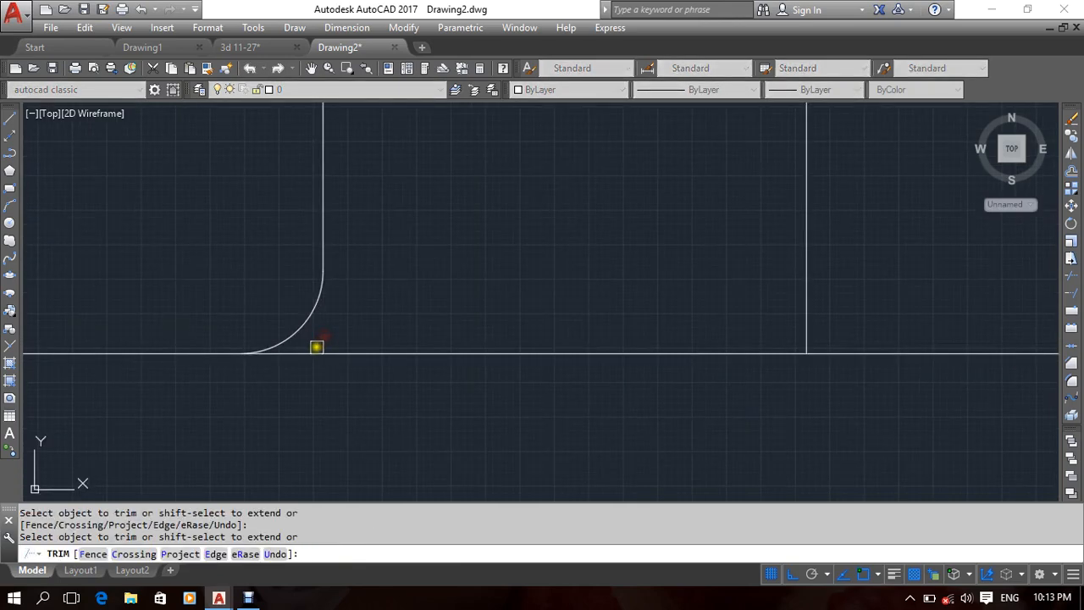
scroll(381, 338, "down", 4)
scroll(661, 330, "up", 5)
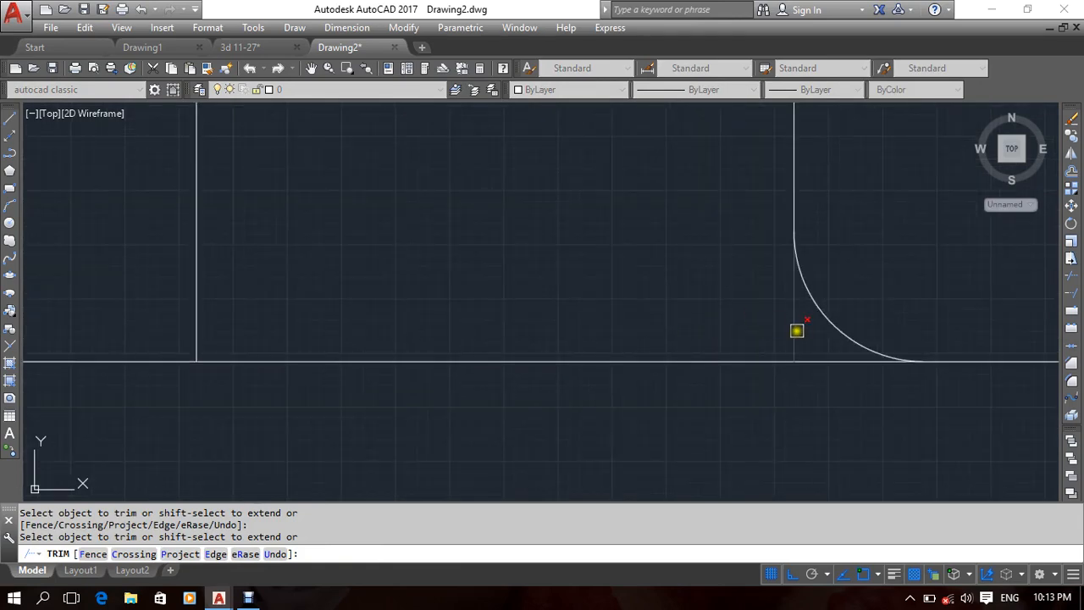
left_click(797, 330)
scroll(652, 313, "down", 4)
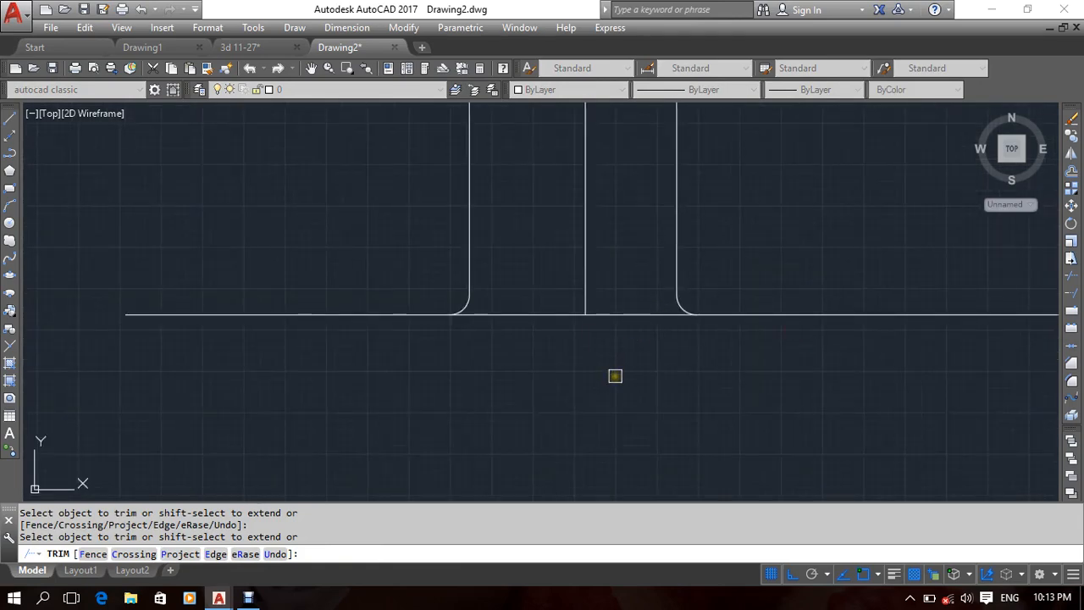
Trim away the horizontal line between the two filleted verticals, on both sides of the middle vertical line.
scroll(471, 293, "up", 5)
left_click(448, 259)
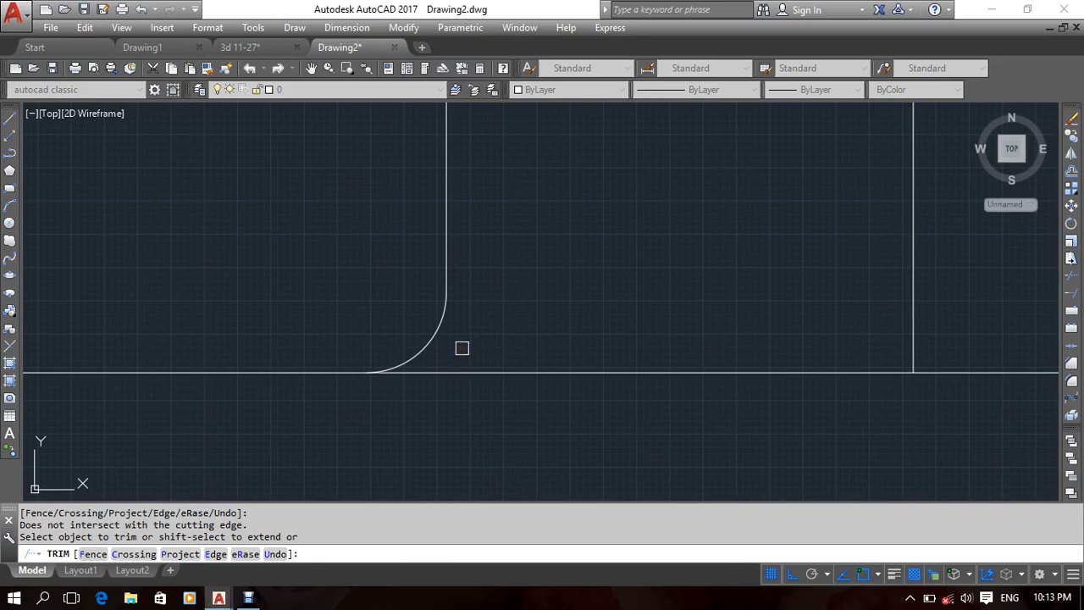
scroll(605, 229, "down", 8)
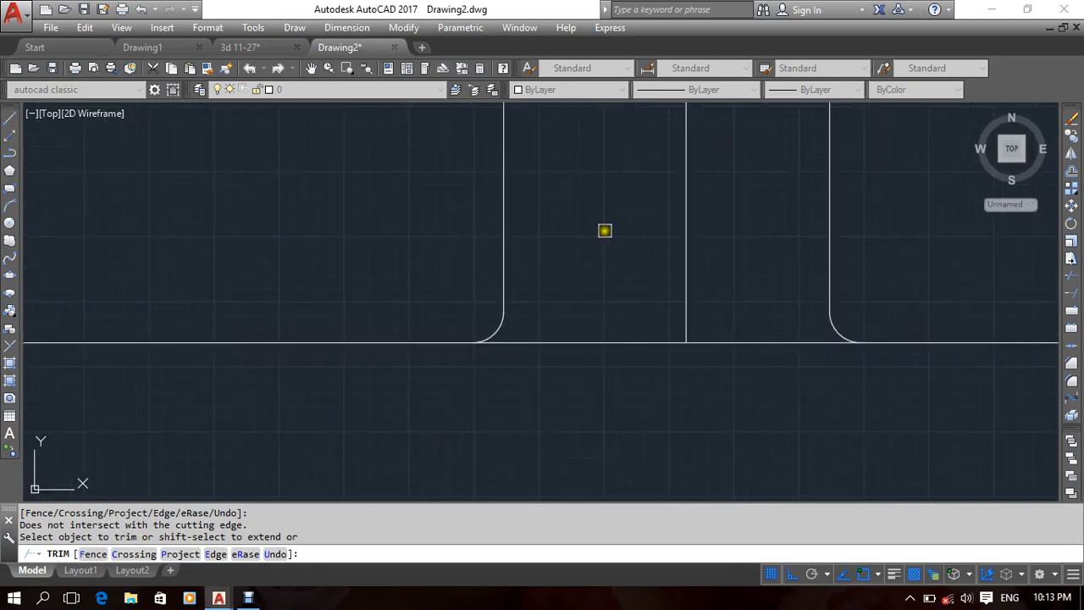
scroll(583, 268, "up", 5)
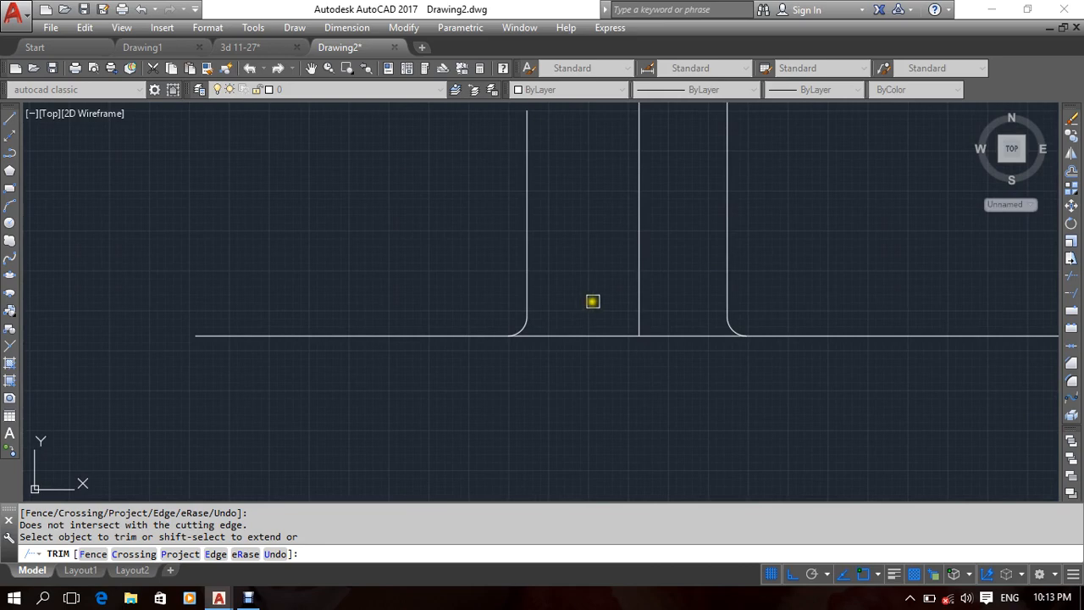
left_click(593, 299)
left_click(550, 366)
left_click(690, 317)
left_click(649, 385)
mouse_move(622, 412)
middle_mouse_down()
mouse_move(564, 378)
mouse_move(494, 389)
middle_mouse_up()
key("Escape")
scroll(563, 376, "down", 2)
type("f")
key("Return")
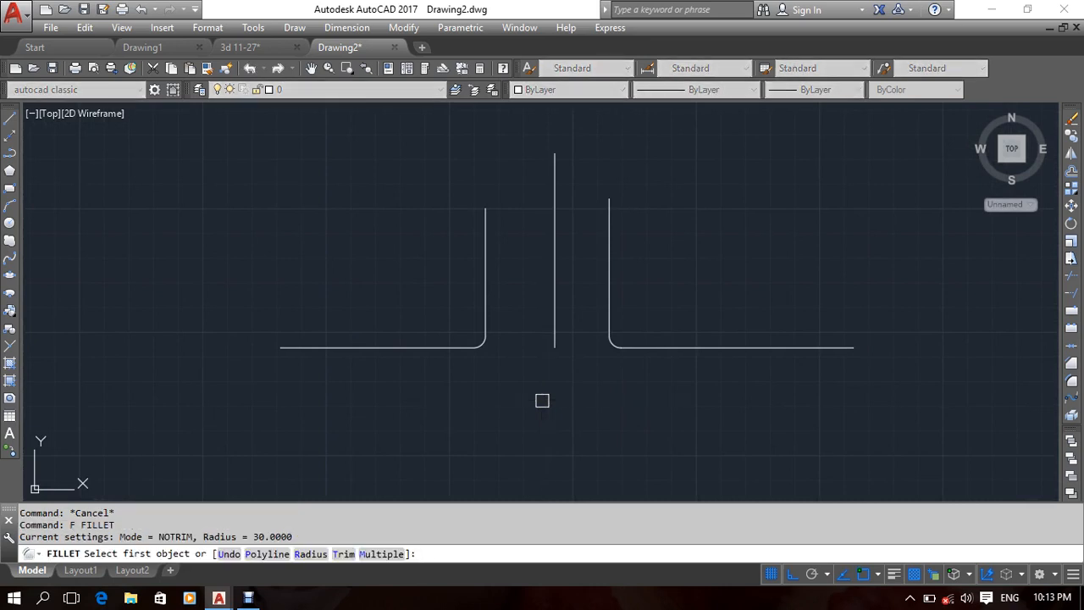
key("Escape")
key("Escape")
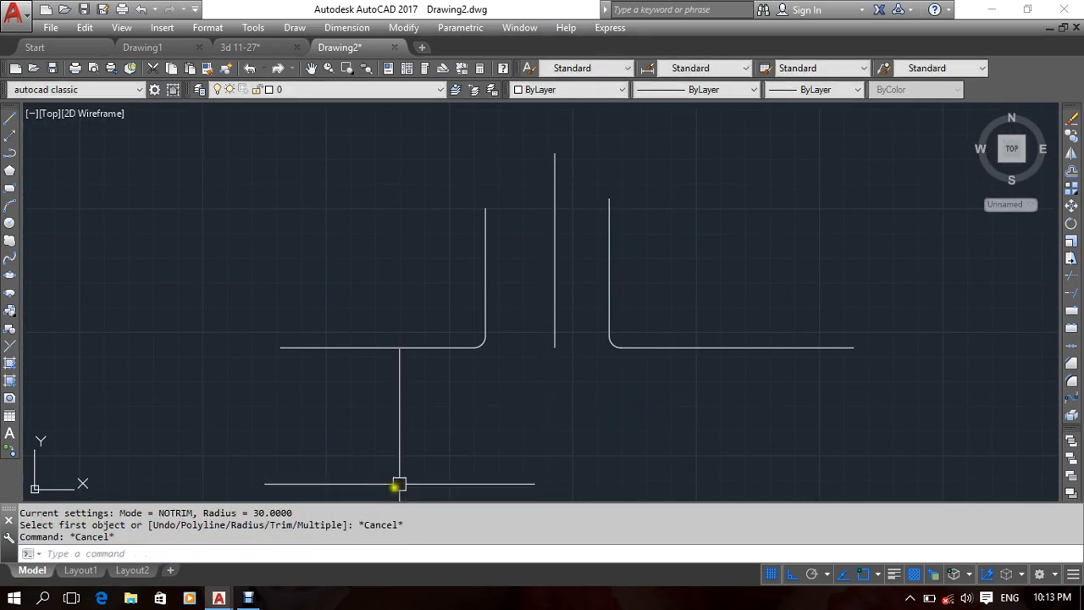
key("Escape")
Erase all the filleted and trimmed lines together with the middle vertical line.
middle_click_drag(592, 406, 626, 406)
left_click(804, 254)
left_click(355, 407)
key("Delete")
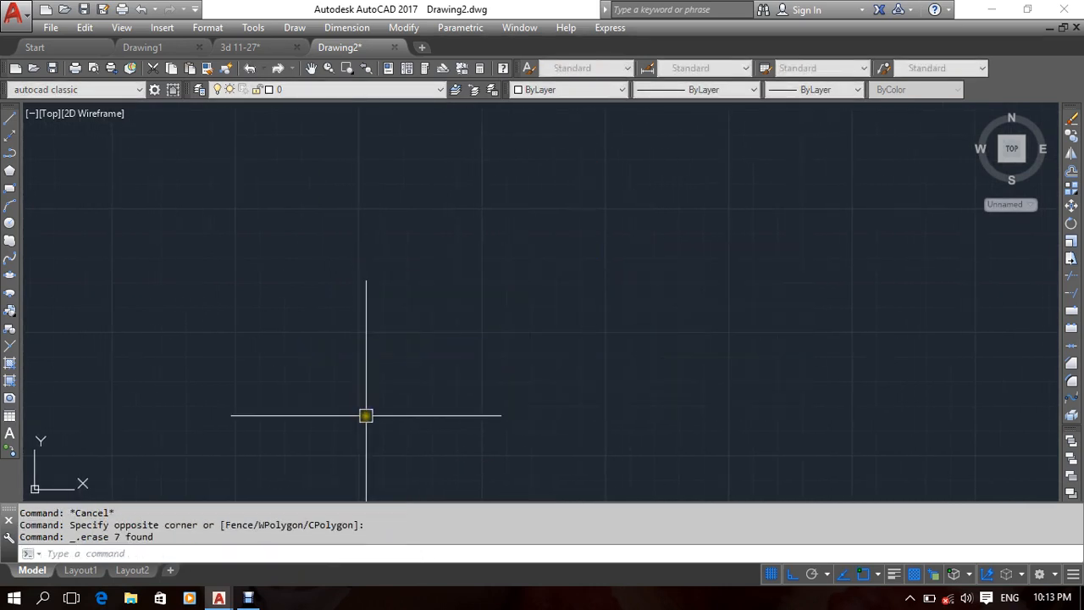
left_click(11, 154)
left_click(307, 254)
left_click(588, 254)
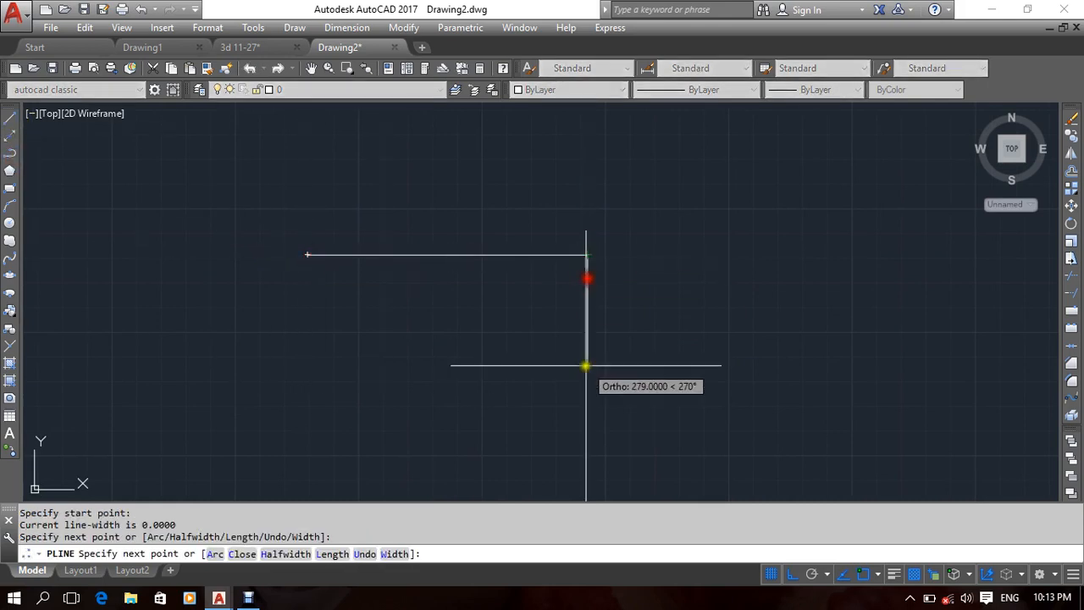
left_click(587, 368)
left_click(716, 367)
mouse_move(712, 429)
middle_mouse_down()
mouse_move(717, 389)
mouse_move(703, 339)
middle_mouse_up()
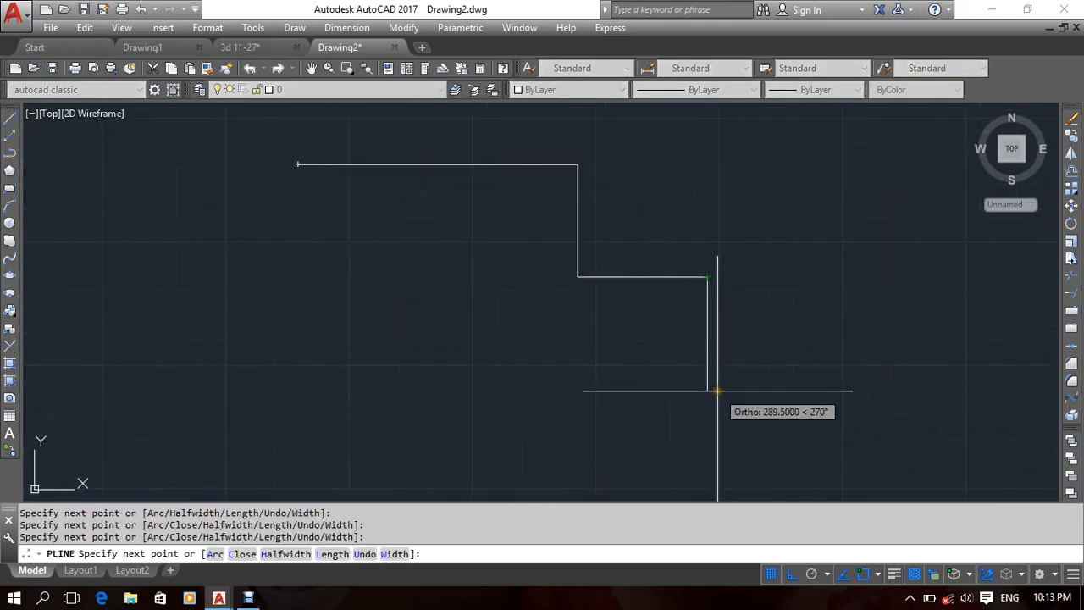
key("ctrl+z")
key("ctrl+z")
key("ctrl+z")
key("ctrl+z")
key("ctrl+z")
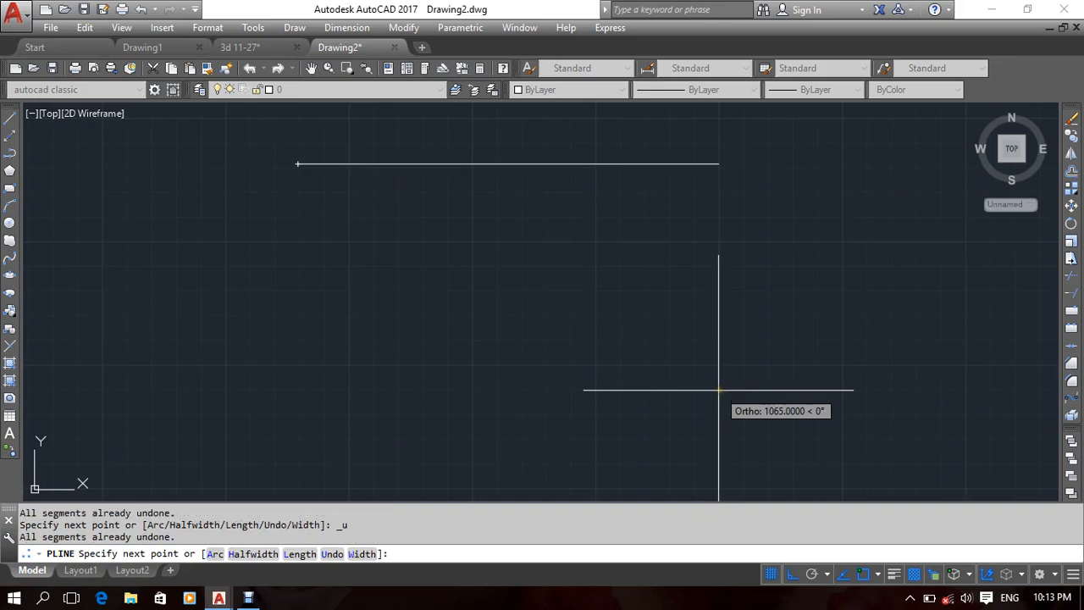
key("Escape")
Undo the earlier operations back to the small stepped outline as it was before scaling.
key("ctrl+z")
key("ctrl+z")
key("ctrl+z")
key("ctrl+z")
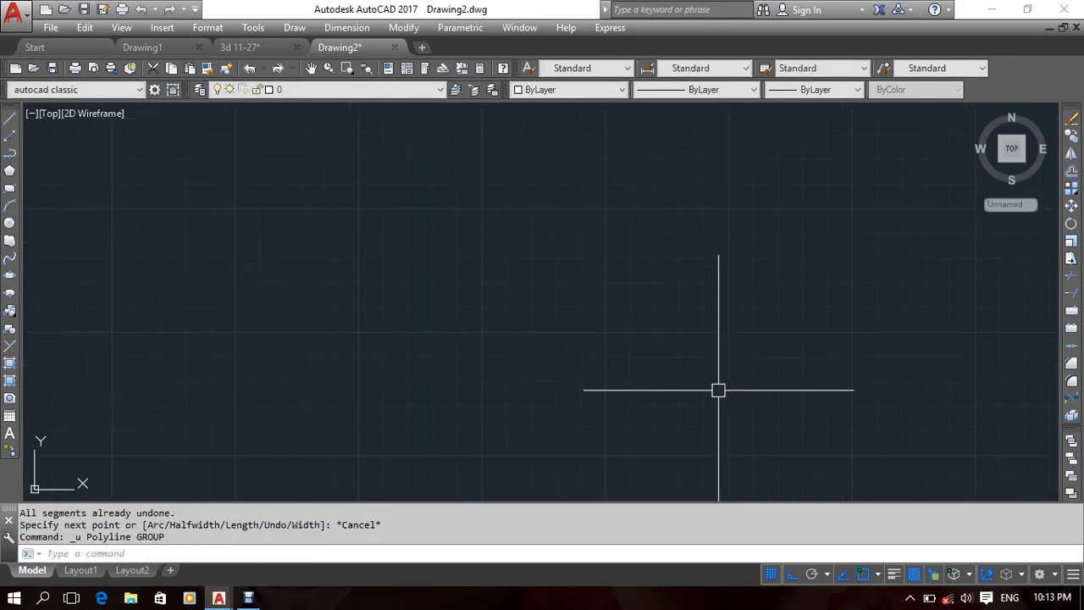
key("ctrl+z")
key("ctrl+z")
key("ctrl+z")
key("ctrl+z")
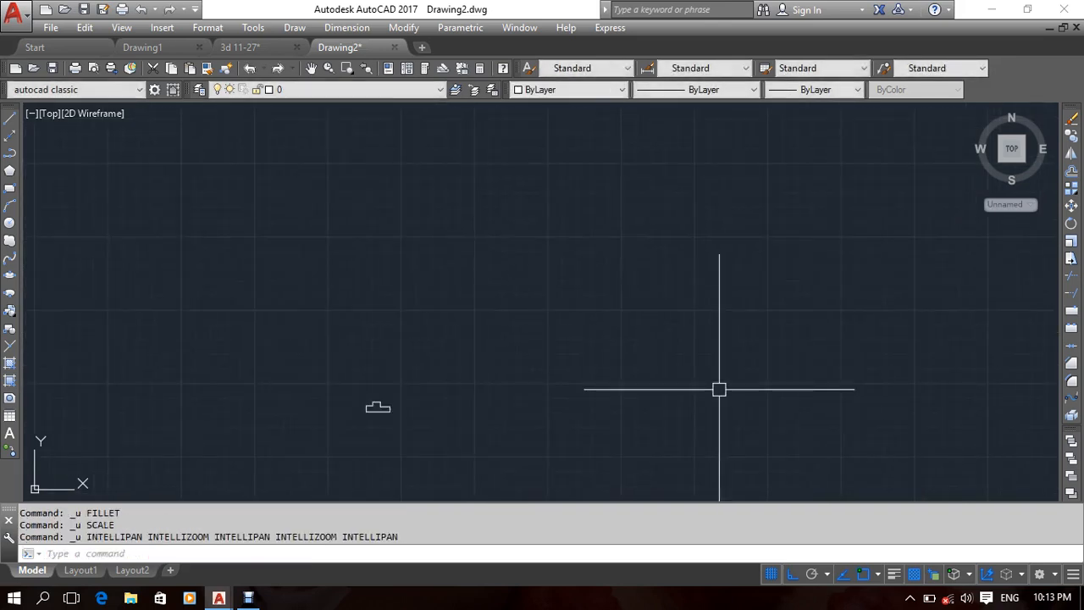
Redo the undone operations through the outline's scaling and corner fillets up to its erasure.
key("ctrl+y")
key("ctrl+y")
key("ctrl+y")
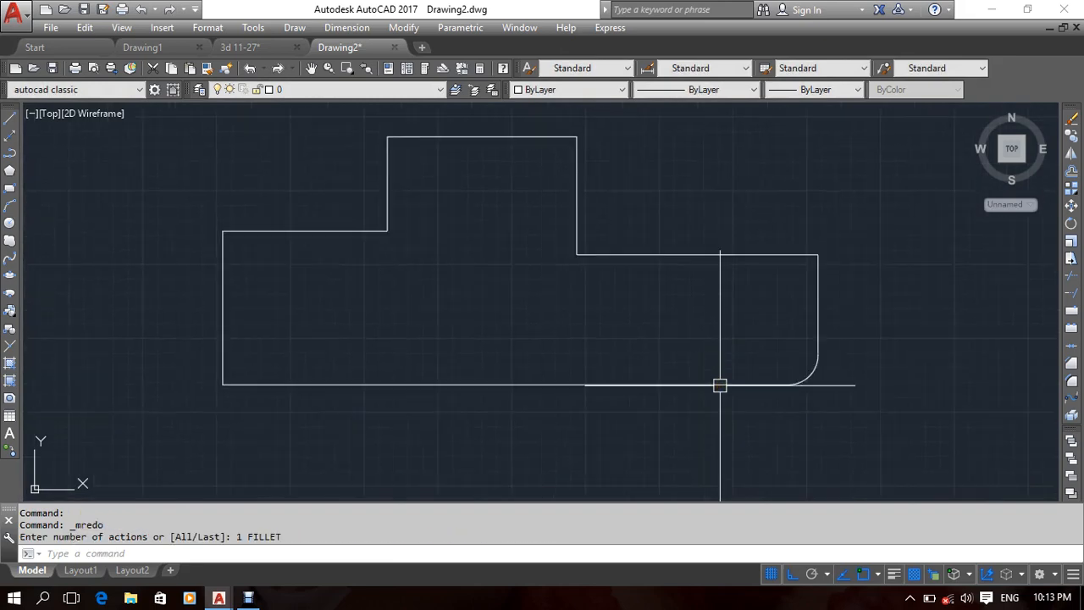
key("ctrl+y")
key("ctrl+y")
key("ctrl+y")
key("ctrl+y")
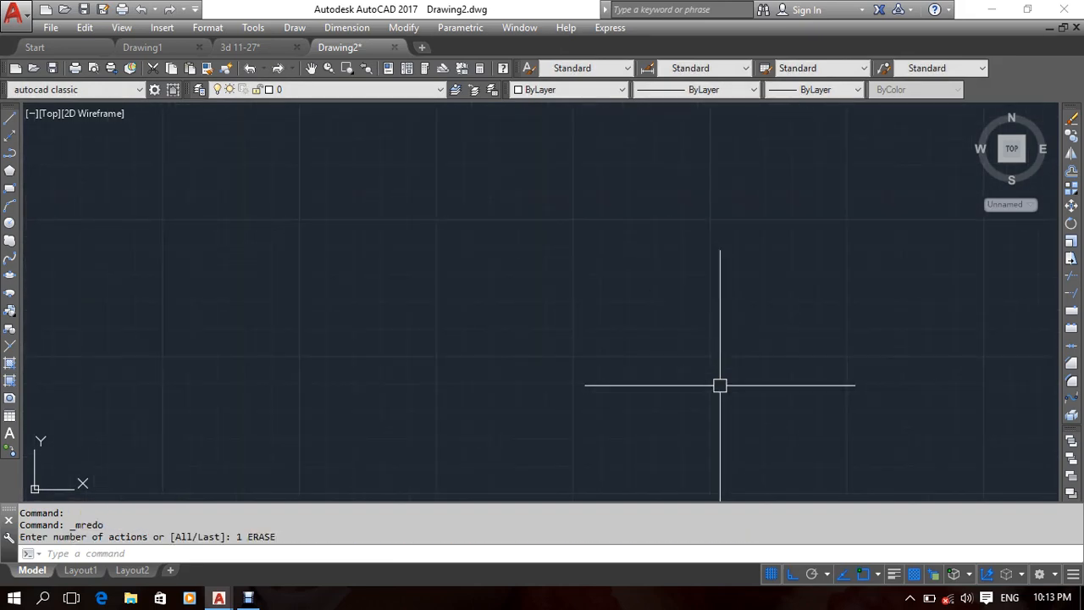
Undo the erasure and the corner fillets to restore the enlarged stepped outline with sharp corners.
key("ctrl+z")
key("ctrl+z")
key("ctrl+z")
key("ctrl+z")
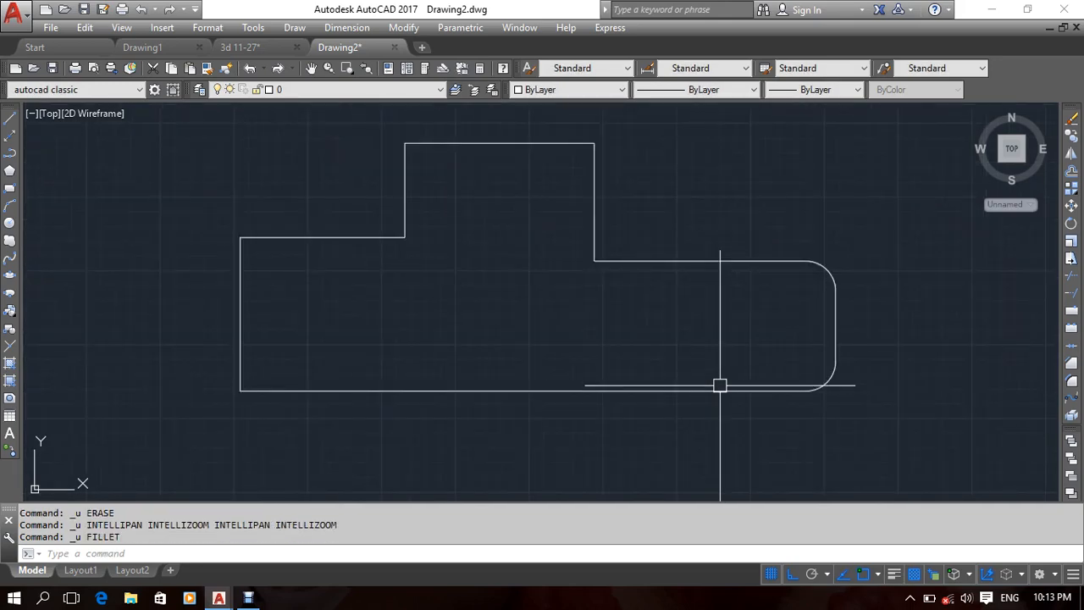
key("ctrl+z")
key("ctrl+z")
key("ctrl+z")
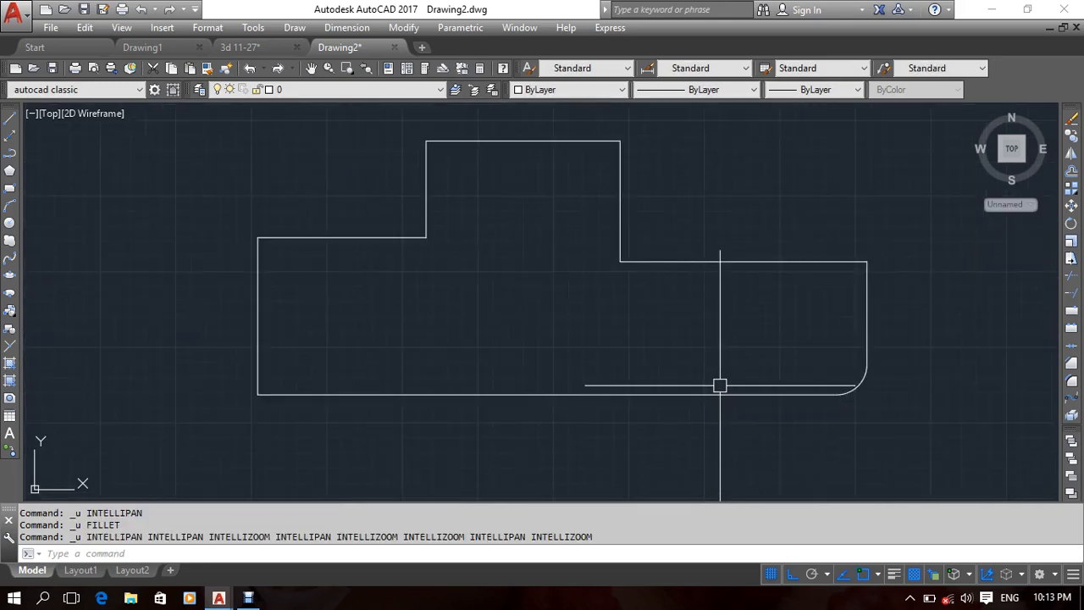
key("ctrl+z")
middle_click_drag(517, 350, 555, 355)
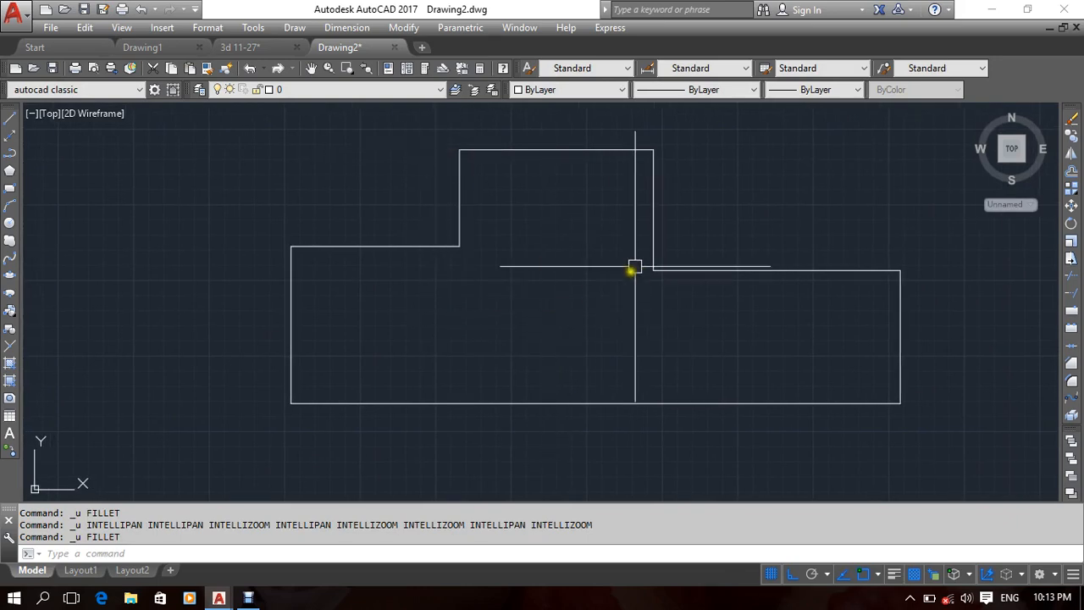
Join all the lines of the stepped outline into a single polyline.
left_click(683, 235)
left_click(600, 310)
key("Escape")
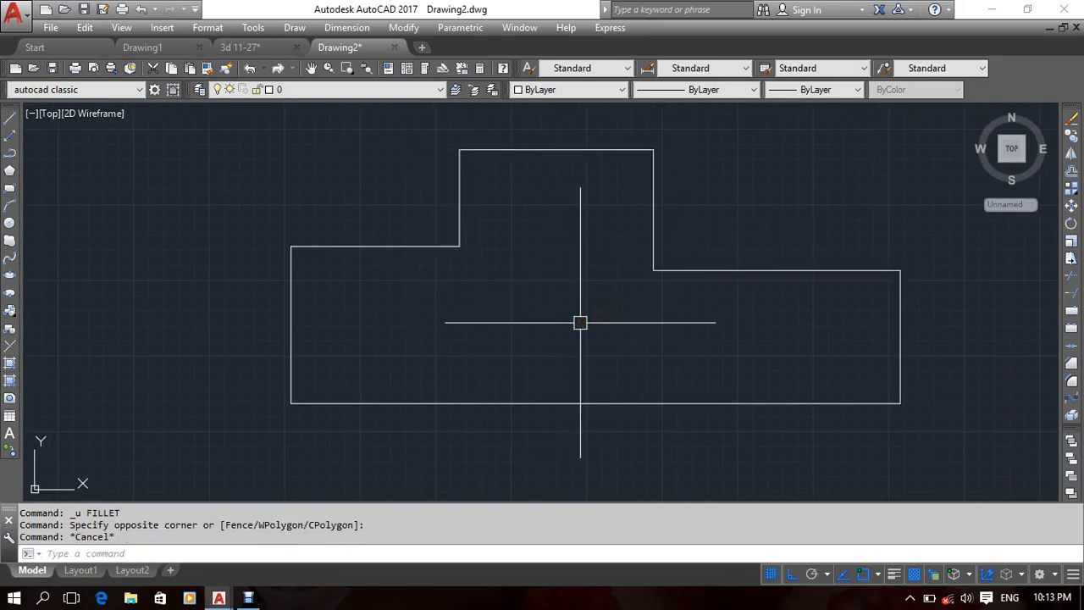
type("j")
key("Return")
scroll(597, 319, "down", 3)
left_click(808, 171)
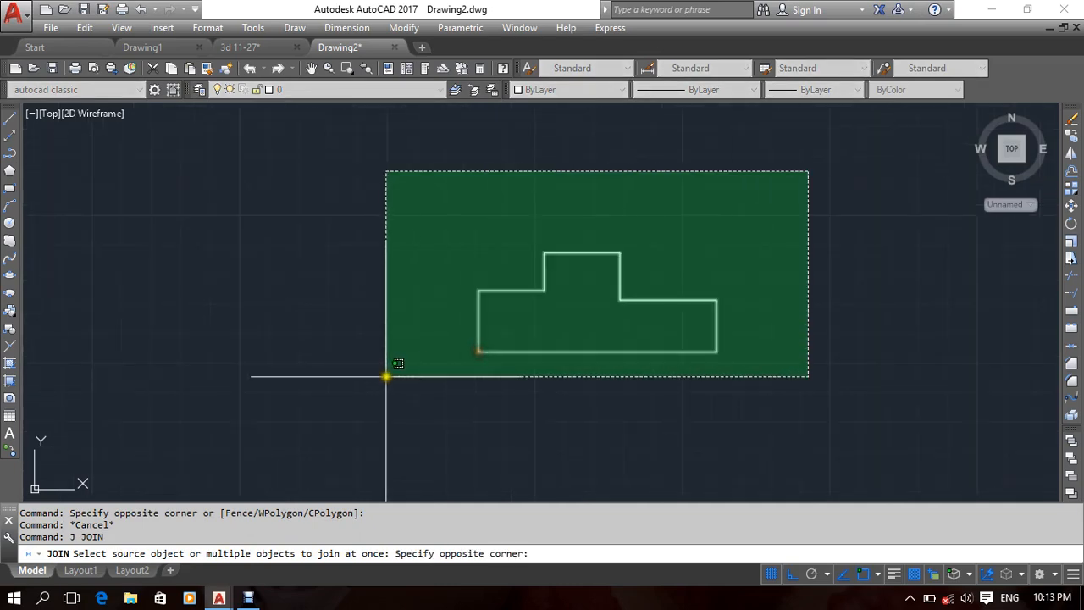
left_click(386, 376)
key("Return")
Select the joined outline to check whether it is one polyline, and clear the selection.
left_click(576, 350)
left_click(516, 398)
key("Escape")
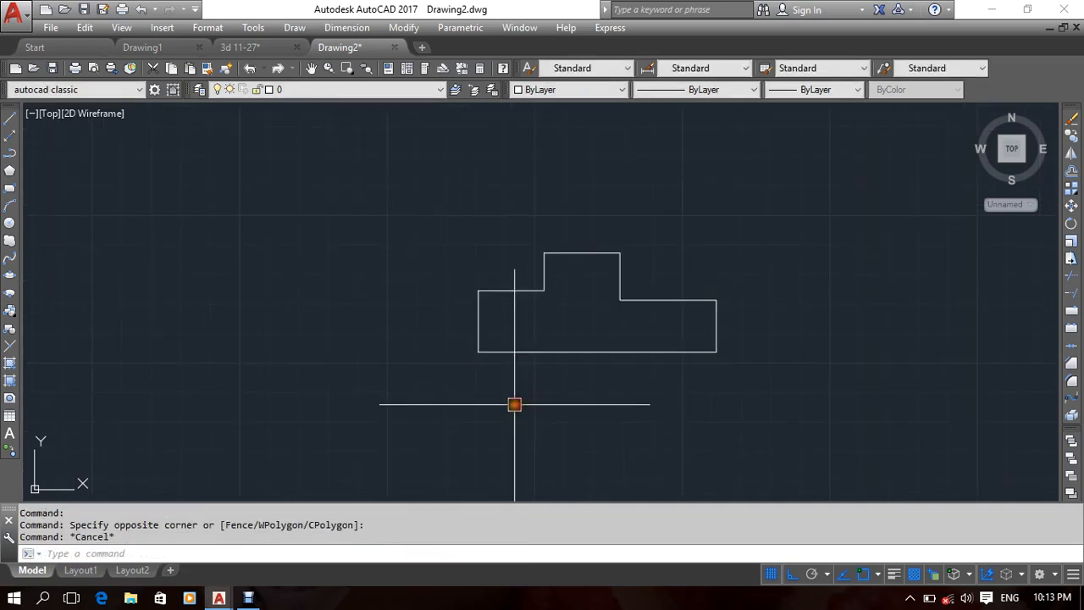
key("Escape")
scroll(600, 373, "up", 4)
middle_click_drag(605, 372, 564, 401)
left_click(621, 300)
left_click(450, 452)
scroll(454, 396, "down", 2)
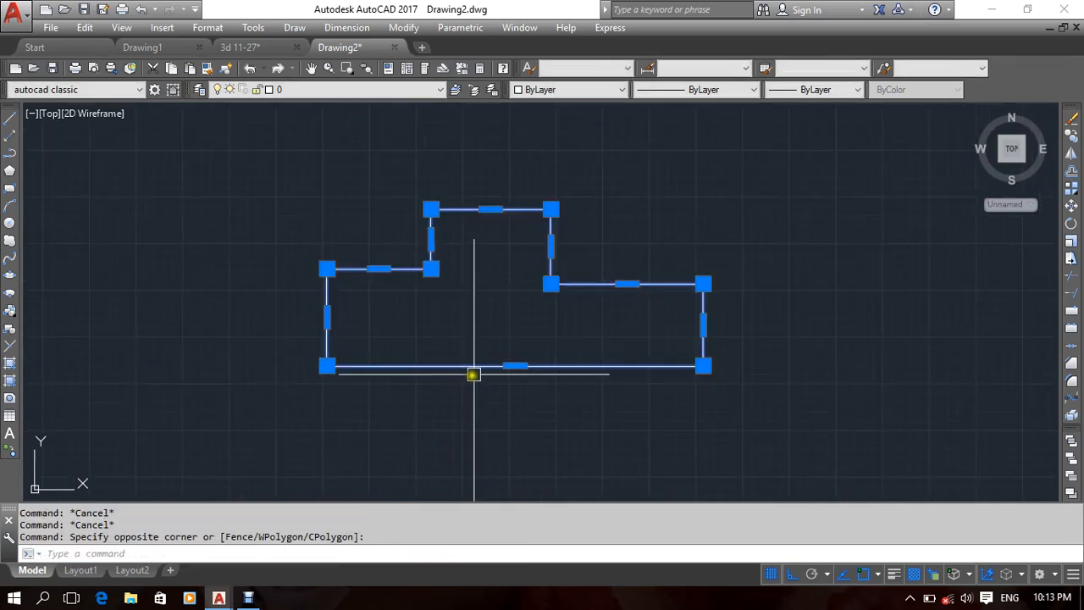
middle_click_drag(473, 374, 485, 388)
key("Escape")
Fillet all corners of the stepped outline at once with radius 25, using the Polyline option.
type("f")
key("Return")
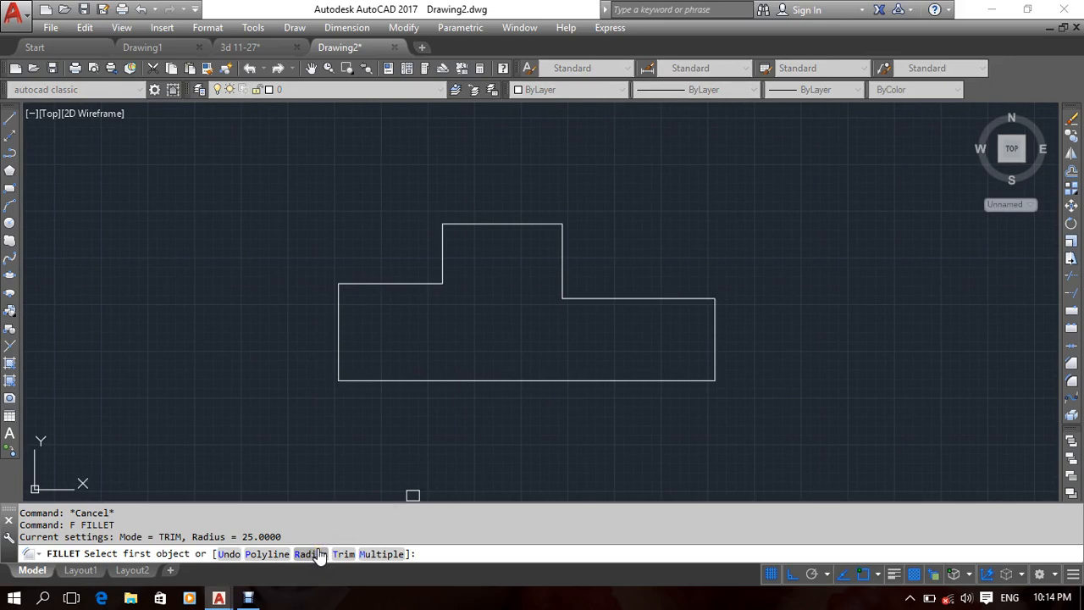
left_click(270, 556)
left_click(472, 381)
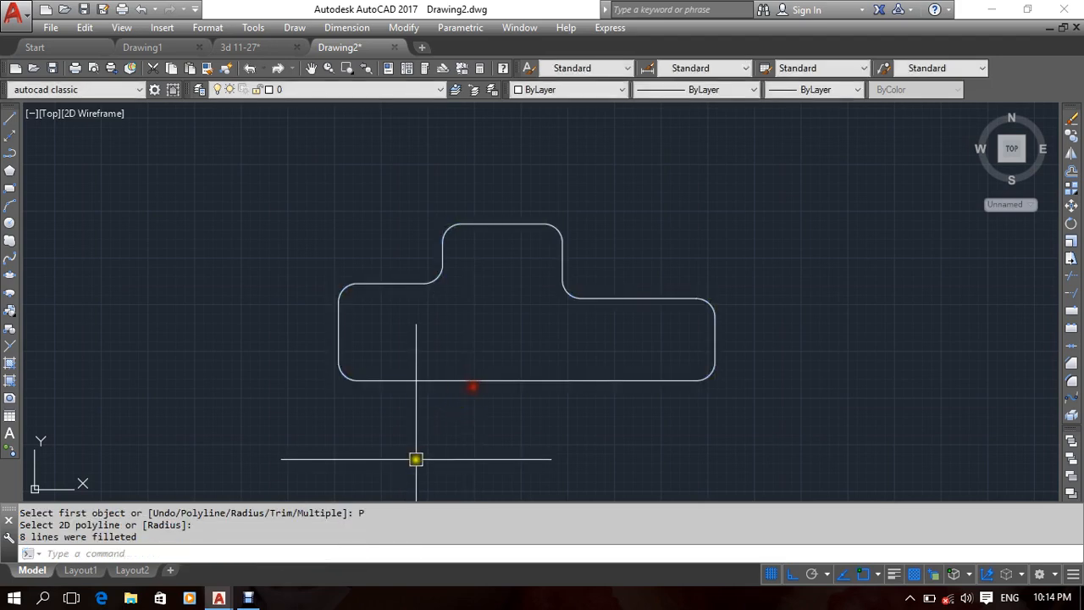
middle_click_drag(522, 350, 552, 350)
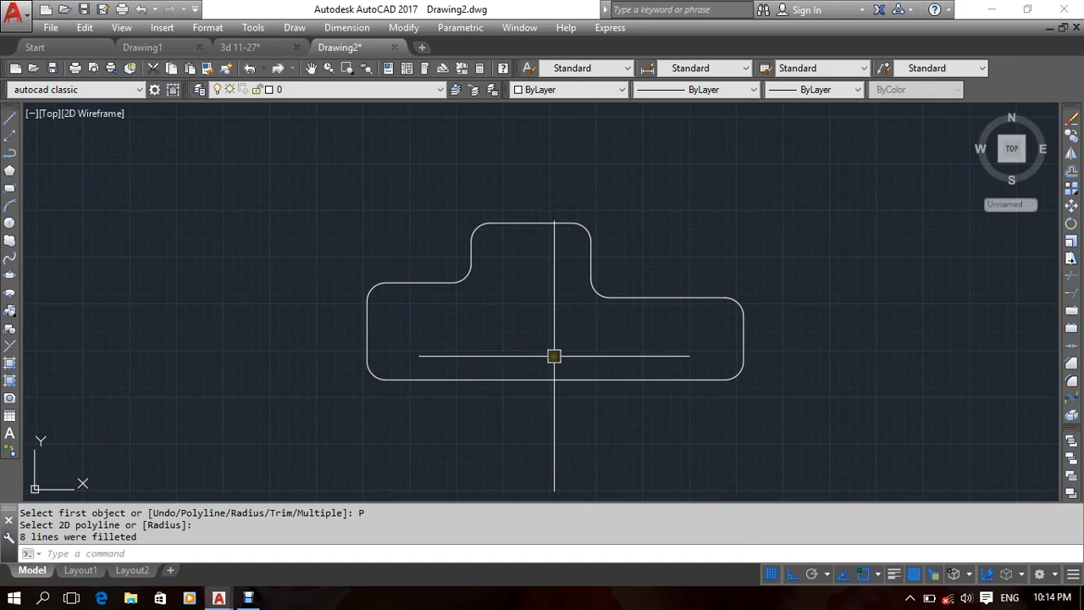
mouse_move(531, 341)
middle_mouse_down()
mouse_move(616, 322)
mouse_move(567, 330)
middle_mouse_up()
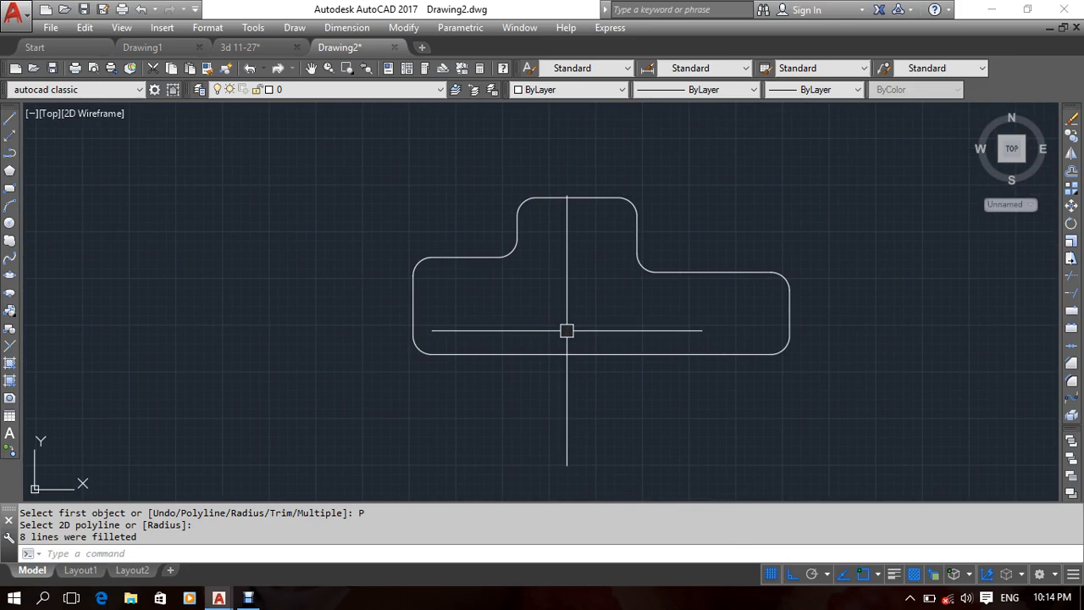
key("Return")
type("l")
key("Return")
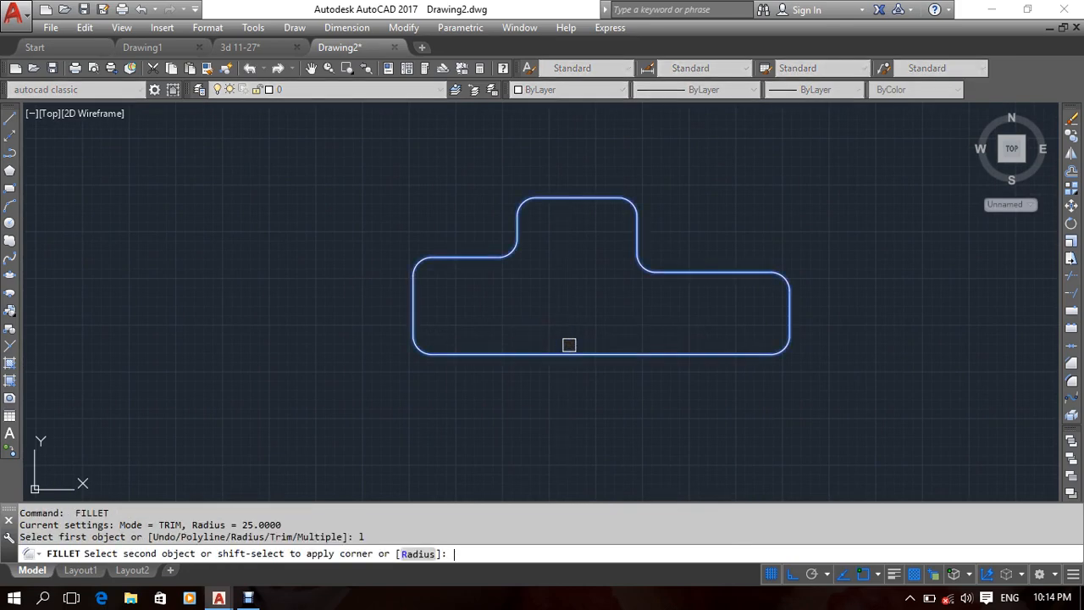
key("Escape")
Select the filleted outline to examine its polyline segments and vertices, and clear the selection.
left_click(604, 355)
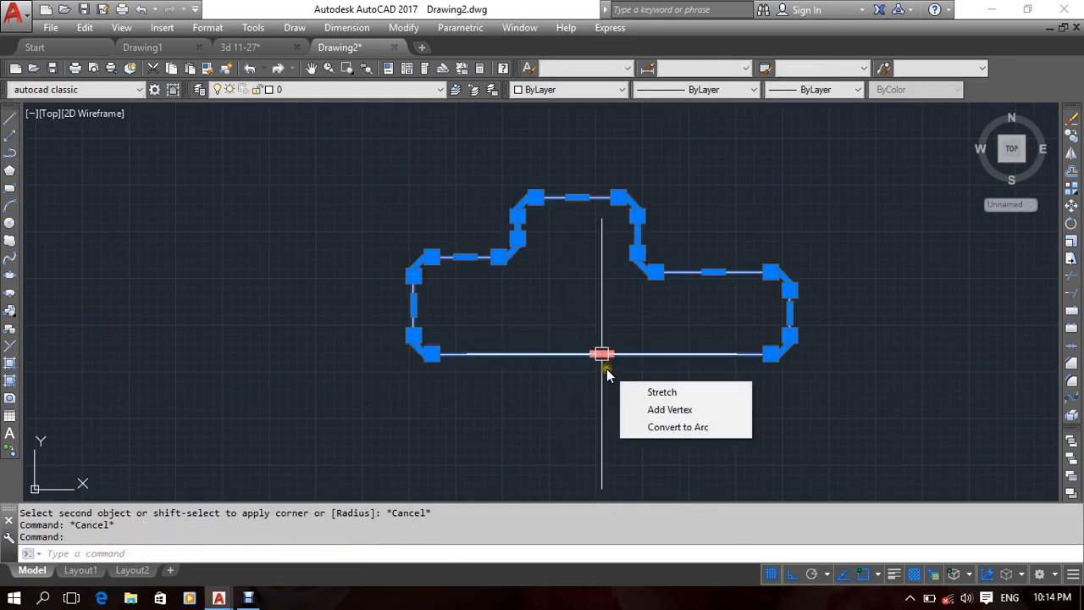
key("Escape")
key("Escape")
middle_click_drag(523, 415, 527, 400)
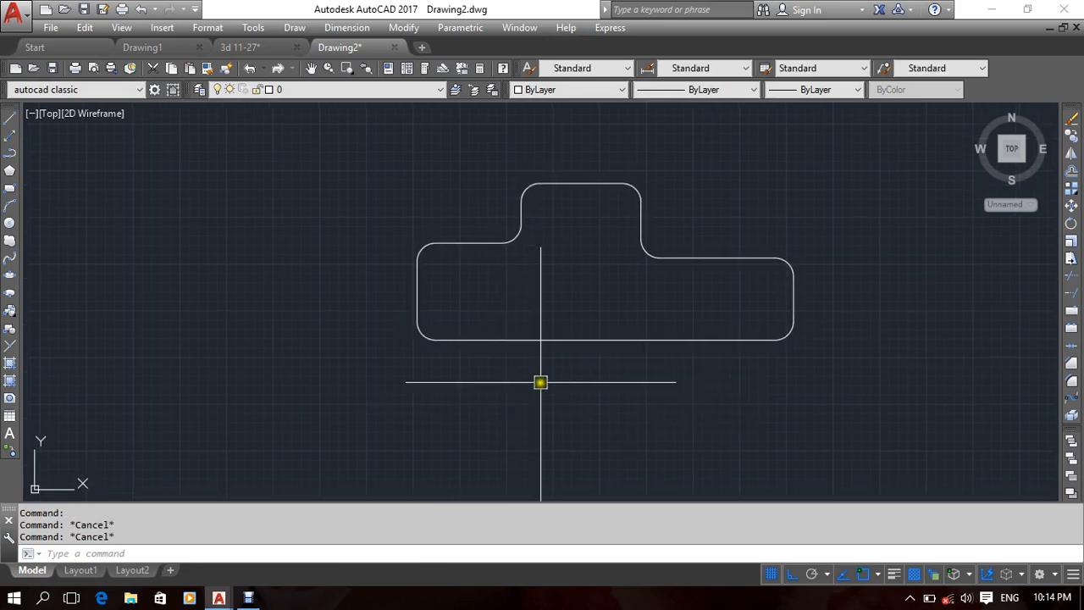
Erase the filleted stepped outline from the drawing.
left_click(625, 252)
left_click(537, 368)
key("Delete")
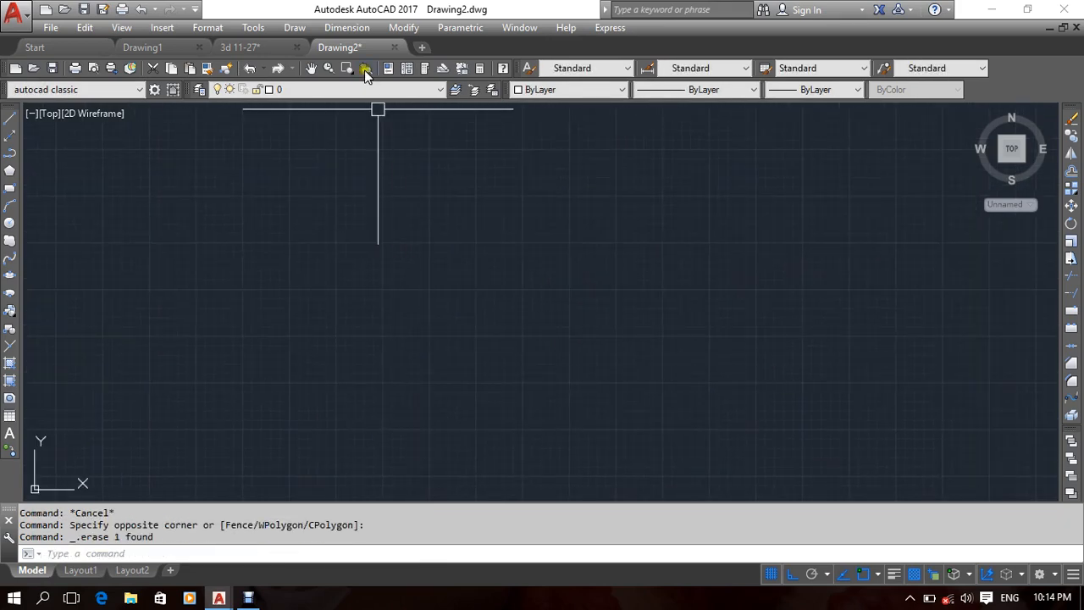
left_click(404, 26)
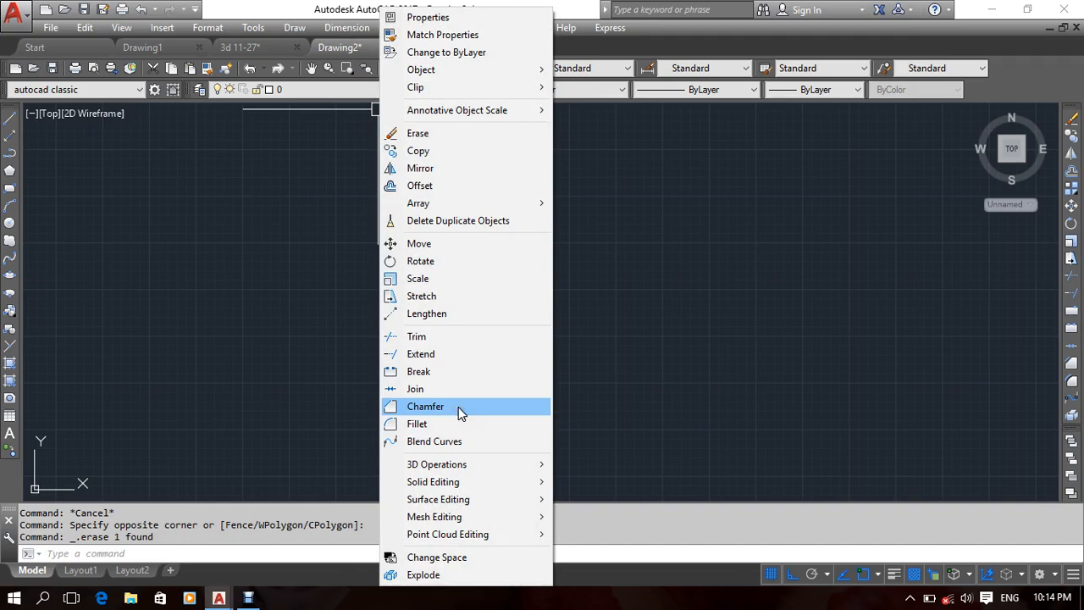
left_click(458, 407)
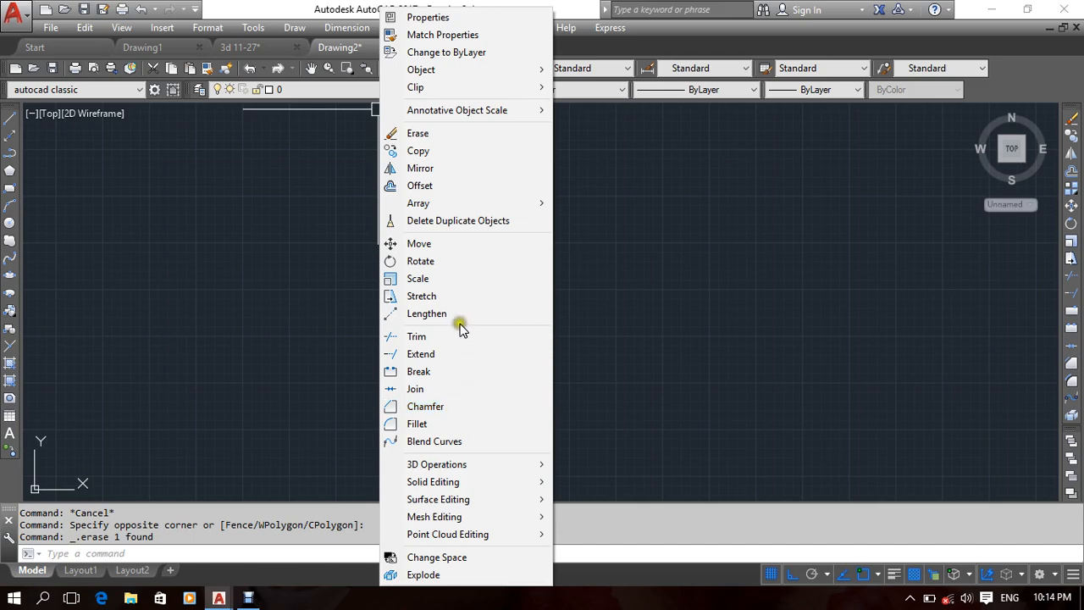
left_click_drag(264, 203, 224, 305)
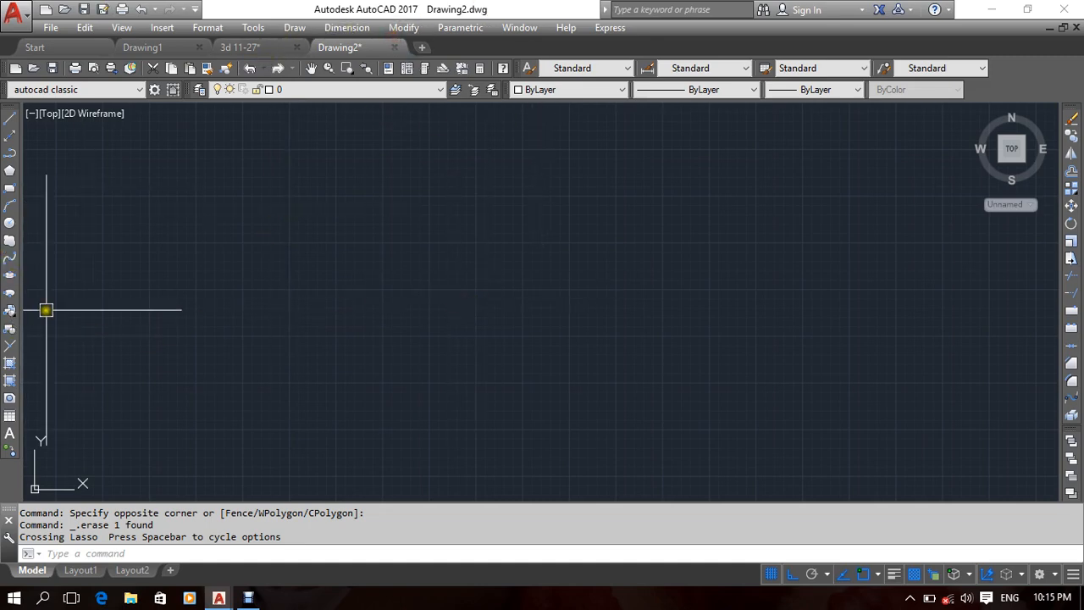
Undo the erase and the polyline fillet to restore the stepped outline with sharp corners.
key("ctrl+z")
key("ctrl+z")
key("ctrl+z")
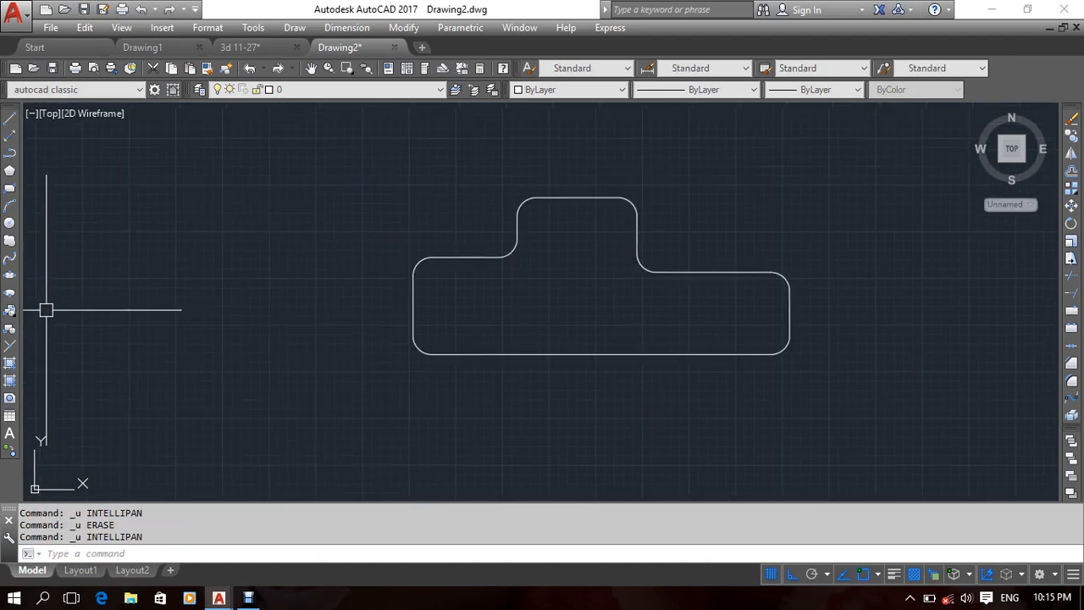
key("ctrl+z")
key("ctrl+z")
key("ctrl+z")
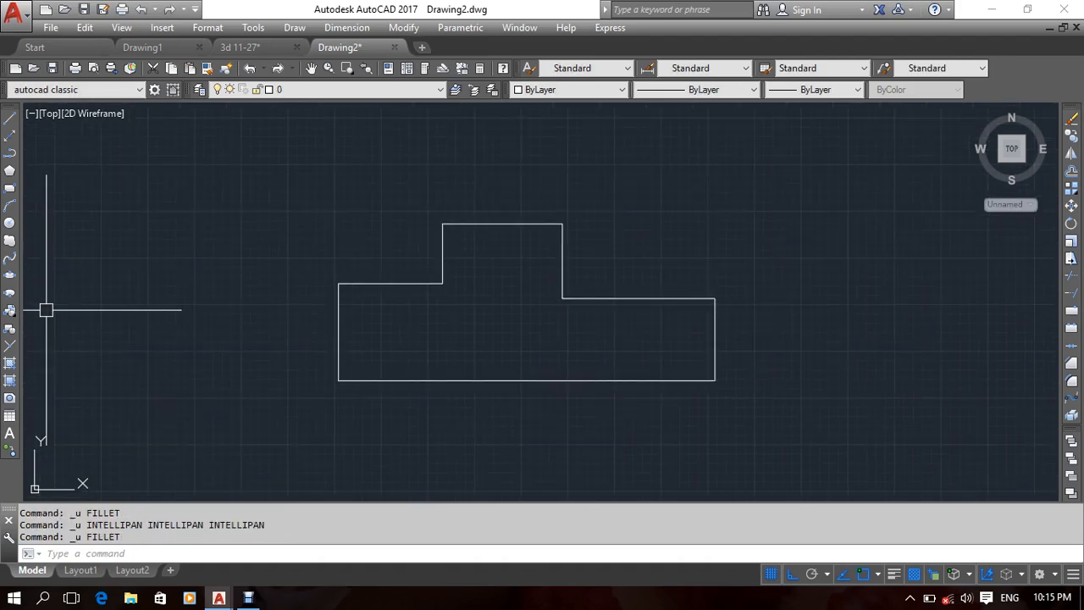
left_click(404, 32)
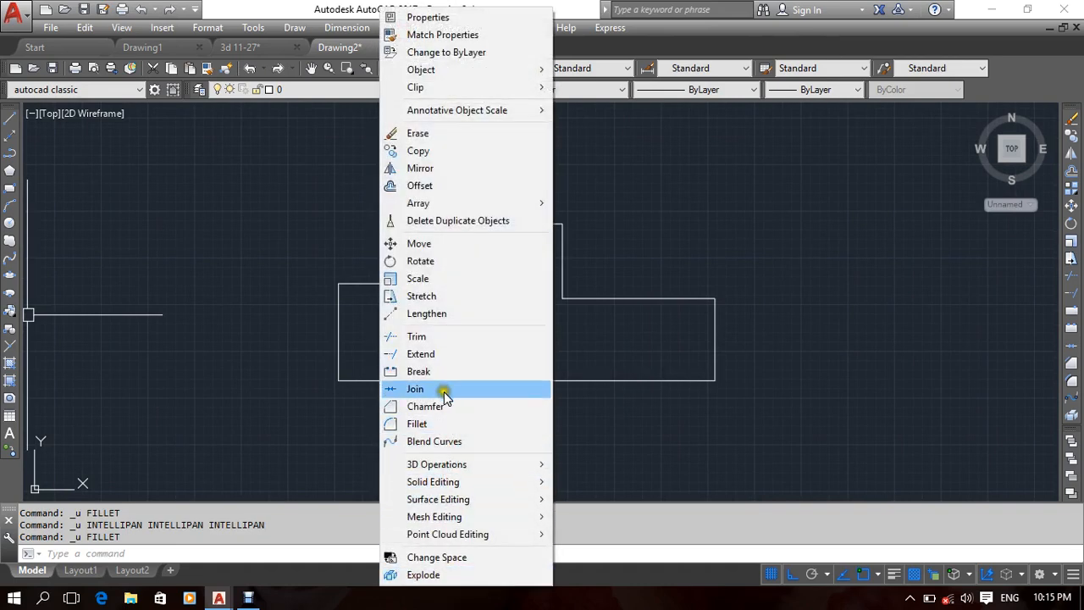
left_click(446, 407)
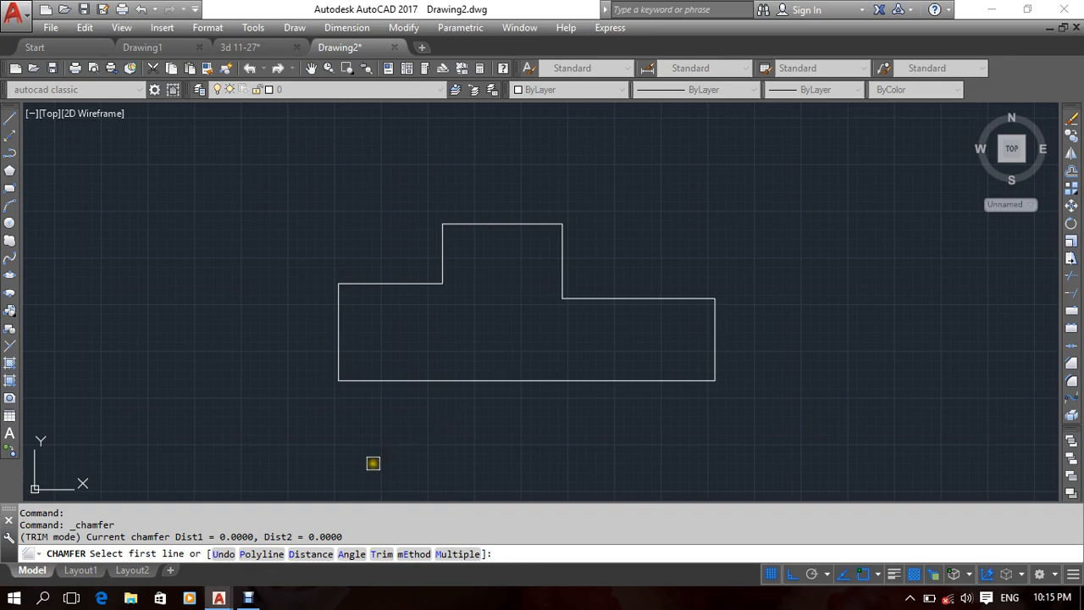
middle_click_drag(374, 463, 381, 411)
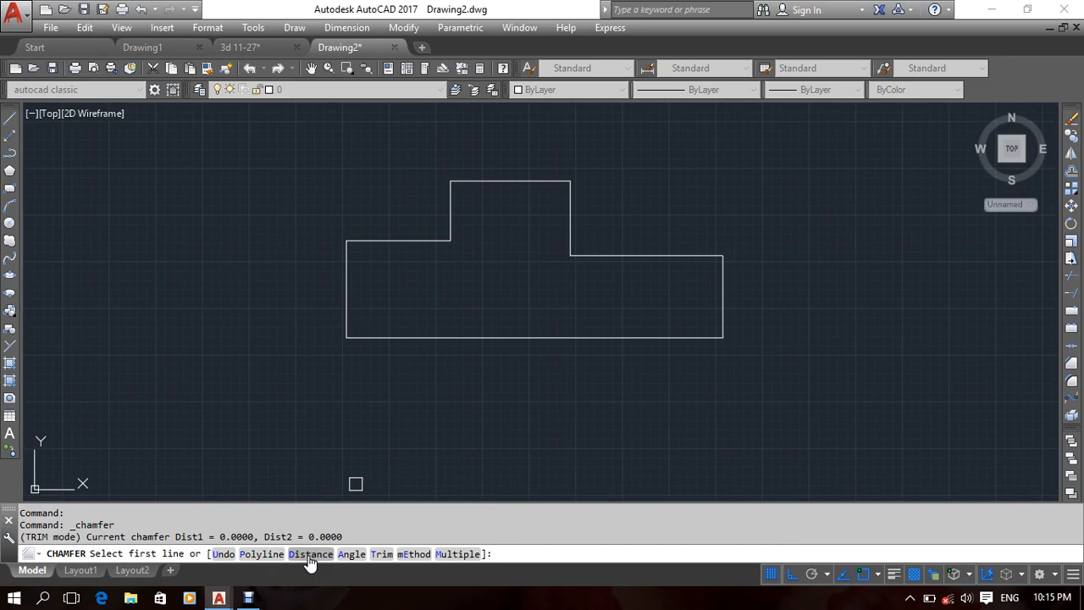
key("Escape")
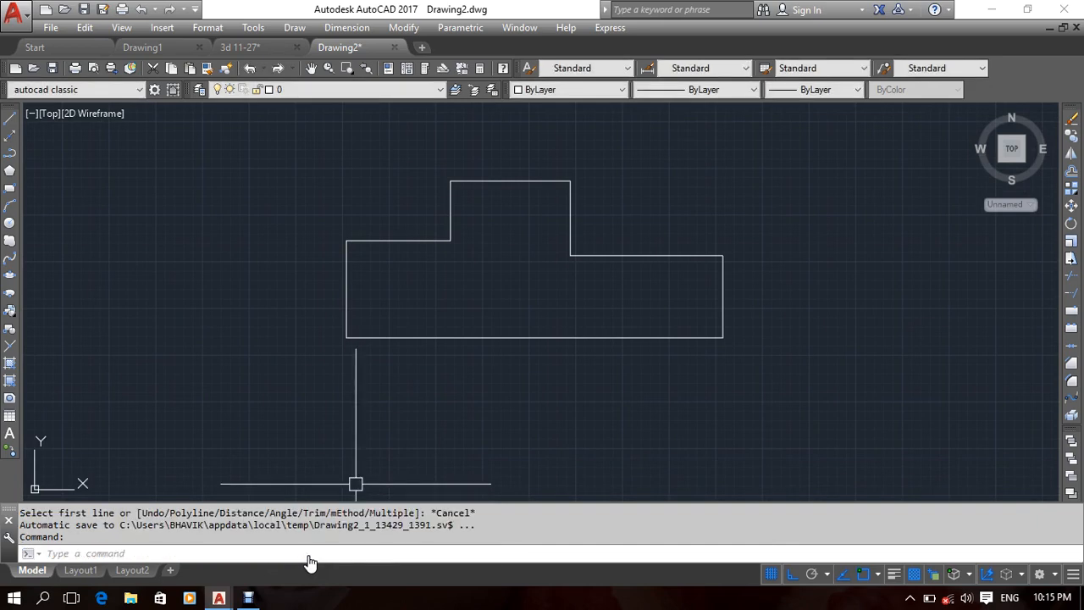
type("F")
key("Return")
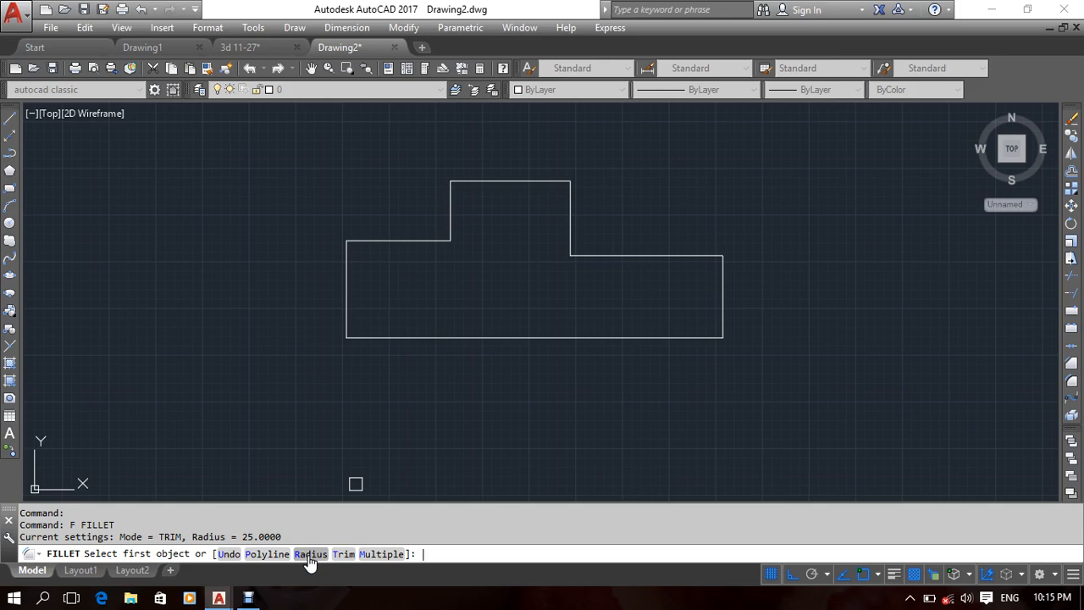
key("Escape")
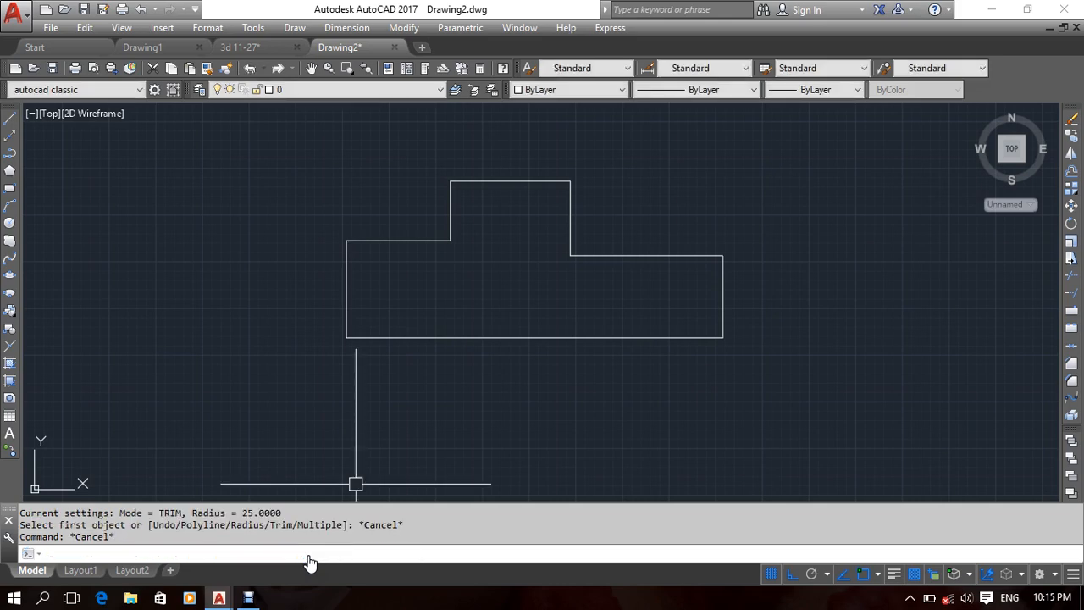
Chamfer the outline's lower-right corner with both chamfer distances set to 25.
type("cha")
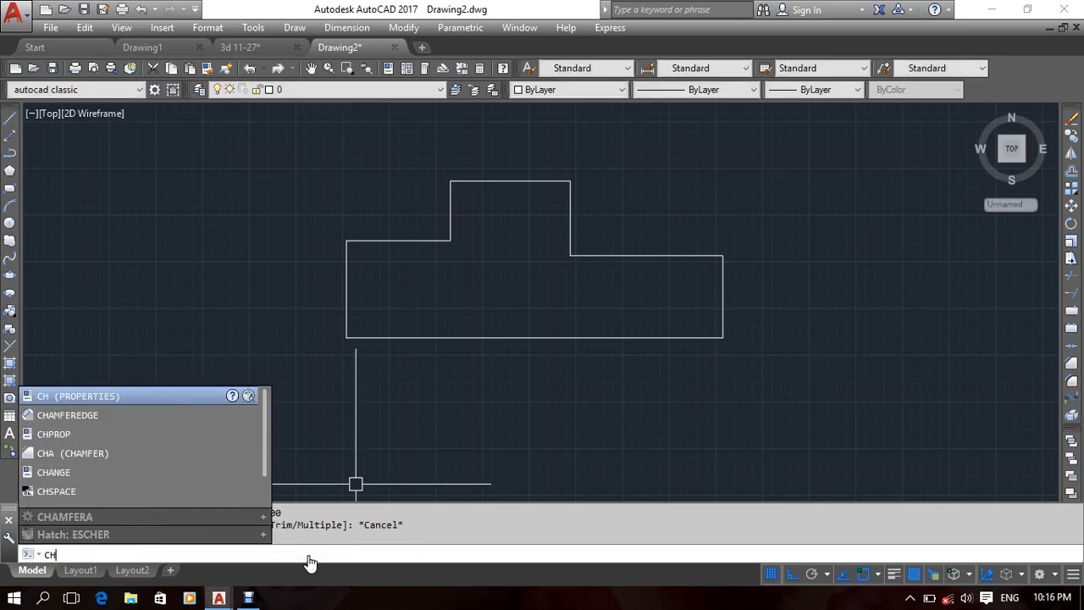
key("Return")
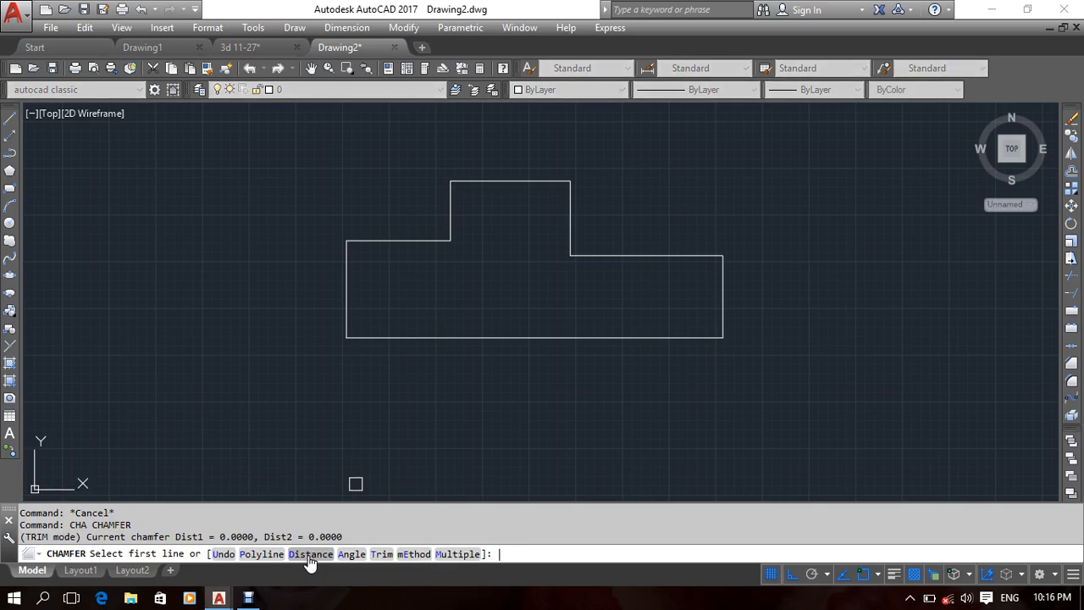
left_click(309, 558)
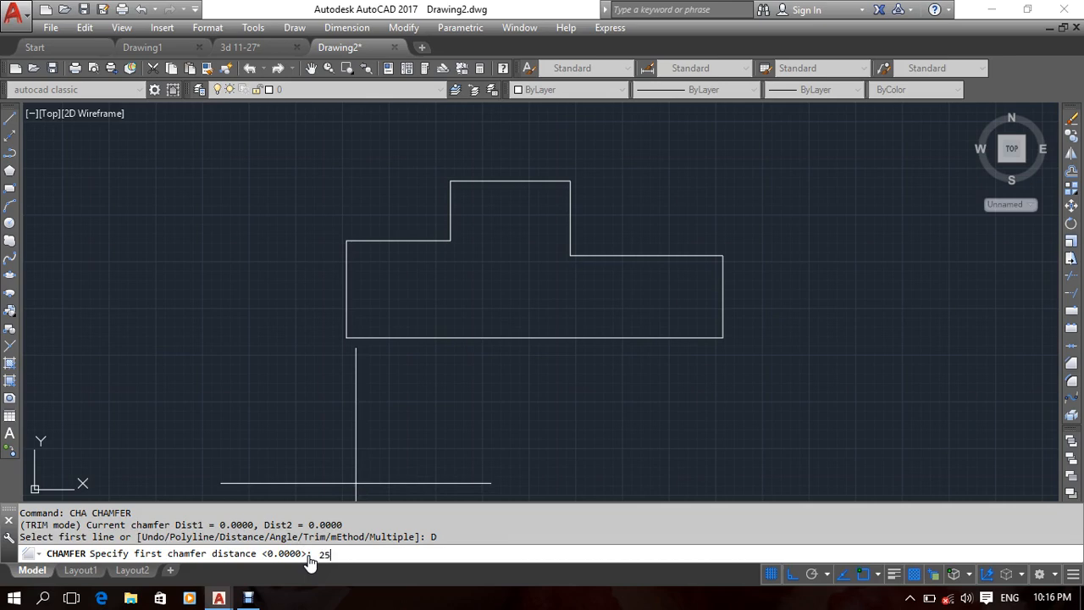
key("Return")
type("25")
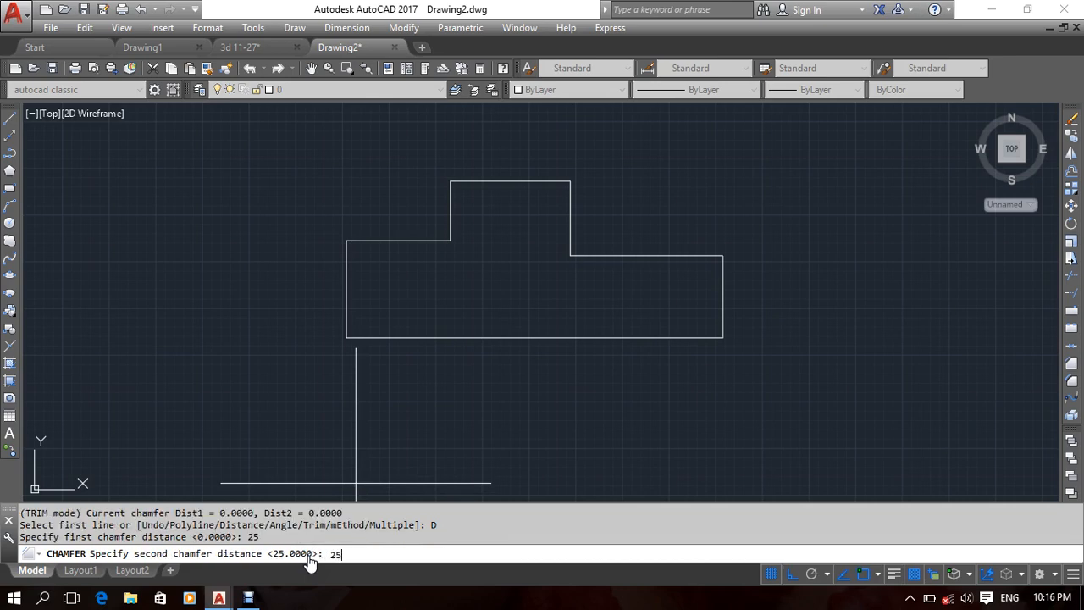
key("Return")
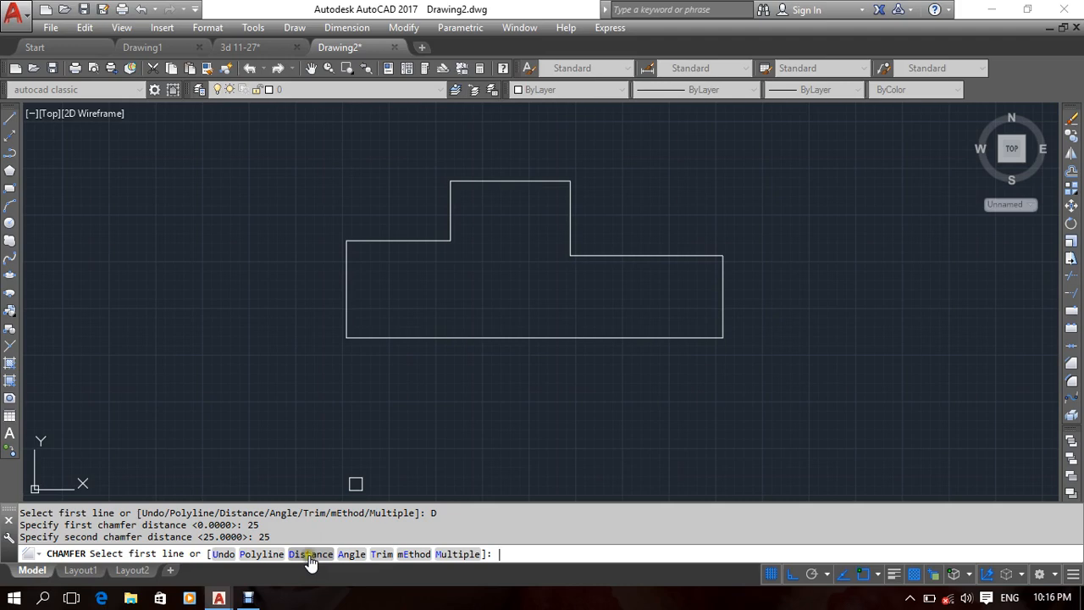
scroll(778, 364, "up", 2)
scroll(679, 318, "up", 2)
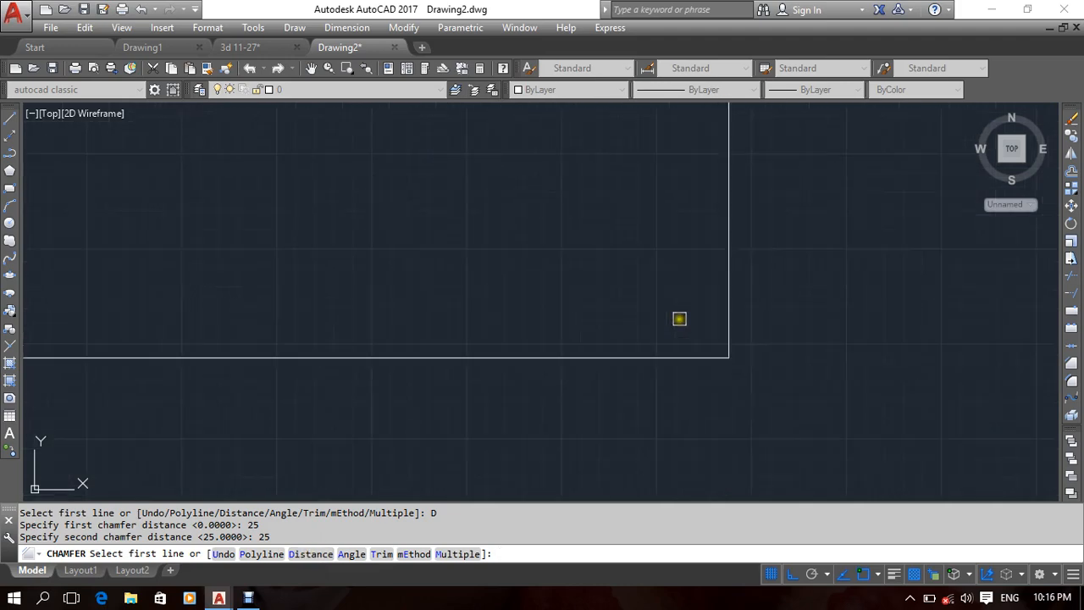
left_click(708, 359)
scroll(708, 359, "up", 2)
scroll(709, 358, "up", 2)
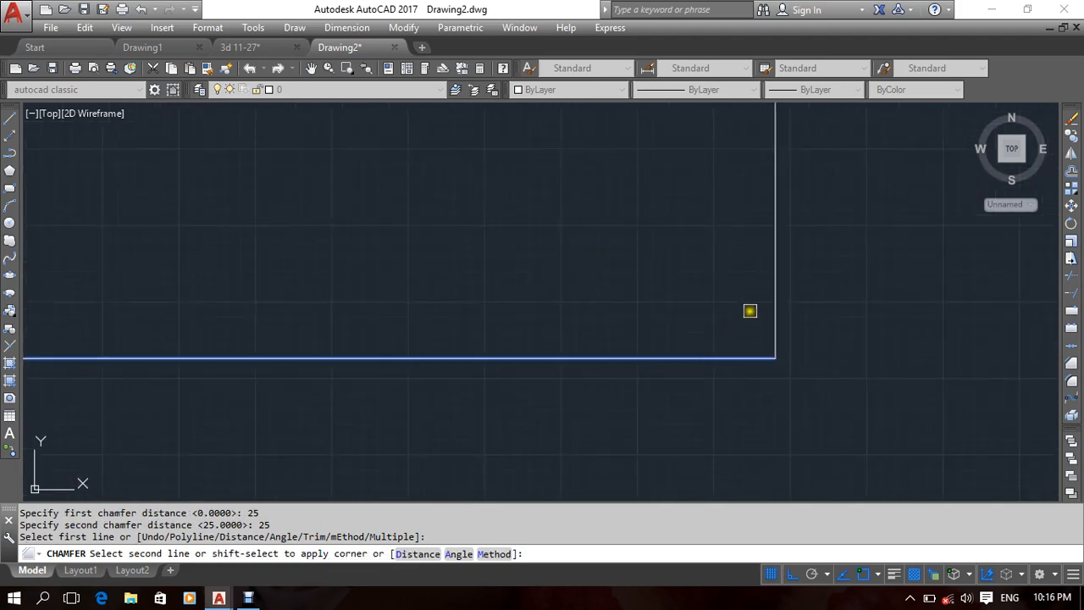
scroll(771, 298, "down", 8)
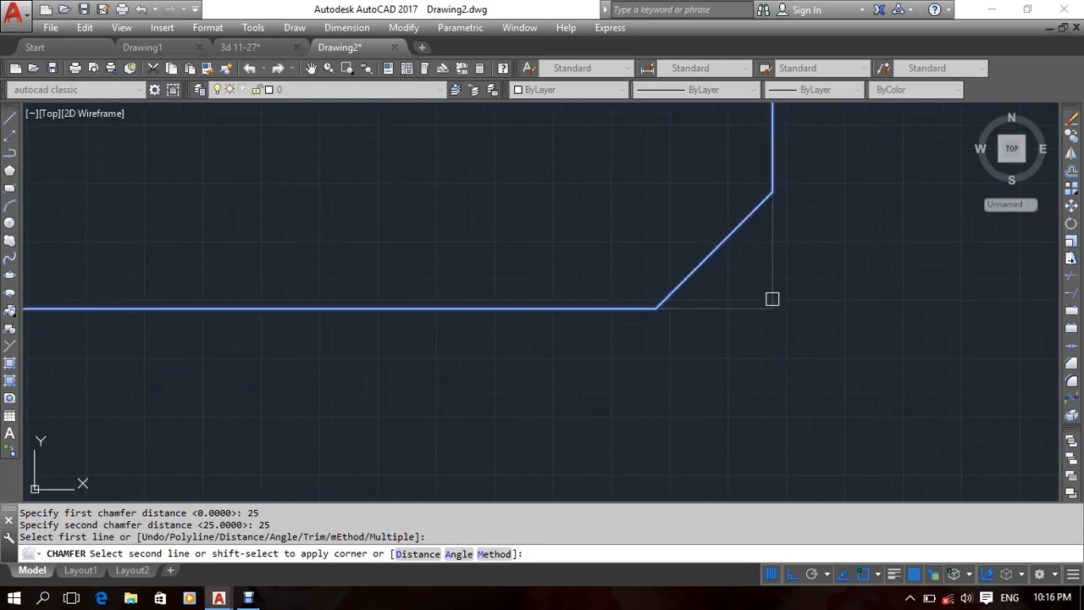
left_click(771, 298)
scroll(587, 287, "down", 3)
middle_click_drag(587, 288, 695, 392)
Chamfer the outline's upper-right outer corner and the adjacent inner step corner at distance 25, using the Multiple option.
key("Return")
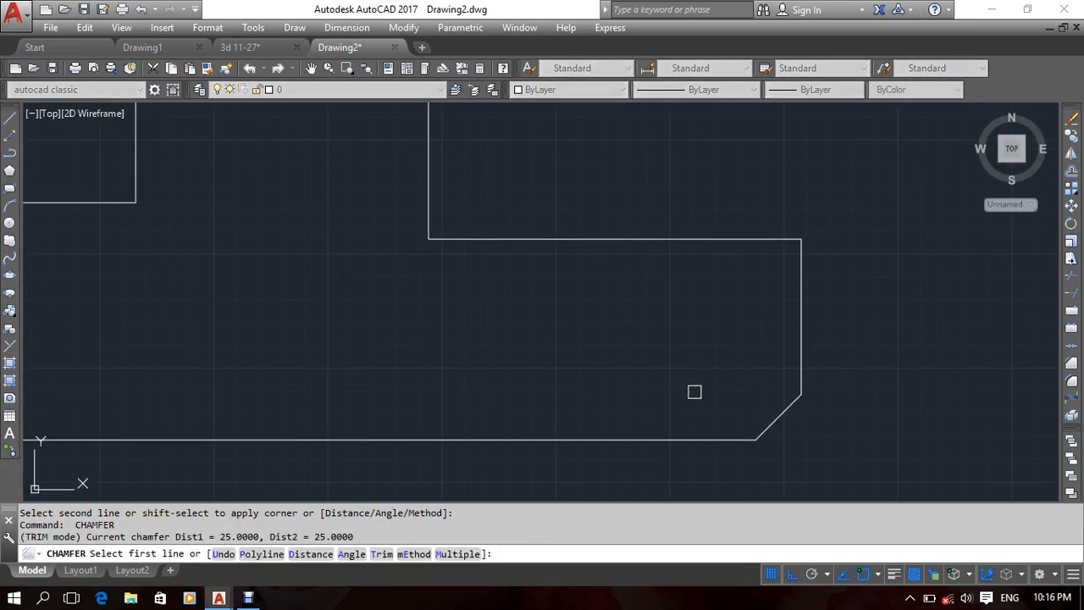
left_click(454, 556)
left_click(797, 268)
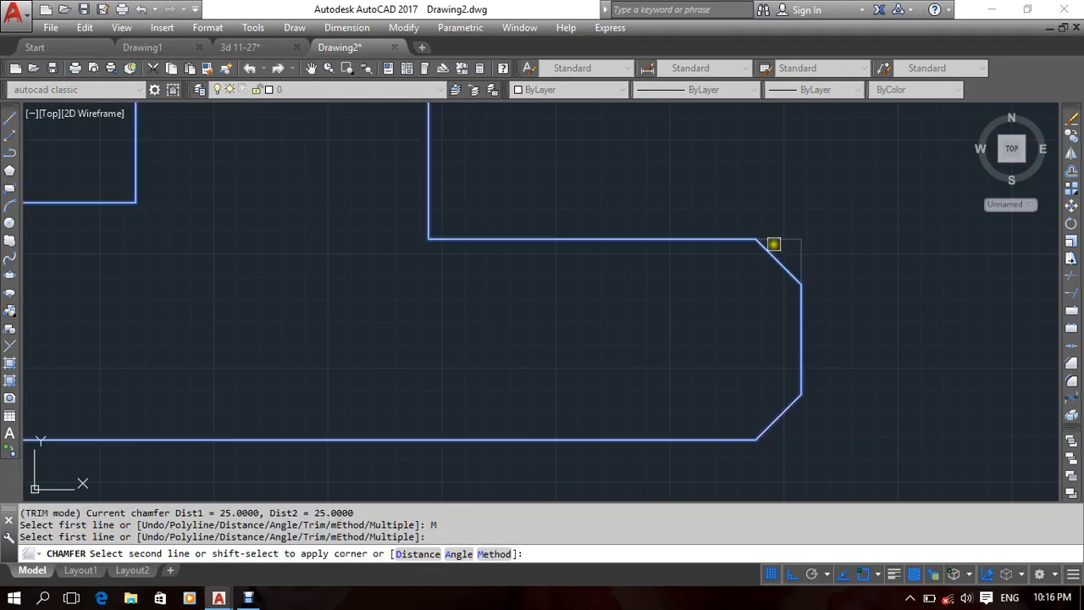
left_click(774, 240)
middle_click_drag(433, 282, 639, 310)
left_click(661, 265)
left_click(636, 231)
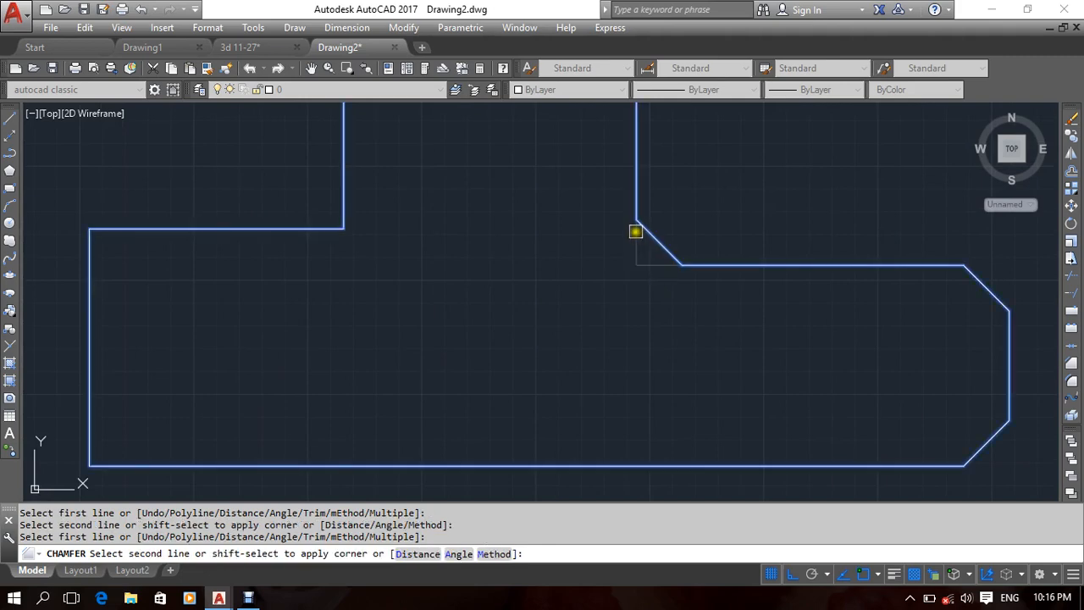
Keep the first chamfer distance at 25, set the second to 50, and chamfer the outline's lower-left corner.
middle_click_drag(428, 286, 442, 298)
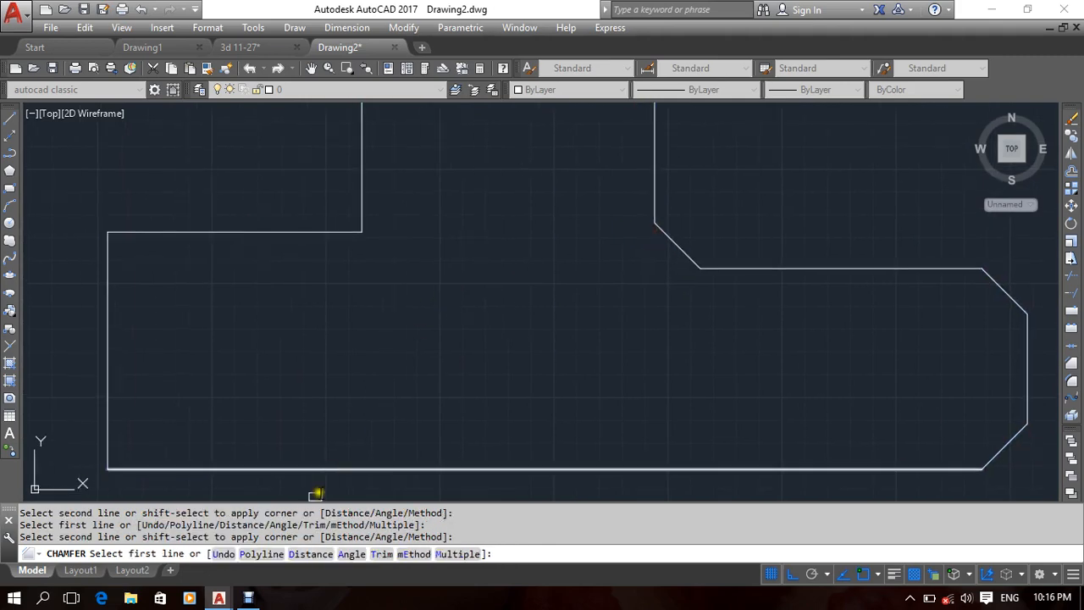
left_click(298, 553)
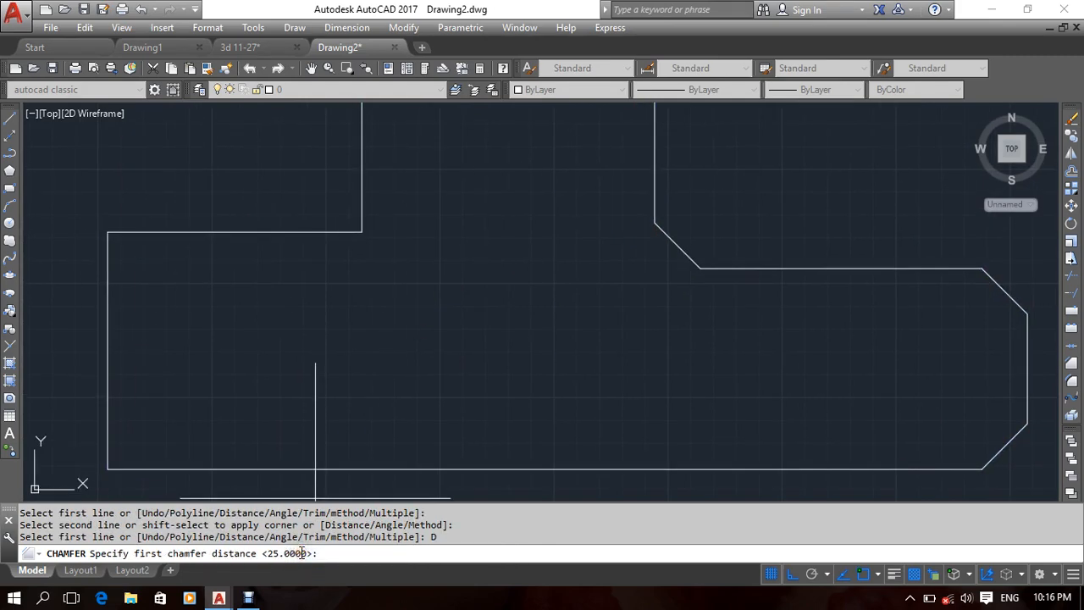
key("Return")
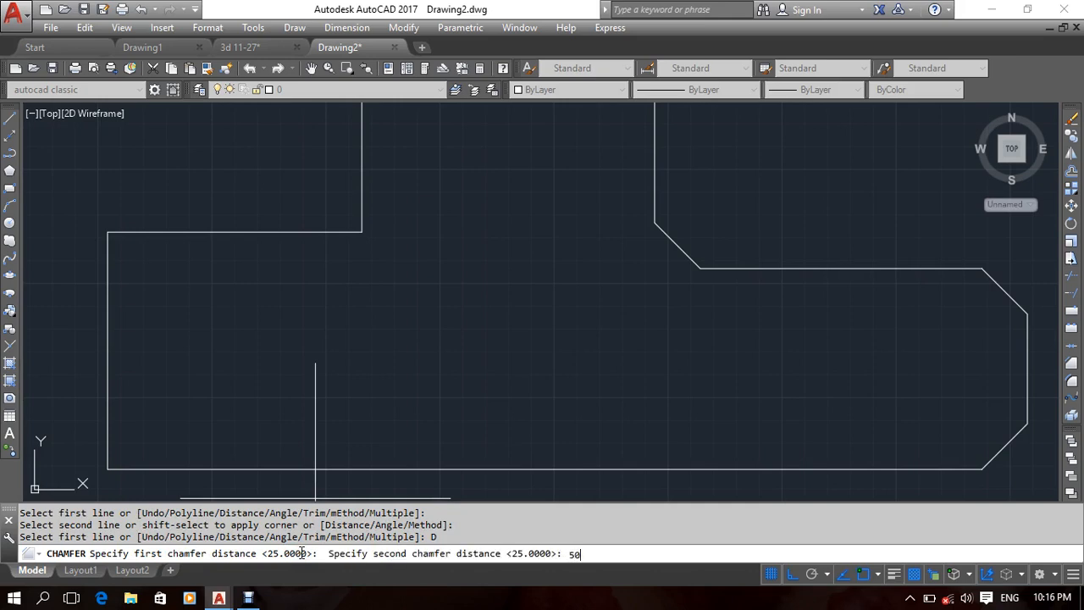
type("50")
key("Return")
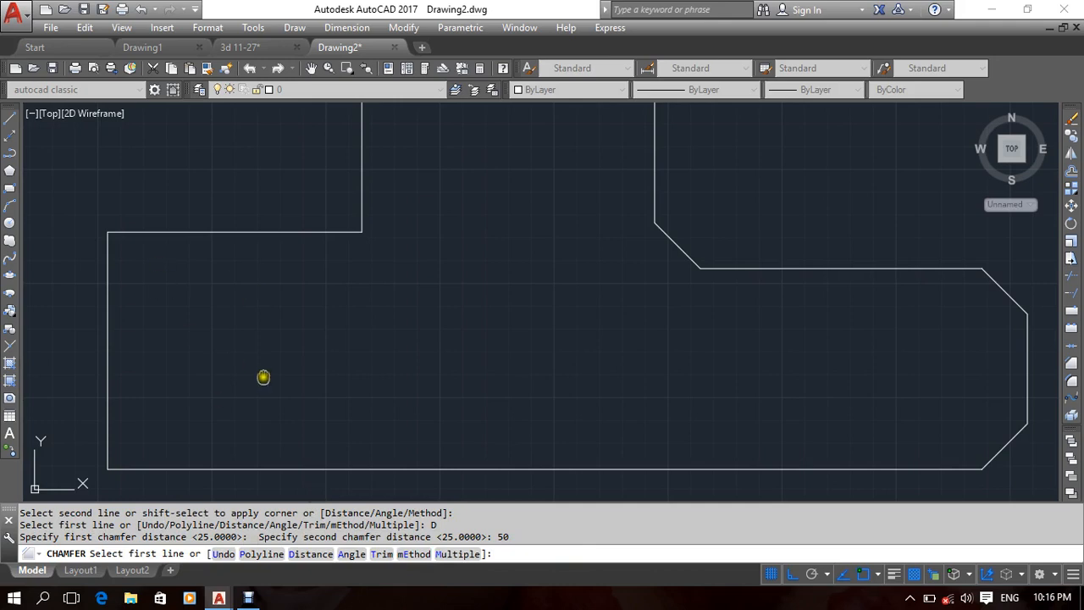
middle_click_drag(264, 377, 430, 353)
middle_click_drag(350, 477, 324, 380)
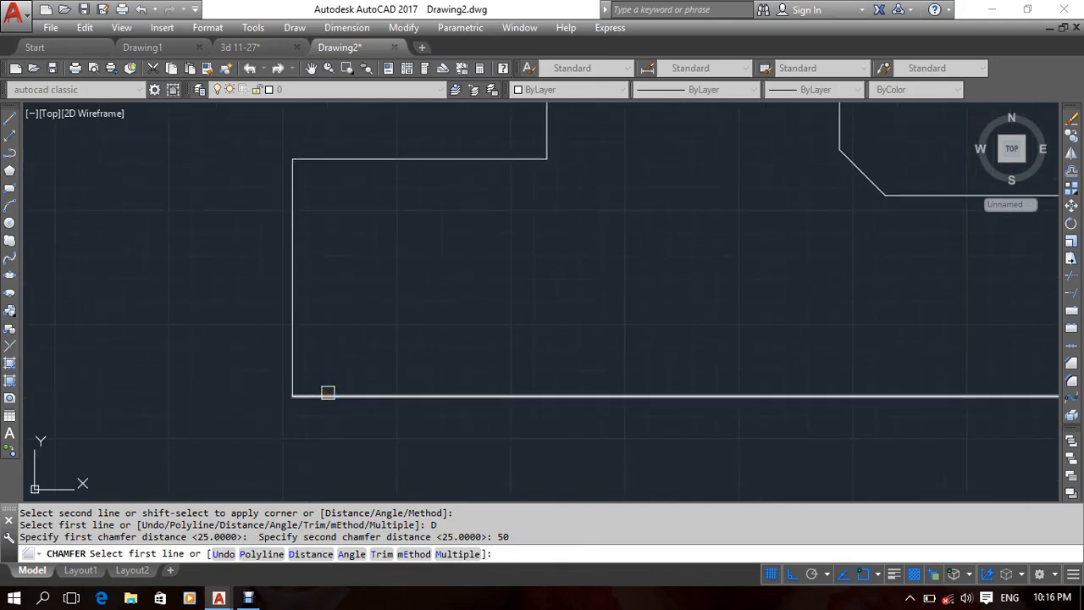
left_click(328, 393)
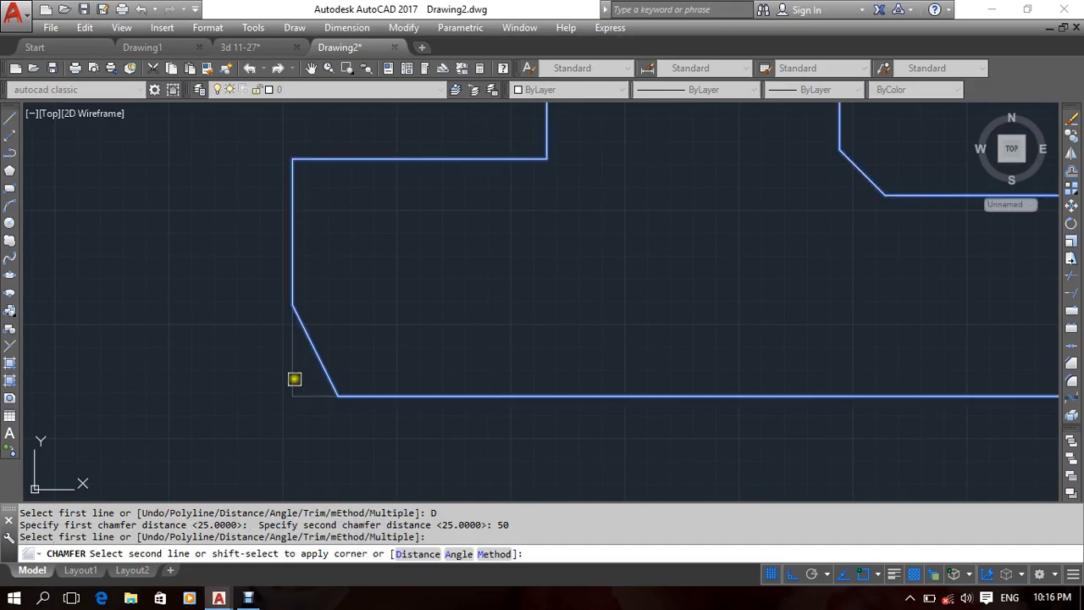
left_click(295, 380)
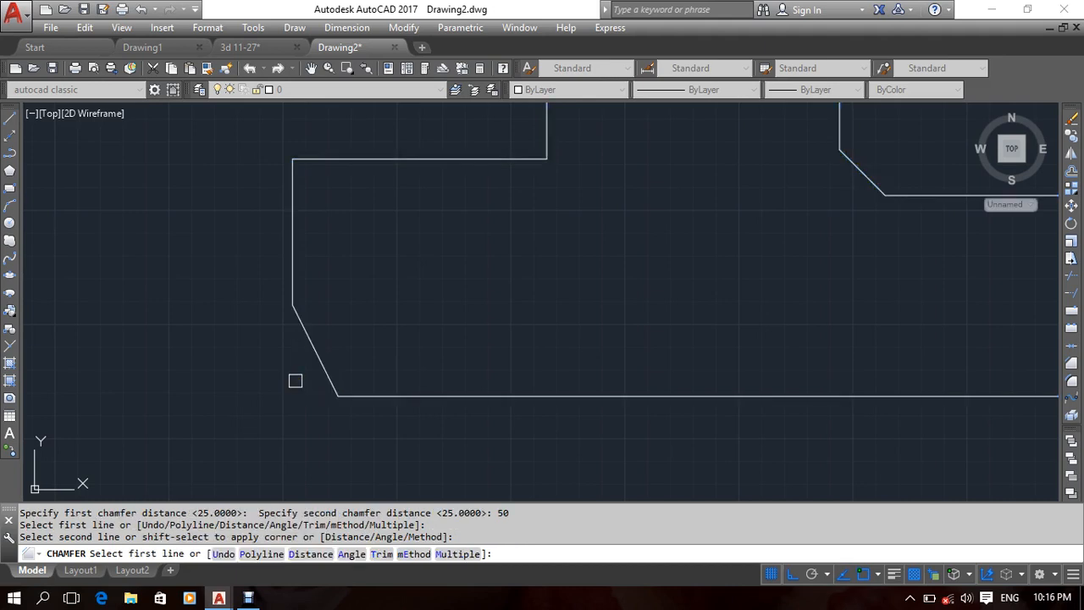
Undo all chamfers made in the Multiple run with the Chamfer command's Undo option.
middle_click_drag(377, 380, 242, 416)
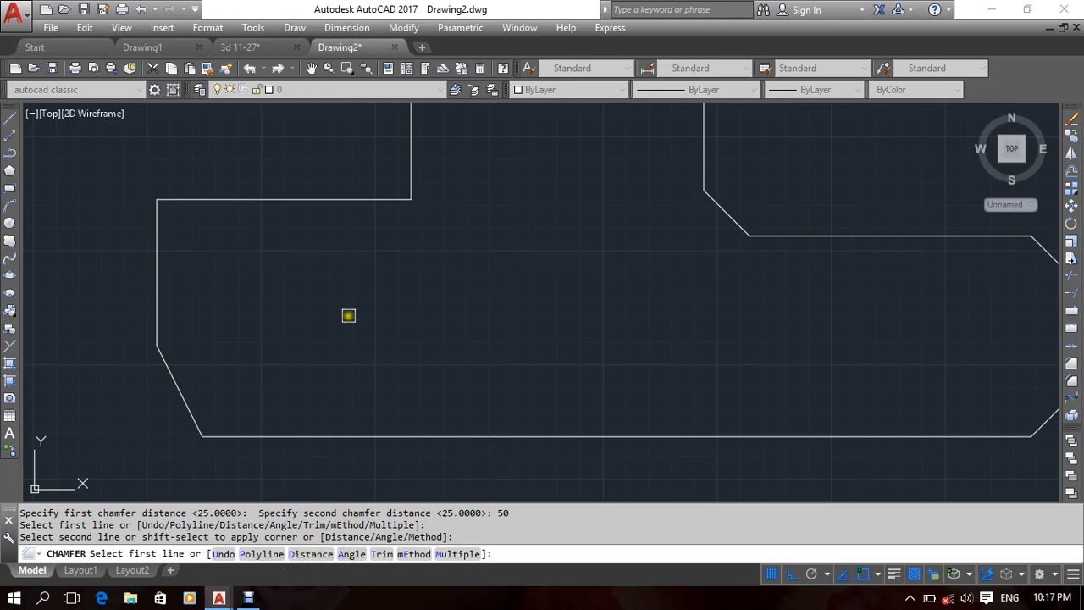
scroll(378, 365, "down", 6)
scroll(419, 368, "up", 4)
middle_click_drag(412, 474, 373, 339)
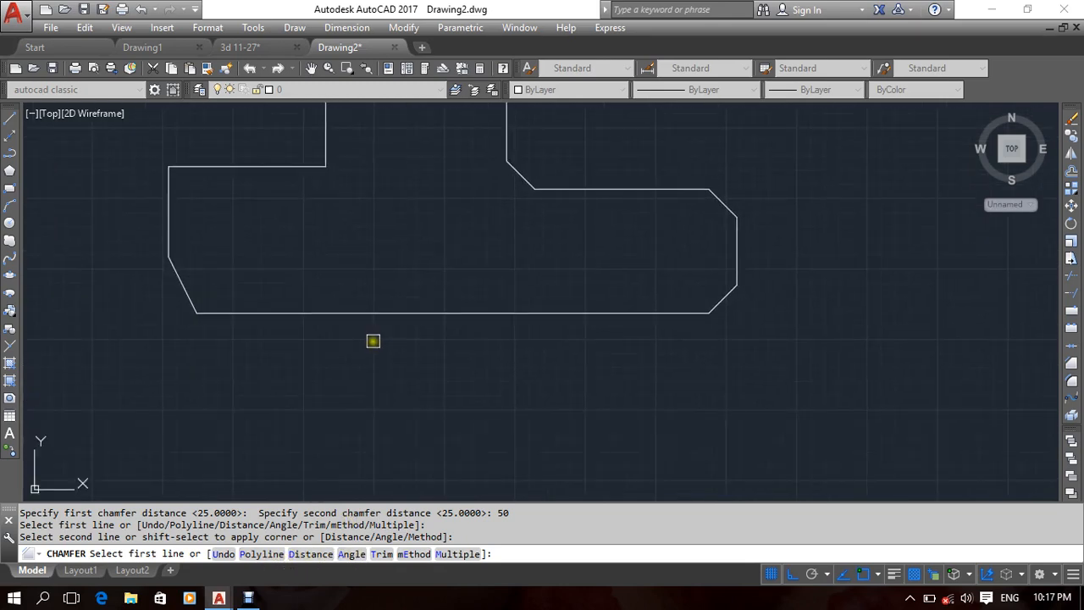
middle_click_drag(342, 235, 354, 277)
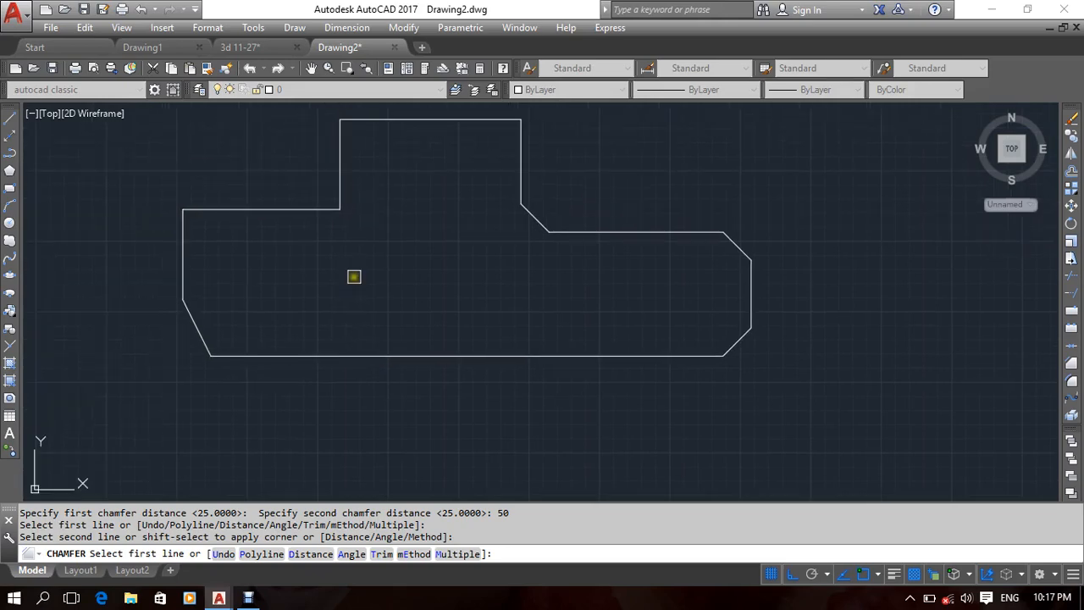
left_click(225, 556)
left_click(225, 556)
left_click(225, 556)
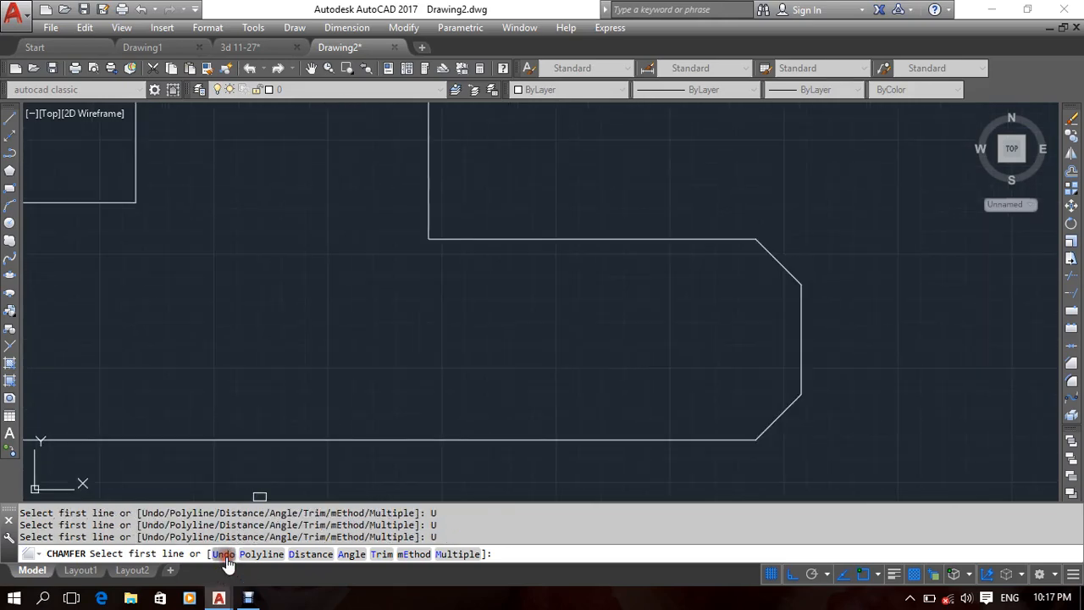
left_click(226, 556)
left_click(225, 556)
left_click(226, 557)
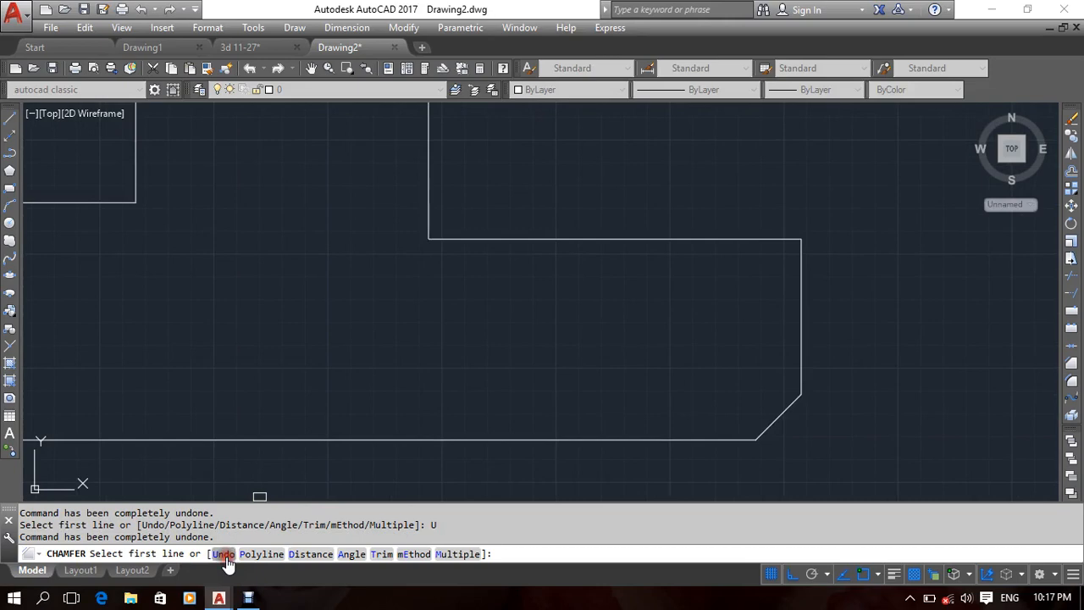
left_click(226, 557)
left_click(226, 556)
left_click(226, 556)
left_click(227, 556)
left_click(226, 557)
Leave the Chamfer command and undo the remaining lower-right chamfer to restore the sharp-cornered outline.
middle_click_drag(516, 215, 543, 227)
key("Escape")
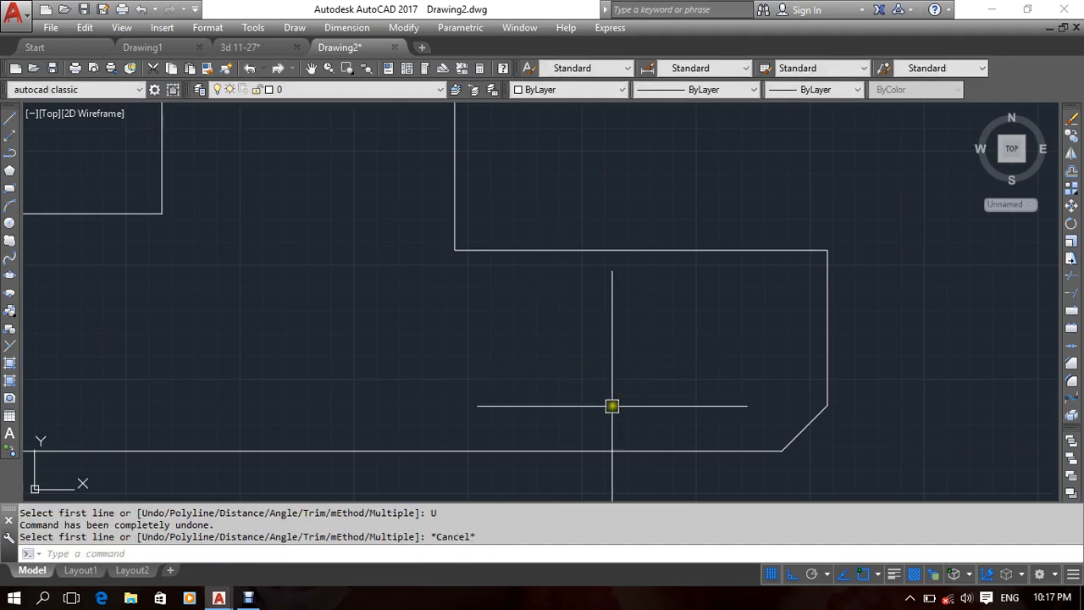
key("ctrl+z")
key("ctrl+z")
key("ctrl+z")
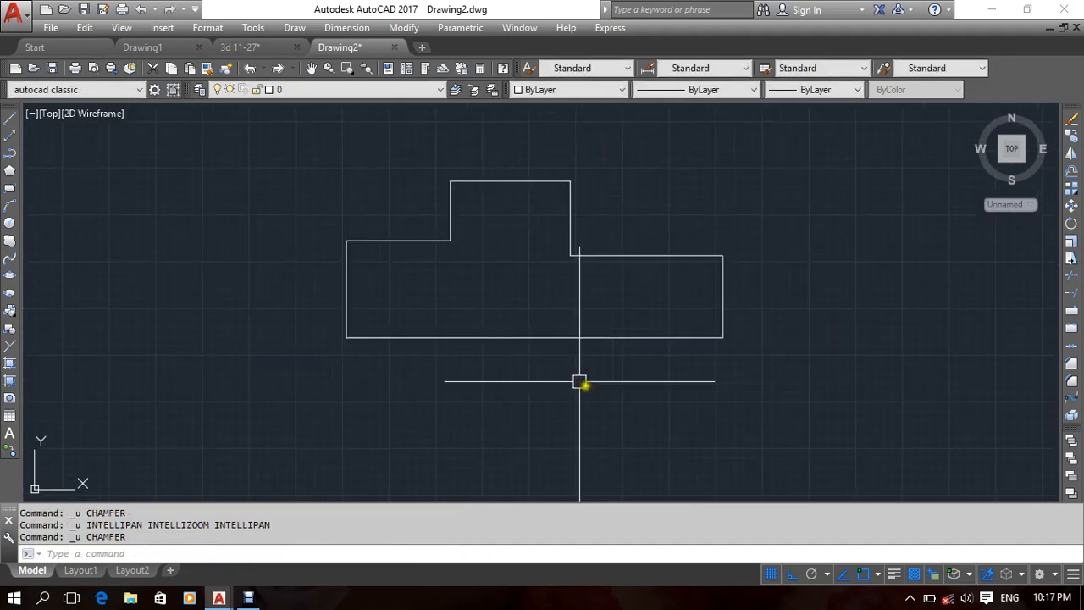
Chamfer all corners of the stepped outline at once with the Polyline option, using 25 for both chamfer distances.
type("cha")
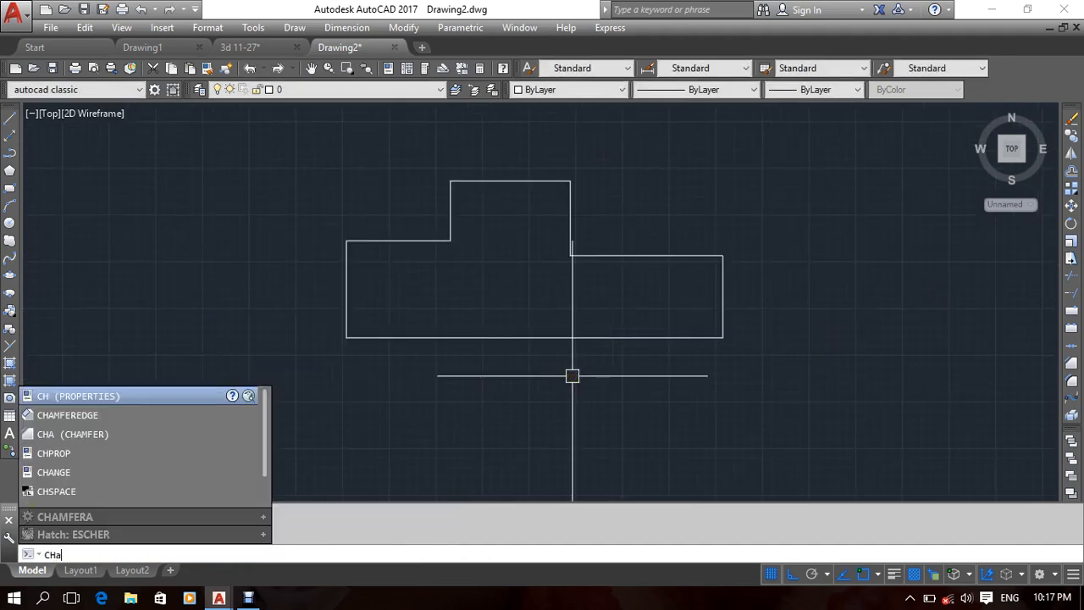
key("Return")
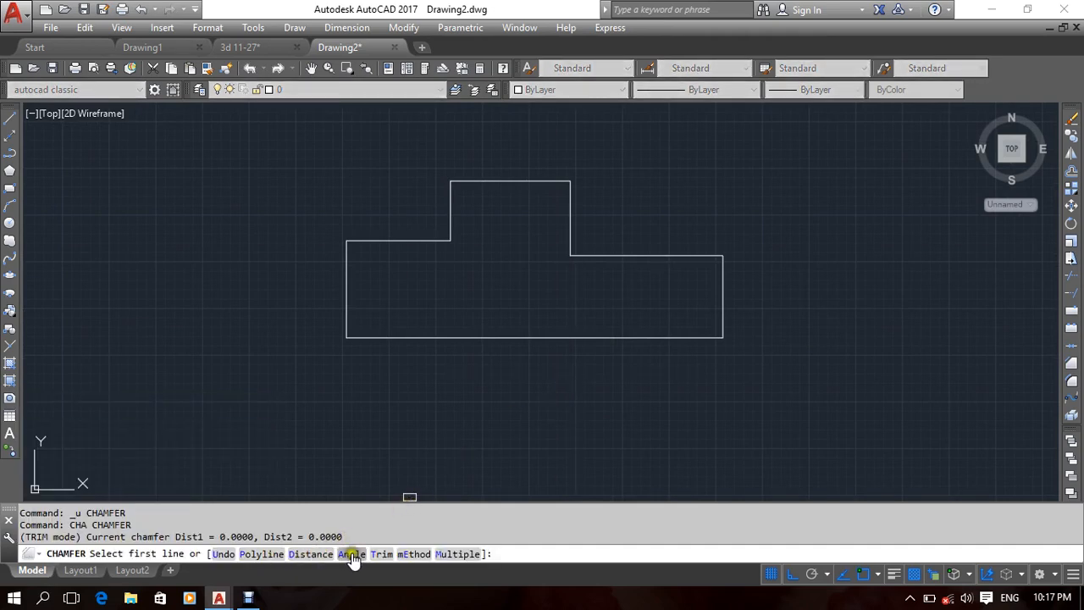
left_click(307, 554)
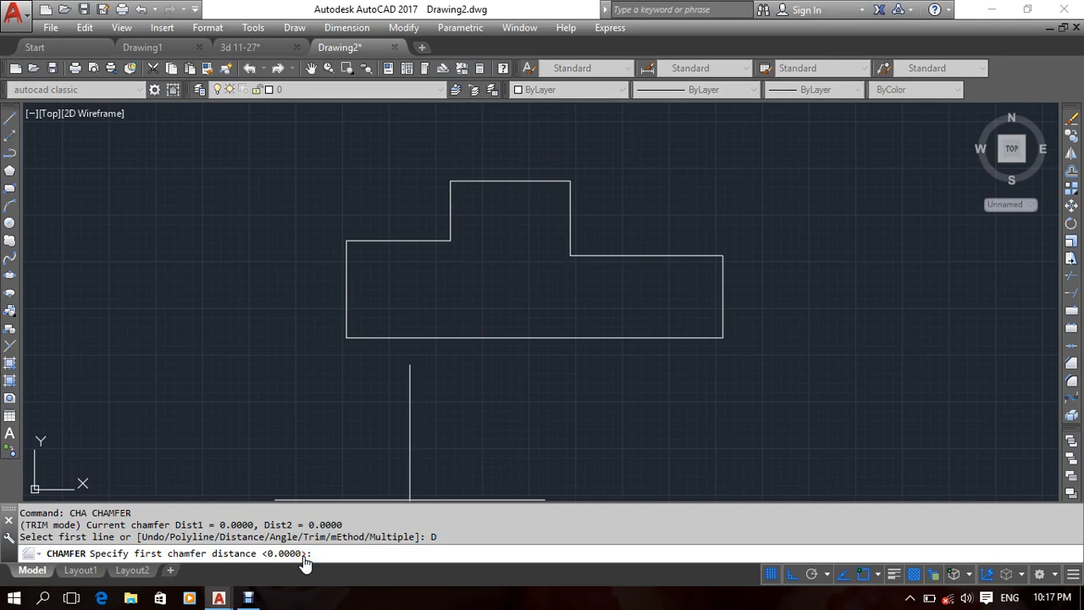
key("Return")
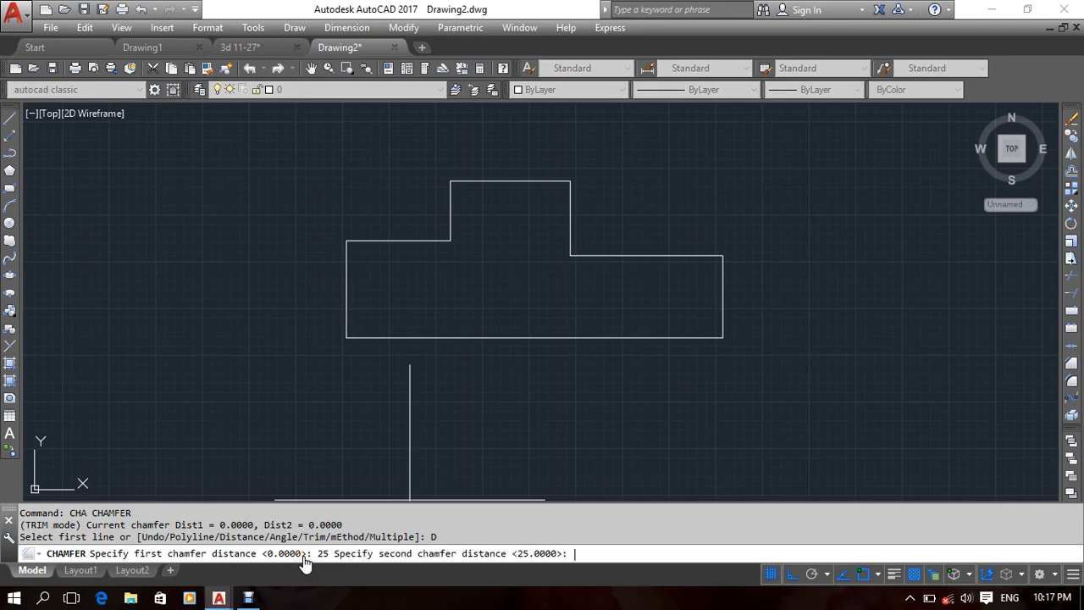
type("25")
key("Return")
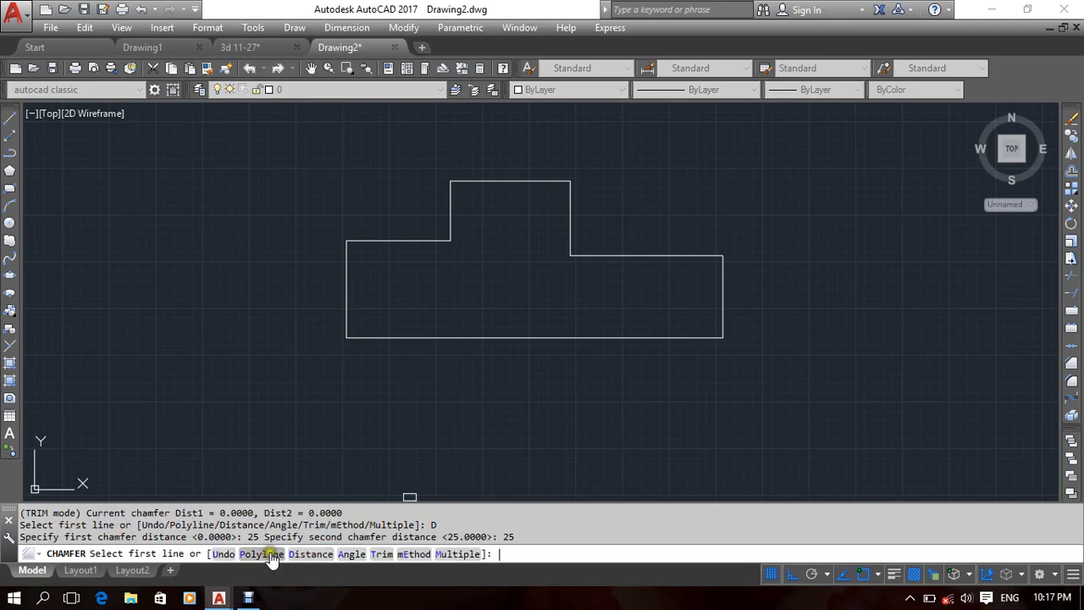
left_click(271, 554)
left_click(488, 335)
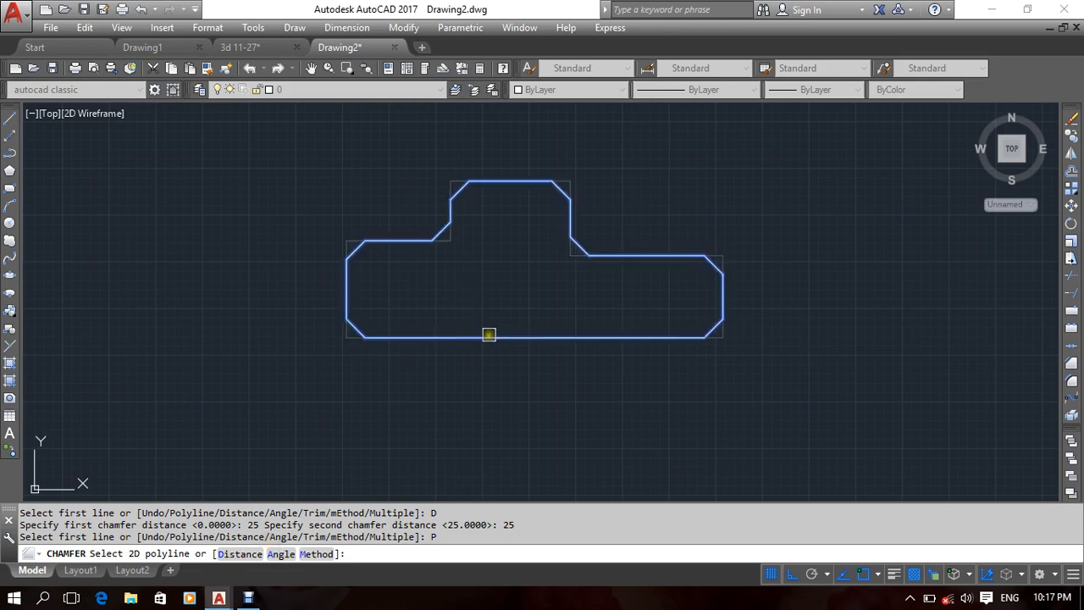
left_click(488, 335)
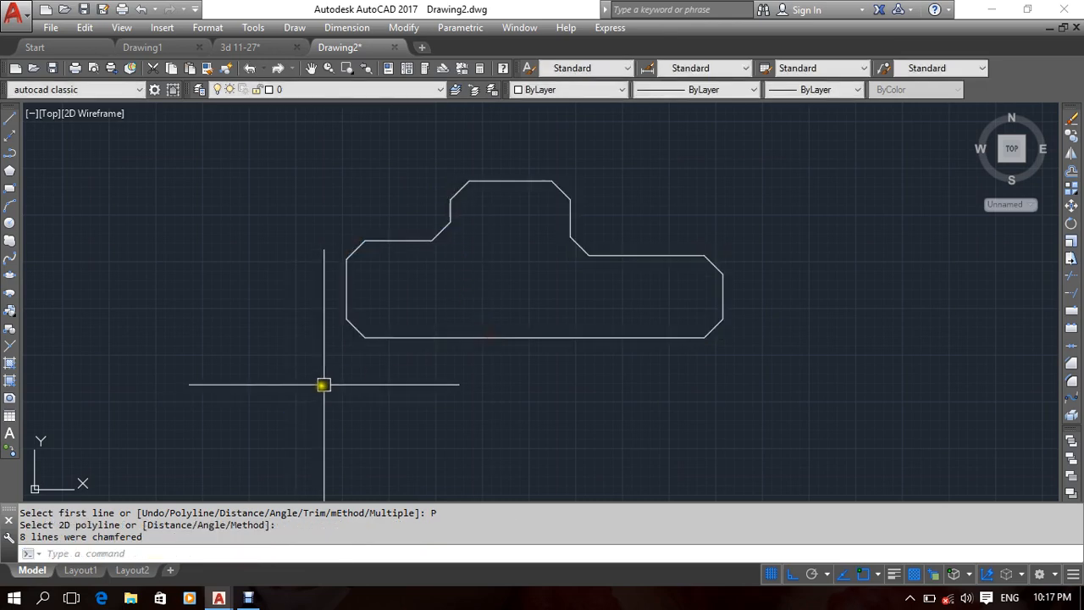
Undo the polyline chamfer on the outline.
left_click(339, 406)
key("Escape")
key("ctrl+z")
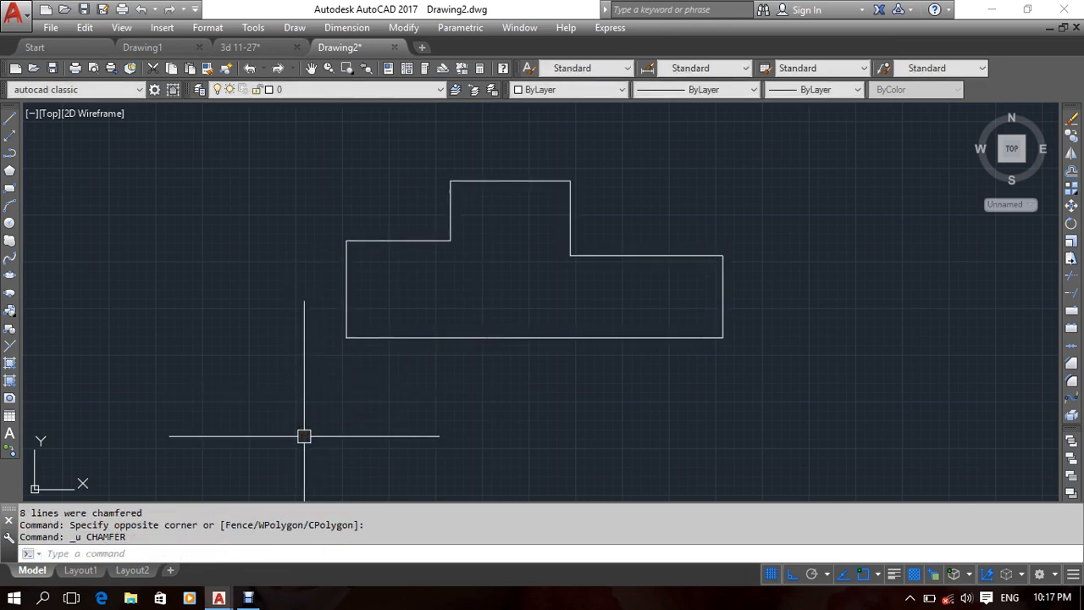
Draw a 25-unit horizontal line from the outline's lower-left corner along its bottom edge, keeping the Line command active.
type("CHA")
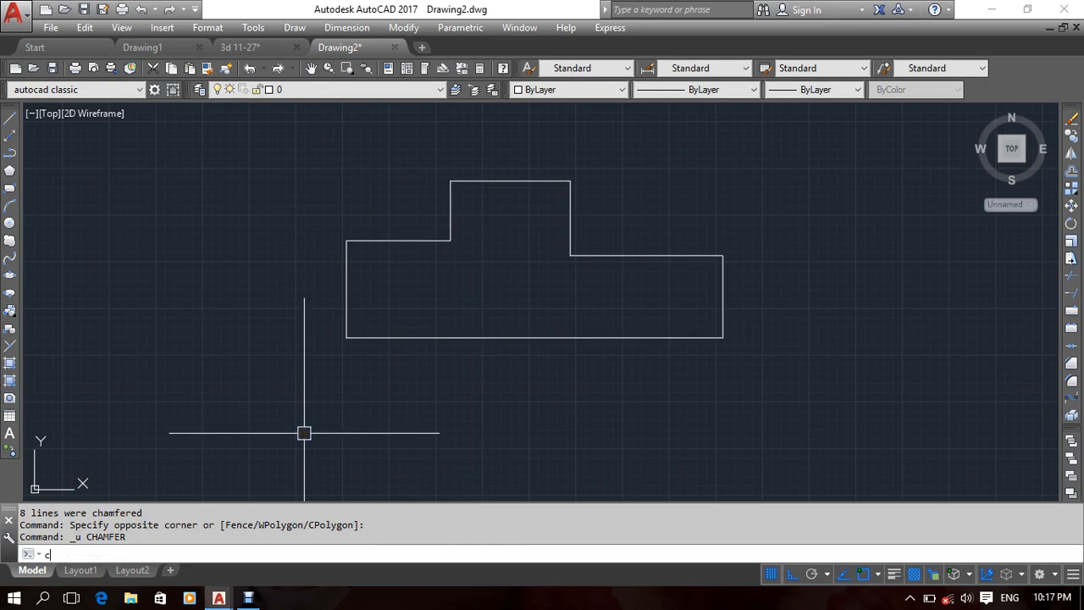
key("Return")
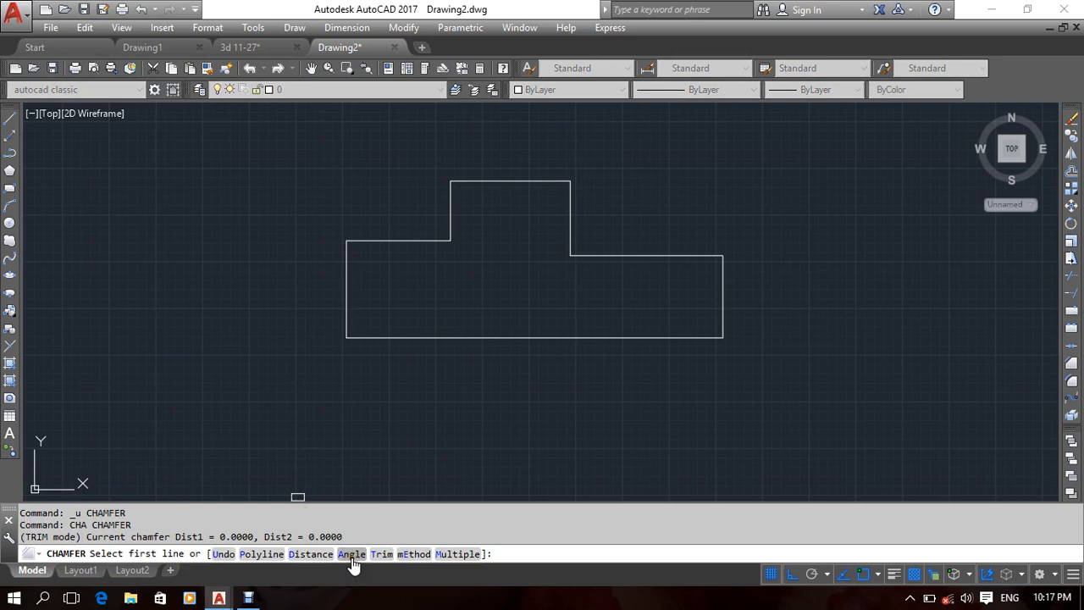
scroll(391, 369, "up", 6)
middle_click_drag(315, 257, 378, 364)
left_click(11, 119)
left_click(335, 405)
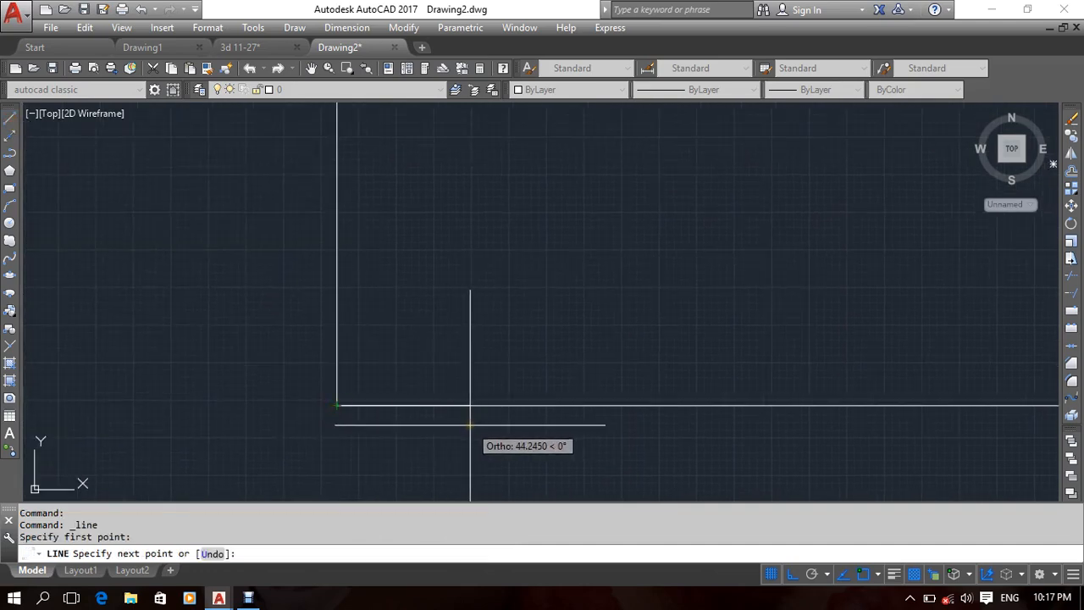
type("25")
key("Return")
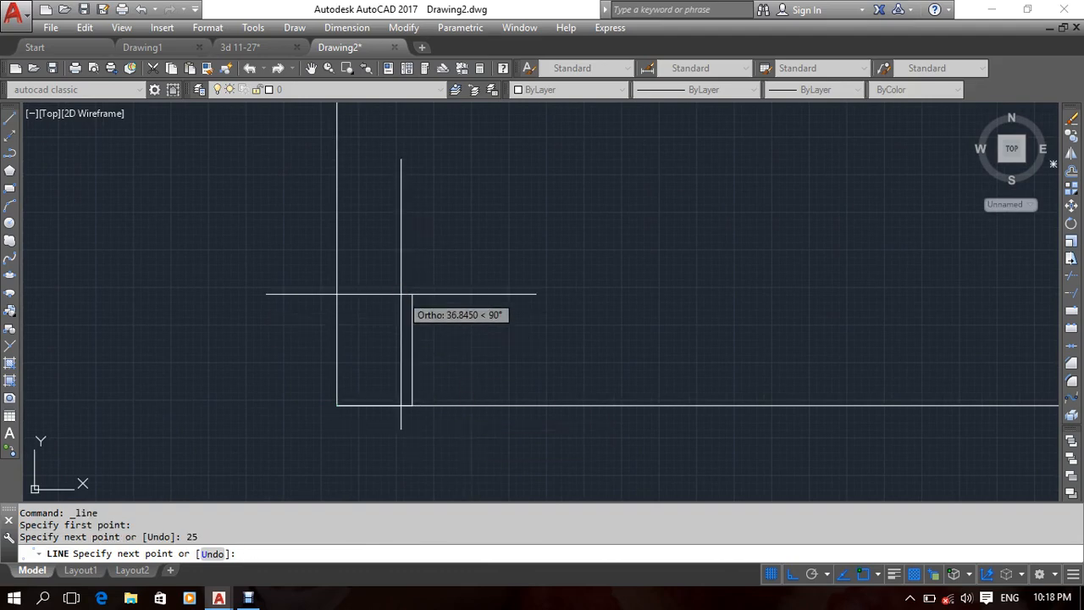
Turn Ortho off, swing a slanted trial segment across the outline's left edge, and discard the trial line.
key("F8")
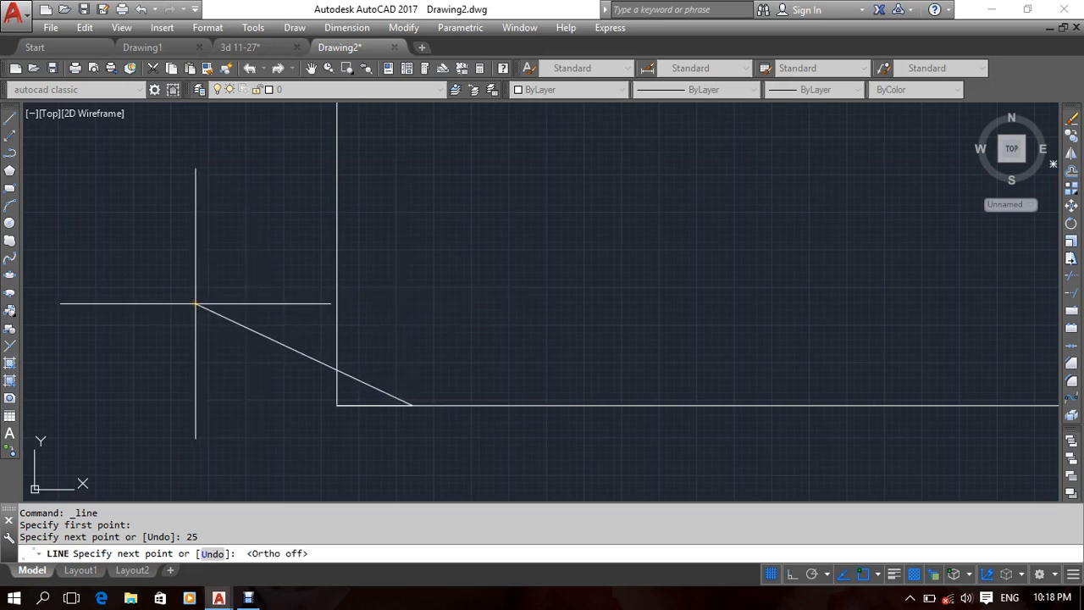
scroll(196, 302, "up", 4)
middle_click_drag(197, 302, 46, 3)
middle_click_drag(91, 122, 73, 152)
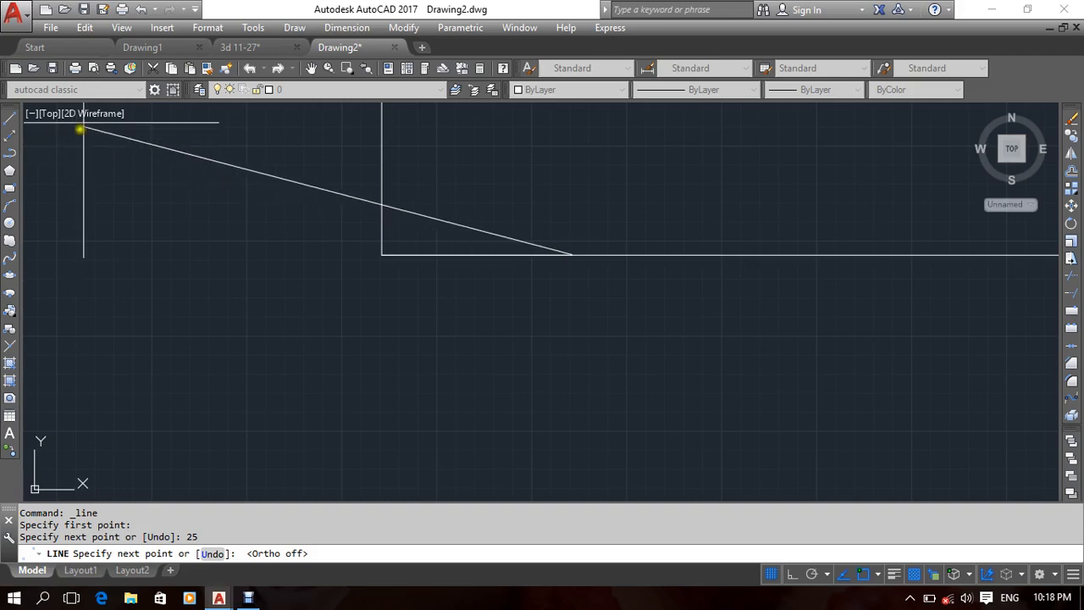
middle_click_drag(472, 338, 448, 490)
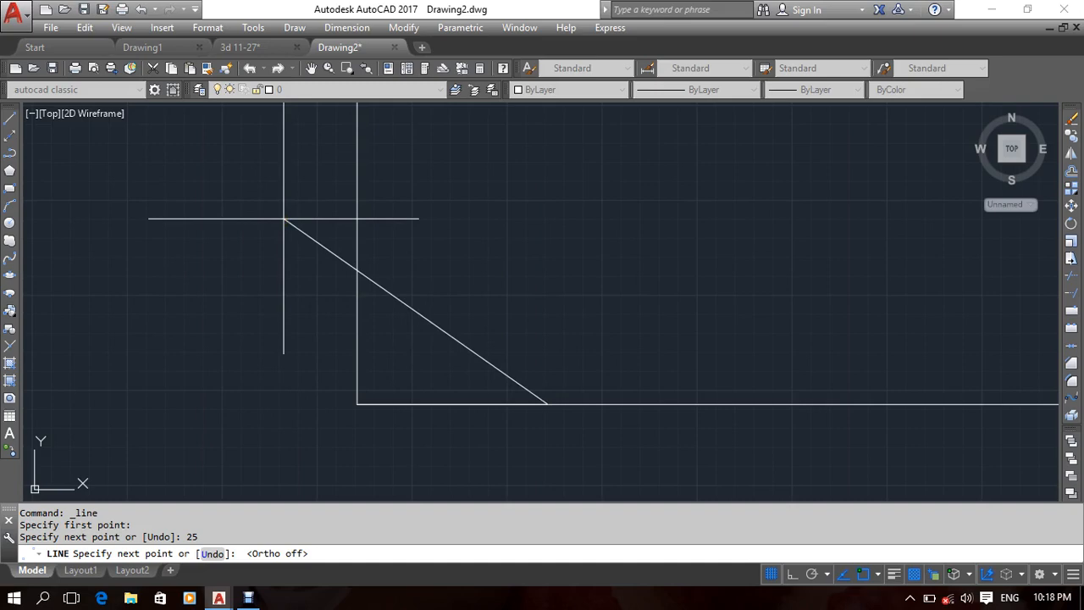
key("ctrl+z")
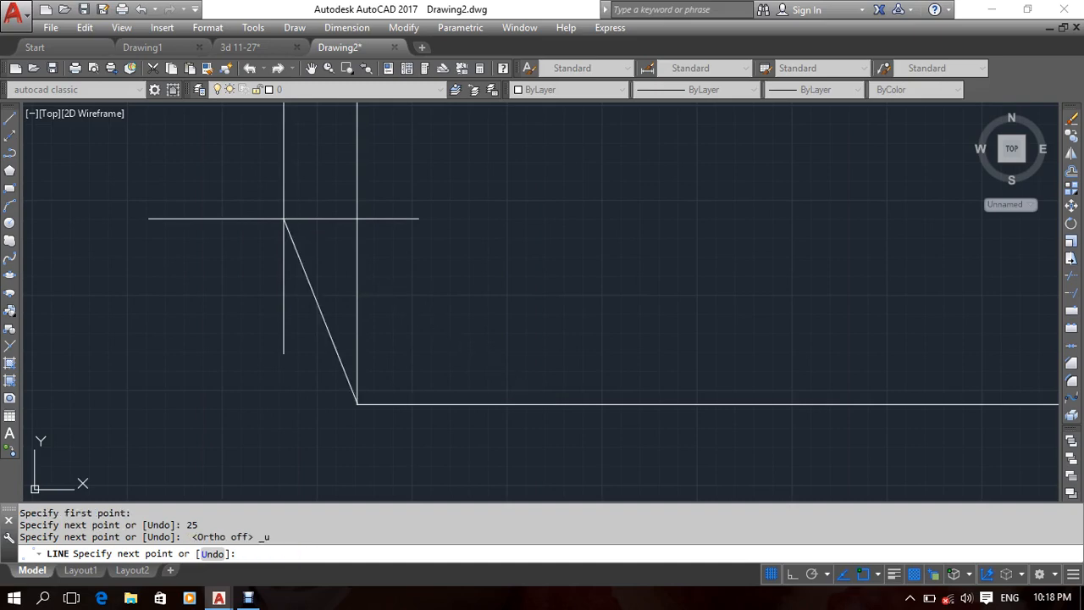
key("Escape")
Start a chamfer with the Angle option, setting the length on the first line to 25 and the angle to 65.
type("cha")
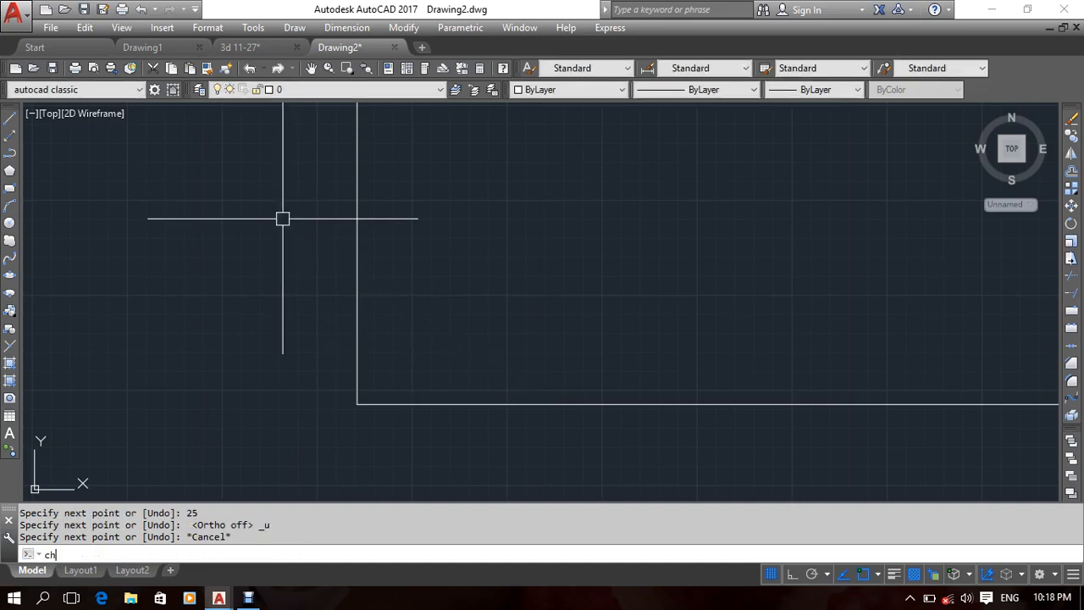
key("Return")
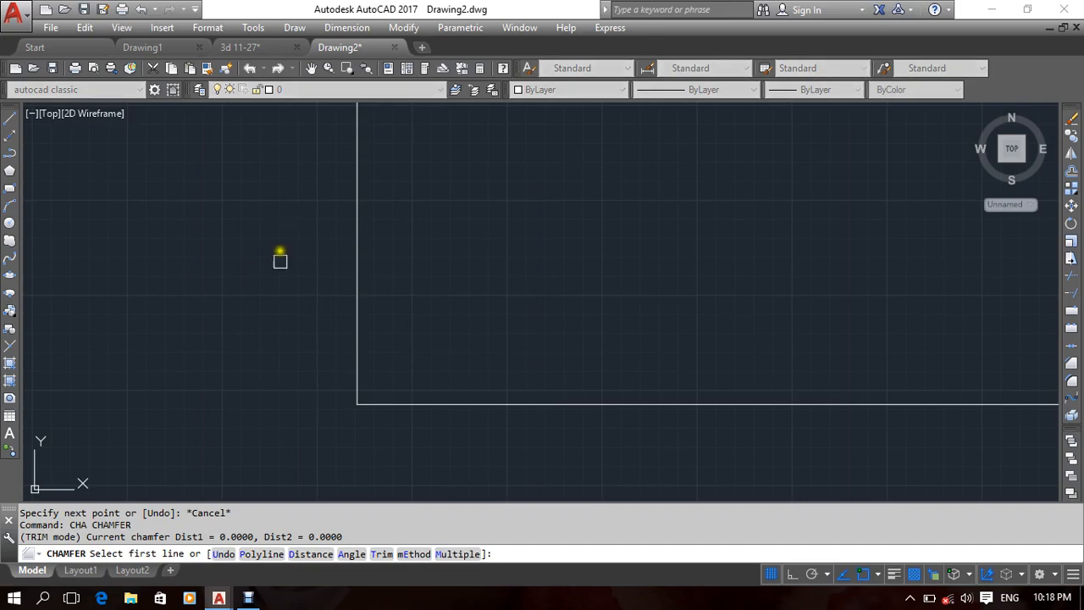
left_click(345, 554)
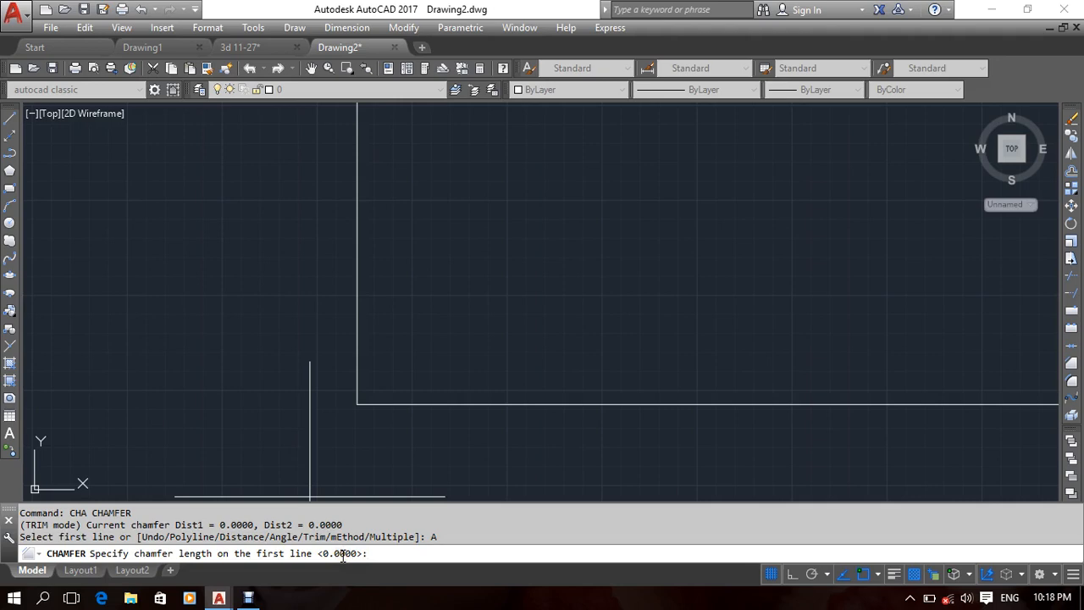
type("25")
key("Return")
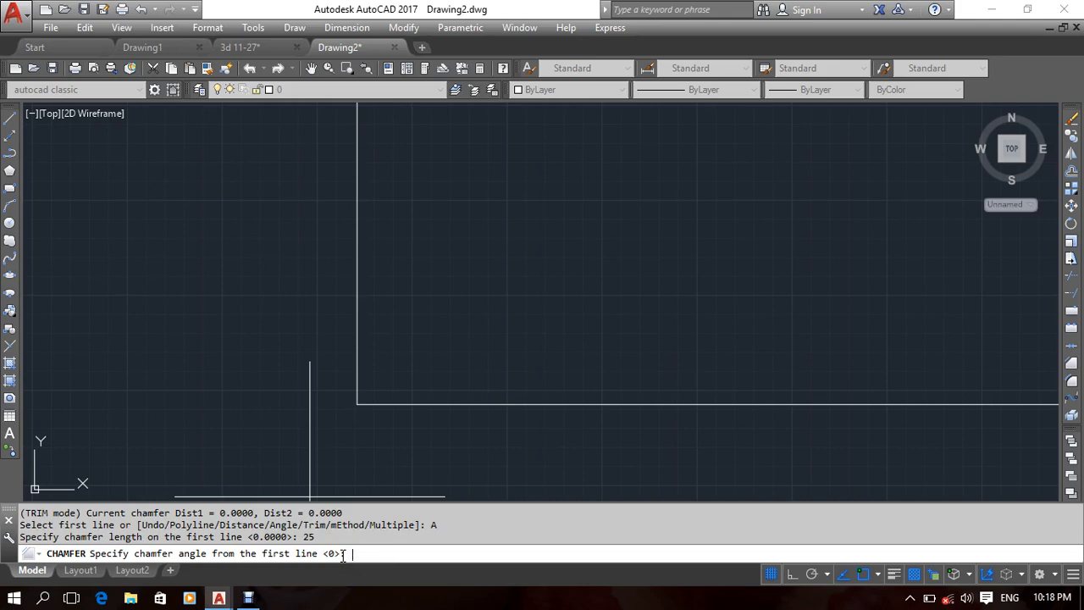
type("65")
key("Return")
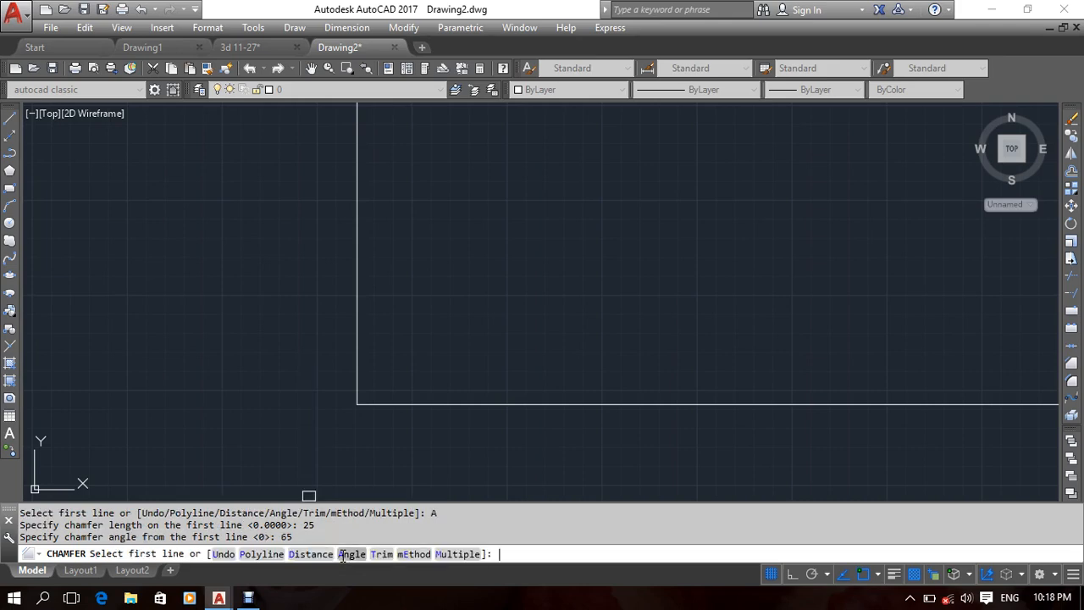
Preview the lower-left corner chamfer from the bottom edge, re-enter the Angle option keeping 25 and 65, and cancel.
left_click(387, 408)
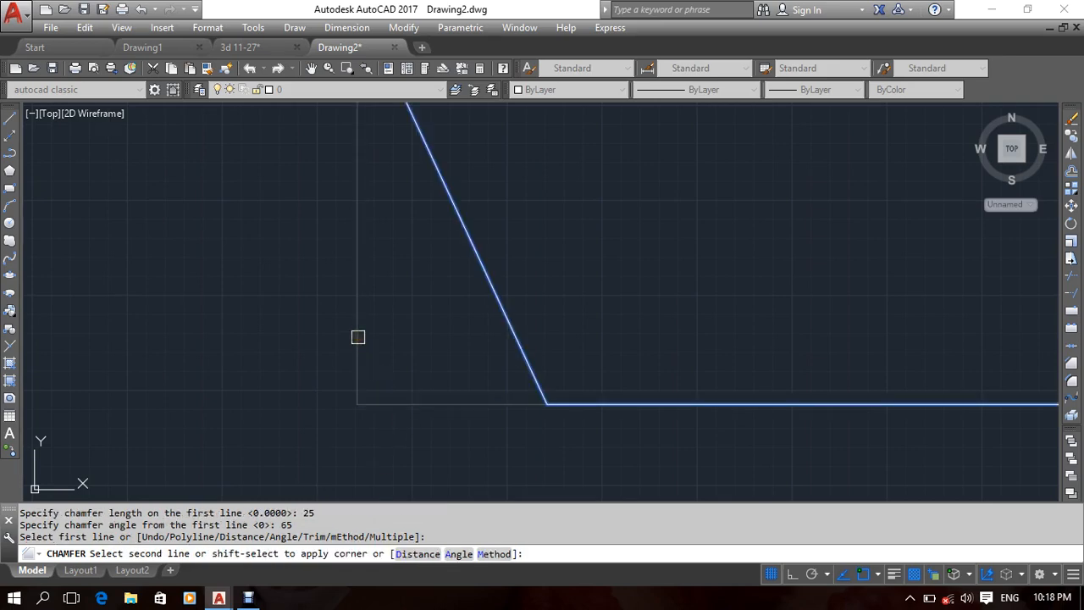
scroll(357, 337, "down", 4)
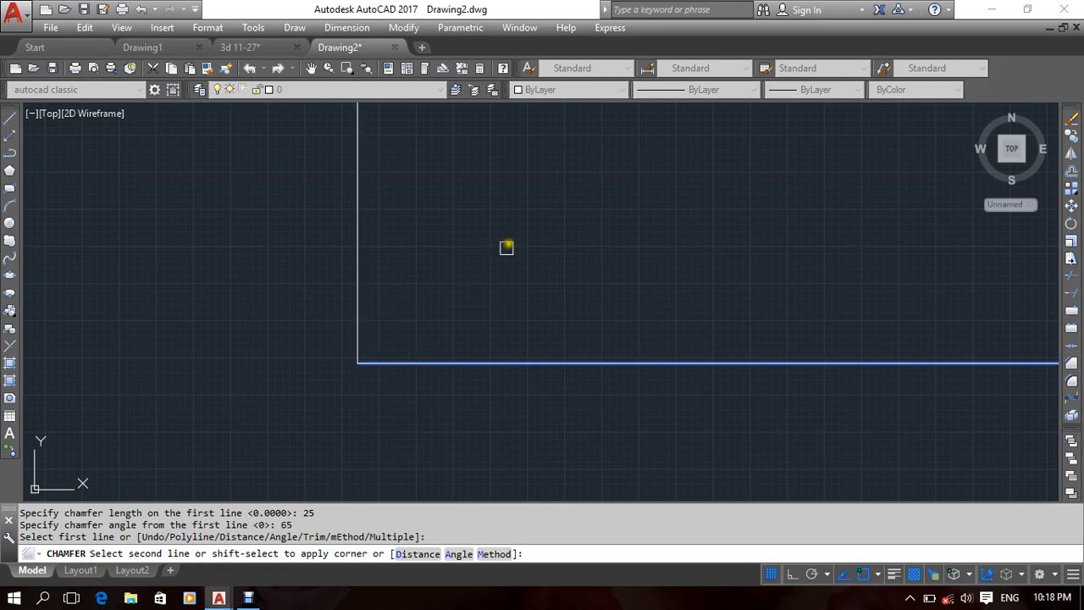
left_click(455, 554)
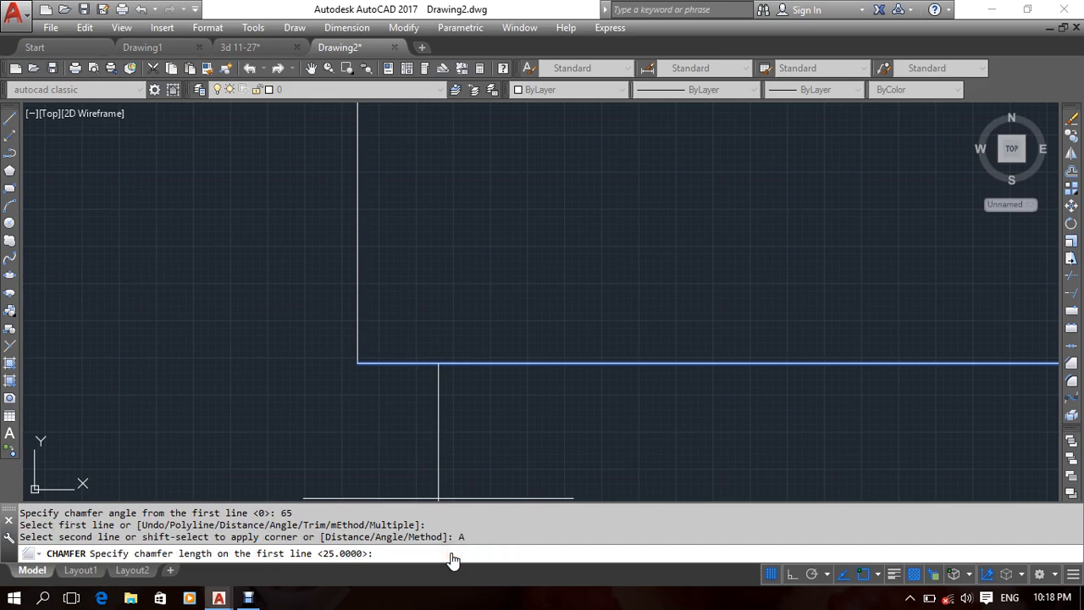
key("Return")
key("Return")
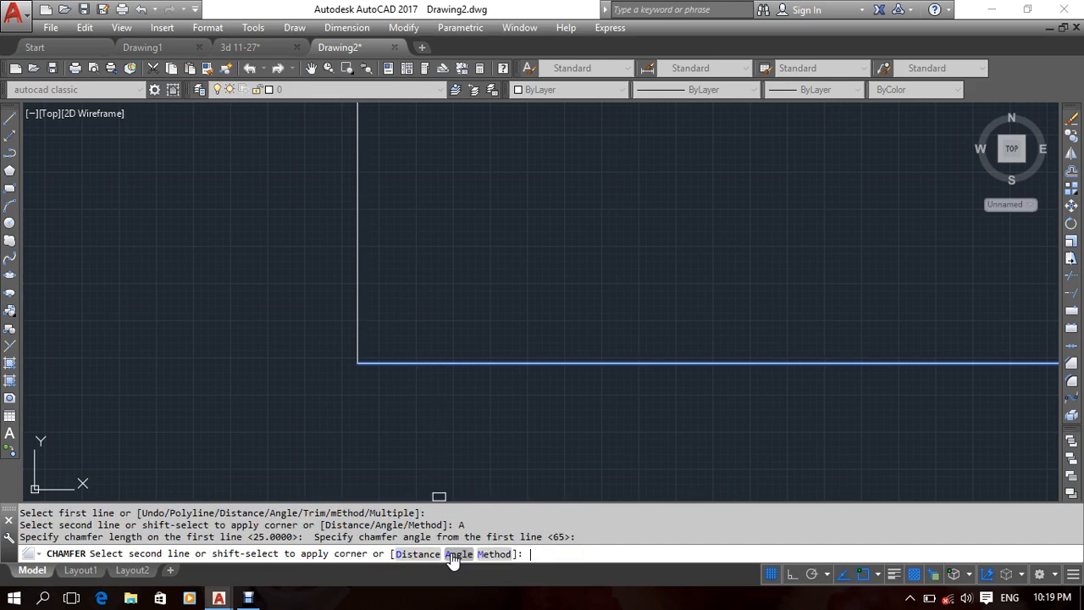
key("Escape")
Try the lower-left corner chamfer with the left edge as first line and again with the bottom edge, cancelling both.
key("Return")
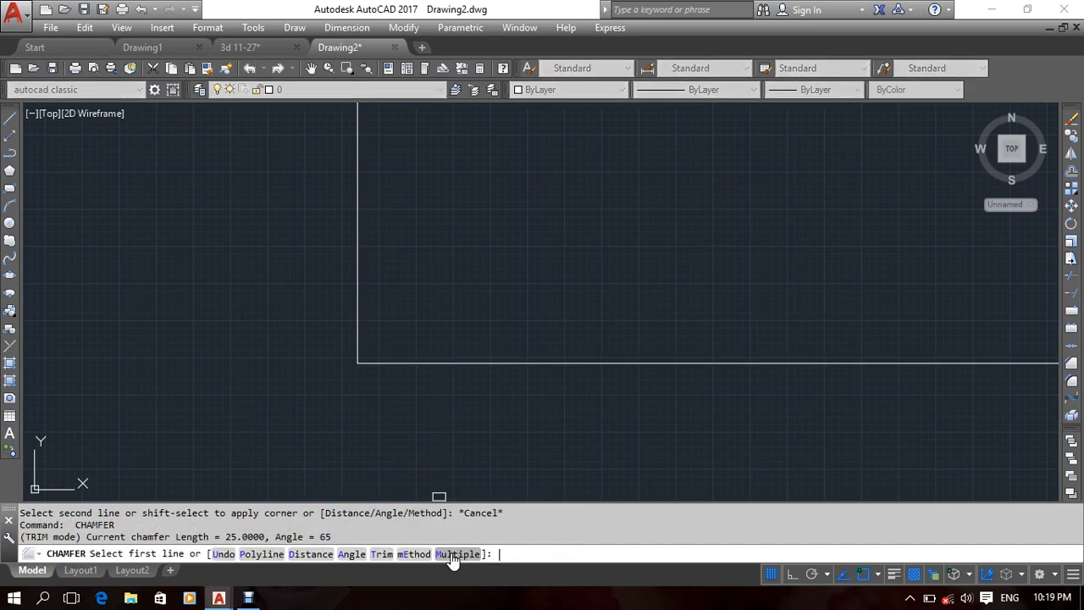
left_click(356, 328)
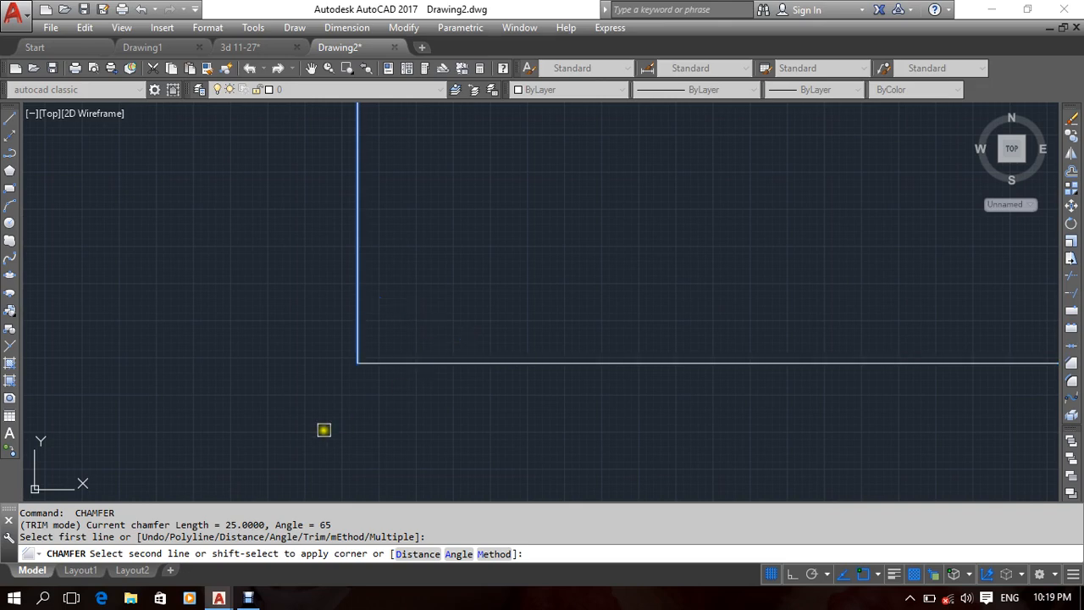
key("Escape")
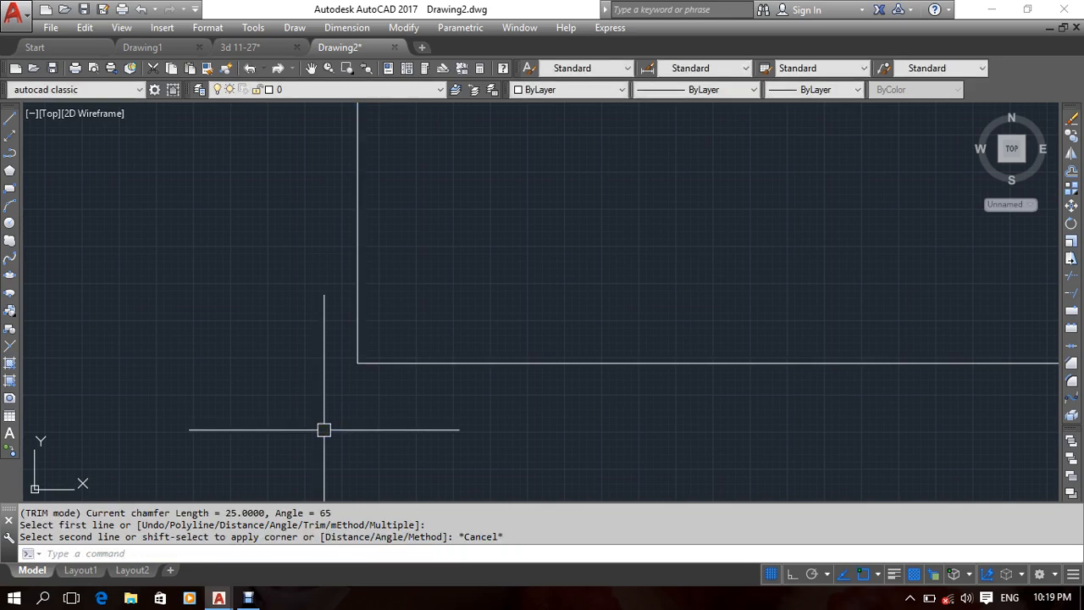
key("Return")
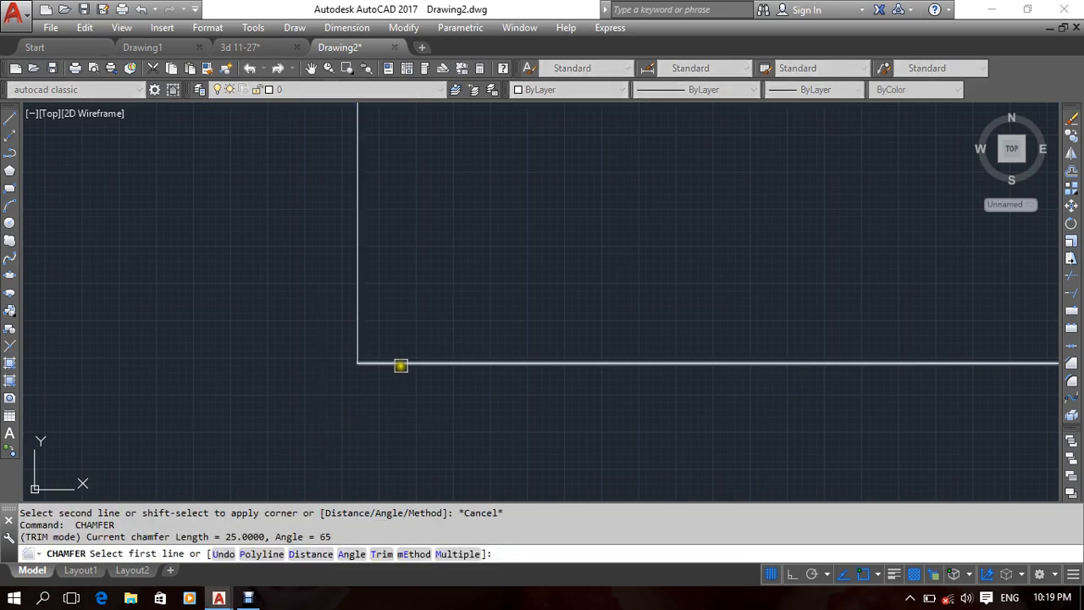
left_click(400, 365)
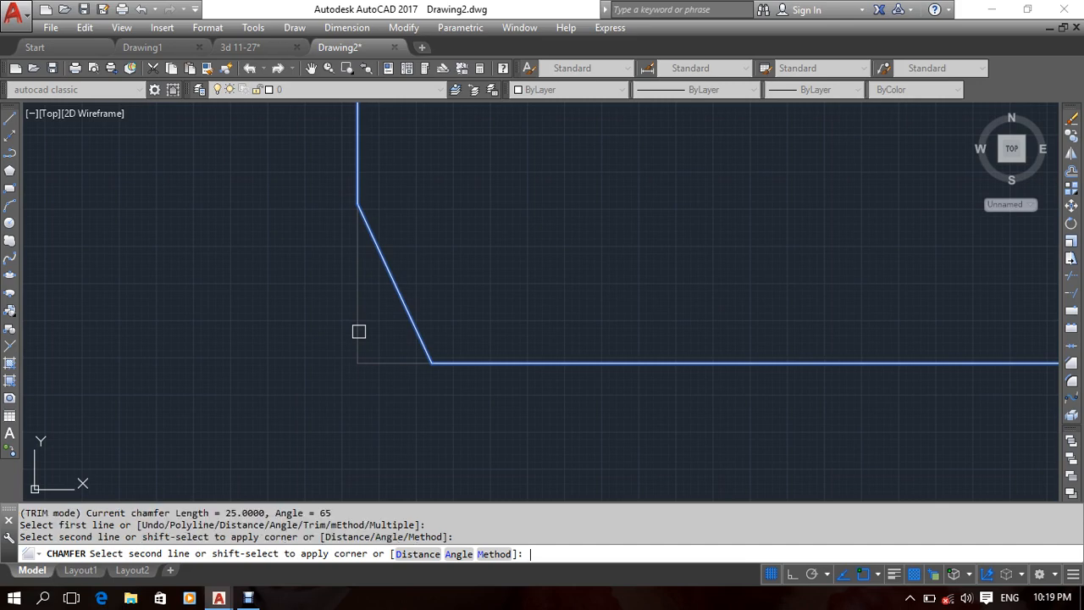
key("Escape")
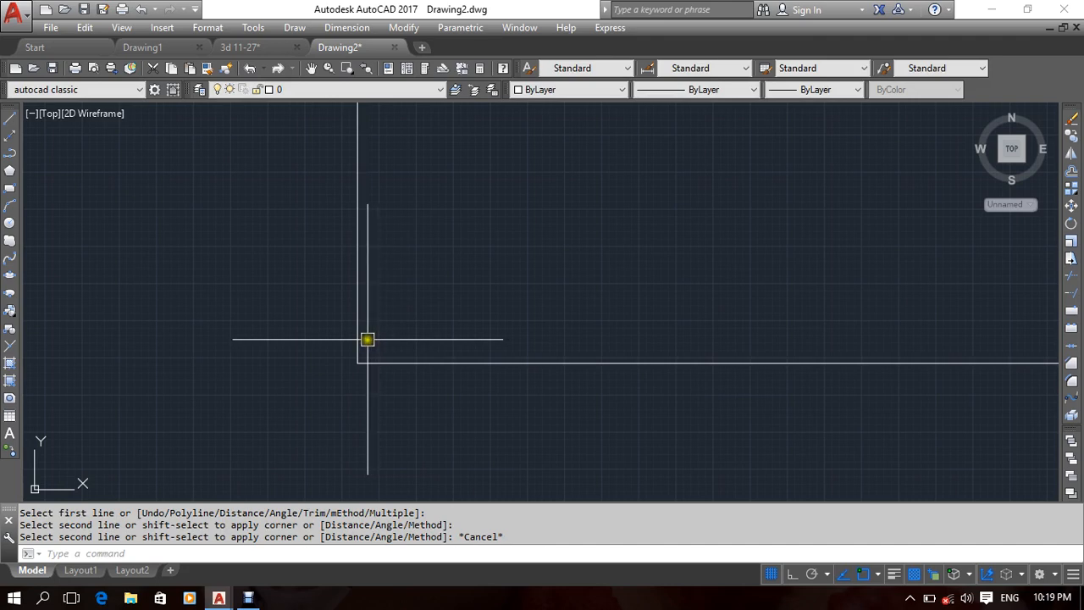
middle_click_drag(692, 212, 545, 303)
scroll(315, 331, "down", 4)
scroll(280, 199, "up", 4)
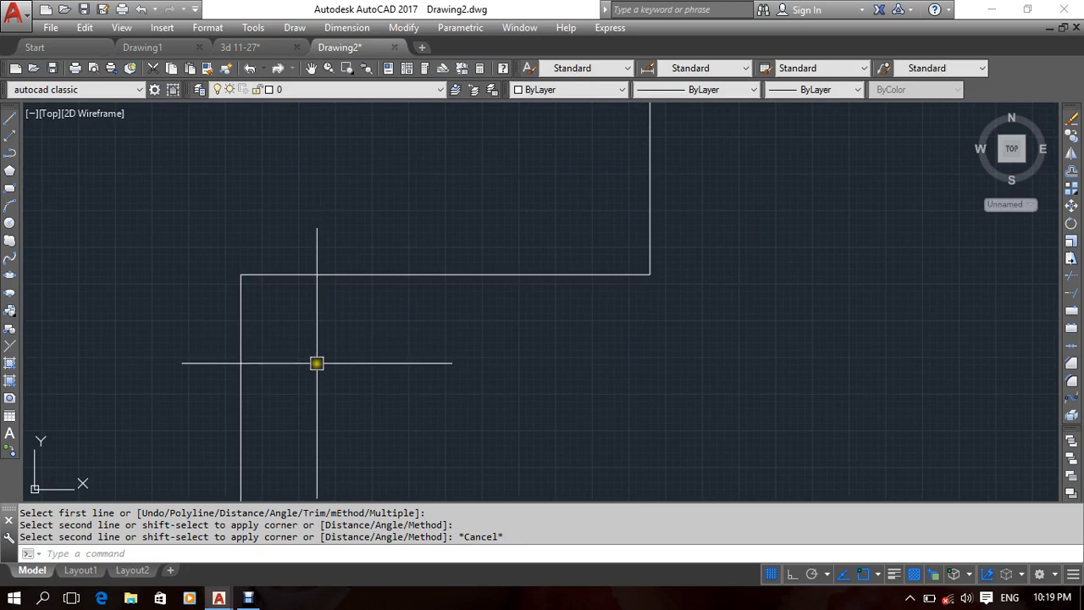
middle_click_drag(330, 382, 329, 146)
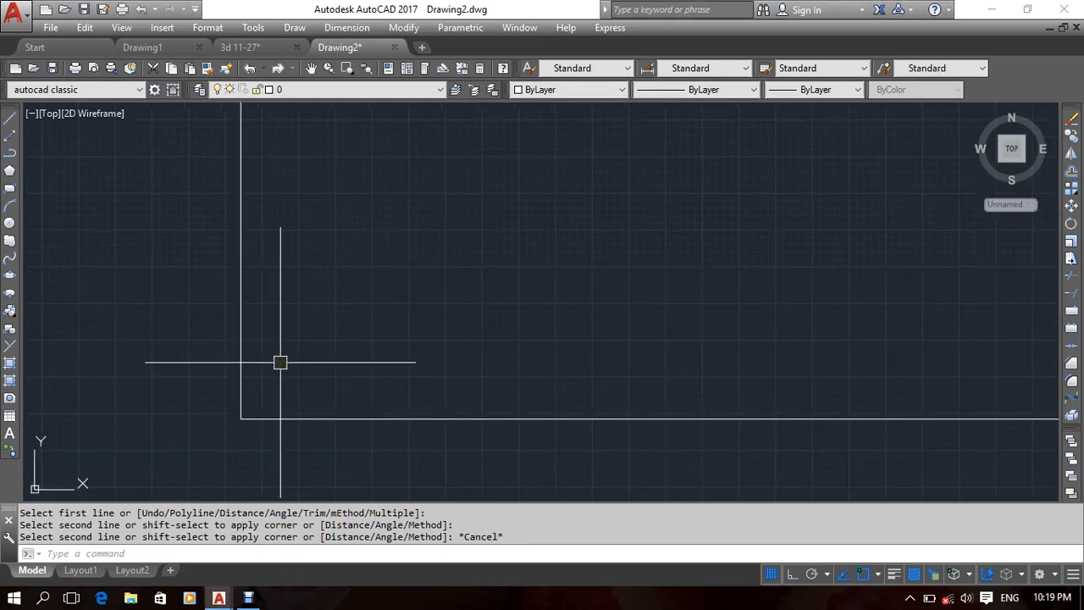
mouse_move(280, 361)
middle_mouse_down()
mouse_move(314, 302)
mouse_move(321, 347)
middle_mouse_up()
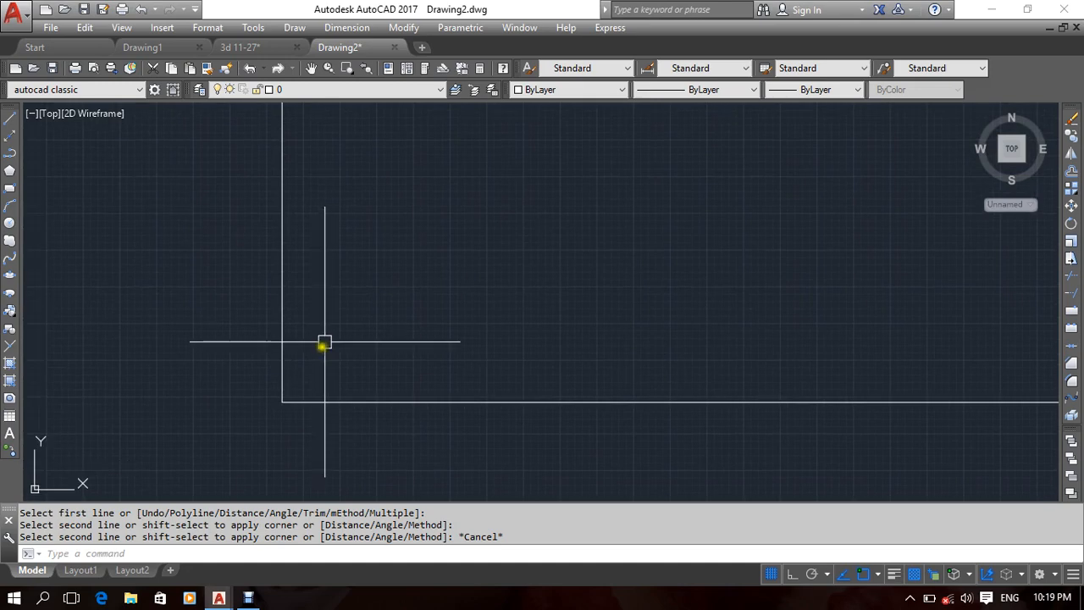
middle_click_drag(356, 280, 293, 333)
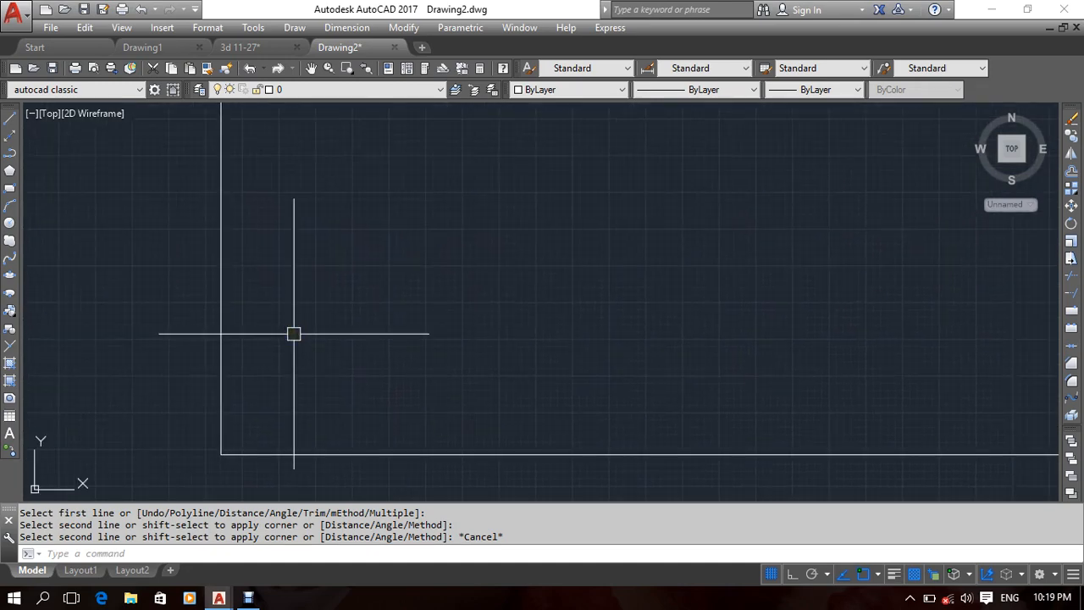
Chamfer the outline's lower-left corner with the Angle option, length 25 and angle 45, picking the bottom edge first and the left edge second.
type("CHA")
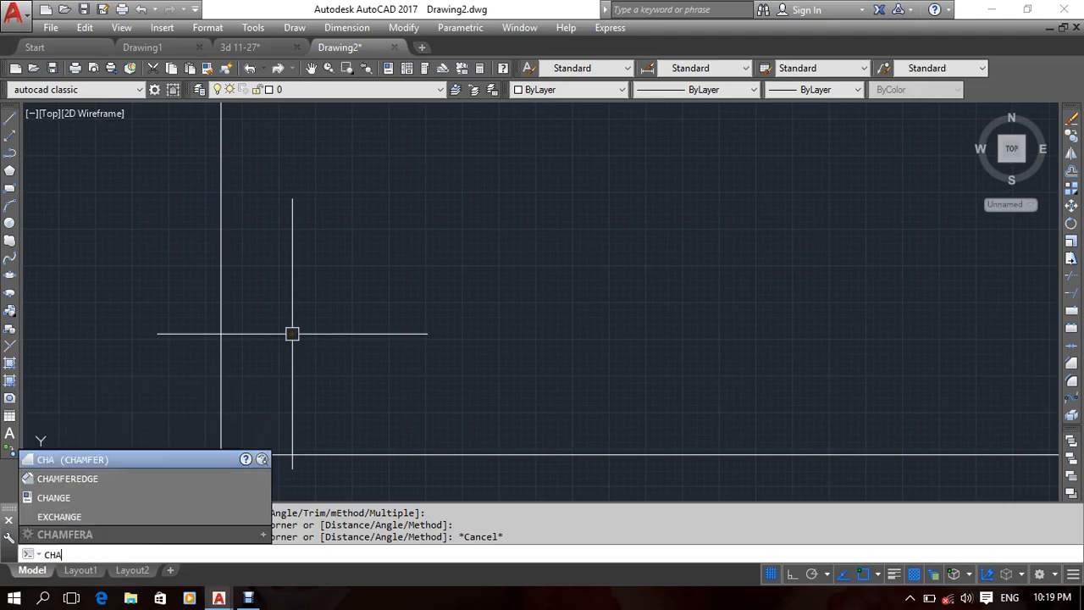
key("Return")
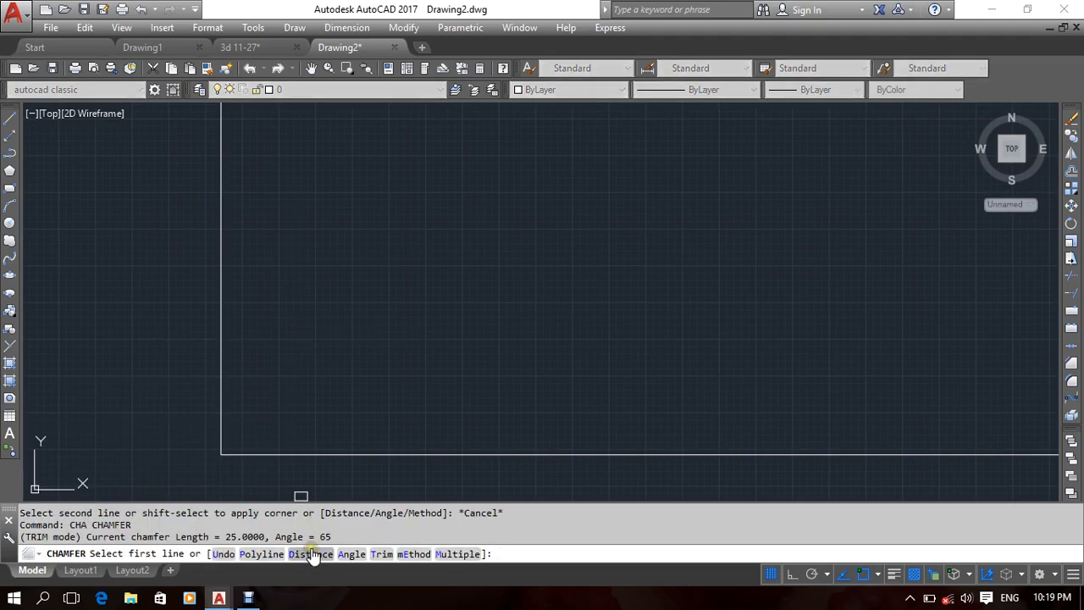
left_click(345, 555)
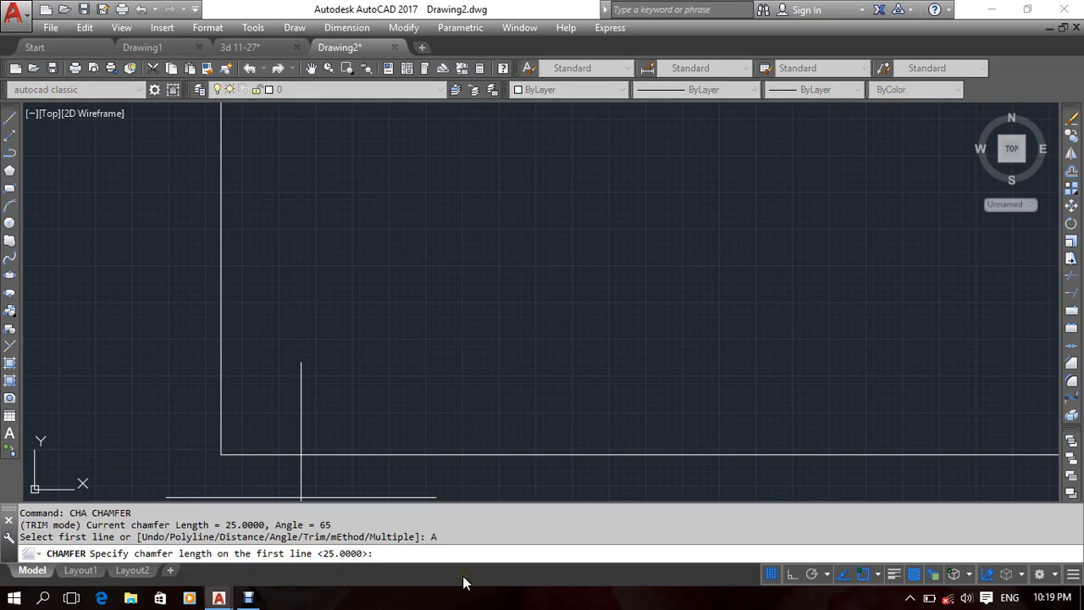
type("25")
key("Return")
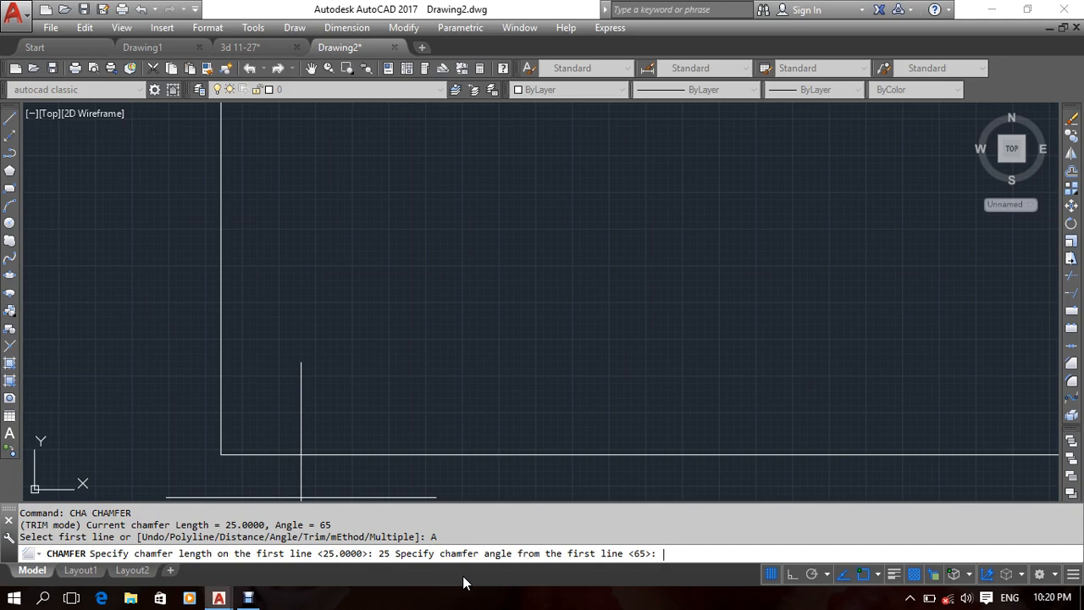
type("45")
key("Return")
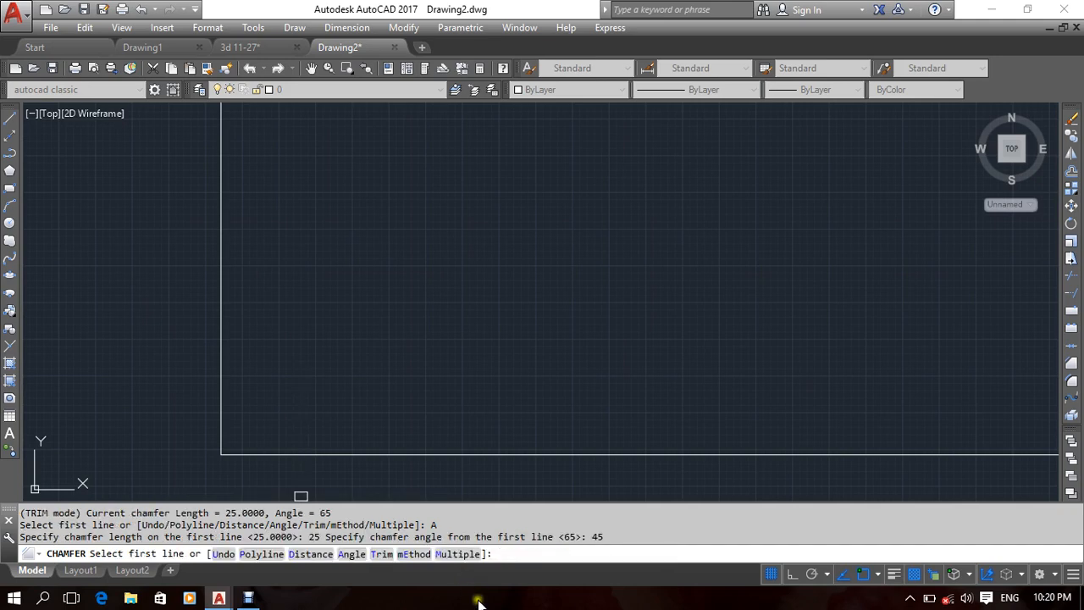
left_click(243, 453)
left_click(222, 416)
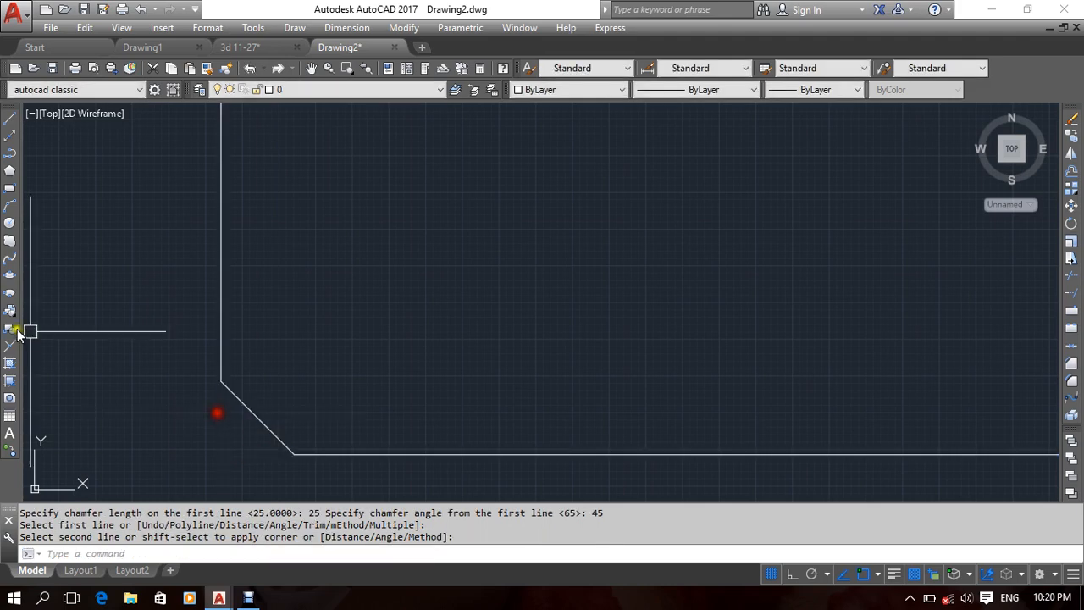
Examine the chamfered lower-left corner up close and against the whole stepped outline.
middle_click_drag(147, 310, 237, 245)
right_click(240, 246)
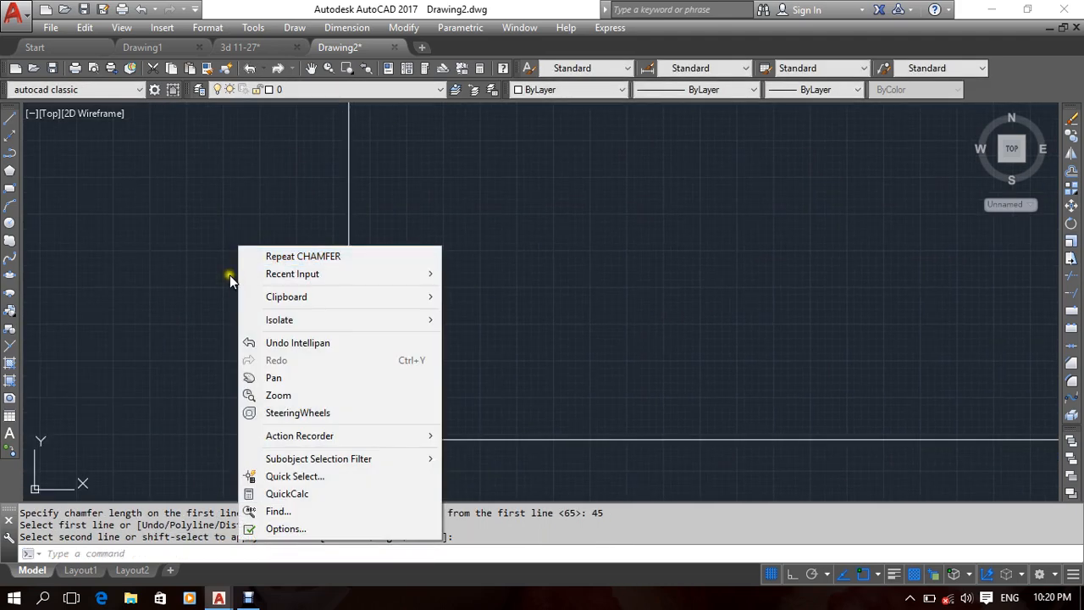
left_click(200, 240)
left_click(168, 288)
middle_click_drag(166, 318, 208, 294)
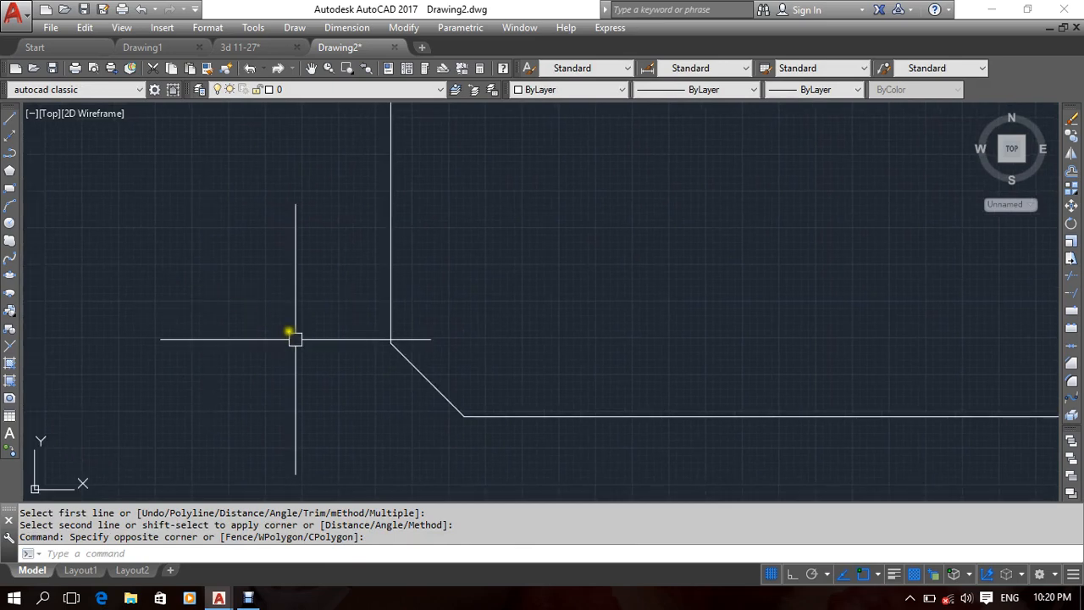
mouse_move(402, 448)
middle_mouse_down()
mouse_move(348, 385)
mouse_move(348, 369)
mouse_move(376, 372)
middle_mouse_up()
scroll(348, 349, "up", 4)
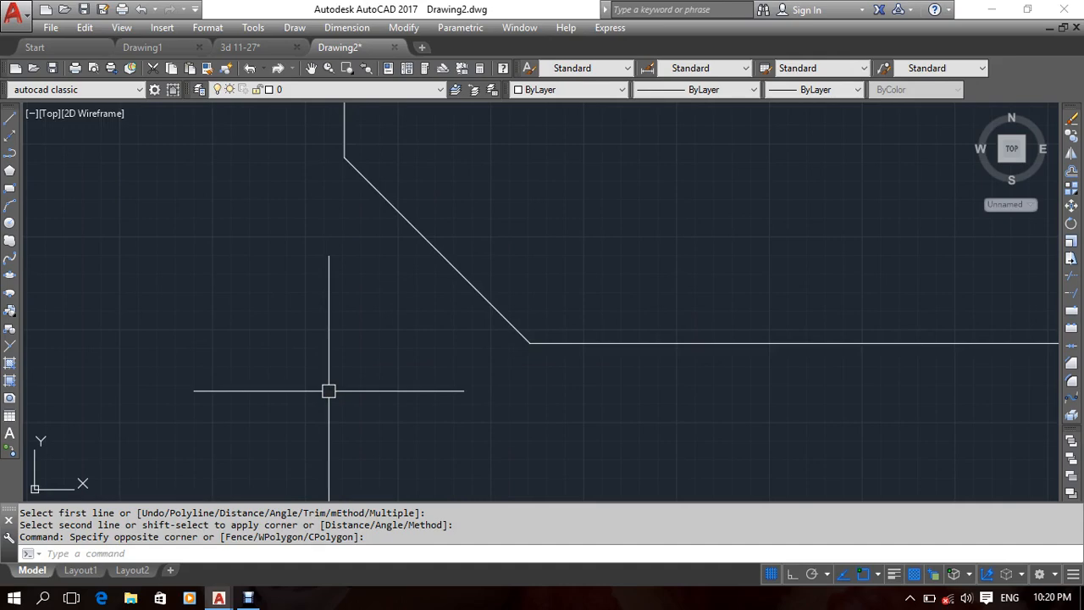
middle_click_drag(460, 327, 266, 359)
scroll(256, 347, "down", 12)
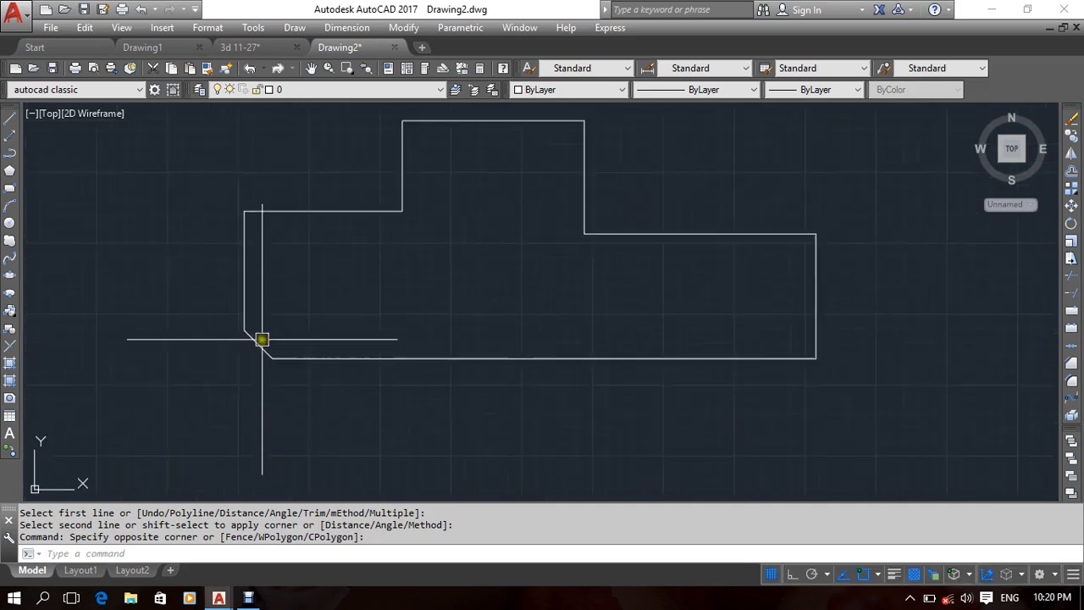
scroll(337, 290, "up", 8)
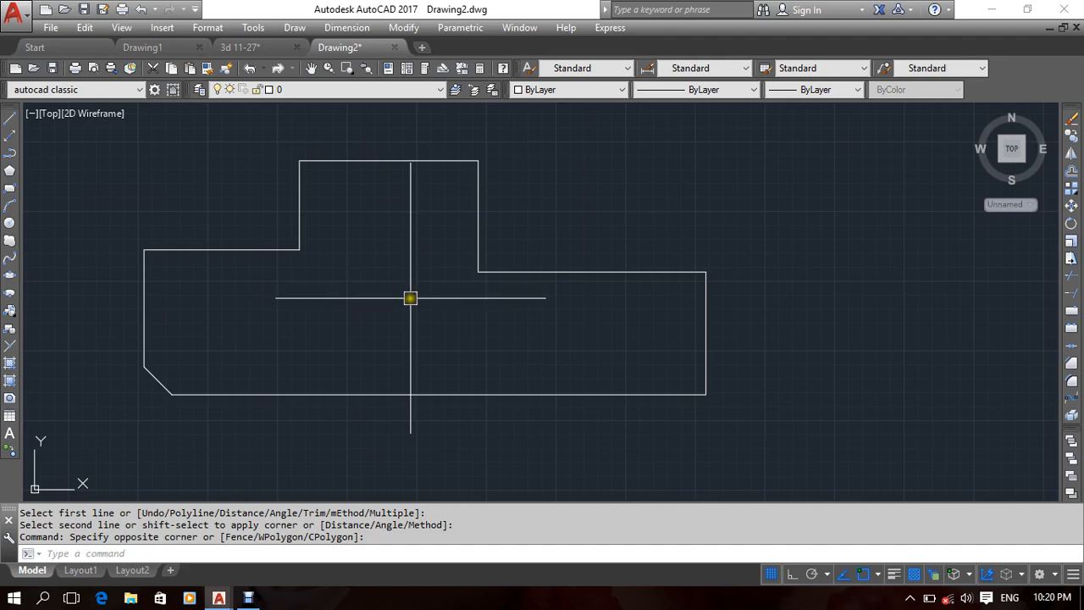
middle_click_drag(521, 361, 546, 356)
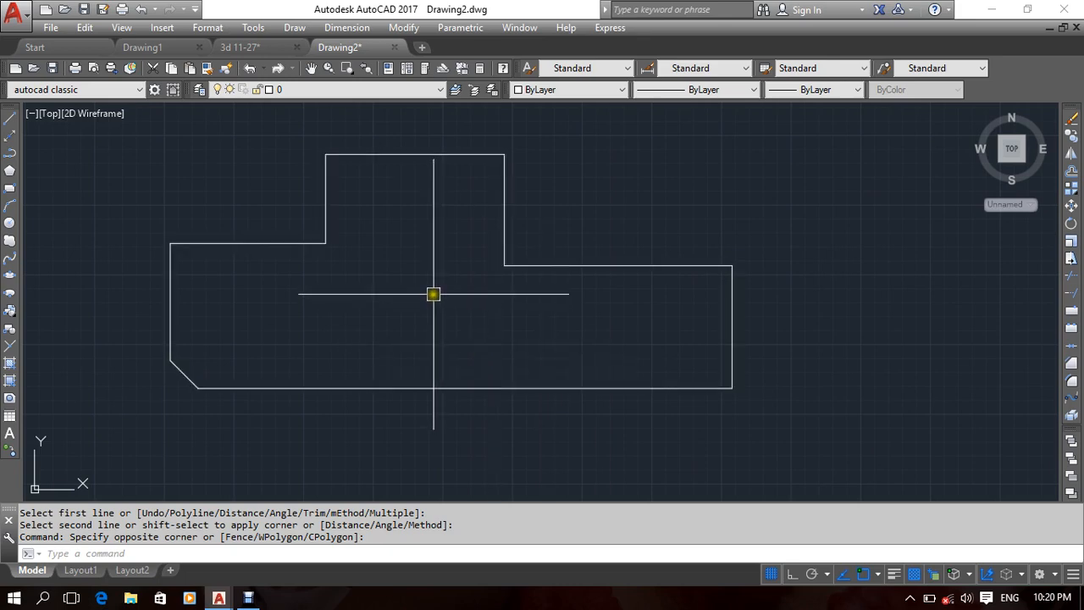
middle_click_drag(432, 295, 452, 327)
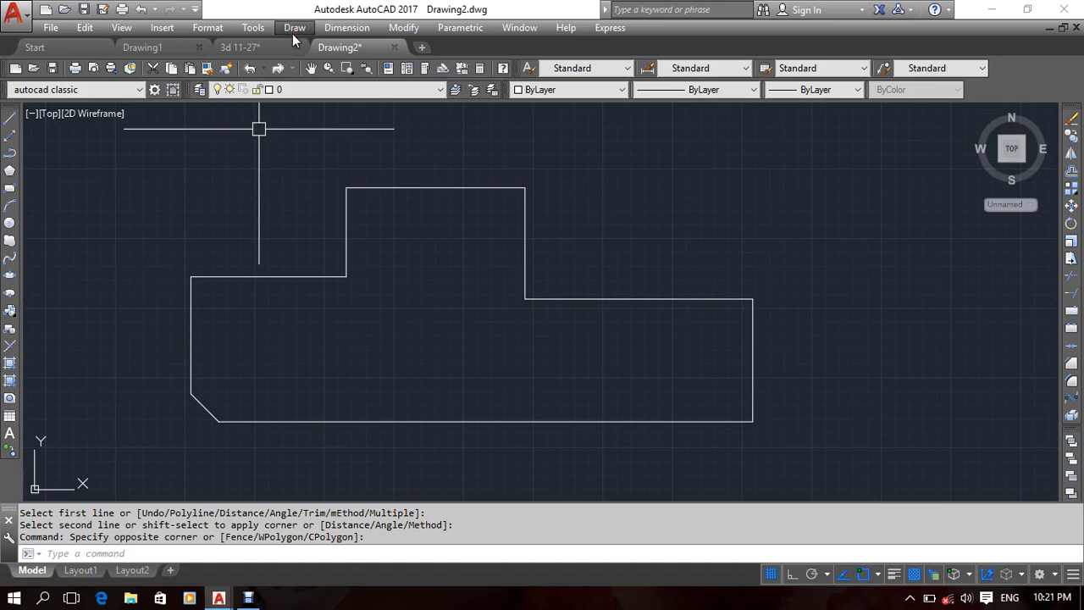
Try to fillet the two parallel vertical sides of the raised middle block, and cancel the command.
left_click(395, 28)
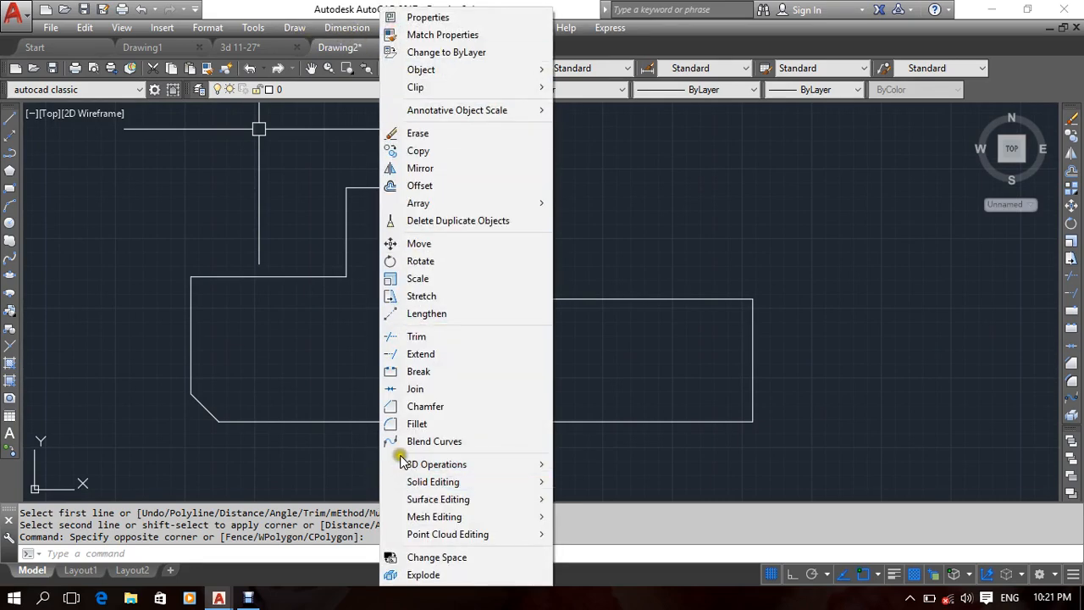
left_click(408, 428)
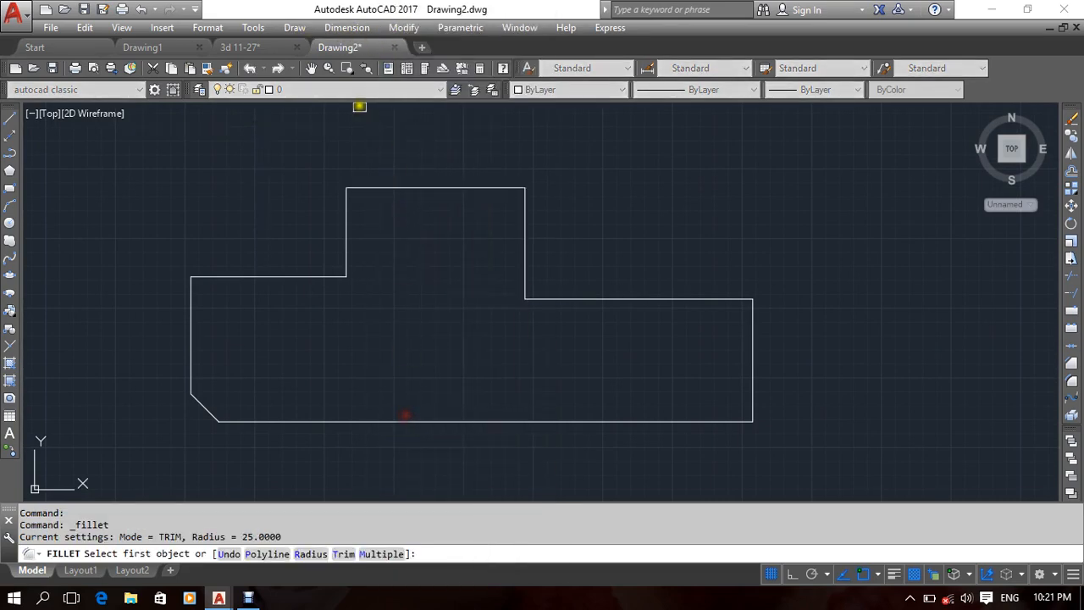
left_click(348, 207)
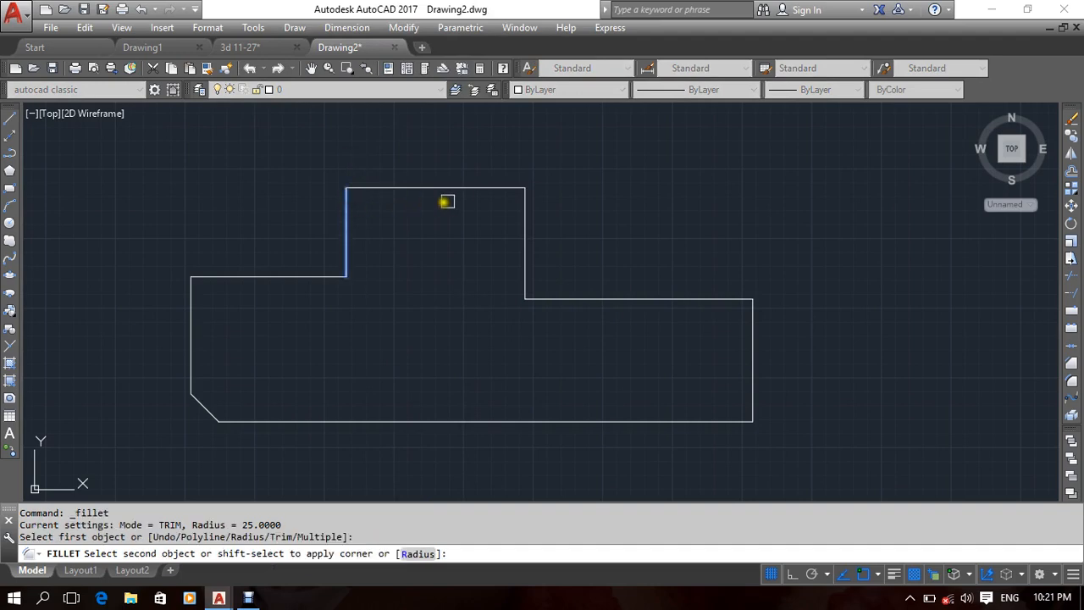
left_click(526, 203)
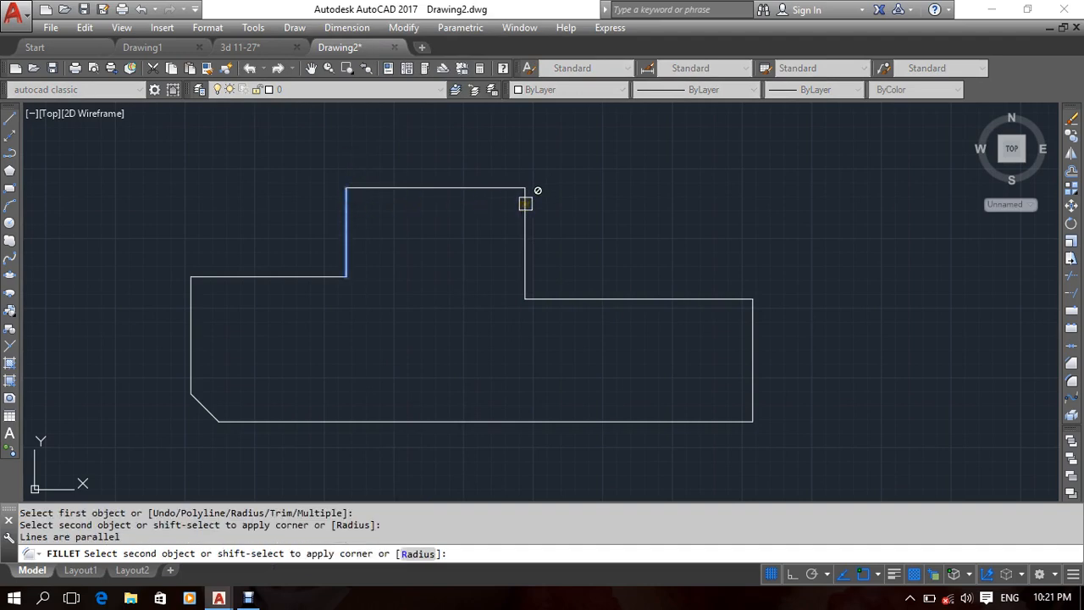
scroll(515, 208, "down", 1)
middle_click_drag(515, 207, 449, 293)
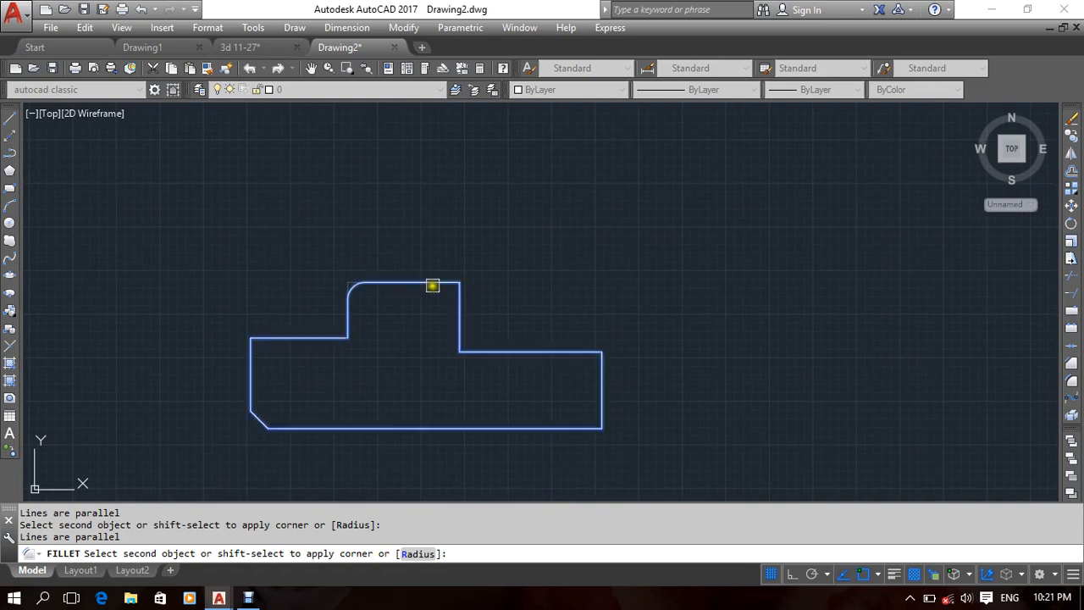
key("Escape")
key("Escape")
key("Escape")
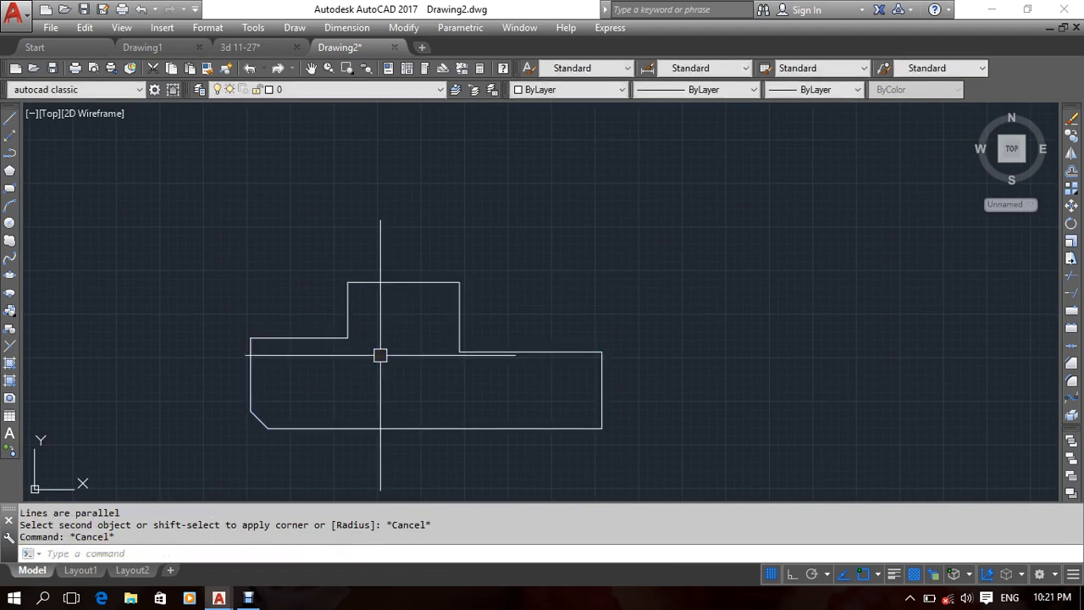
Try Blend Curves between the two vertical sides of the joined outline's raised block, and cancel the command.
left_click(354, 27)
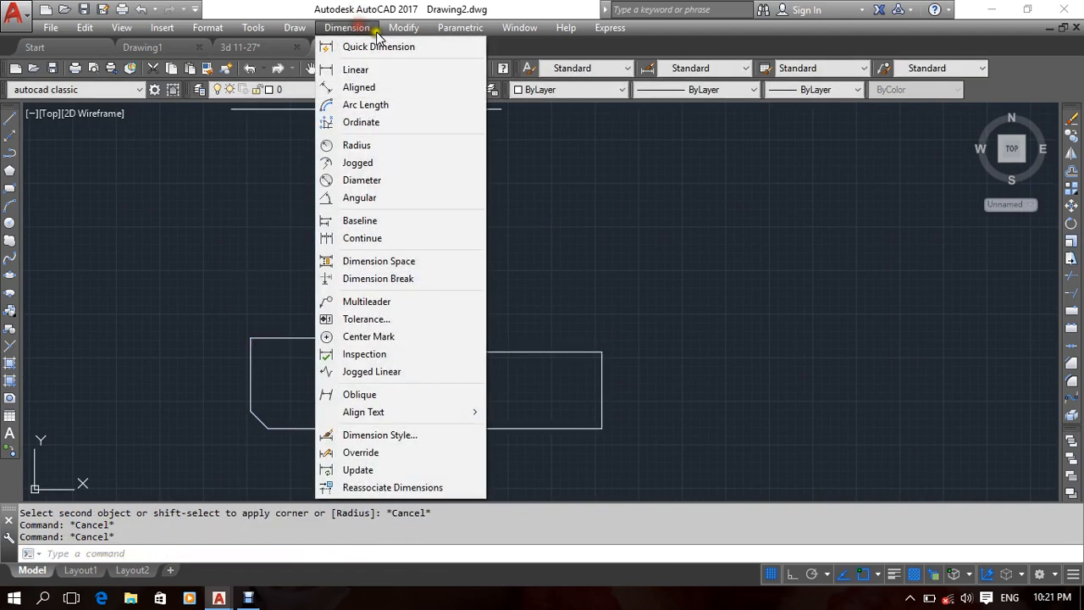
mouse_move(398, 27)
left_click(398, 441)
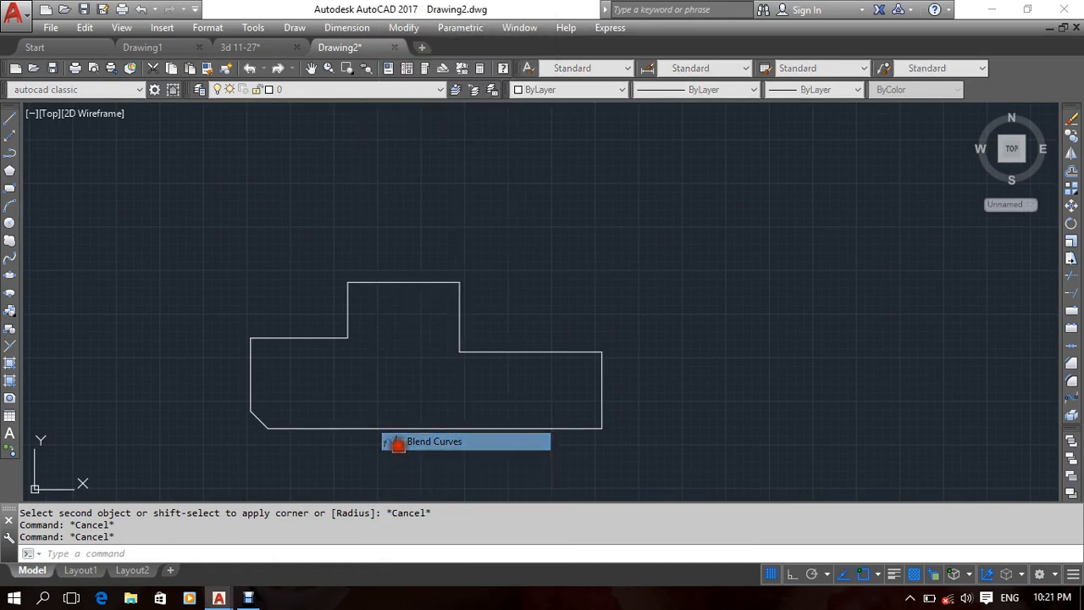
left_click(348, 299)
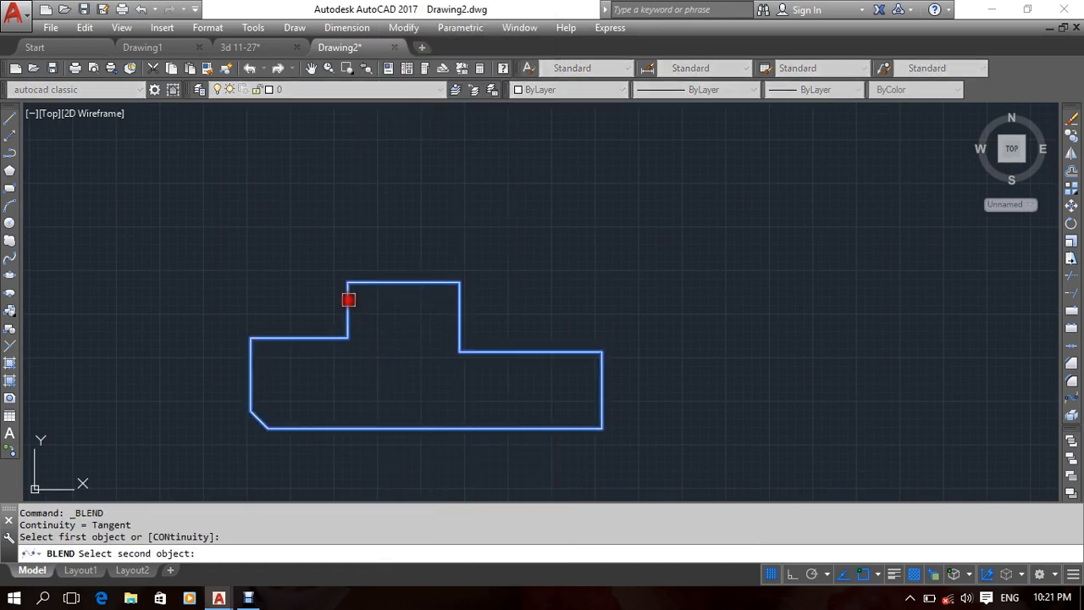
left_click(452, 299)
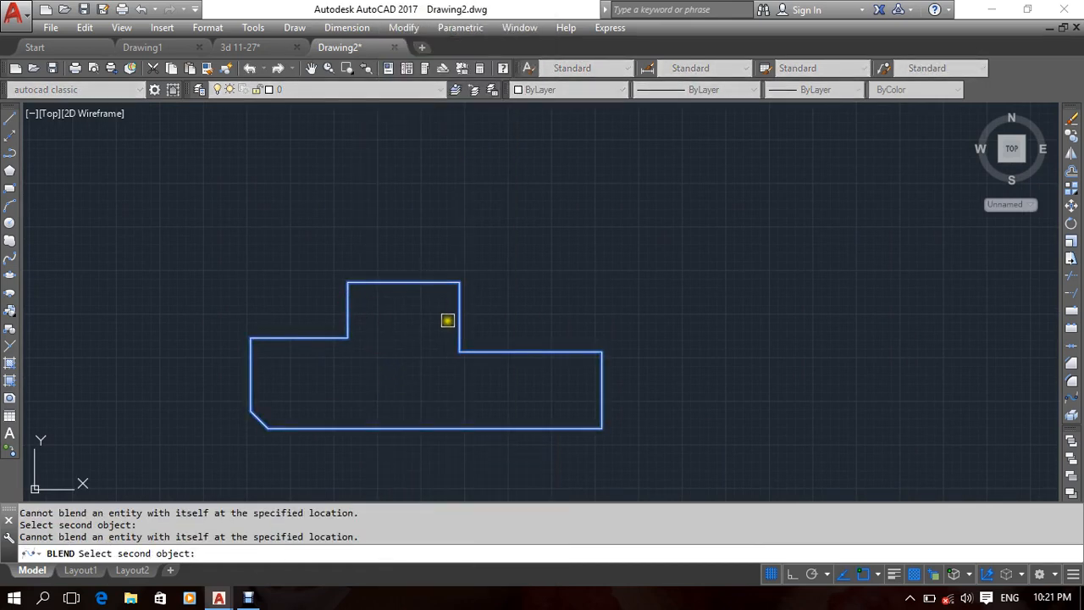
key("Escape")
key("Escape")
key("Escape")
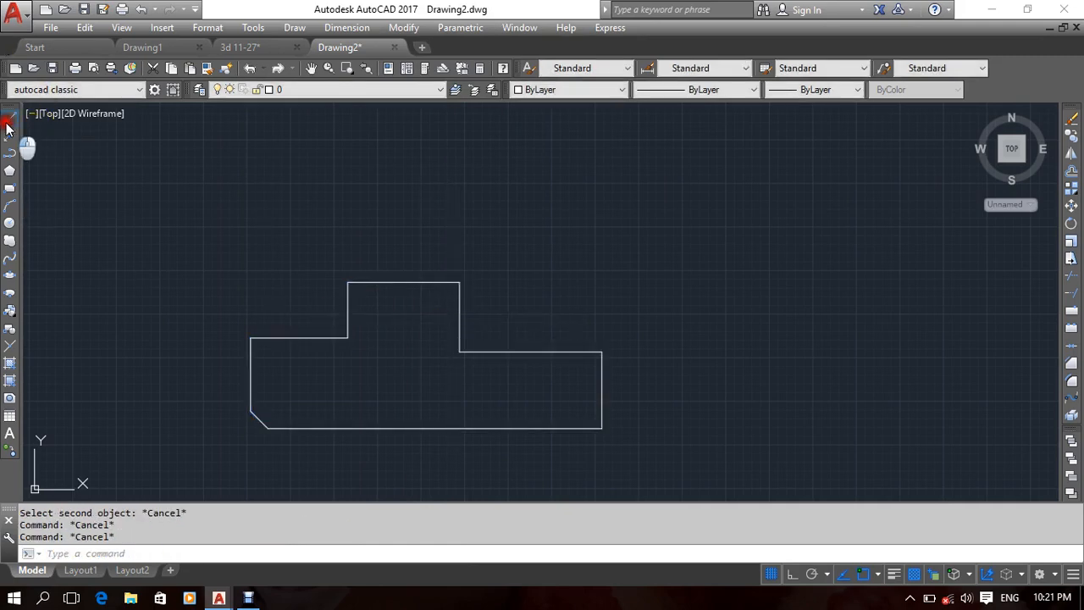
Draw an open-topped U from separate lines to the right of the outline, turning Ortho on for its base and right side.
left_click(7, 124)
left_click(649, 301)
left_click(648, 212)
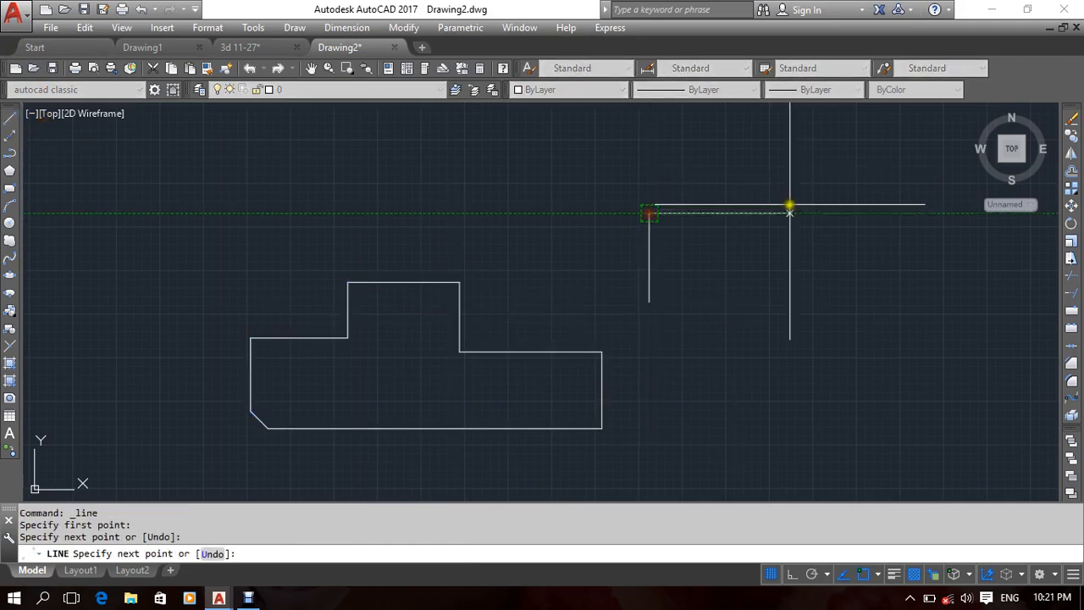
key("Return")
key("Return")
left_click(667, 305)
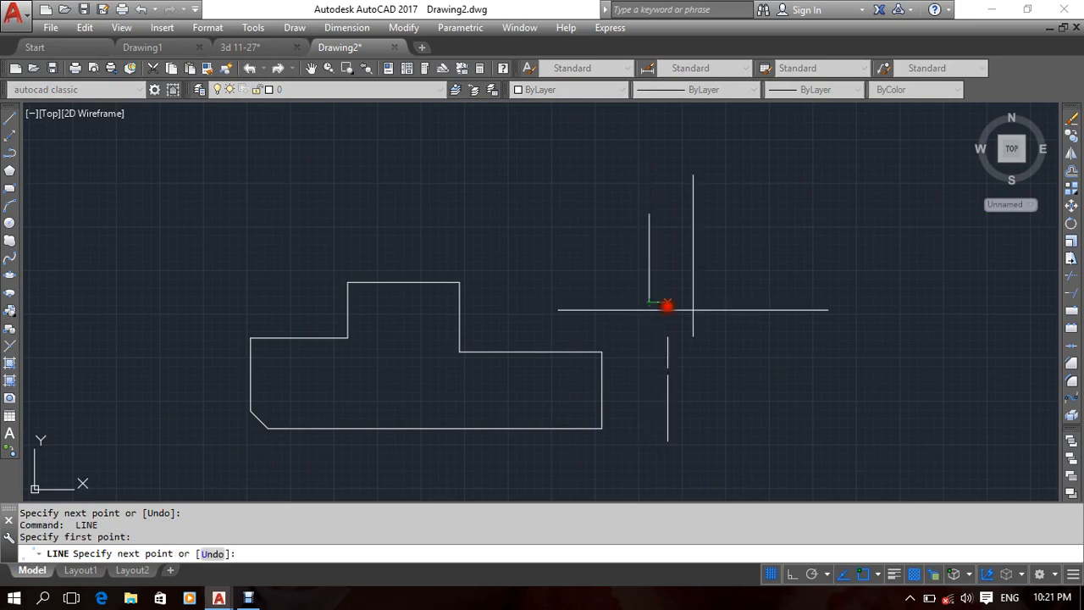
key("F8")
left_click(800, 301)
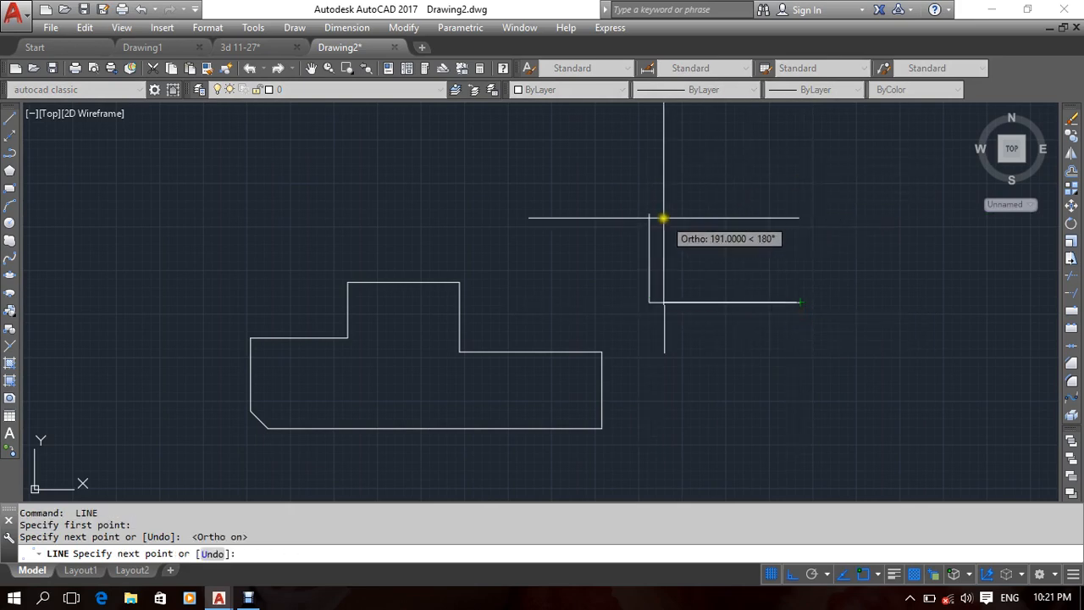
left_click(774, 218)
key("Return")
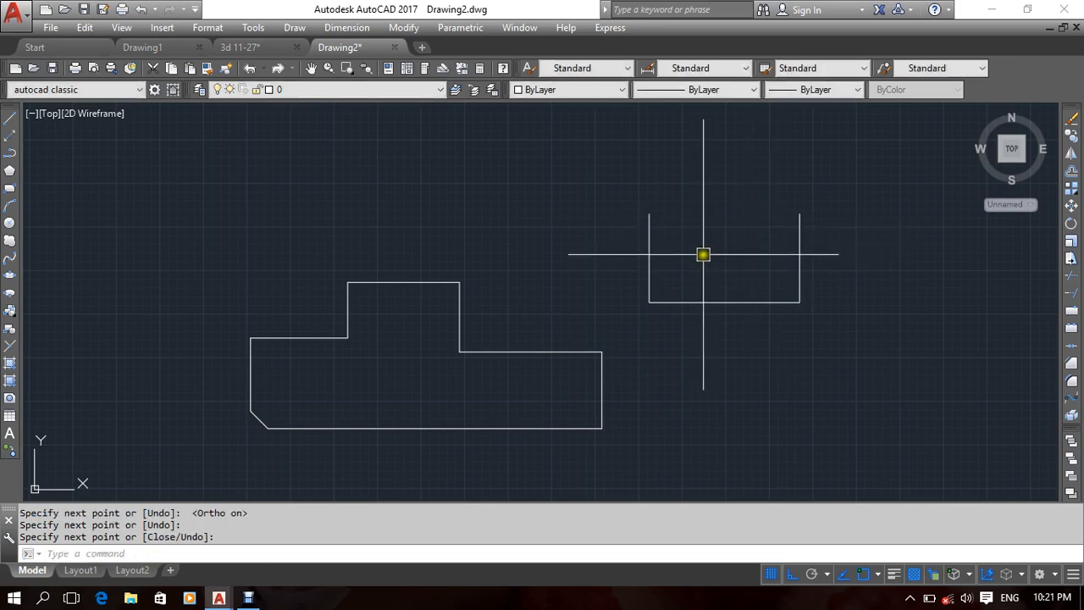
Connect the upper ends of the U's two vertical sides with Blend Curves using Tangent continuity.
left_click(347, 28)
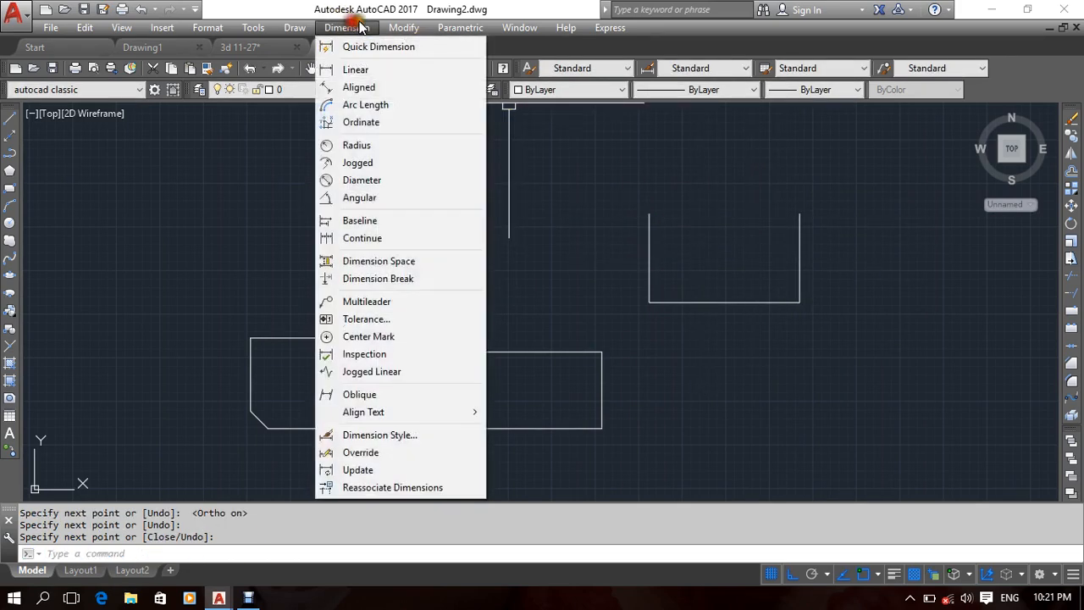
mouse_move(404, 28)
left_click(418, 442)
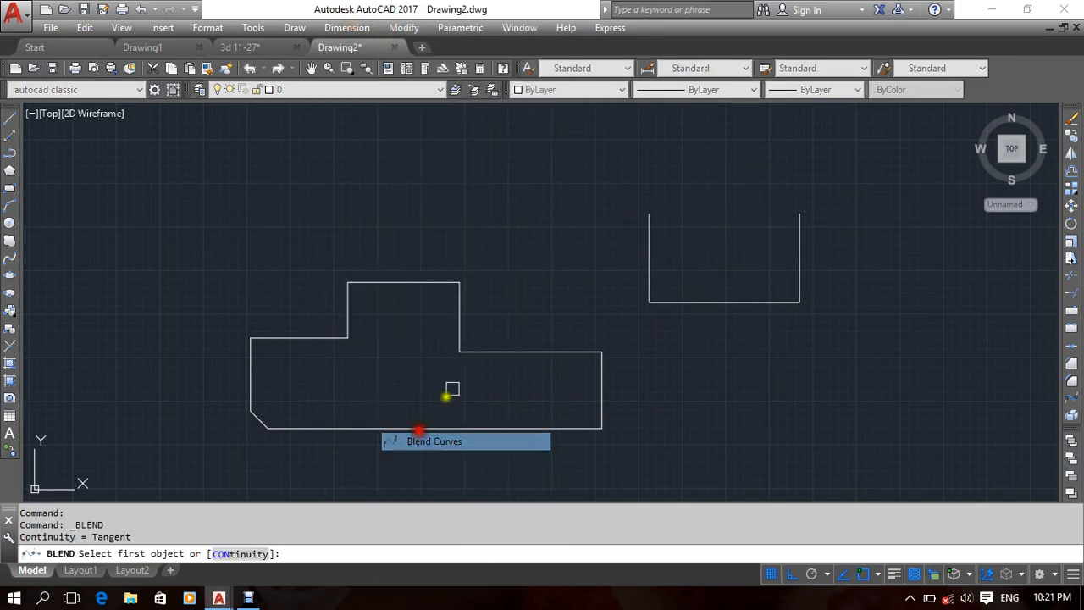
left_click(651, 223)
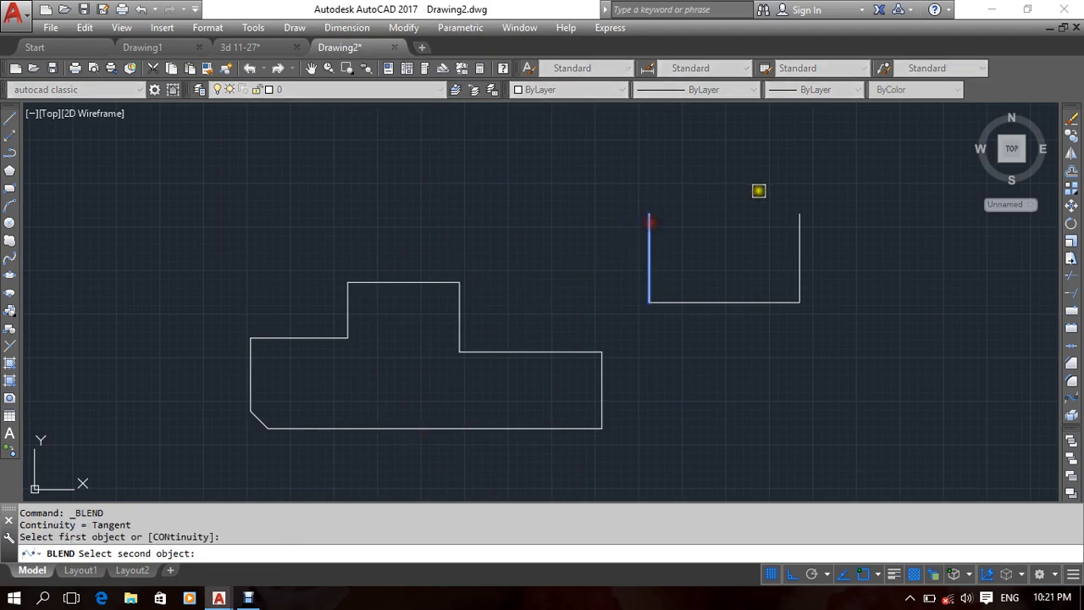
left_click(796, 223)
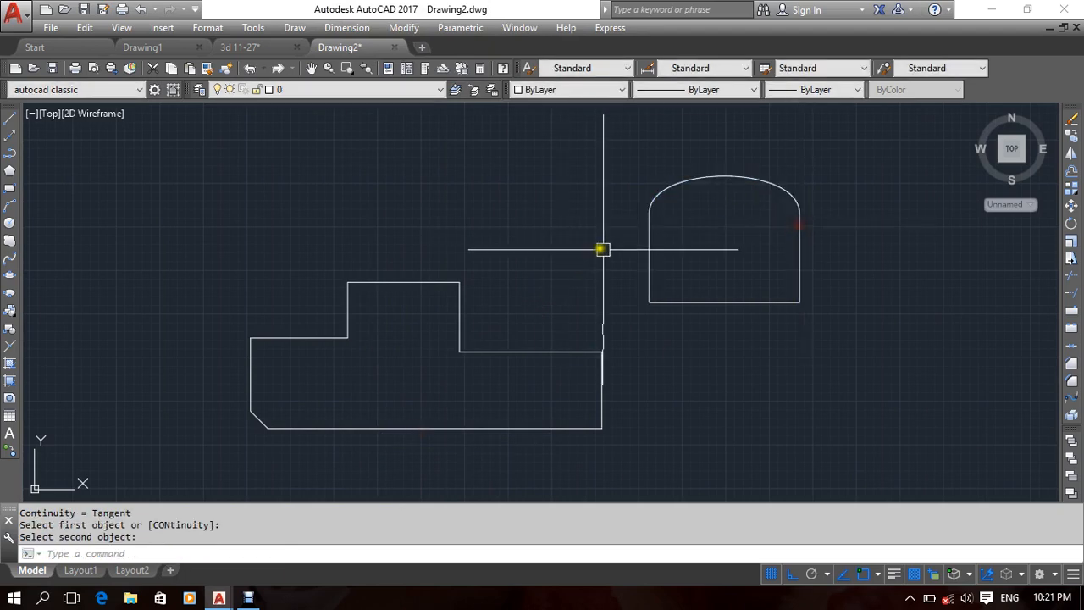
Blend the left end of the U's base with the upper end of its right side using Tangent continuity.
middle_click_drag(636, 220, 458, 242)
right_click(348, 196)
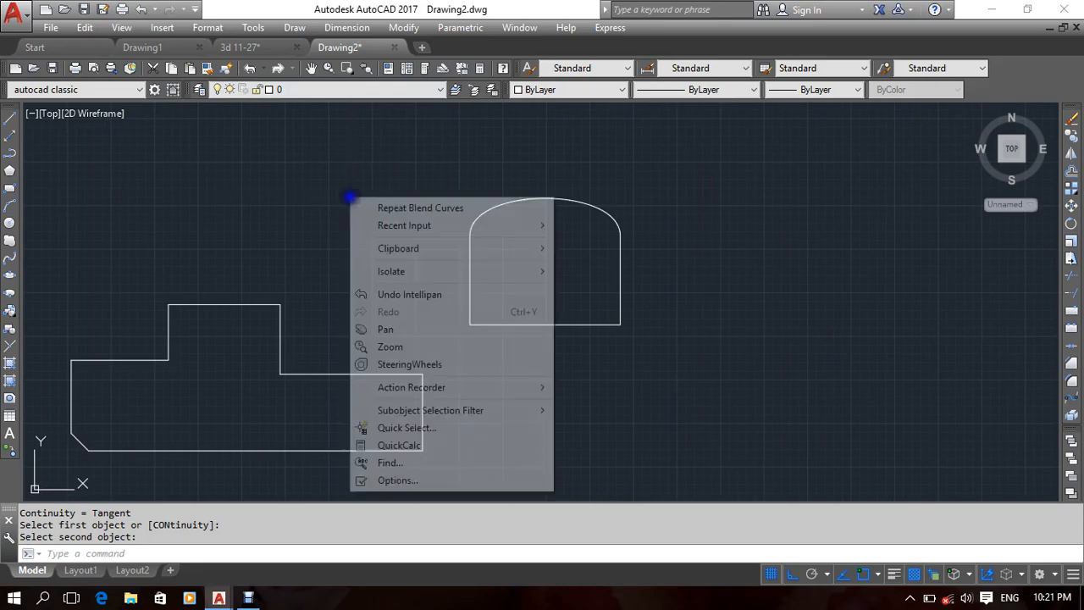
left_click(395, 209)
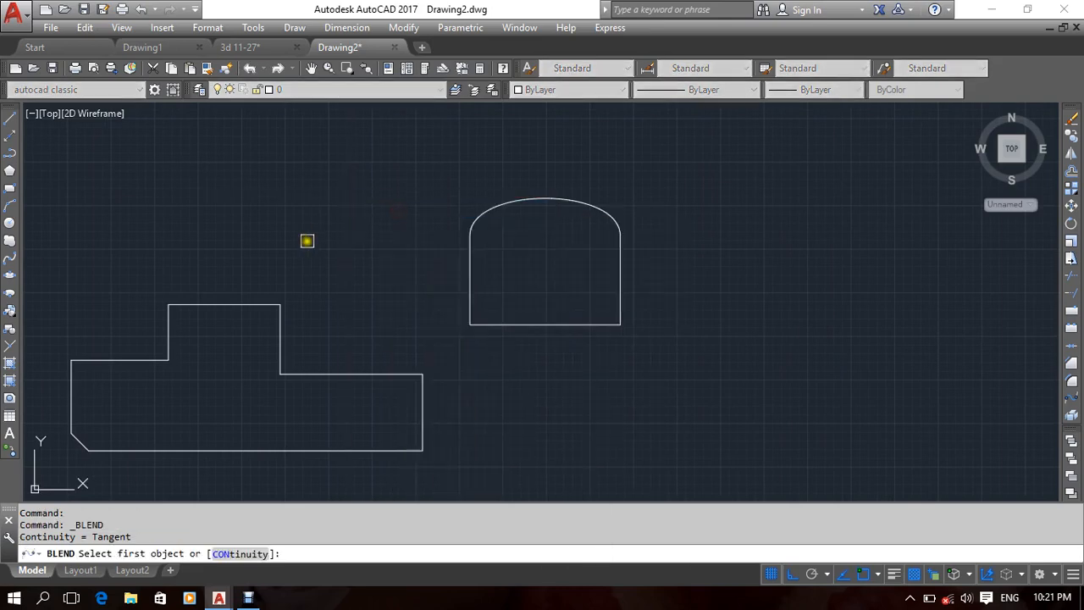
scroll(303, 230, "down", 2)
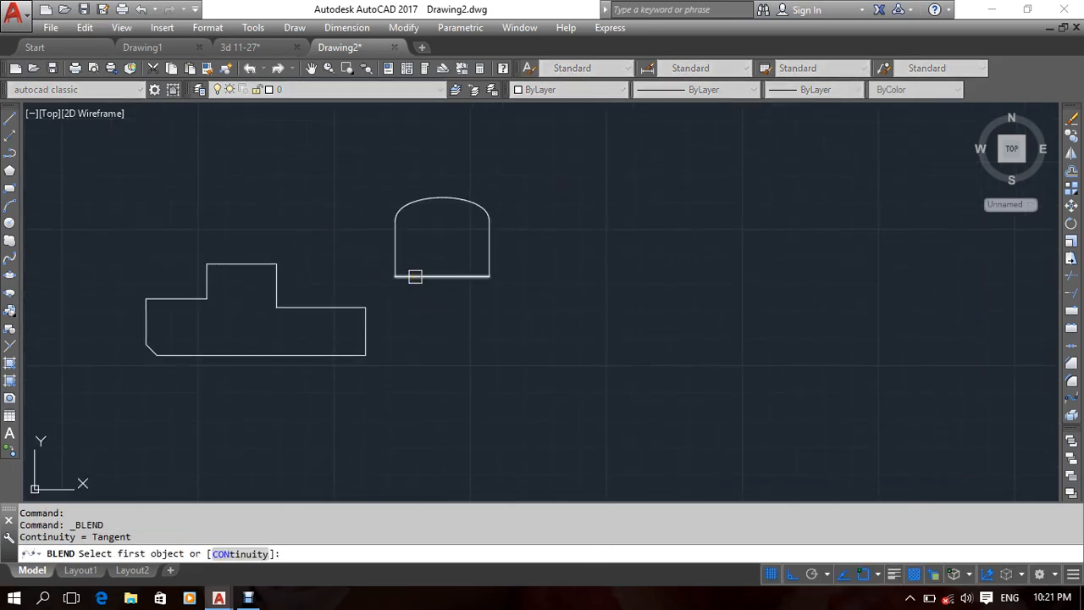
left_click(409, 277)
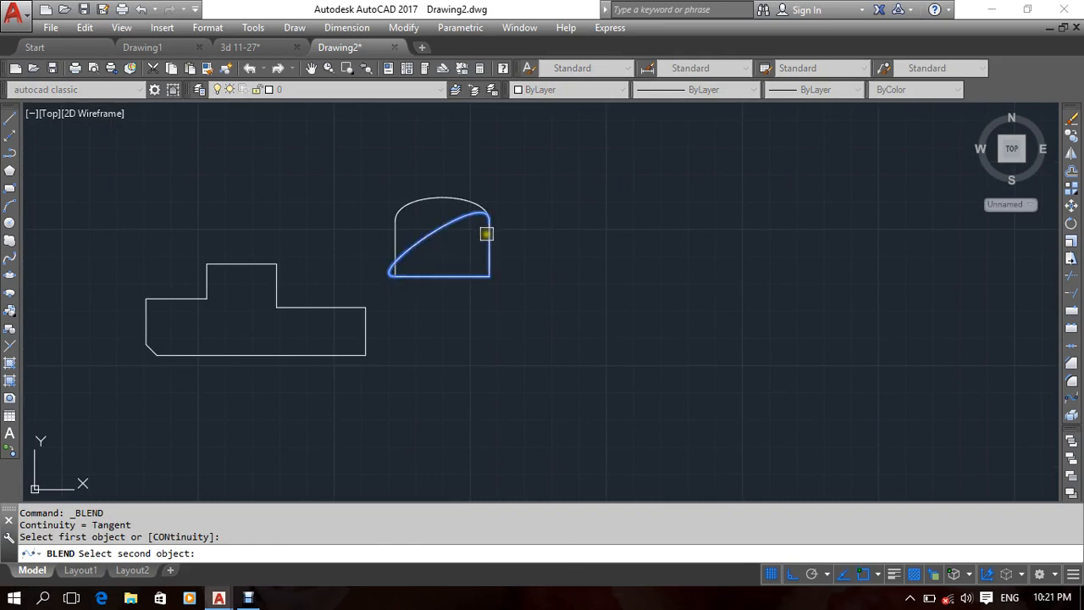
Erase the two blend curves and the three lines of the U beside the stepped outline.
left_click(431, 248)
left_click(412, 181)
right_click(317, 175)
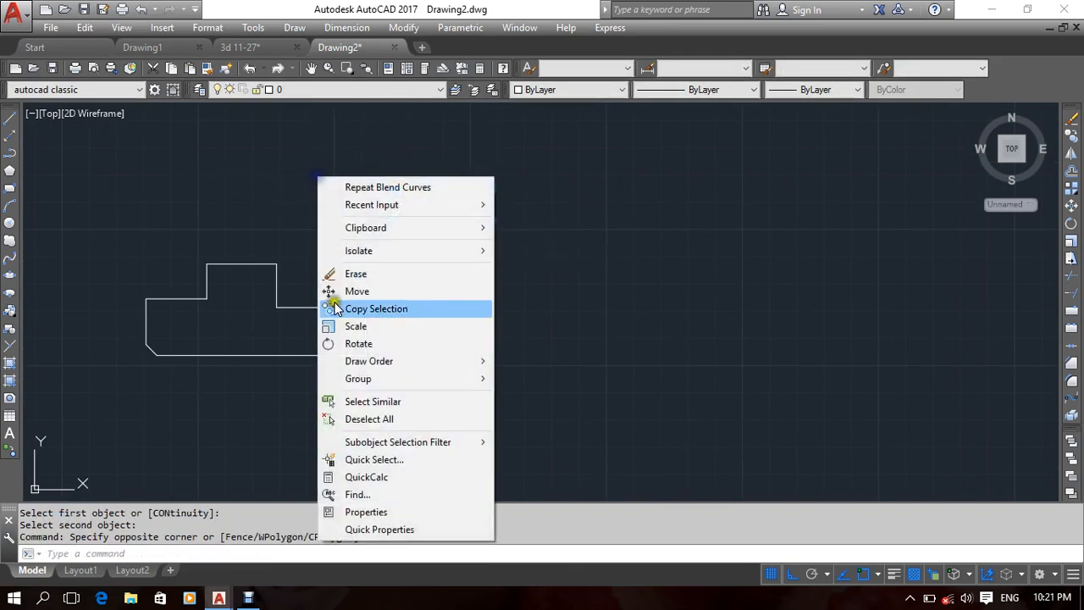
left_click(339, 274)
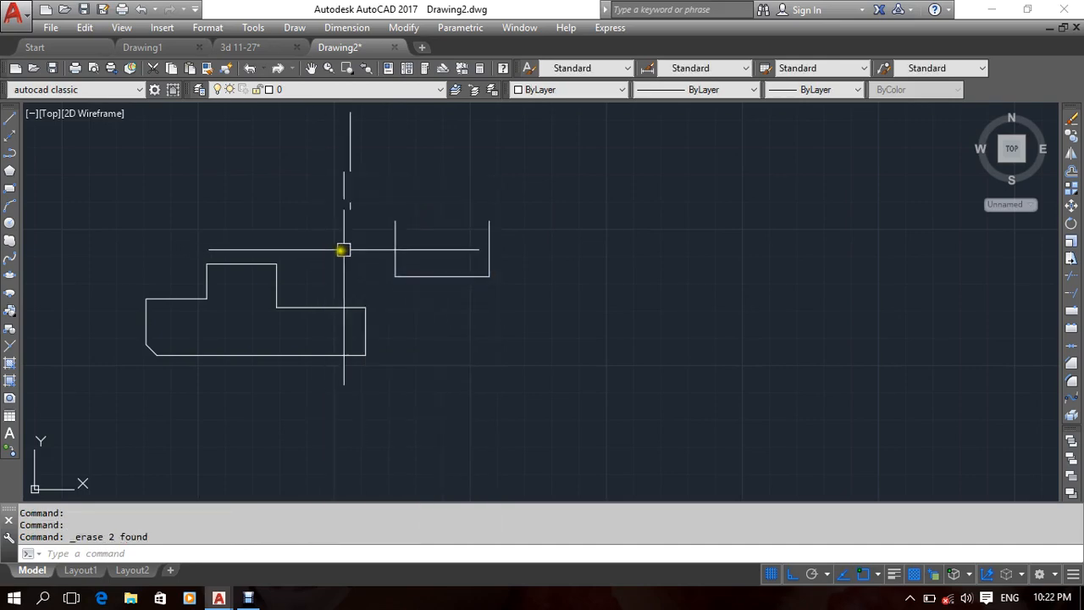
left_click(564, 214)
left_click(397, 238)
right_click(361, 183)
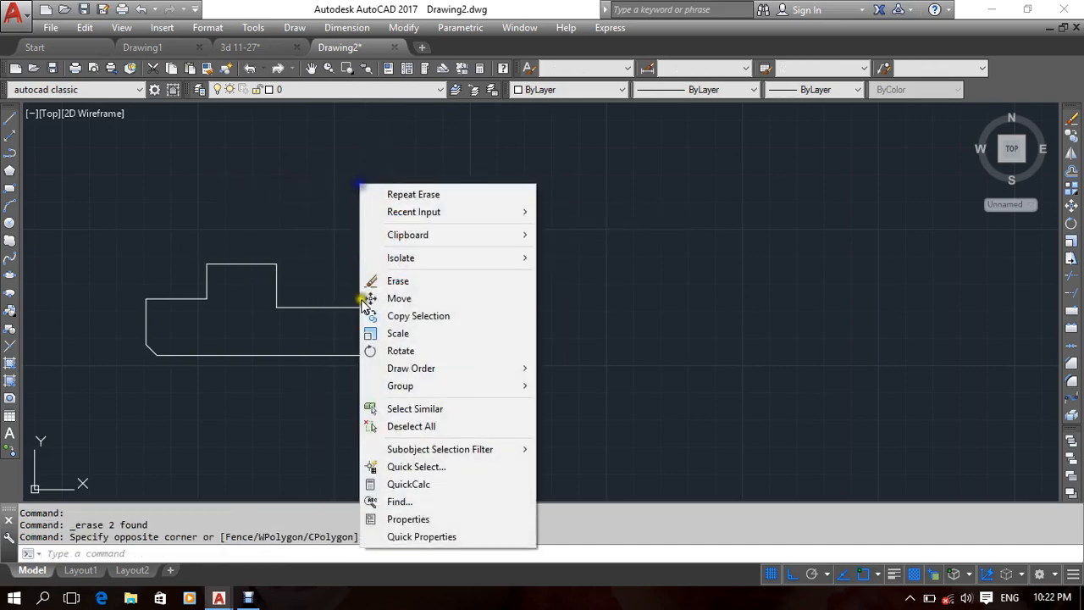
left_click(393, 281)
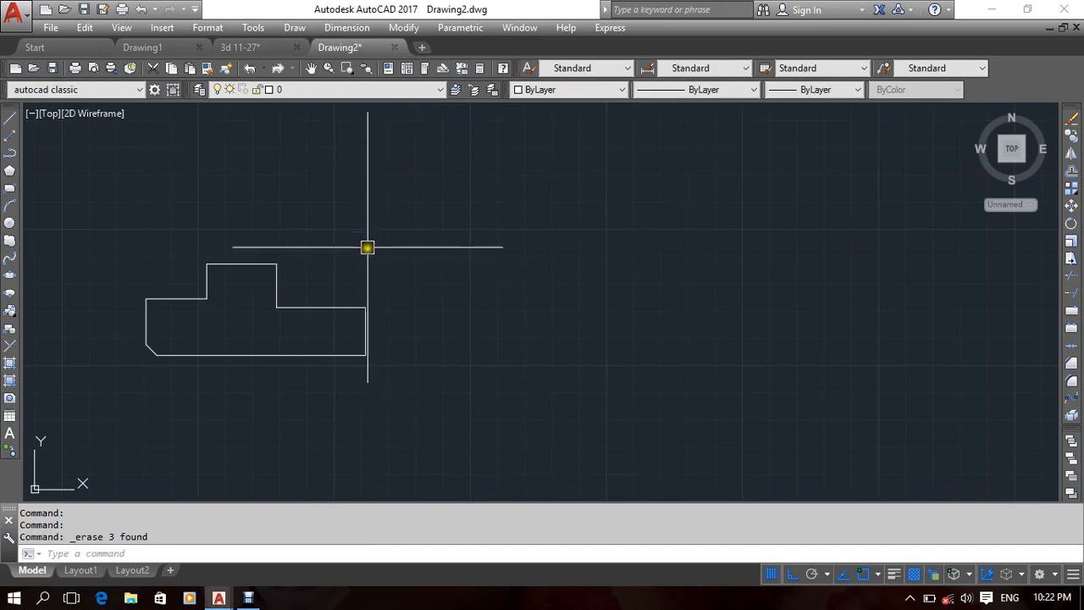
middle_click_drag(369, 245, 529, 231)
left_click(398, 28)
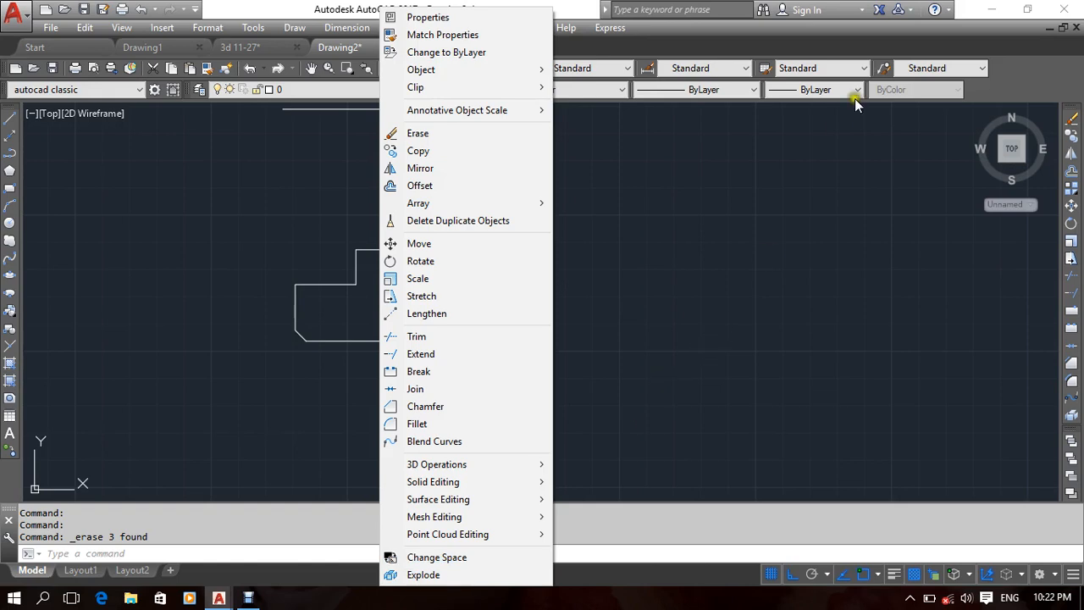
left_click_drag(855, 99, 830, 166)
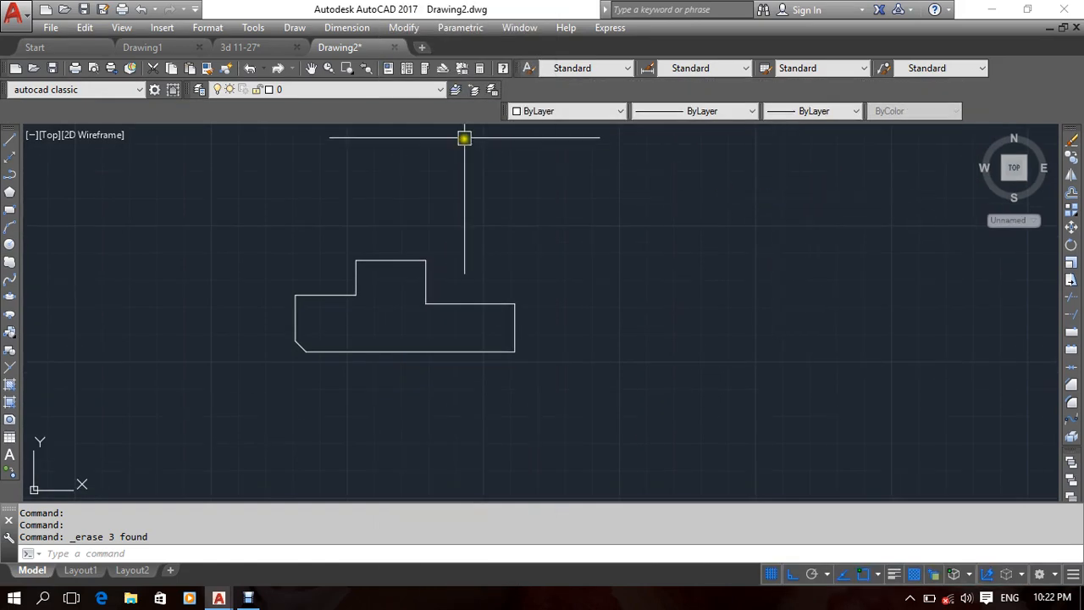
left_click_drag(501, 110, 512, 90)
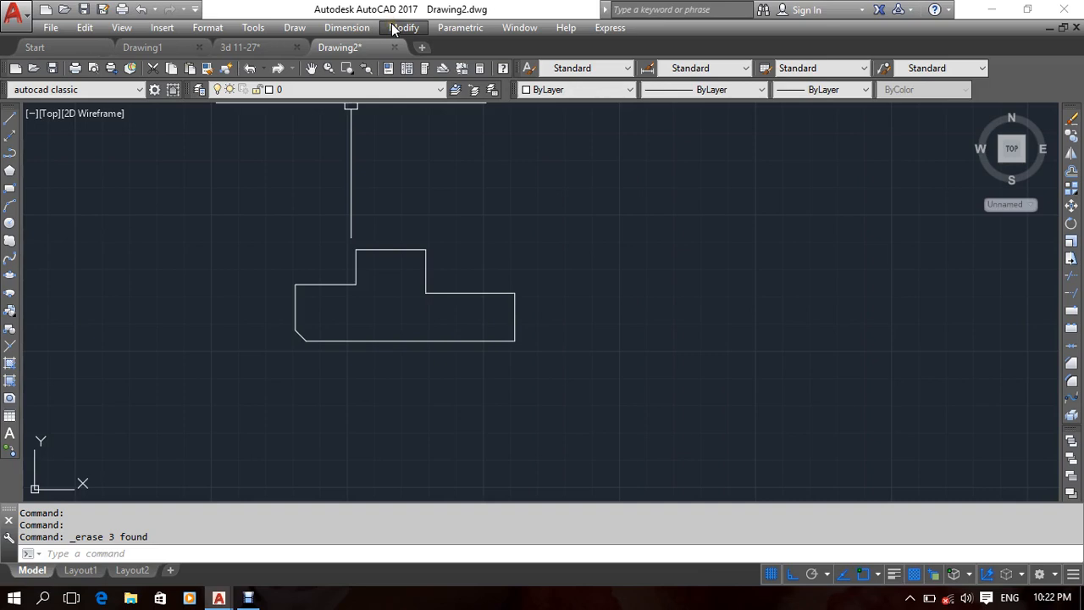
Explode the joined stepped outline and select its bottom edge, right step edge and the block's right side individually.
left_click(448, 340)
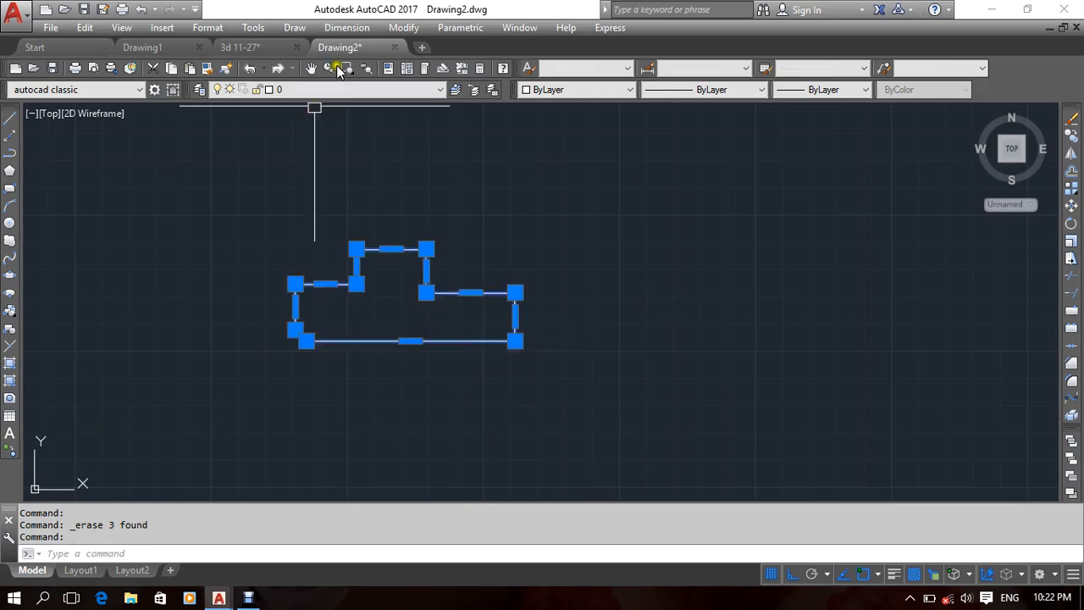
left_click(398, 27)
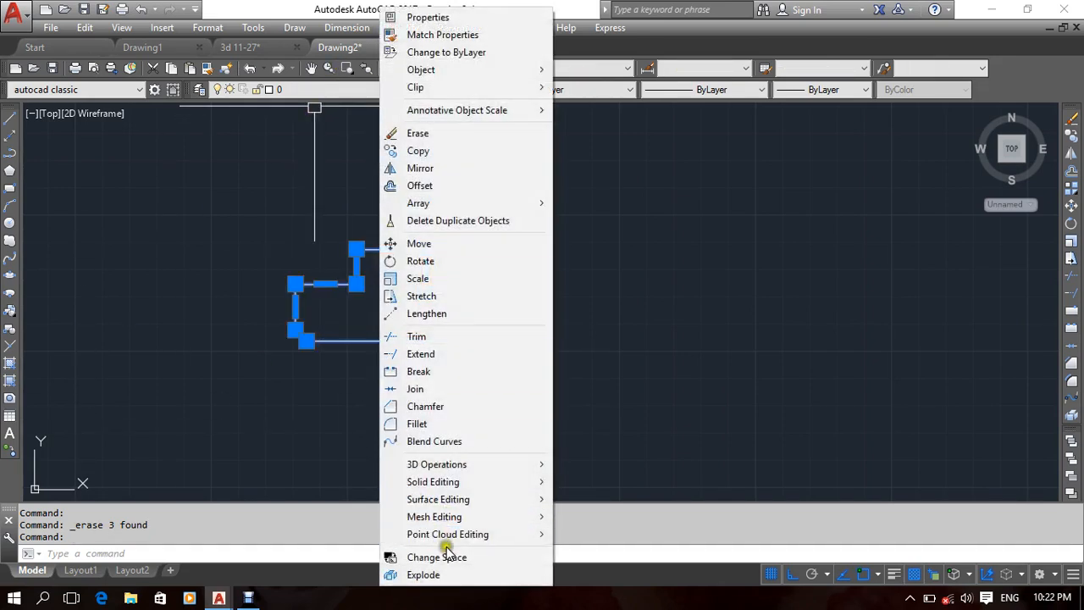
left_click(428, 574)
left_click(424, 340)
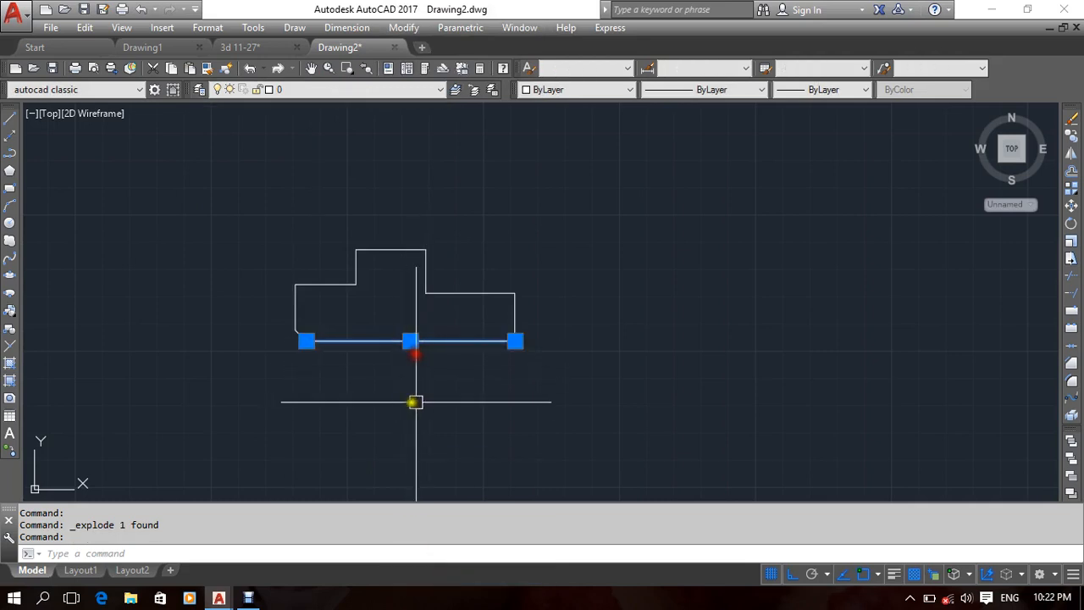
left_click(472, 293)
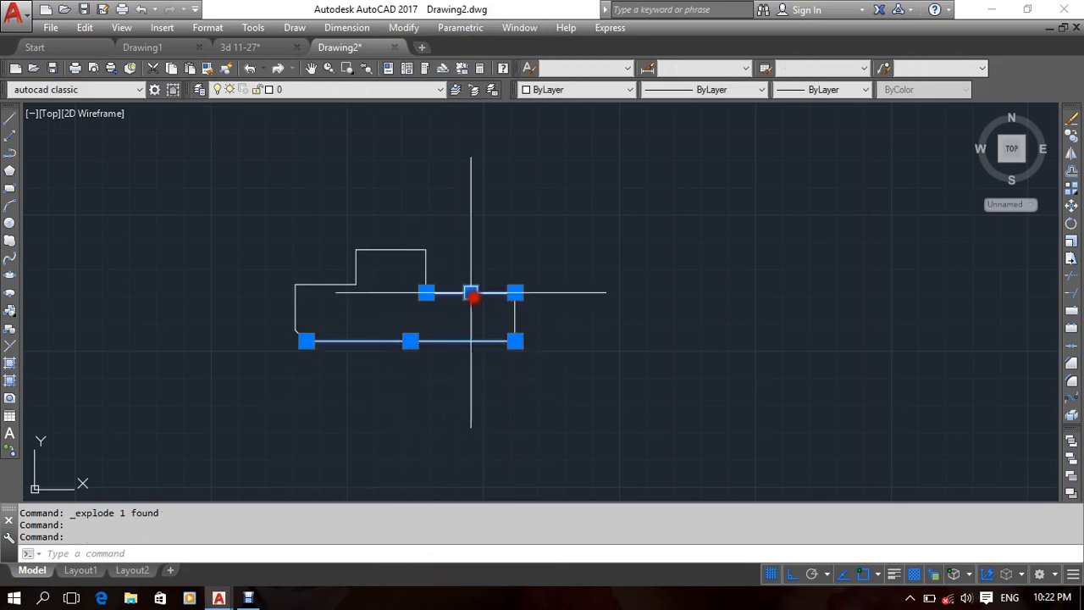
left_click(425, 271)
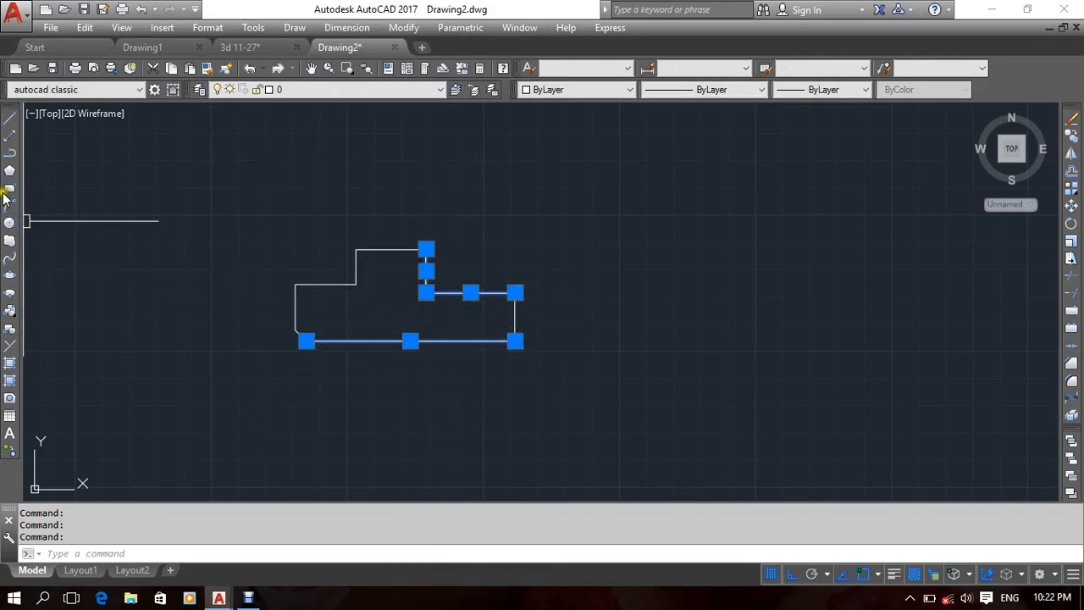
Draw a nearly square rectangle to the right of the stepped outline.
left_click(8, 188)
left_click(590, 204)
left_click(722, 326)
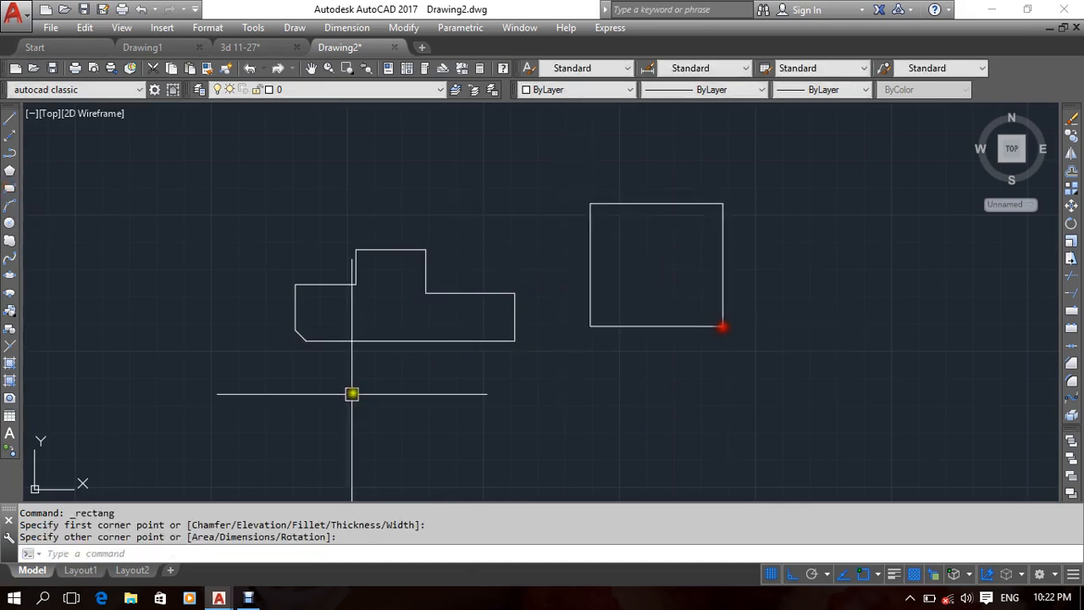
Explode the new rectangle, select its left side as a separate line, and clear the selection.
left_click(399, 32)
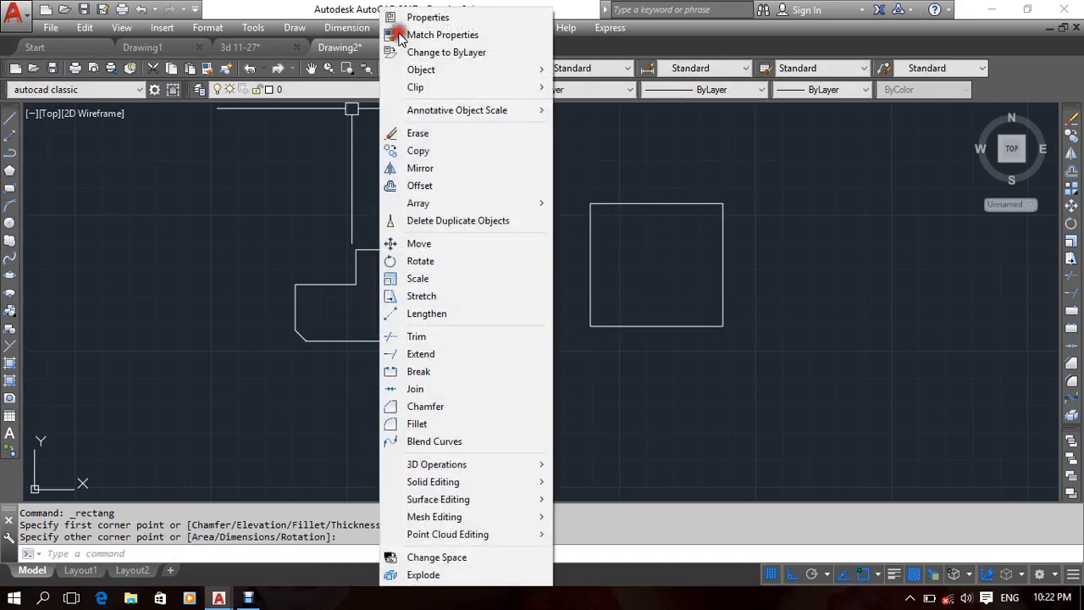
left_click(442, 574)
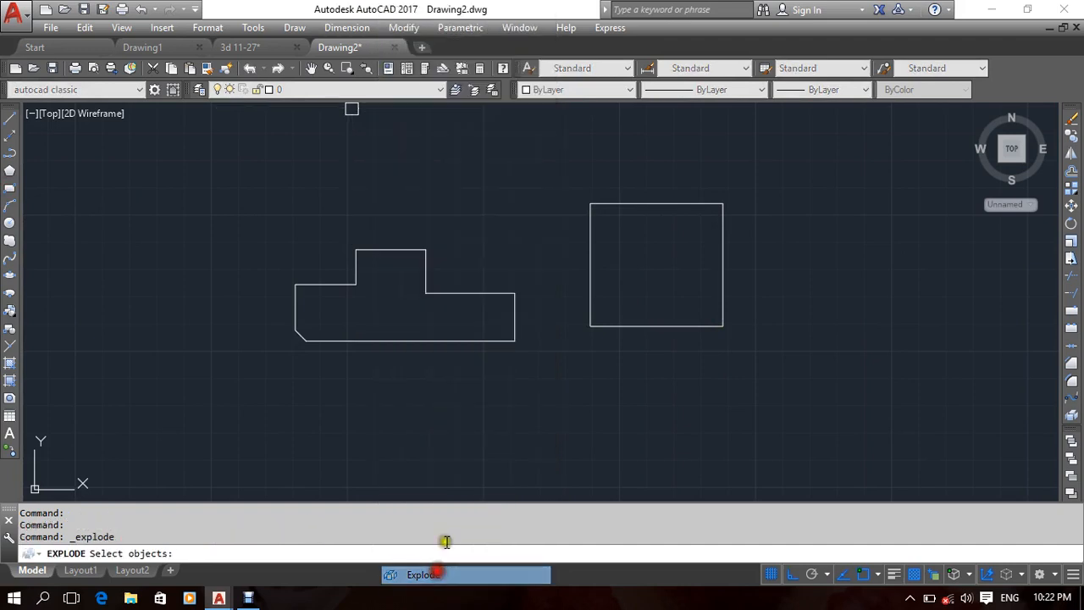
left_click(659, 326)
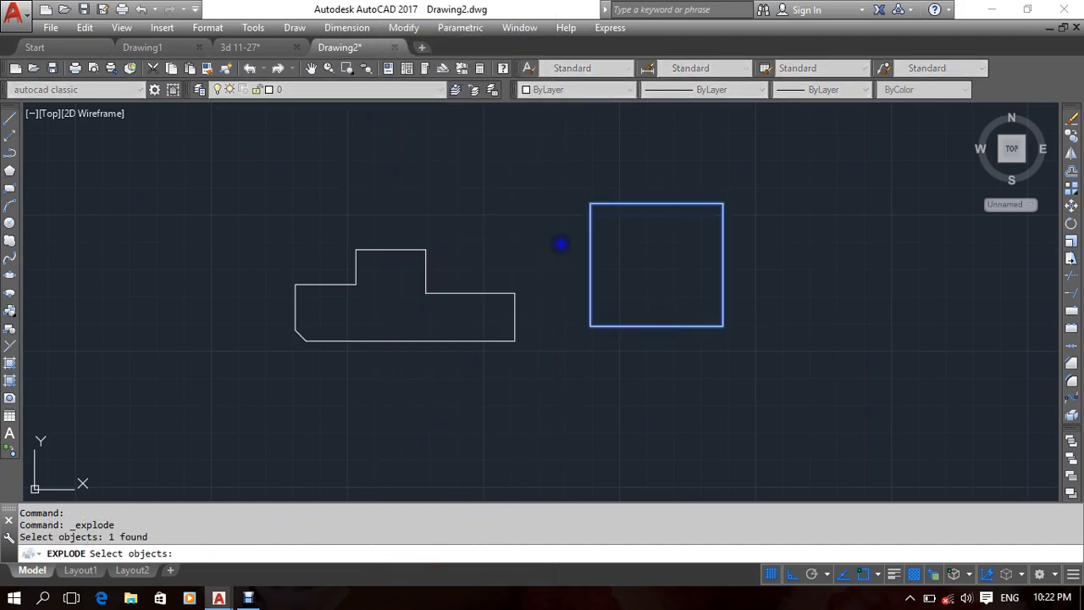
key("Return")
left_click(590, 254)
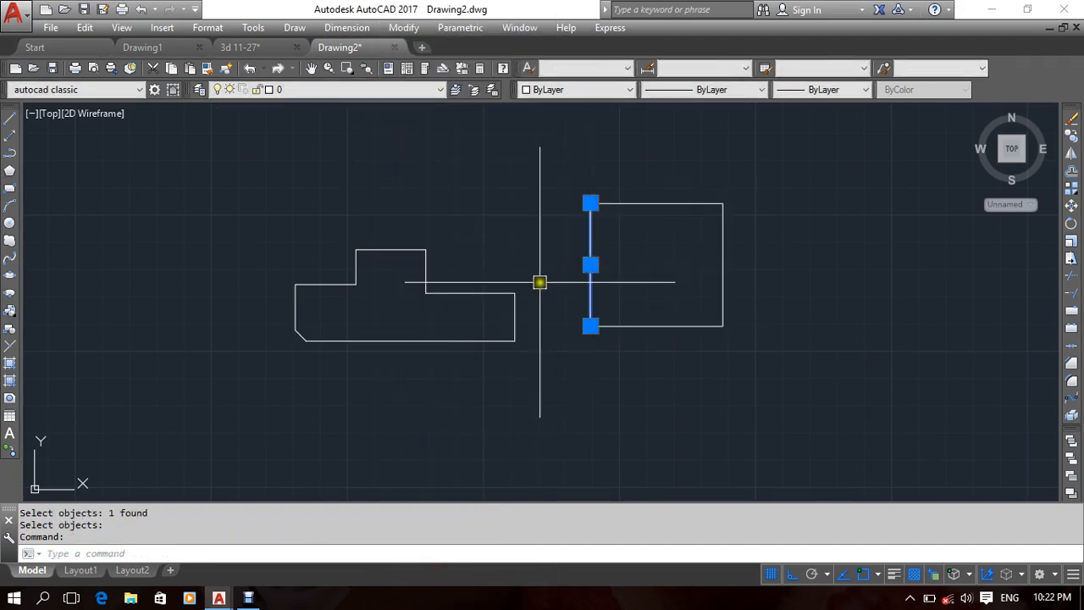
right_click(300, 189)
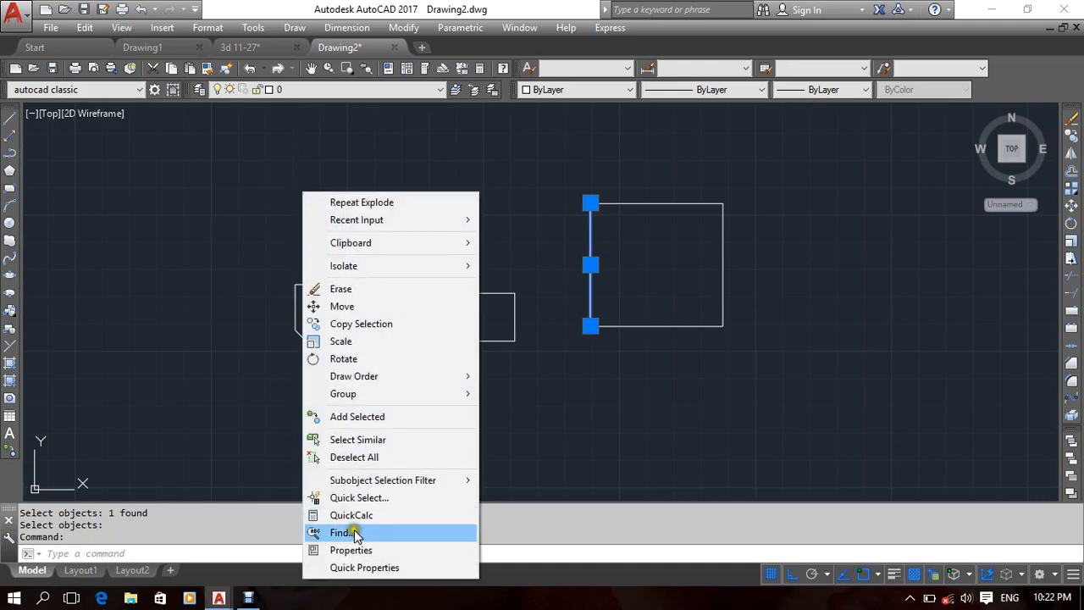
left_click(362, 457)
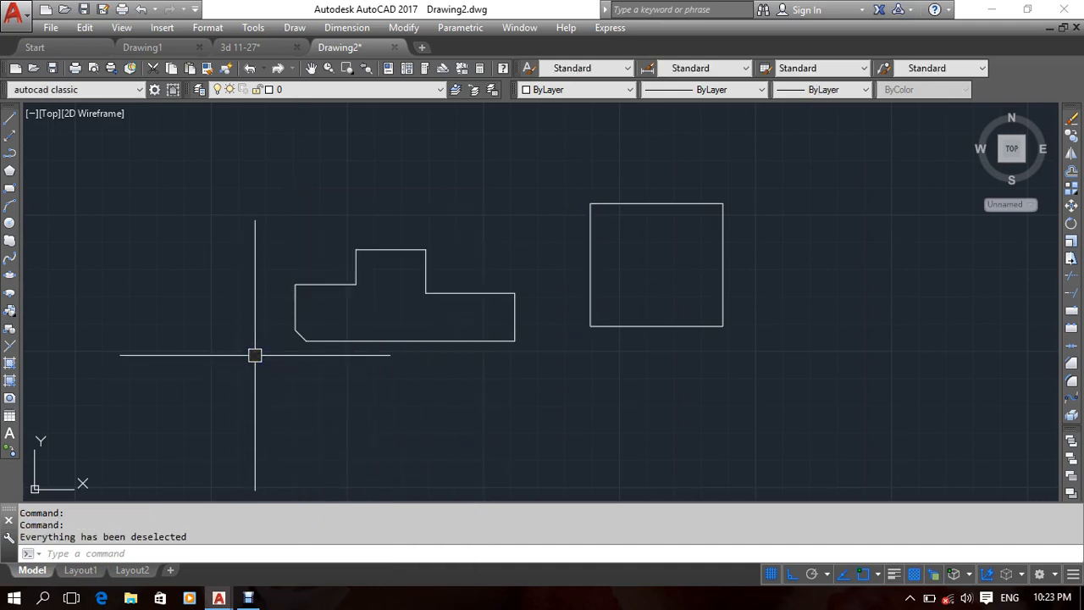
Erase the stepped outline and all four sides of the exploded rectangle.
scroll(289, 267, "down", 2)
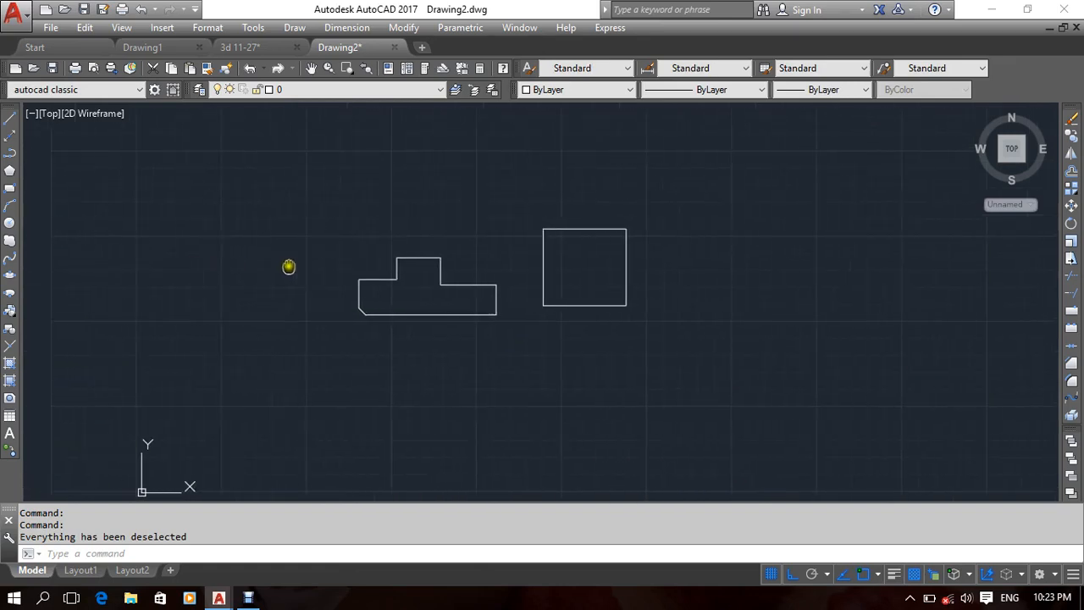
scroll(362, 267, "up", 2)
left_click(863, 210)
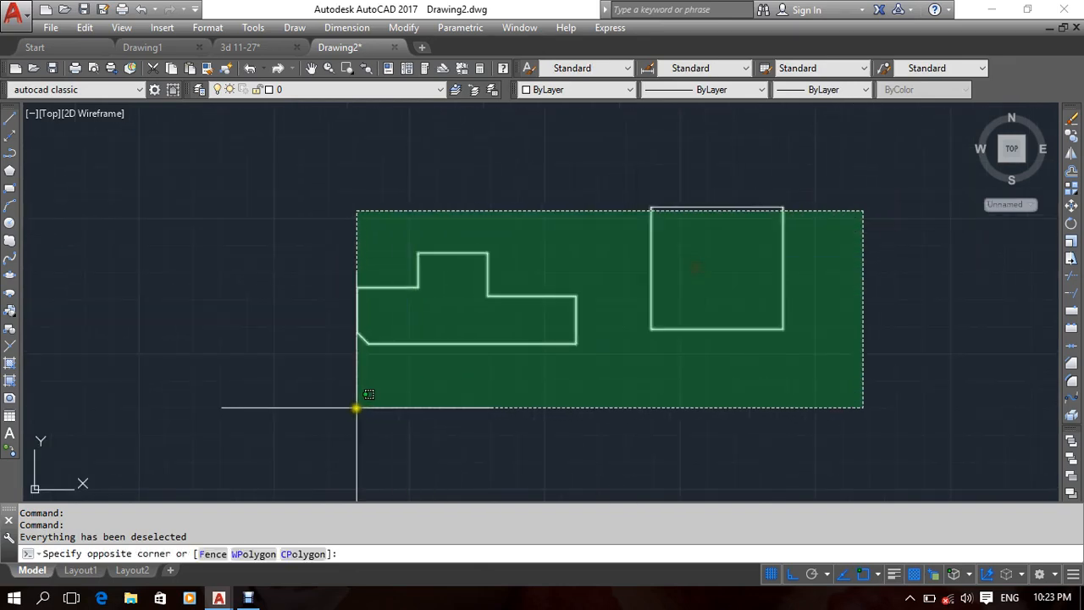
left_click(355, 407)
right_click(283, 223)
left_click(311, 316)
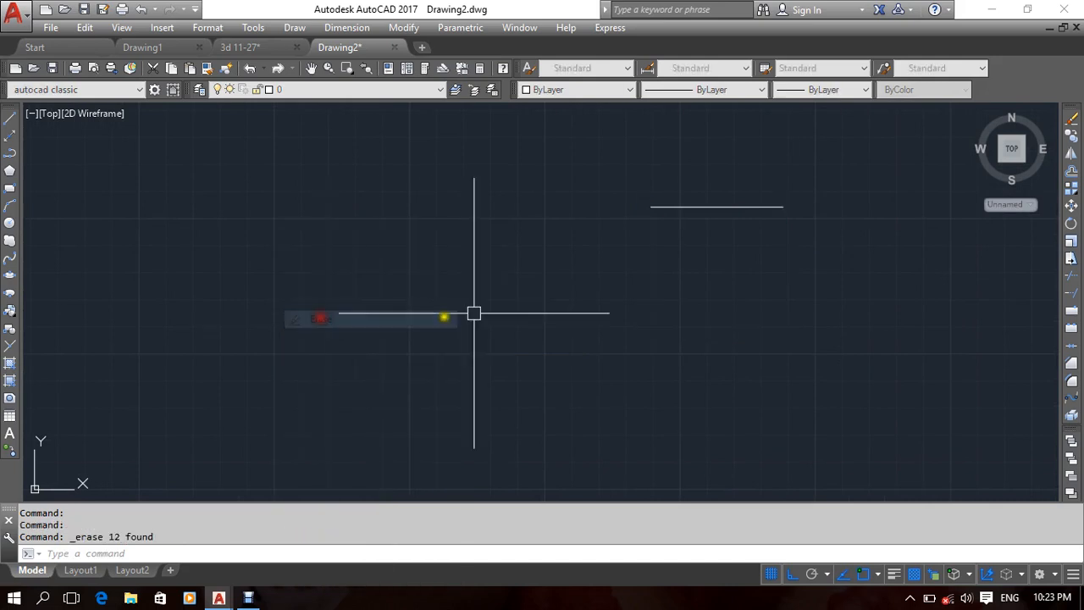
left_click(718, 172)
left_click(635, 274)
right_click(491, 186)
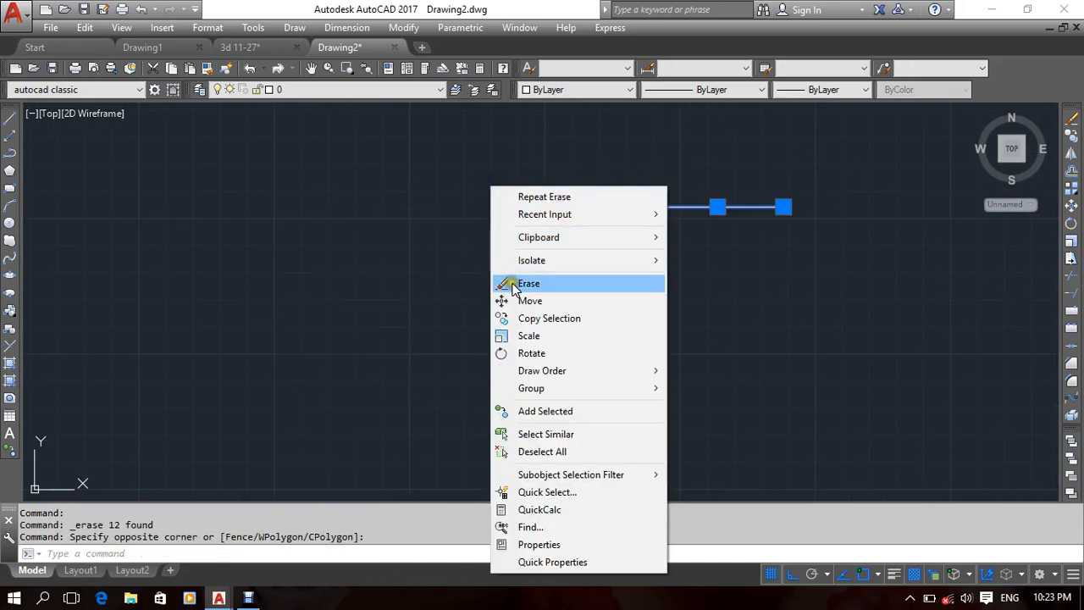
left_click(528, 284)
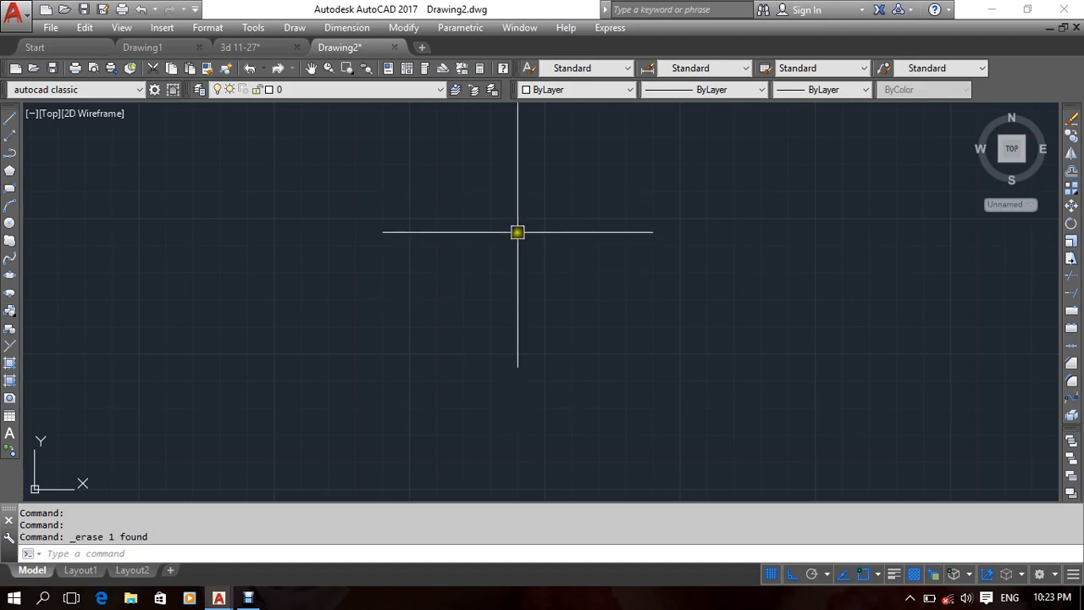
Draw a wide rectangle, about three times as long as it is high, in an empty area.
middle_click_drag(518, 232, 380, 124)
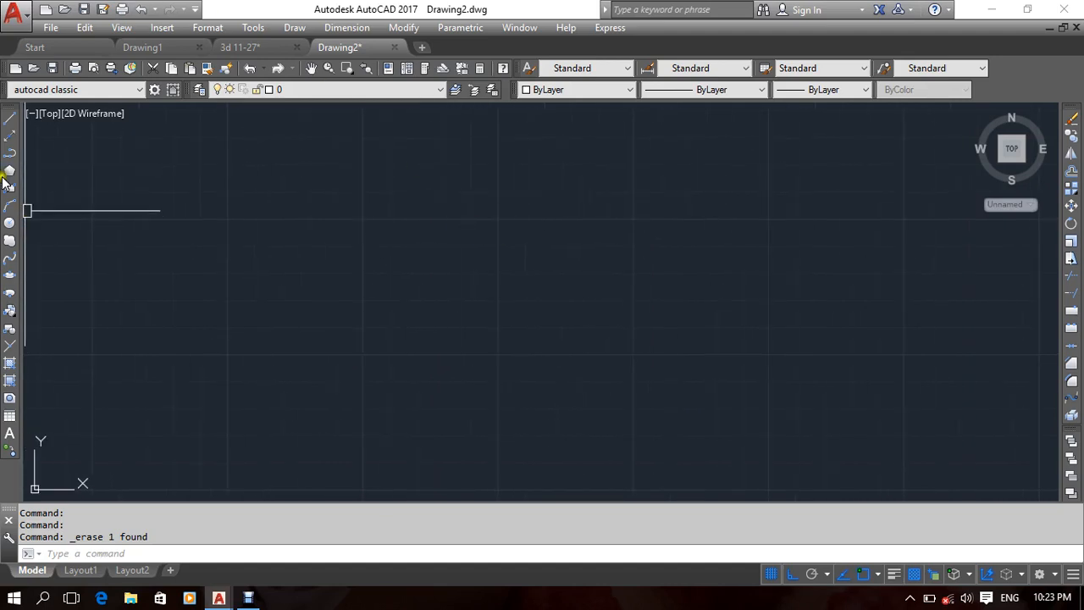
left_click(11, 188)
left_click(274, 250)
left_click(773, 416)
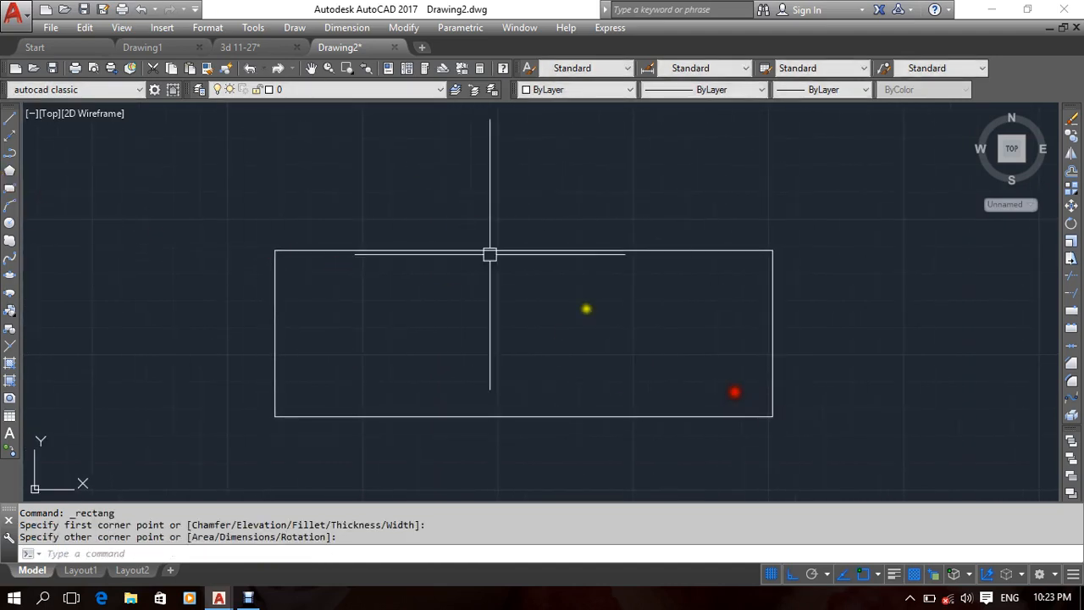
Start a hatch with the ANSI31 pattern and pick a point inside the rectangle as its boundary.
left_click(302, 29)
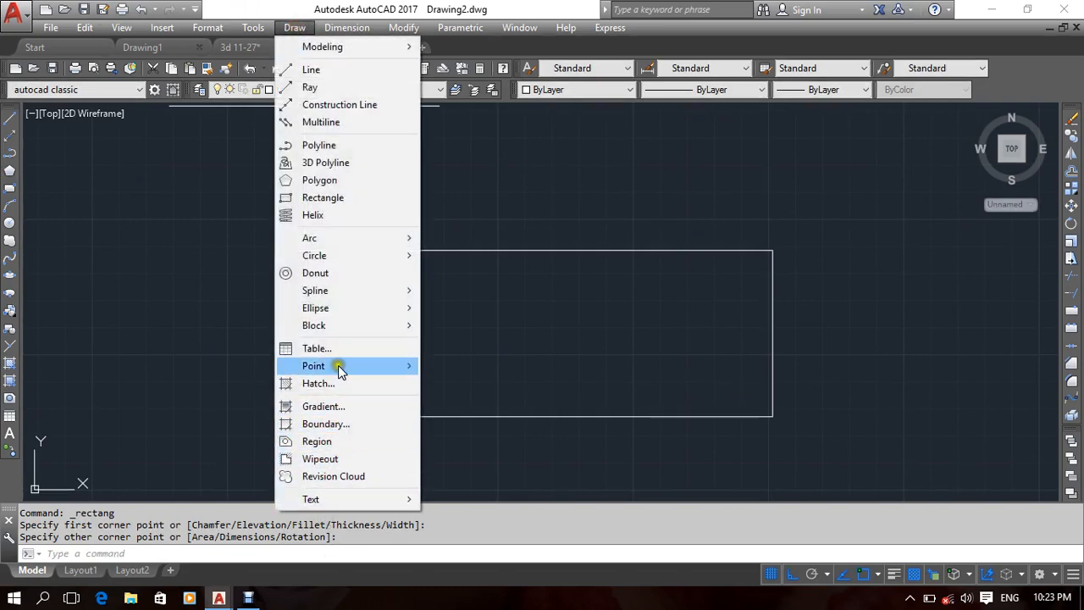
left_click(319, 382)
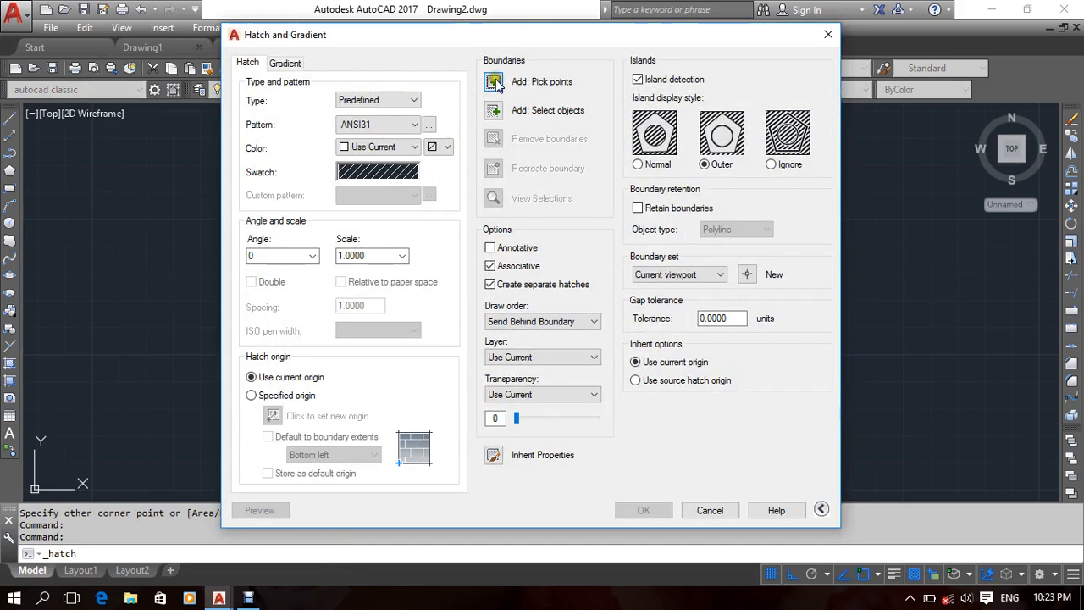
left_click(495, 82)
left_click(491, 319)
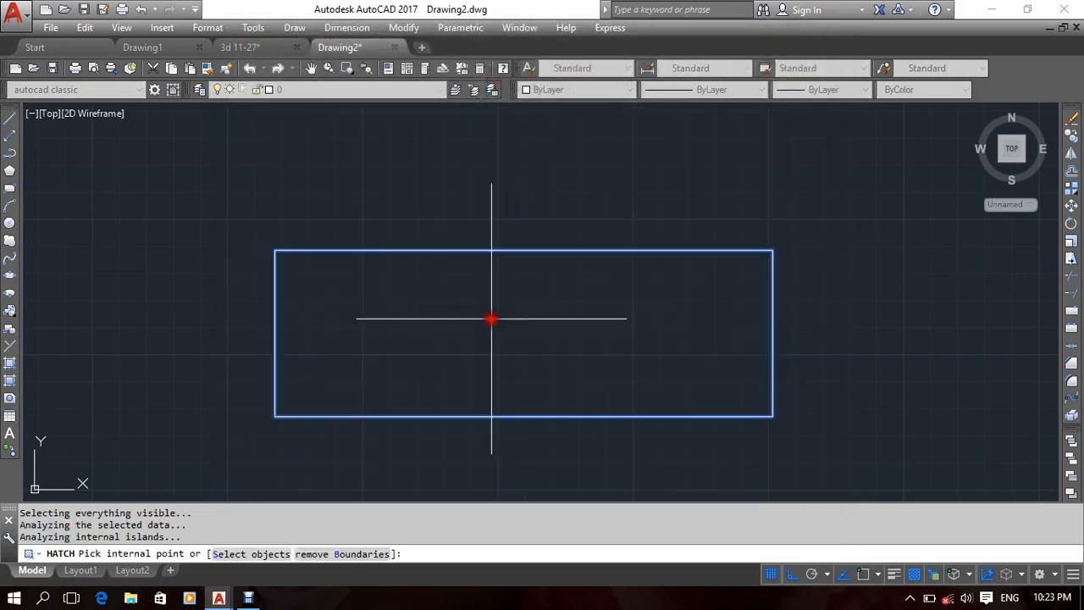
key("Return")
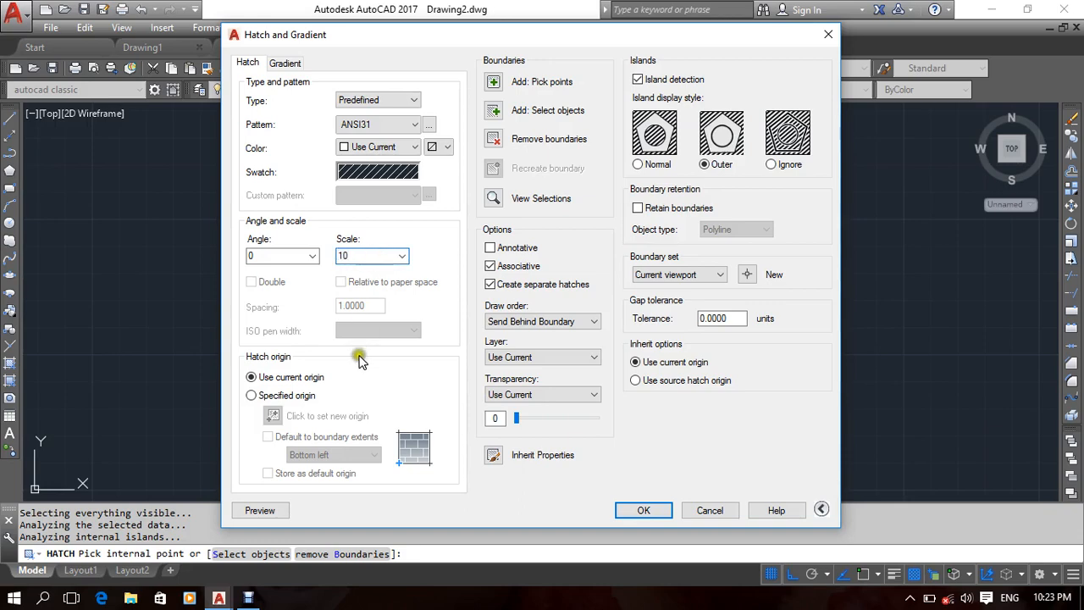
Set the hatch scale to 10 and preview the hatch in the rectangle.
left_click(277, 511)
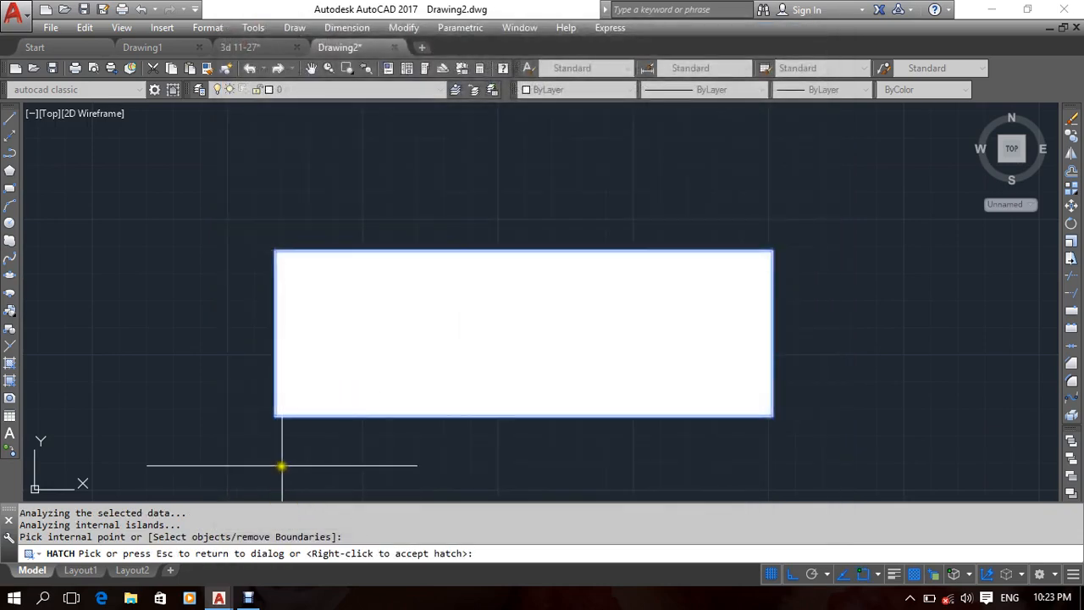
scroll(395, 398, "up", 2)
scroll(387, 386, "down", 2)
key("Escape")
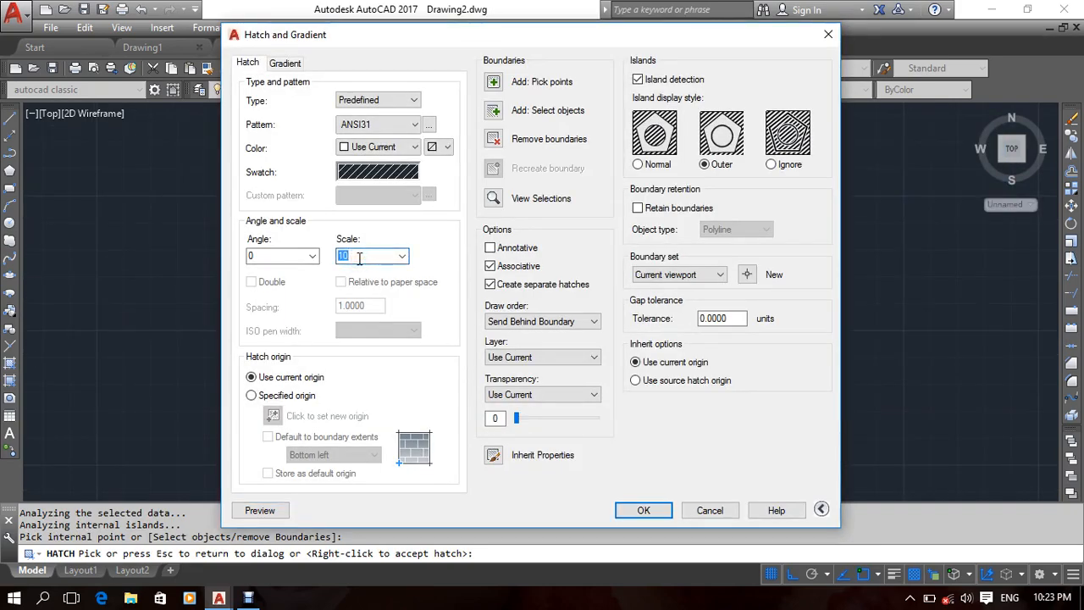
Set the hatch scale to 100, preview the hatch, and apply it to the rectangle.
left_click(261, 511)
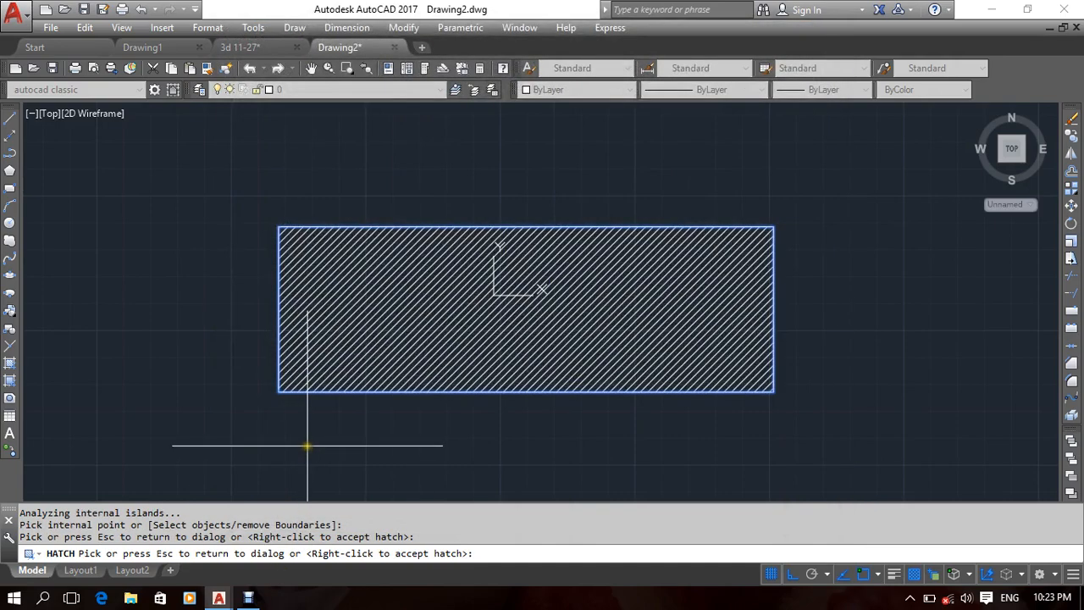
key("Escape")
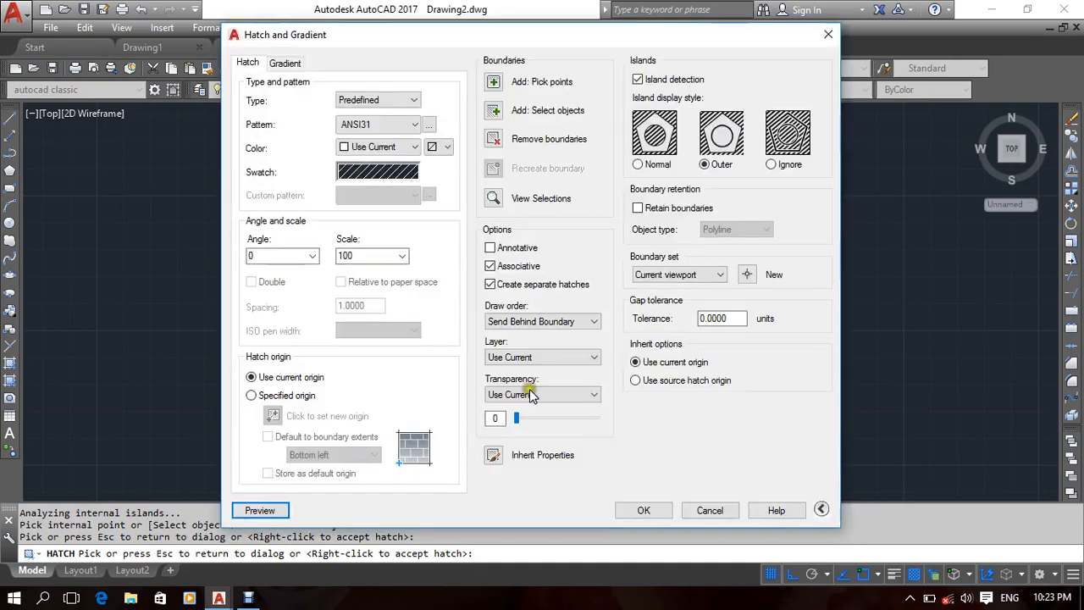
left_click(643, 510)
Explode the rectangle's hatch into separate lines.
left_click(534, 320)
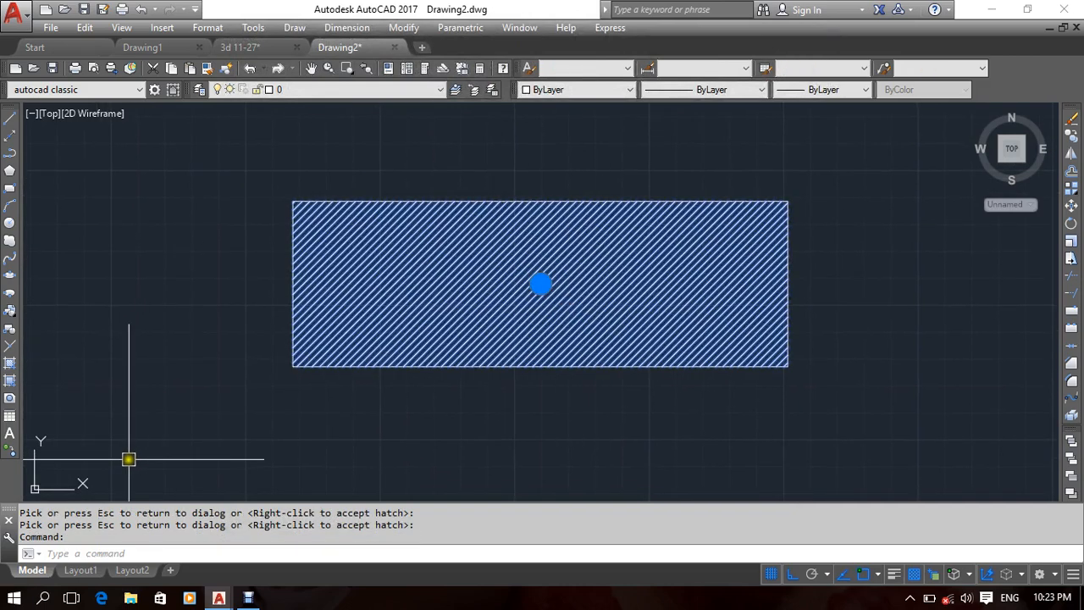
type("x")
key("Return")
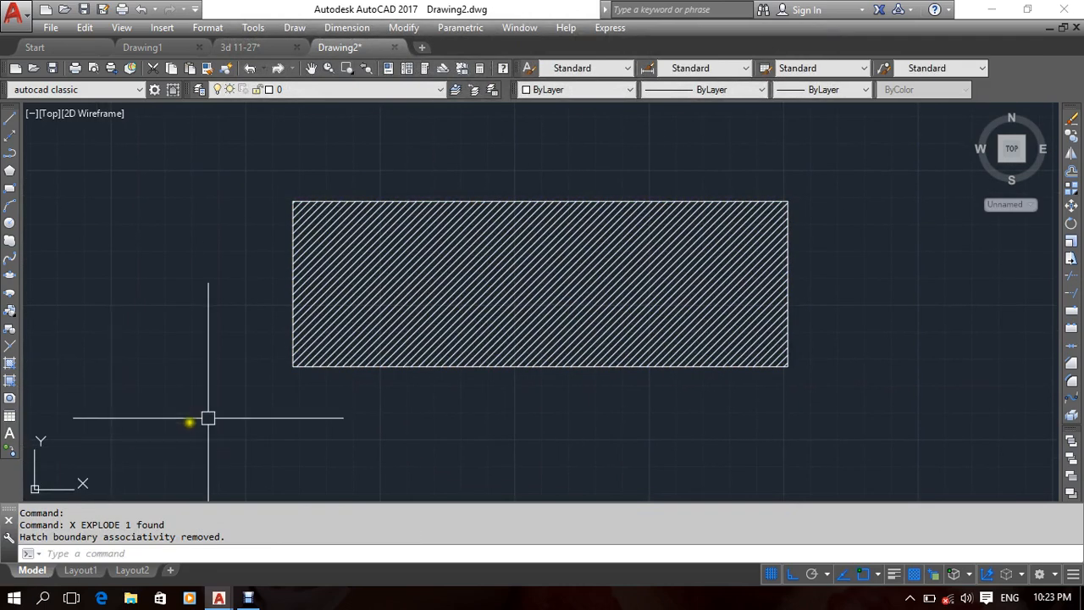
Select several of the exploded hatch lines individually, and clear the selection.
left_click(642, 305)
left_click(508, 237)
left_click(559, 300)
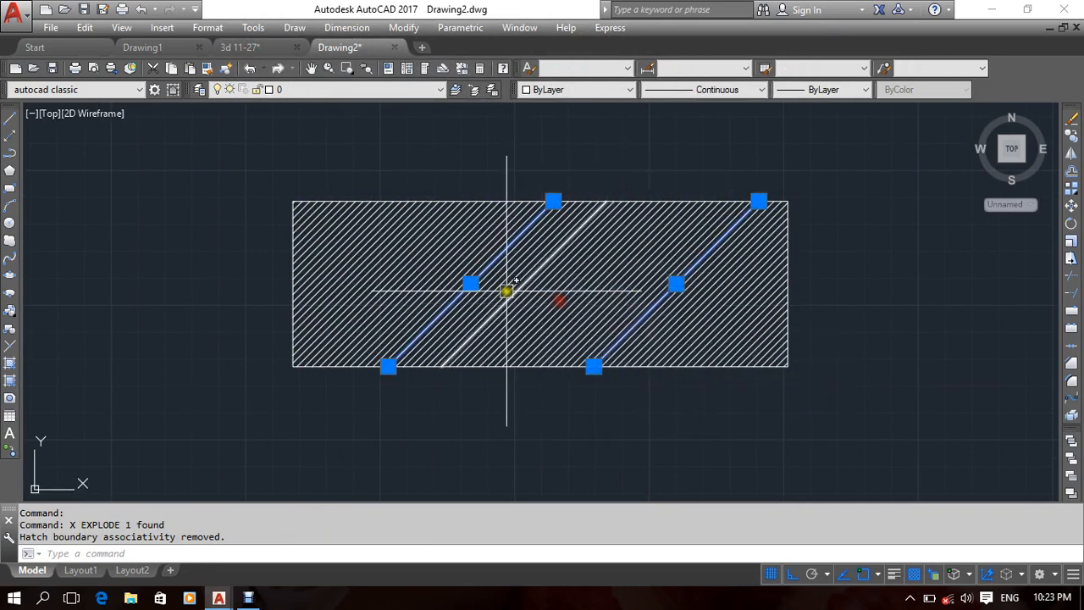
left_click(502, 290)
left_click(416, 235)
left_click(369, 234)
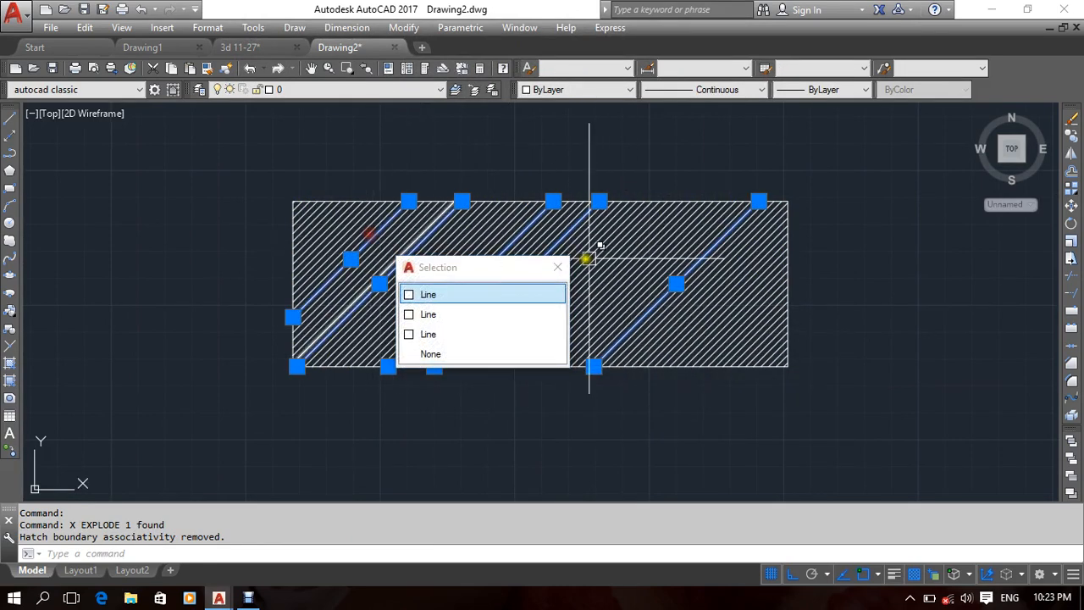
left_click(647, 244)
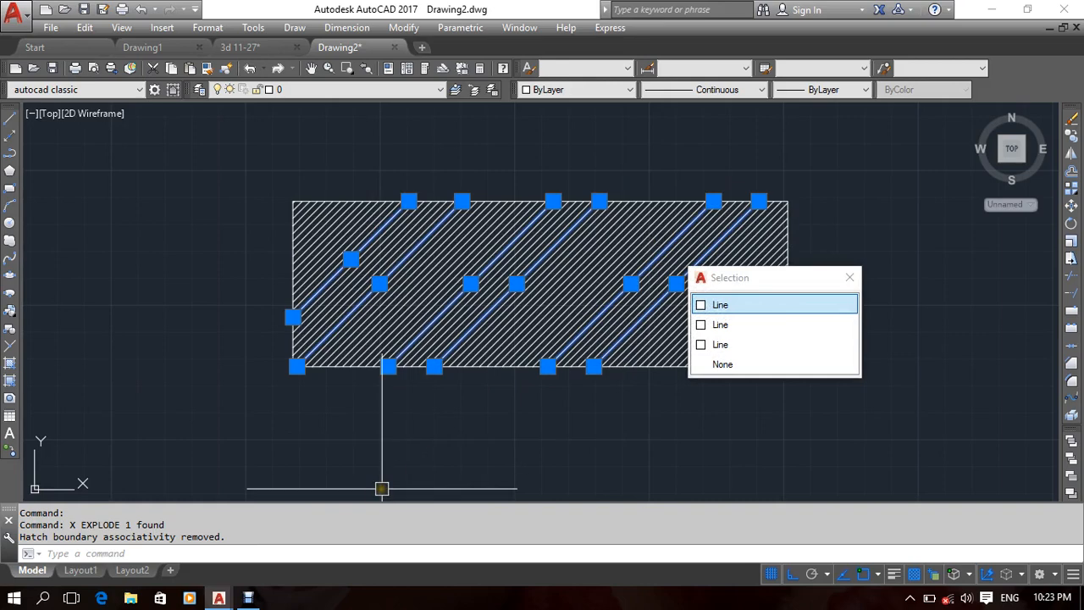
key("Escape")
key("Escape")
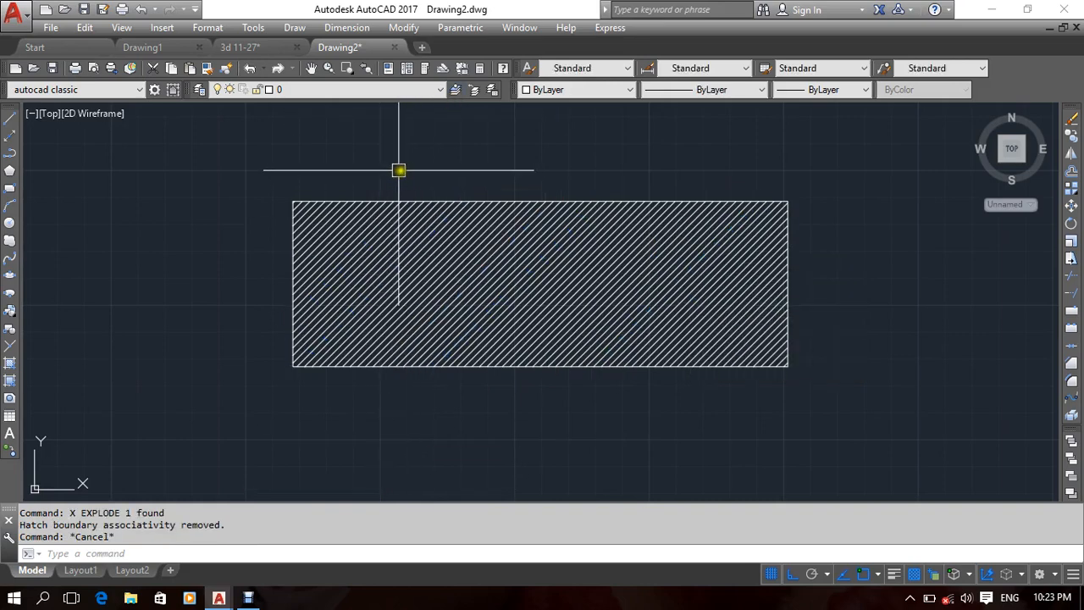
Erase the rectangle together with all its exploded hatch lines.
left_click(229, 157)
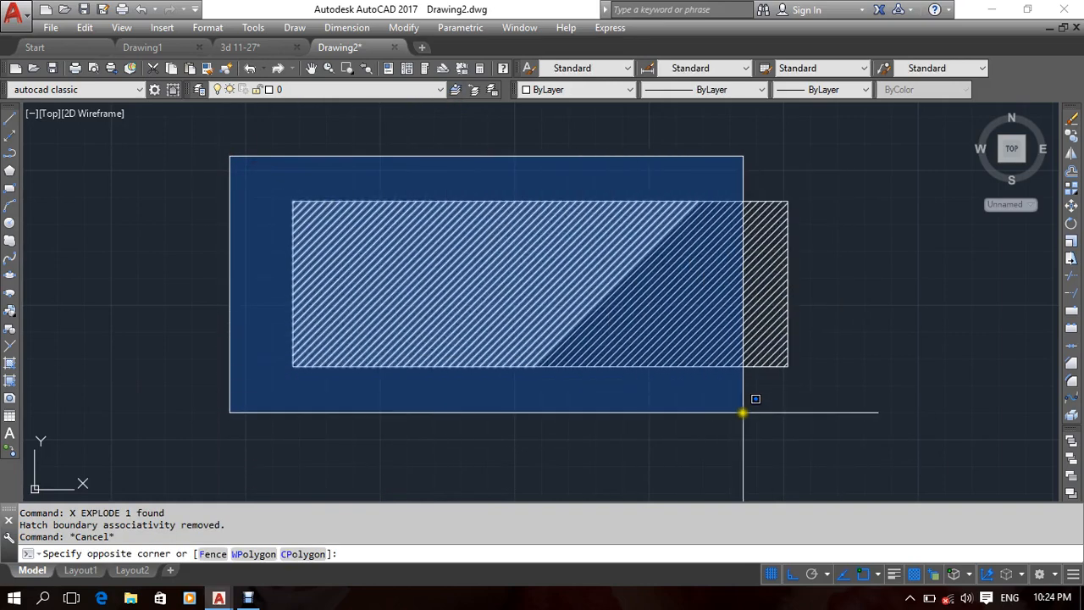
left_click(821, 414)
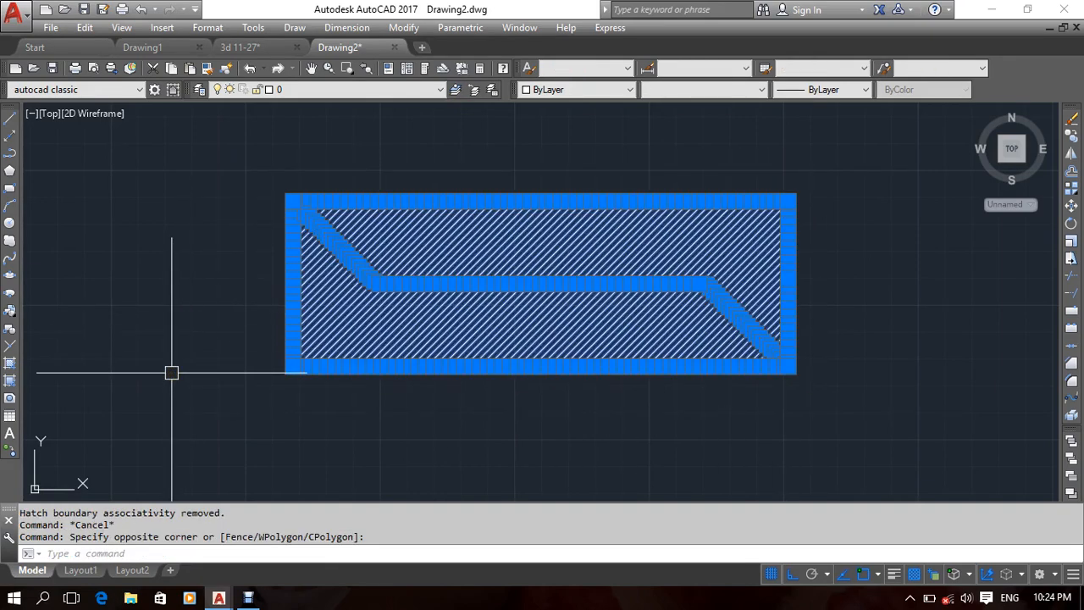
key("Delete")
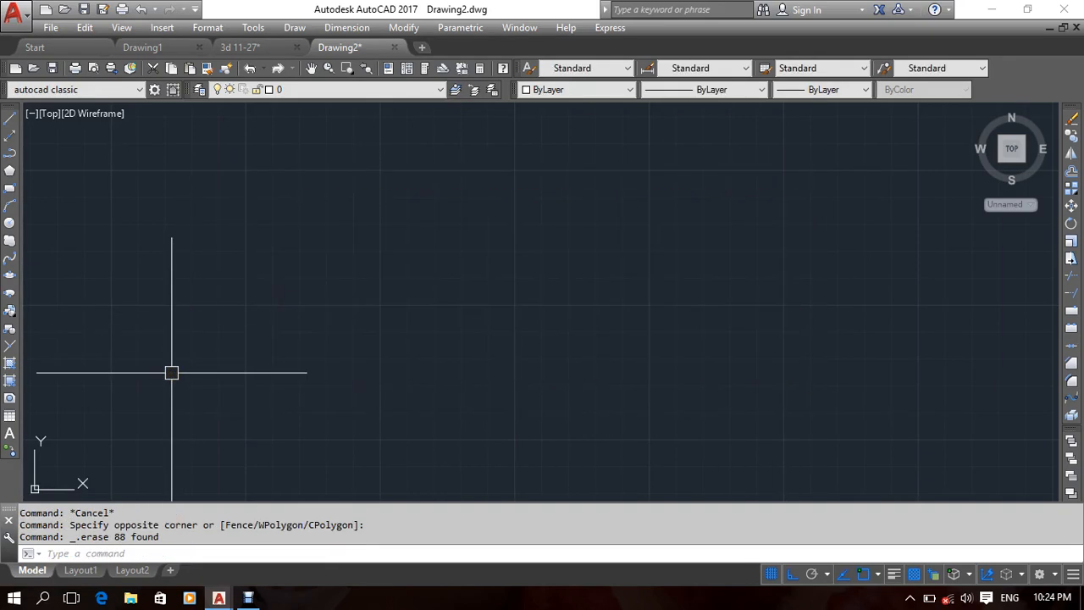
Draw a small circle and create an associative rectangular array of it with three rows and four columns.
left_click(10, 222)
left_click(559, 359)
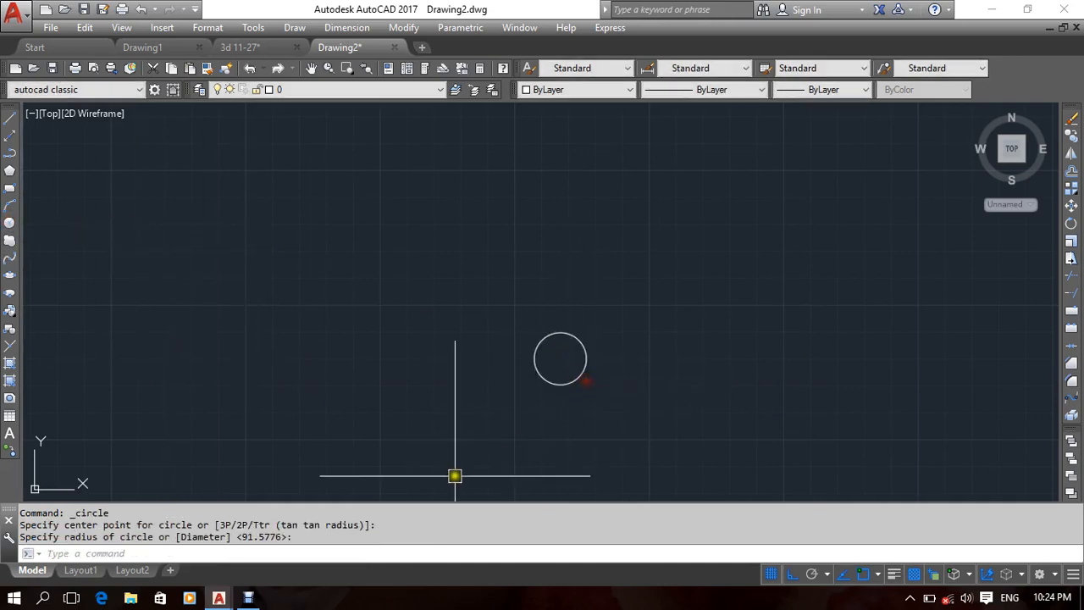
type("ar")
key("Return")
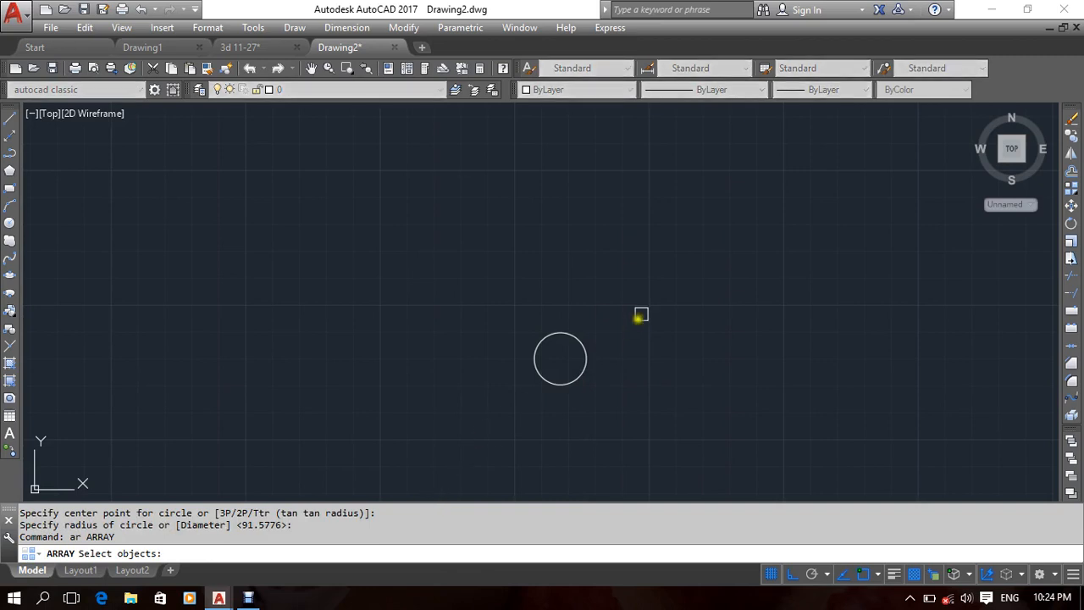
left_click(641, 314)
left_click(486, 428)
key("Return")
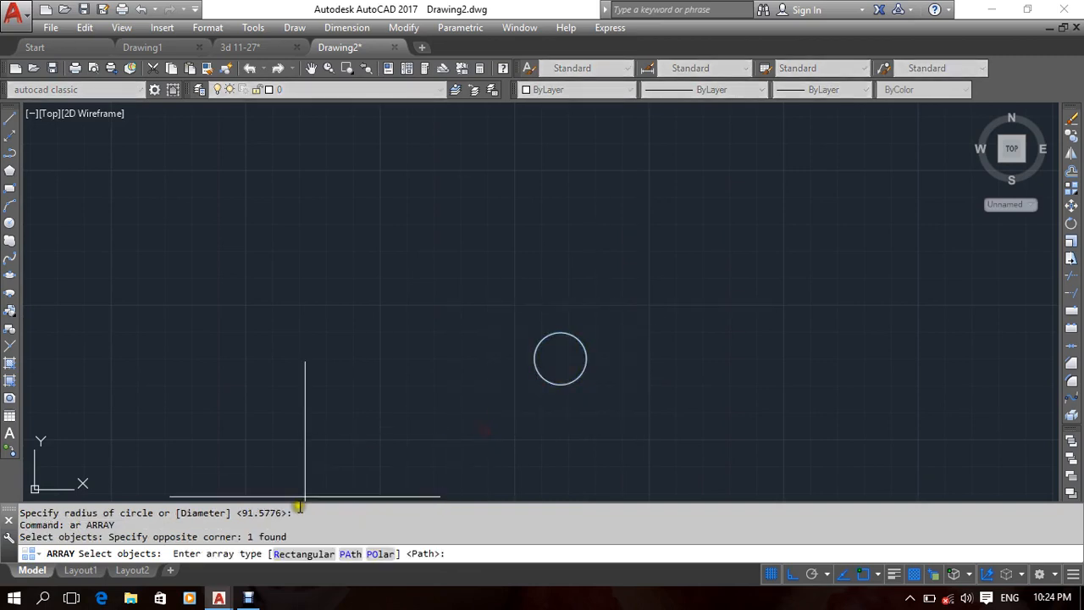
left_click(302, 552)
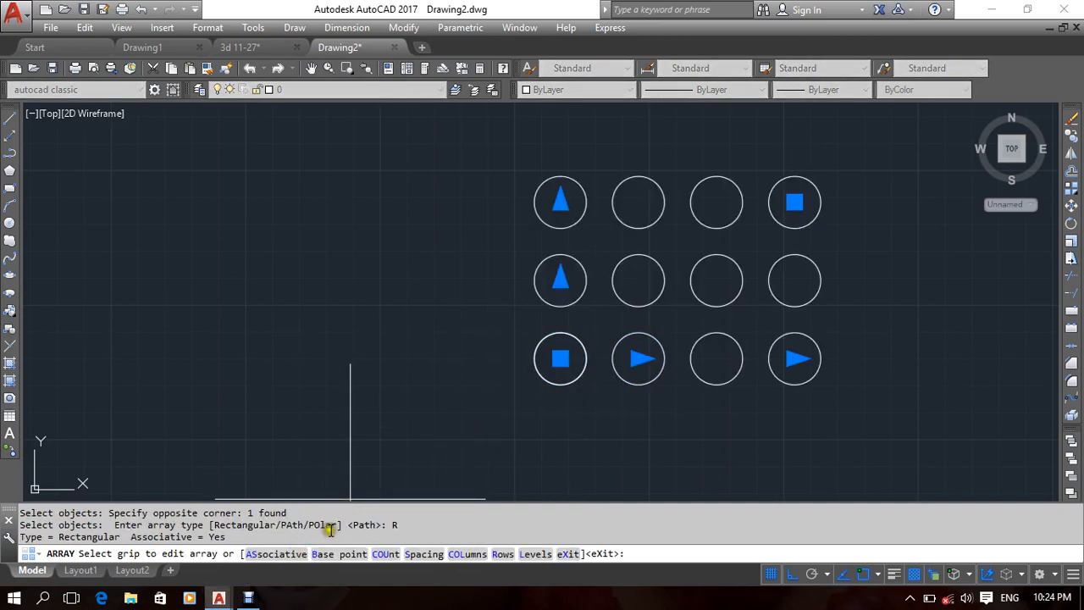
left_click(276, 554)
left_click(228, 553)
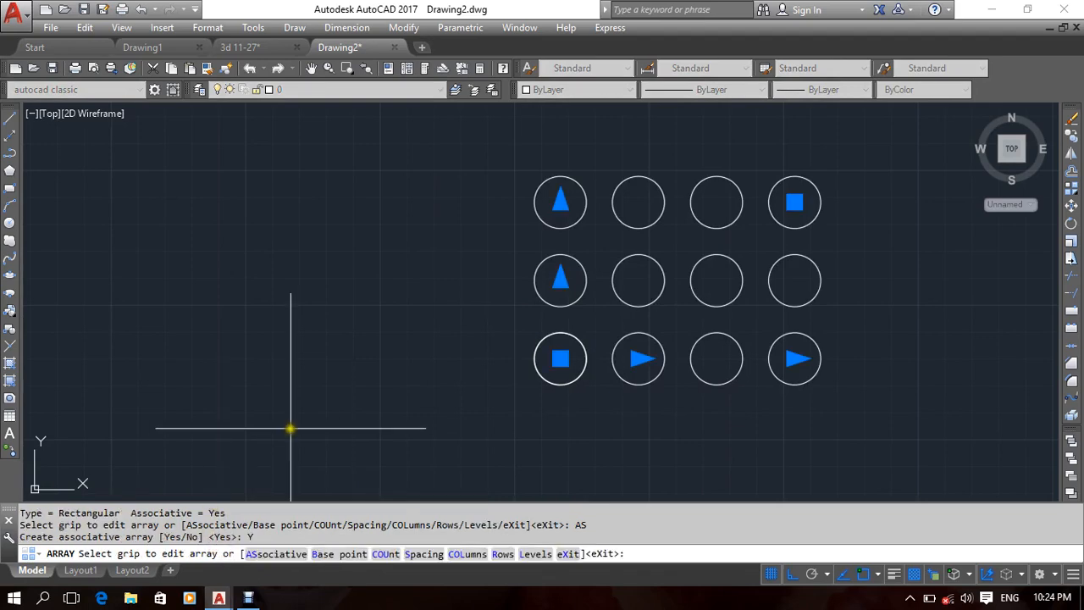
key("Return")
Explode the circle array into individual circles.
left_click(653, 338)
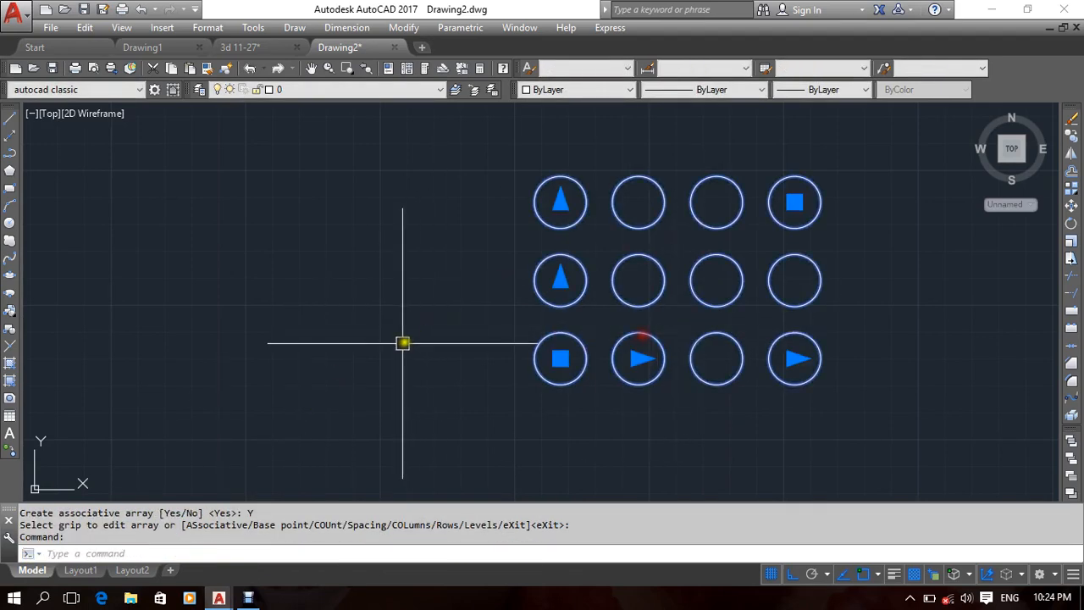
middle_click_drag(497, 267, 351, 285)
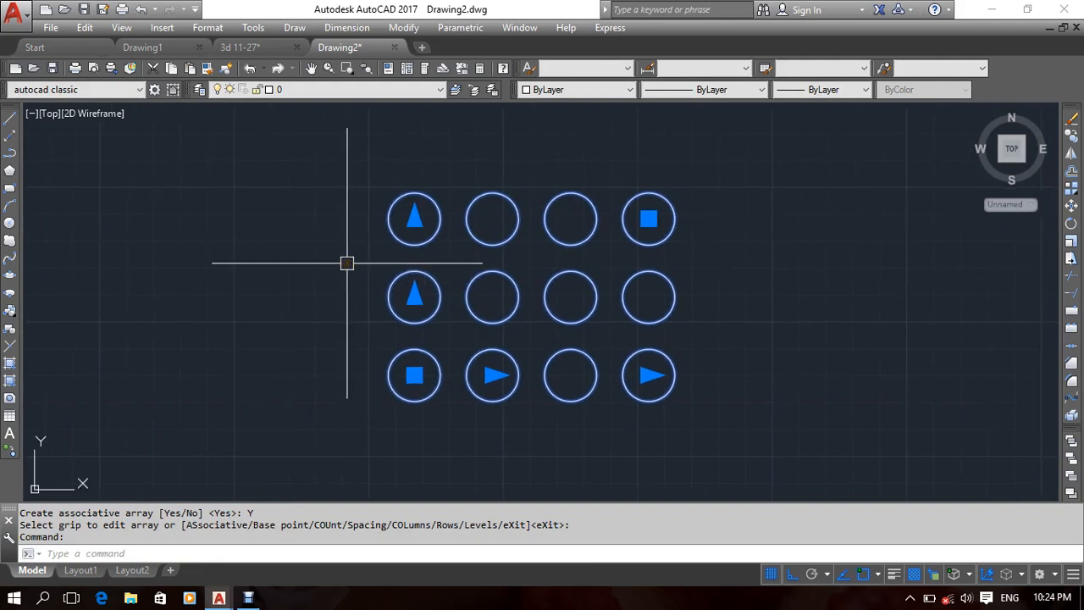
key("Return")
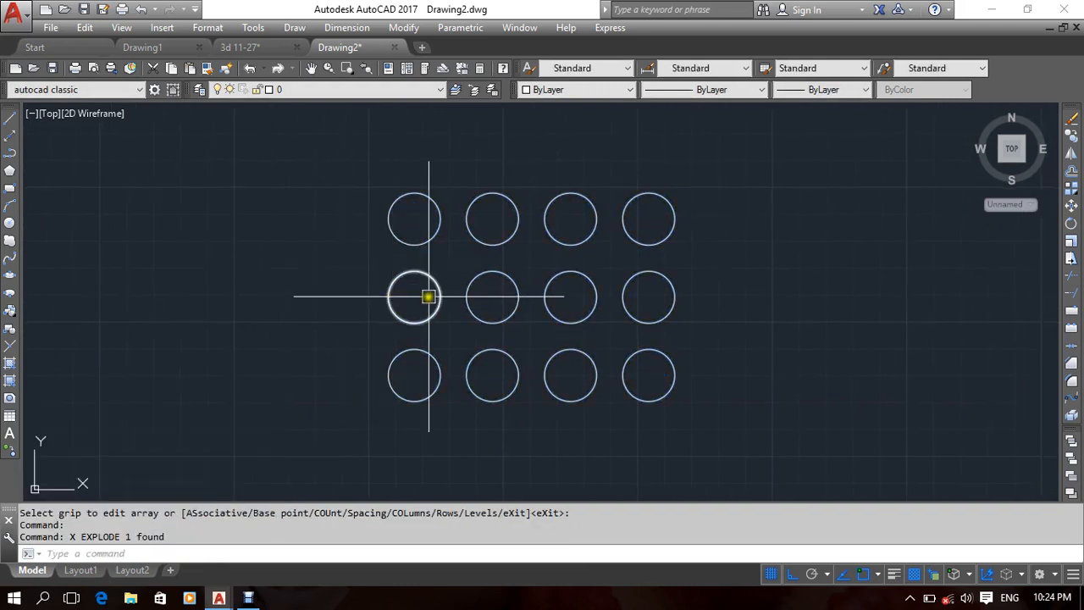
Select the two outer circles of the middle row and three circles of the upper row individually, and undo the explode.
left_click(428, 295)
left_click(378, 314)
left_click(770, 252)
left_click(627, 317)
left_click(703, 167)
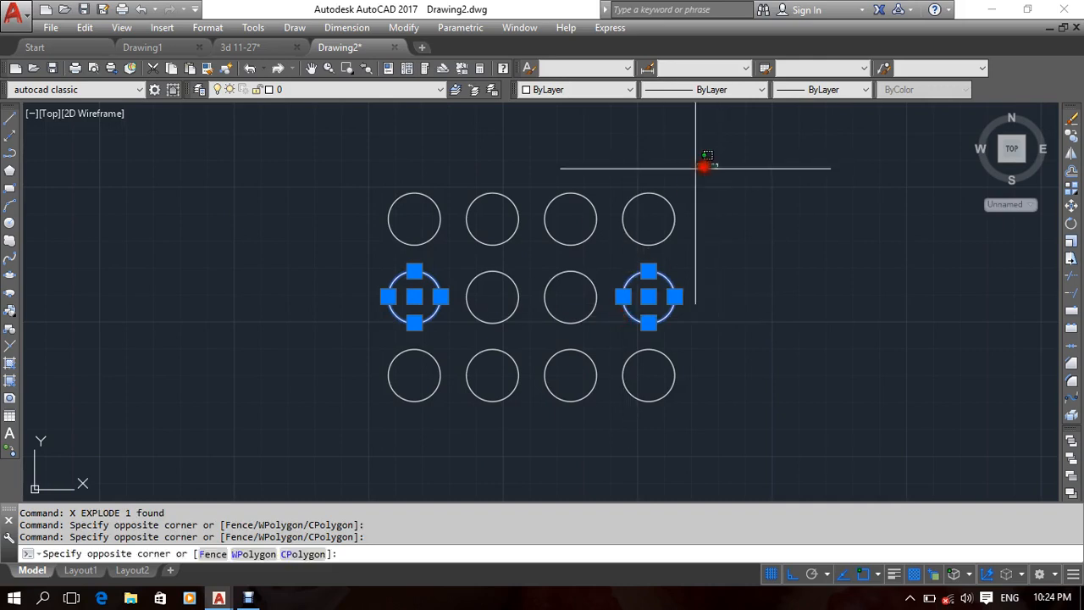
left_click(549, 204)
left_click_drag(513, 175, 446, 220)
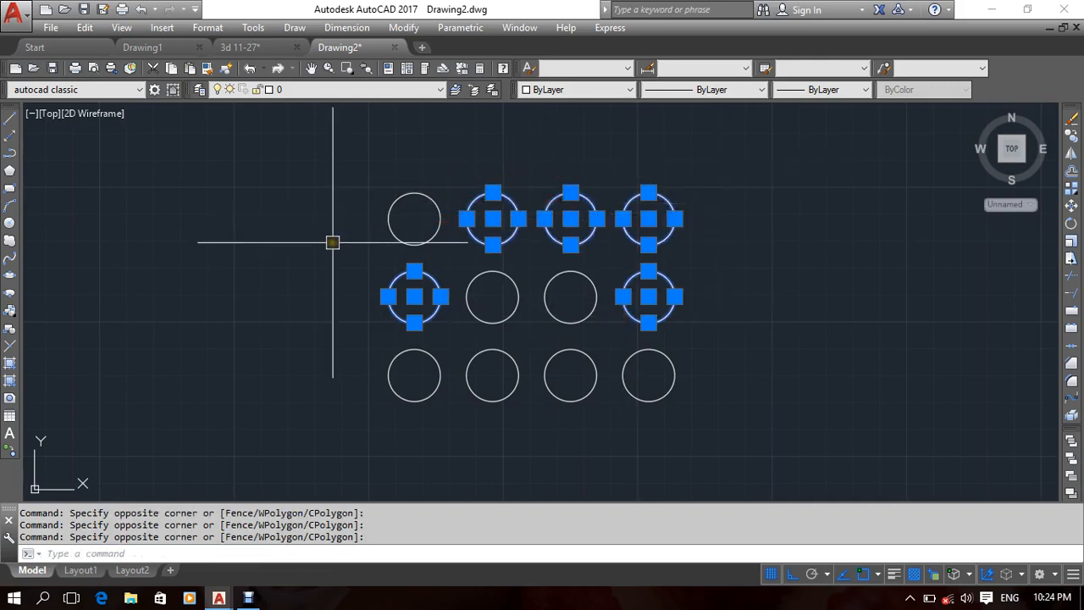
key("ctrl+z")
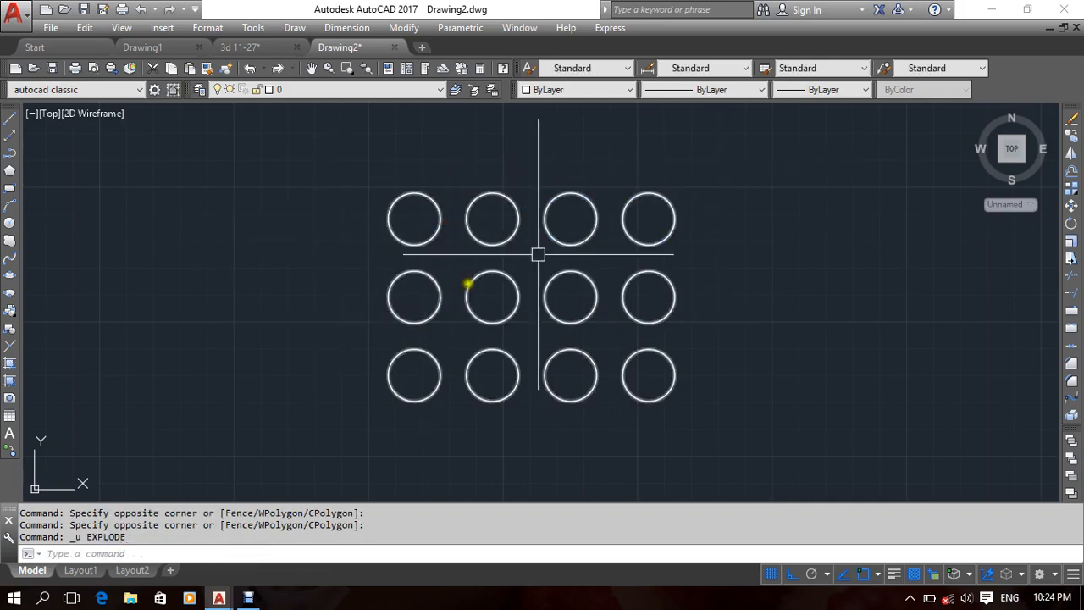
Erase the whole circle array.
left_click(787, 194)
left_click(331, 382)
right_click(371, 221)
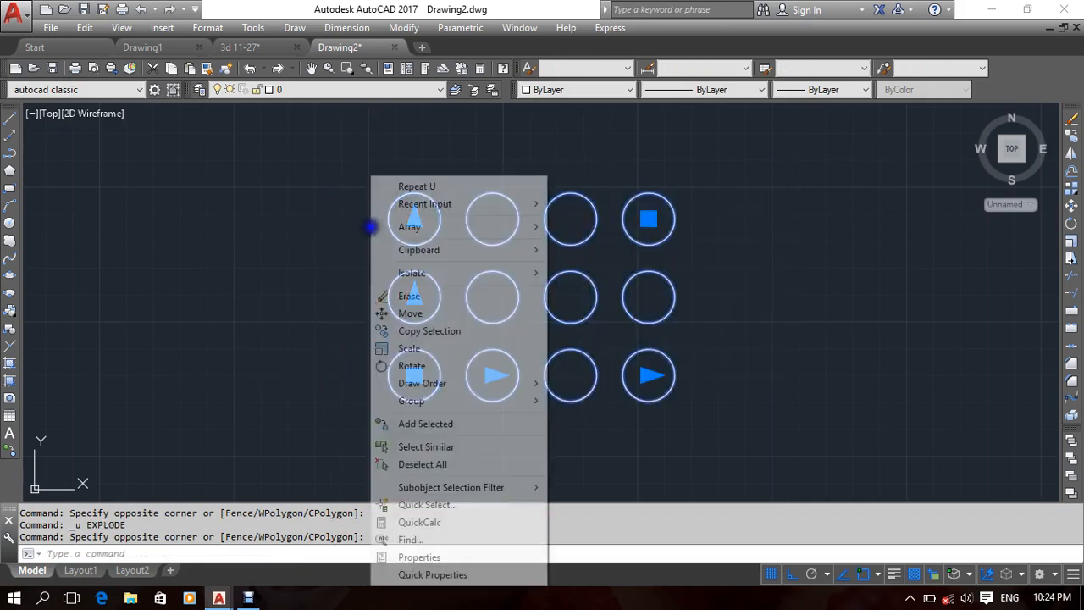
left_click(407, 301)
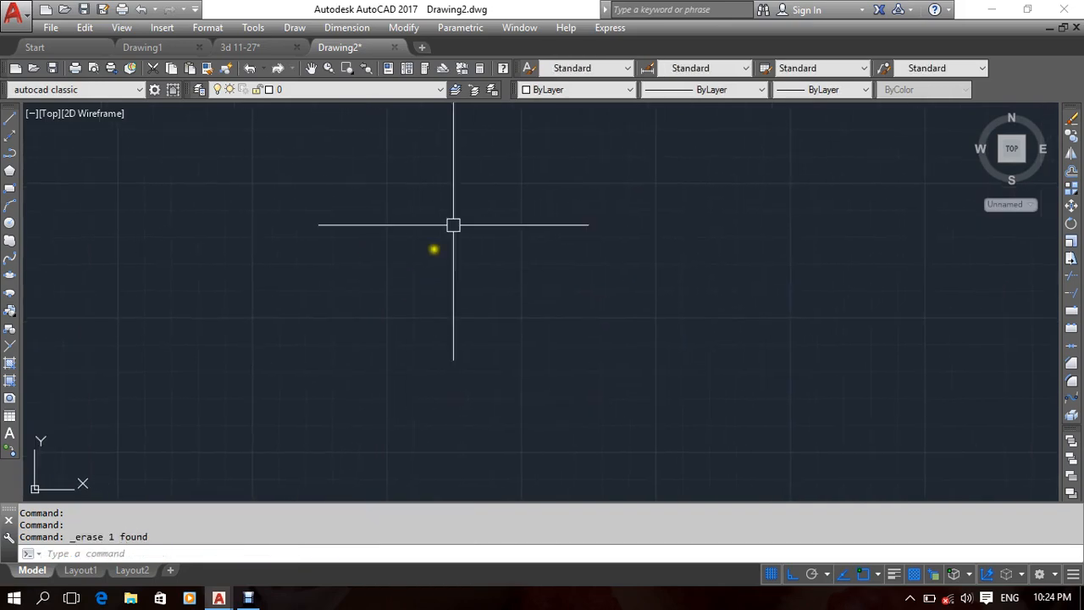
Draw a rectangle about twice as wide as it is high in the empty drawing area.
left_click(403, 28)
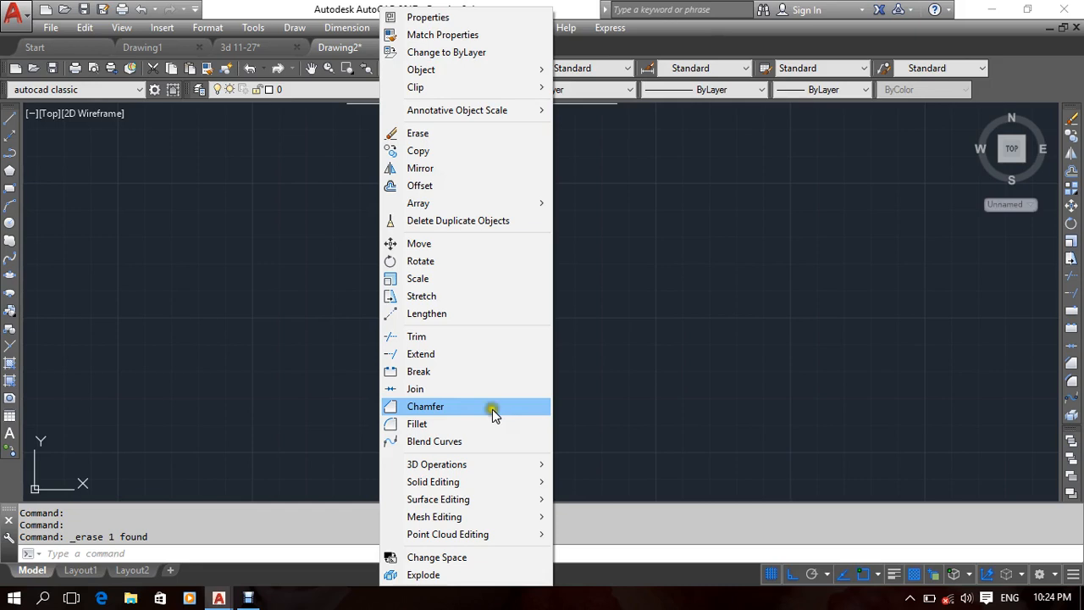
left_click(7, 200)
left_click(9, 188)
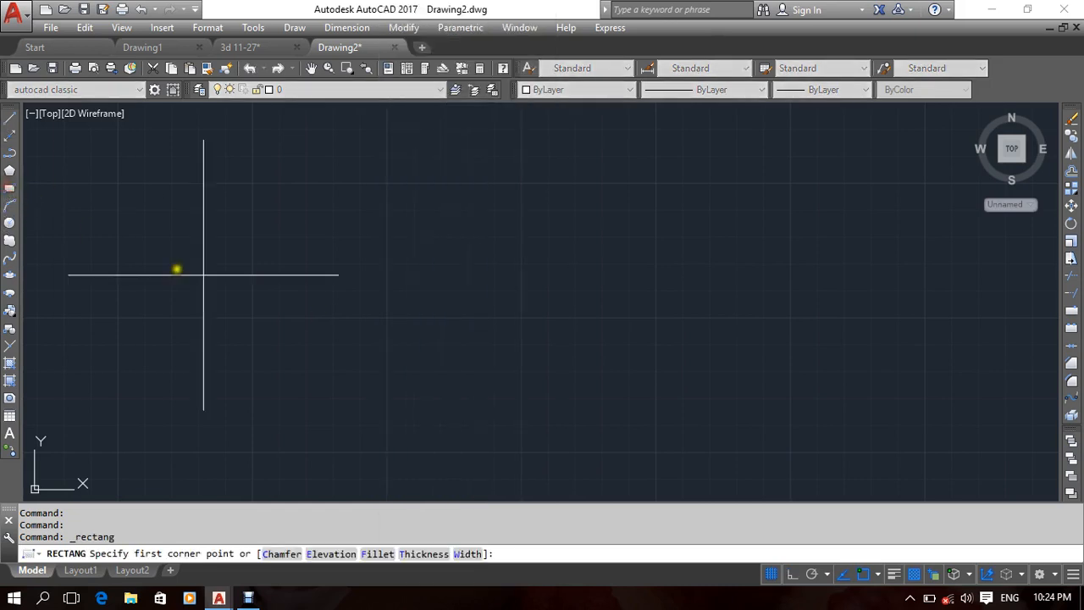
left_click(329, 283)
left_click(552, 392)
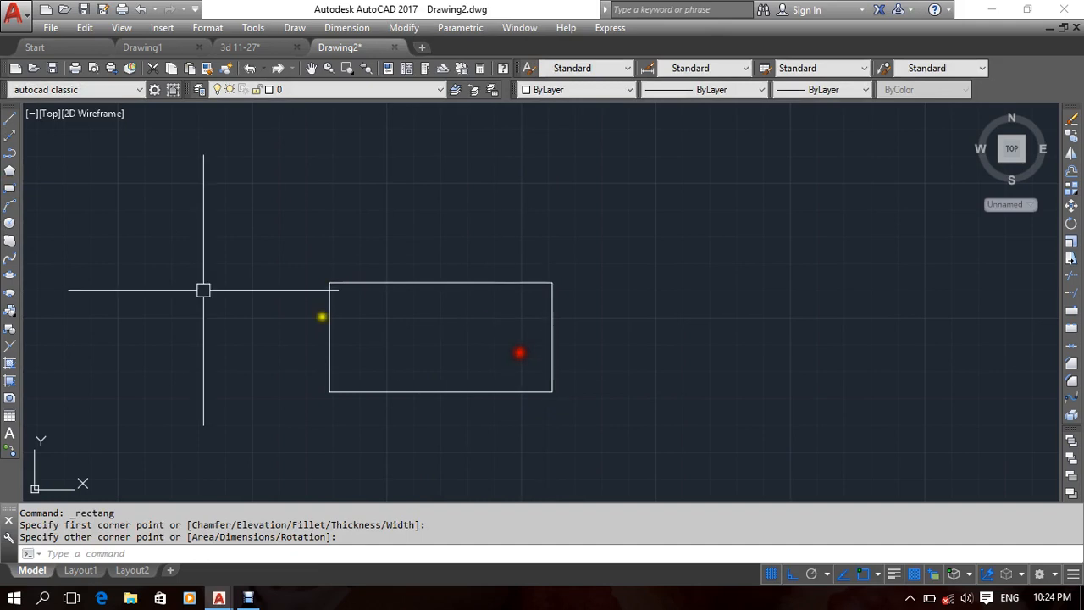
Draw a nearly square rectangle with a fillet radius of 25 to the right of the plain rectangle.
right_click(228, 194)
left_click(267, 207)
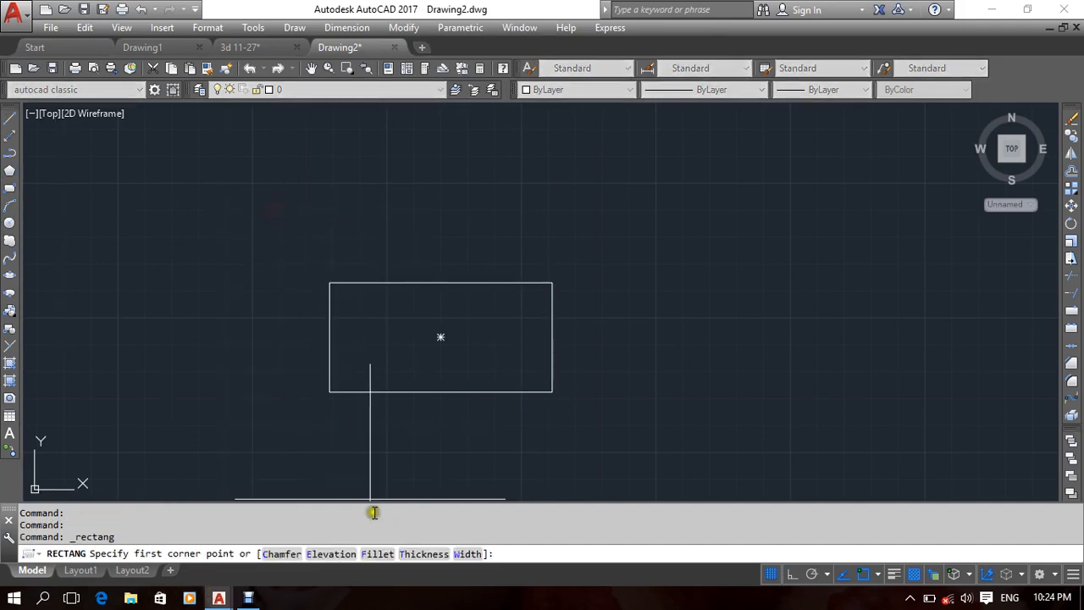
left_click(378, 553)
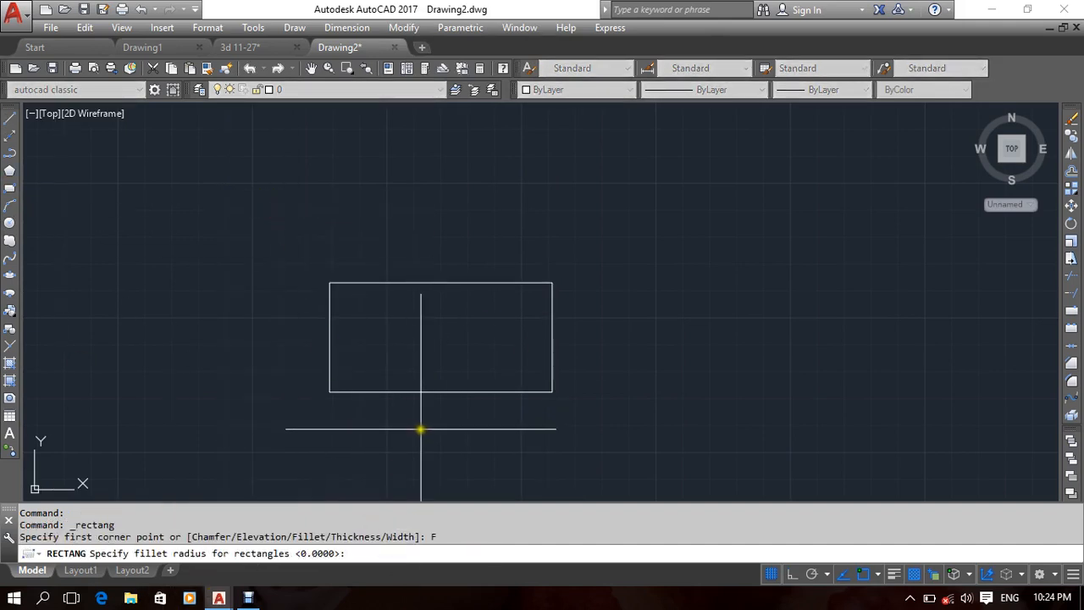
key("Return")
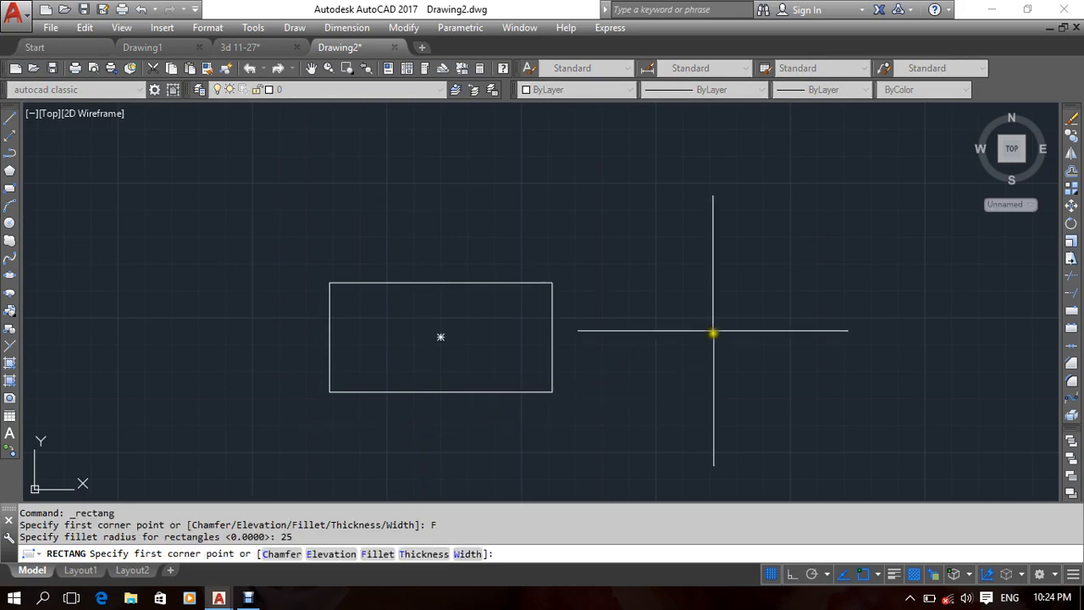
left_click(669, 319)
left_click(766, 411)
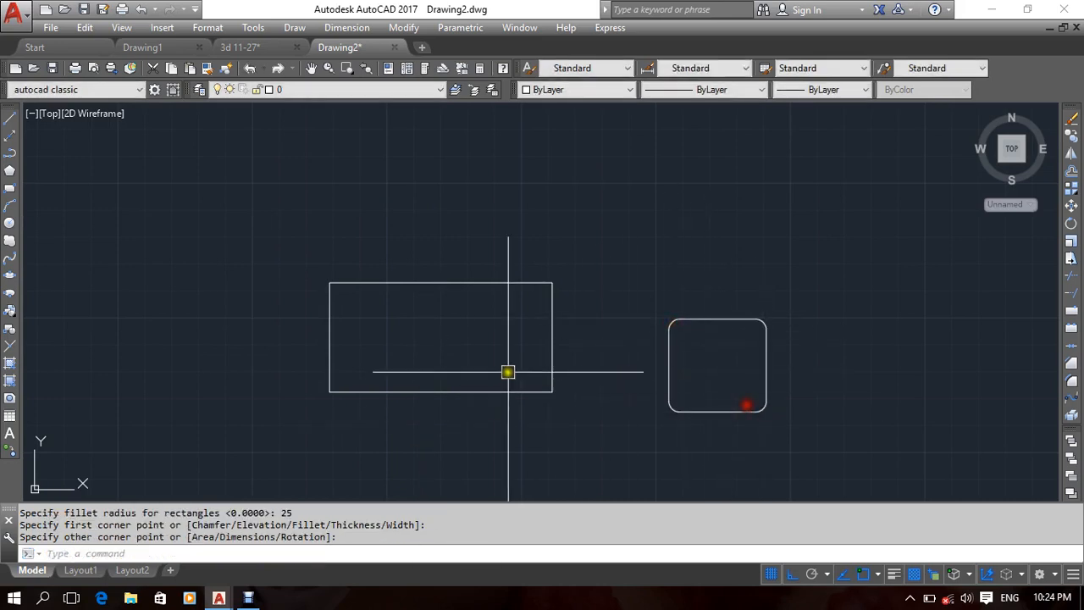
Explode the nearly square rounded rectangle into separate lines and arcs.
type("x")
key("Return")
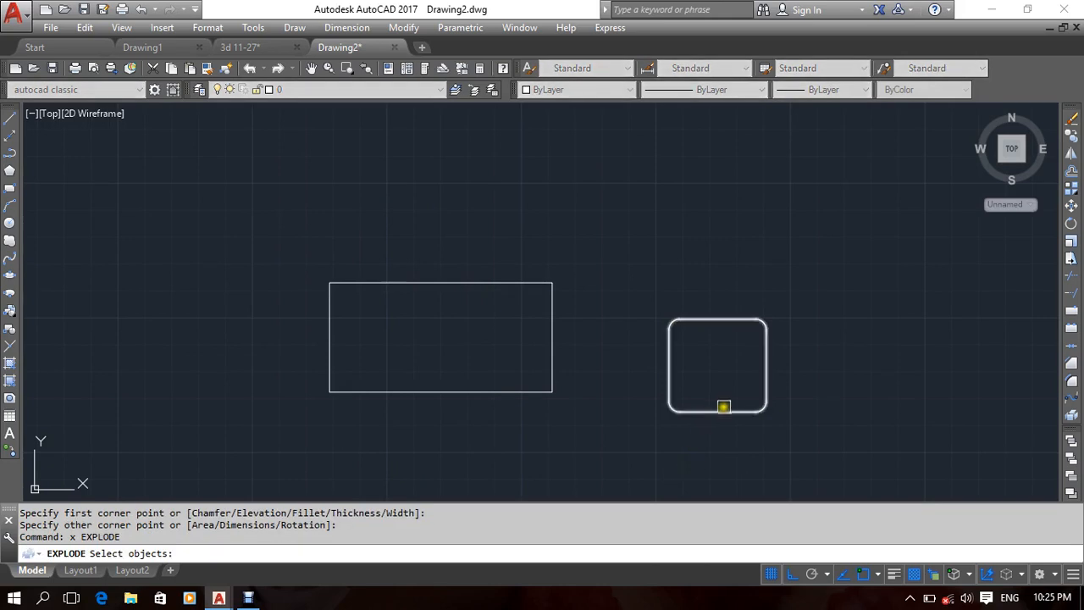
left_click(728, 413)
key("Return")
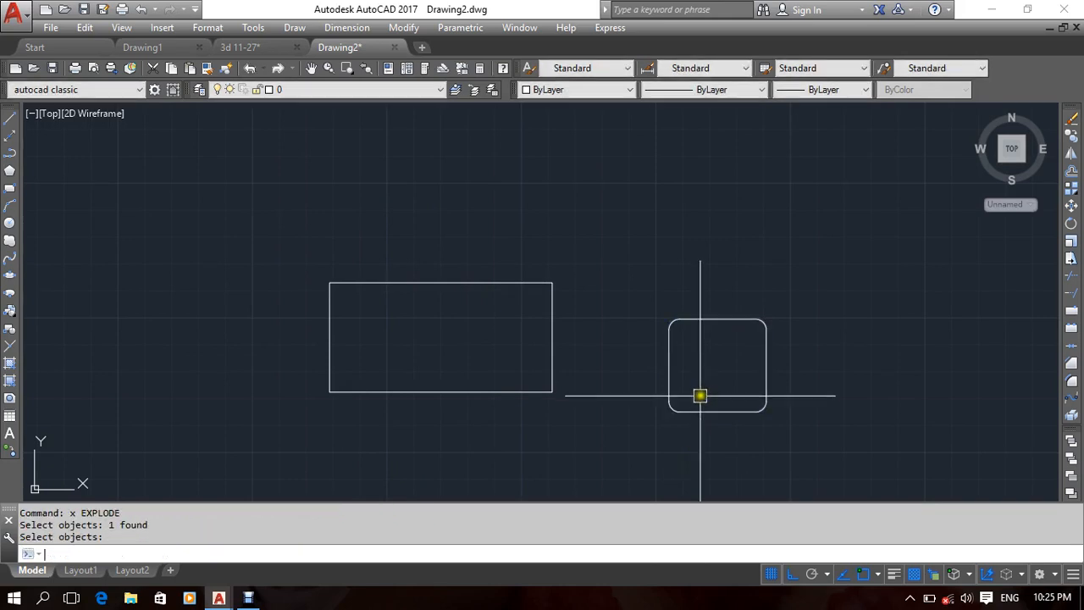
left_click(674, 405)
key("Escape")
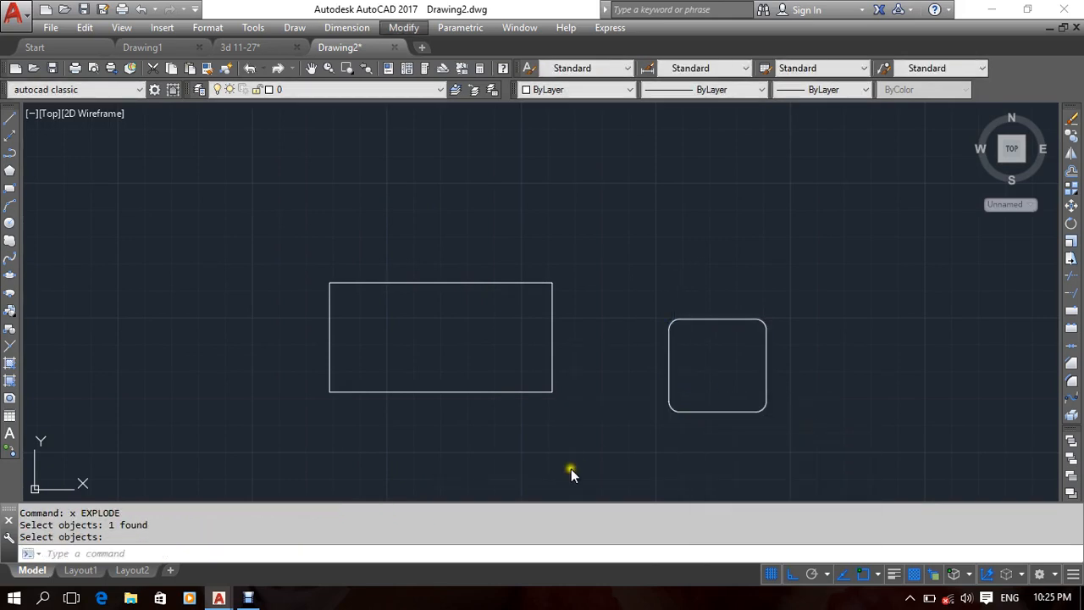
left_click(700, 242)
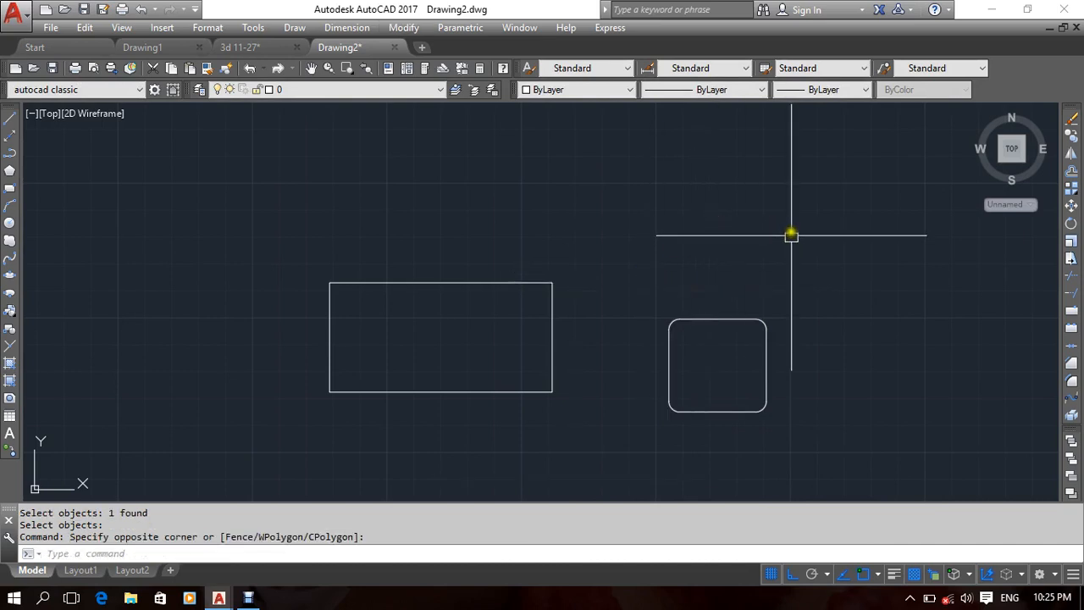
Inspect the rounded rectangle up close, then undo its explode and its creation.
middle_click_drag(742, 375, 672, 320)
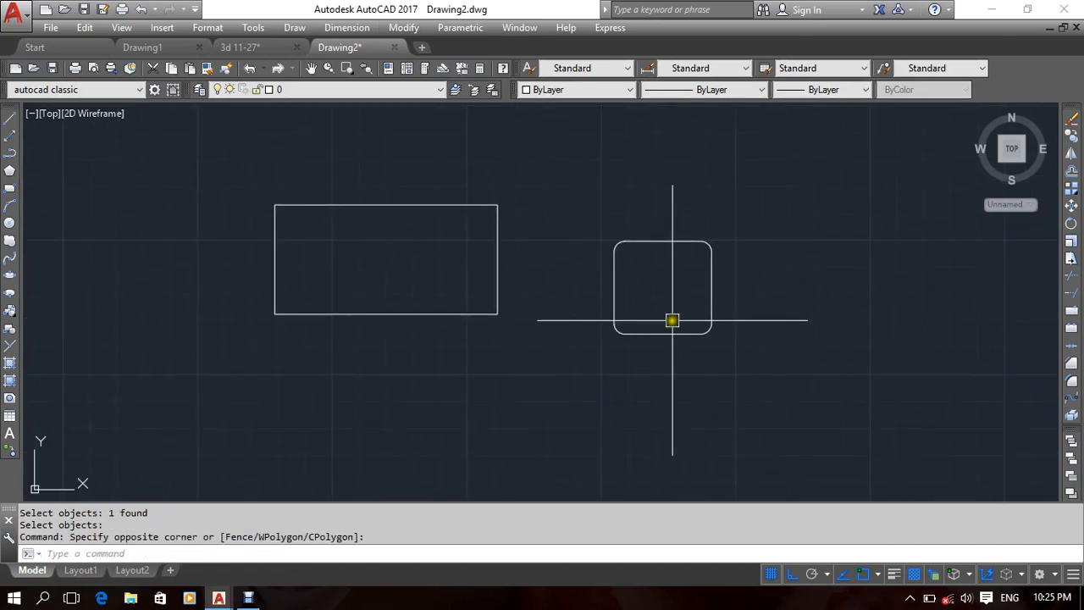
scroll(657, 300, "up", 4)
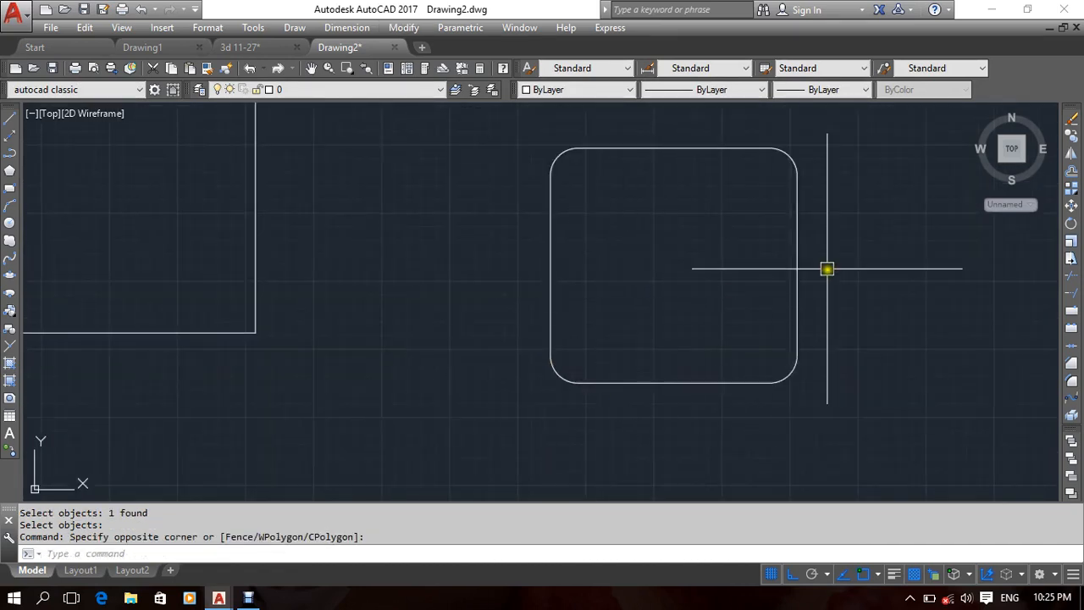
scroll(825, 207, "down", 5)
left_click(560, 335)
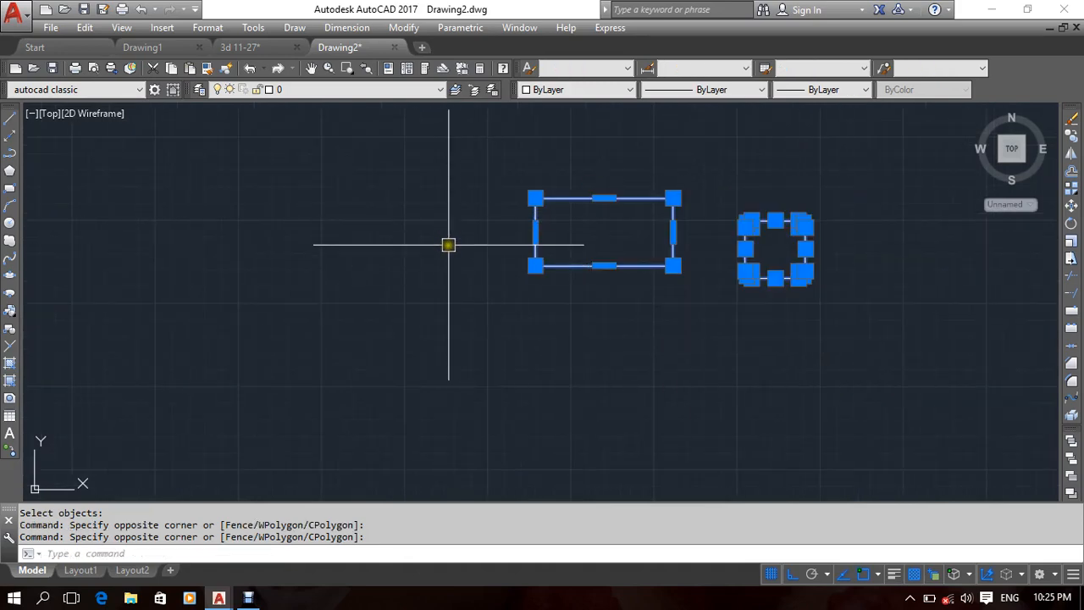
key("ctrl+z")
key("ctrl+z")
key("ctrl+z")
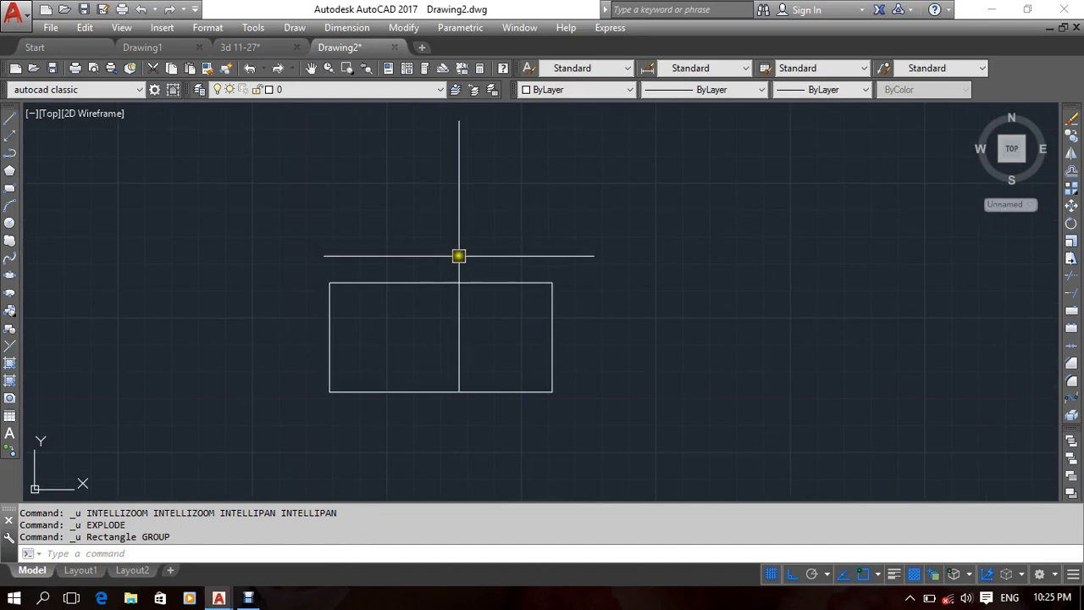
Draw two rectangles with the current fillet radius, one right of the plain rectangle and a tall one overlapping it.
type("rec")
key("Return")
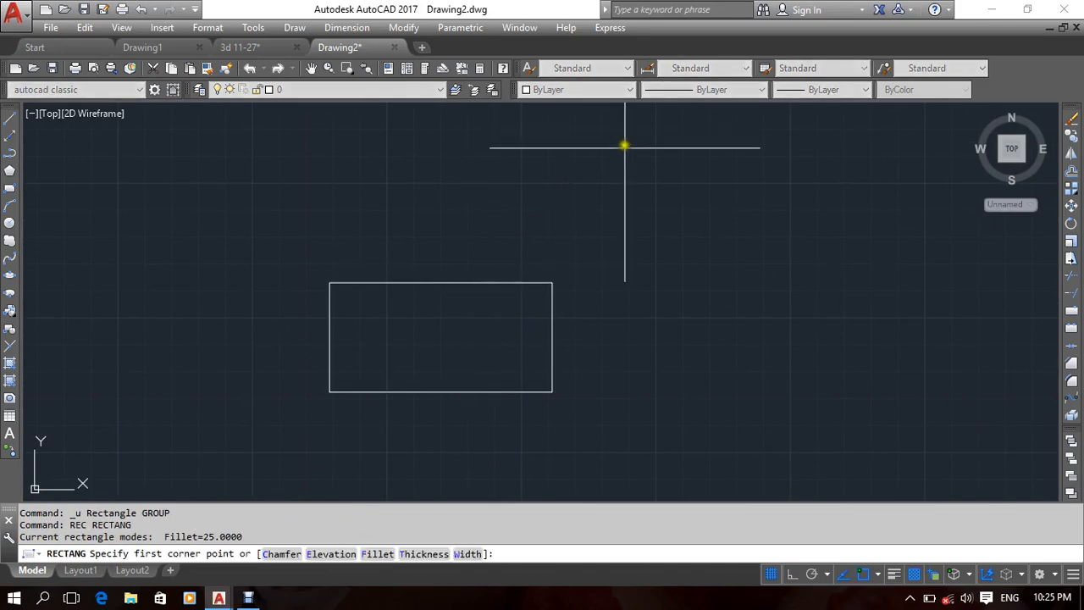
left_click(631, 210)
left_click(777, 331)
key("Return")
left_click(395, 168)
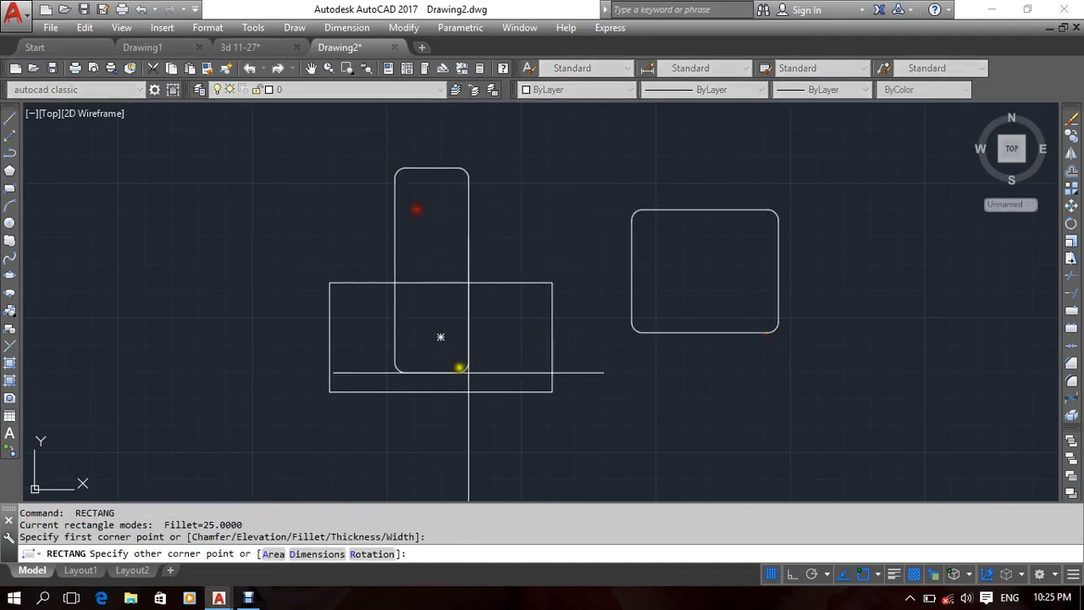
left_click(491, 391)
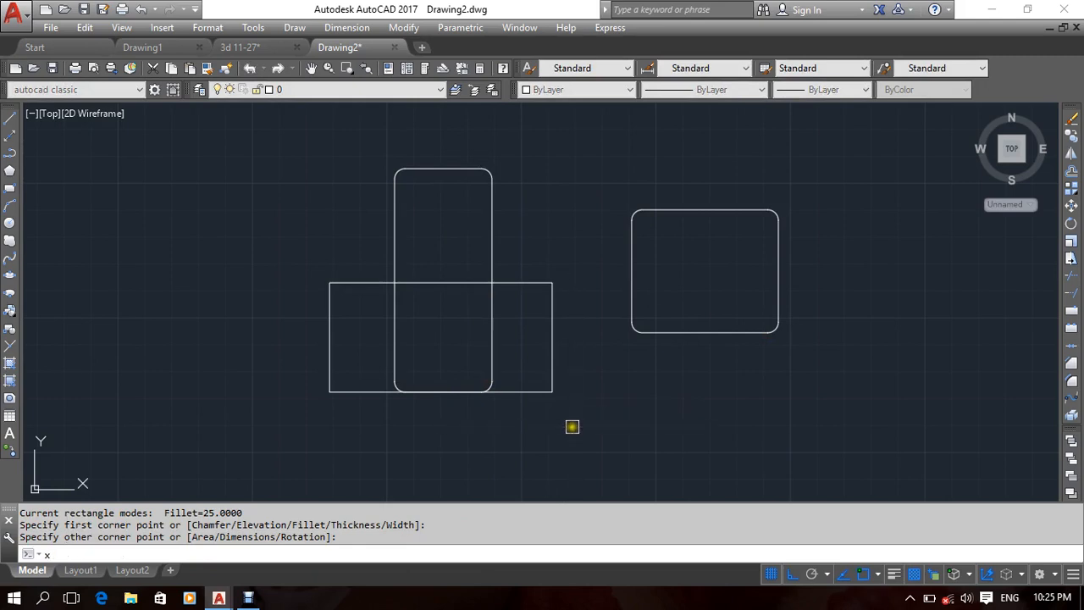
Explode the plain rectangle and both rounded rectangles together.
type("x")
key("Return")
left_click(663, 181)
left_click(404, 356)
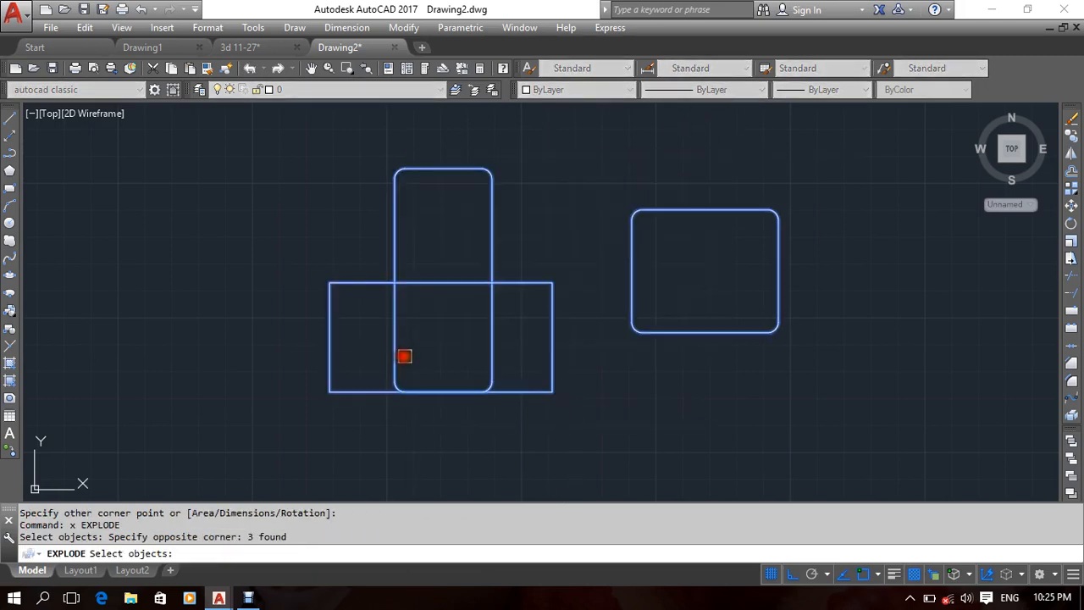
key("Return")
Select several individual sides of the exploded rectangles to check that they are separate, and undo the explode.
left_click(400, 334)
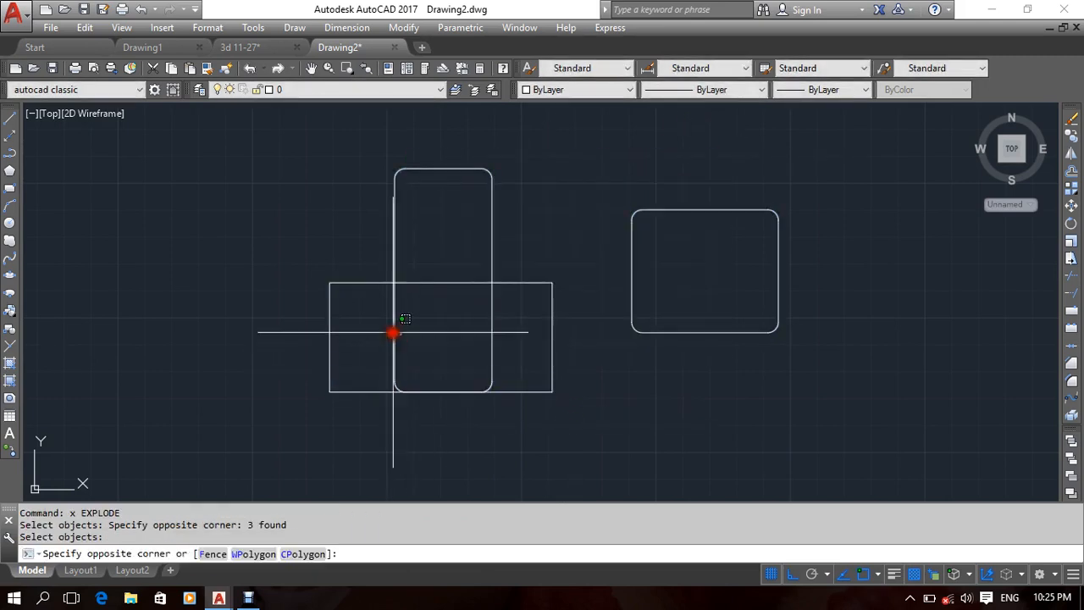
left_click(375, 334)
left_click(469, 267)
left_click(435, 343)
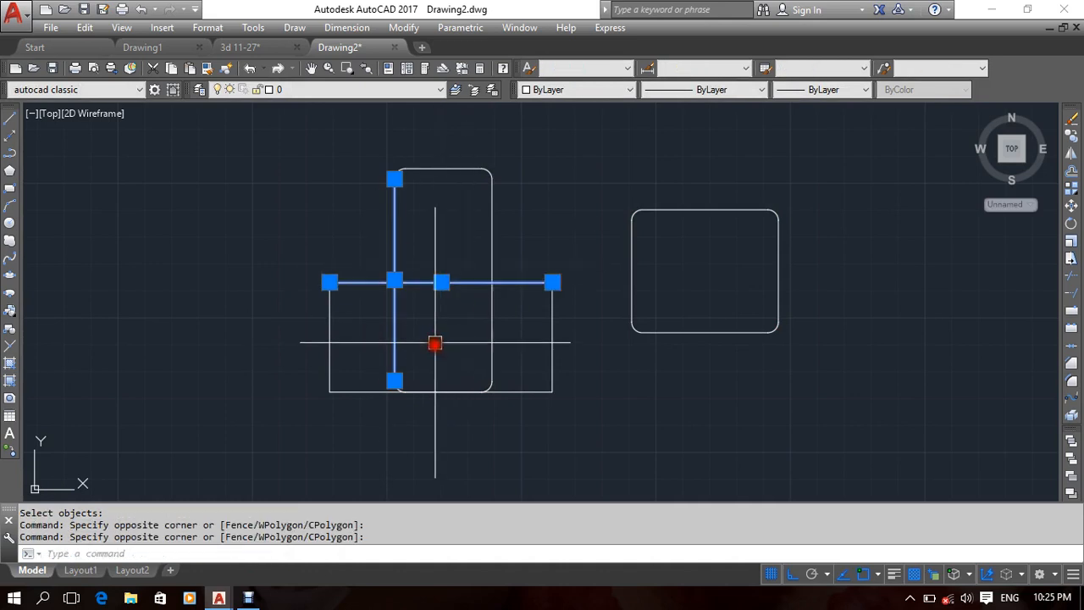
left_click(672, 246)
left_click(528, 272)
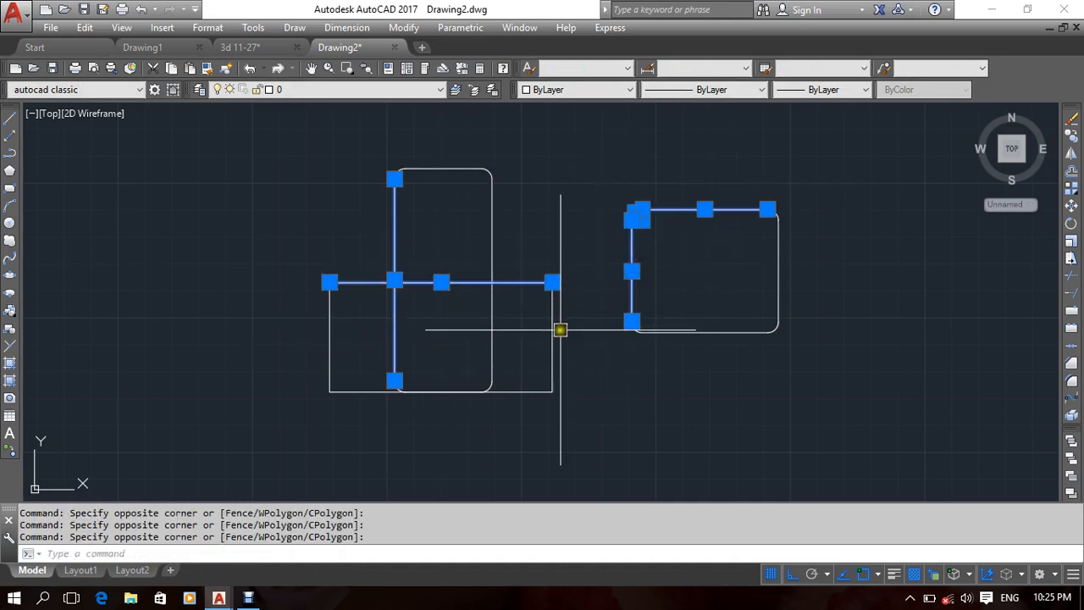
key("ctrl+z")
Erase all three rectangles from the drawing.
scroll(542, 305, "down", 6)
left_click(665, 217)
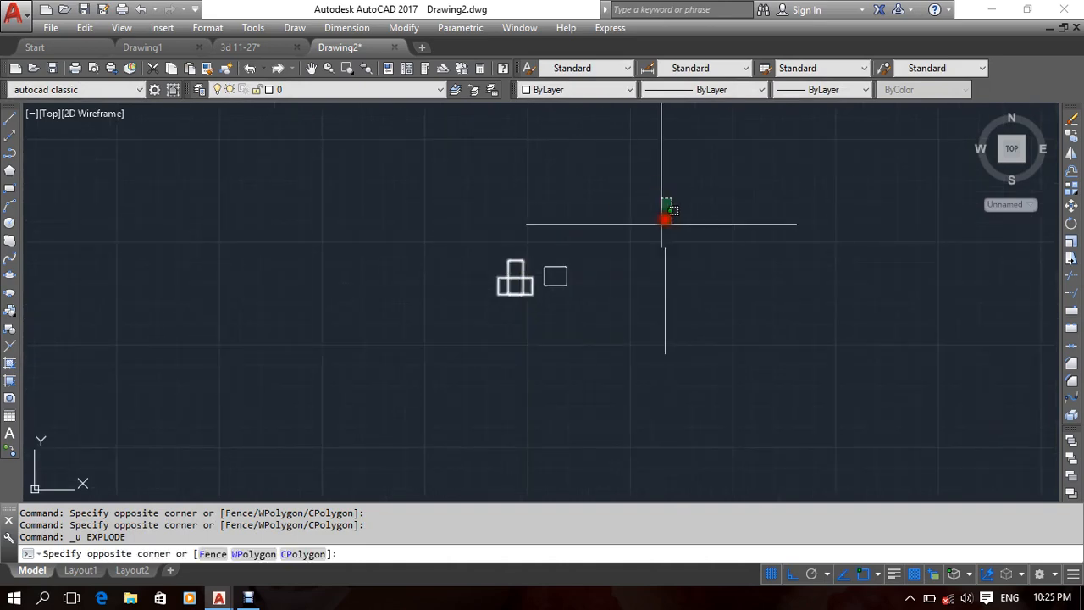
left_click(445, 329)
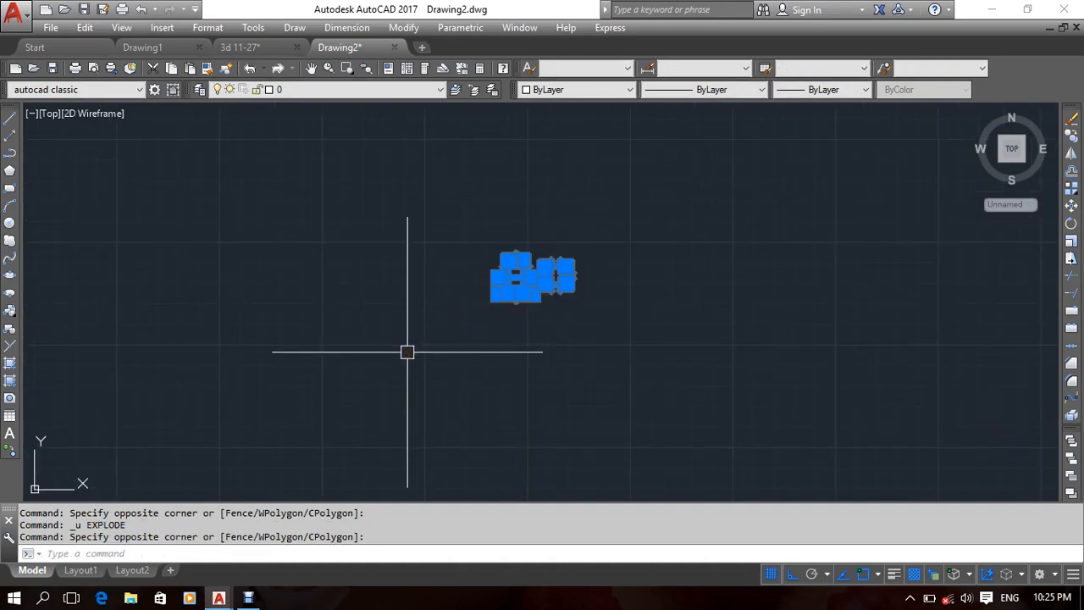
key("Delete")
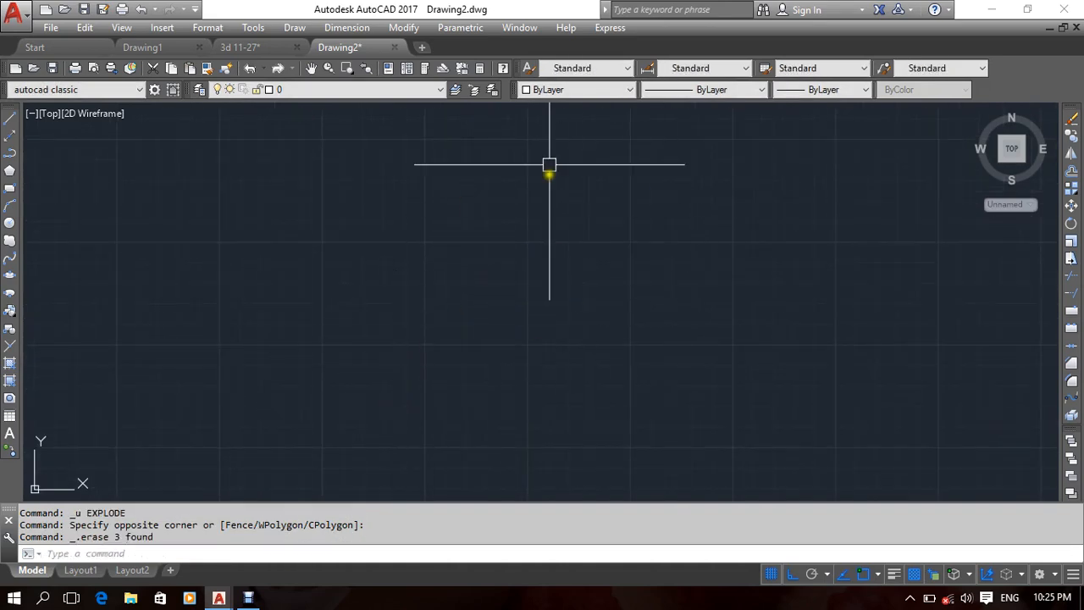